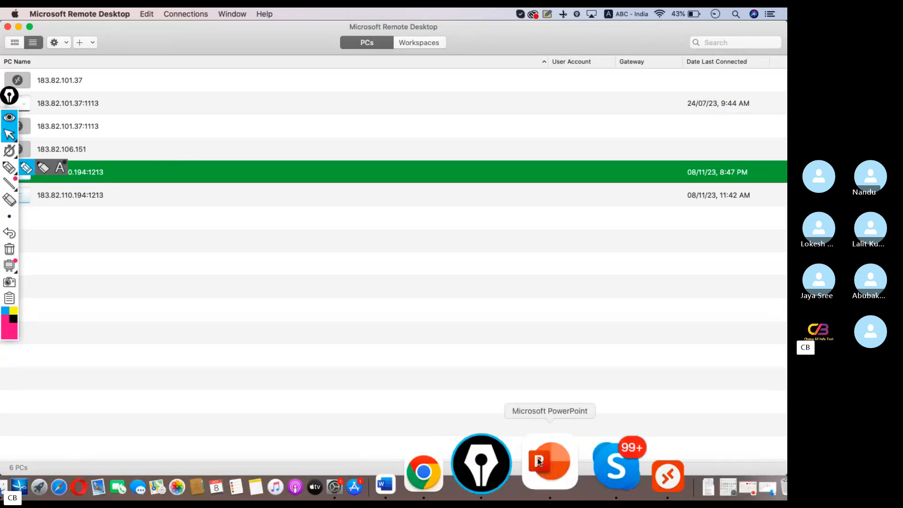
# Switch to the Skype call and copy yesterday's GST configuration notes message from its chat.
pyautogui.click(565, 459)
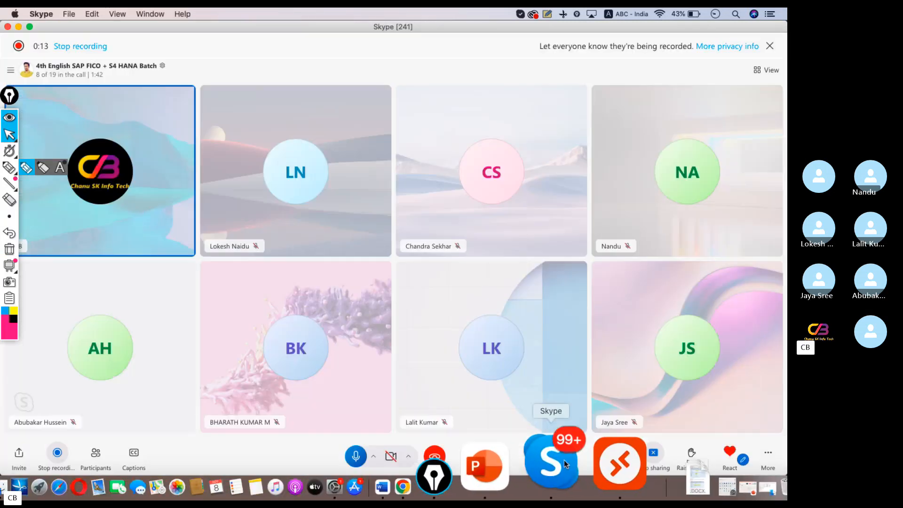
pyautogui.click(615, 454)
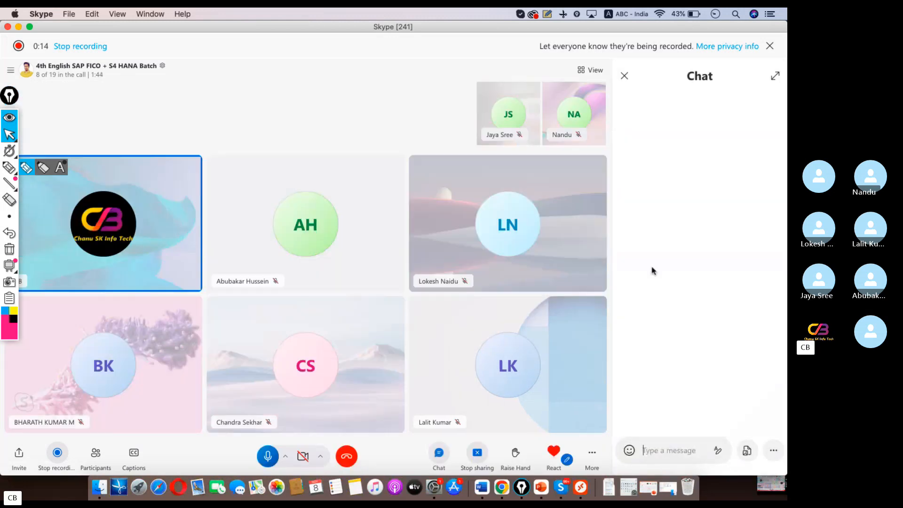
pyautogui.rightClick(685, 254)
pyautogui.click(716, 273)
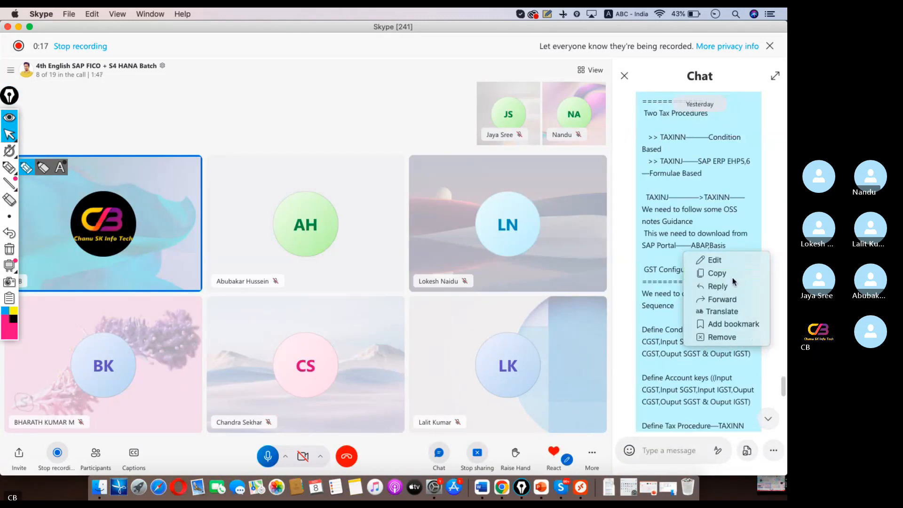
# Create a blank TextEdit document, make its window full screen and paste the copied GST notes into it.
pyautogui.press('super+Tab')
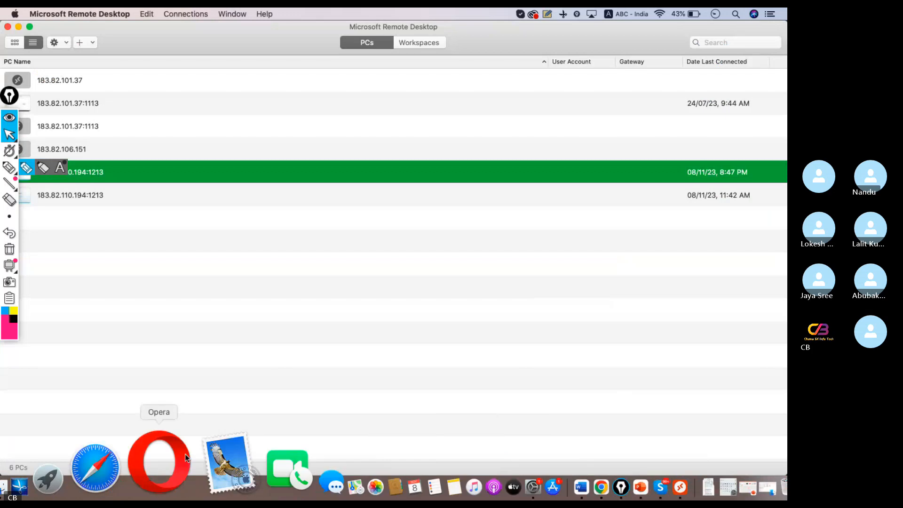
pyautogui.click(141, 457)
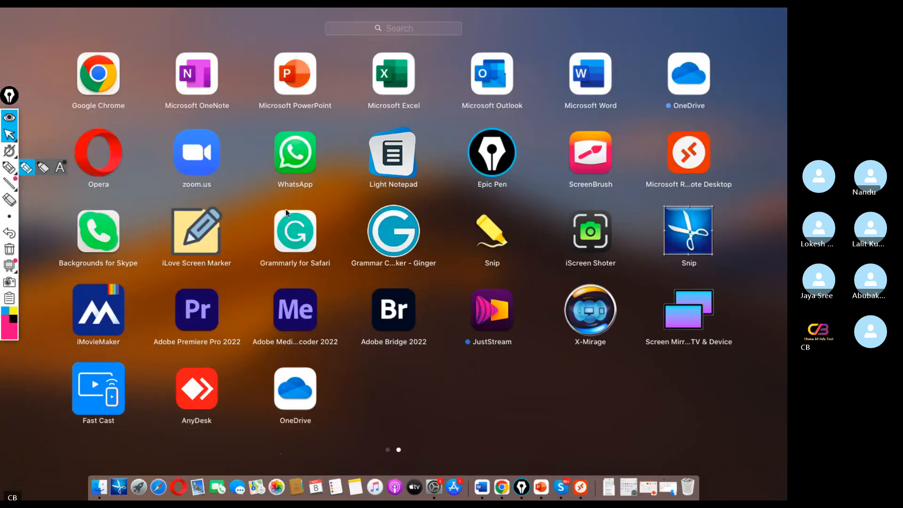
pyautogui.click(389, 450)
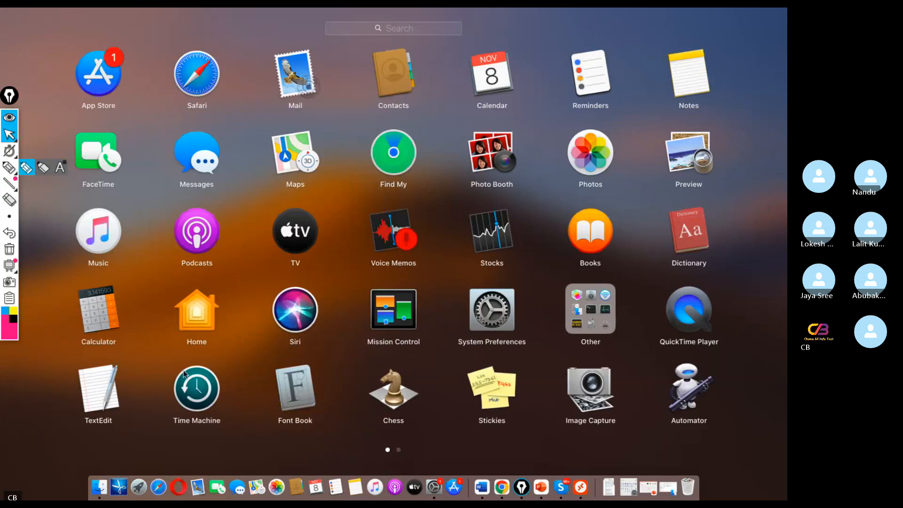
pyautogui.click(99, 389)
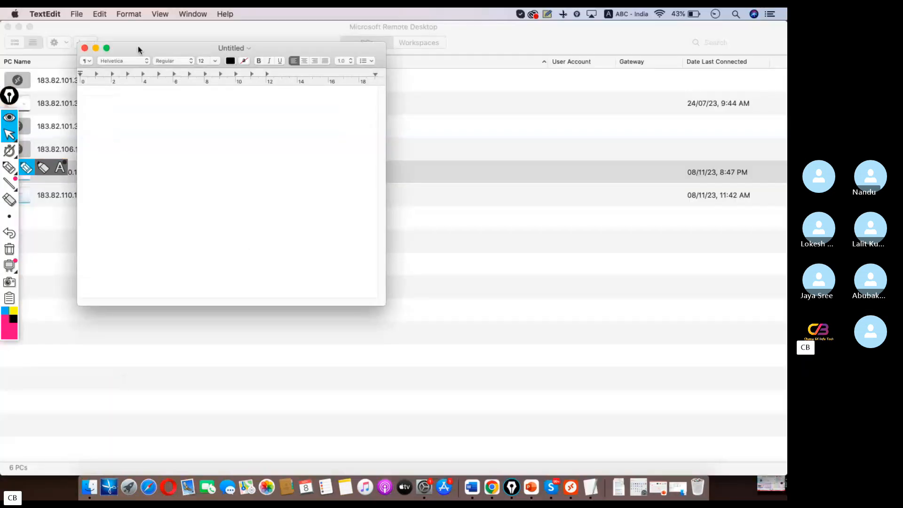
pyautogui.click(108, 48)
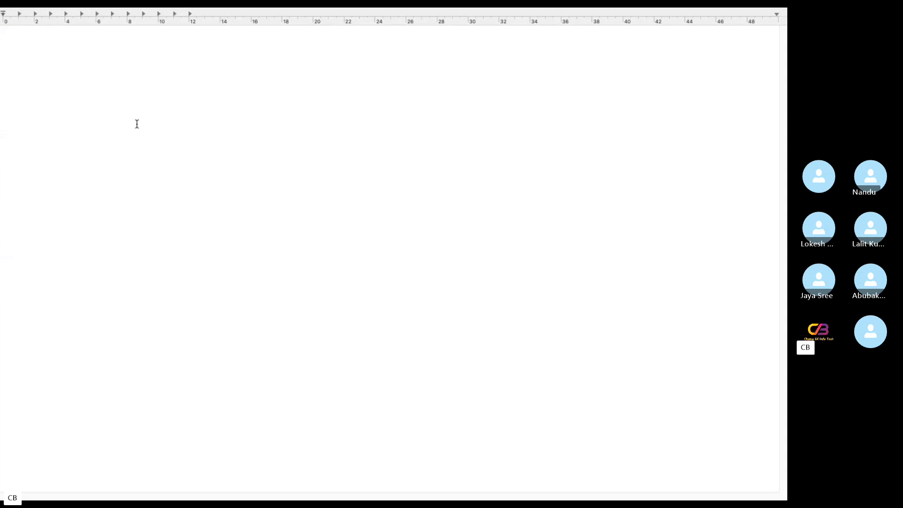
pyautogui.press('super+v')
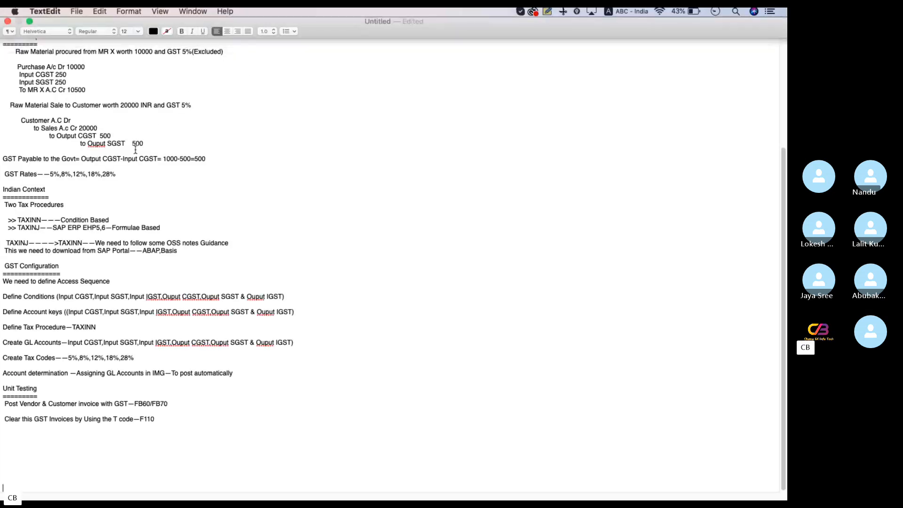
# Set the font size of all the pasted notes to 36.
pyautogui.press('super+a')
pyautogui.moveTo(109, 9)
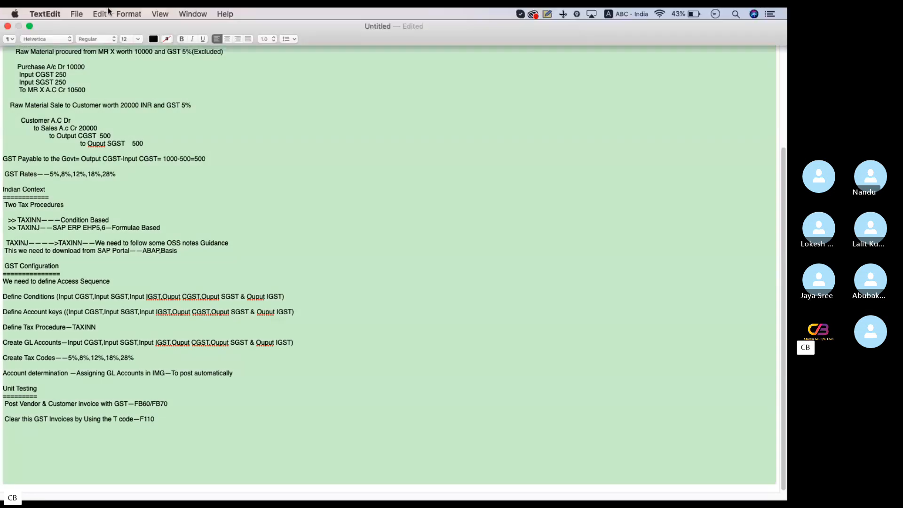
pyautogui.click(138, 39)
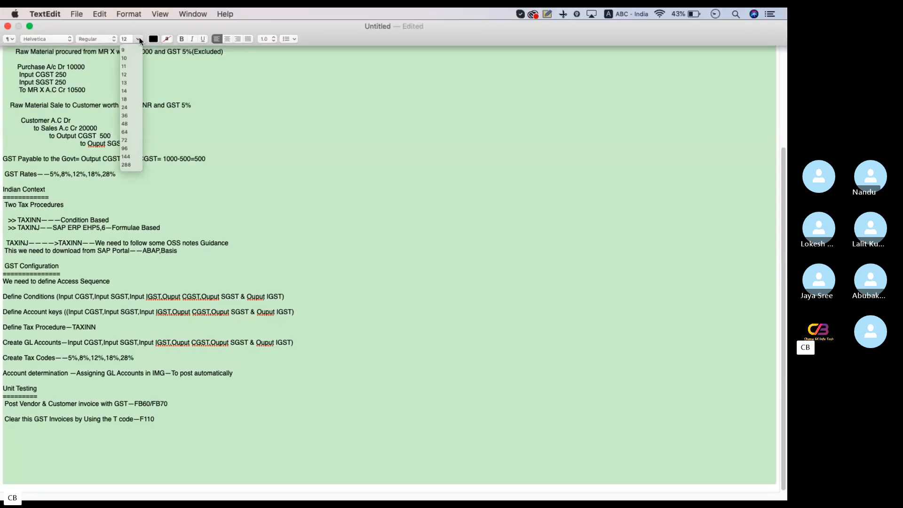
pyautogui.click(130, 117)
pyautogui.scroll(-15, 345, 218)
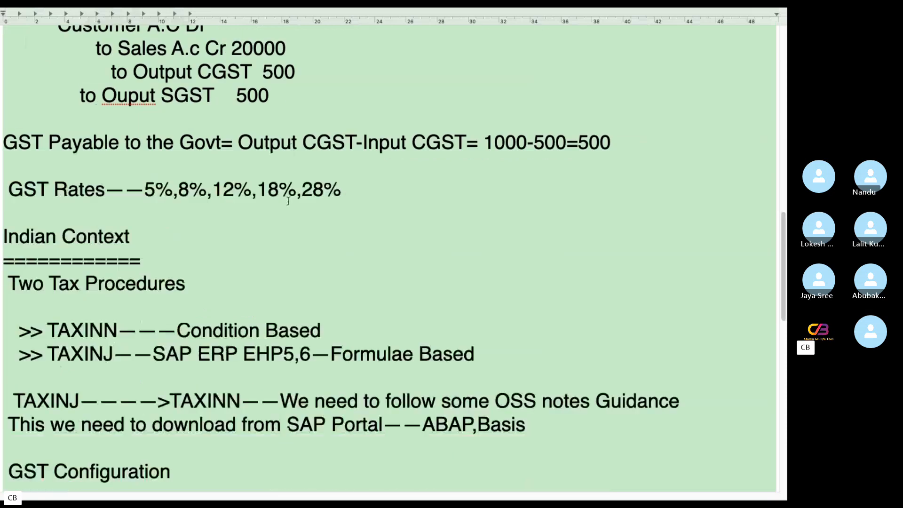
pyautogui.click(338, 217)
# Add a dashed separator after "We need to define Access Sequence" in the GST Configuration section.
pyautogui.scroll(-6, 349, 215)
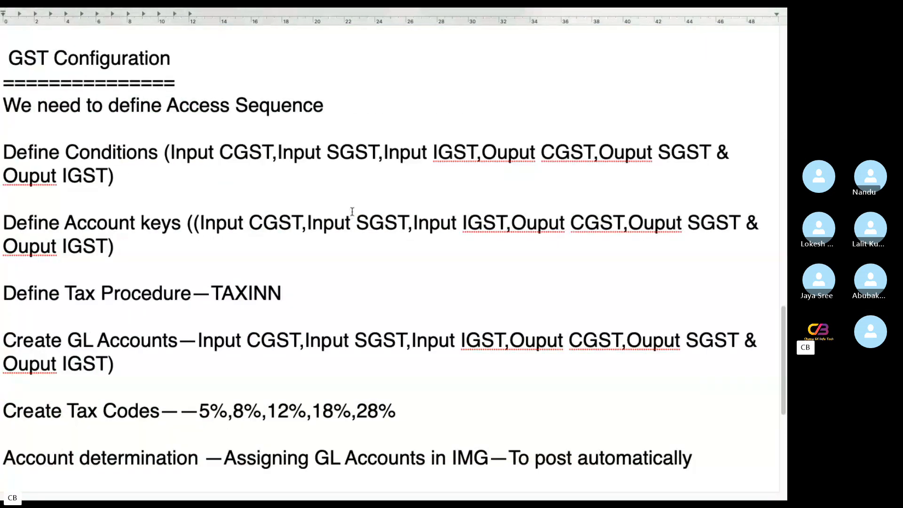
pyautogui.click(327, 102)
pyautogui.write('----')
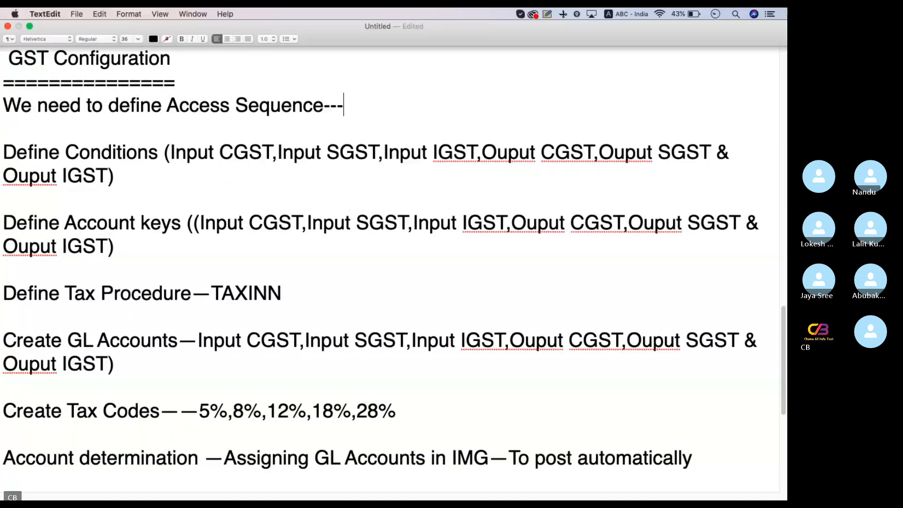
# Switch to the SAP session in Microsoft Remote Desktop and check transaction OBQ1, returning to SAP Easy Access.
pyautogui.hotkey('ctrl', 'Left')
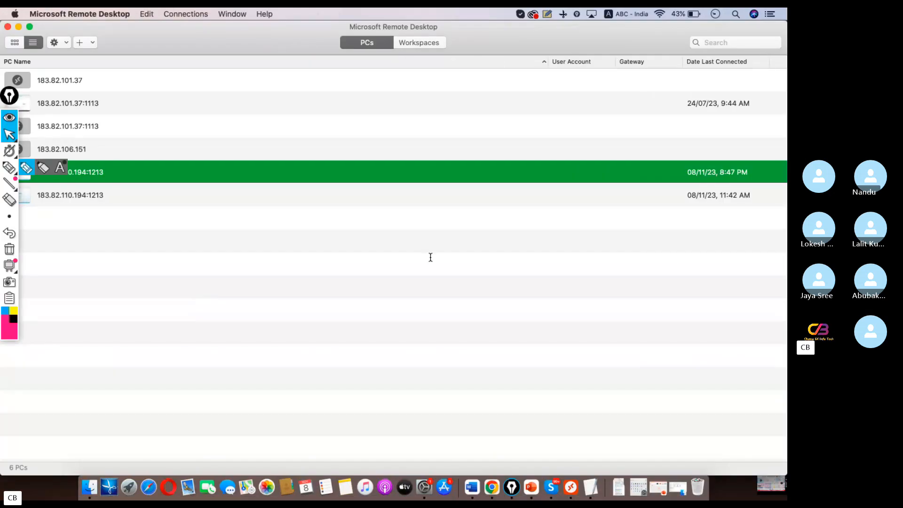
pyautogui.doubleClick(103, 176)
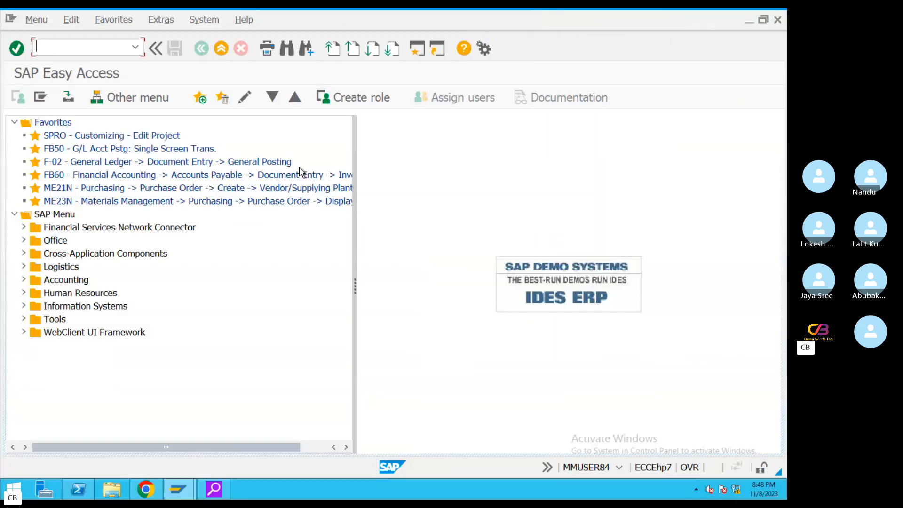
pyautogui.write('OBQ1')
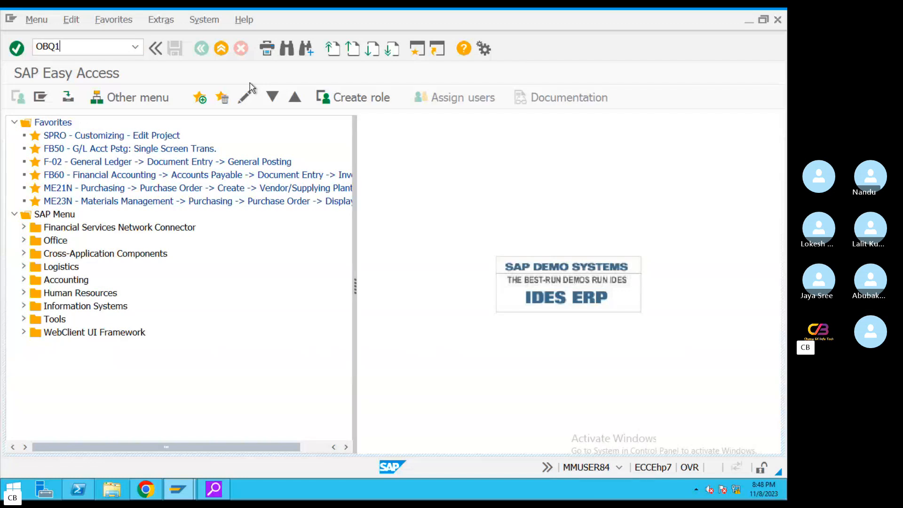
pyautogui.press('Return')
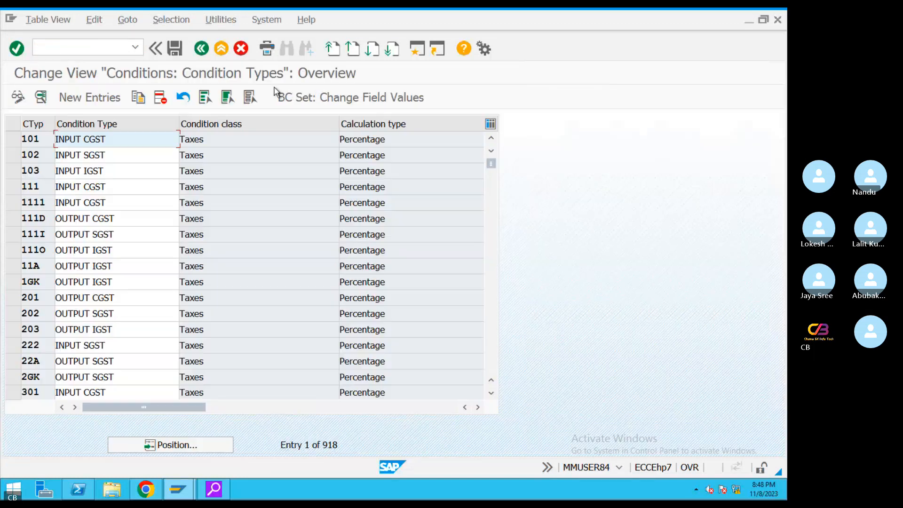
pyautogui.click(219, 49)
# Switch back to the TextEdit notes and enter OBQ2 as the transaction code on the Access Sequence line.
pyautogui.hotkey('ctrl', 'Left')
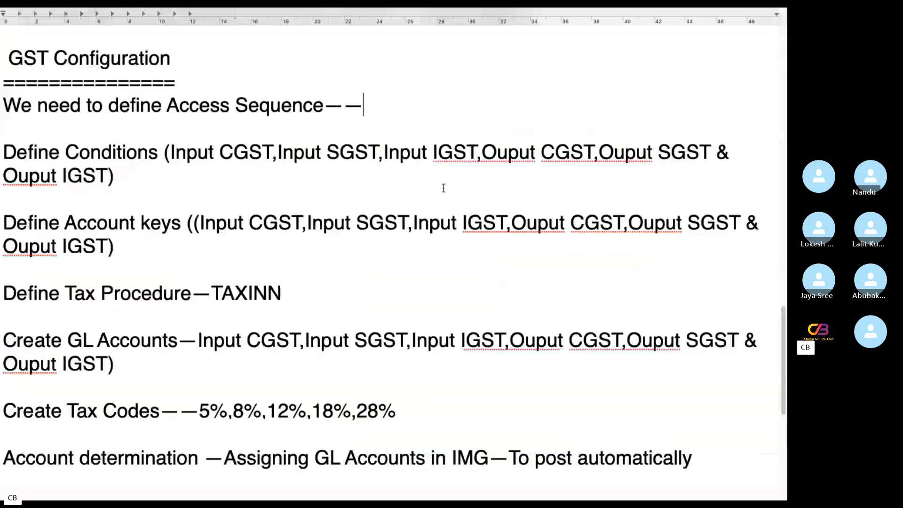
pyautogui.write('OBQ2')
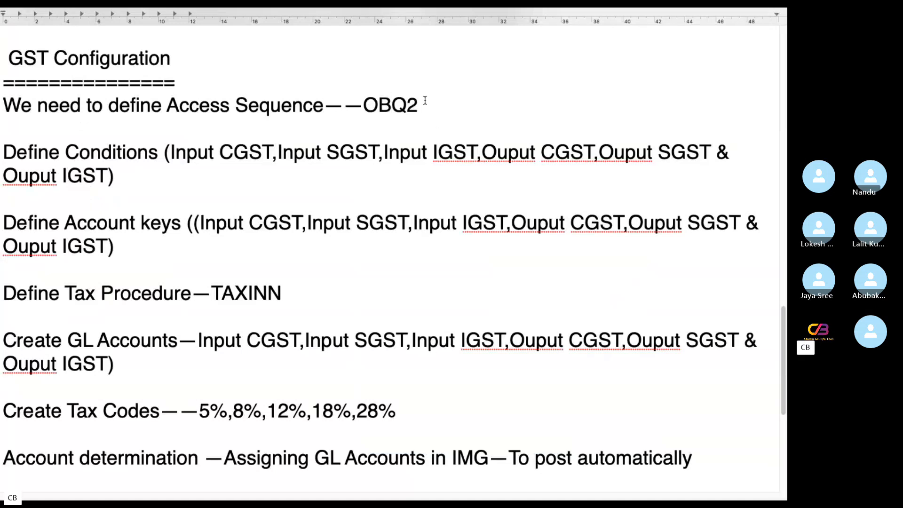
pyautogui.moveTo(421, 102); pyautogui.dragTo(368, 100)
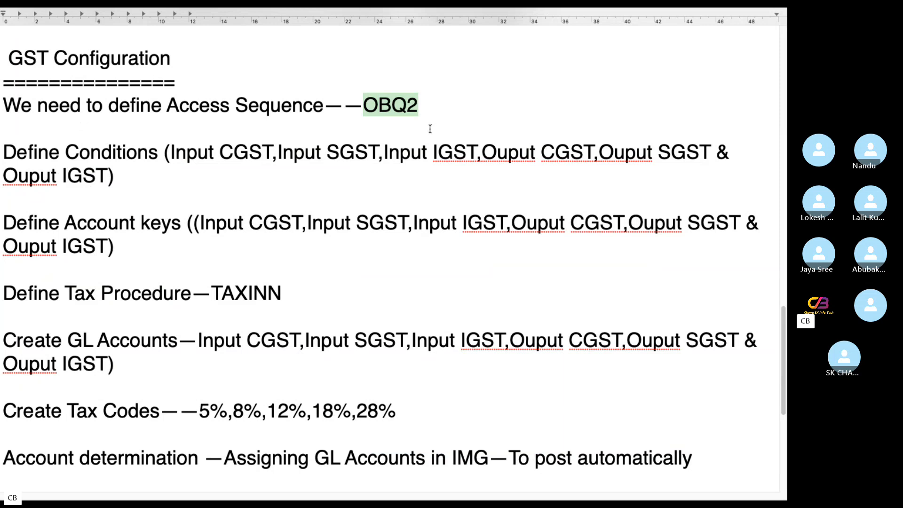
# Return to the SAP session and open the access sequences overview with transaction OBQ2, acknowledging the cross-client notice.
pyautogui.hotkey('ctrl', 'Right')
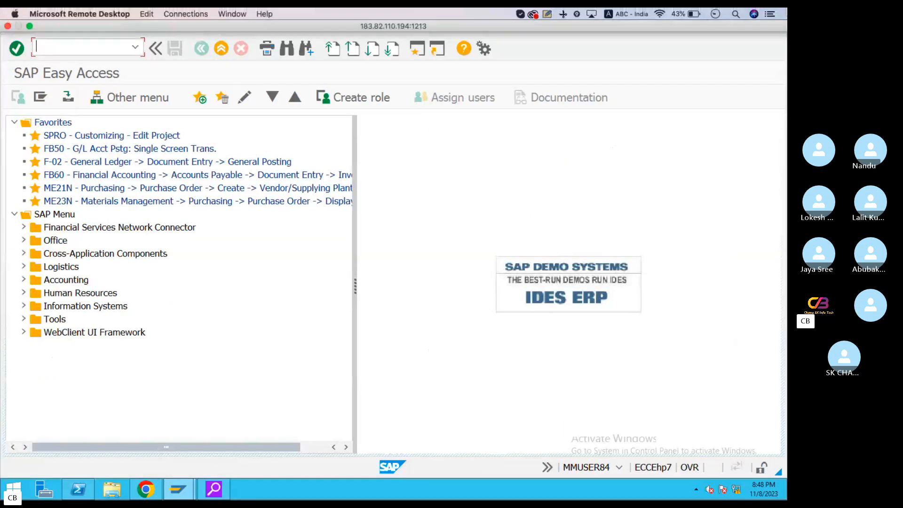
pyautogui.write('OBQ2')
pyautogui.press('Return')
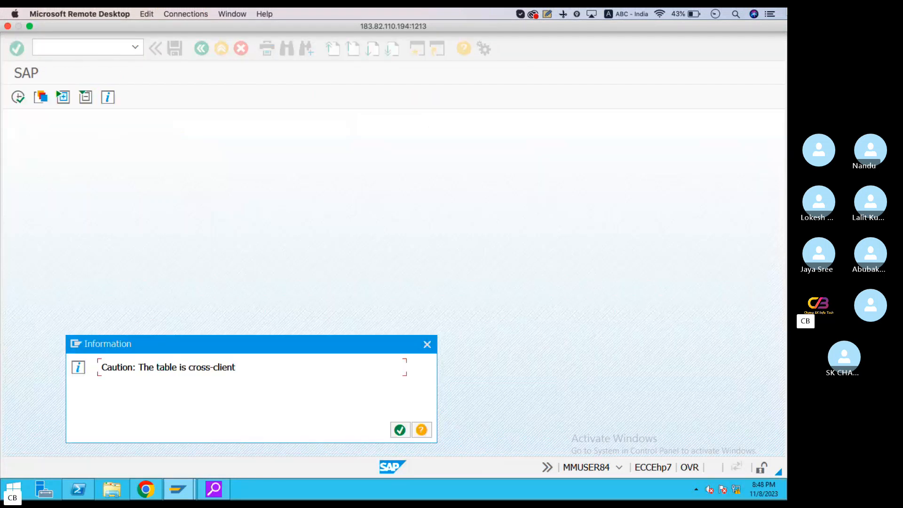
pyautogui.click(400, 430)
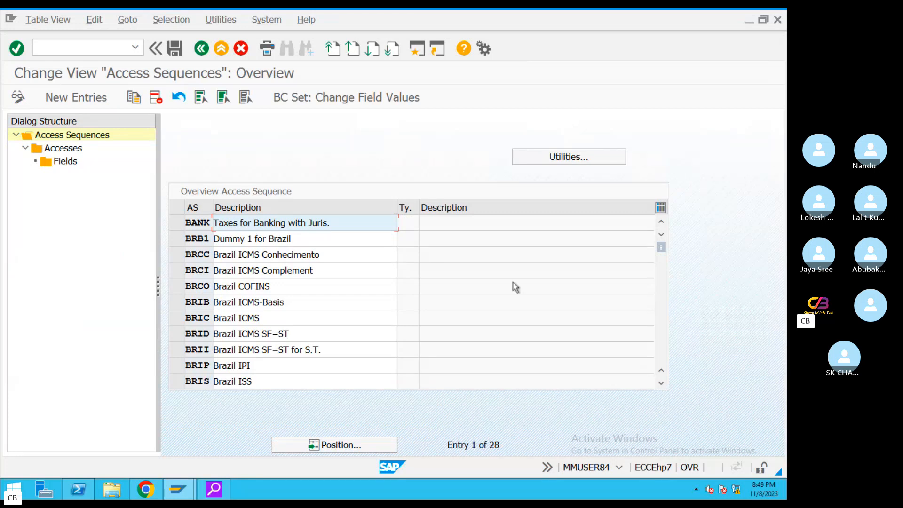
# Position the access sequence overview at MWST and point out its Tax Classification description.
pyautogui.click(313, 442)
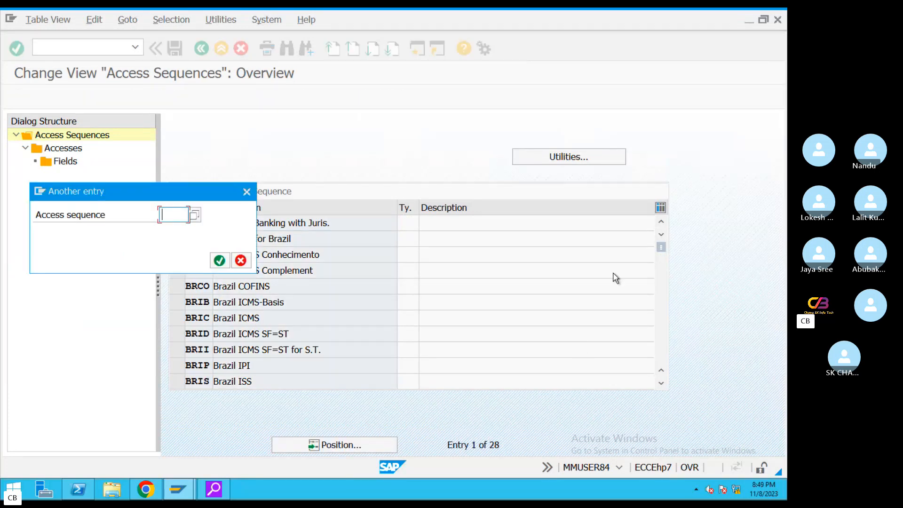
pyautogui.write('MWST')
pyautogui.press('Return')
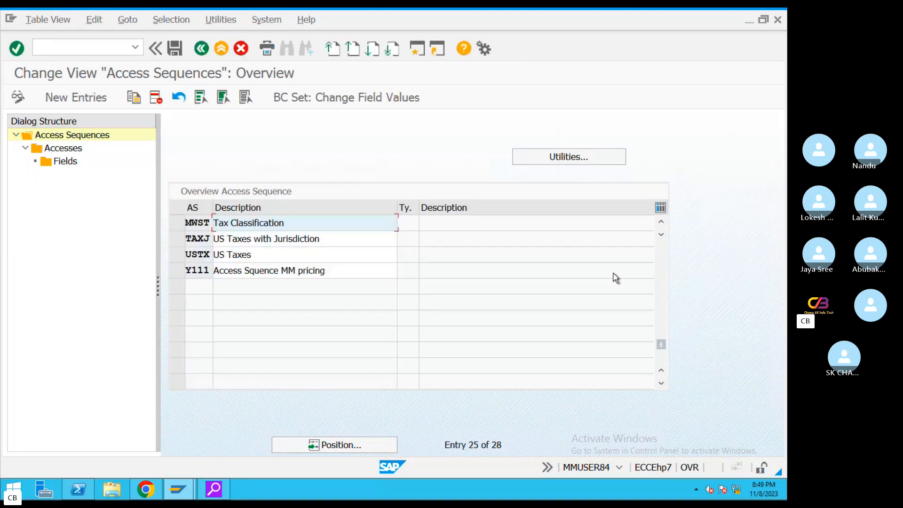
pyautogui.moveTo(322, 223); pyautogui.dragTo(221, 227)
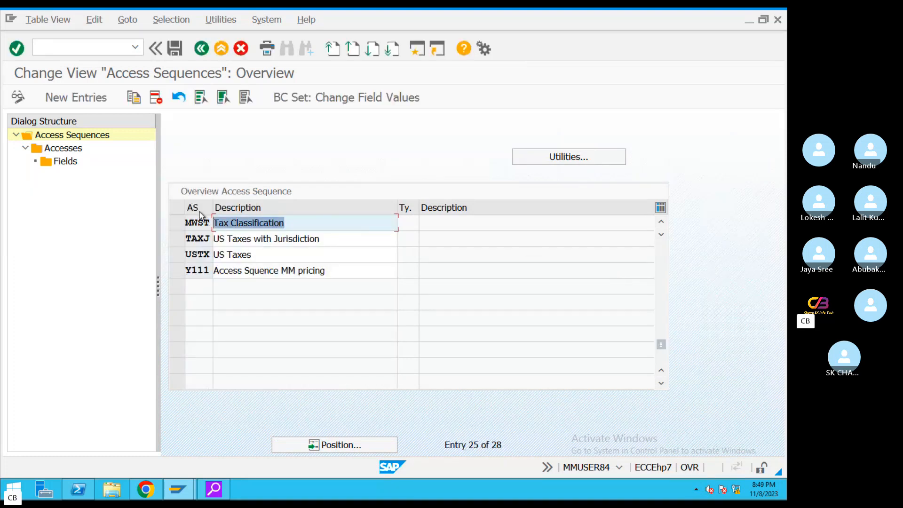
pyautogui.moveTo(298, 225); pyautogui.dragTo(219, 225)
# Open the accesses of sequence MWST and look up the possible condition tables without choosing another one.
pyautogui.click(177, 223)
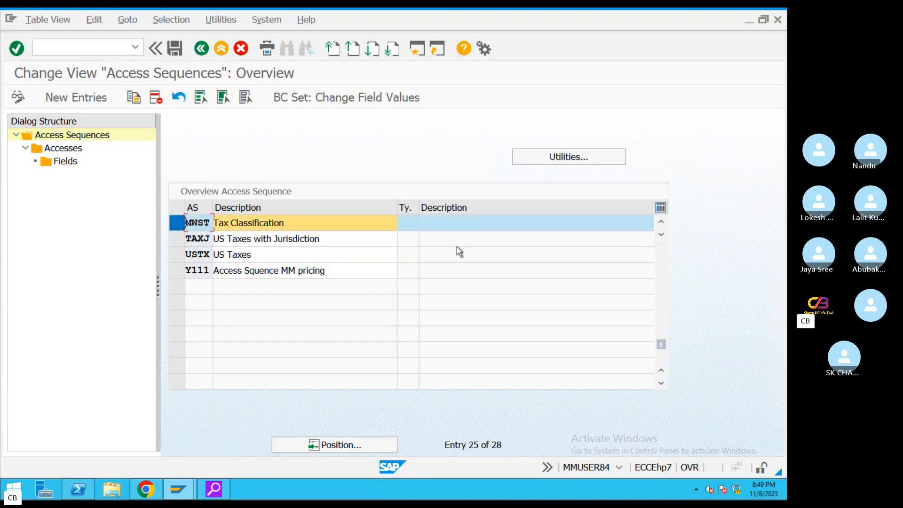
pyautogui.click(68, 151)
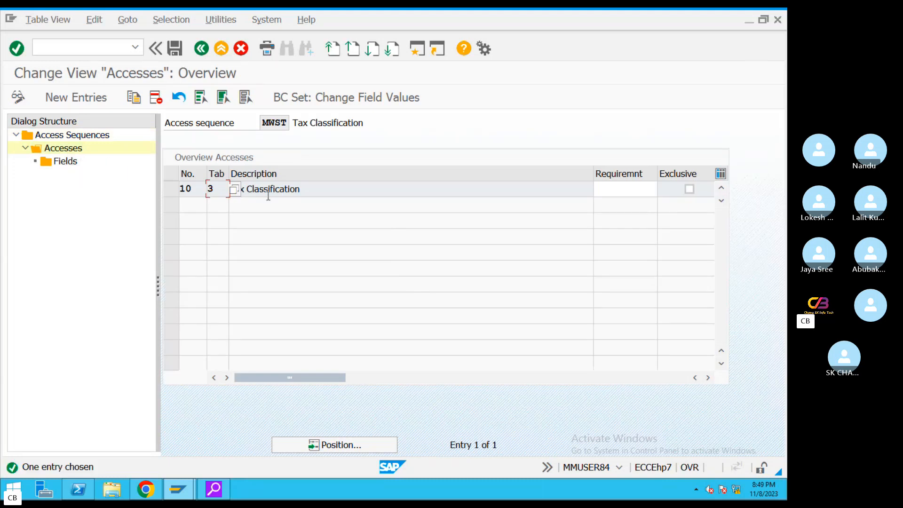
pyautogui.click(207, 189)
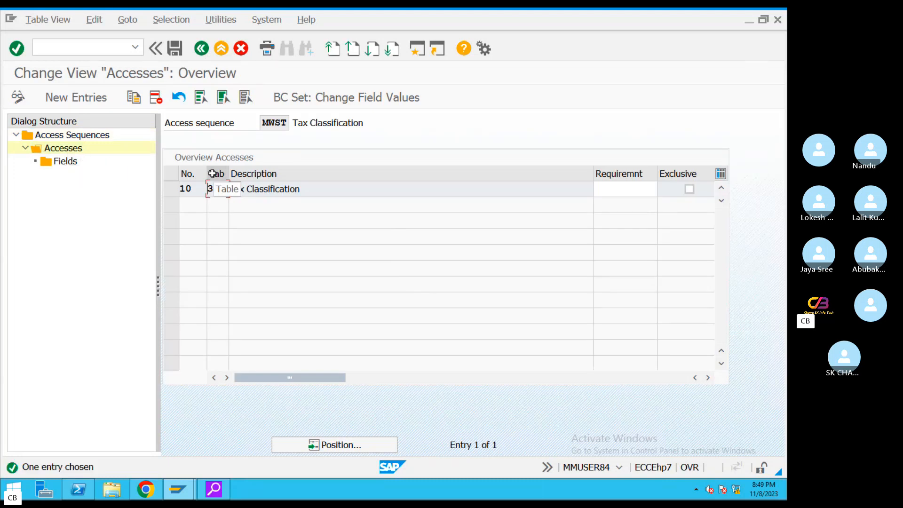
pyautogui.press('F4')
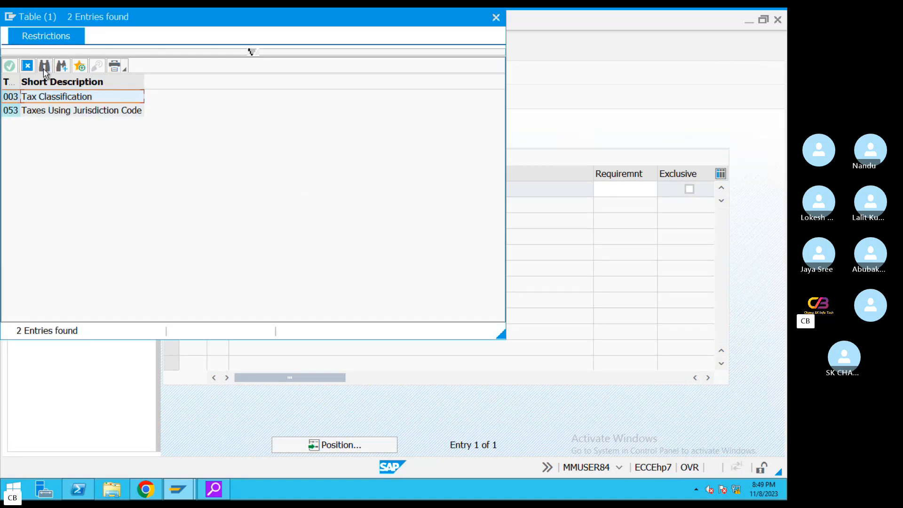
pyautogui.click(27, 66)
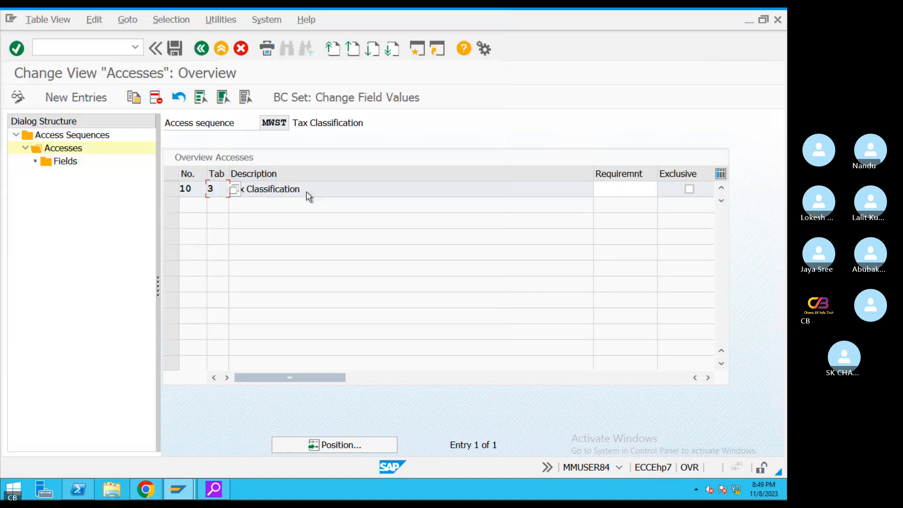
# Examine the Country and Tax code fields of MWST access 10, and return to the access sequences overview.
pyautogui.click(171, 189)
pyautogui.doubleClick(59, 162)
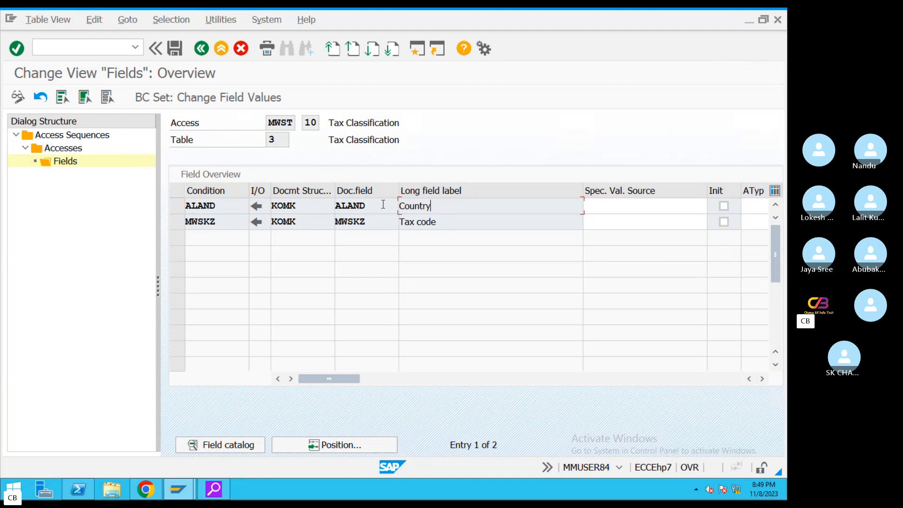
pyautogui.moveTo(383, 204); pyautogui.dragTo(377, 204)
pyautogui.moveTo(449, 222); pyautogui.dragTo(397, 222)
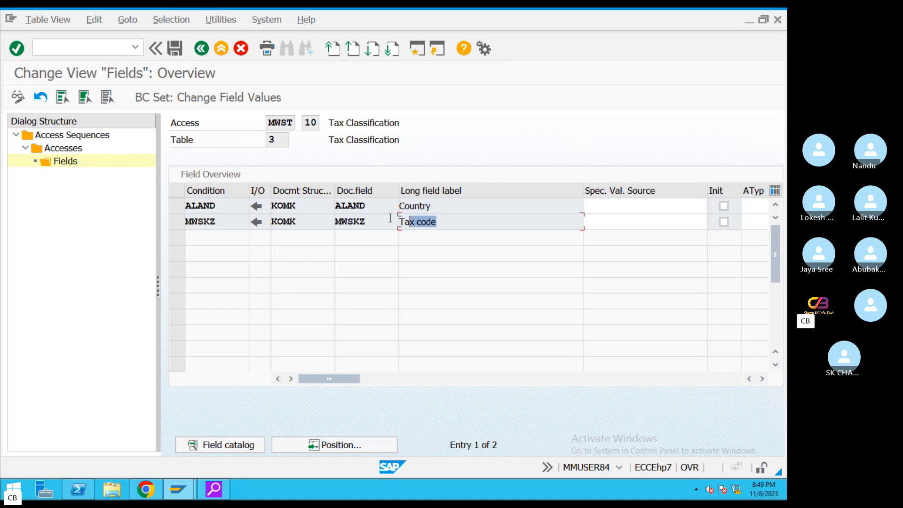
pyautogui.click(202, 49)
pyautogui.click(202, 49)
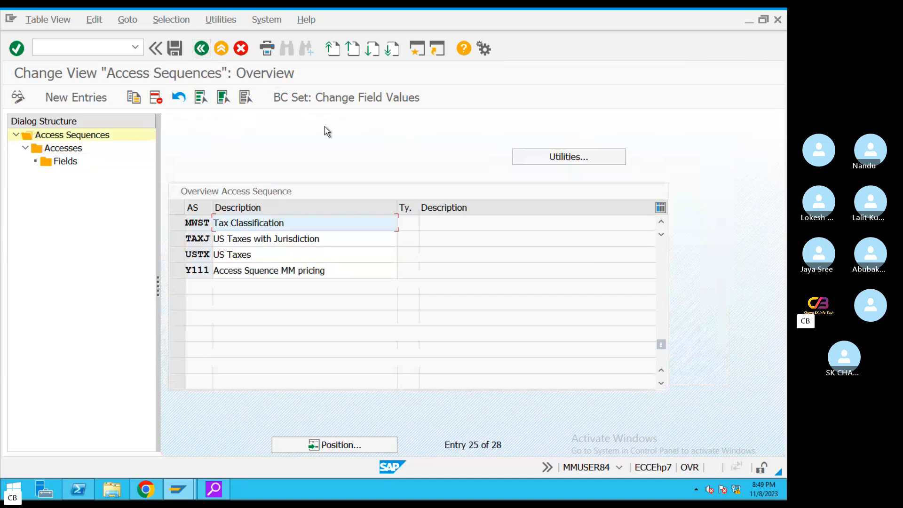
pyautogui.click(181, 228)
pyautogui.click(155, 98)
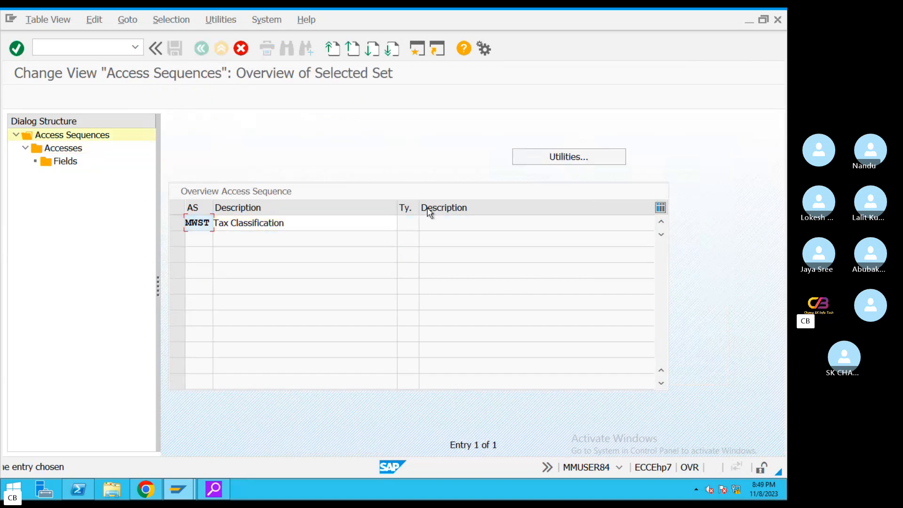
pyautogui.click(240, 48)
# Position the access sequences overview at MWST, view its accesses and the fields of access 10, and exit the transaction.
pyautogui.click(346, 445)
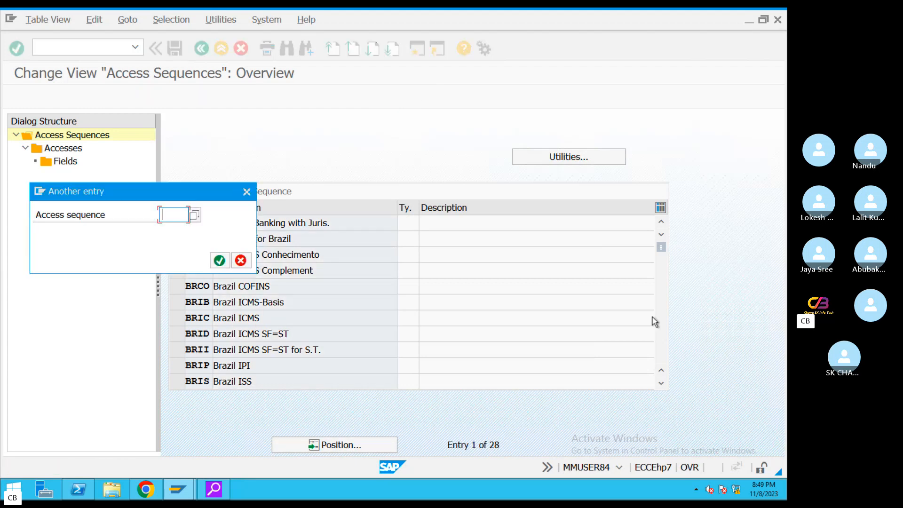
pyautogui.write('MWST')
pyautogui.press('Return')
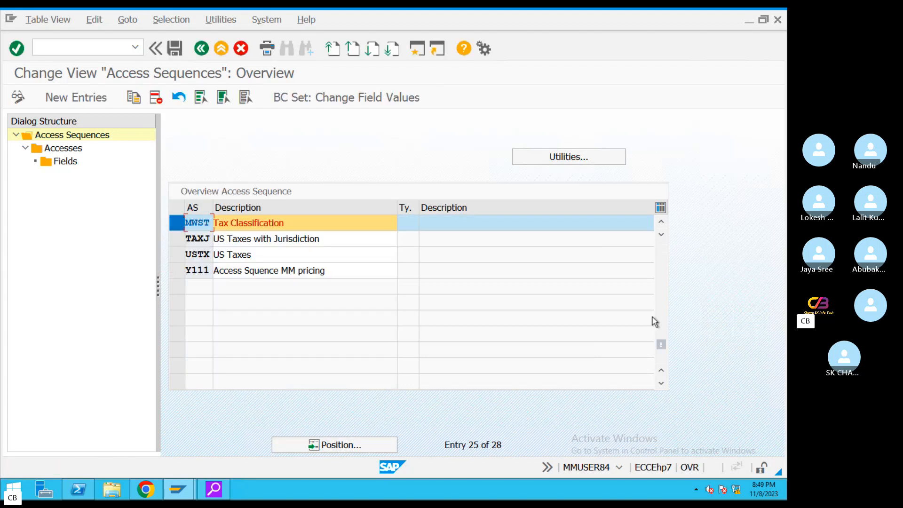
pyautogui.doubleClick(70, 147)
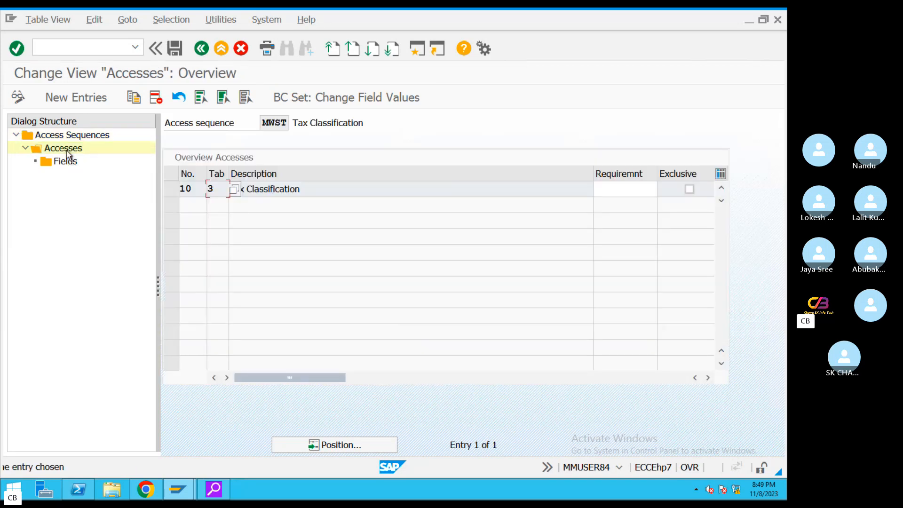
pyautogui.click(171, 188)
pyautogui.doubleClick(66, 160)
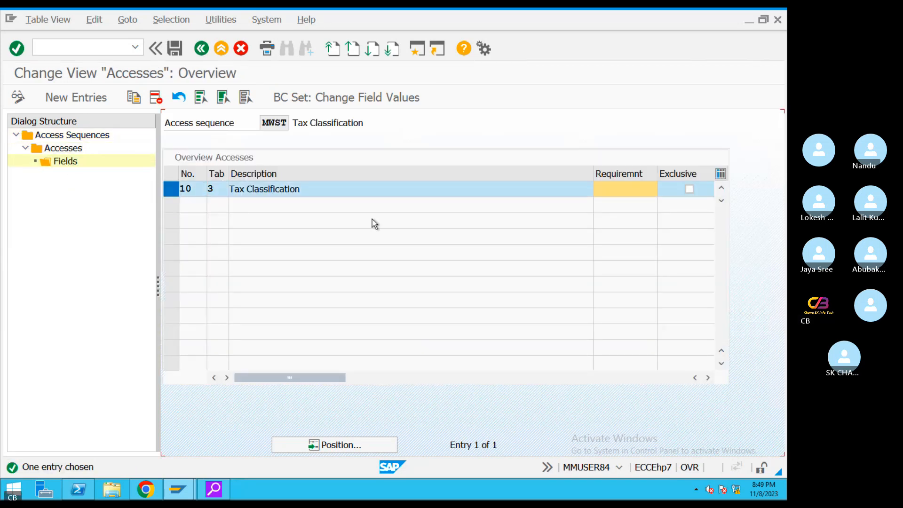
pyautogui.click(221, 48)
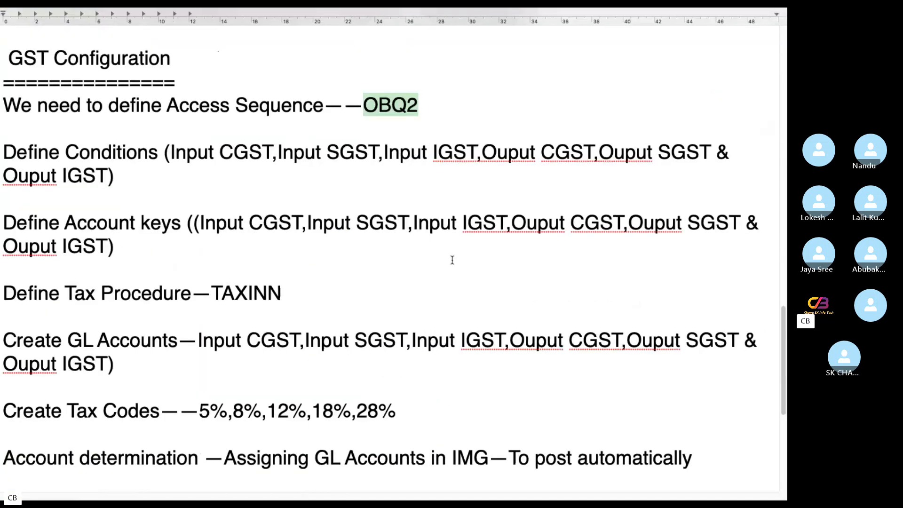
# Switch to the class notes and append the transaction code OBQ1 to the Define Conditions entry.
pyautogui.click(422, 107)
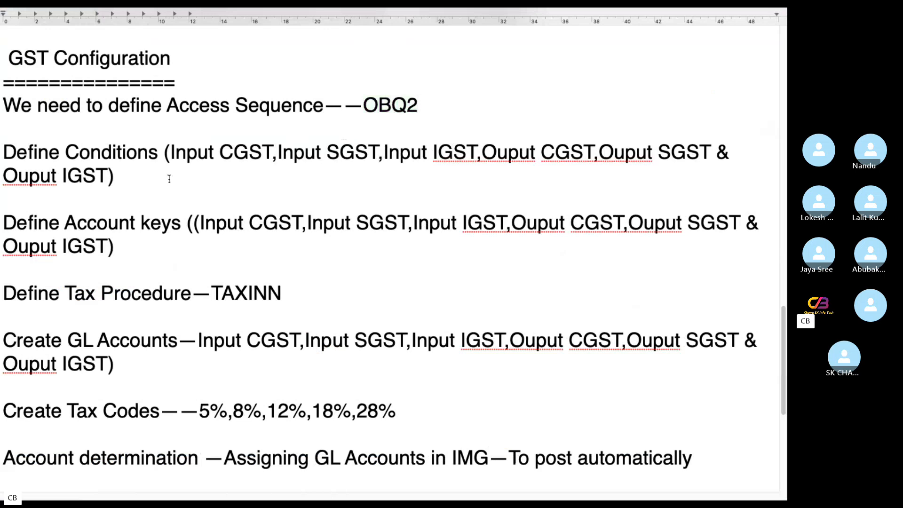
pyautogui.write('----OB')
pyautogui.write('Q1')
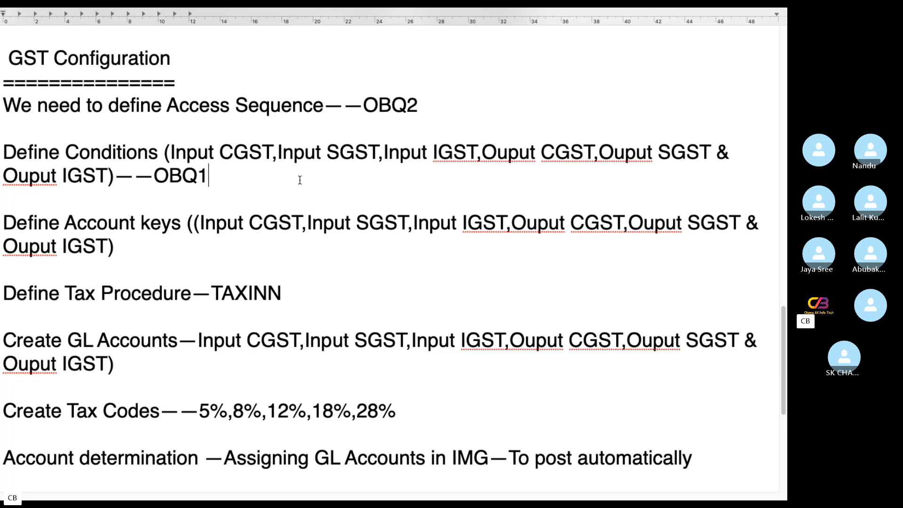
# Pick up the code OBQ1 from the notes and open the condition types overview in SAP with transaction OBQ1.
pyautogui.moveTo(239, 174); pyautogui.dragTo(159, 175)
pyautogui.hotkey('ctrl', 'Left')
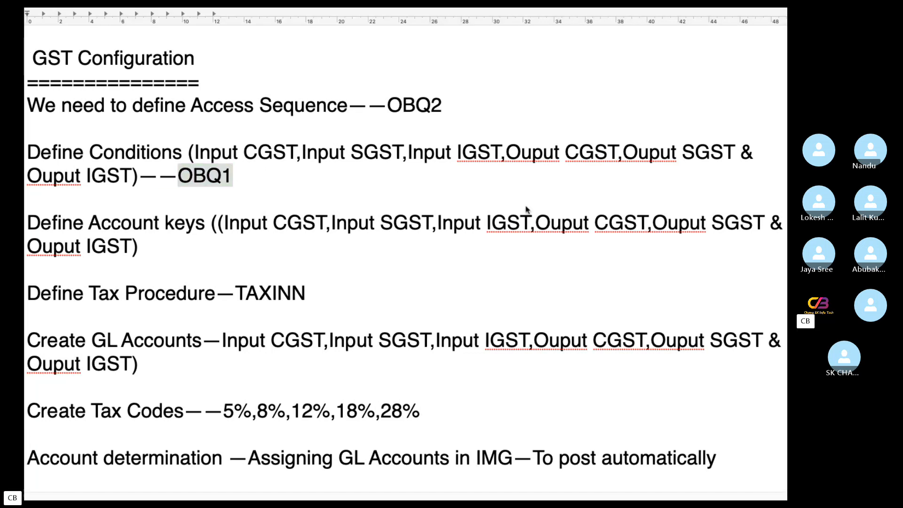
pyautogui.write('OBQ1')
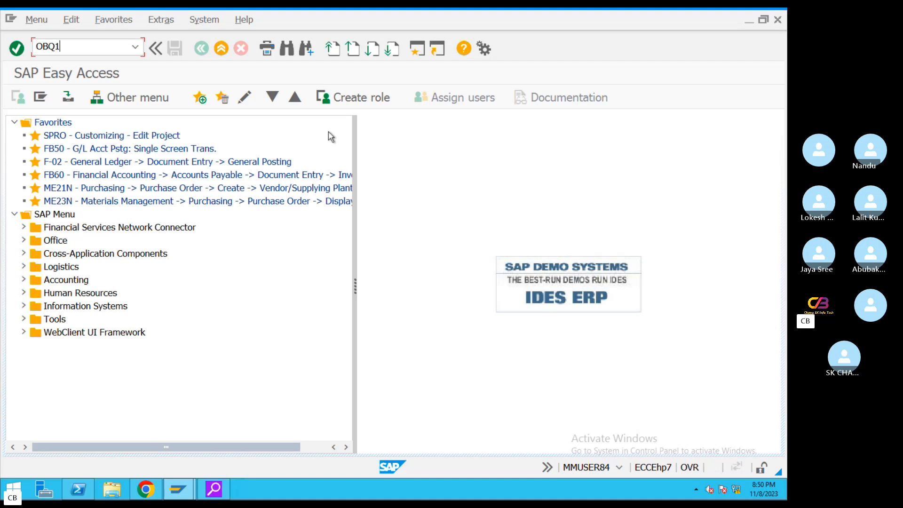
pyautogui.press('Return')
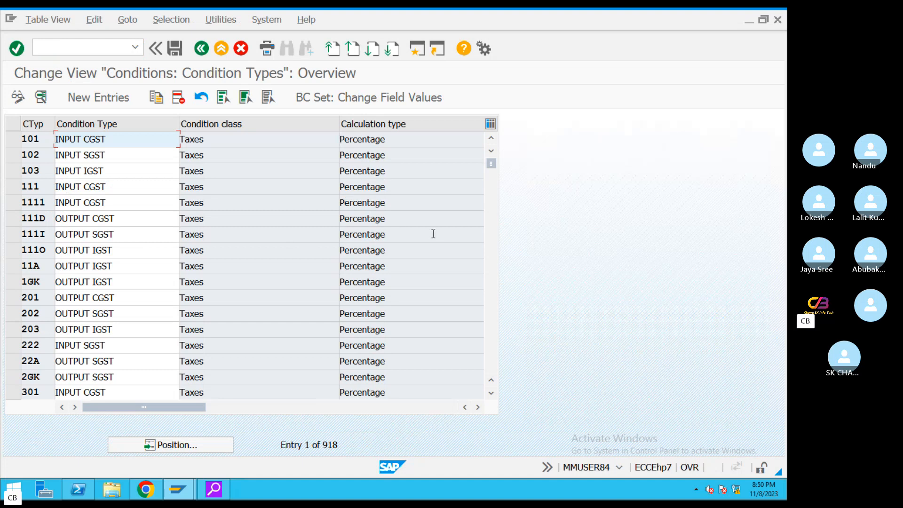
pyautogui.click(106, 100)
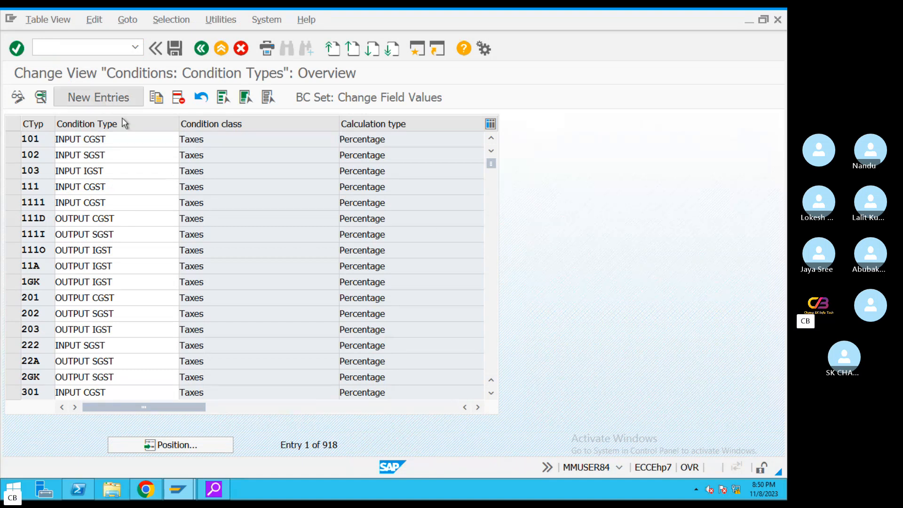
pyautogui.click(201, 49)
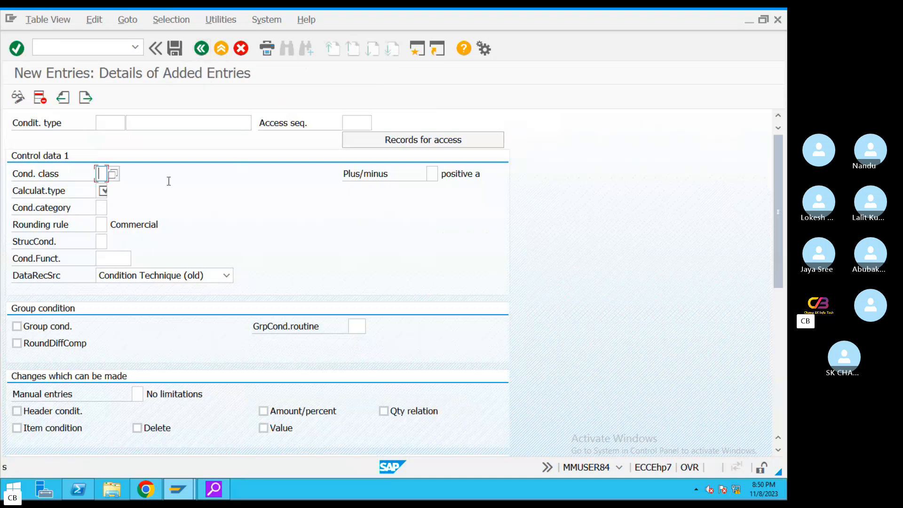
pyautogui.click(222, 49)
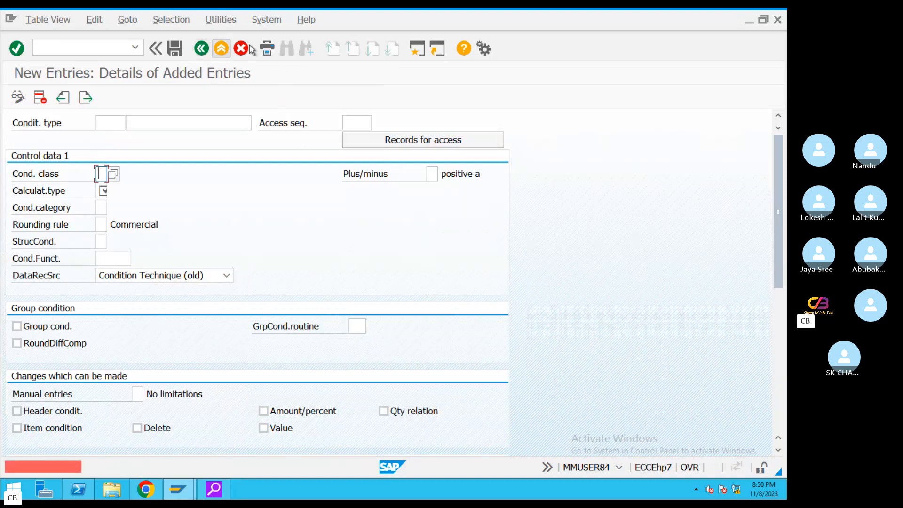
pyautogui.click(254, 284)
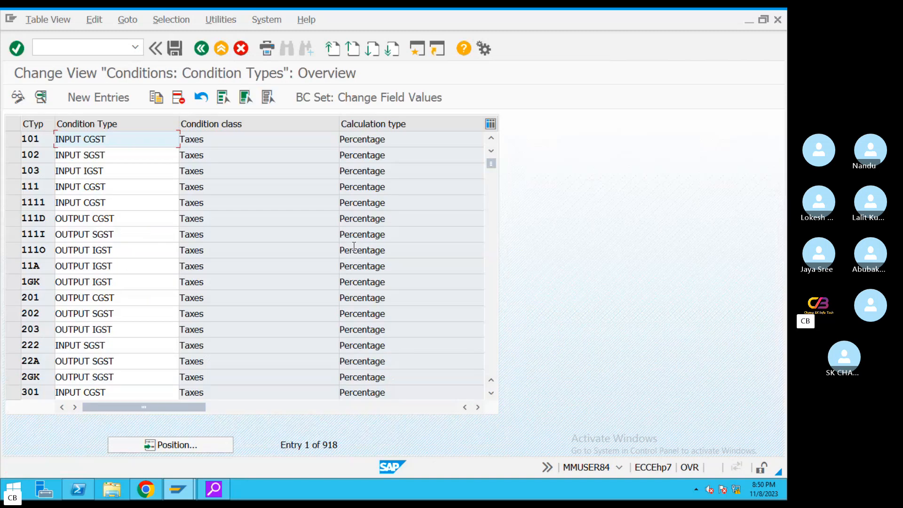
# Select condition types 101, 102, 103, 111D, 111I and 111O and start copying them.
pyautogui.click(13, 155)
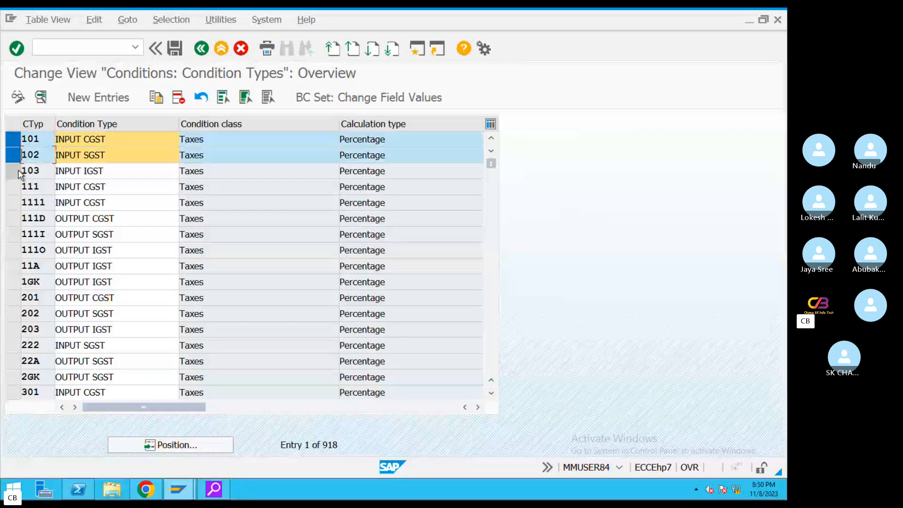
pyautogui.click(13, 171)
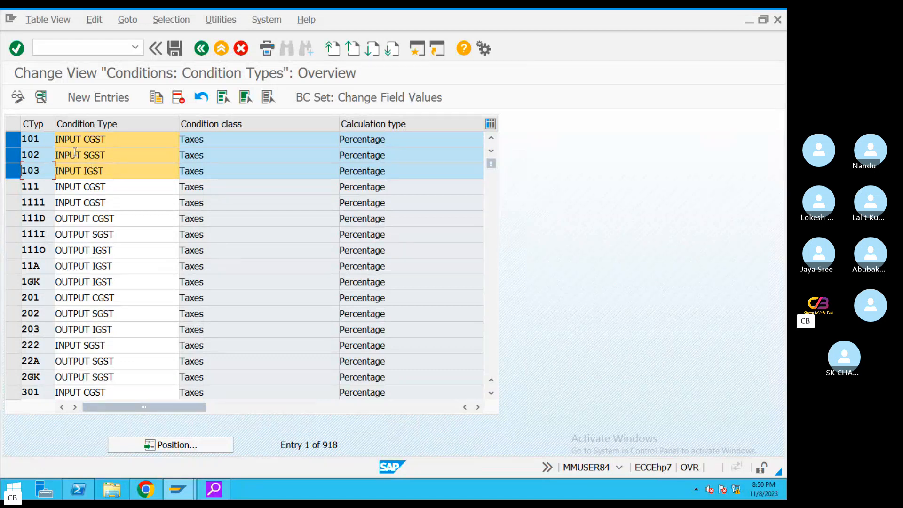
pyautogui.moveTo(114, 139); pyautogui.dragTo(53, 139)
pyautogui.moveTo(111, 155); pyautogui.dragTo(52, 169)
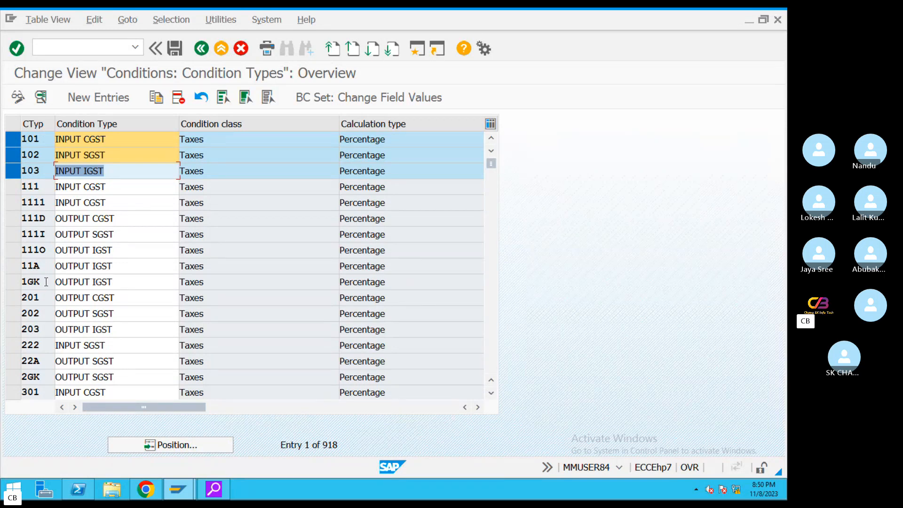
pyautogui.click(13, 219)
pyautogui.click(13, 235)
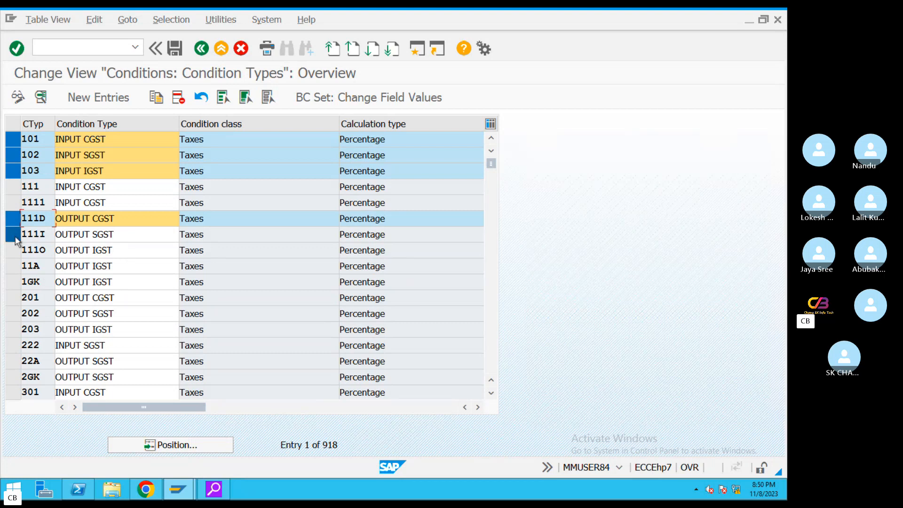
pyautogui.click(13, 251)
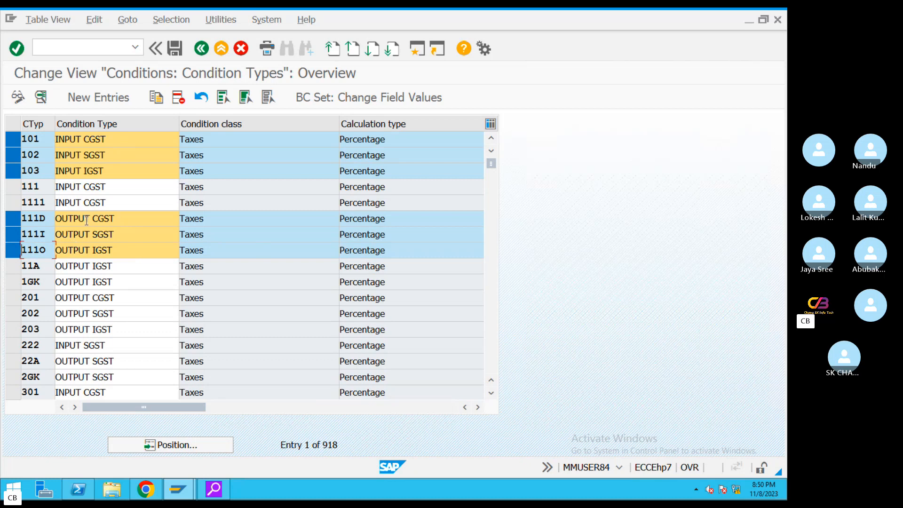
pyautogui.click(156, 97)
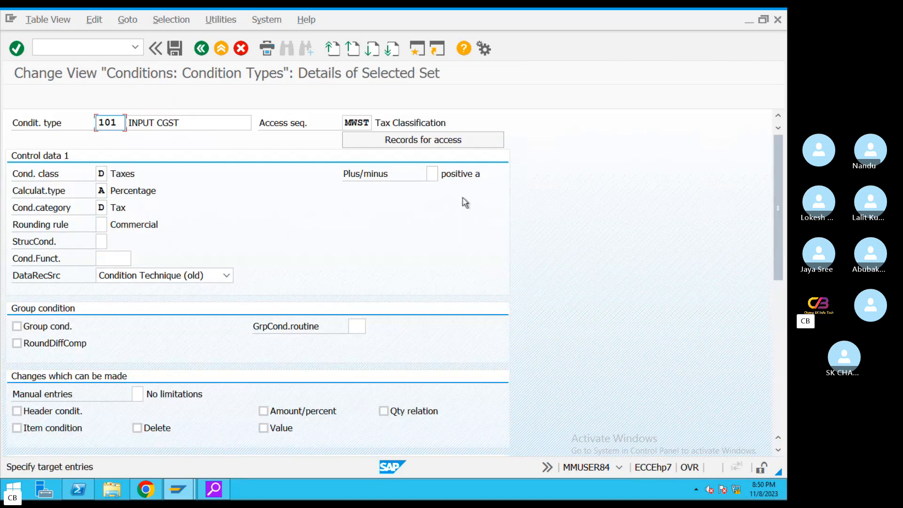
# Set the condition type key for the copy of 101 INPUT CGST to TAG1.
pyautogui.moveTo(118, 122); pyautogui.dragTo(66, 122)
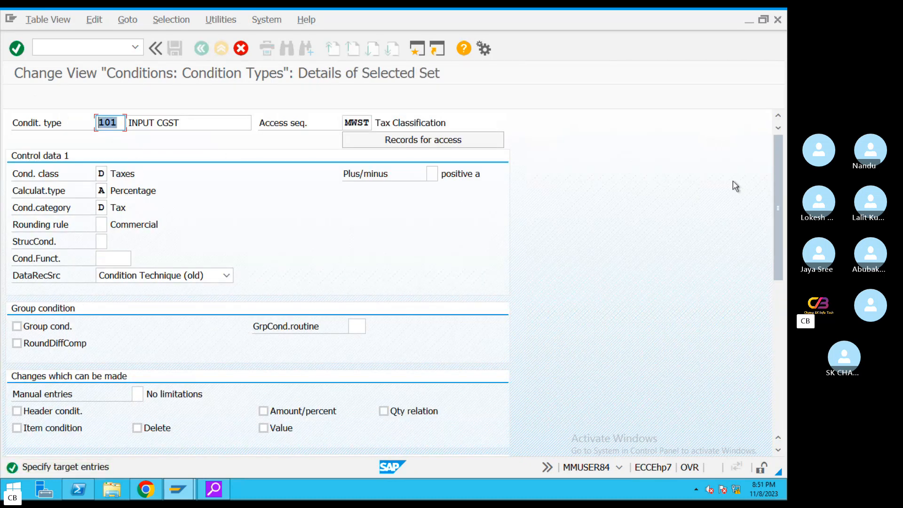
pyautogui.press('BackSpace')
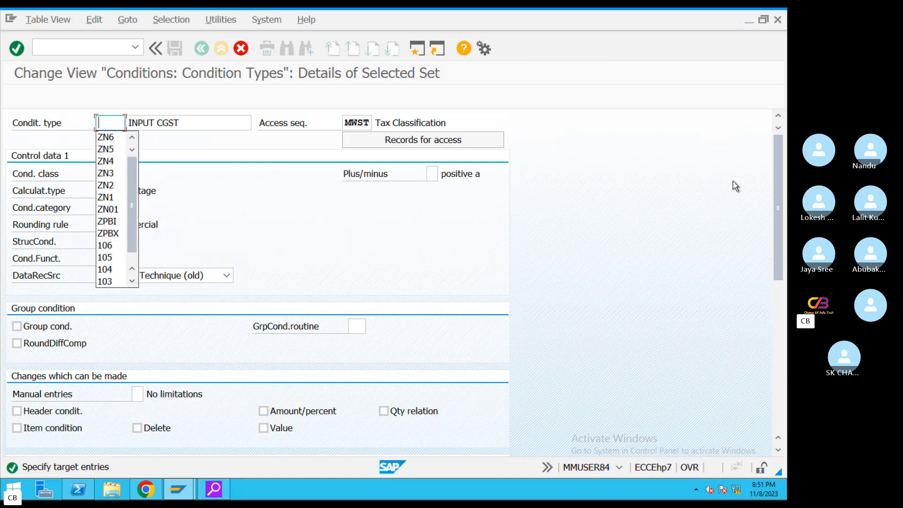
pyautogui.write('TA')
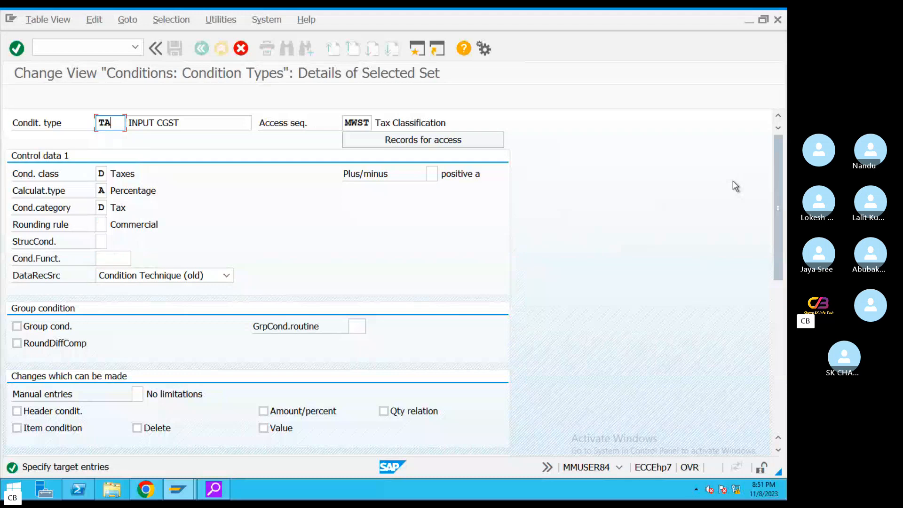
pyautogui.write('01')
pyautogui.press('BackSpace')
pyautogui.write('01')
pyautogui.press('BackSpace')
pyautogui.press('BackSpace')
pyautogui.moveTo(106, 122)
pyautogui.mouseDown()
pyautogui.moveTo(119, 123)
pyautogui.moveTo(97, 123)
pyautogui.mouseUp()
# Check the description, access sequence, condition class, calculation type and condition category of TAG1, and accept the copy.
pyautogui.moveTo(203, 126); pyautogui.dragTo(156, 126)
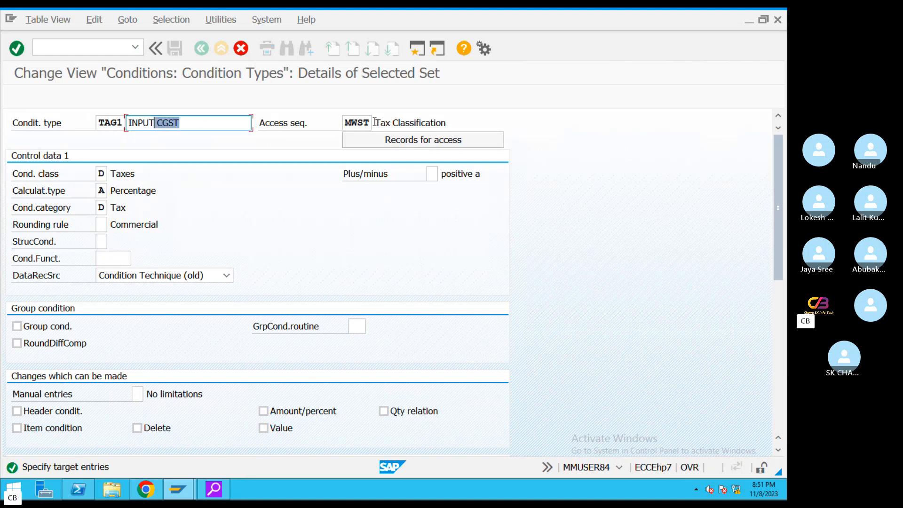
pyautogui.doubleClick(371, 122)
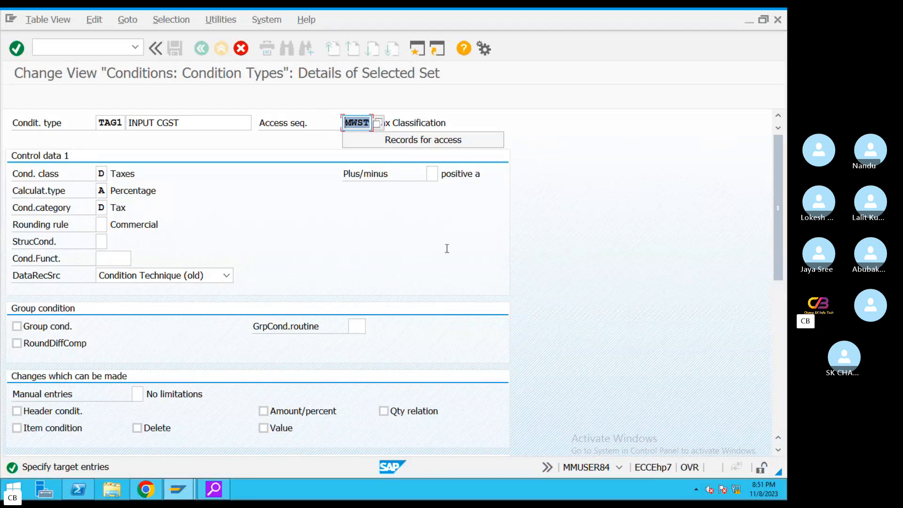
pyautogui.click(101, 175)
pyautogui.click(102, 190)
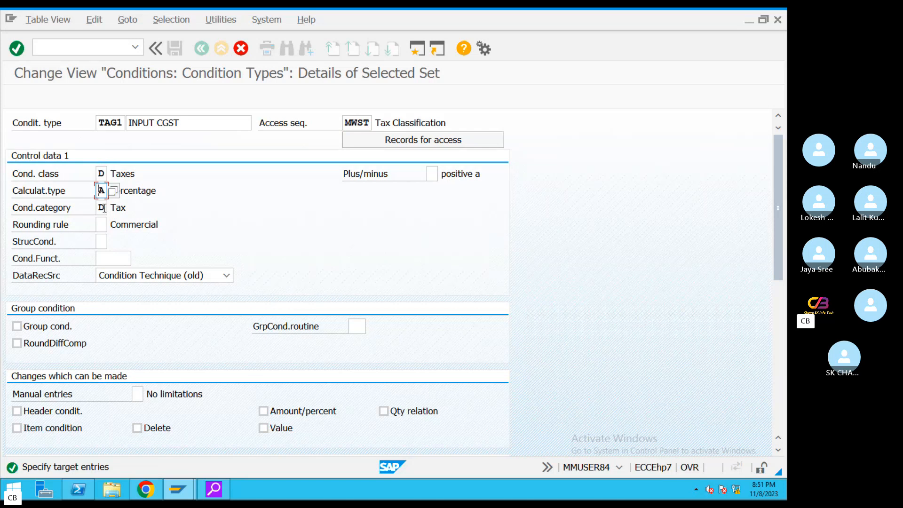
pyautogui.click(104, 208)
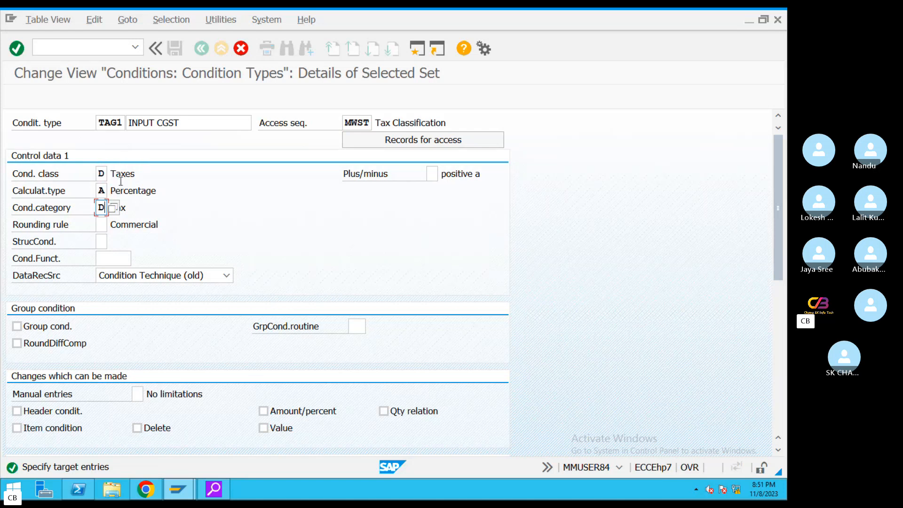
pyautogui.click(101, 173)
pyautogui.click(104, 190)
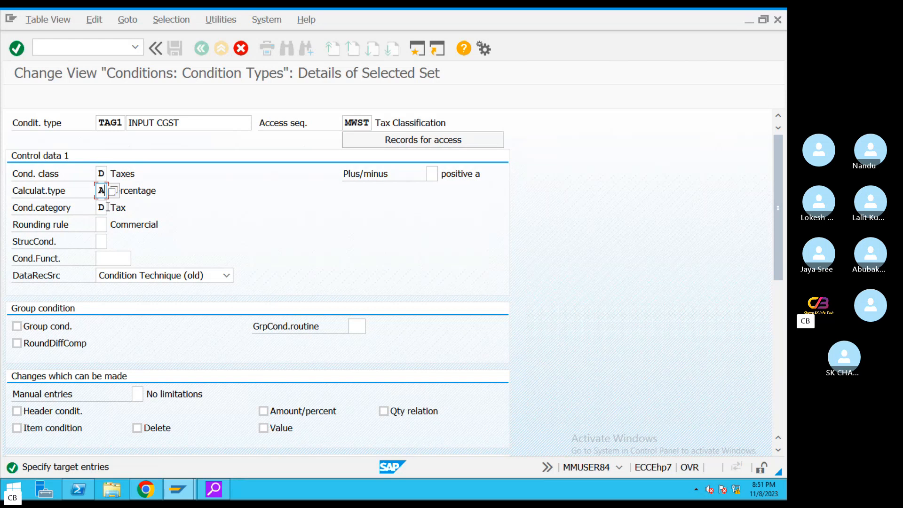
pyautogui.click(105, 208)
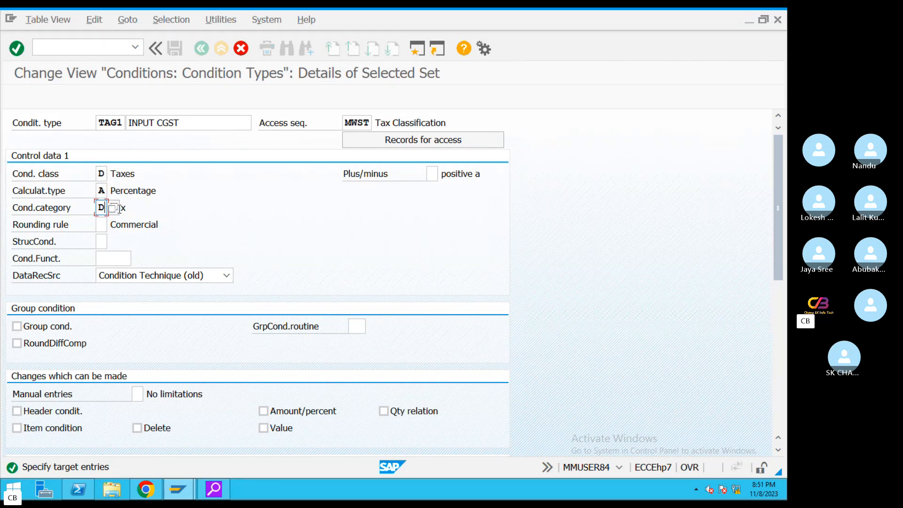
pyautogui.moveTo(126, 207); pyautogui.dragTo(115, 206)
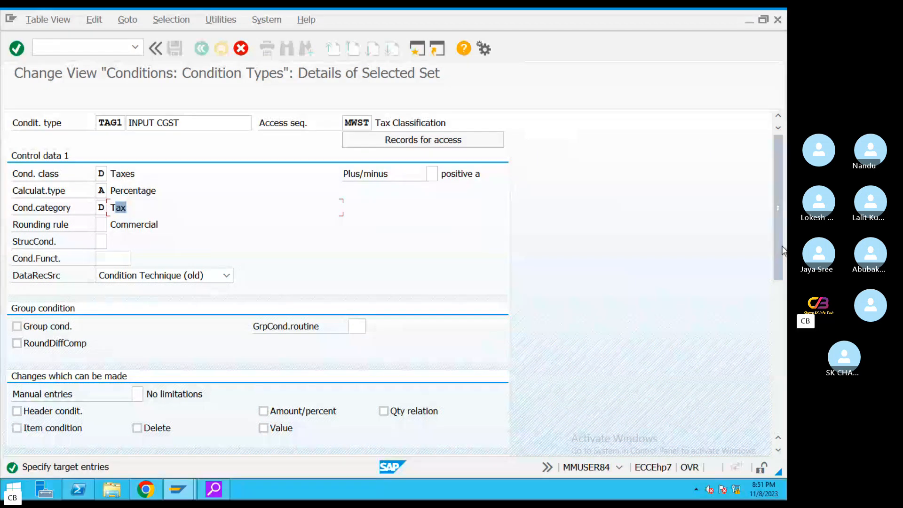
pyautogui.moveTo(781, 251); pyautogui.dragTo(764, 242)
pyautogui.press('Return')
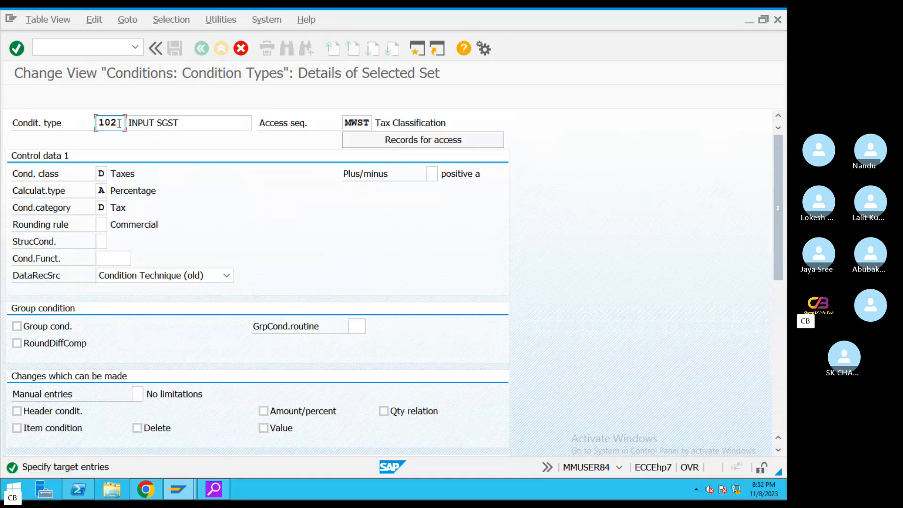
# Set the key for the copy of 102 INPUT SGST to TAG2, check its description and access sequence, and accept it.
pyautogui.moveTo(120, 124); pyautogui.dragTo(100, 124)
pyautogui.write('TAG2')
pyautogui.moveTo(186, 123); pyautogui.dragTo(116, 174)
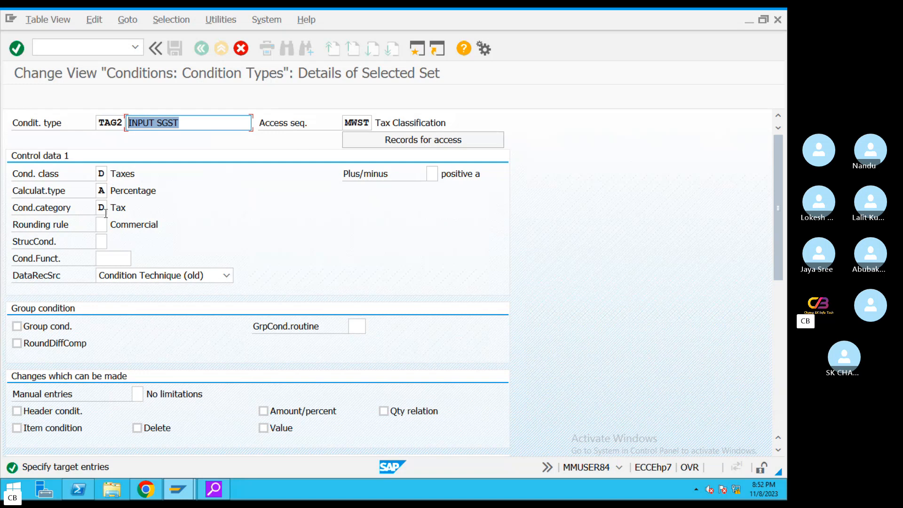
pyautogui.moveTo(347, 123); pyautogui.dragTo(393, 128)
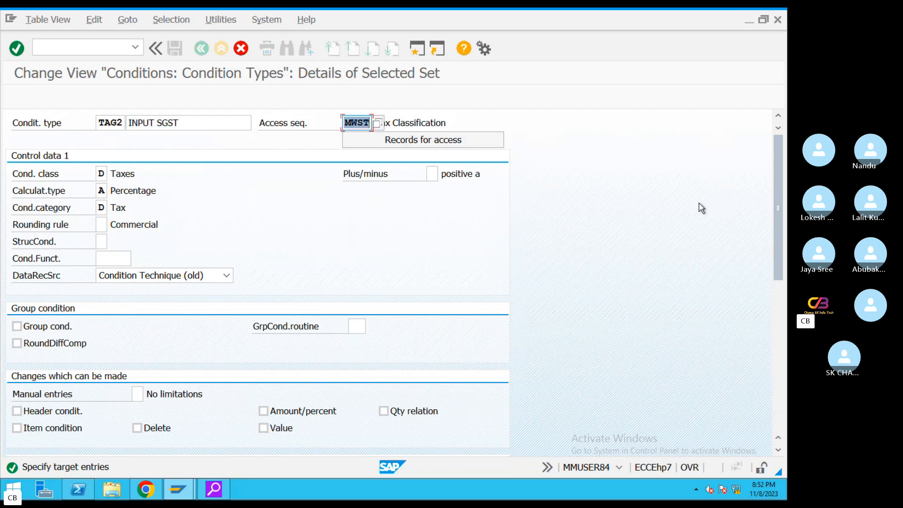
pyautogui.press('Return')
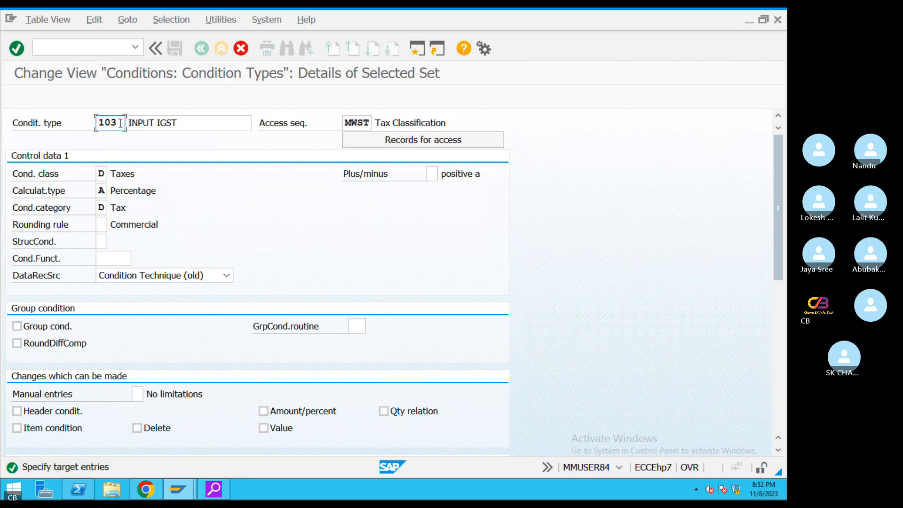
# Set the condition type key for the copy of 103 INPUT IGST to TAG3 and accept the copy.
pyautogui.moveTo(122, 124); pyautogui.dragTo(65, 120)
pyautogui.press('BackSpace')
pyautogui.write('T')
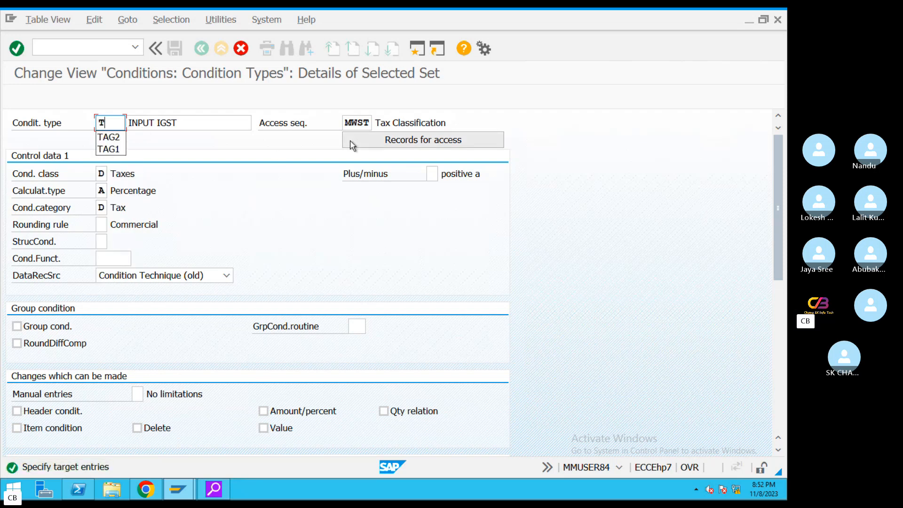
pyautogui.write('AG3')
pyautogui.press('Tab')
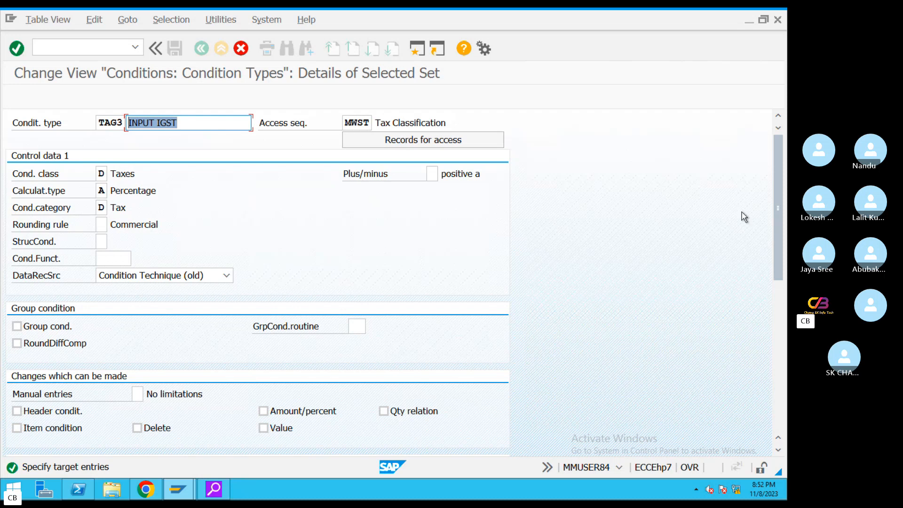
pyautogui.press('Return')
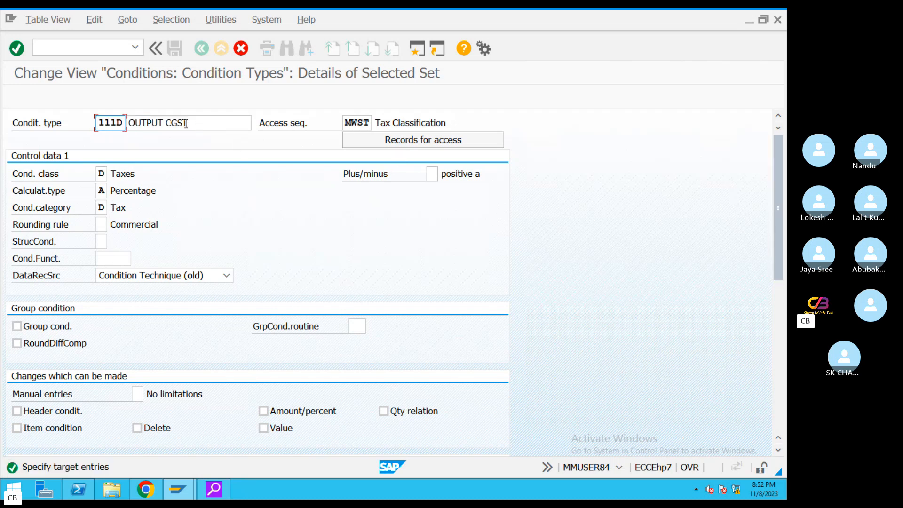
# Set the condition type key for the copy of 111D OUTPUT CGST to TAG4 and accept the copy.
pyautogui.moveTo(186, 123); pyautogui.dragTo(141, 123)
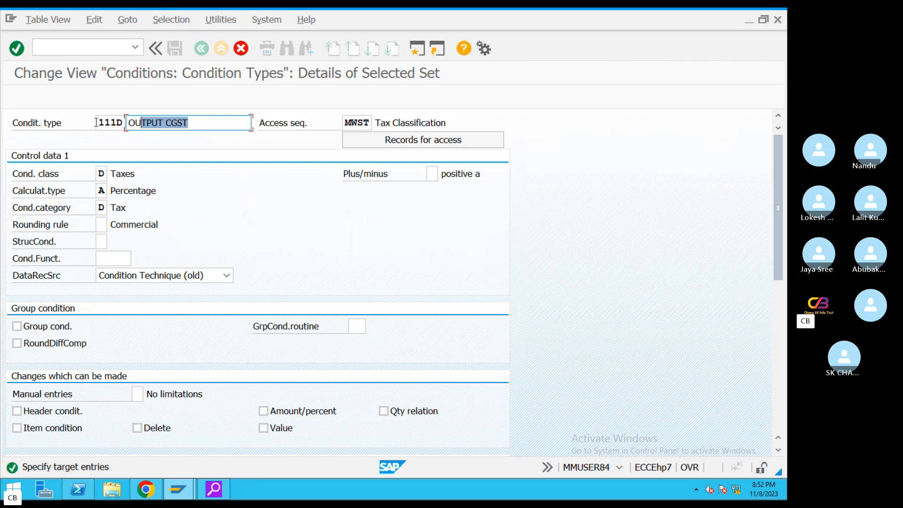
pyautogui.click(97, 122)
pyautogui.doubleClick(97, 123)
pyautogui.write('T')
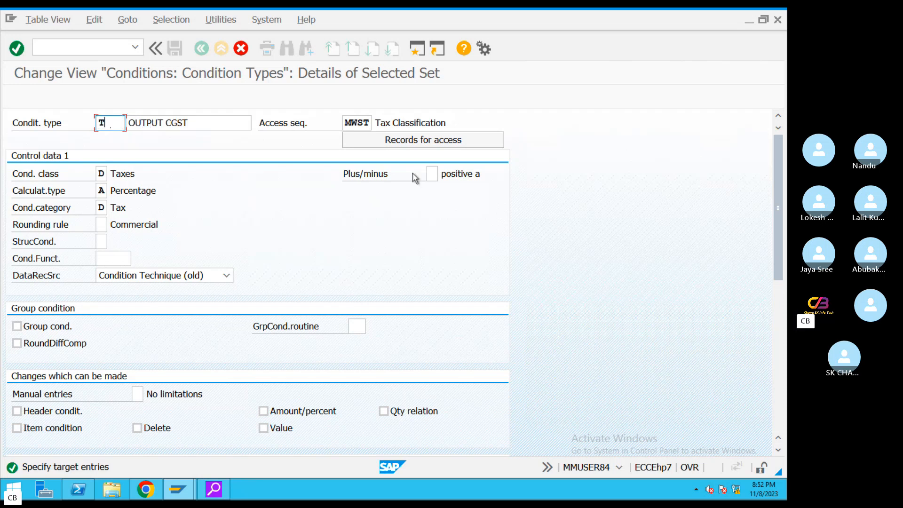
pyautogui.write('AG4')
pyautogui.click(350, 122)
pyautogui.press('Return')
# Set the condition type key for the OUTPUT SGST copy to TAG5 and accept it.
pyautogui.moveTo(126, 124); pyautogui.dragTo(63, 127)
pyautogui.write('TAG5')
pyautogui.doubleClick(349, 123)
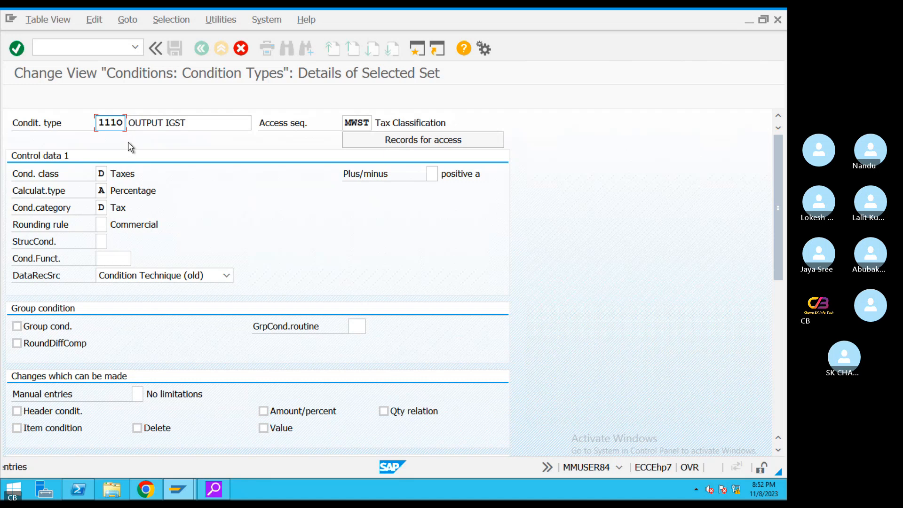
# Set the condition type key for the copy of 111O OUTPUT IGST to TAG6 and accept it to finish copying.
pyautogui.moveTo(124, 123); pyautogui.dragTo(87, 125)
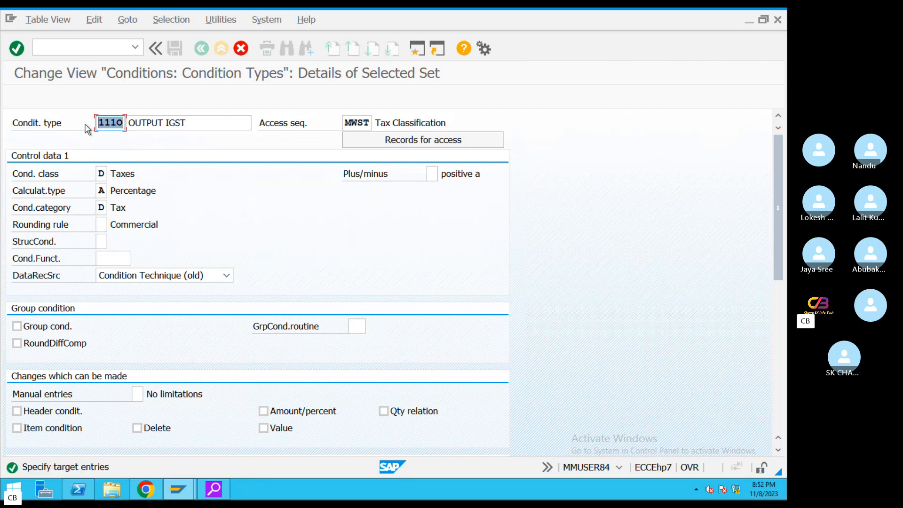
pyautogui.write('TAG')
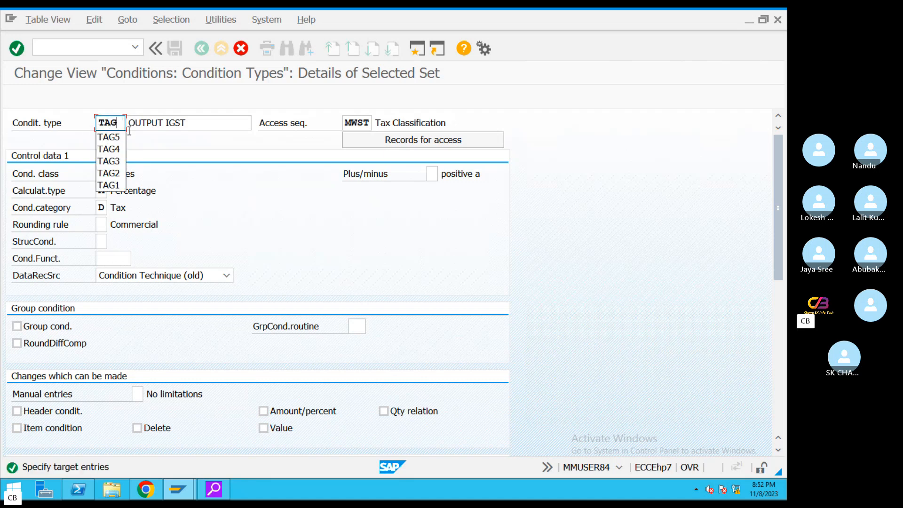
pyautogui.write('6')
pyautogui.press('Return')
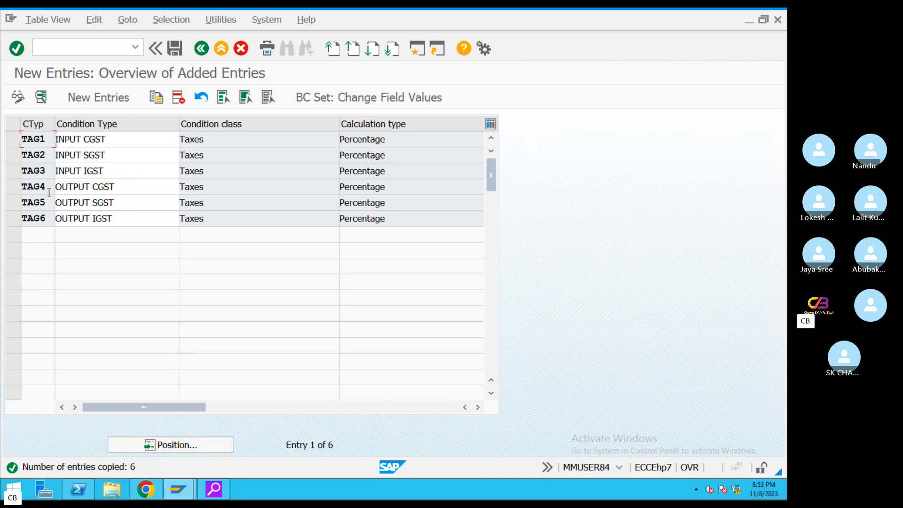
# Save the copied condition types in a new customizing request with the short description "GST Configurations".
pyautogui.click(174, 52)
pyautogui.click(315, 260)
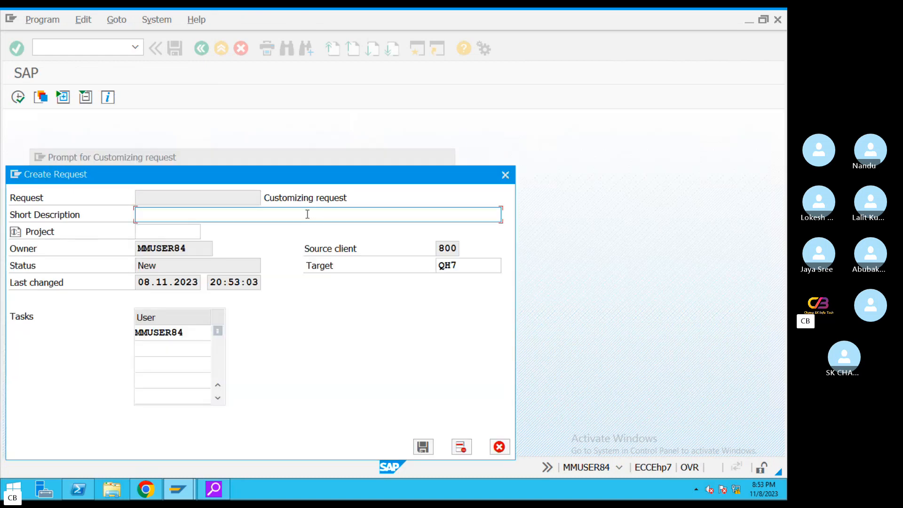
pyautogui.write('GST Cp')
pyautogui.write('in')
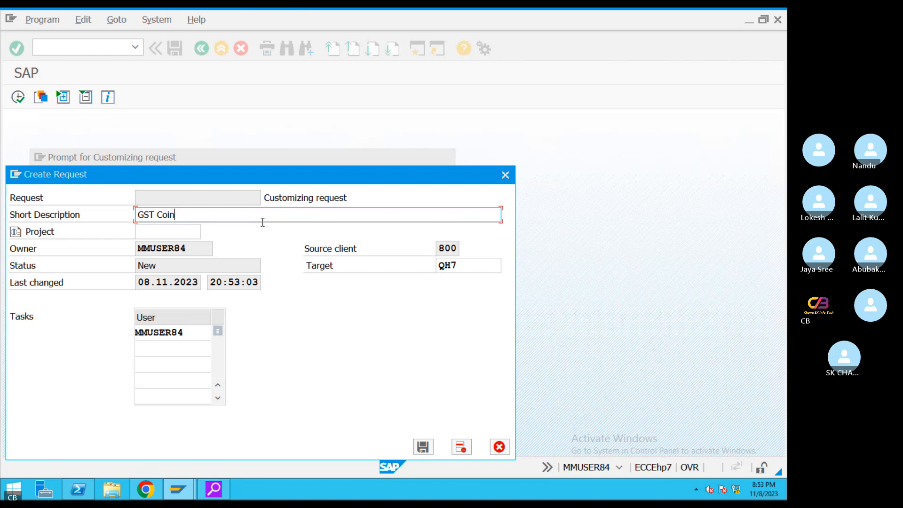
pyautogui.press('BackSpace')
pyautogui.write('nfiguratioh')
pyautogui.press('BackSpace')
pyautogui.write('ns')
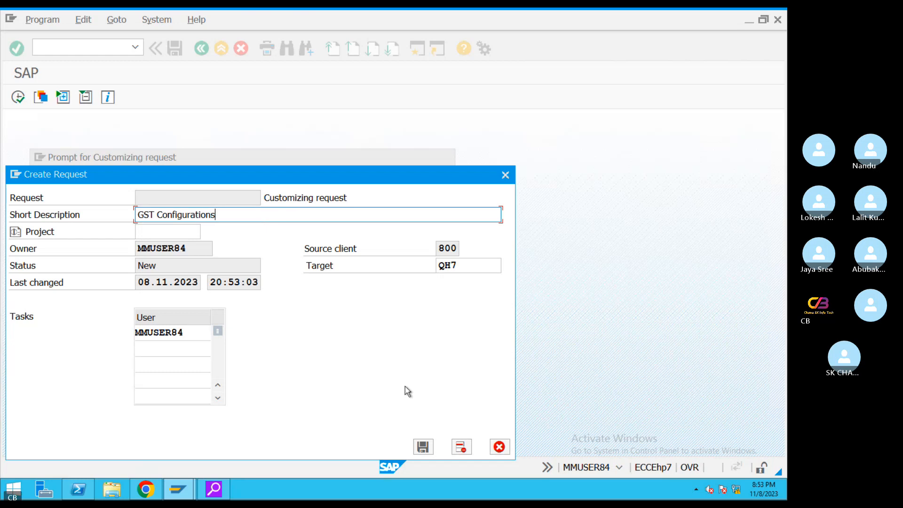
pyautogui.click(423, 447)
pyautogui.click(233, 260)
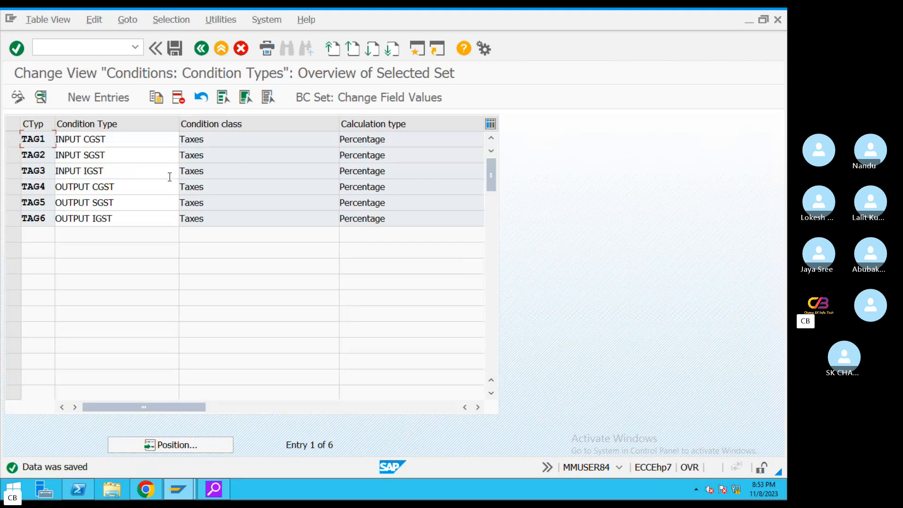
# Switch to the TextEdit notes and add MWST after OBQ2 on the access sequence line.
pyautogui.press('super+Tab')
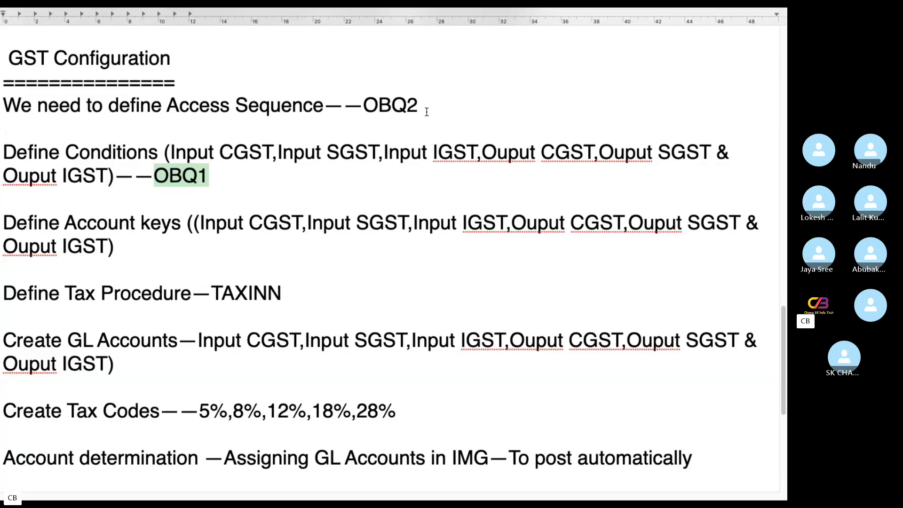
pyautogui.moveTo(425, 111); pyautogui.dragTo(14, 119)
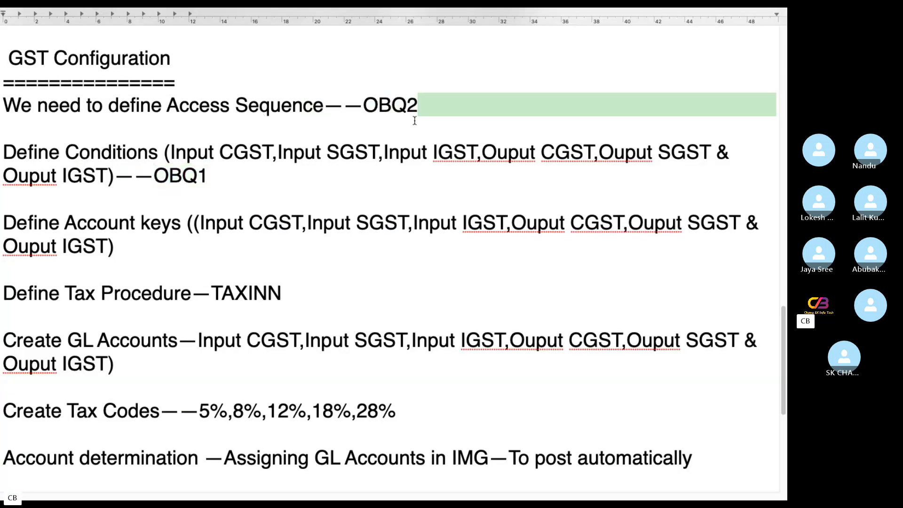
pyautogui.click(424, 108)
pyautogui.write('--MWST')
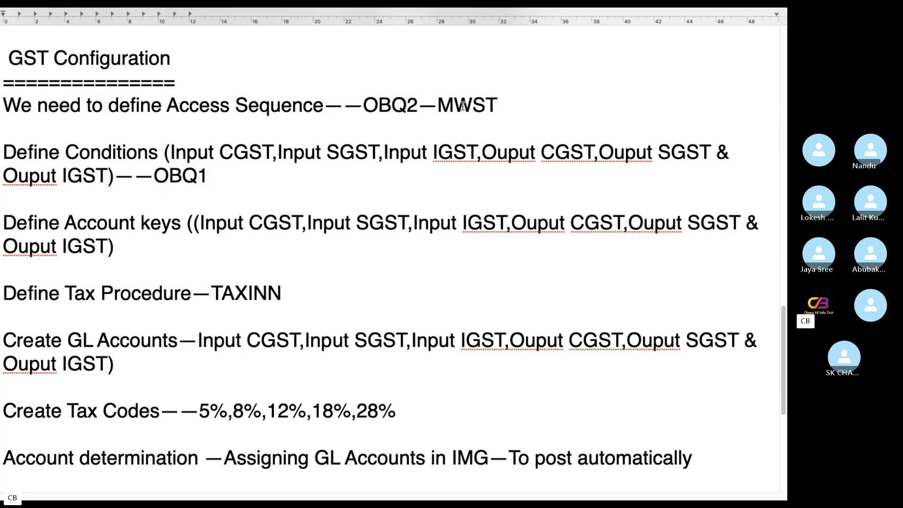
pyautogui.moveTo(495, 105); pyautogui.dragTo(440, 105)
# Add "Linked with All conditions(MWST)" after OBQ1 at the end of the Define Conditions entry.
pyautogui.click(230, 183)
pyautogui.write('--')
pyautogui.write('Linked with ')
pyautogui.write('All a')
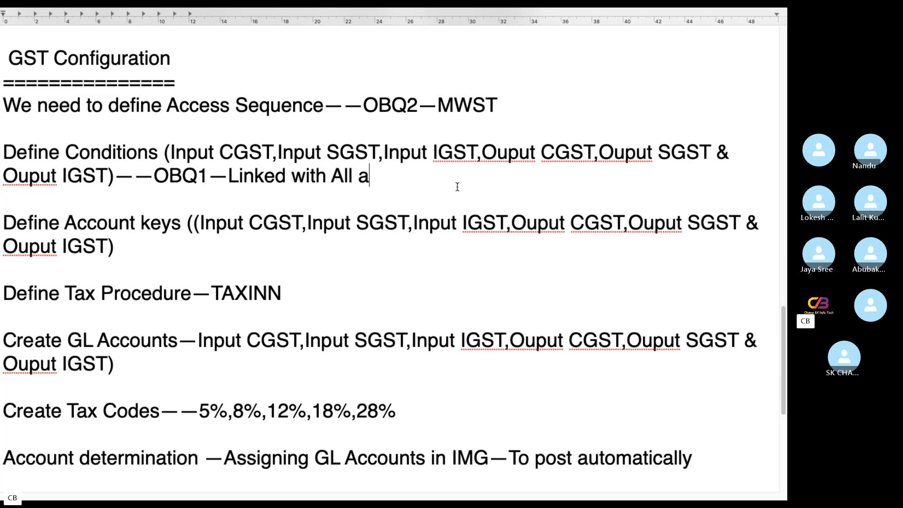
pyautogui.press('BackSpace')
pyautogui.write('condi')
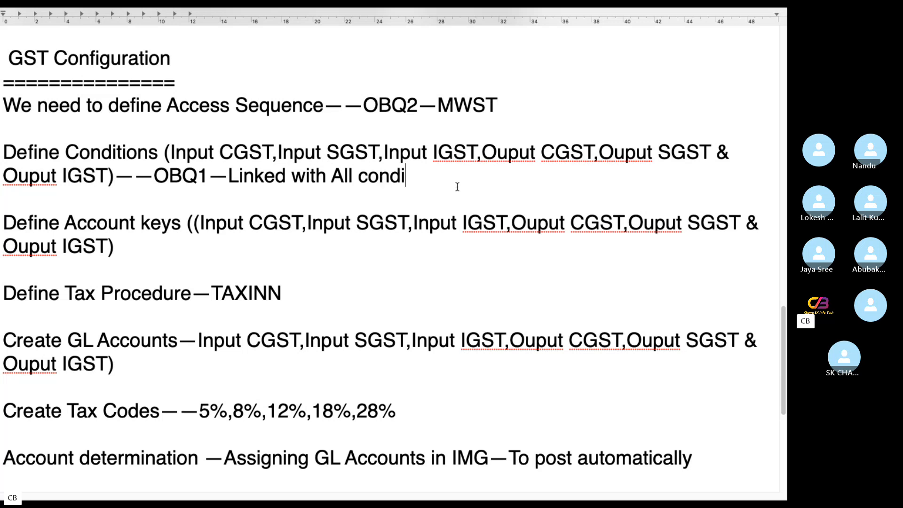
pyautogui.write('tions(Ac')
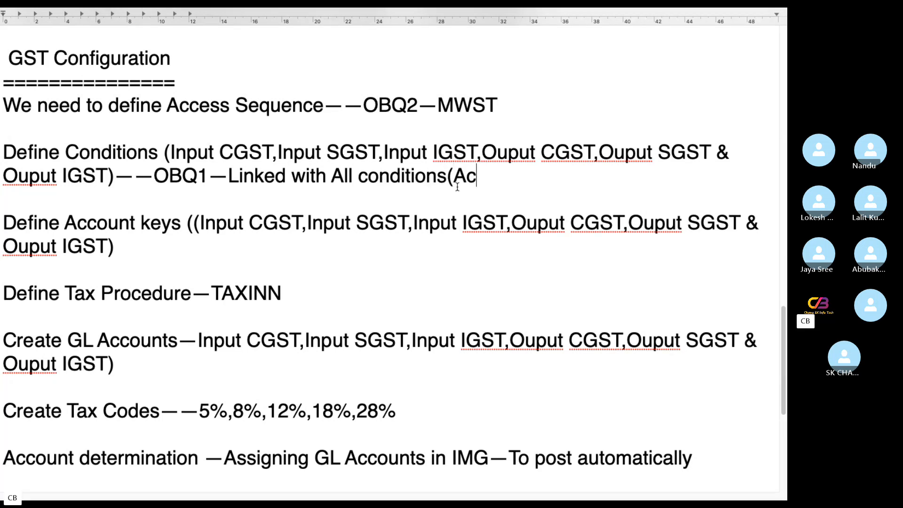
pyautogui.press('BackSpace')
pyautogui.press('BackSpace')
pyautogui.write('MWST)')
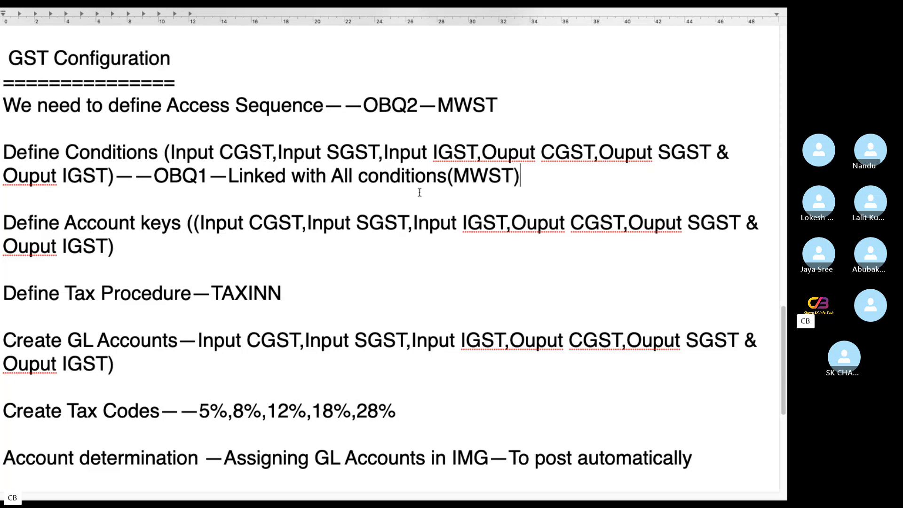
# Colour the access sequence line and the Define Conditions entry blue in the notes.
pyautogui.moveTo(495, 107); pyautogui.dragTo(6, 103)
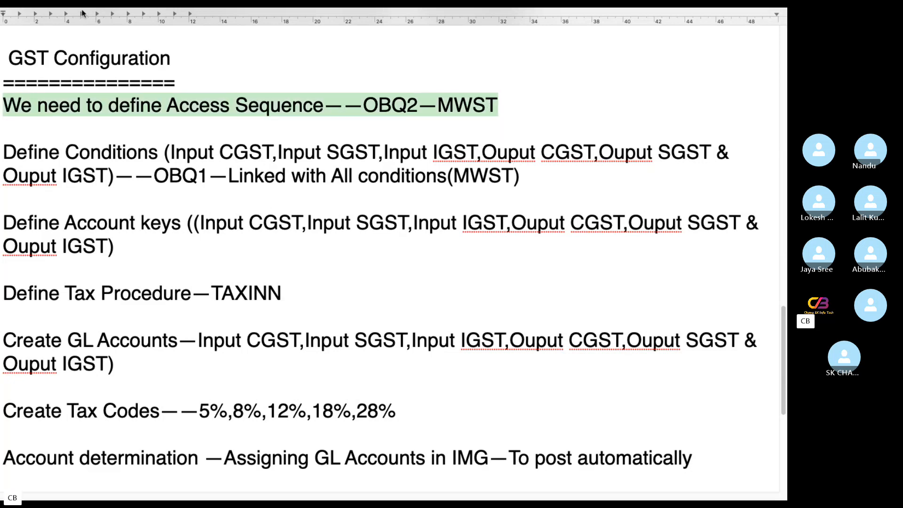
pyautogui.moveTo(85, 13)
pyautogui.click(154, 40)
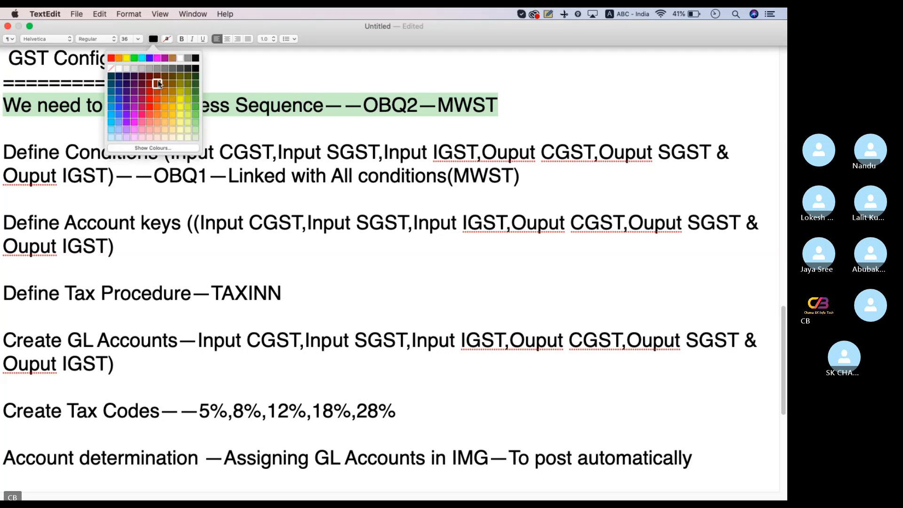
pyautogui.click(153, 66)
pyautogui.moveTo(532, 190); pyautogui.dragTo(1, 151)
pyautogui.moveTo(105, 10)
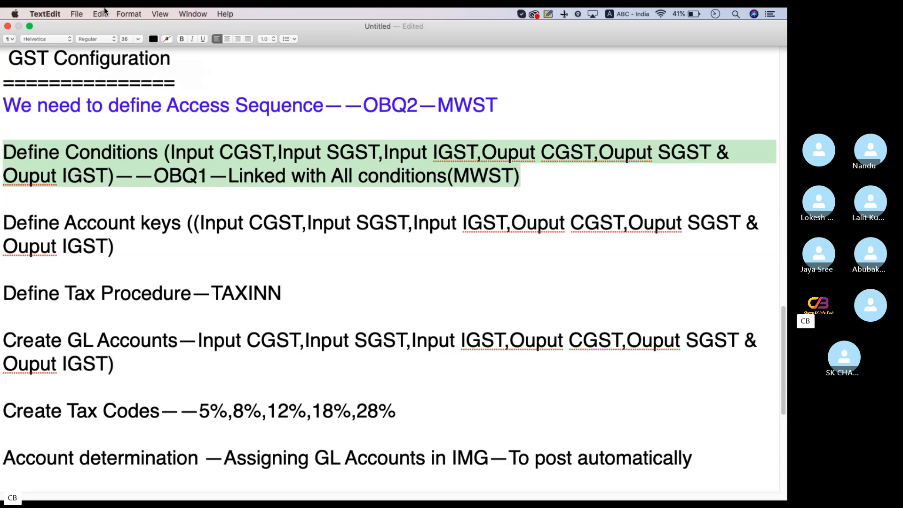
pyautogui.click(155, 39)
pyautogui.click(153, 66)
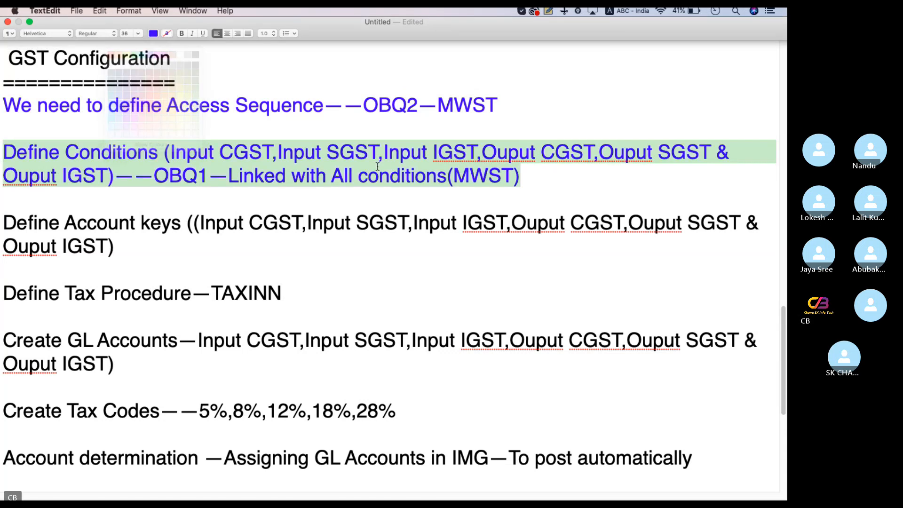
pyautogui.click(343, 246)
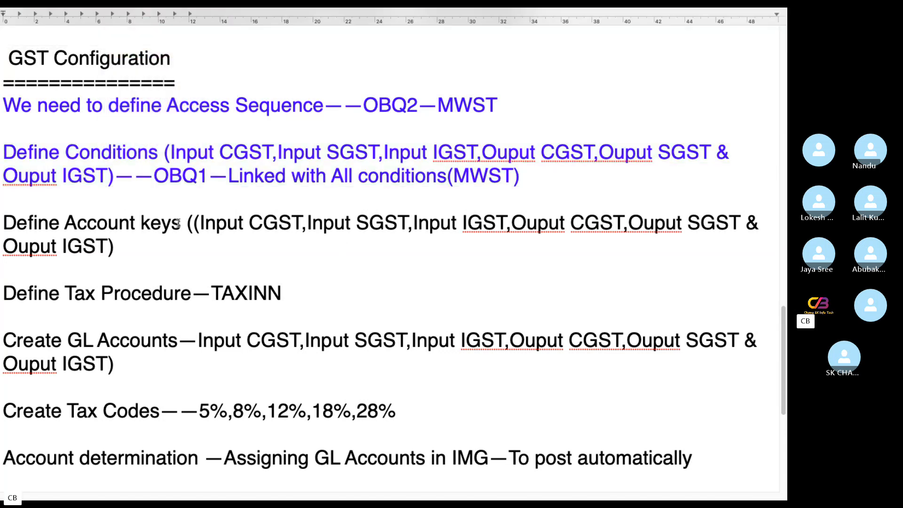
# Remove the duplicate opening bracket after "Define Account keys" in the notes.
pyautogui.moveTo(178, 224); pyautogui.dragTo(4, 223)
pyautogui.click(196, 223)
pyautogui.press('BackSpace')
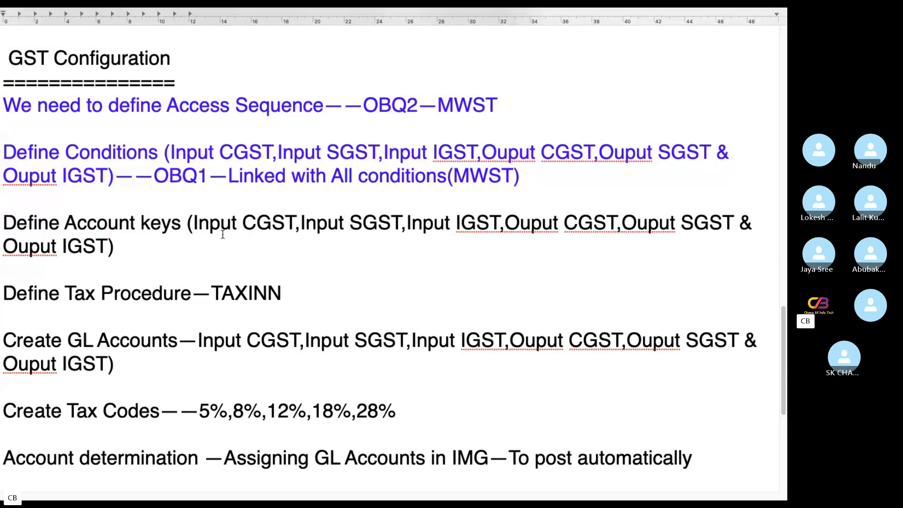
pyautogui.moveTo(193, 225); pyautogui.dragTo(563, 261)
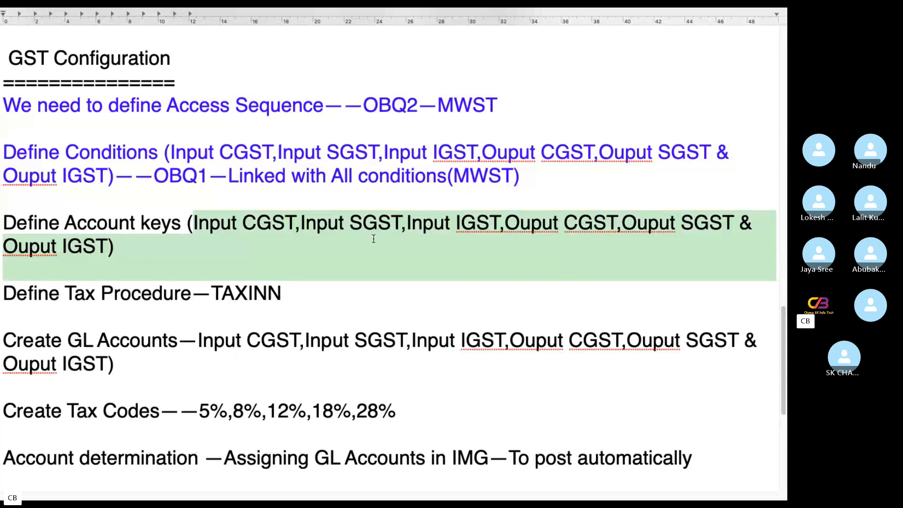
# Glance back at the saved condition types and add transaction code OBCN at the end of the Define Account keys entry.
pyautogui.hotkey('ctrl', 'Left')
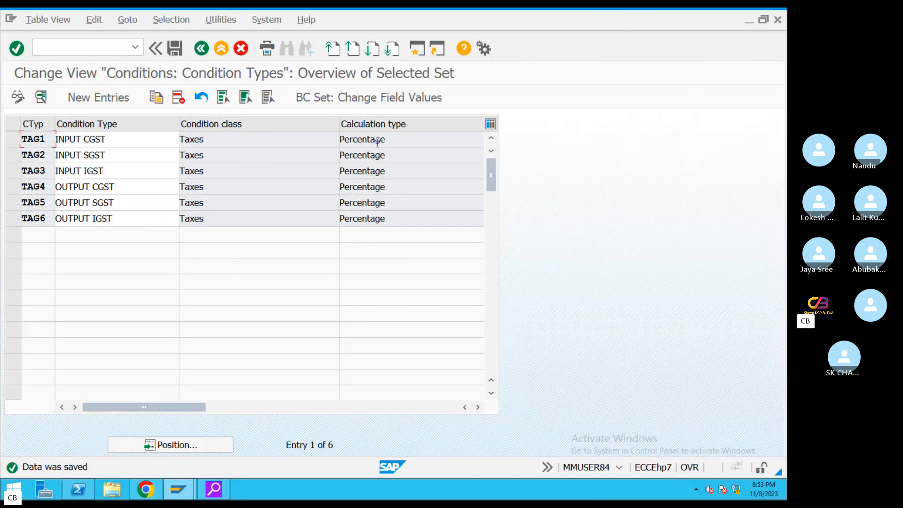
pyautogui.hotkey('ctrl', 'Right')
pyautogui.moveTo(163, 257); pyautogui.dragTo(228, 261)
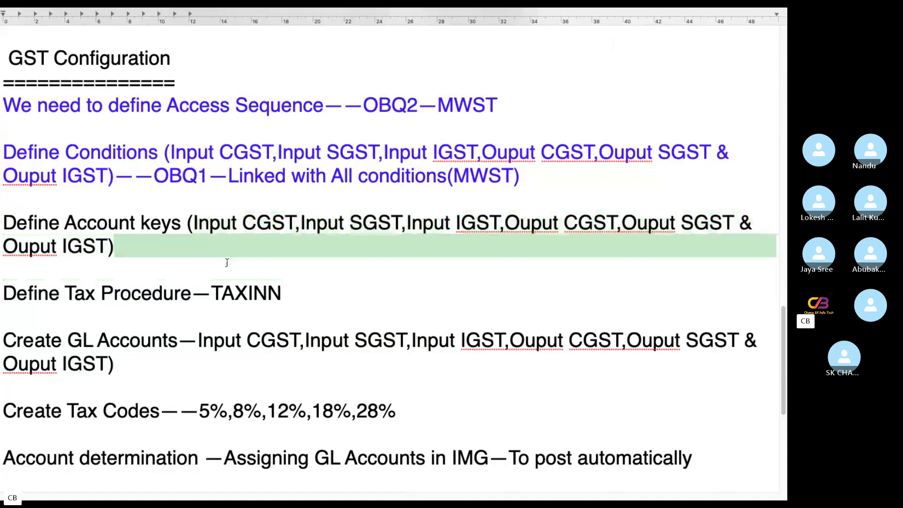
pyautogui.click(197, 243)
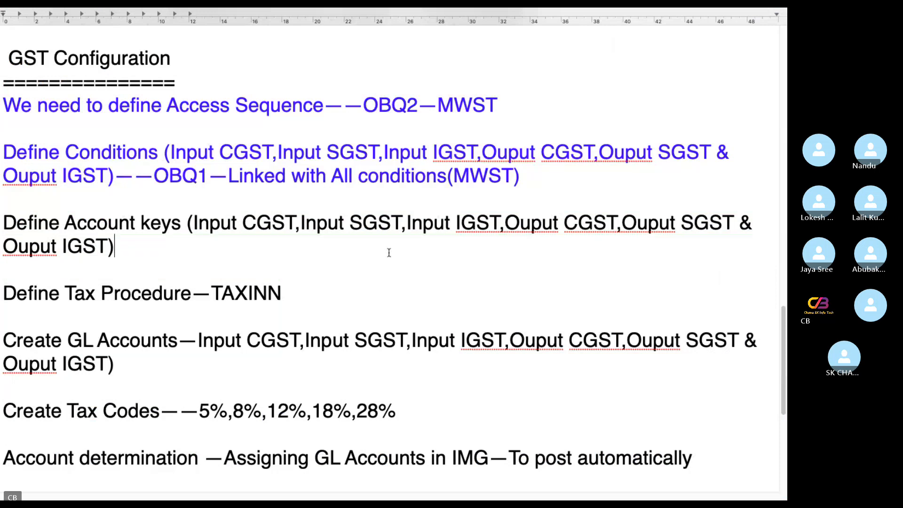
pyautogui.write('----OB')
pyautogui.write('CN')
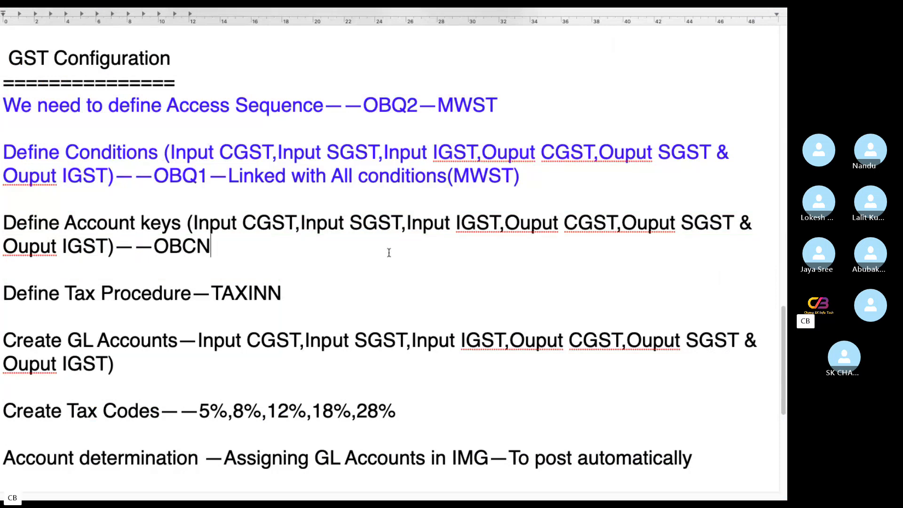
# Switch back to SAP, leave the condition types overview and open transaction OBCN.
pyautogui.hotkey('ctrl', 'Left')
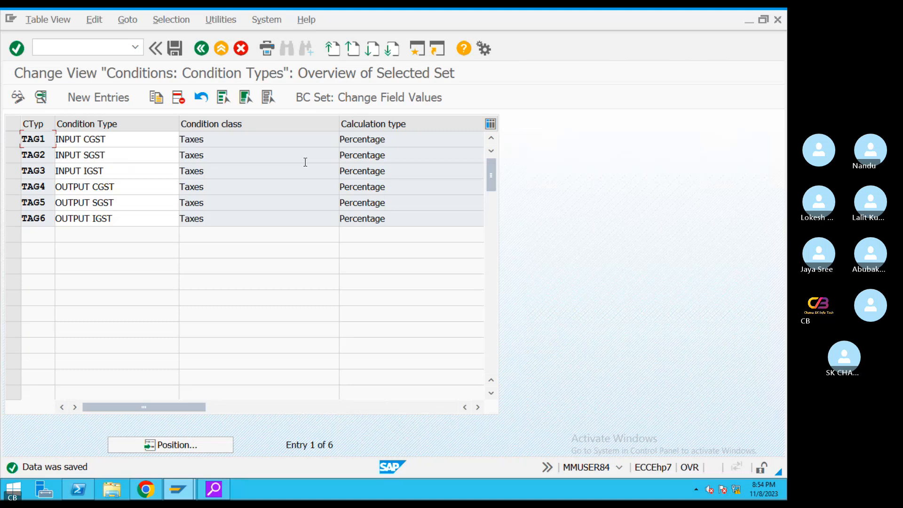
pyautogui.click(221, 48)
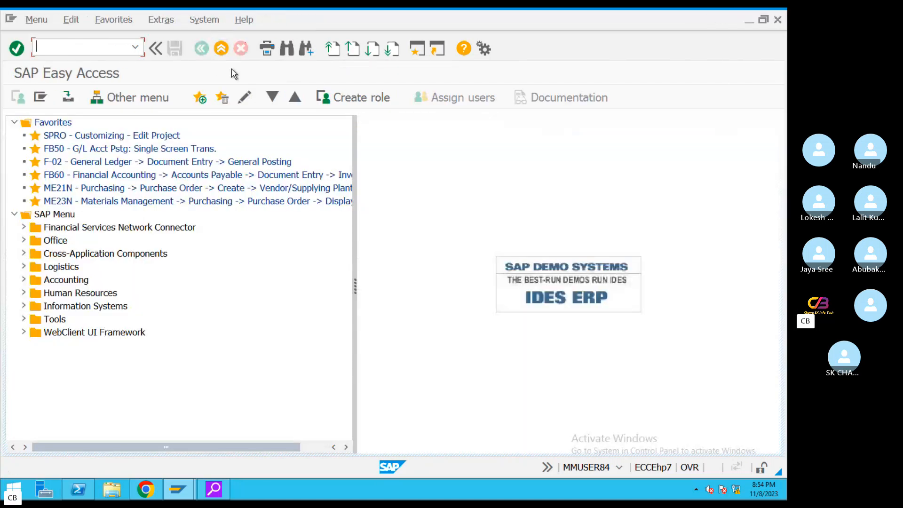
pyautogui.write('OBCN')
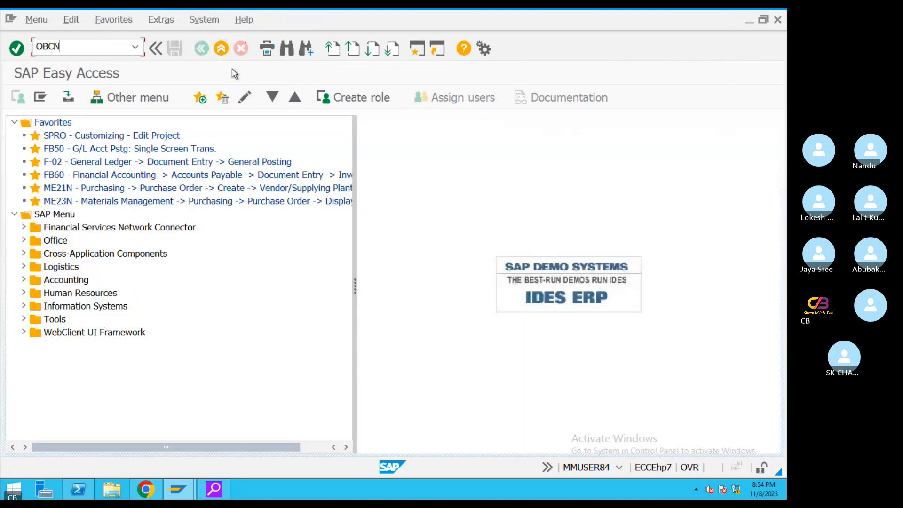
pyautogui.press('Return')
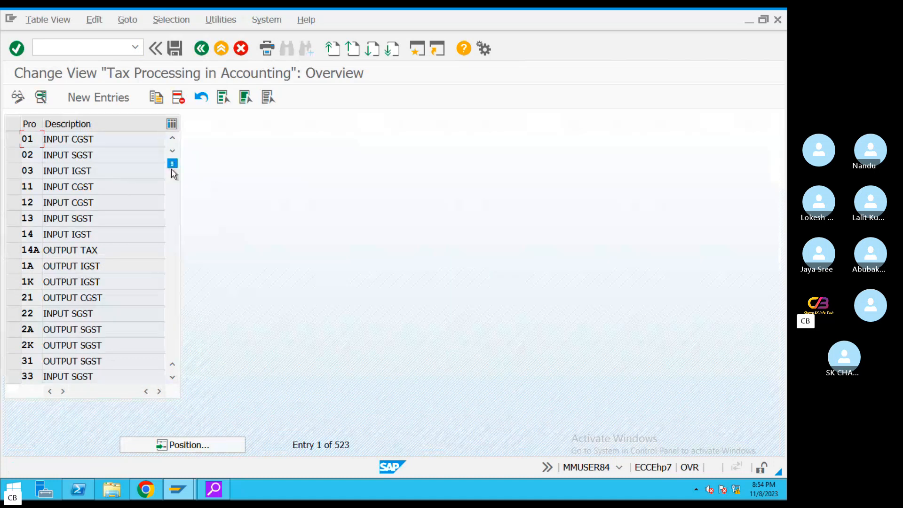
# Select the input tax keys 01, 02 and 03 and the output tax keys 3A, 46 and 47, and copy them.
pyautogui.moveTo(15, 146); pyautogui.dragTo(15, 172)
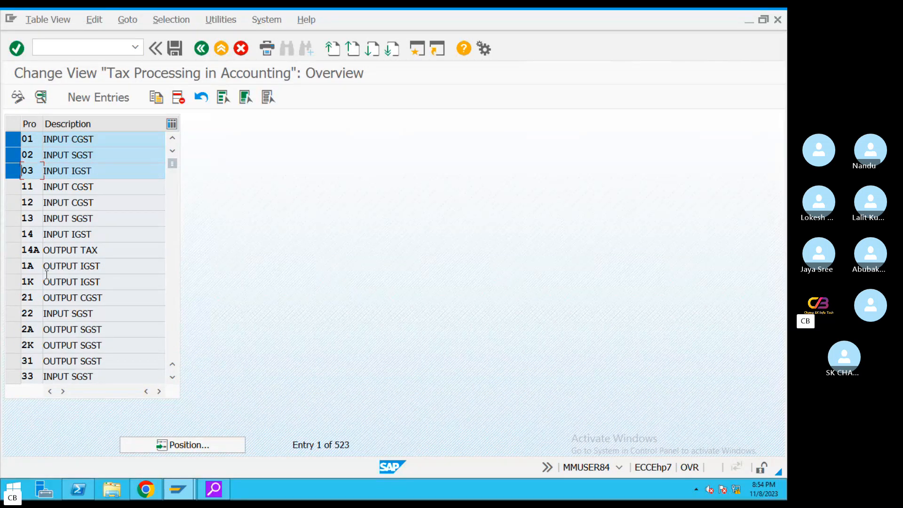
pyautogui.click(172, 337)
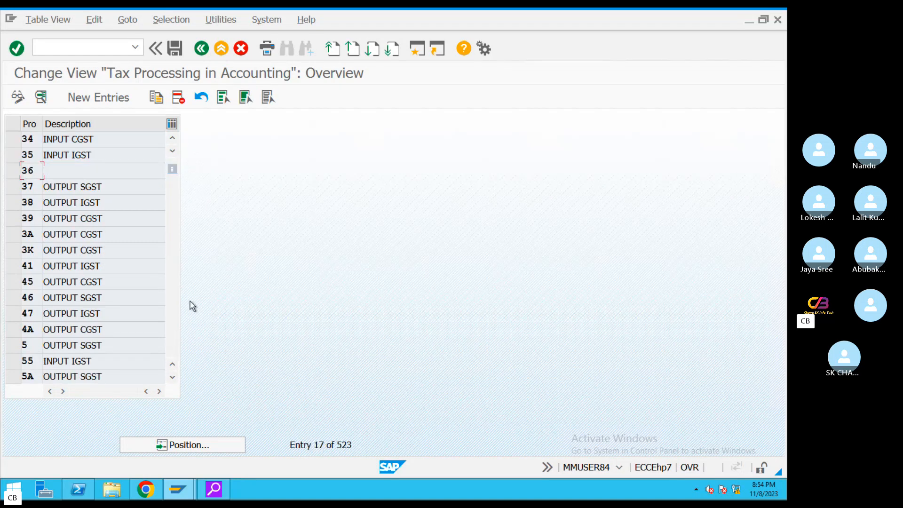
pyautogui.click(13, 233)
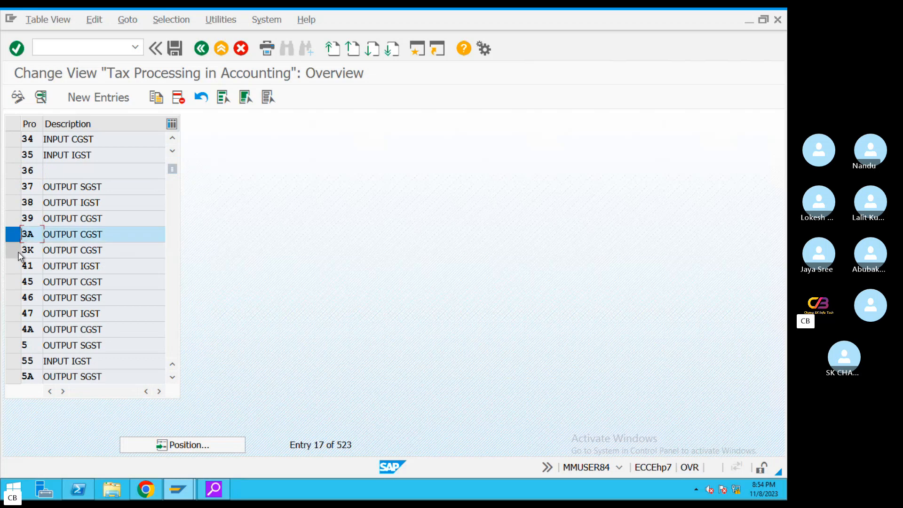
pyautogui.click(14, 298)
pyautogui.click(13, 313)
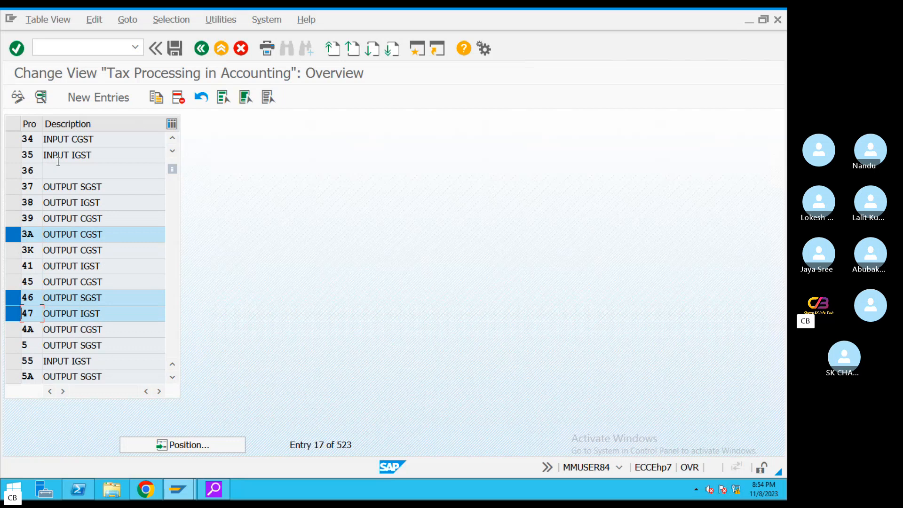
pyautogui.click(158, 97)
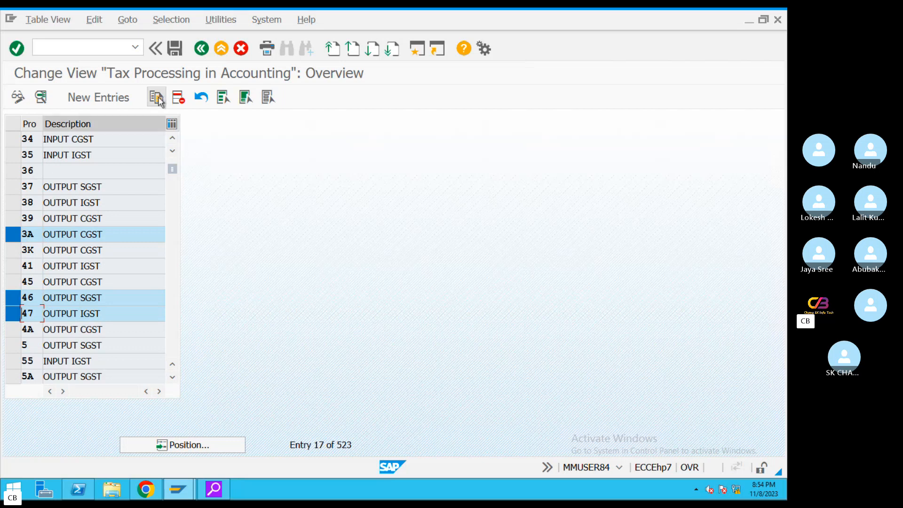
# Review the description, tax type choices and posting indicator choices of the copied INPUT CGST key, keeping Input tax as its tax type.
pyautogui.moveTo(176, 173); pyautogui.dragTo(104, 172)
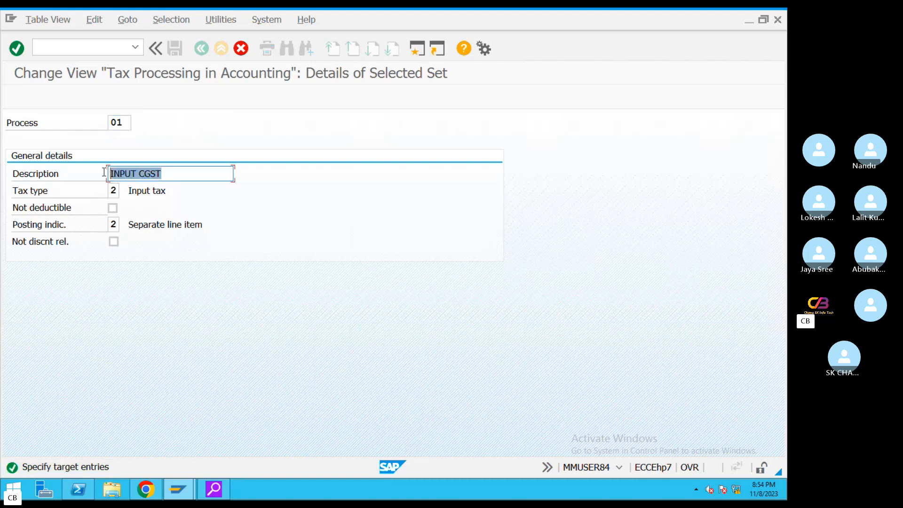
pyautogui.click(115, 192)
pyautogui.click(125, 195)
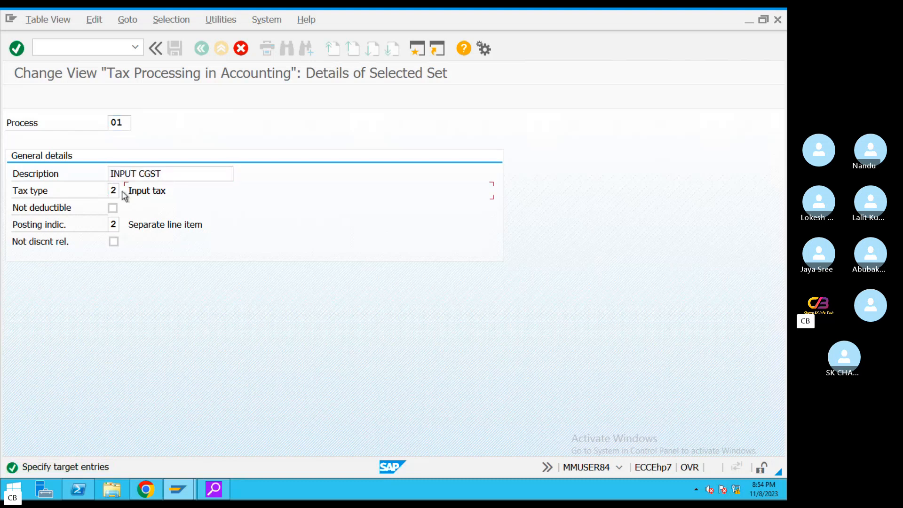
pyautogui.click(113, 190)
pyautogui.click(126, 191)
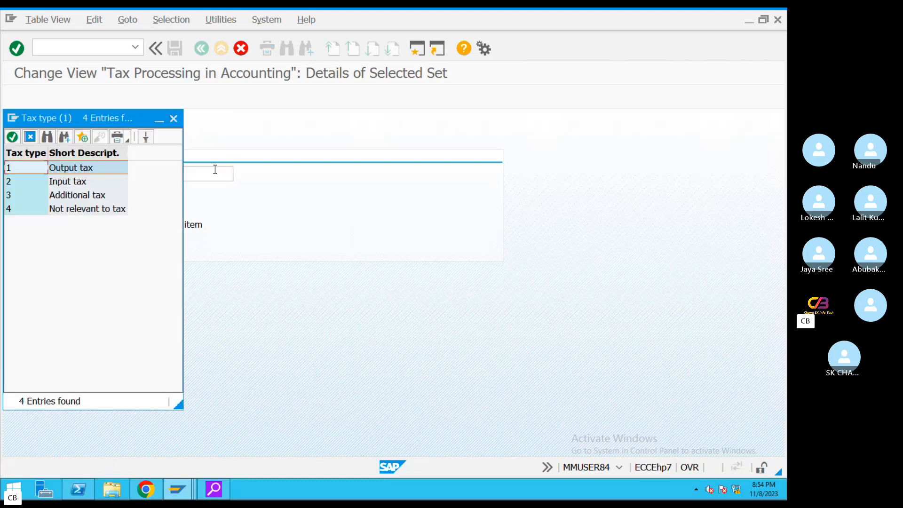
pyautogui.click(80, 184)
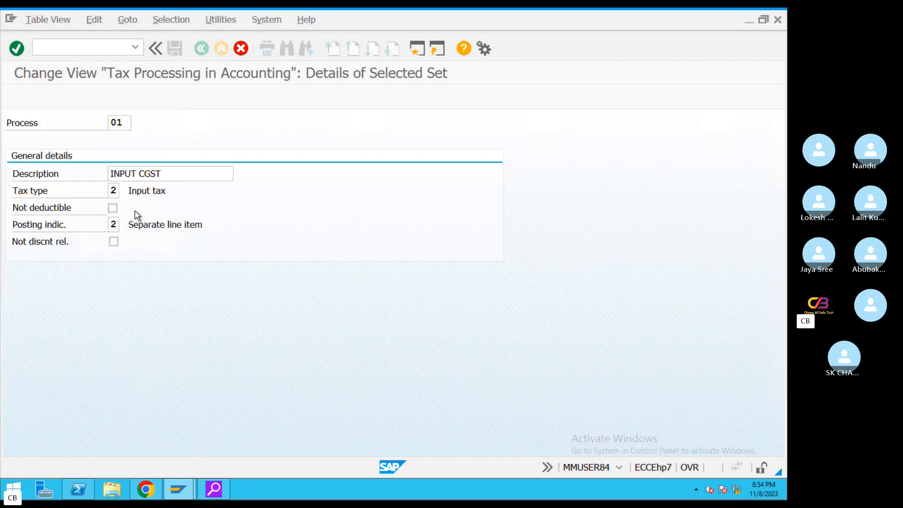
pyautogui.click(116, 224)
pyautogui.click(125, 225)
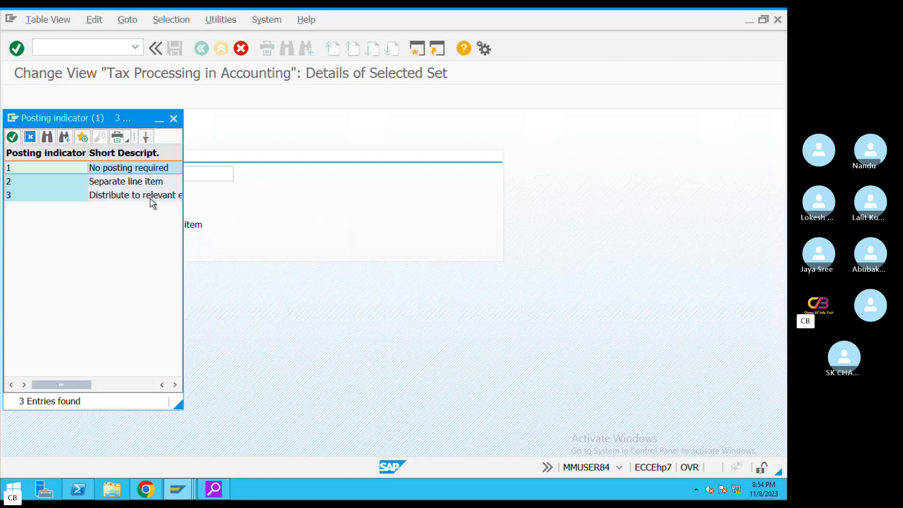
pyautogui.click(174, 119)
# Enter TA1, TA2 and TA3 as the process keys for the INPUT CGST, INPUT SGST and INPUT IGST copies.
pyautogui.click(129, 122)
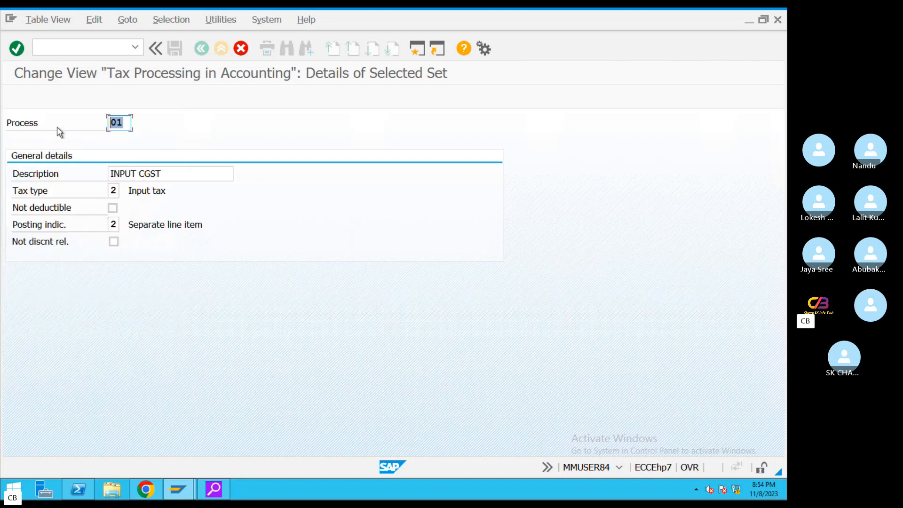
pyautogui.press('BackSpace')
pyautogui.press('Return')
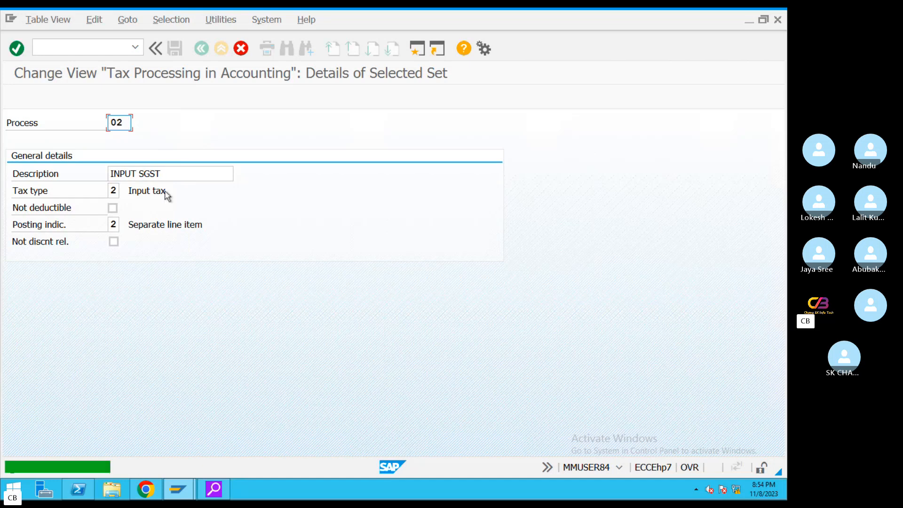
pyautogui.moveTo(166, 175); pyautogui.dragTo(113, 174)
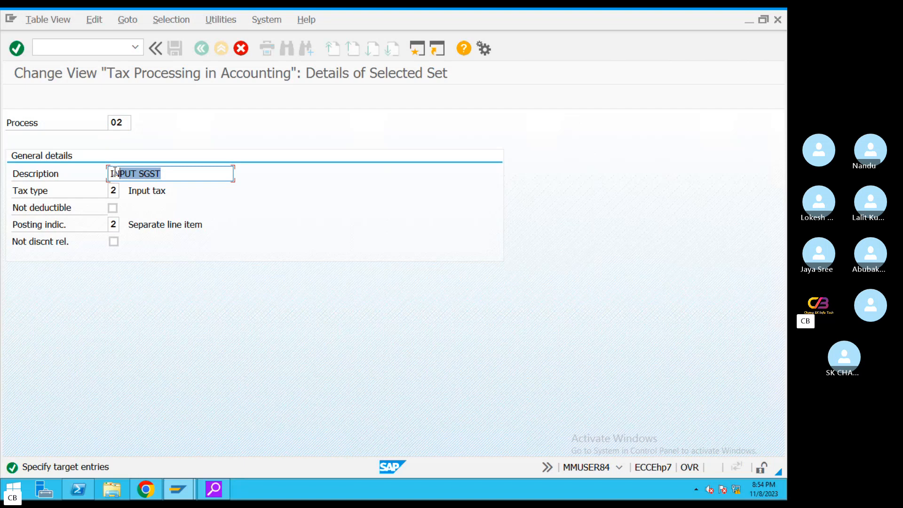
pyautogui.click(126, 124)
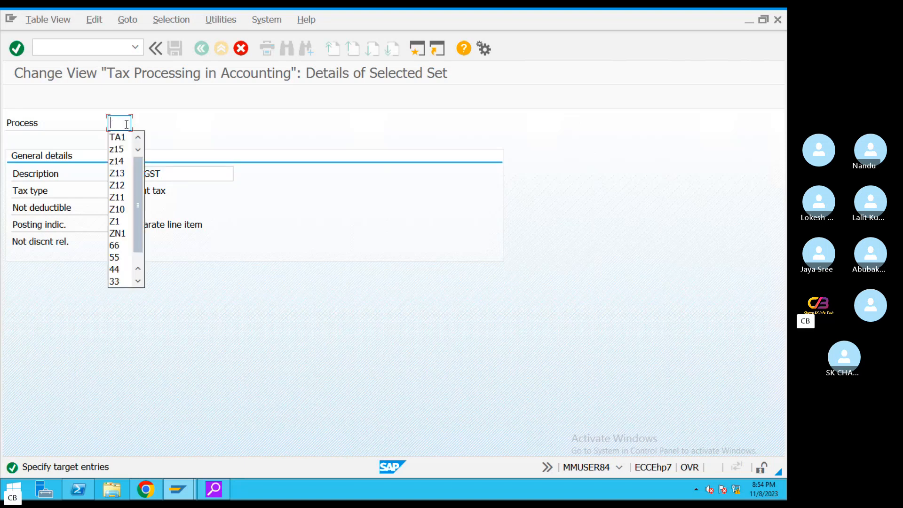
pyautogui.write('TA1')
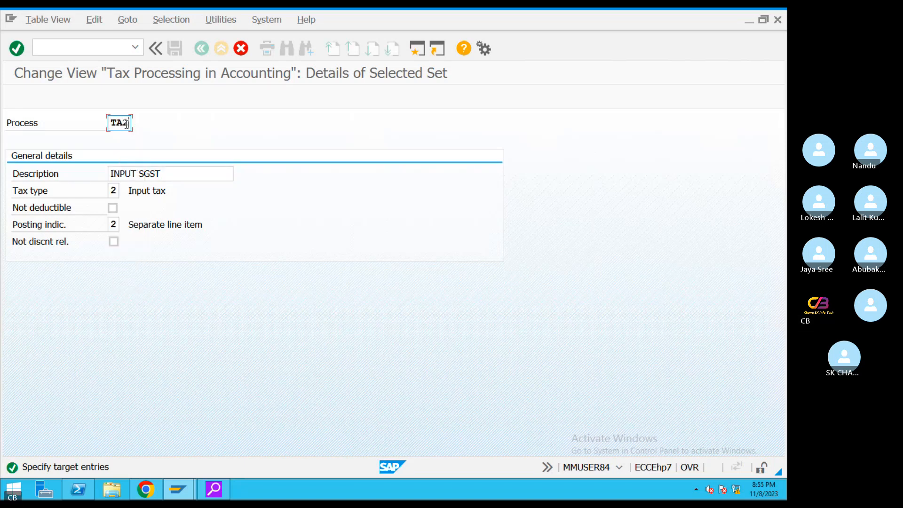
pyautogui.press('Return')
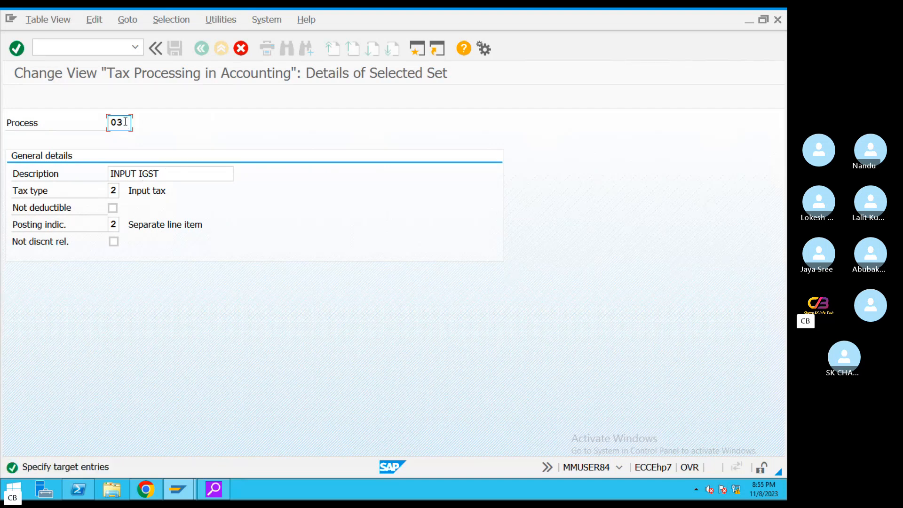
pyautogui.write('TA3')
pyautogui.press('Return')
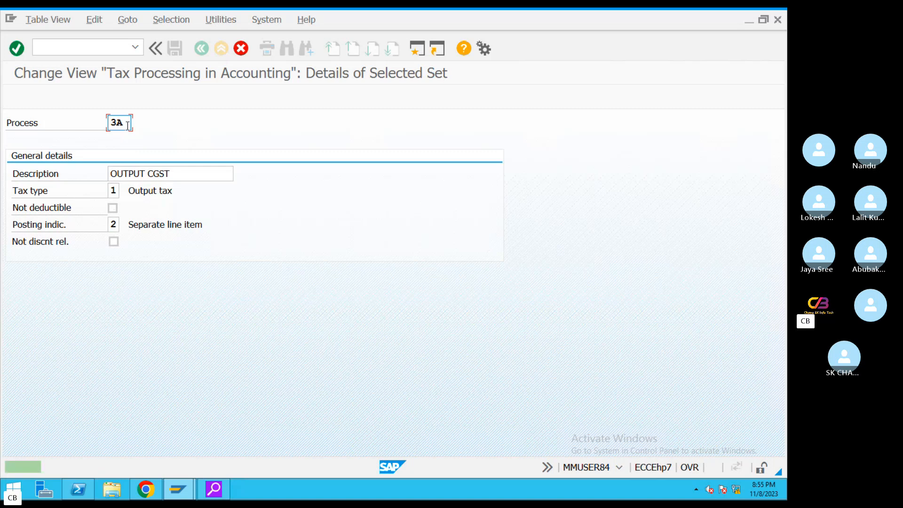
# Enter TA4, TA5 and TA6 as the process keys for the OUTPUT CGST, OUTPUT SGST and OUTPUT IGST copies.
pyautogui.write('TA4')
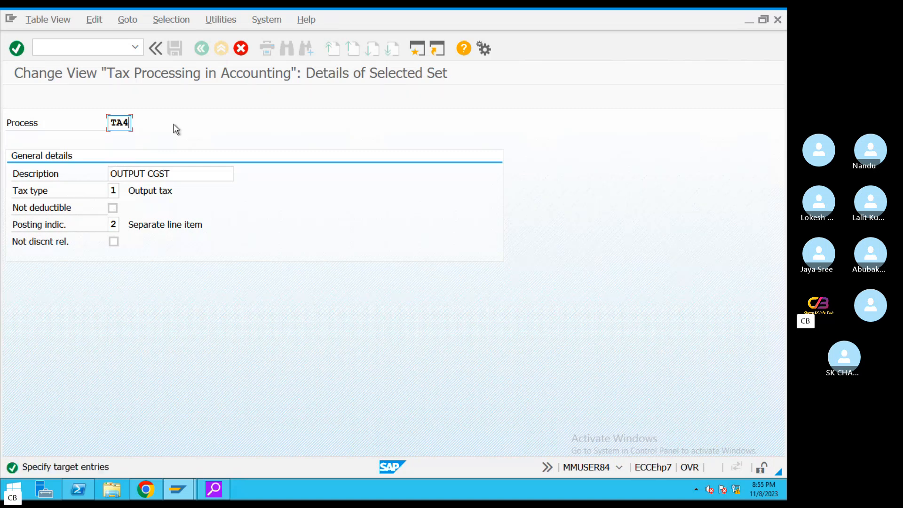
pyautogui.press('Return')
pyautogui.write('TA5')
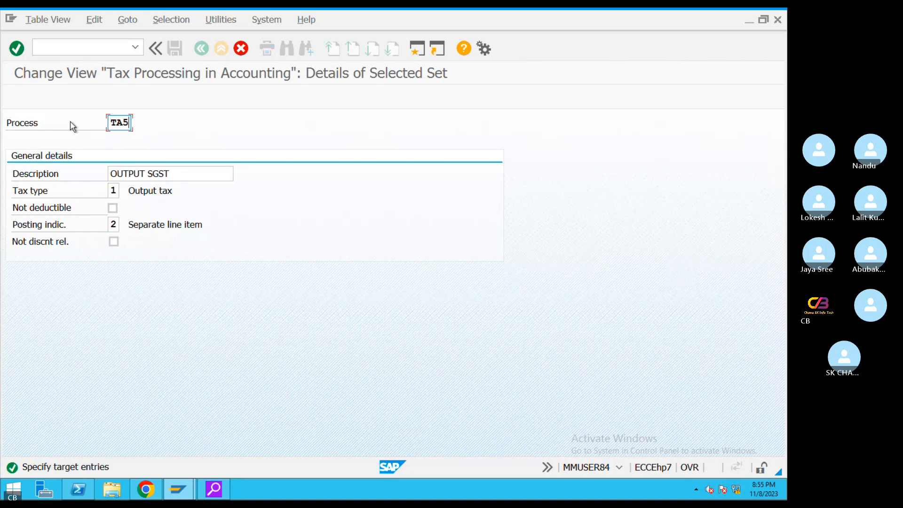
pyautogui.press('Return')
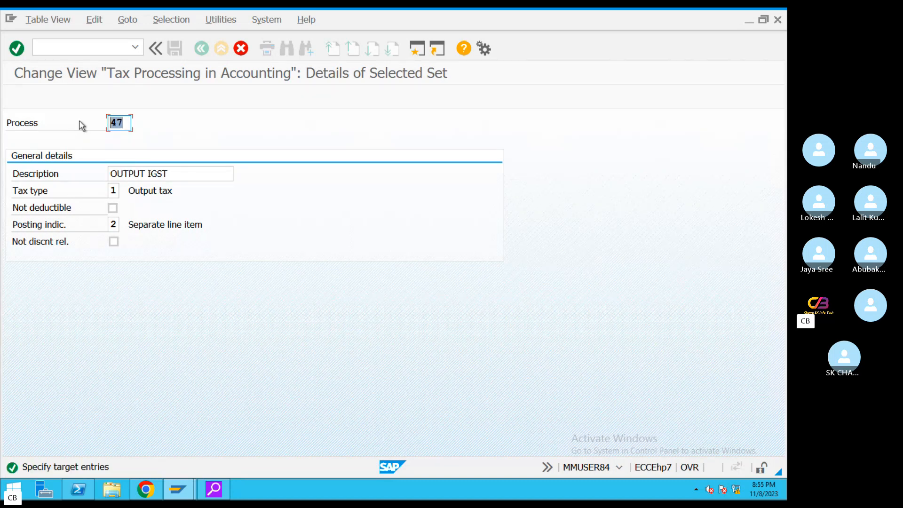
pyautogui.write('TA6')
# Examine the tax type choices for TA6, keeping Output tax as its tax type.
pyautogui.click(117, 190)
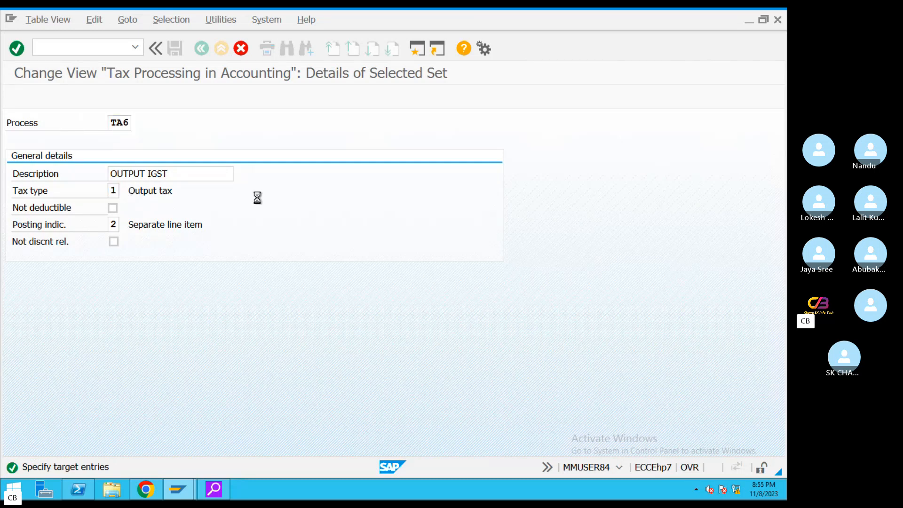
pyautogui.press('F4')
pyautogui.doubleClick(77, 168)
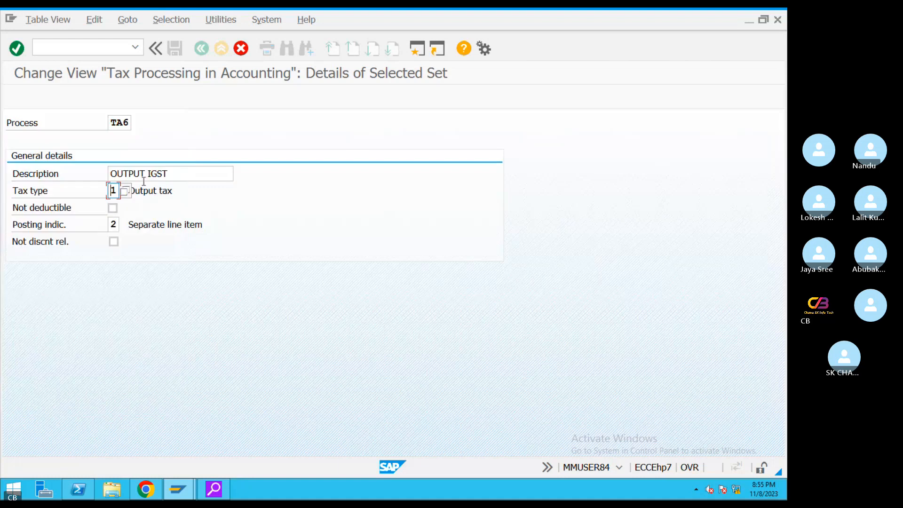
pyautogui.press('Down')
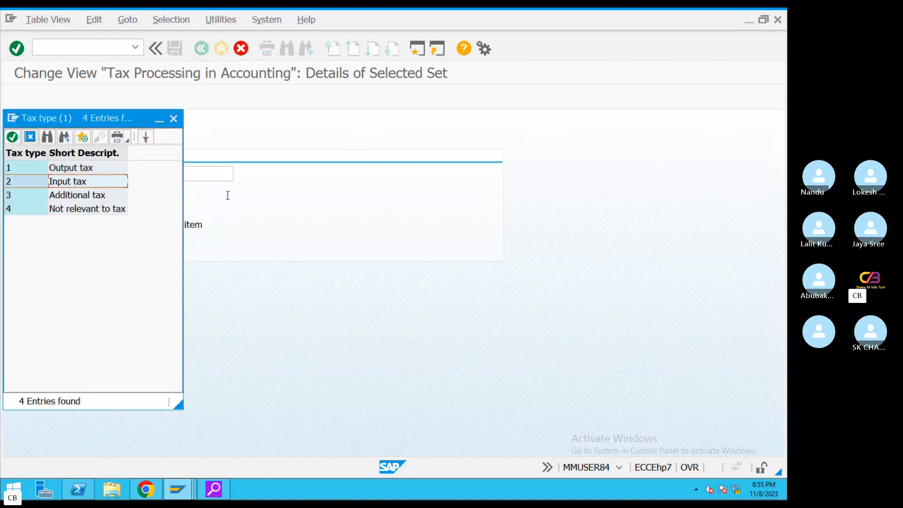
pyautogui.click(173, 118)
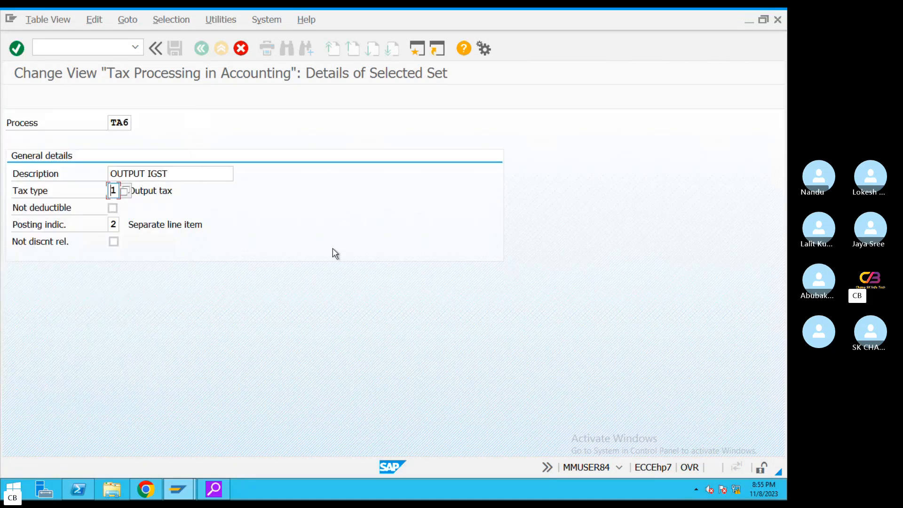
# Confirm the last copy and save the new account keys TA1 to TA6.
pyautogui.press('Return')
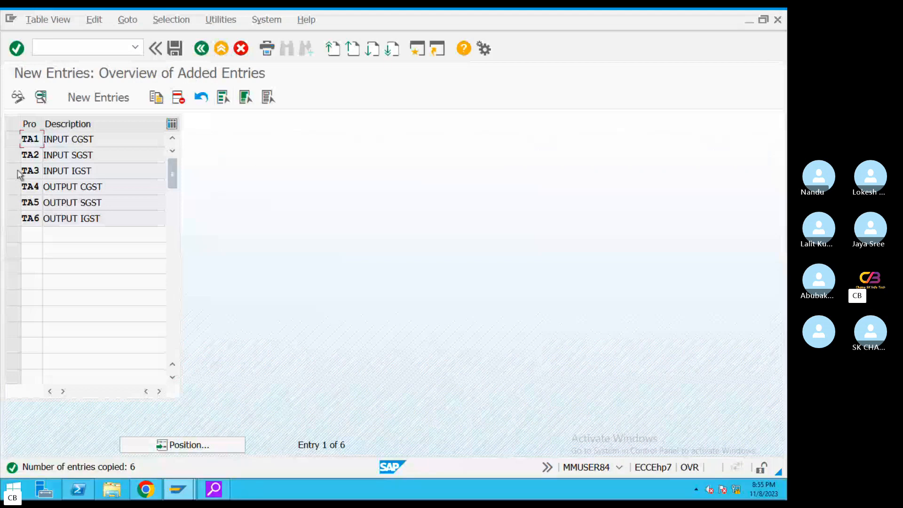
pyautogui.hotkey('ctrl', 's')
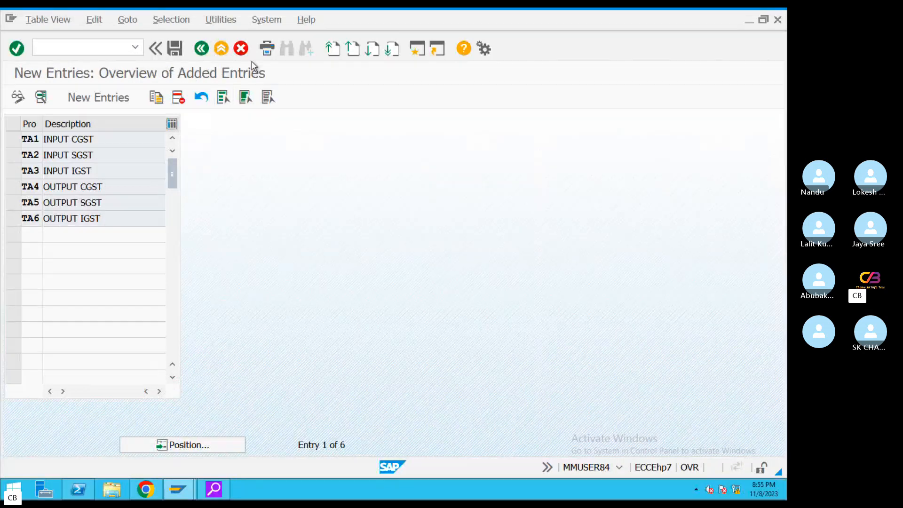
pyautogui.click(233, 260)
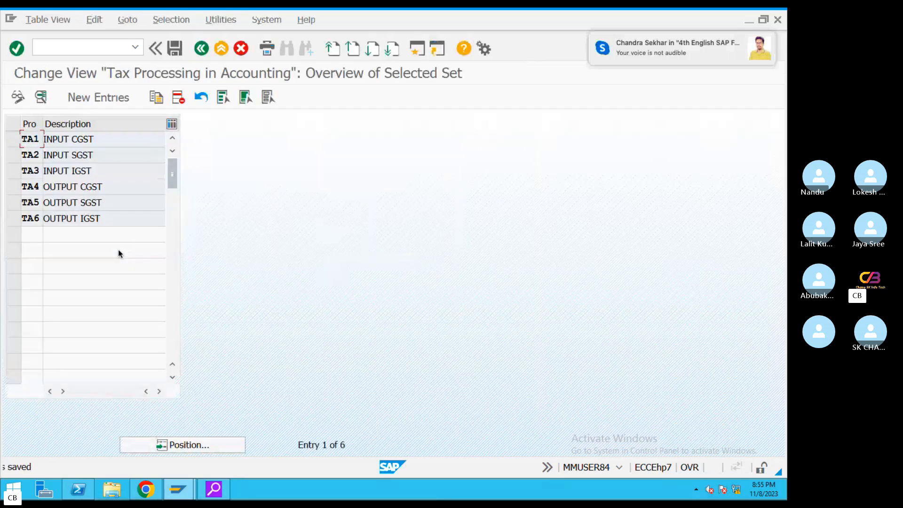
# Switch to Skype to read the latest message in the class chat, and return to the full-screen SAP remote session.
pyautogui.hotkey('ctrl', 'Right')
pyautogui.hotkey('ctrl', 'Left')
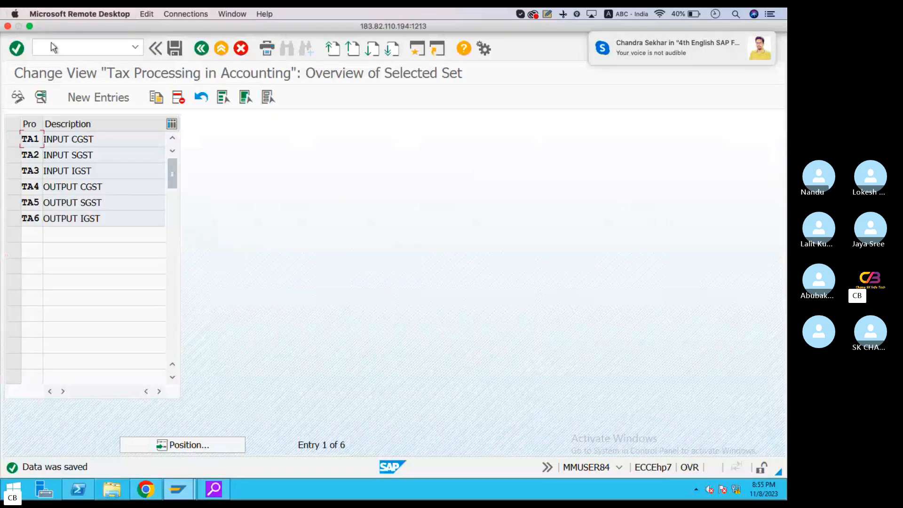
pyautogui.click(29, 26)
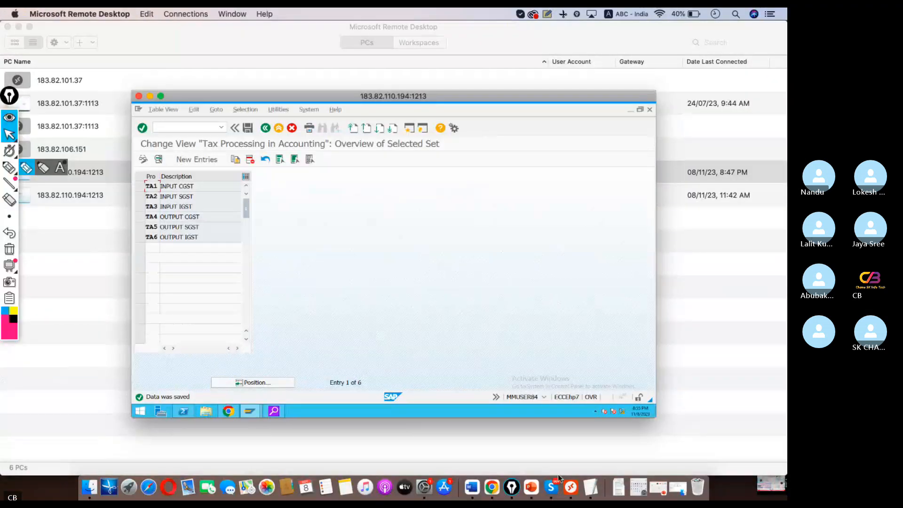
pyautogui.click(544, 476)
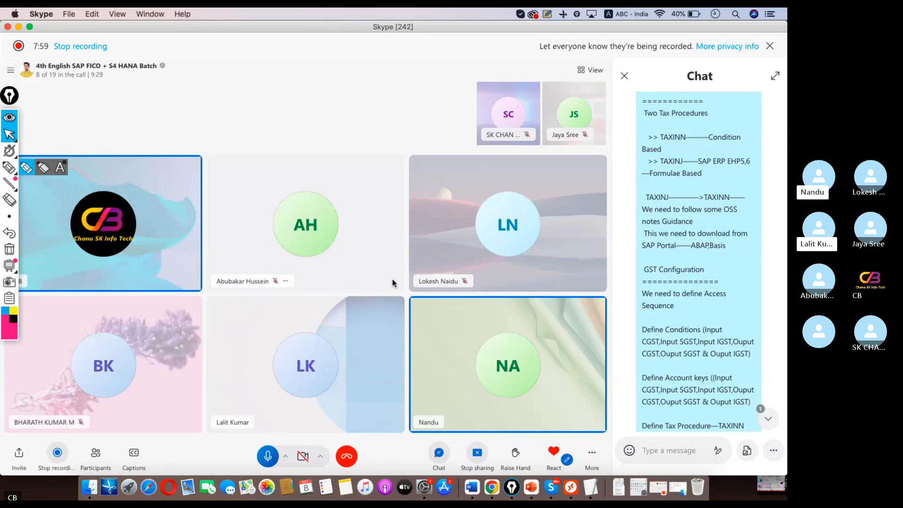
pyautogui.scroll(10, 712, 346)
pyautogui.scroll(-3, 712, 346)
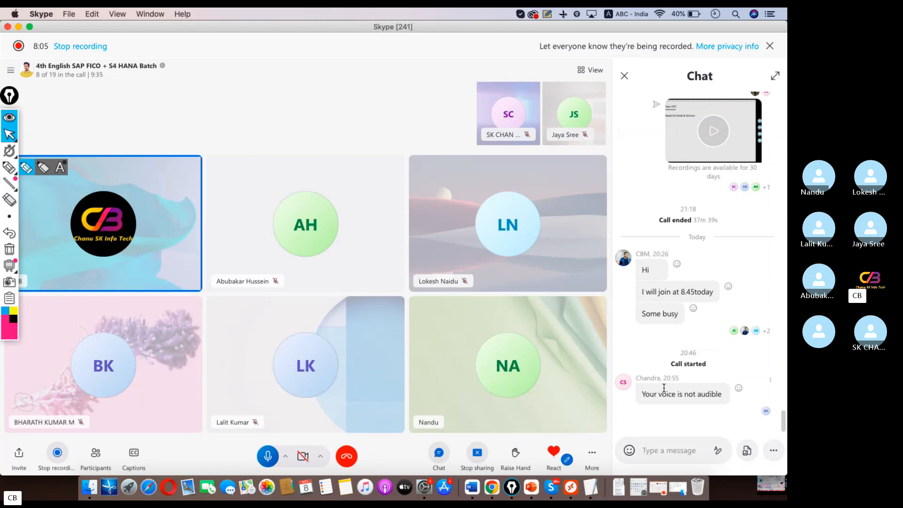
pyautogui.click(570, 482)
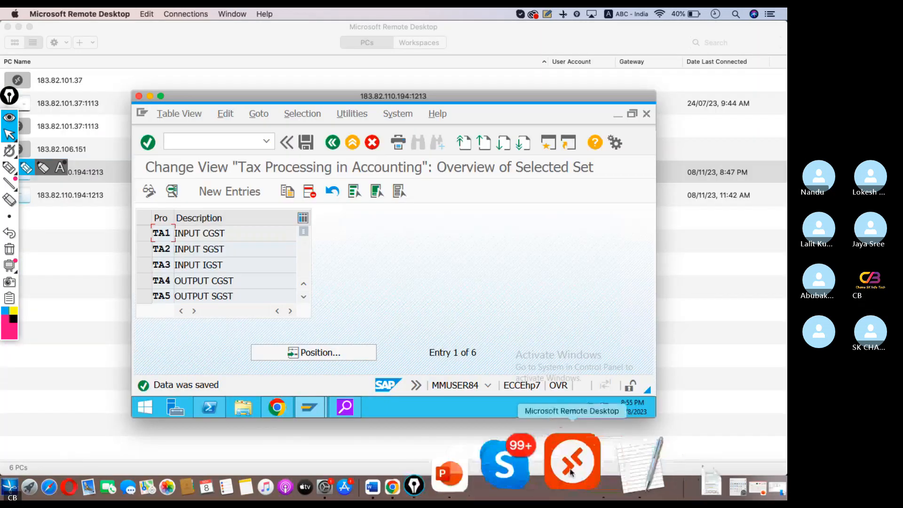
pyautogui.click(161, 97)
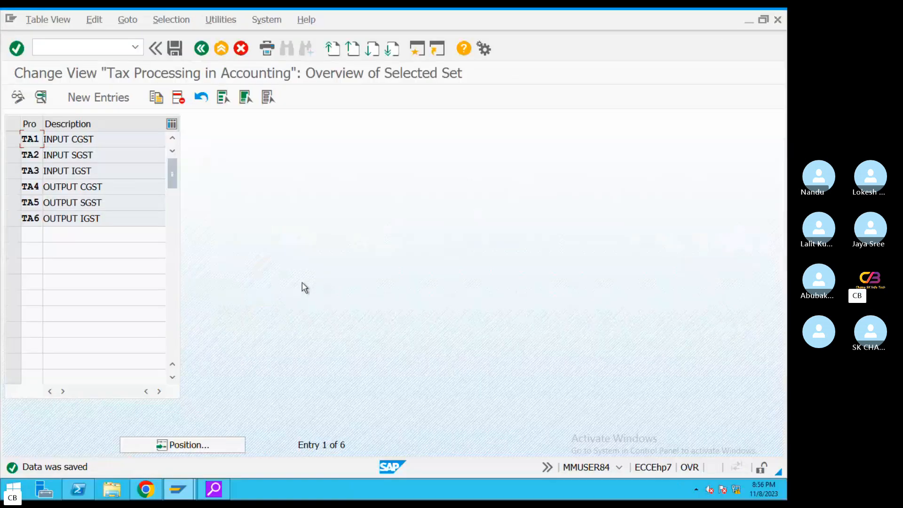
# Save the account key overview again and switch to the TextEdit notes.
pyautogui.click(174, 48)
pyautogui.hotkey('ctrl', 'Left')
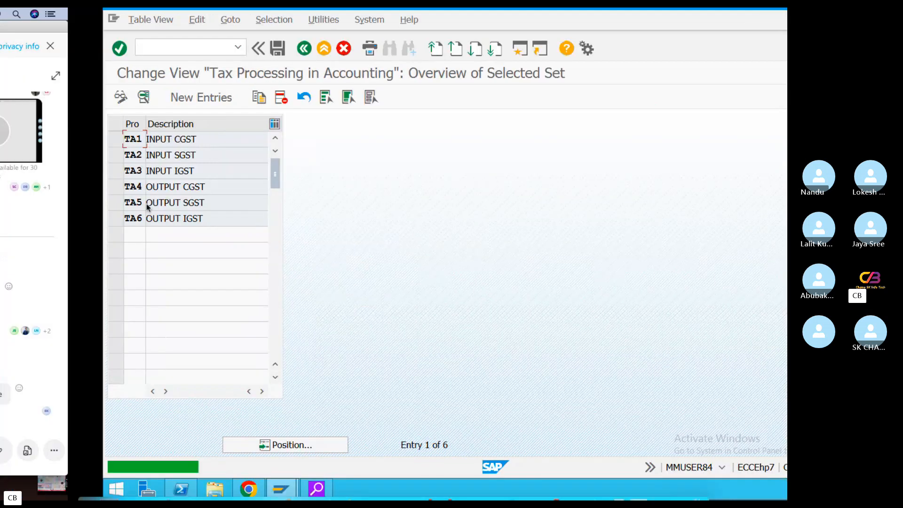
pyautogui.click(603, 474)
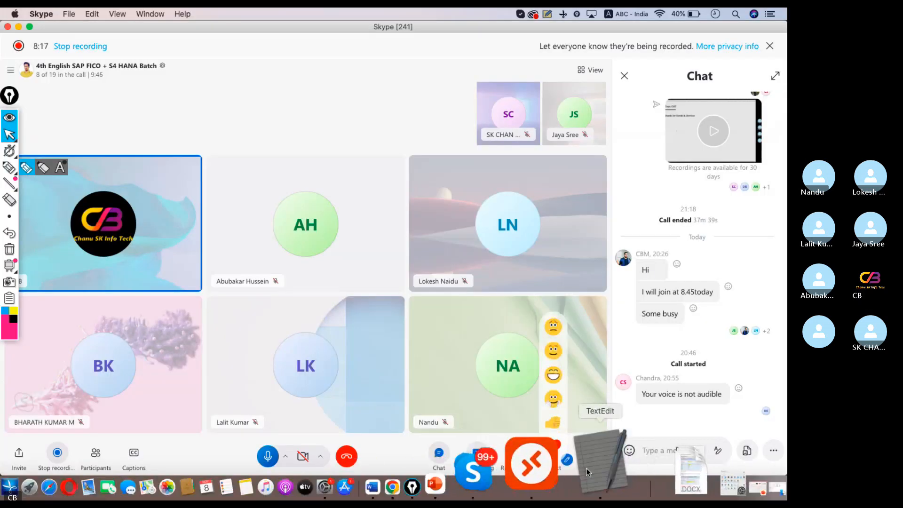
# Append the account keys TA1,TA2,TA3,TA4,TA5,TA6 after OBCN in the Define Account keys note.
pyautogui.write('--')
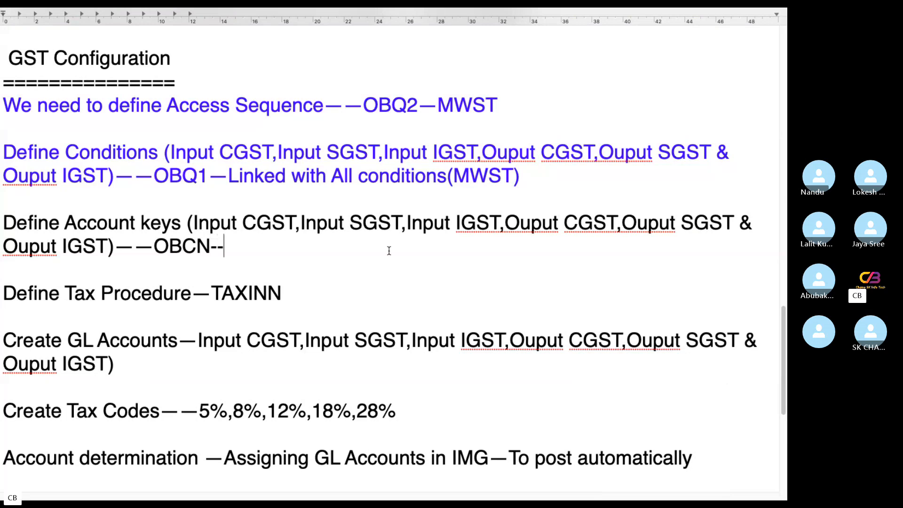
pyautogui.write('TA1,TA1,TA')
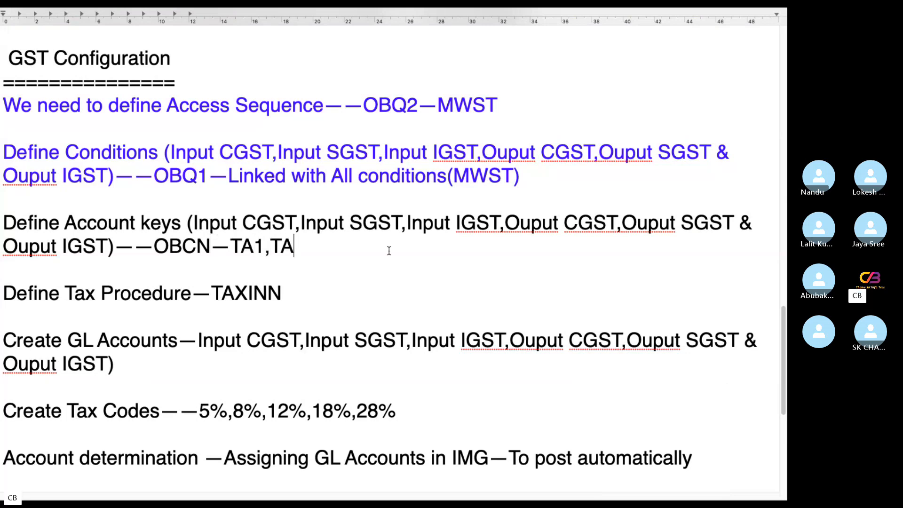
pyautogui.write('2,TA3')
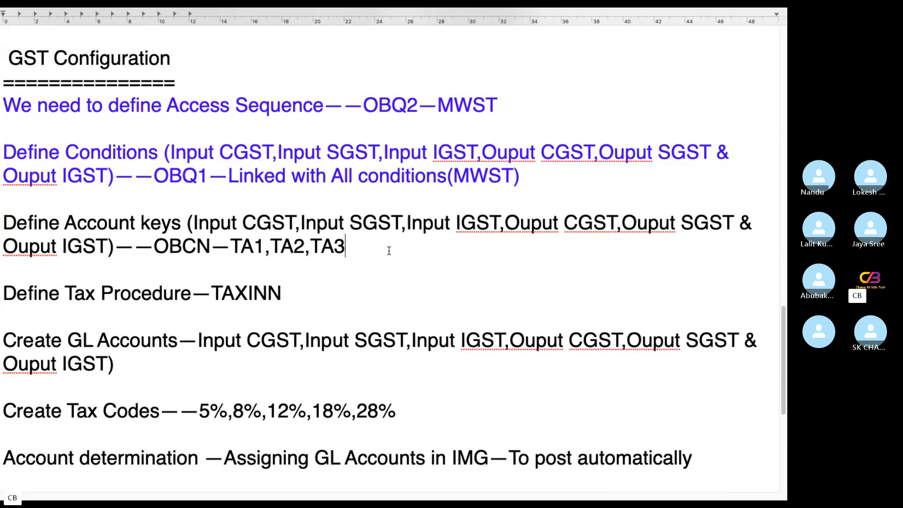
pyautogui.write(',TA4')
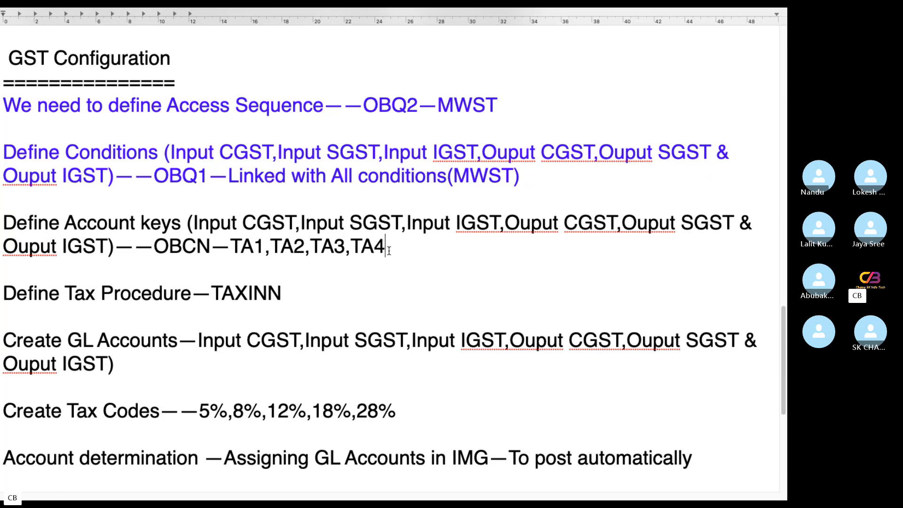
pyautogui.write(',TA')
pyautogui.write('5')
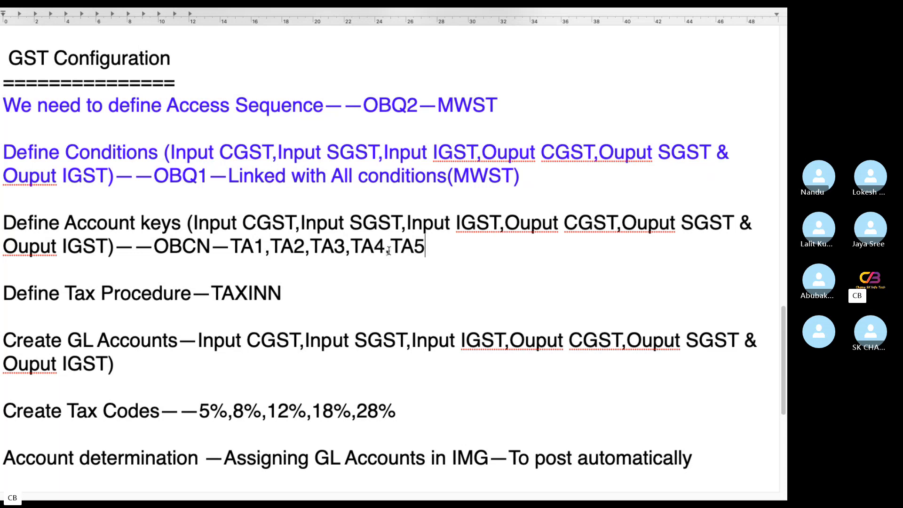
pyautogui.write(',TA6')
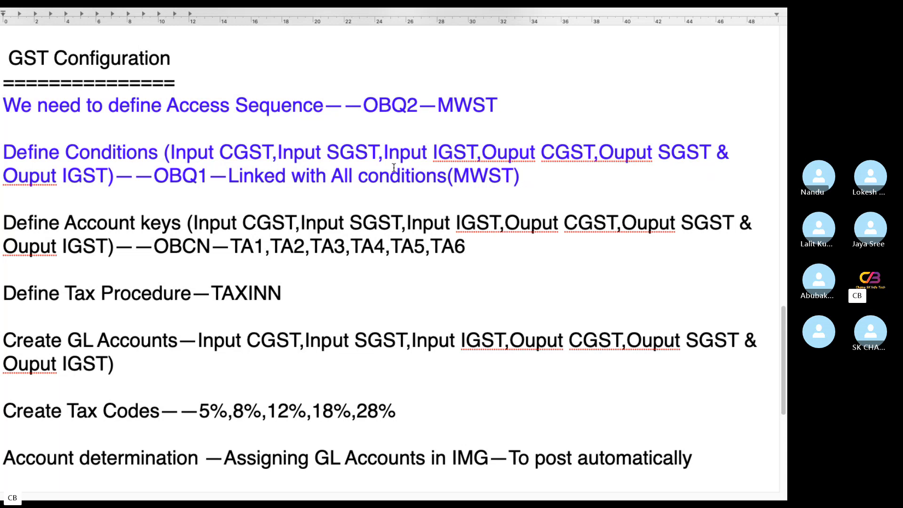
# Add a line beneath the OBQ1 conditions note and start listing the condition types with TAG1,TAG2.
pyautogui.click(539, 178)
pyautogui.press('Return')
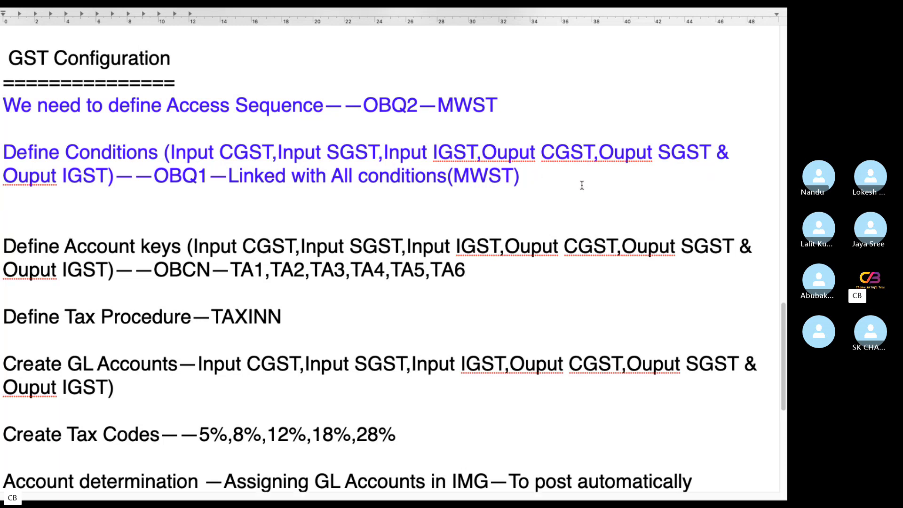
pyautogui.write('TAG1')
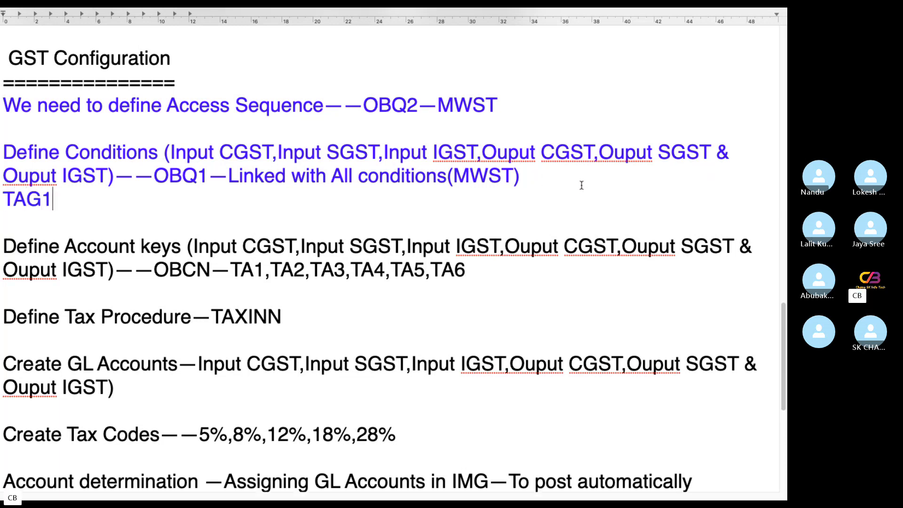
pyautogui.write(',TAG2')
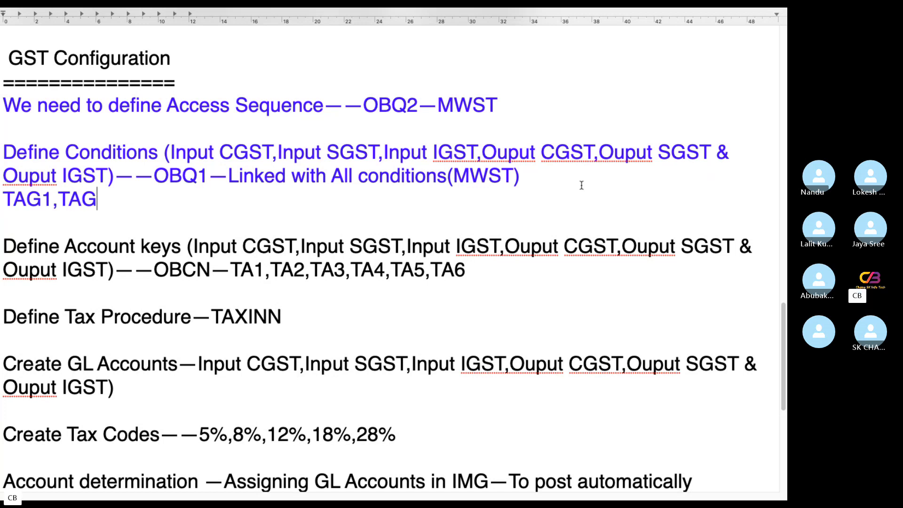
pyautogui.write(',TA')
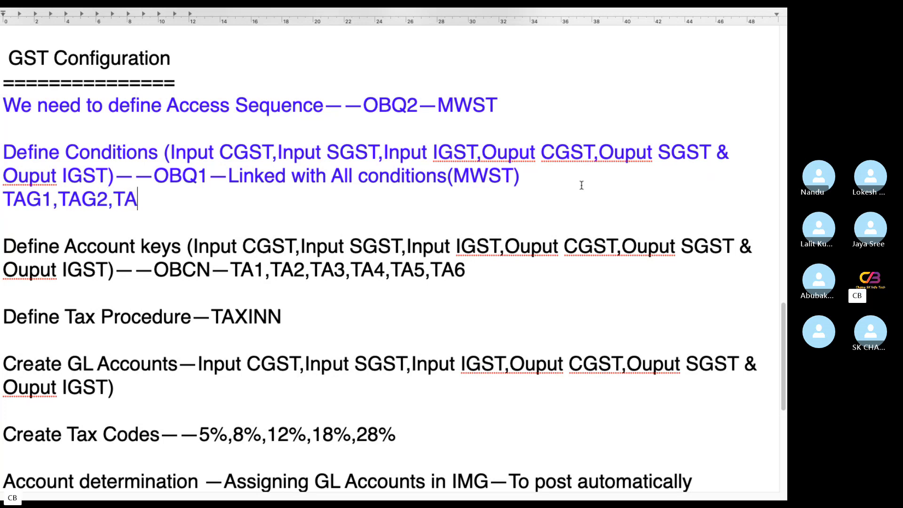
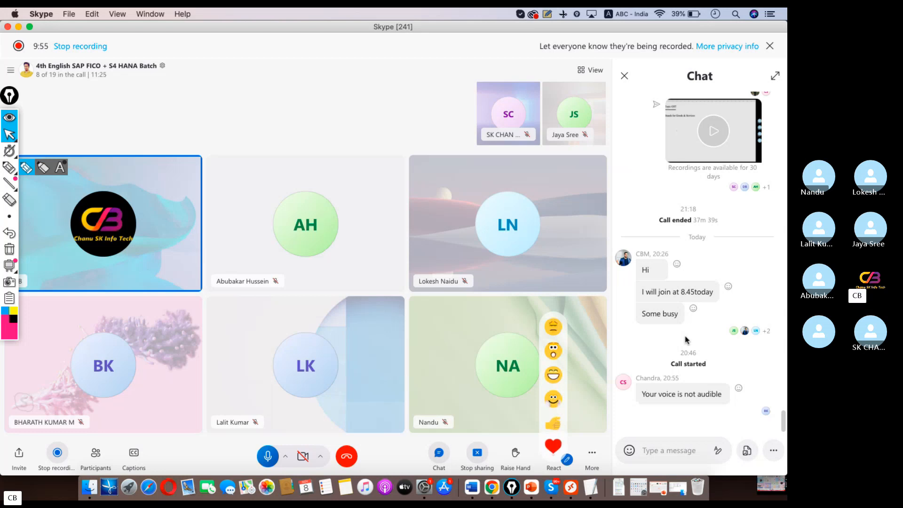
# Switch to the SAP remote session and leave the account key overview for the SAP Easy Access screen.
pyautogui.click(570, 487)
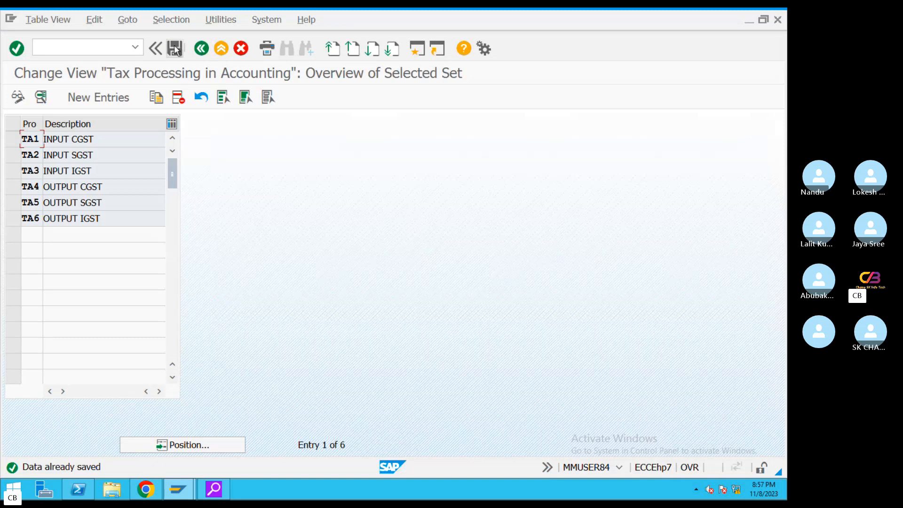
pyautogui.click(201, 51)
pyautogui.click(222, 50)
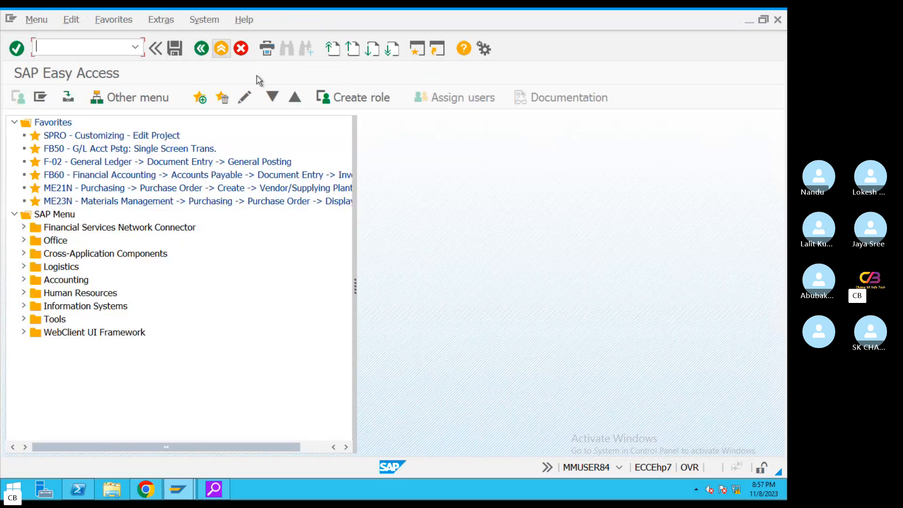
# Switch to the TextEdit notes and highlight the transaction code OBQ3 in the Define Tax Procedure line.
pyautogui.hotkey('ctrl', 'Left')
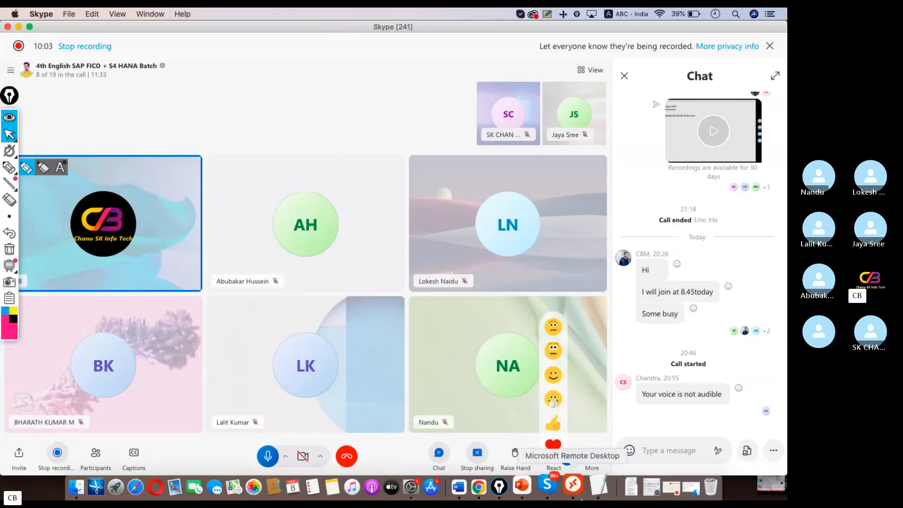
pyautogui.scroll(5, 628, 352)
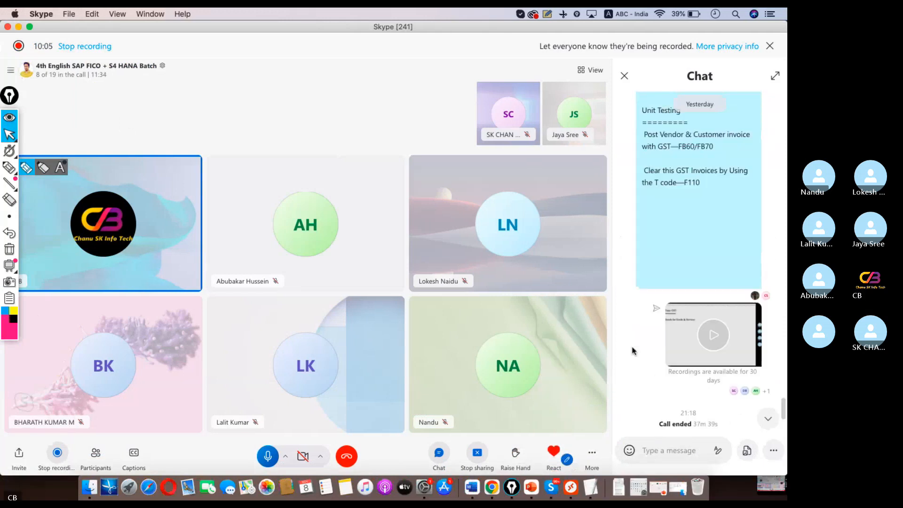
pyautogui.scroll(-5, 625, 350)
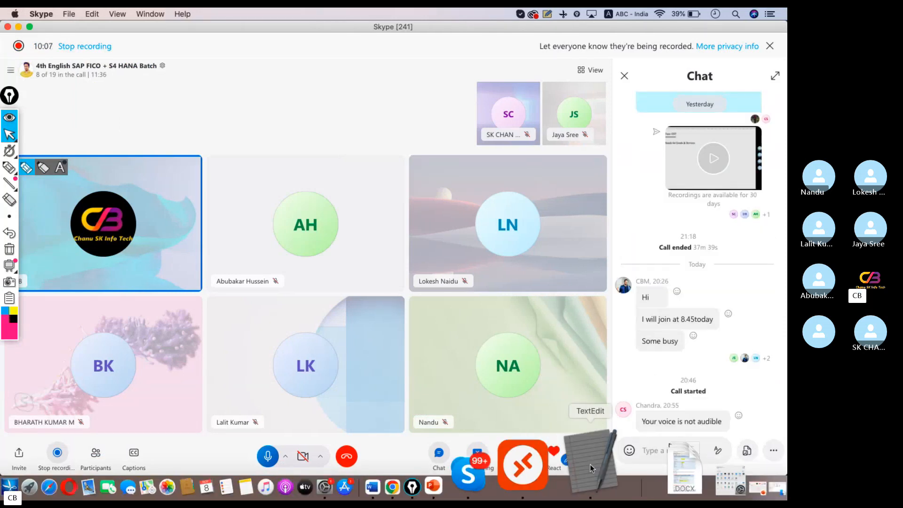
pyautogui.click(590, 464)
pyautogui.doubleClick(330, 337)
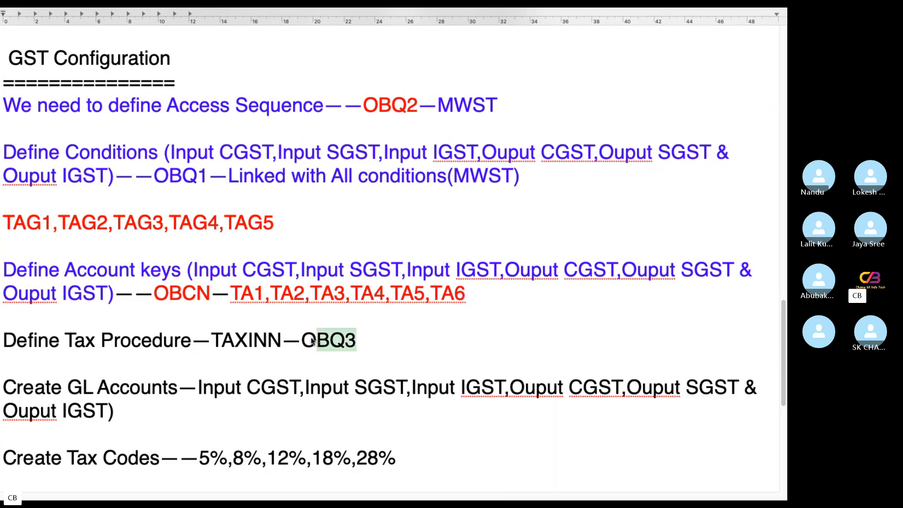
# Return to the SAP remote session and open transaction OBQ3 for tax procedures.
pyautogui.hotkey('ctrl', 'Left')
pyautogui.click(571, 463)
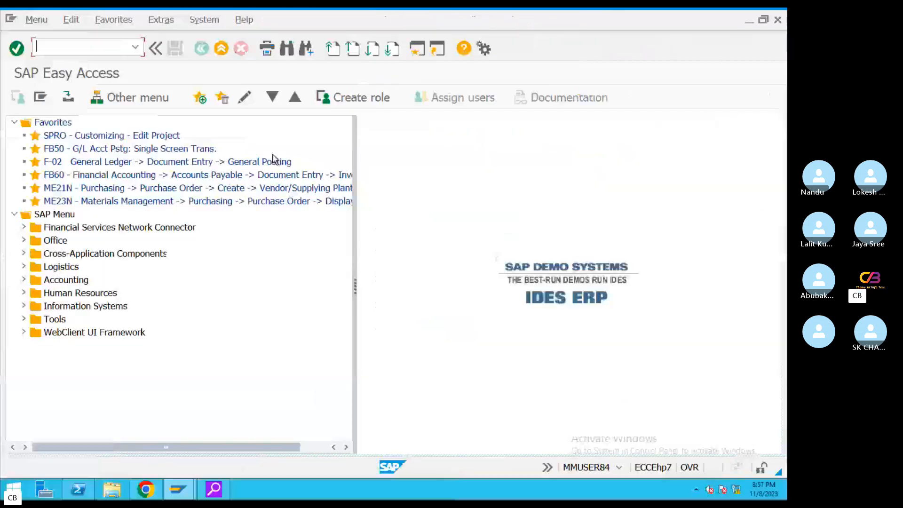
pyautogui.write('obq3')
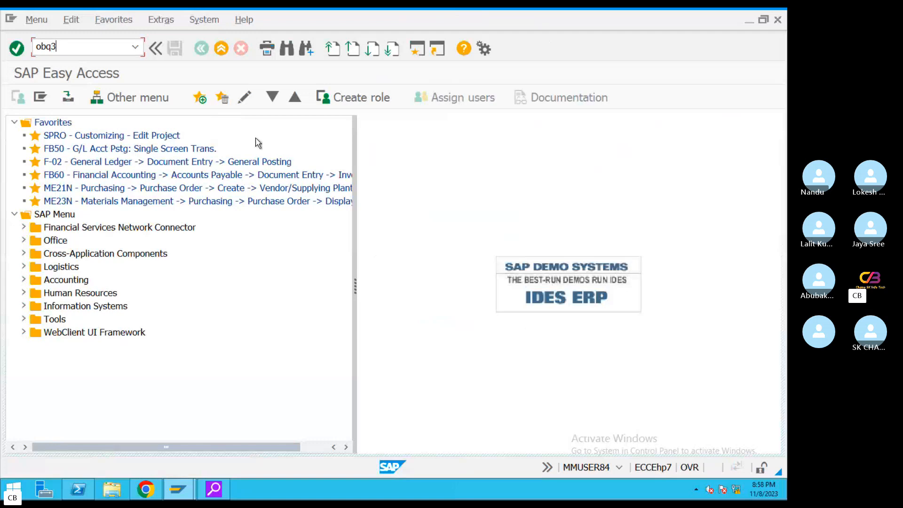
pyautogui.press('Return')
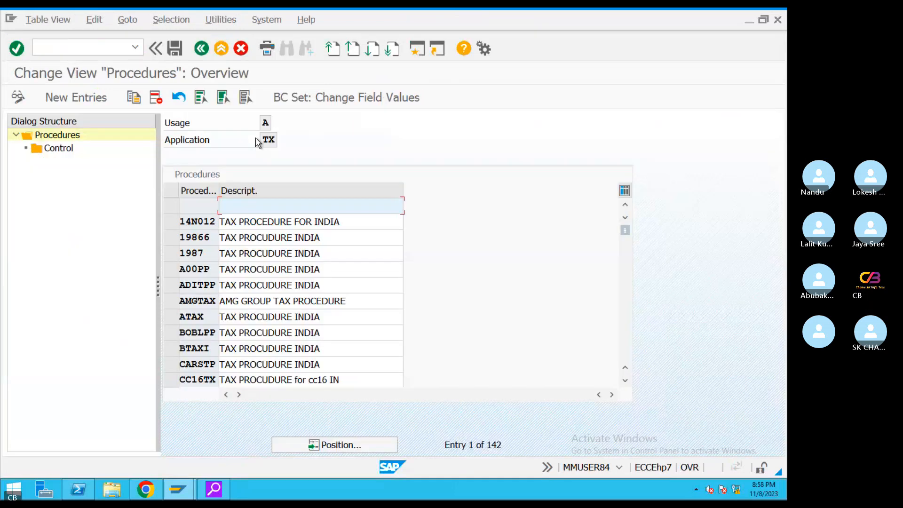
# Start a copy of tax procedure GCHANU and name it TATAX, keeping the description TAX PROCUDURE INDIA.
pyautogui.scroll(-4, 330, 332)
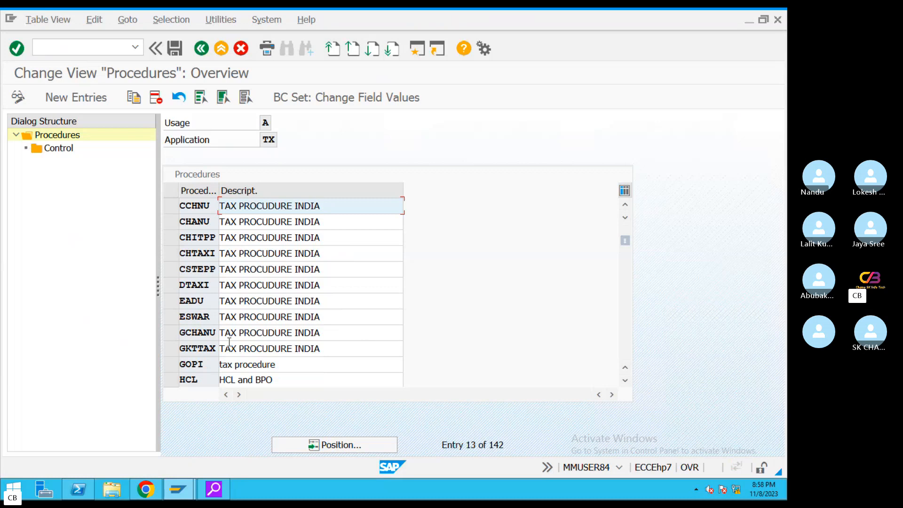
pyautogui.click(171, 335)
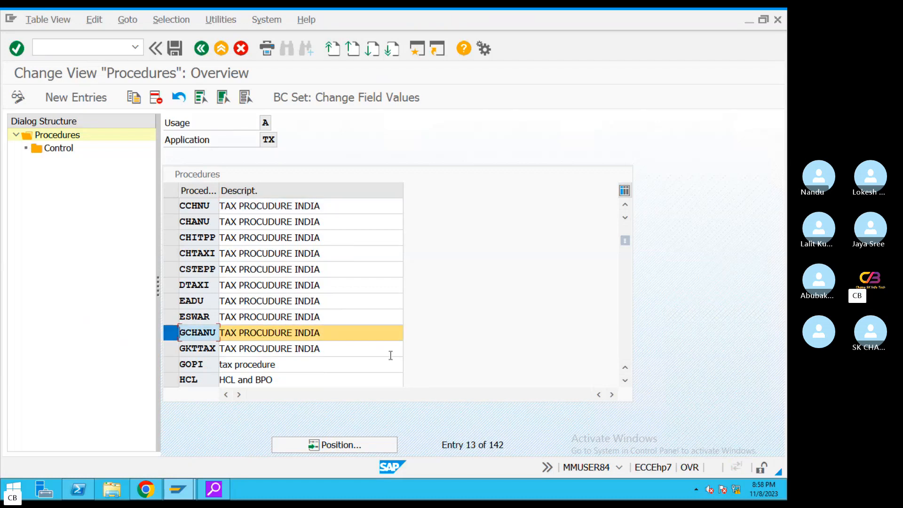
pyautogui.click(134, 99)
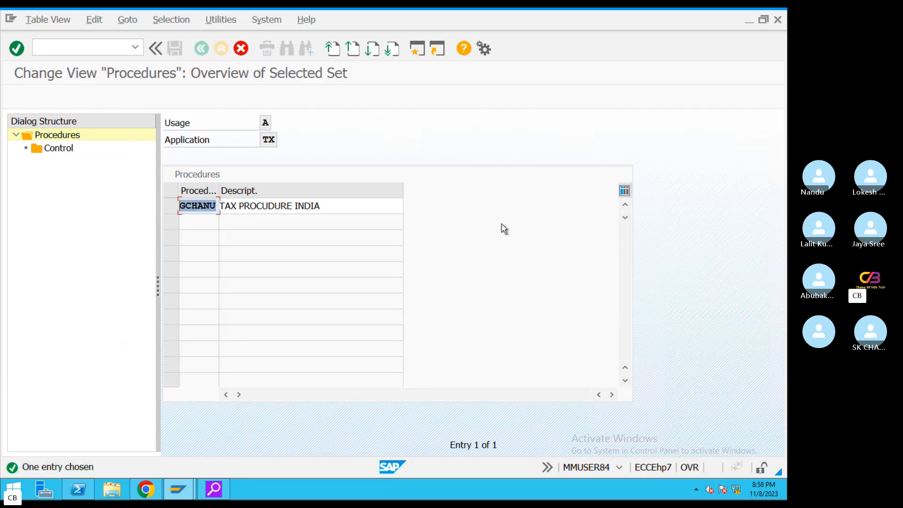
pyautogui.press('BackSpace')
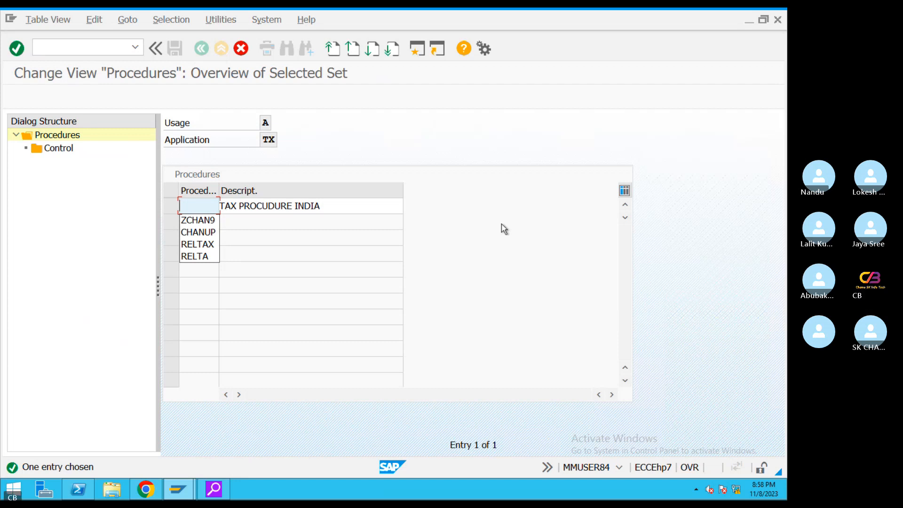
pyautogui.write('T')
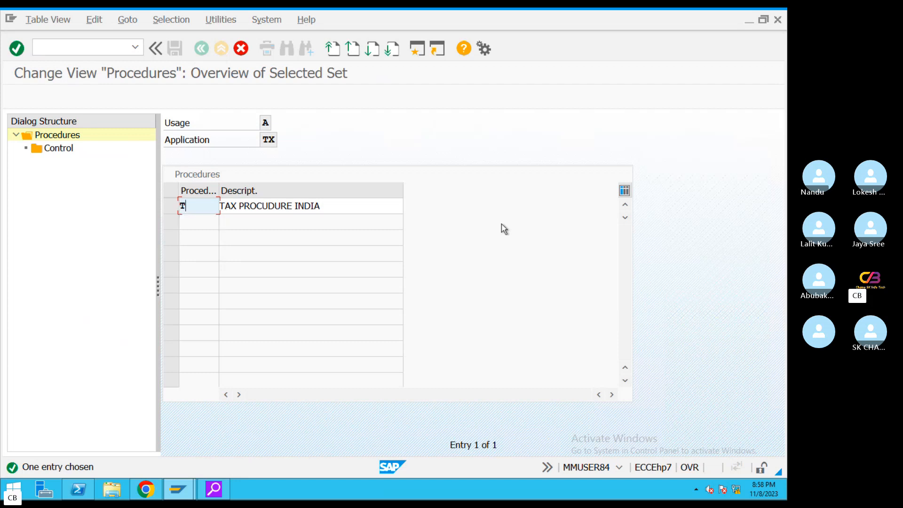
pyautogui.write('ATAX')
pyautogui.moveTo(348, 203); pyautogui.dragTo(198, 204)
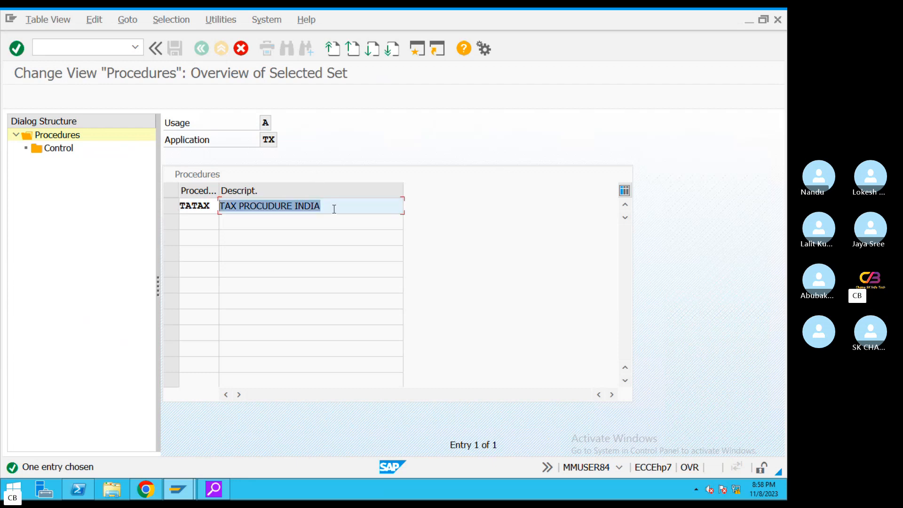
# Copy the procedure with all its dependent entries, save it and highlight the name TATAX in the overview.
pyautogui.press('F6')
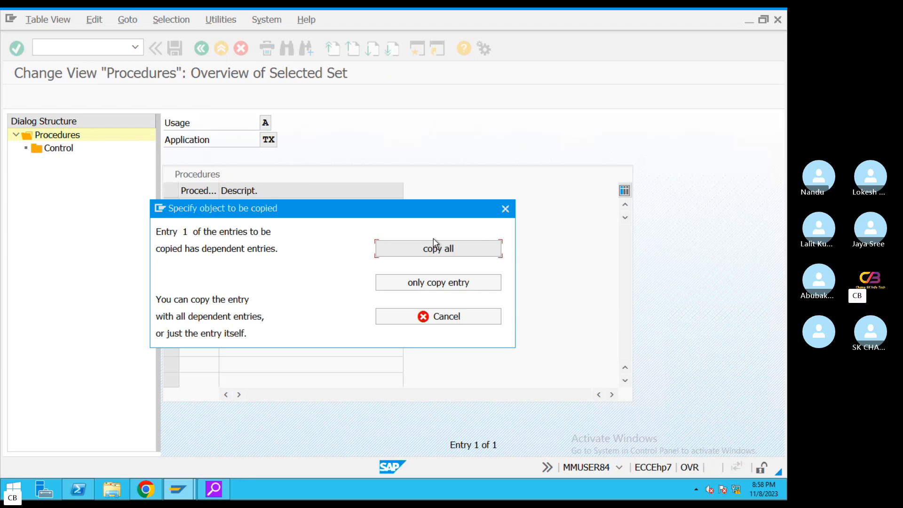
pyautogui.click(441, 249)
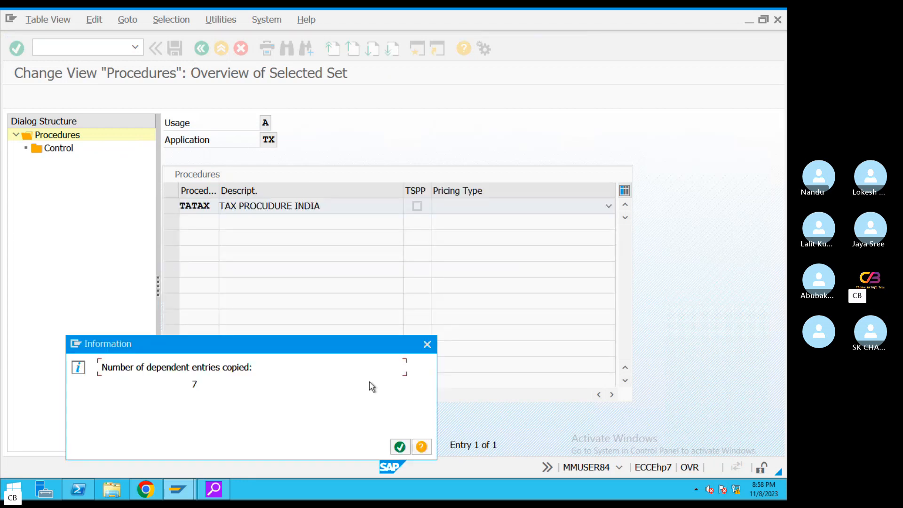
pyautogui.click(399, 446)
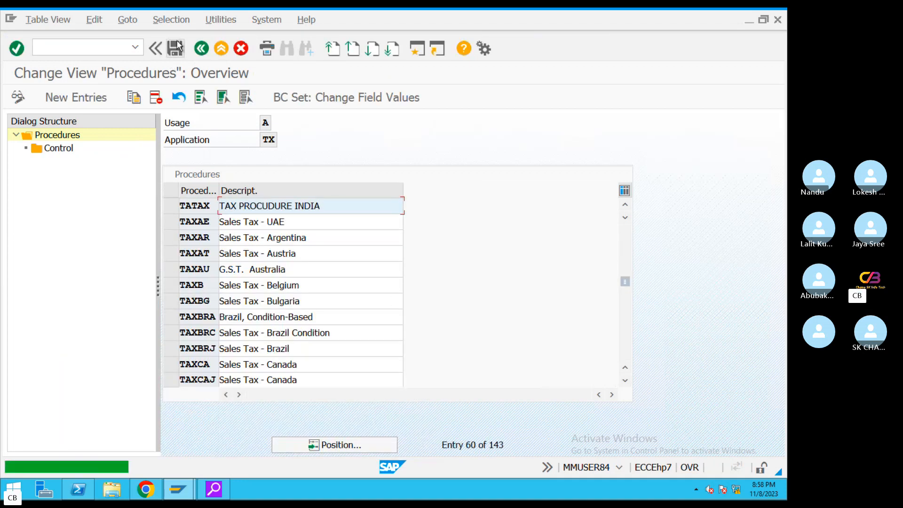
pyautogui.hotkey('ctrl', 's')
pyautogui.click(234, 261)
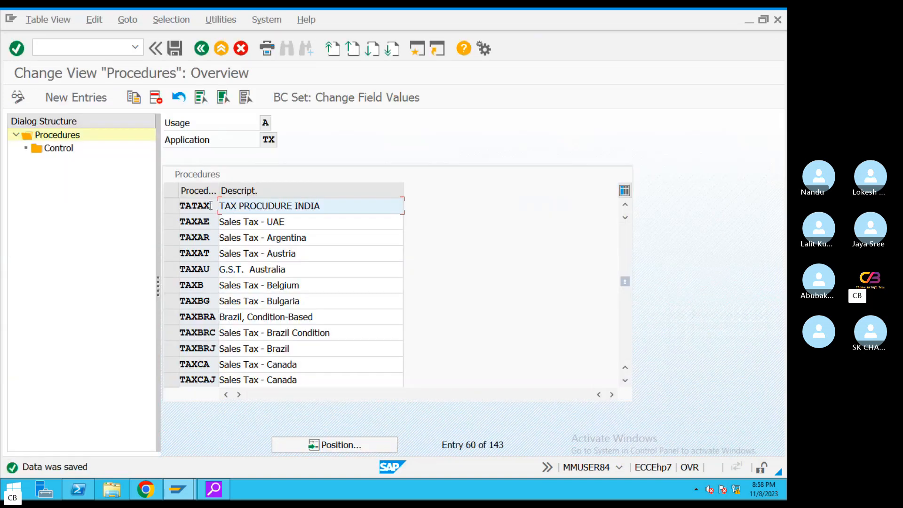
pyautogui.moveTo(210, 206); pyautogui.dragTo(178, 205)
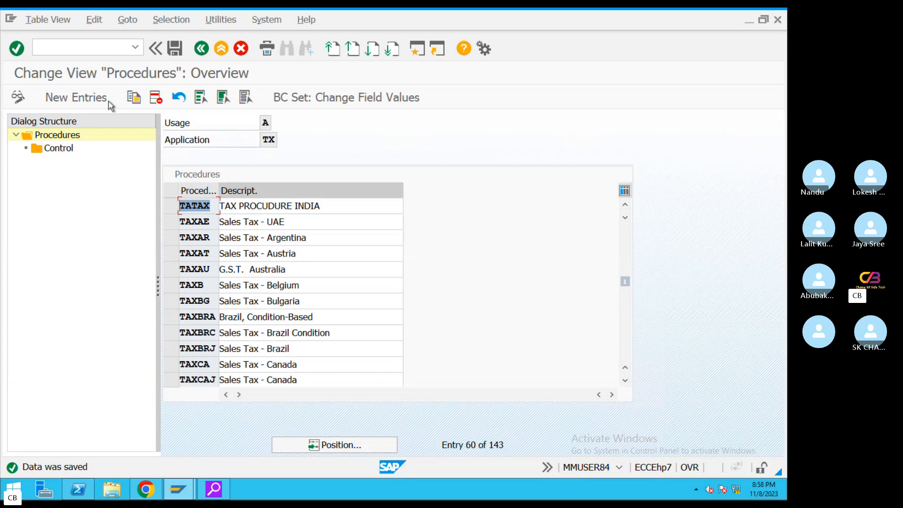
# Create a new procedure entry TATAX1 with the description TAX PROCUDURE INDIA and return to the procedures overview.
pyautogui.click(82, 98)
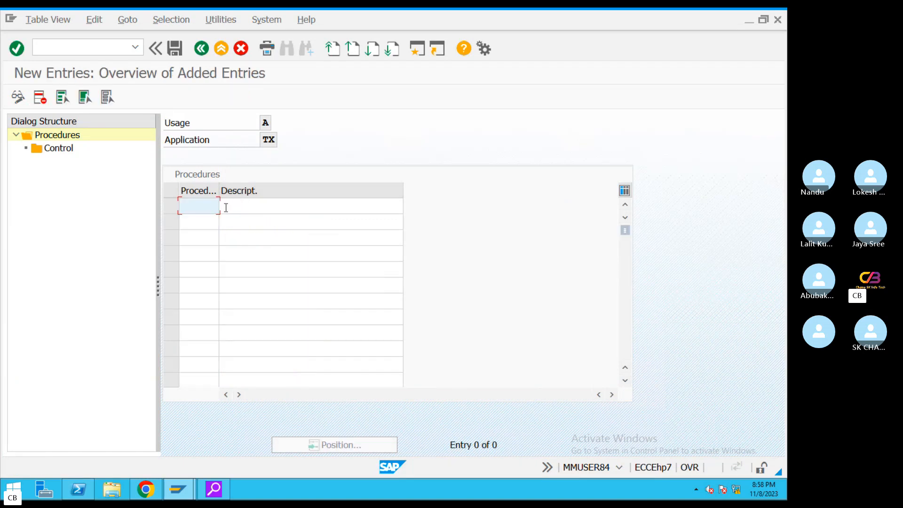
pyautogui.write('TATAA1')
pyautogui.press('BackSpace')
pyautogui.press('BackSpace')
pyautogui.write('X1')
pyautogui.click(318, 207)
pyautogui.write('Ta')
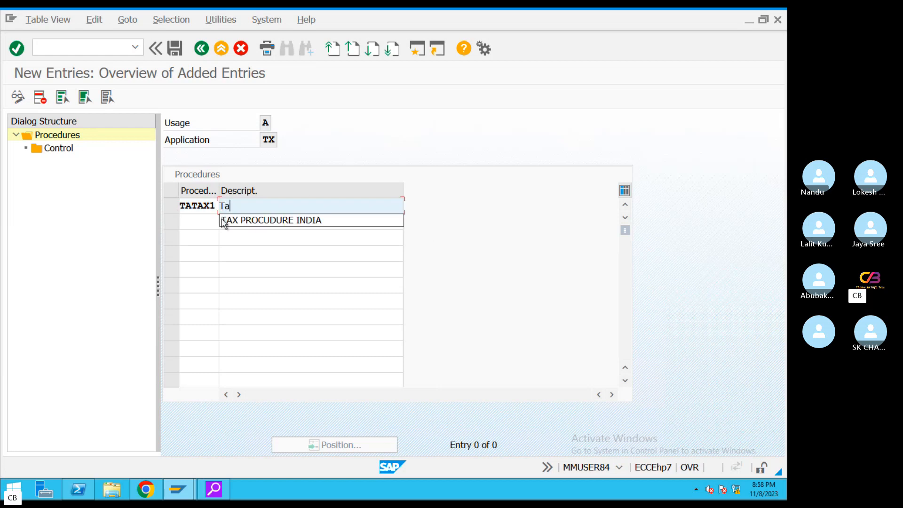
pyautogui.click(244, 222)
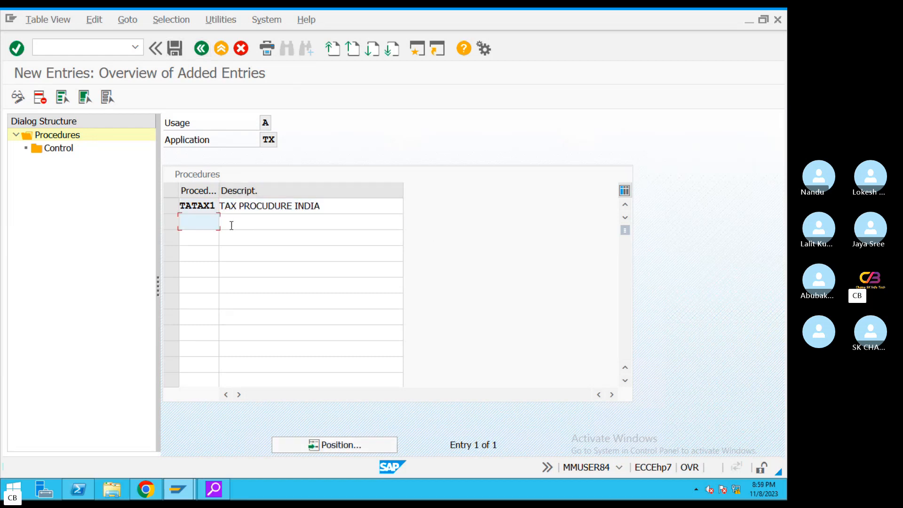
pyautogui.click(201, 47)
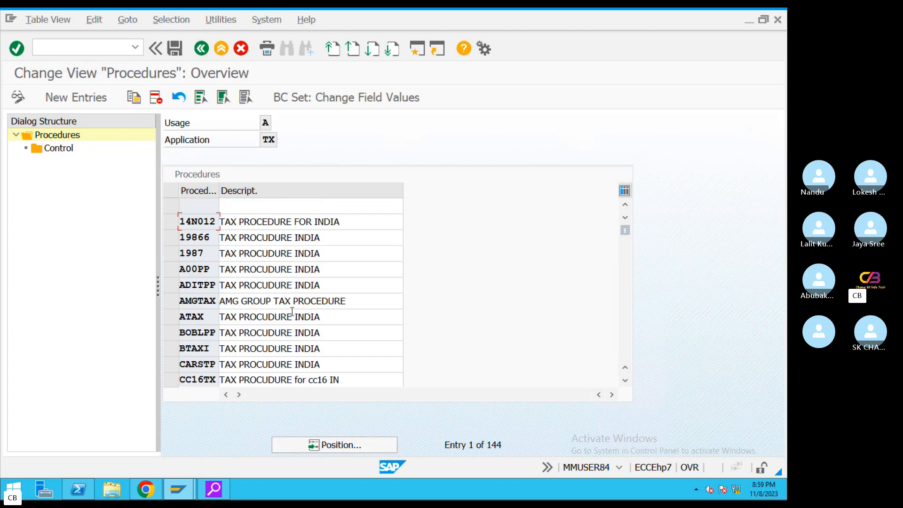
# Position the procedures list at TATA, select tax procedure TATAX and open its control data.
pyautogui.click(337, 449)
pyautogui.write('TAX')
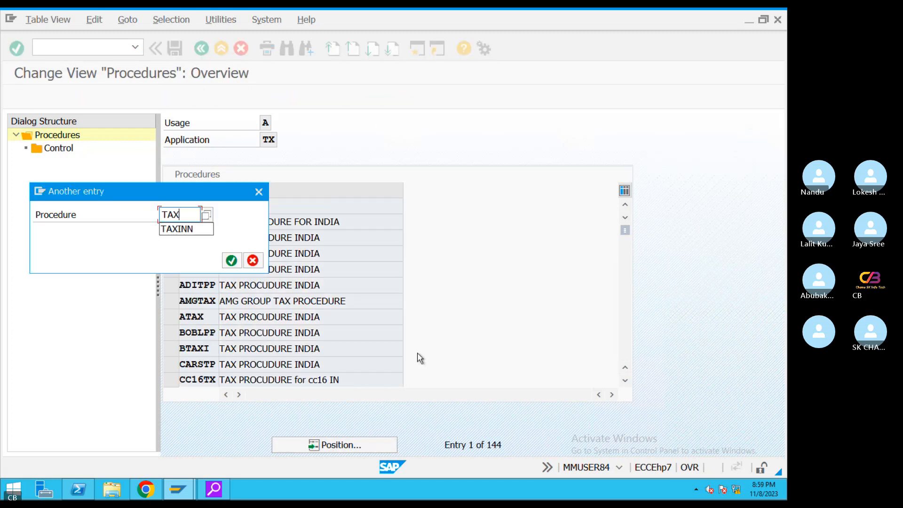
pyautogui.press('Return')
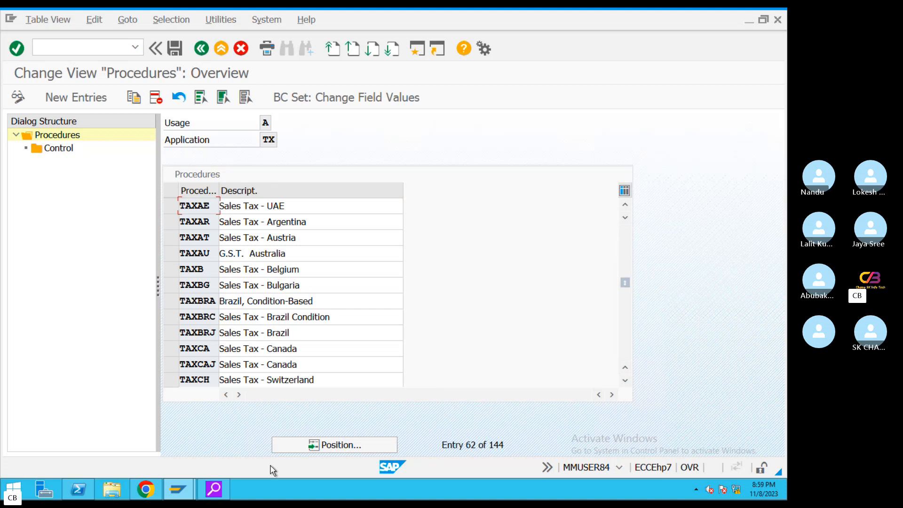
pyautogui.click(313, 447)
pyautogui.write('TAT')
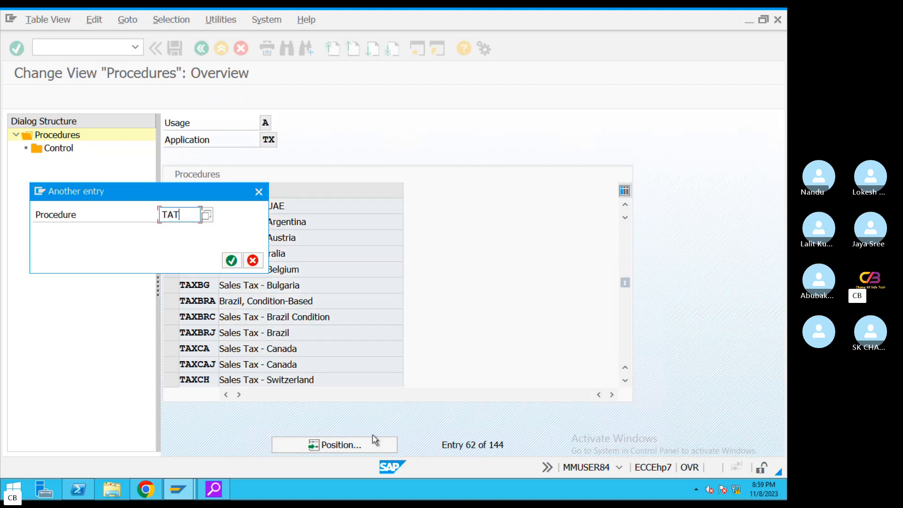
pyautogui.write('A')
pyautogui.press('Return')
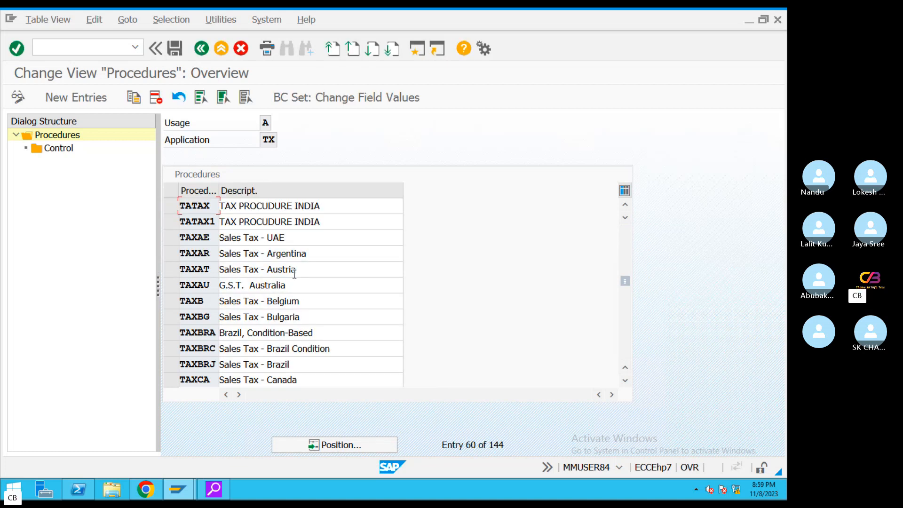
pyautogui.click(174, 208)
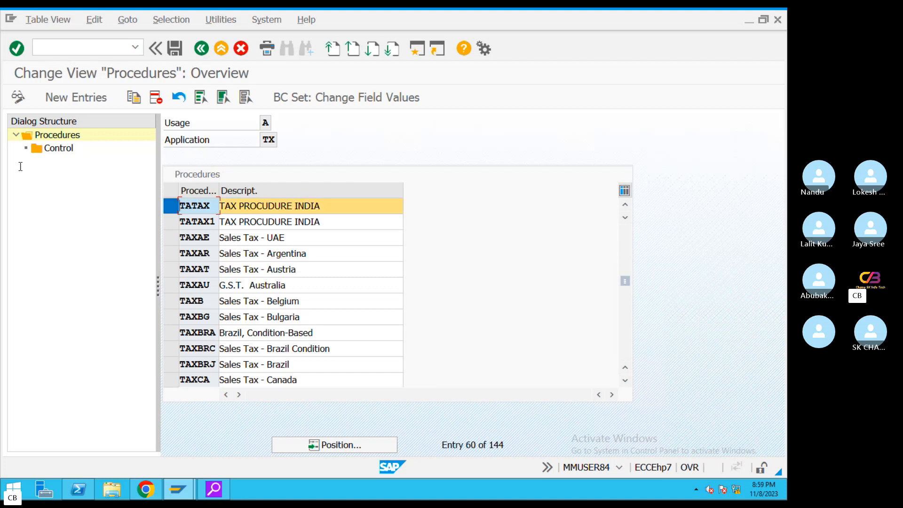
pyautogui.doubleClick(62, 148)
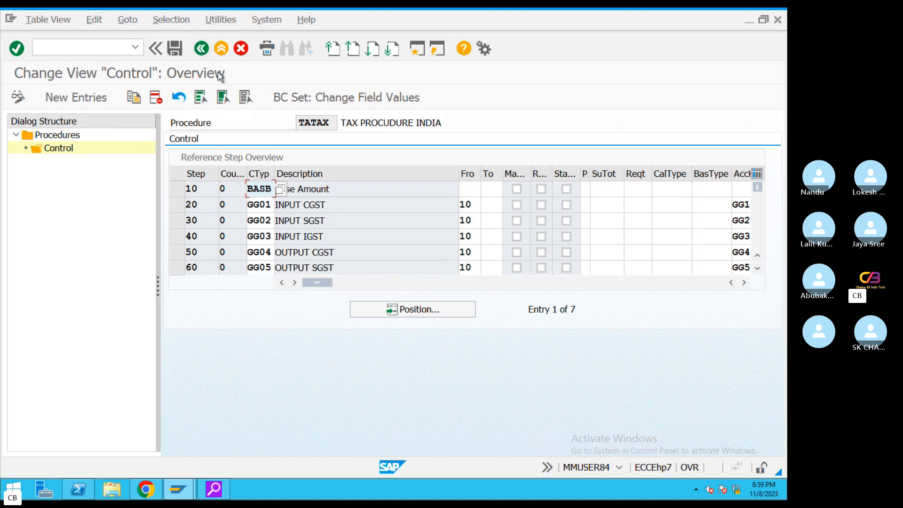
# Show the blank new-entries list for the control data of procedure TATAX1, and return to the procedures overview.
pyautogui.click(201, 48)
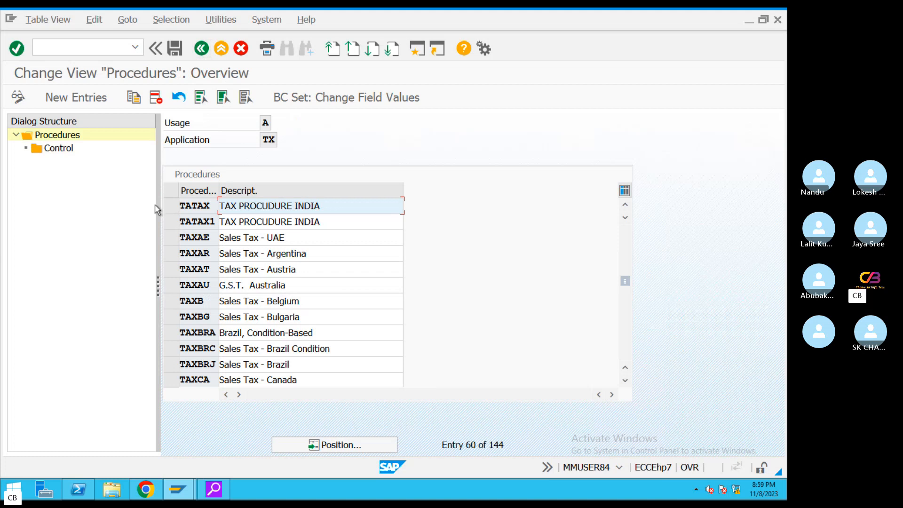
pyautogui.click(173, 222)
pyautogui.doubleClick(67, 150)
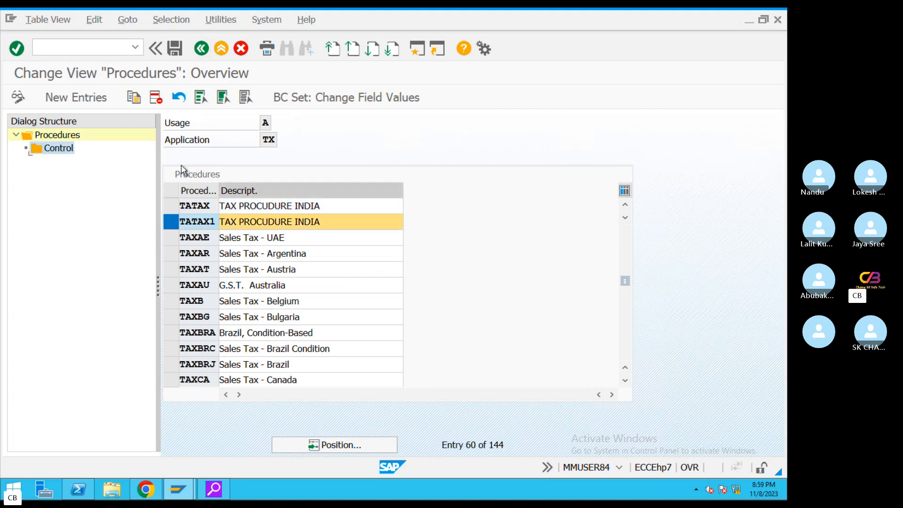
pyautogui.click(78, 98)
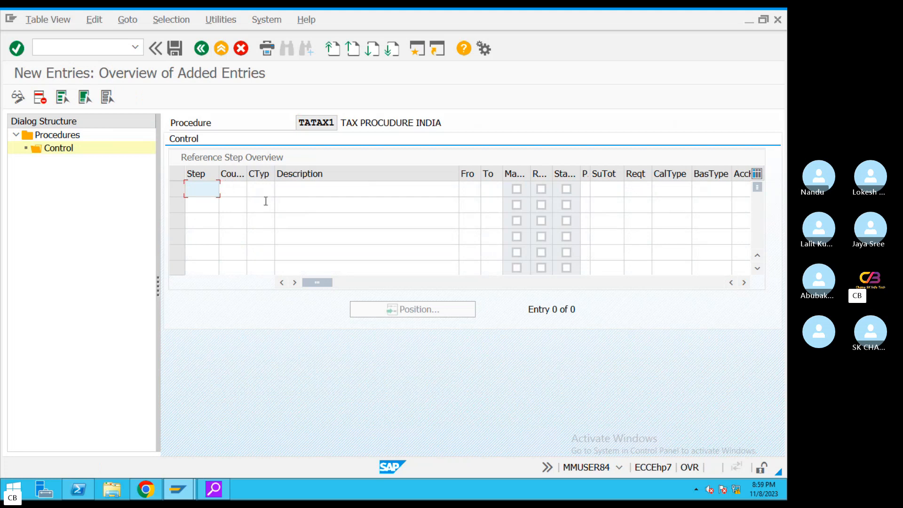
pyautogui.click(207, 49)
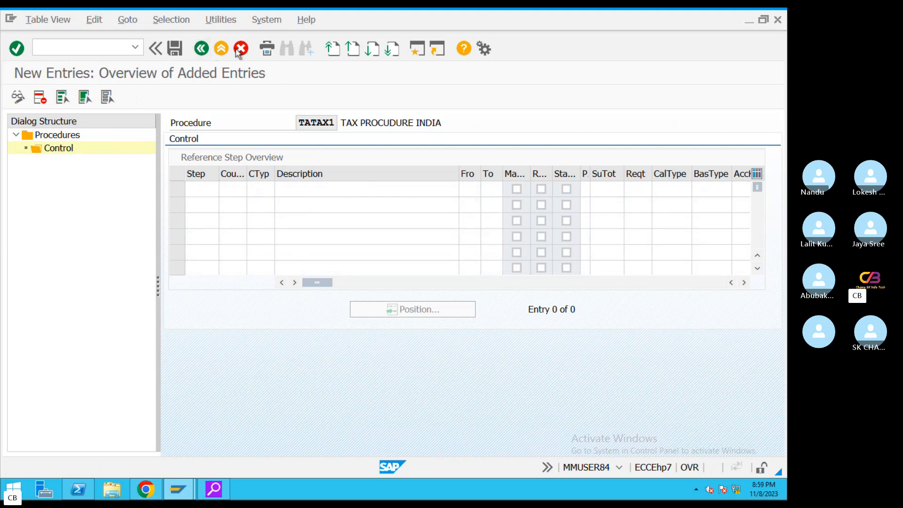
pyautogui.click(209, 49)
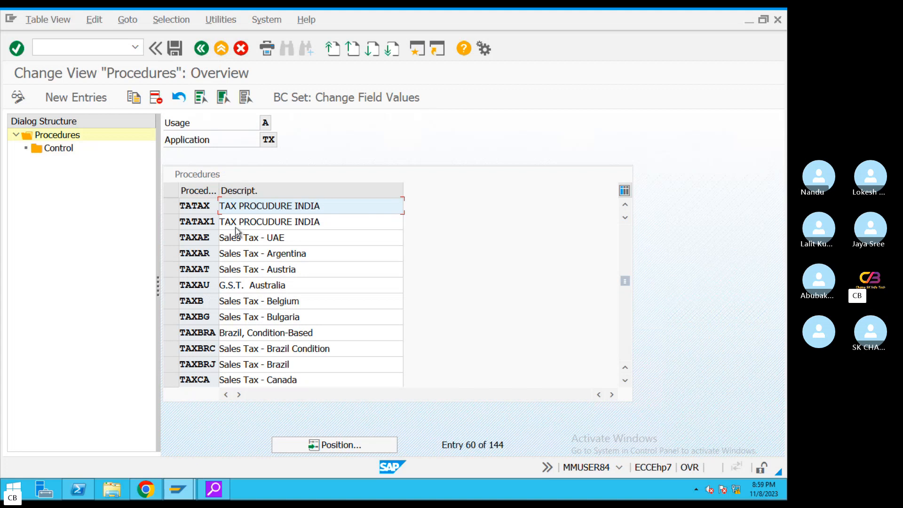
# Review the step numbers and the From reference in the control data of TATAX, and return to the procedures overview.
pyautogui.doubleClick(59, 149)
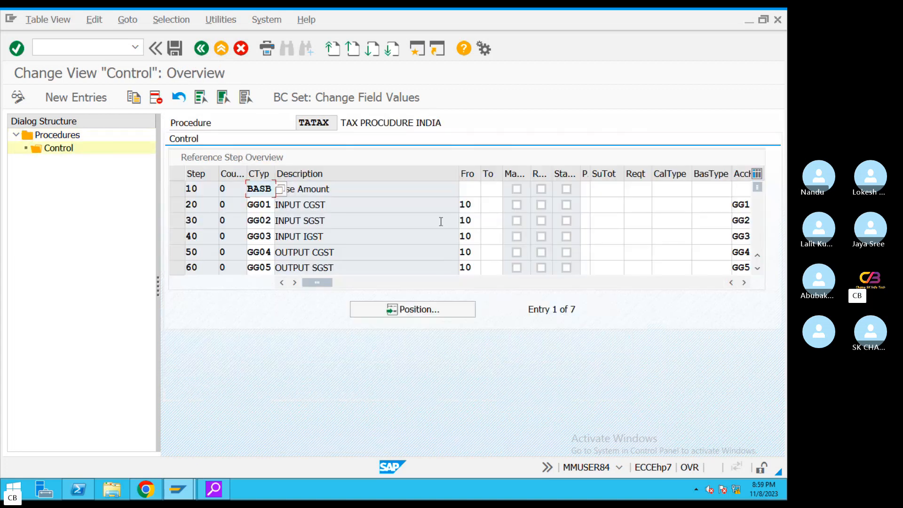
pyautogui.click(200, 191)
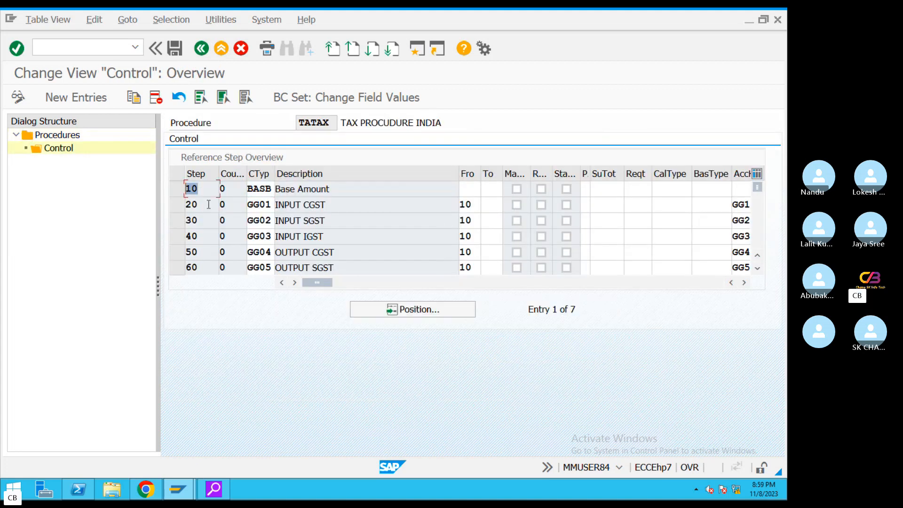
pyautogui.click(205, 206)
pyautogui.click(205, 219)
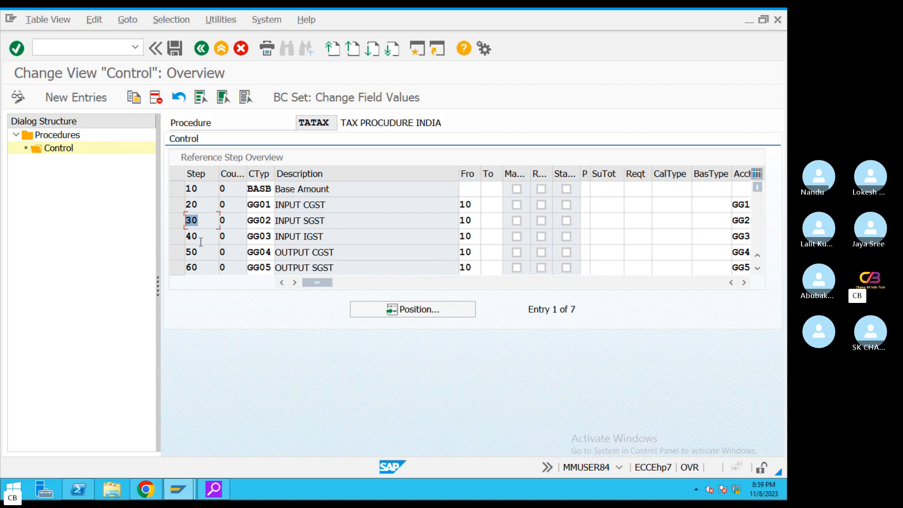
pyautogui.click(757, 248)
pyautogui.click(207, 191)
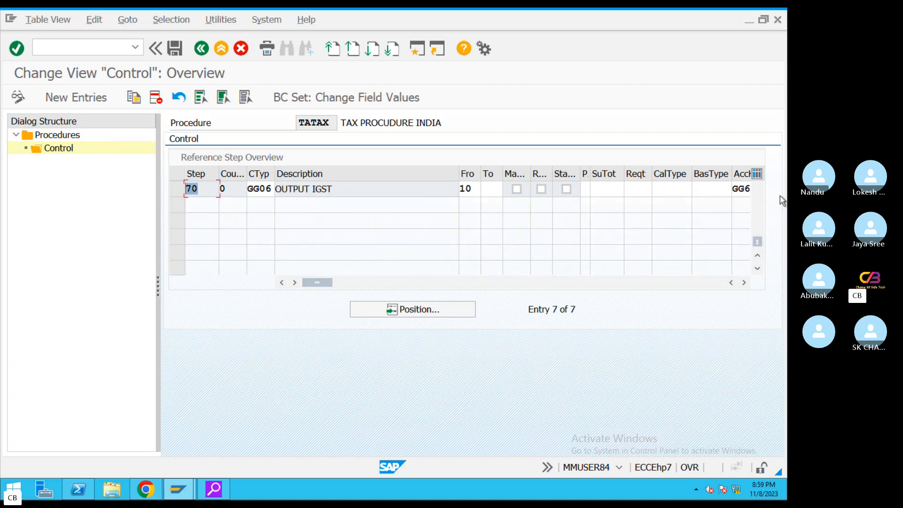
pyautogui.moveTo(757, 241); pyautogui.dragTo(758, 187)
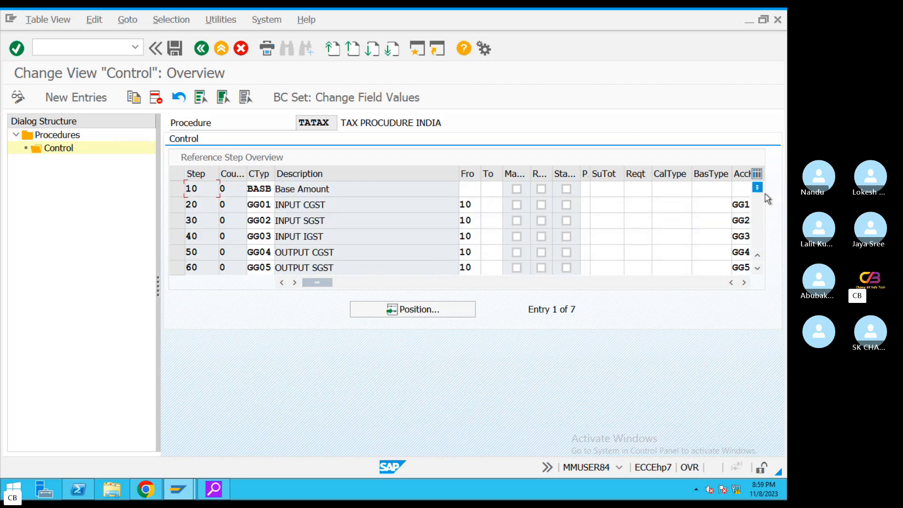
pyautogui.click(465, 205)
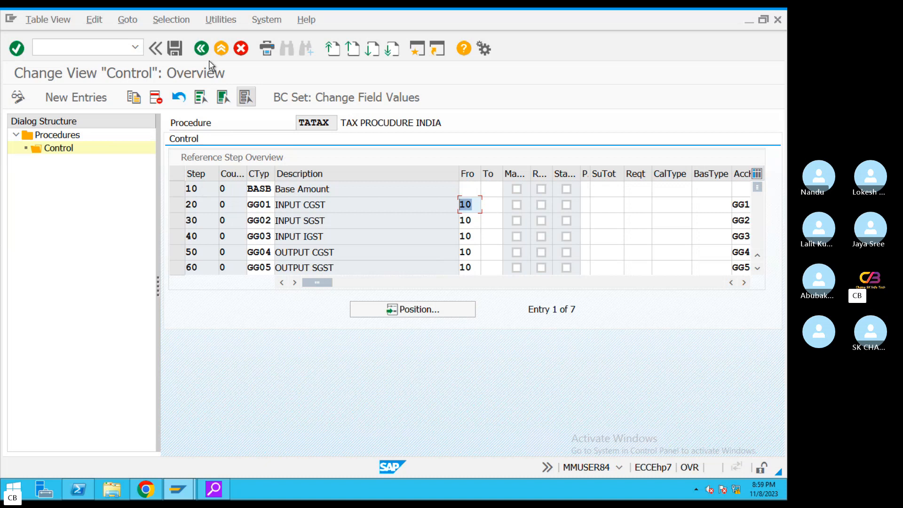
pyautogui.click(201, 48)
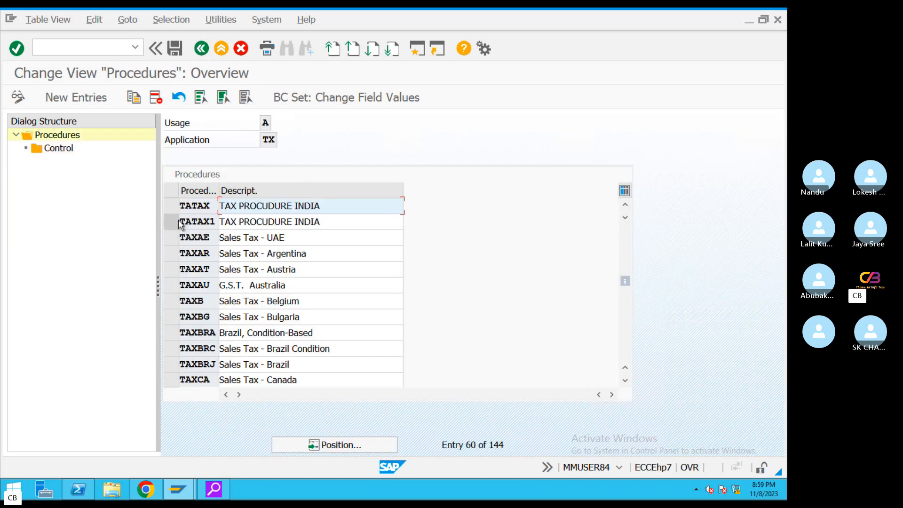
# Go through the empty Step rows where control entries for TATAX1 would be added manually, and leave without entering anything.
pyautogui.click(174, 221)
pyautogui.doubleClick(59, 147)
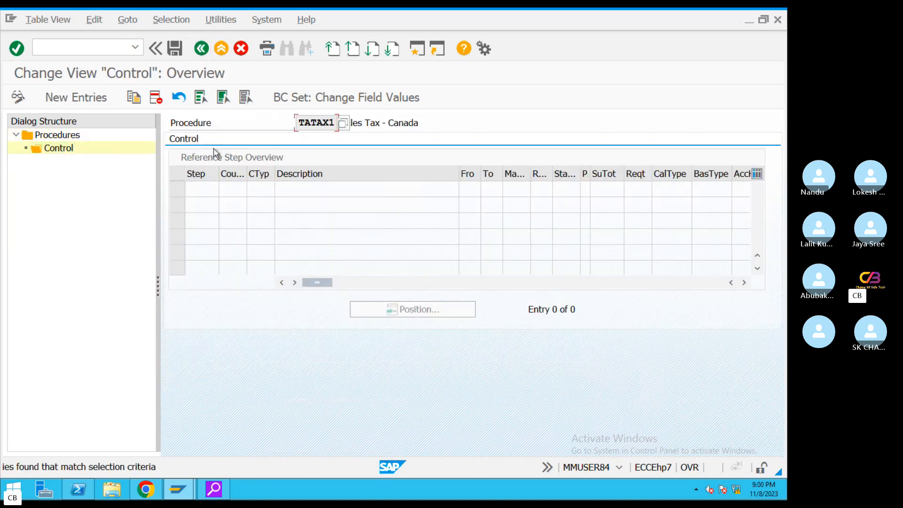
pyautogui.click(86, 100)
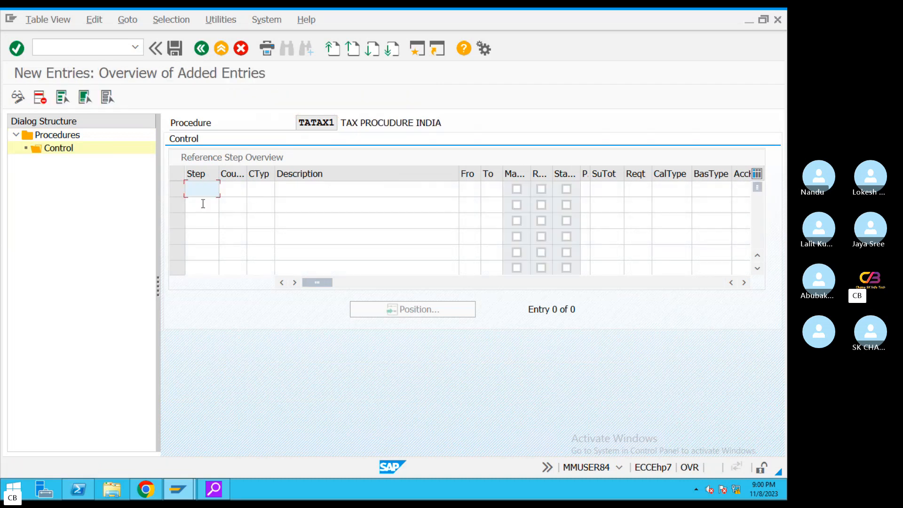
pyautogui.press('Down')
pyautogui.press('Down')
pyautogui.press('Down')
pyautogui.press('Down')
pyautogui.press('Down')
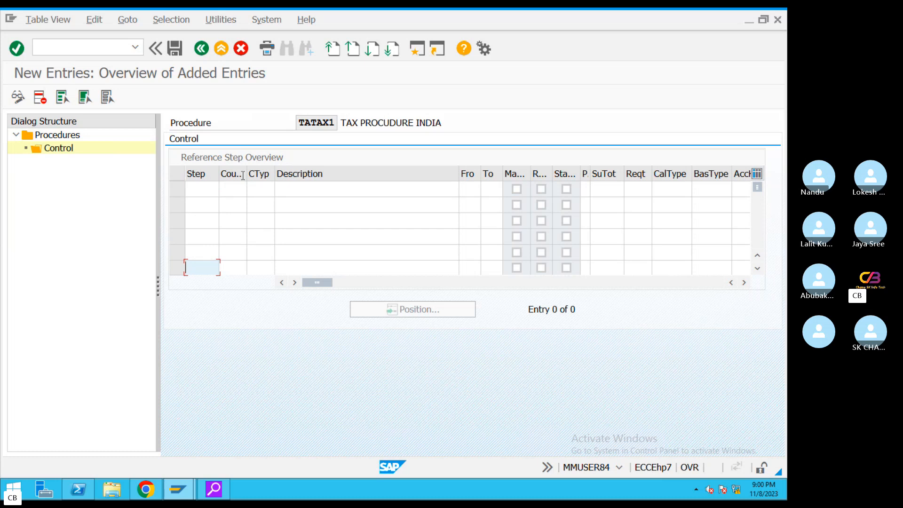
pyautogui.click(203, 51)
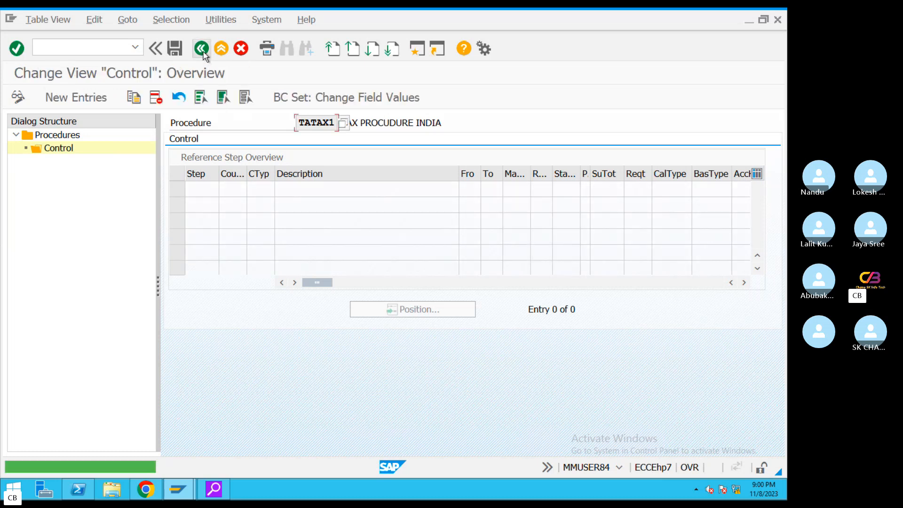
pyautogui.click(202, 49)
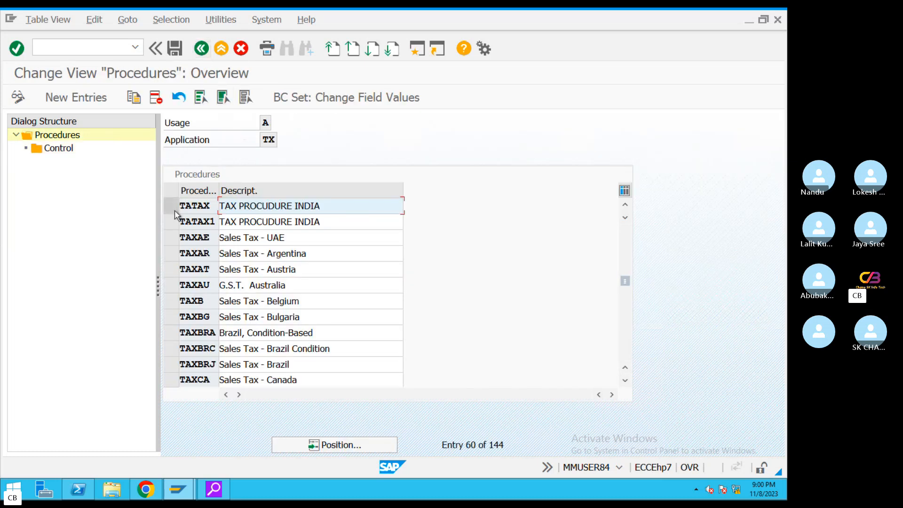
# Reopen the control data of procedure TATAX and point out the input CGST, SGST and IGST rows.
pyautogui.click(173, 206)
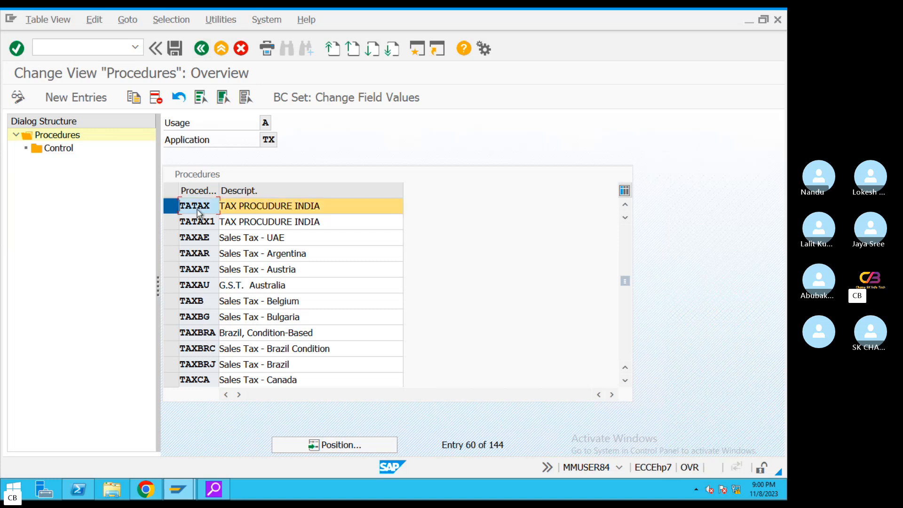
pyautogui.doubleClick(58, 148)
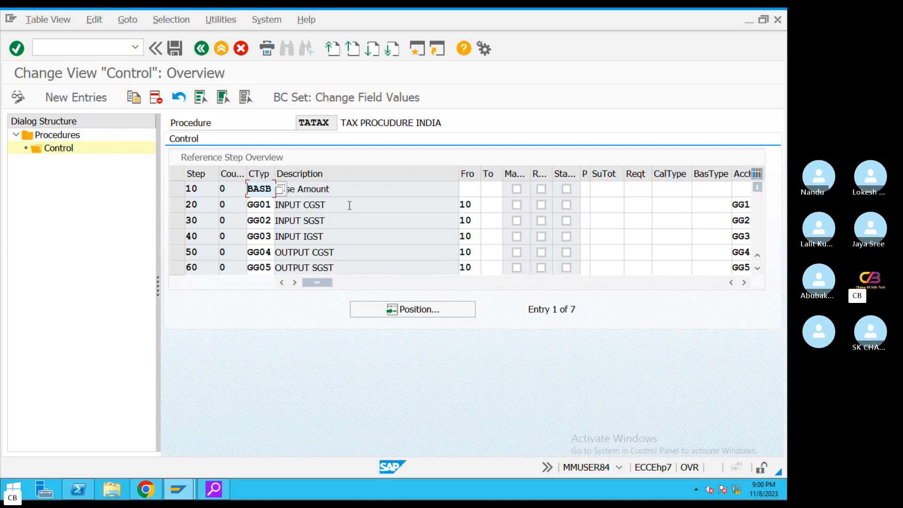
pyautogui.moveTo(349, 205); pyautogui.dragTo(253, 203)
pyautogui.press('Down')
pyautogui.press('Down')
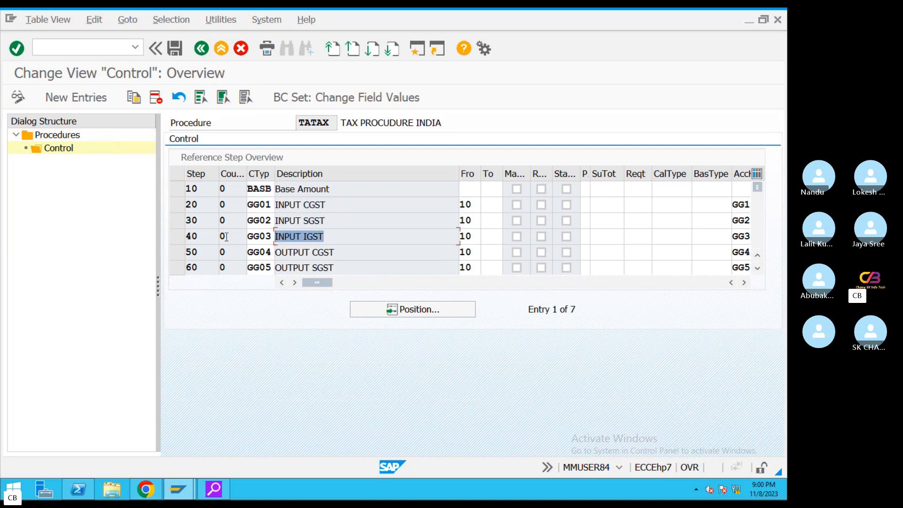
# Change the condition types of steps 20, 30 and 40 in TATAX to TAG1, TAG2 and TAG3.
pyautogui.doubleClick(271, 206)
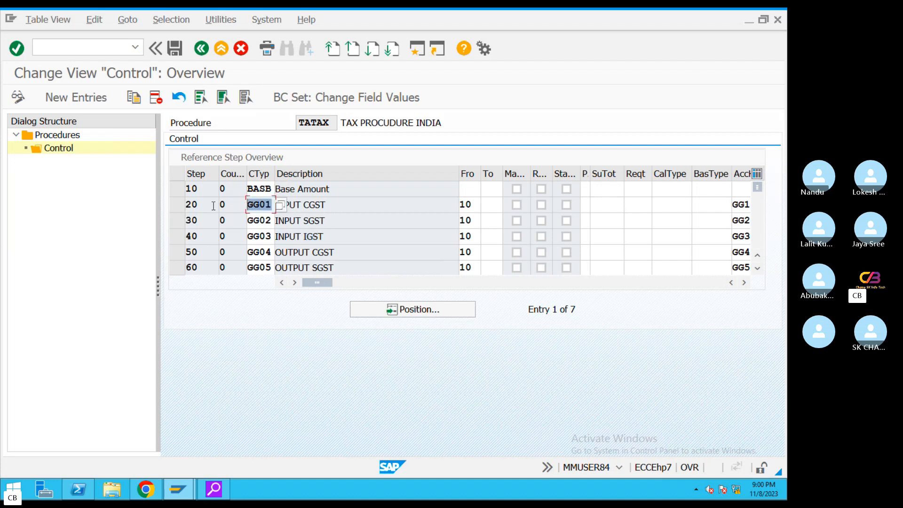
pyautogui.write('TAG1')
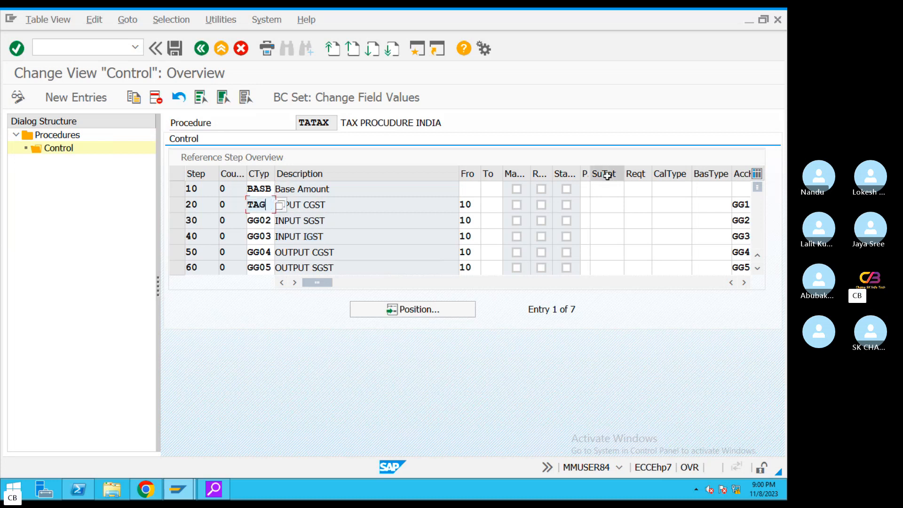
pyautogui.doubleClick(271, 220)
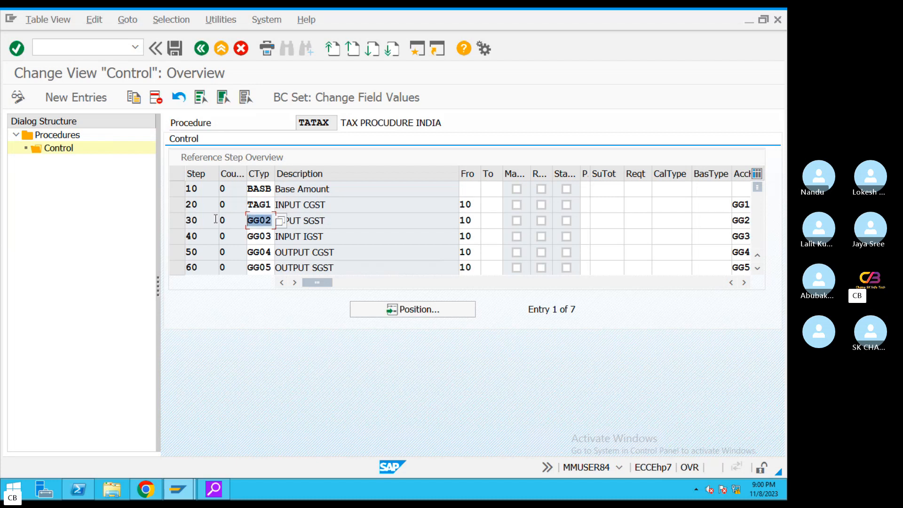
pyautogui.write('TAG2')
pyautogui.doubleClick(272, 235)
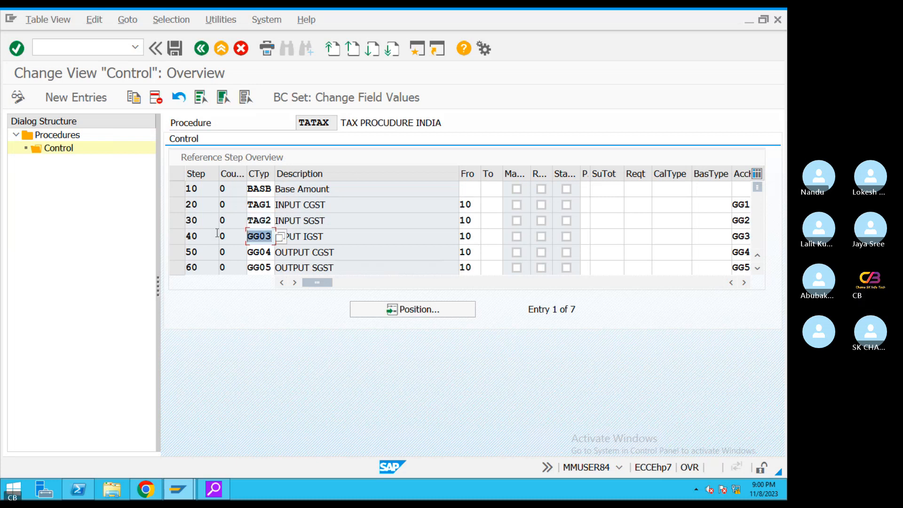
pyautogui.write('TAG3')
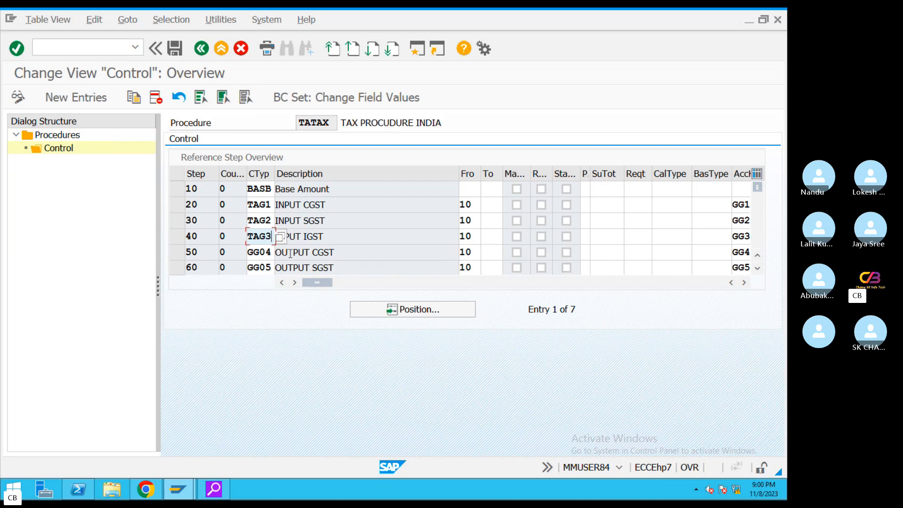
# Change the condition types of output steps 50, 60 and 70 in TATAX to TAG4, TAG5 and TAG6.
pyautogui.press('Down')
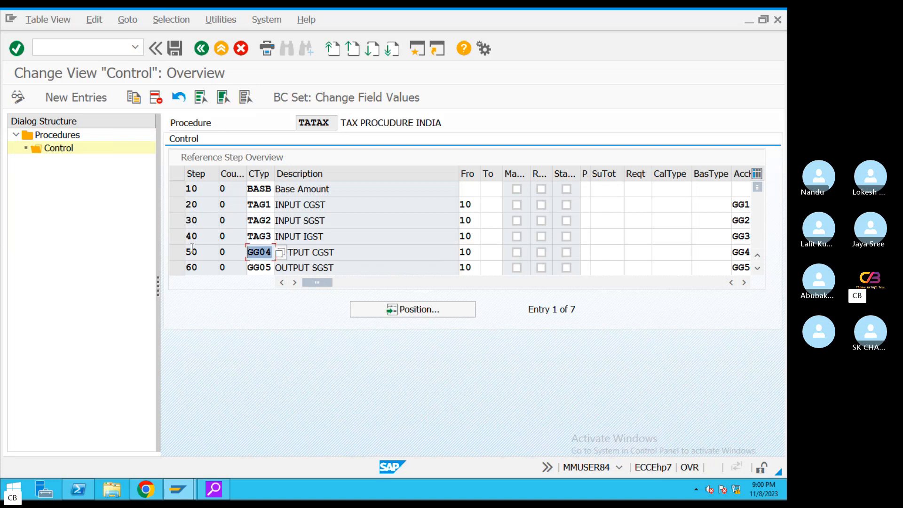
pyautogui.write('TAG4')
pyautogui.press('Down')
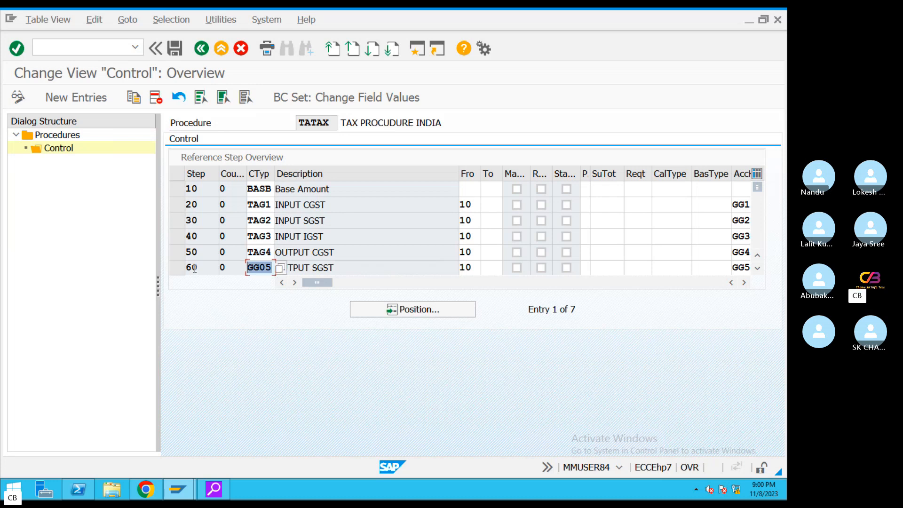
pyautogui.write('TAG5')
pyautogui.press('Down')
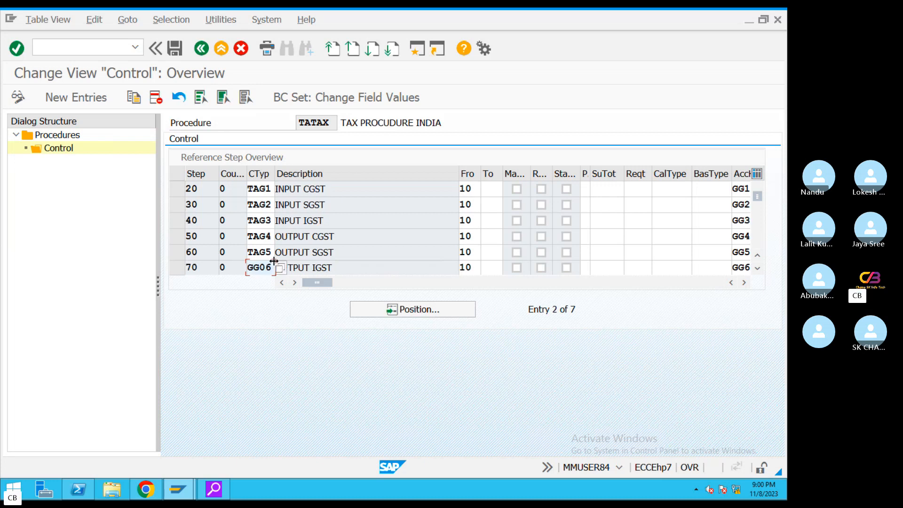
pyautogui.write('TAG')
pyautogui.scroll(-1, 216, 269)
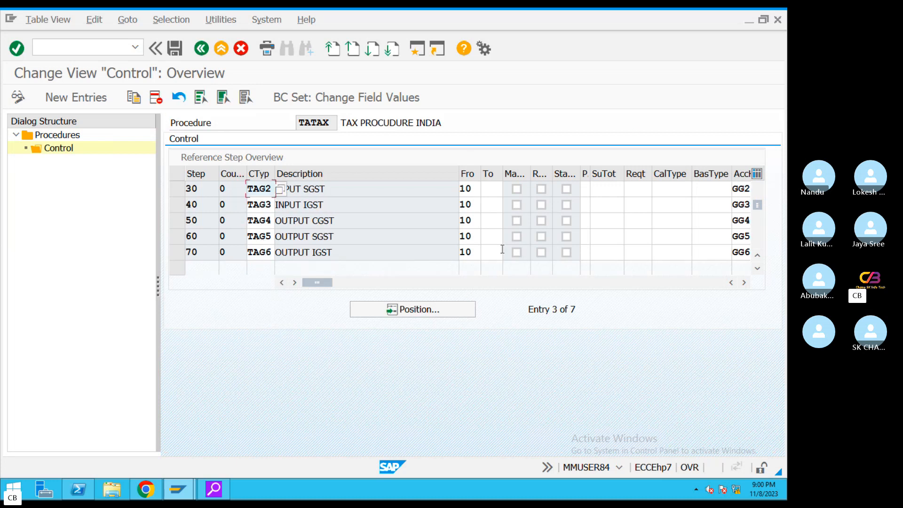
# Bring the account key column of TATAX into view and look up the OBCN account keys in the GST configuration notes.
pyautogui.press('Tab')
pyautogui.scroll(2, 468, 222)
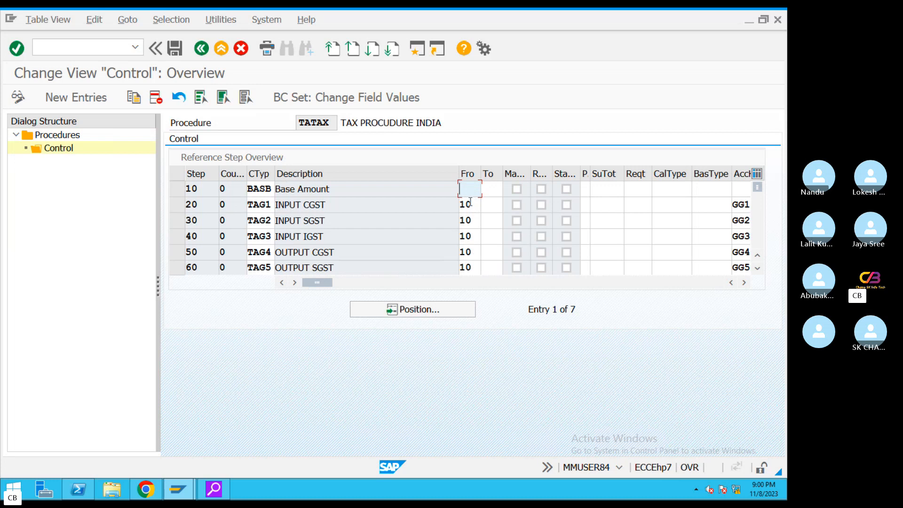
pyautogui.doubleClick(249, 190)
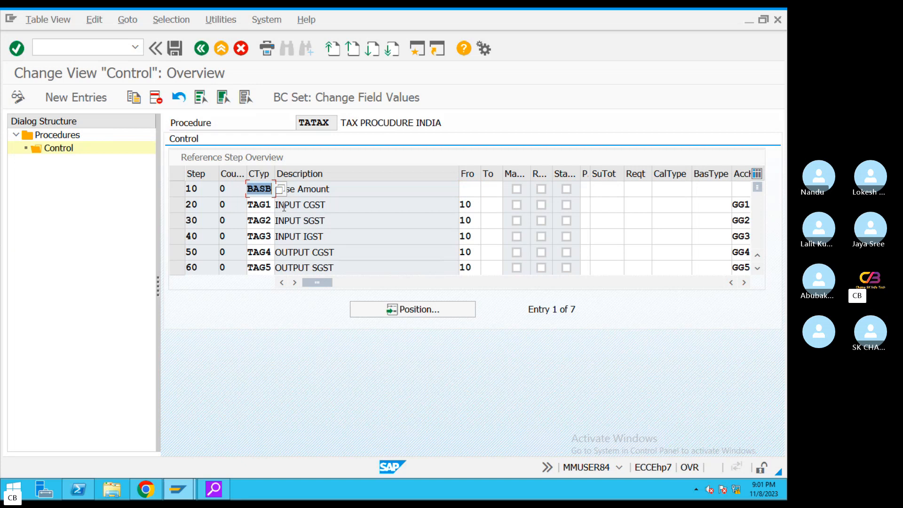
pyautogui.click(344, 282)
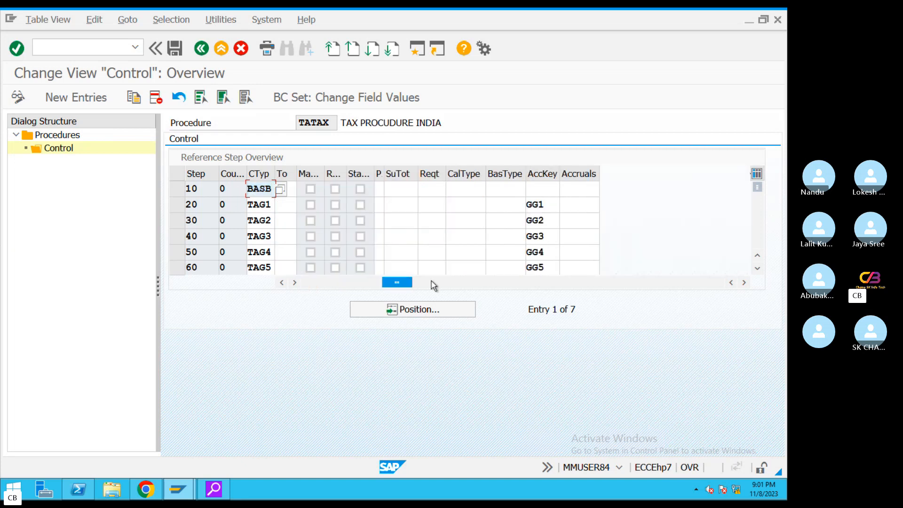
pyautogui.doubleClick(526, 205)
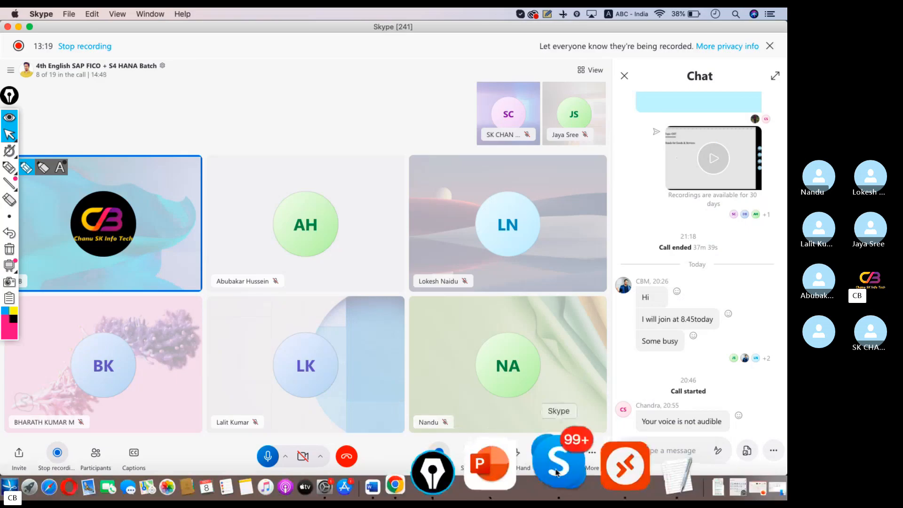
pyautogui.click(589, 466)
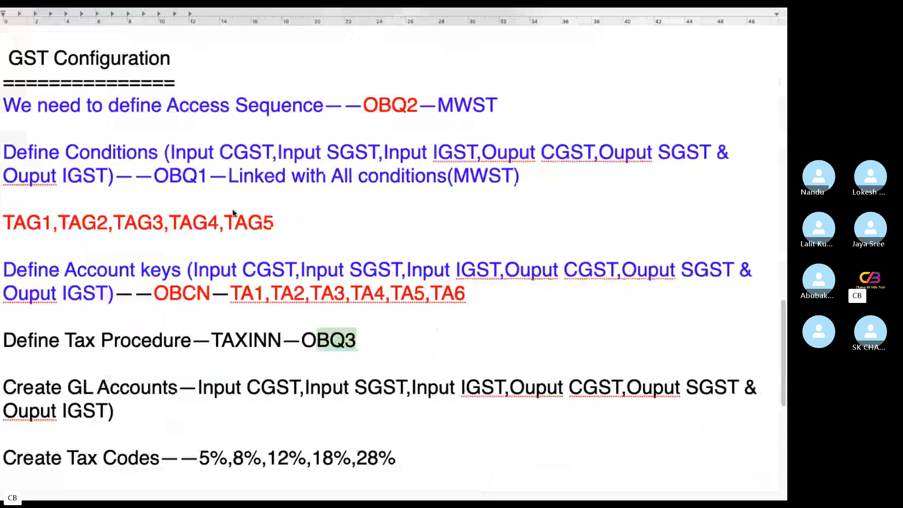
pyautogui.click(465, 310)
pyautogui.moveTo(467, 295); pyautogui.dragTo(230, 290)
pyautogui.hotkey('ctrl', 'Left')
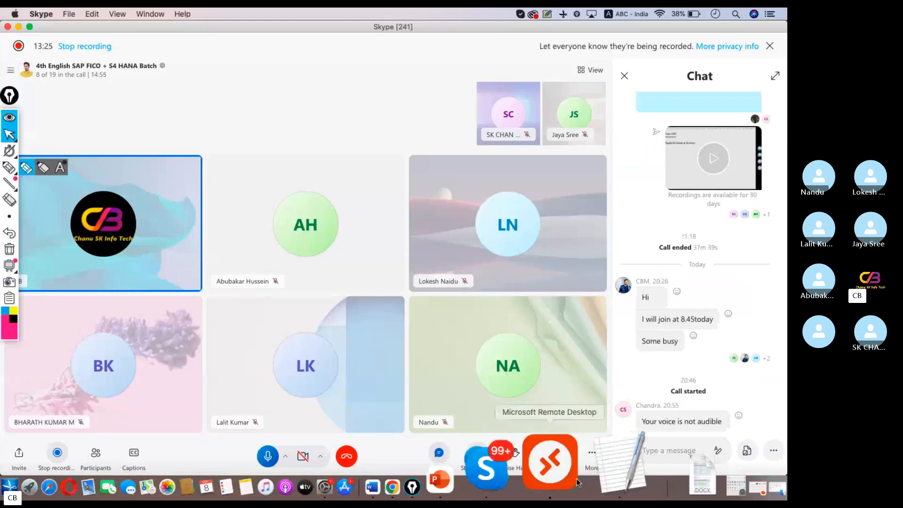
# Return to the SAP session and set the account keys of steps 20, 30 and 40 in TATAX to TA1, TA2 and TA3.
pyautogui.click(570, 475)
pyautogui.write('TA1')
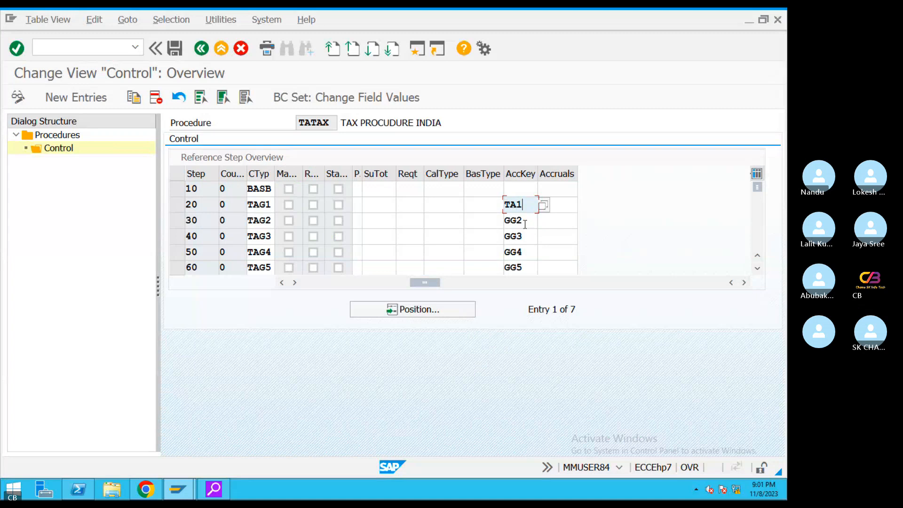
pyautogui.press('Down')
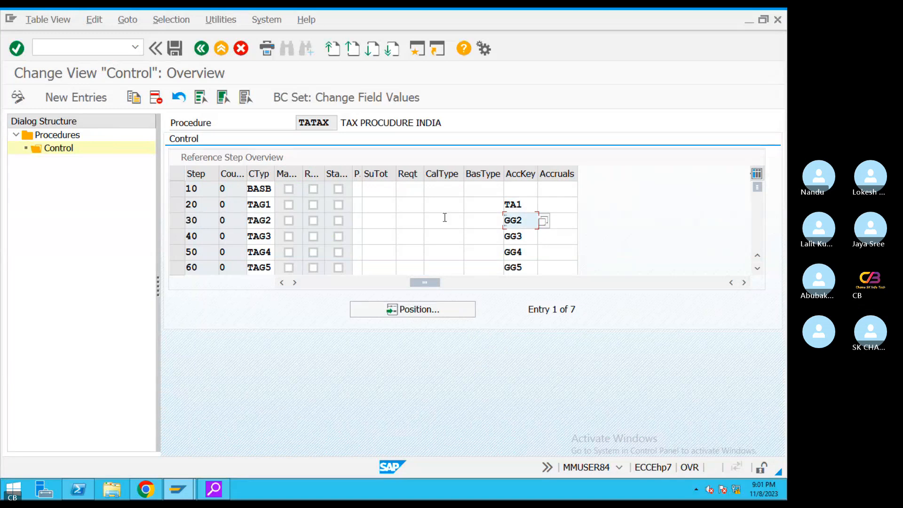
pyautogui.write('TA2')
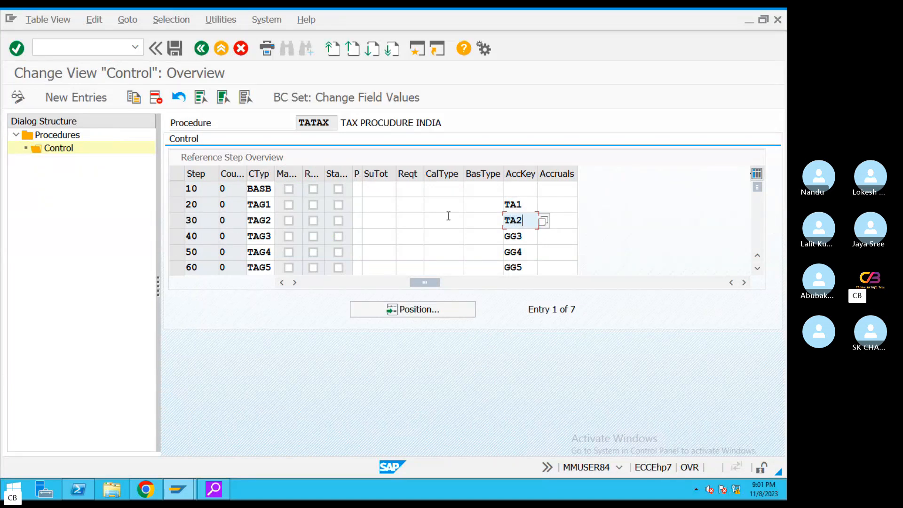
pyautogui.press('Down')
pyautogui.write('TA')
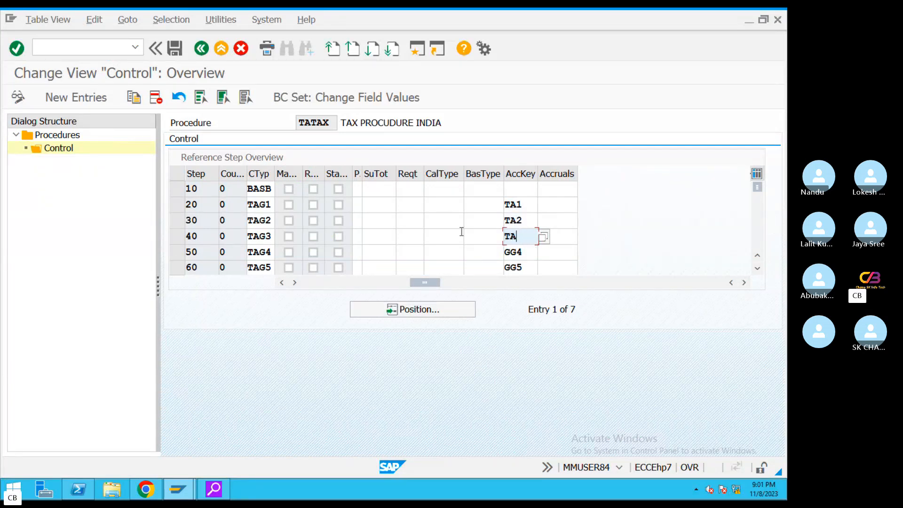
pyautogui.write('3')
pyautogui.press('Down')
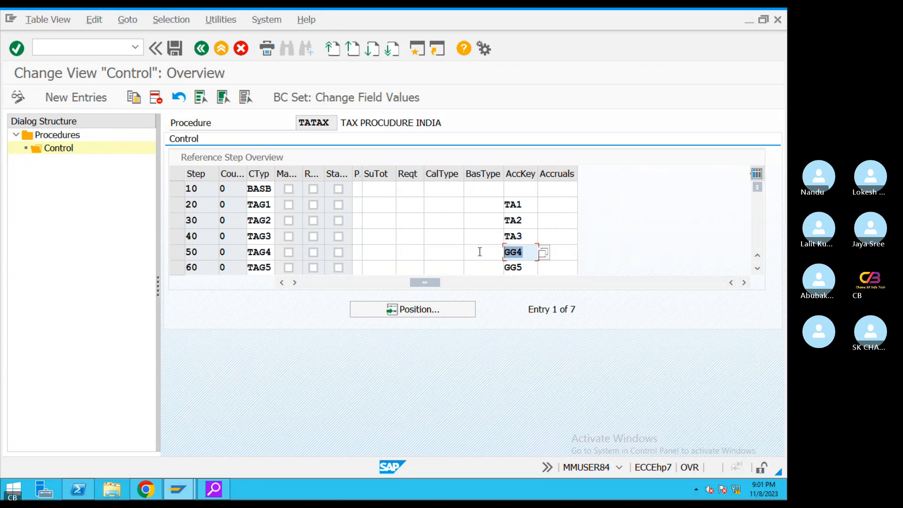
# Set the account keys of steps 50, 60 and 70 in TATAX to TA4, TA5 and TA6, and save the procedure.
pyautogui.write('TA4')
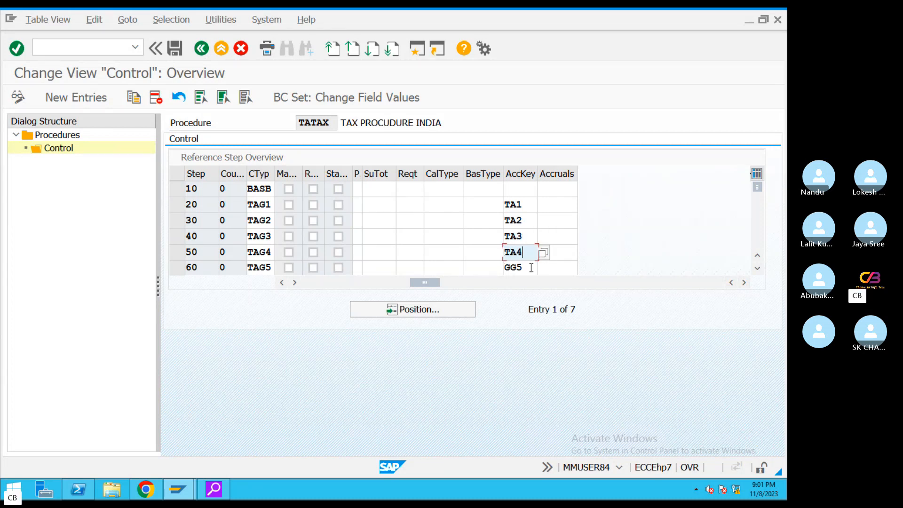
pyautogui.press('Down')
pyautogui.write('TA')
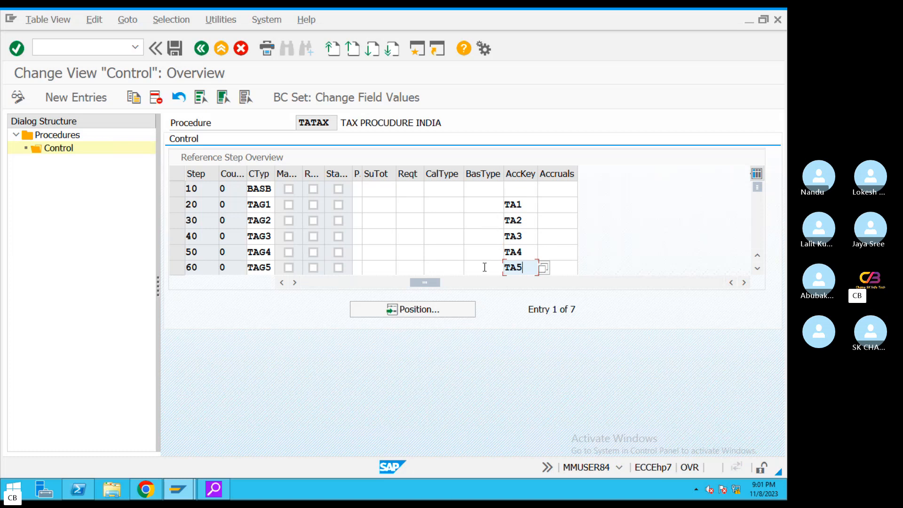
pyautogui.write('5')
pyautogui.press('Down')
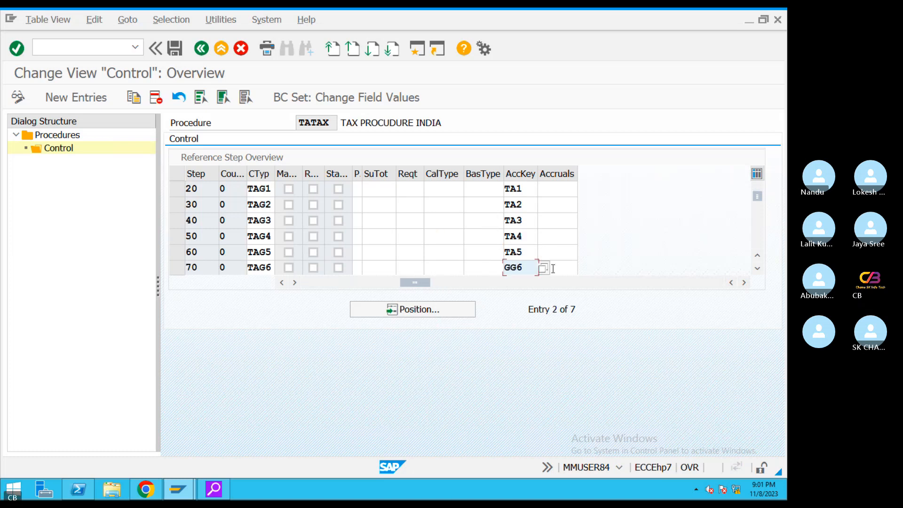
pyautogui.write('TA')
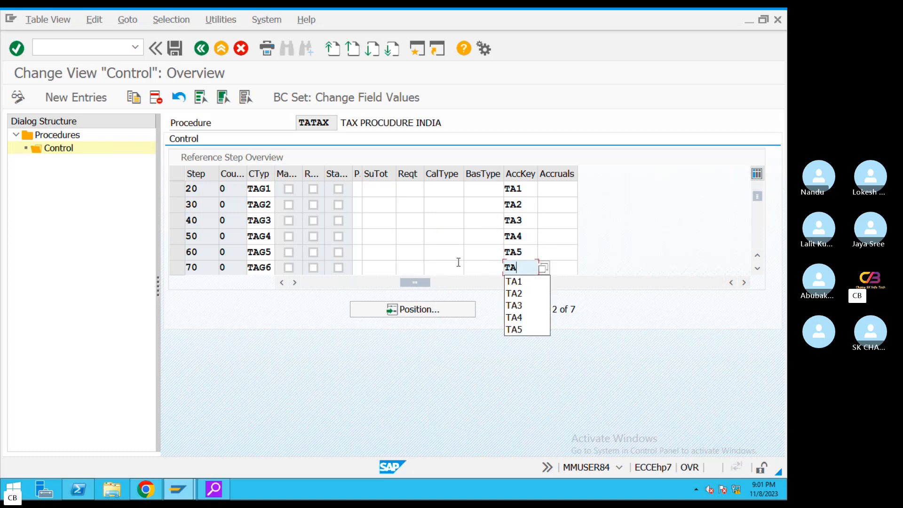
pyautogui.write('6')
pyautogui.press('Return')
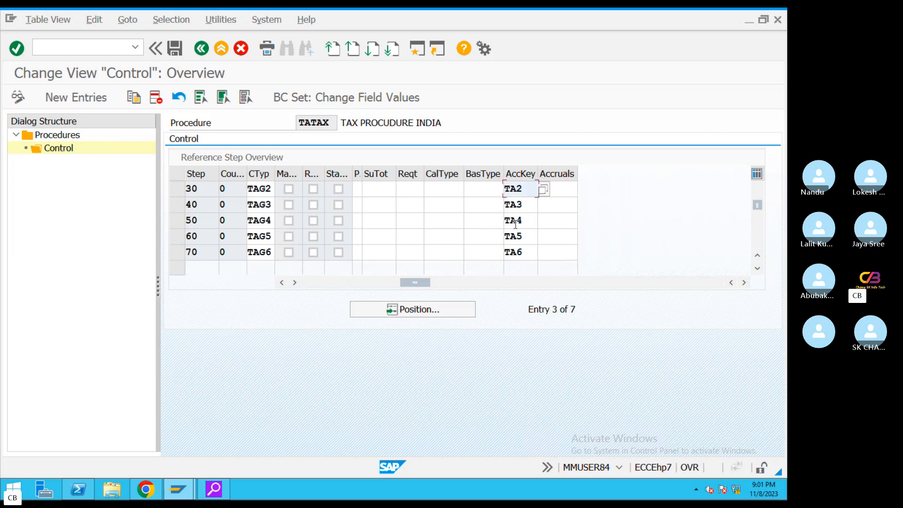
pyautogui.click(175, 47)
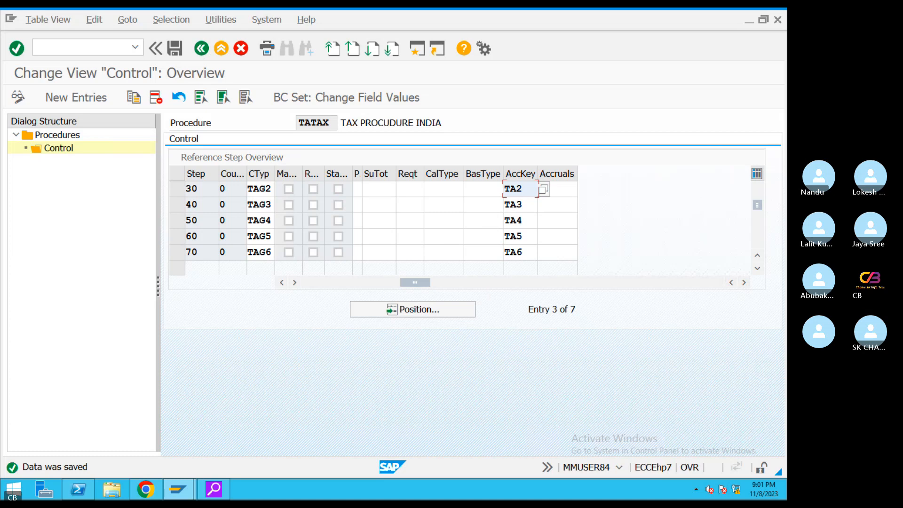
pyautogui.moveTo(758, 200); pyautogui.dragTo(759, 187)
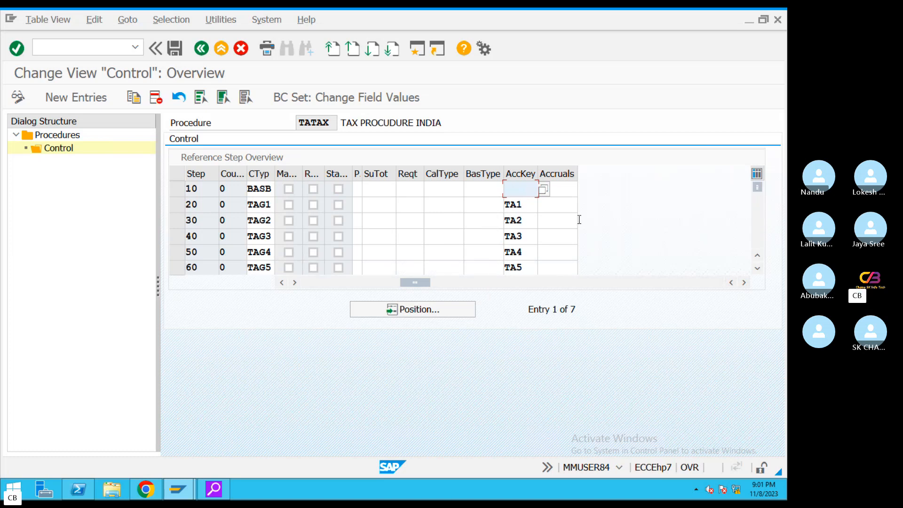
# Open new control entries for procedure TATAX1 and point out the empty Step and Counter rows.
pyautogui.click(202, 48)
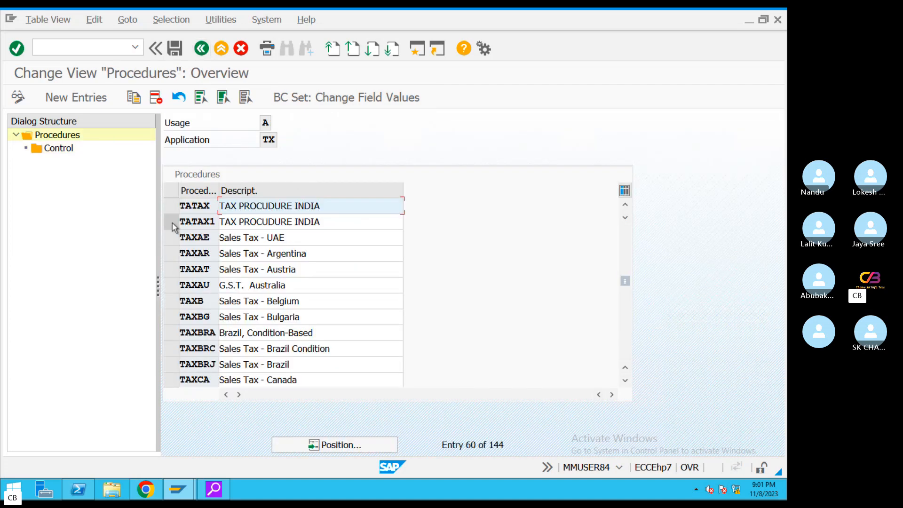
pyautogui.click(172, 222)
pyautogui.doubleClick(56, 147)
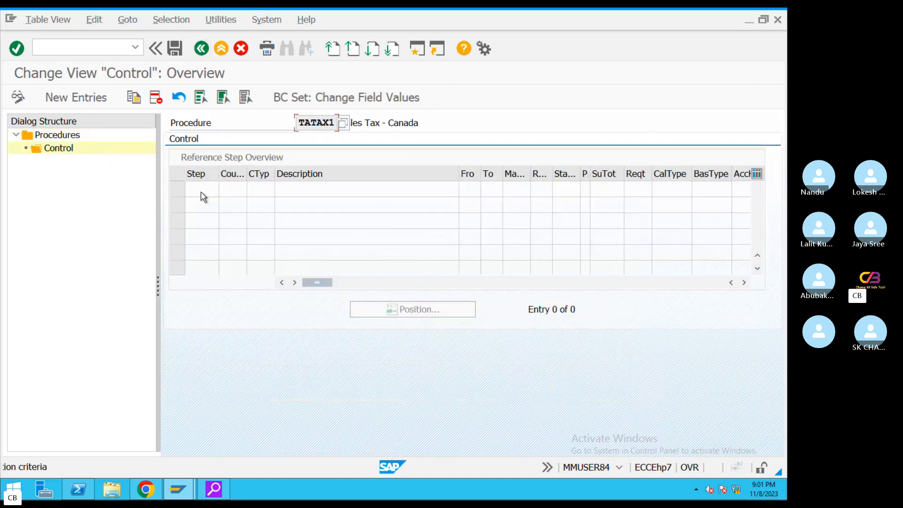
pyautogui.click(76, 97)
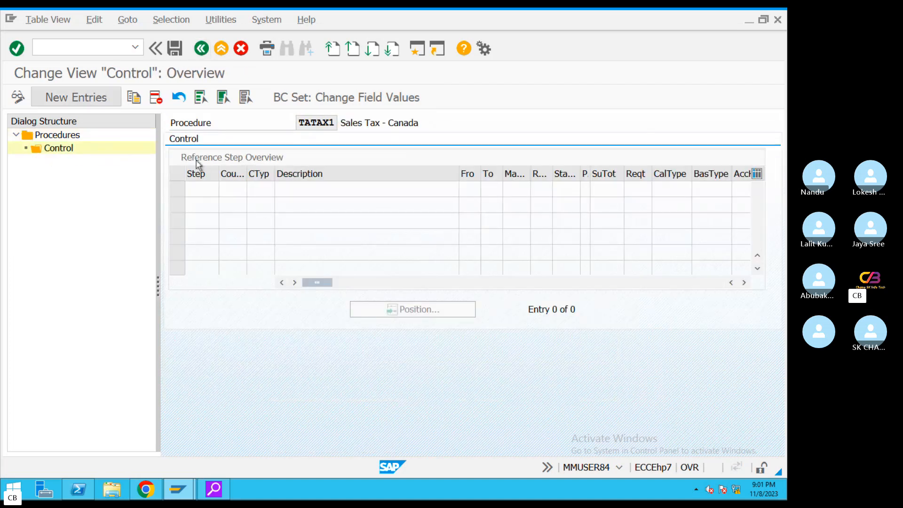
pyautogui.click(199, 208)
pyautogui.click(197, 238)
pyautogui.click(205, 267)
pyautogui.click(227, 194)
pyautogui.click(229, 236)
pyautogui.click(230, 269)
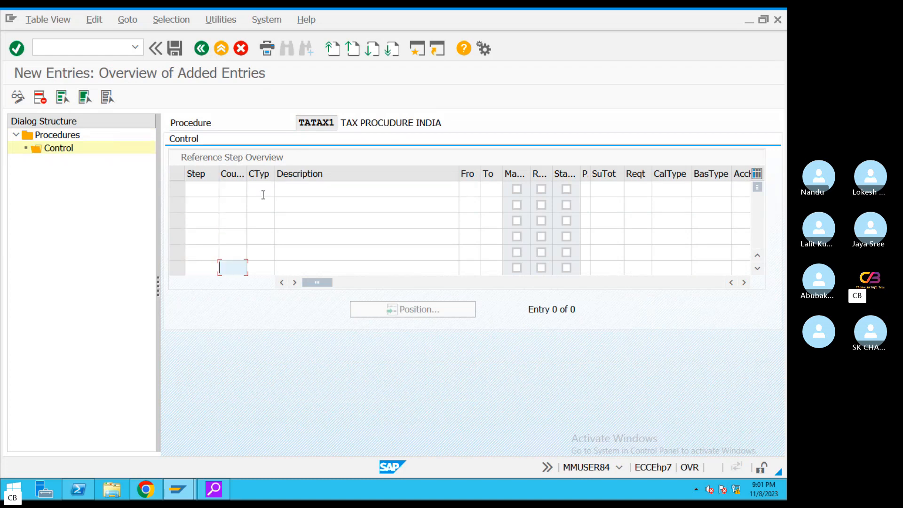
# Go through the empty condition type, From and Accruals fields of TATAX1, and exit the tax procedures without entering anything.
pyautogui.click(263, 189)
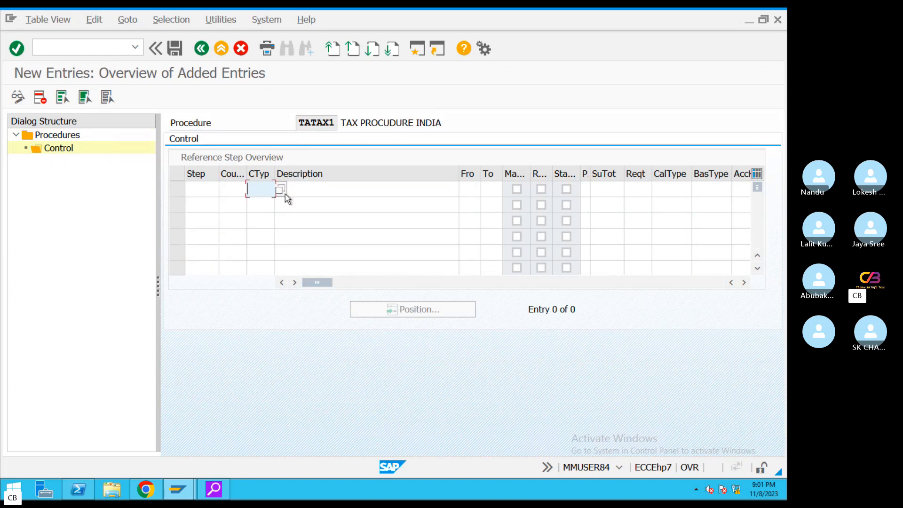
pyautogui.click(473, 187)
pyautogui.click(400, 196)
pyautogui.click(261, 205)
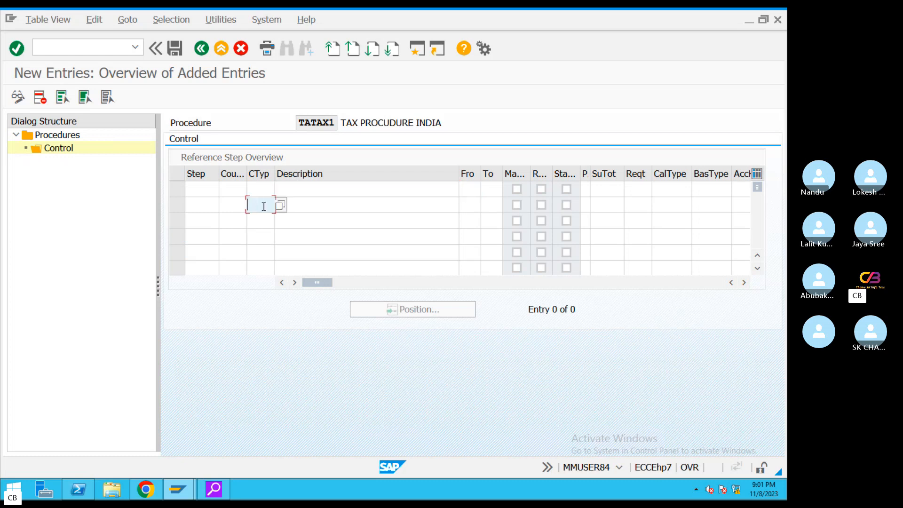
pyautogui.click(472, 204)
pyautogui.click(699, 282)
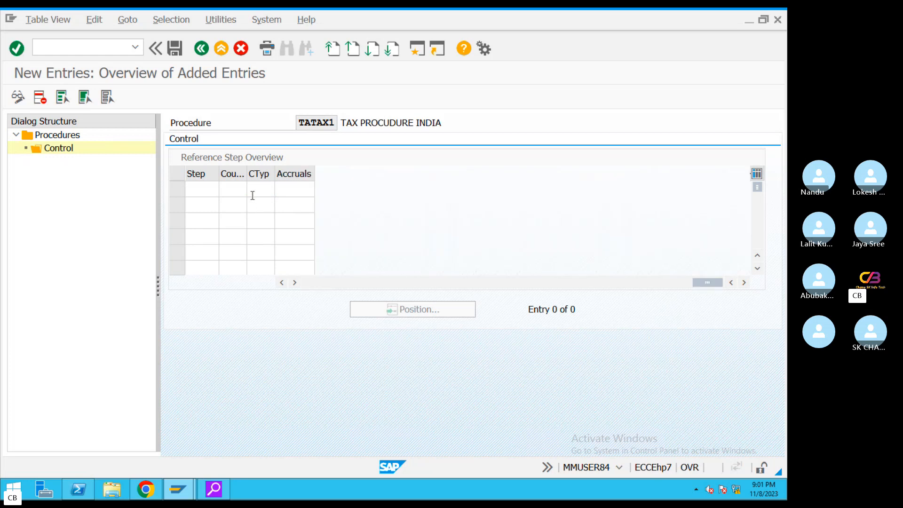
pyautogui.click(202, 48)
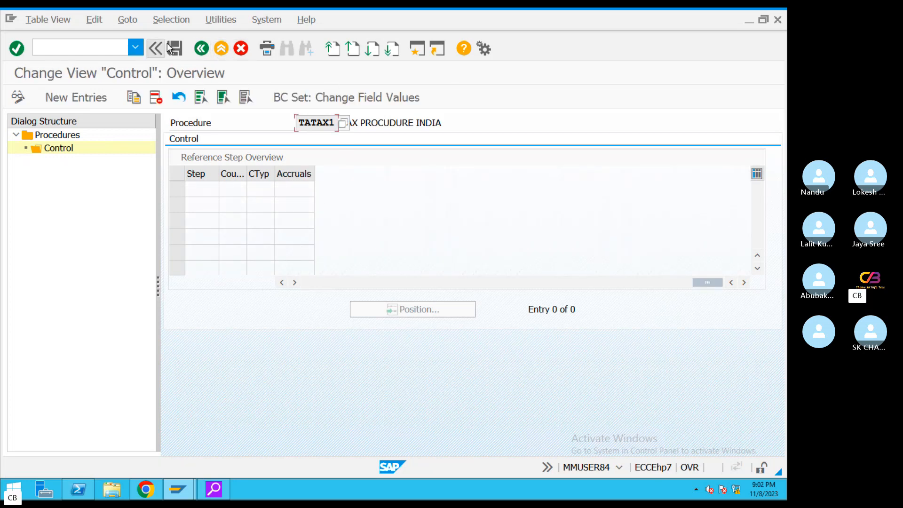
pyautogui.click(202, 48)
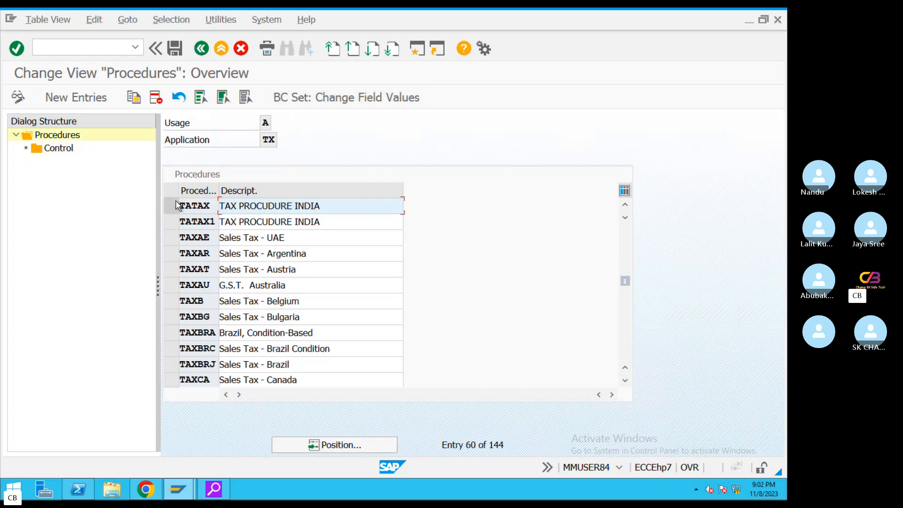
pyautogui.click(204, 48)
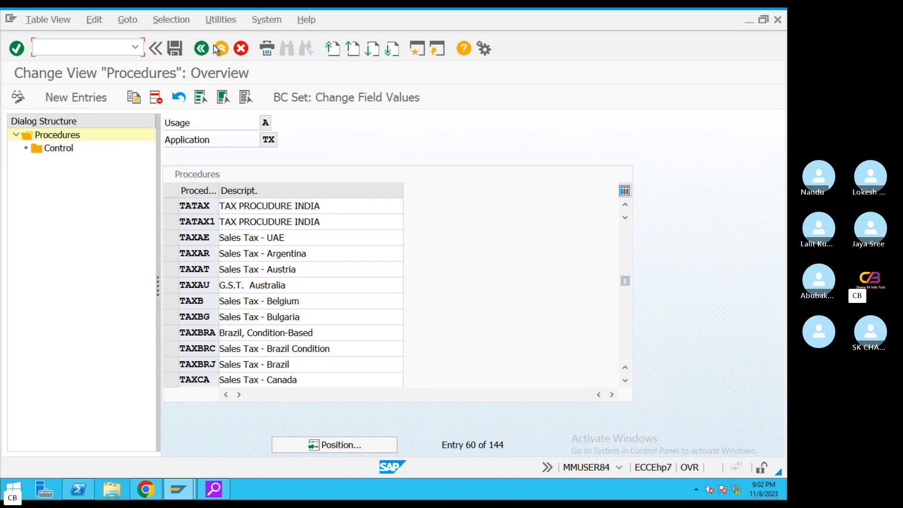
pyautogui.click(217, 49)
# Switch to the TextEdit notes and colour the "Define Tax Procedure—TAXINN—OBQ3" line blue.
pyautogui.hotkey('ctrl', 'Left')
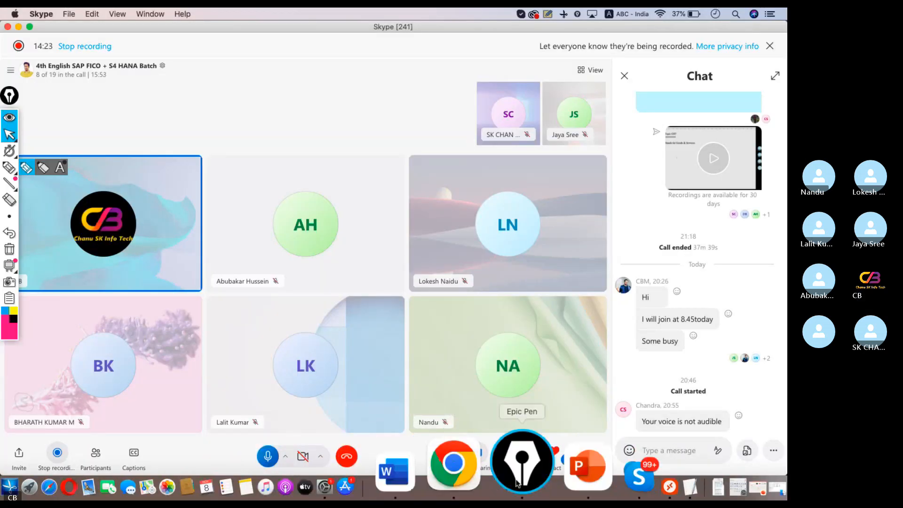
pyautogui.click(593, 473)
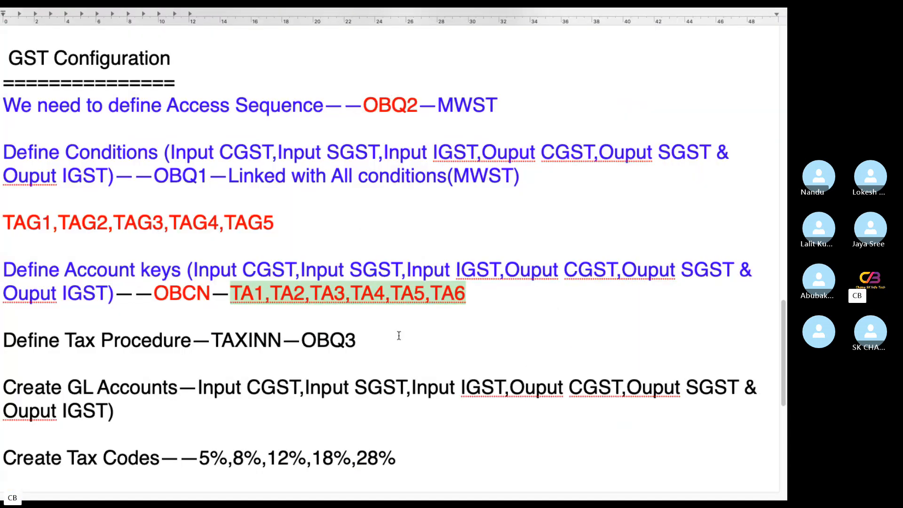
pyautogui.scroll(-3, 399, 336)
pyautogui.moveTo(389, 280); pyautogui.dragTo(360, 298)
pyautogui.moveTo(73, 12)
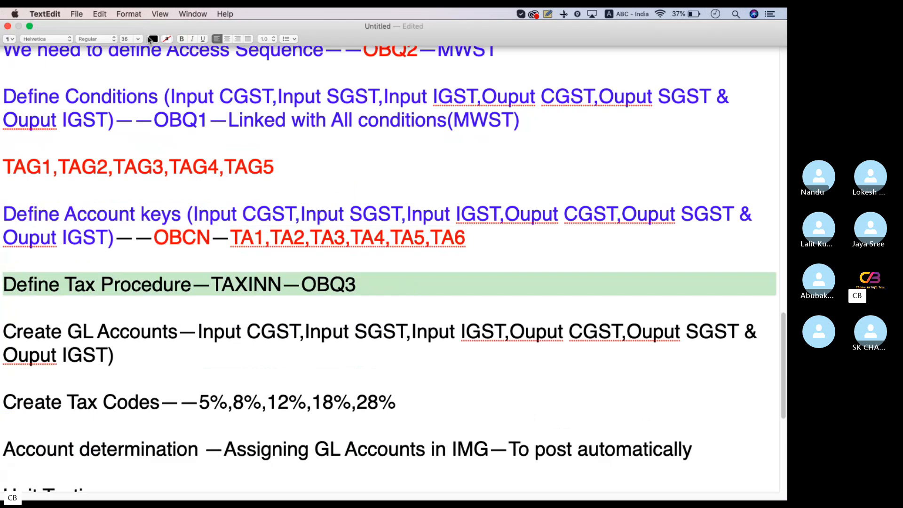
pyautogui.click(153, 39)
pyautogui.click(186, 83)
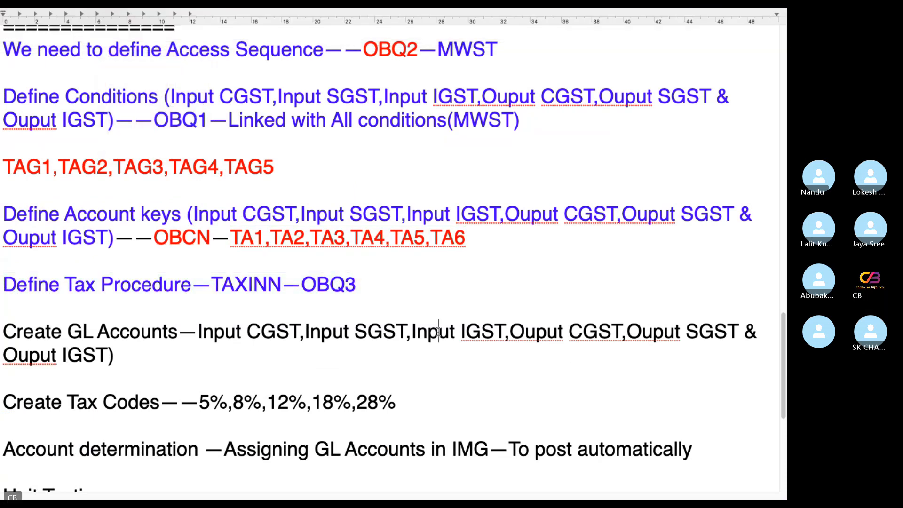
pyautogui.click(439, 332)
# Review the GST configuration outline in the notes and highlight the Create GL Accounts item.
pyautogui.scroll(5, 351, 263)
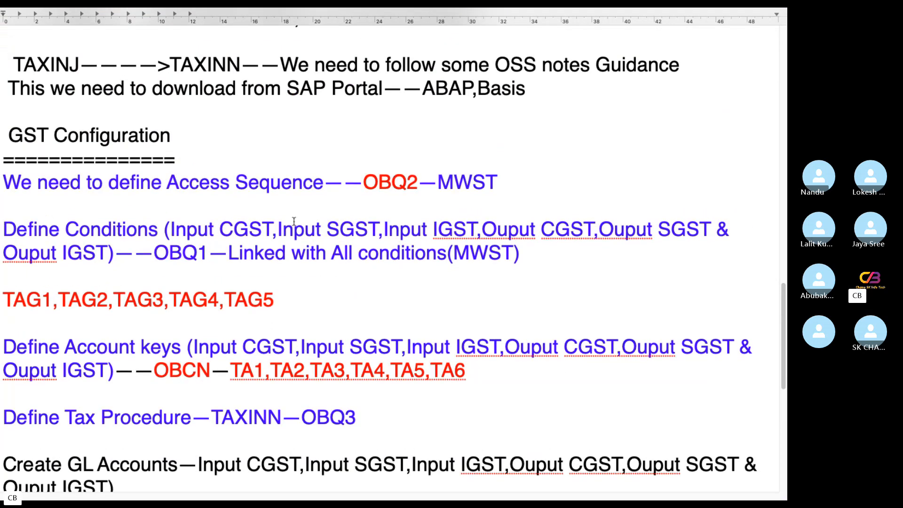
pyautogui.scroll(-5, 292, 225)
pyautogui.scroll(-4, 297, 227)
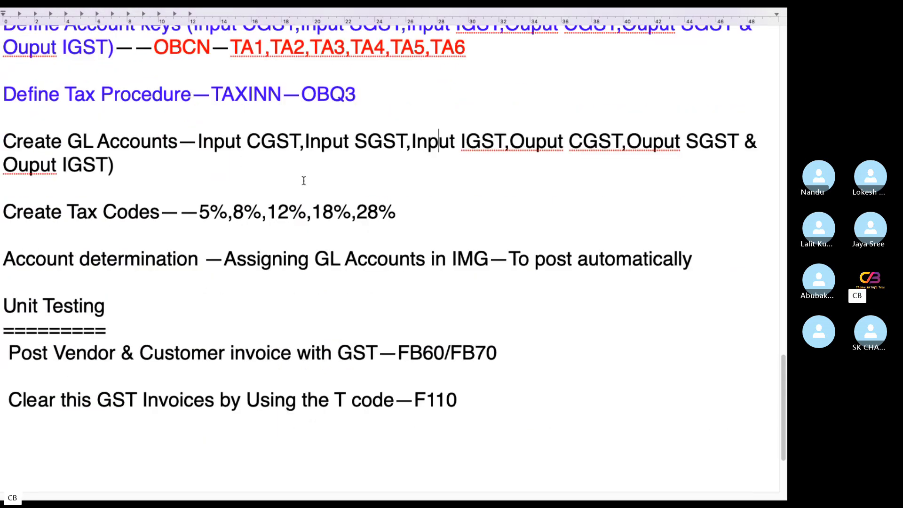
pyautogui.moveTo(140, 166); pyautogui.dragTo(5, 142)
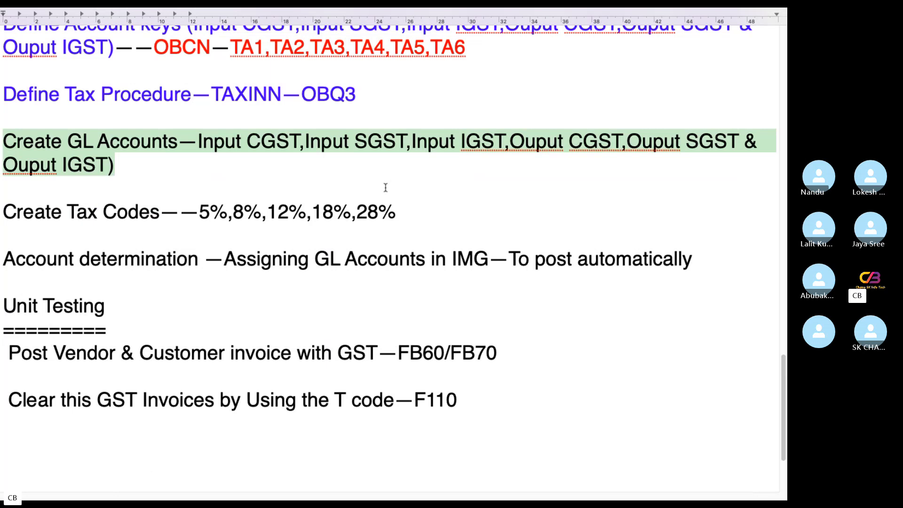
# Deselect the highlighted notes text, switch to the SAP session in Microsoft Remote Desktop and start transaction FS00.
pyautogui.hotkey('ctrl', 'Left')
pyautogui.hotkey('ctrl', 'Right')
pyautogui.click(195, 178)
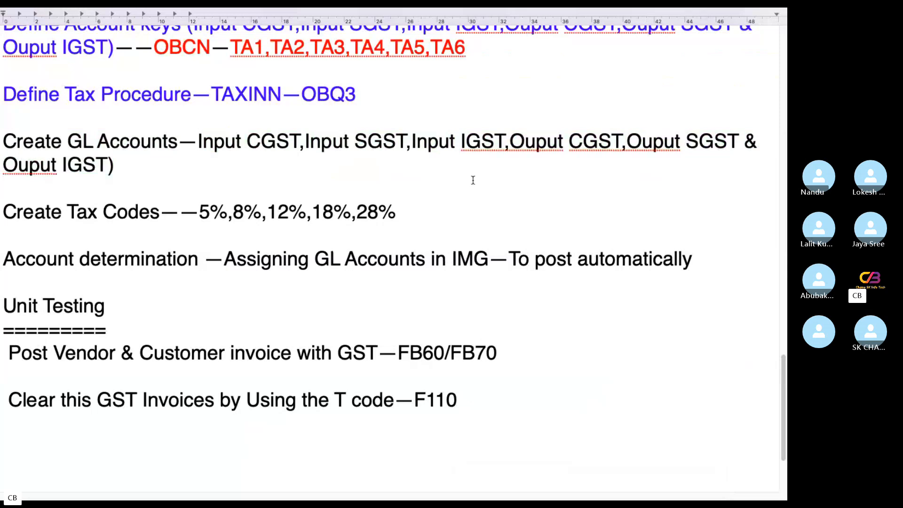
pyautogui.hotkey('ctrl', 'Left')
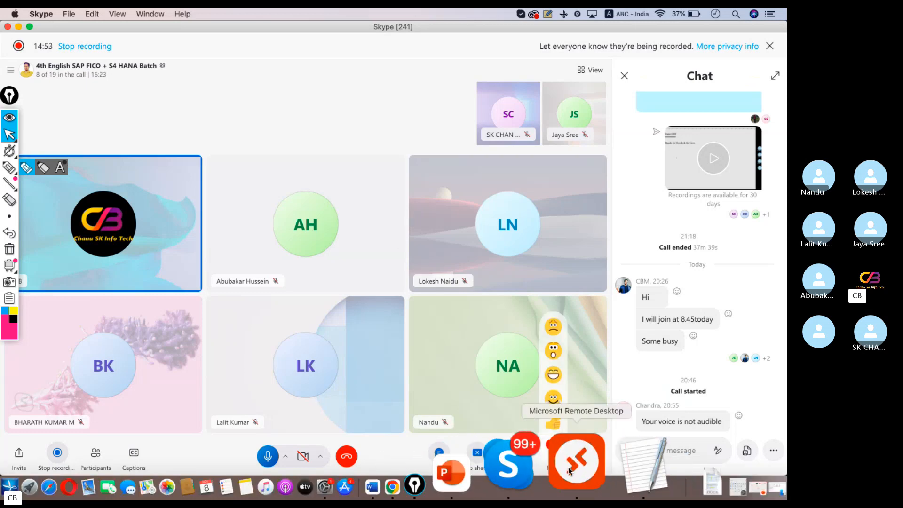
pyautogui.click(568, 466)
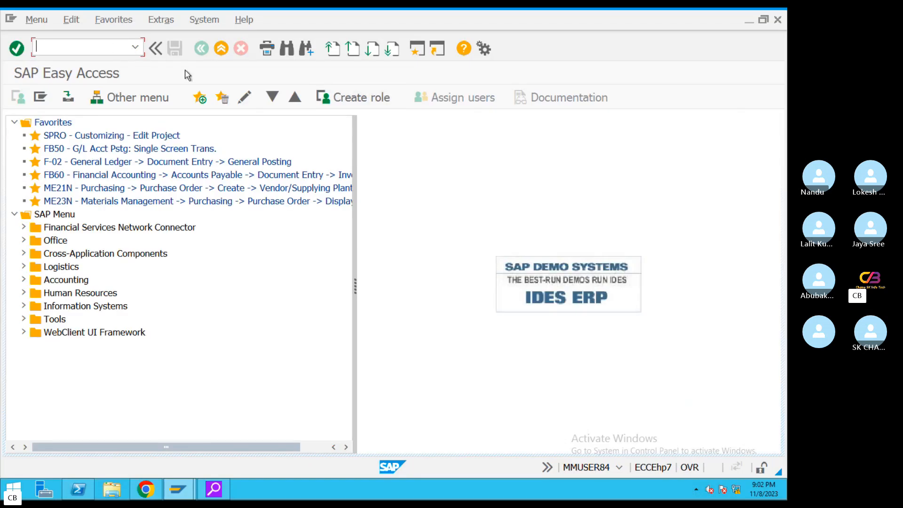
pyautogui.write('fs00')
pyautogui.press('Return')
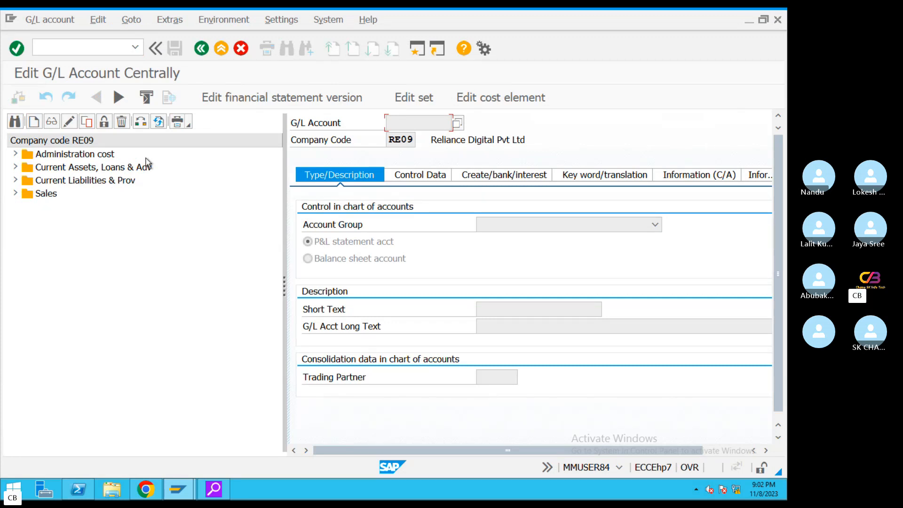
# Change the account list's company code to TA08 and expand its Current Assets, Loans & Adv group.
pyautogui.click(16, 167)
pyautogui.click(140, 123)
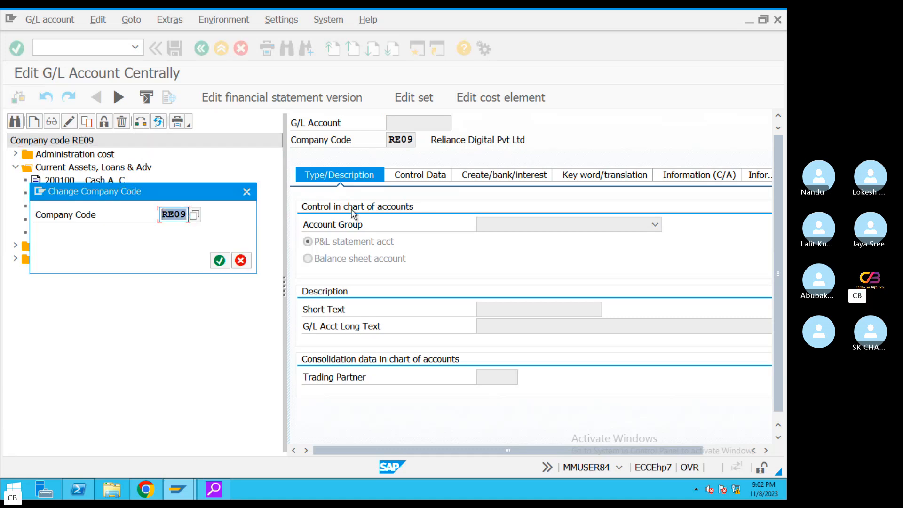
pyautogui.write('TA0')
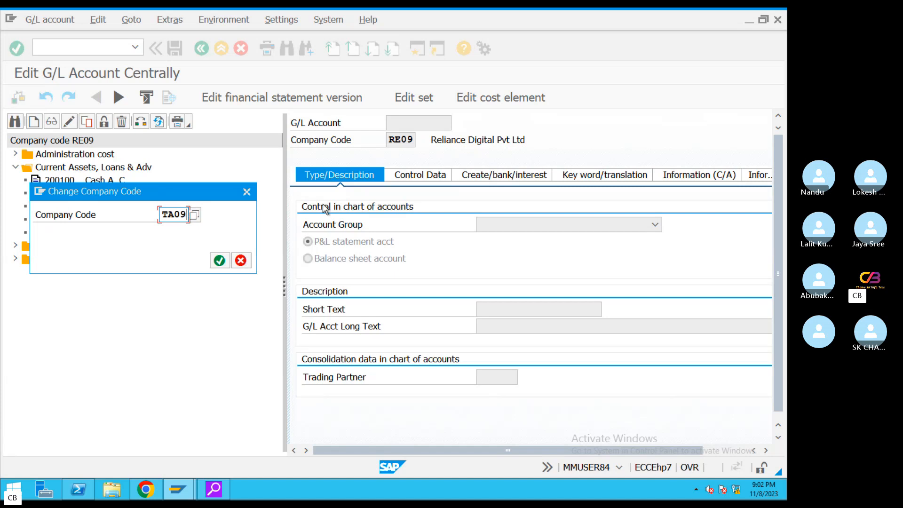
pyautogui.write('8')
pyautogui.press('Return')
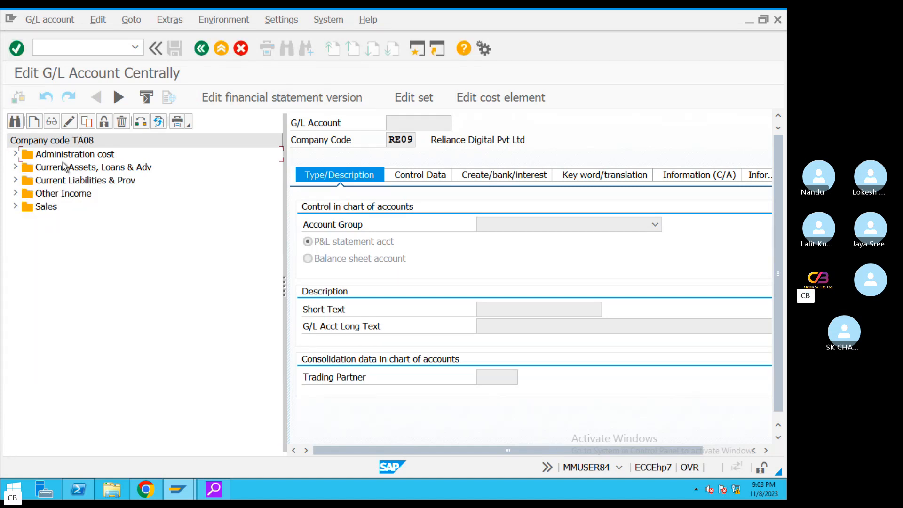
pyautogui.doubleClick(30, 168)
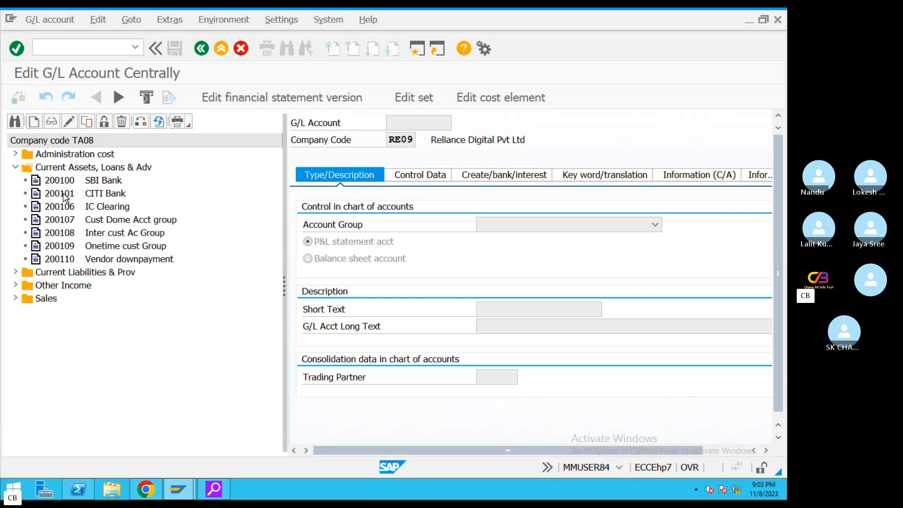
# Start creating G/L account 200111 in company code TA08.
pyautogui.click(34, 121)
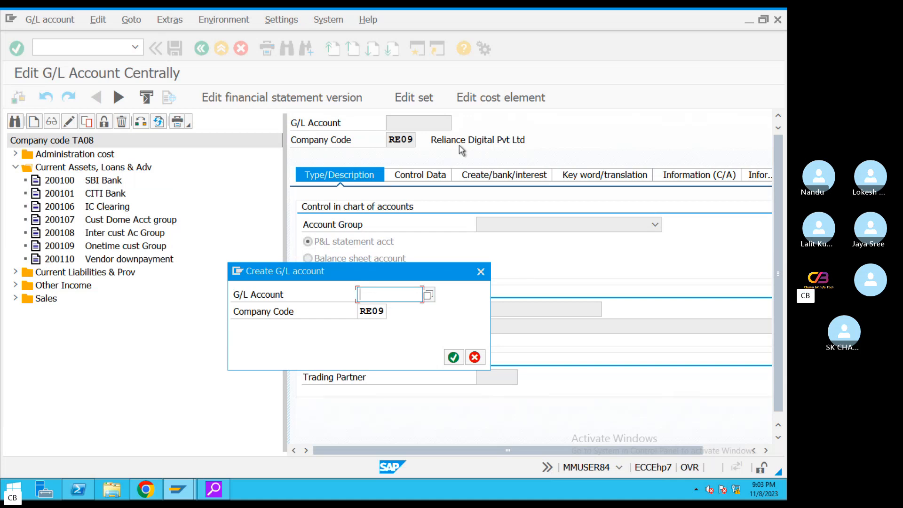
pyautogui.write('200')
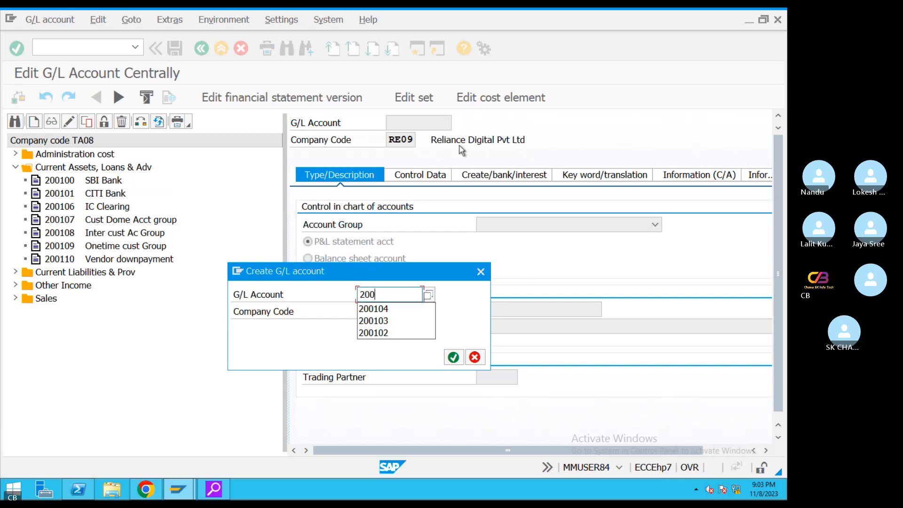
pyautogui.write('10')
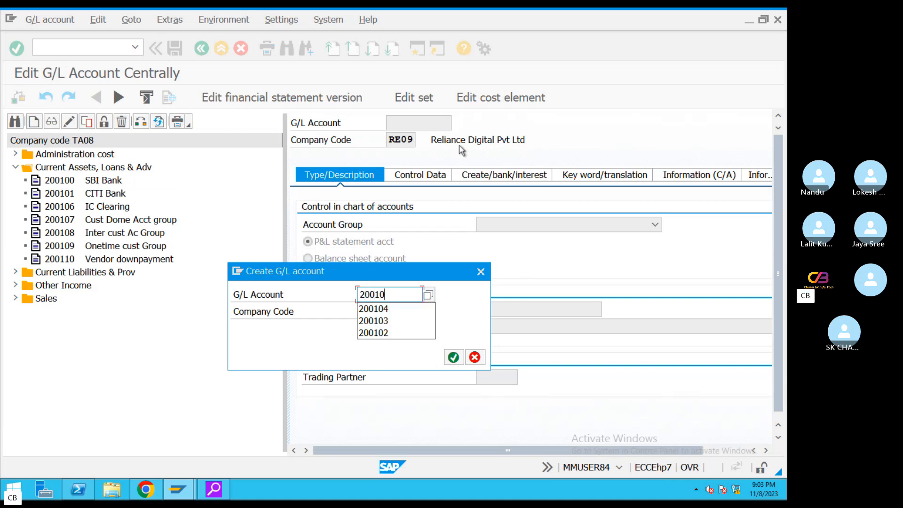
pyautogui.write('11')
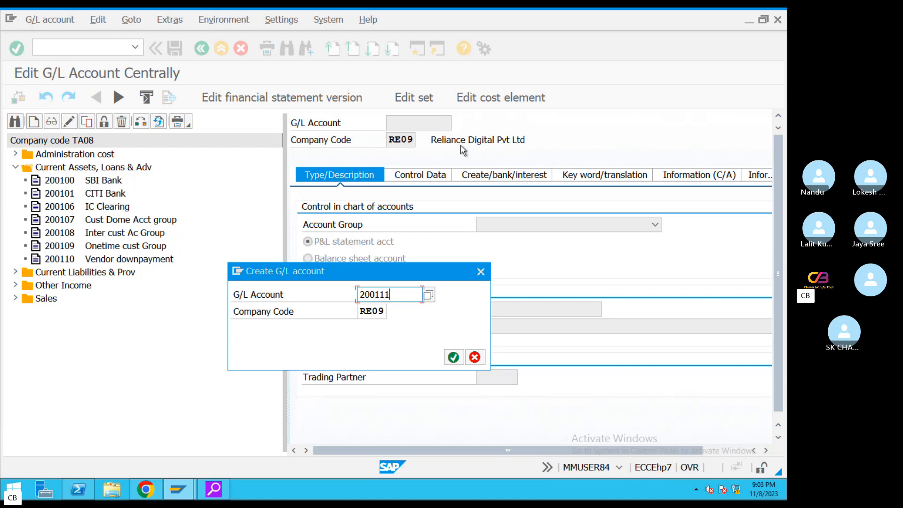
pyautogui.doubleClick(384, 311)
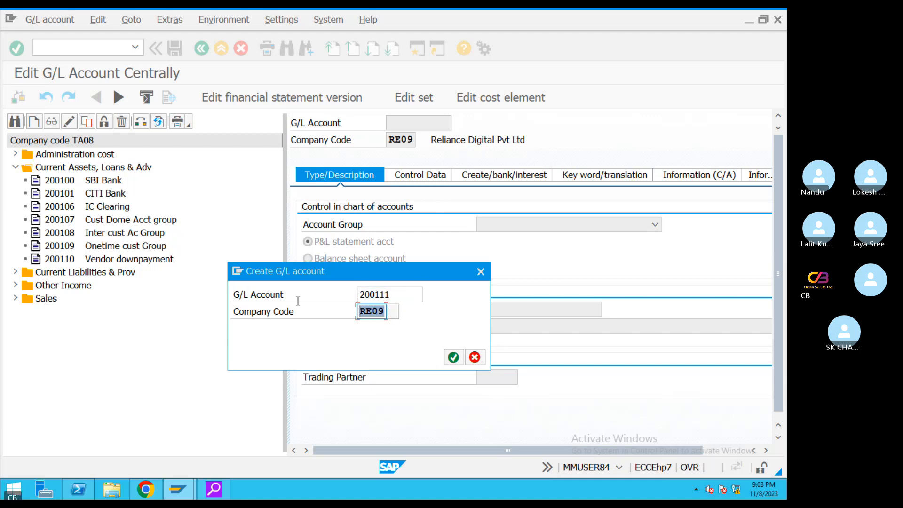
pyautogui.write('TA08')
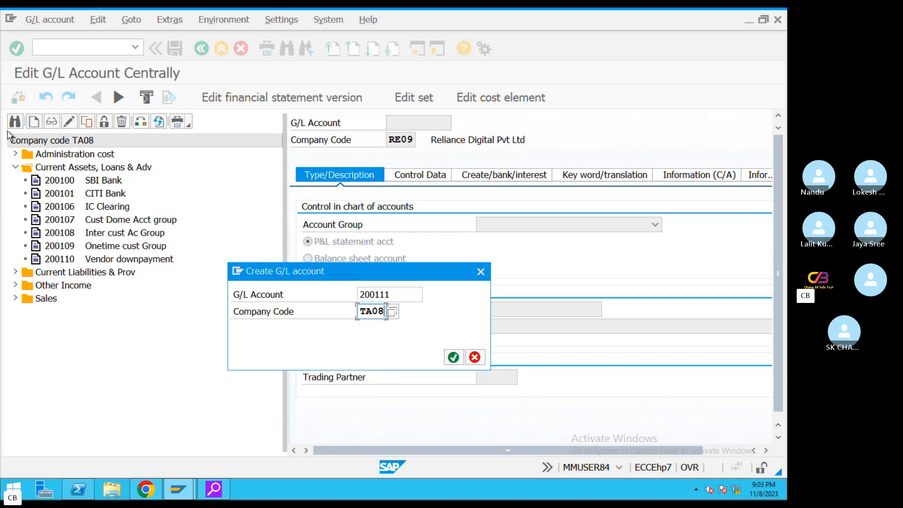
pyautogui.click(454, 357)
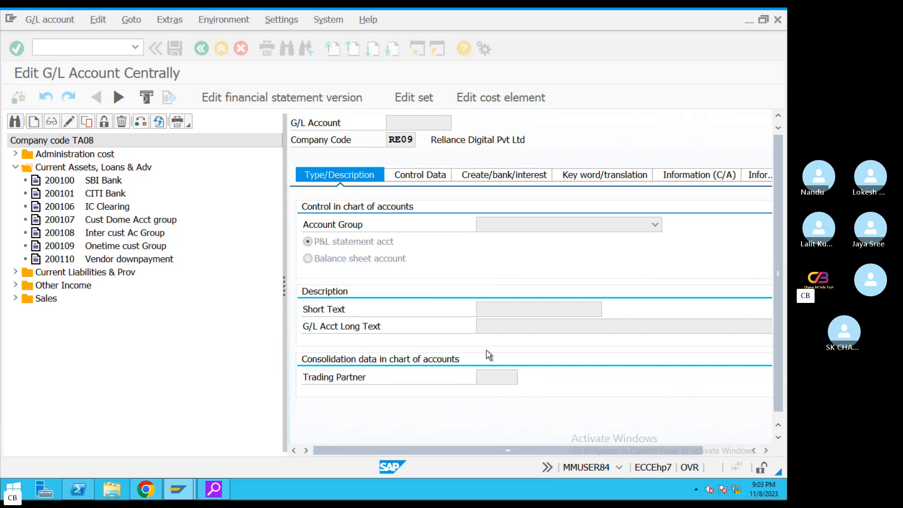
# Assign the new account to the Current Assets, Loans & Adv account group and make it a balance sheet account.
pyautogui.click(601, 225)
pyautogui.click(537, 263)
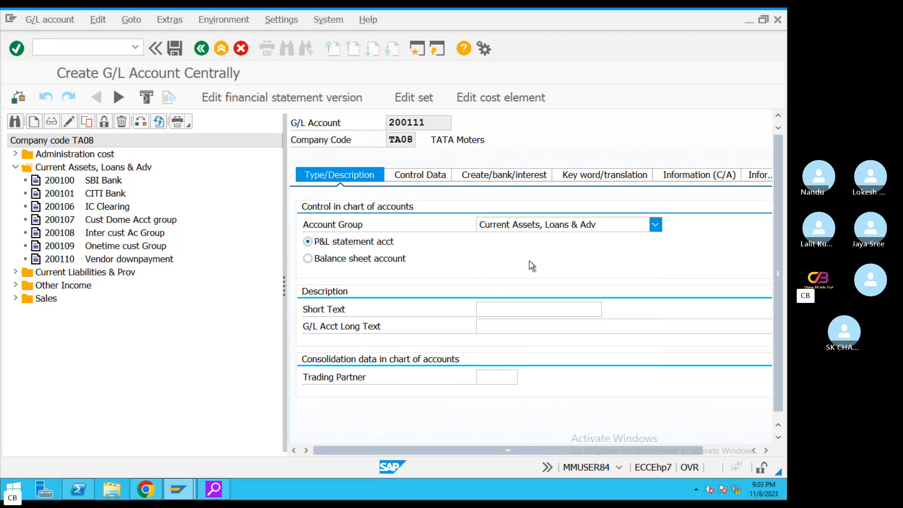
pyautogui.click(308, 259)
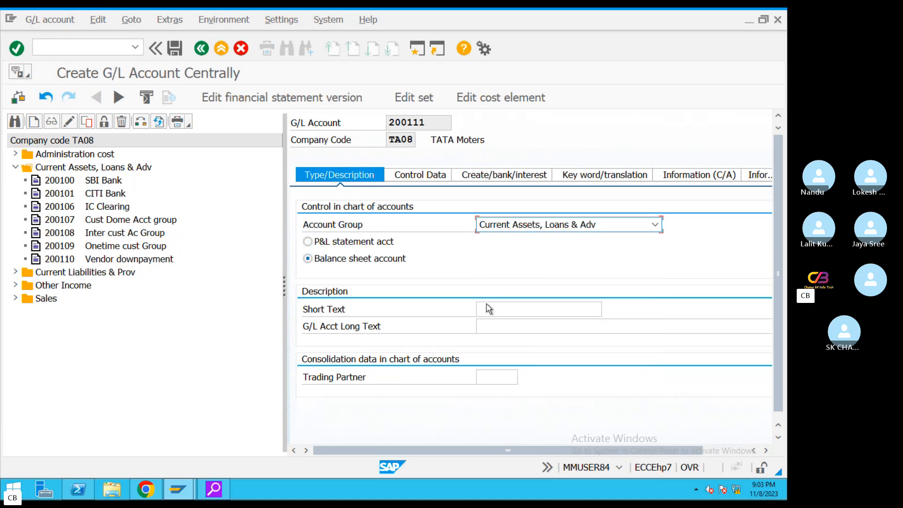
# Enter "Input CGST" as both the short text and the G/L account long text.
pyautogui.click(551, 316)
pyautogui.write('I')
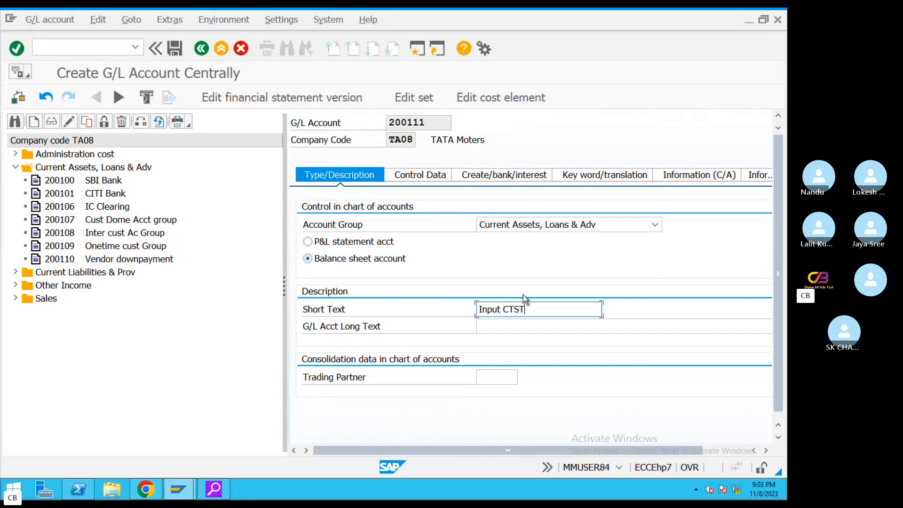
pyautogui.write('nput CT')
pyautogui.press('BackSpace')
pyautogui.write('G')
pyautogui.moveTo(528, 309); pyautogui.dragTo(436, 311)
pyautogui.hotkey('ctrl', 'c')
pyautogui.click(496, 324)
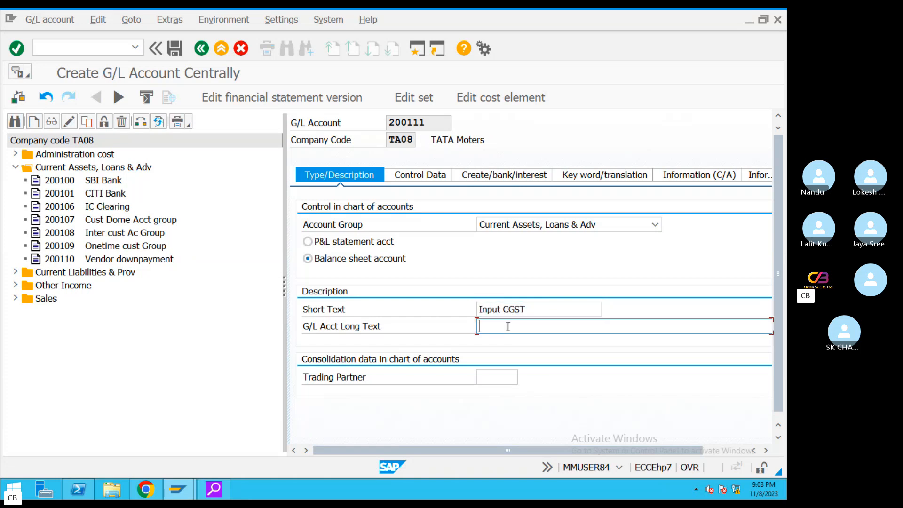
pyautogui.hotkey('ctrl', 'v')
# Restrict account 200111 to balances in local currency only in its control data.
pyautogui.click(416, 175)
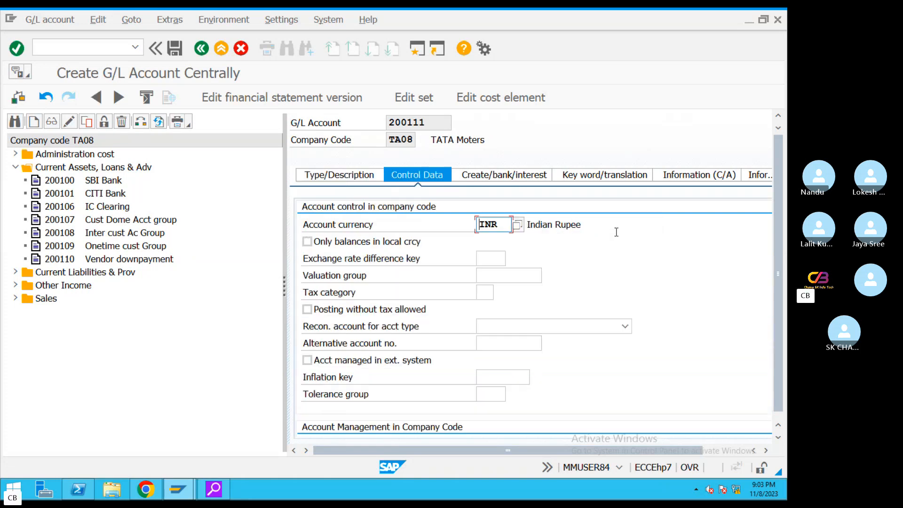
pyautogui.click(364, 245)
pyautogui.press('Tab')
pyautogui.press('Tab')
pyautogui.press('Tab')
pyautogui.press('Tab')
pyautogui.press('Tab')
pyautogui.press('Tab')
pyautogui.press('Tab')
pyautogui.press('Tab')
pyautogui.press('Tab')
pyautogui.press('Tab')
pyautogui.press('Tab')
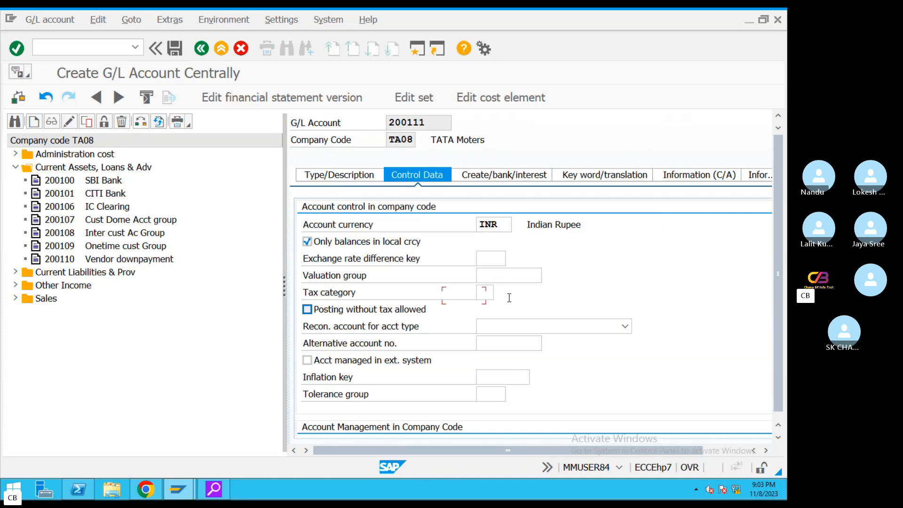
# Enable open item management and line item display, and set the sort key to 001 (Posting date).
pyautogui.scroll(-1, 462, 319)
pyautogui.click(307, 371)
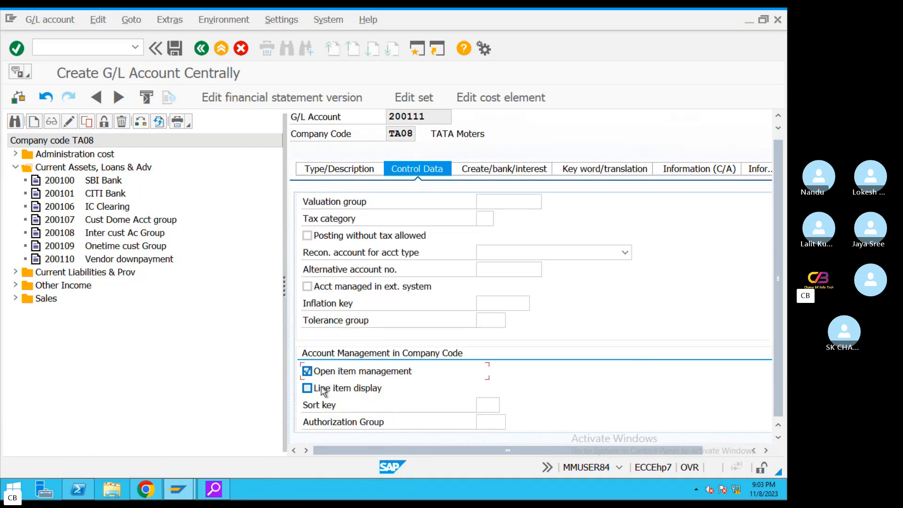
pyautogui.click(322, 389)
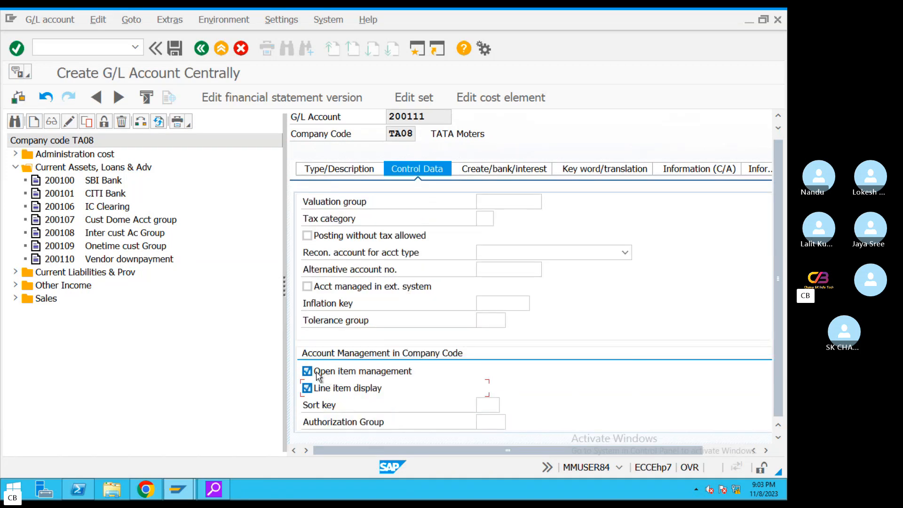
pyautogui.click(487, 405)
pyautogui.click(505, 405)
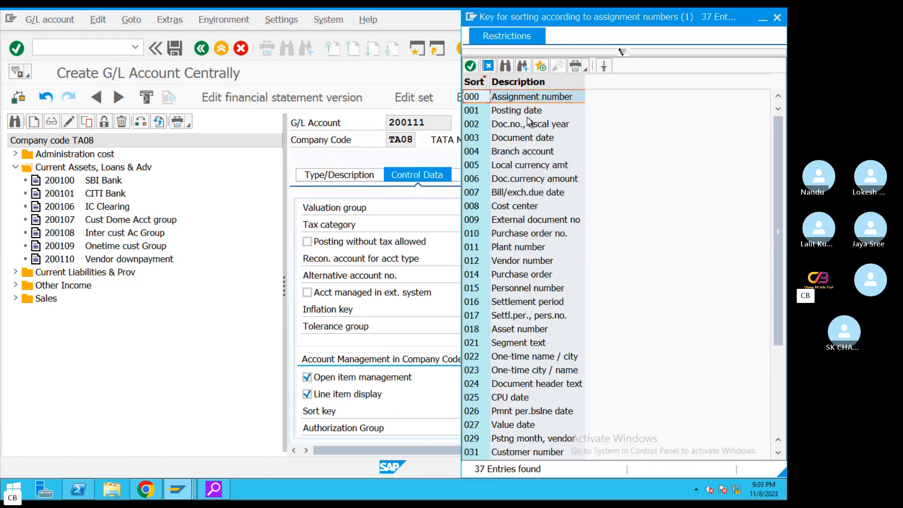
pyautogui.doubleClick(522, 109)
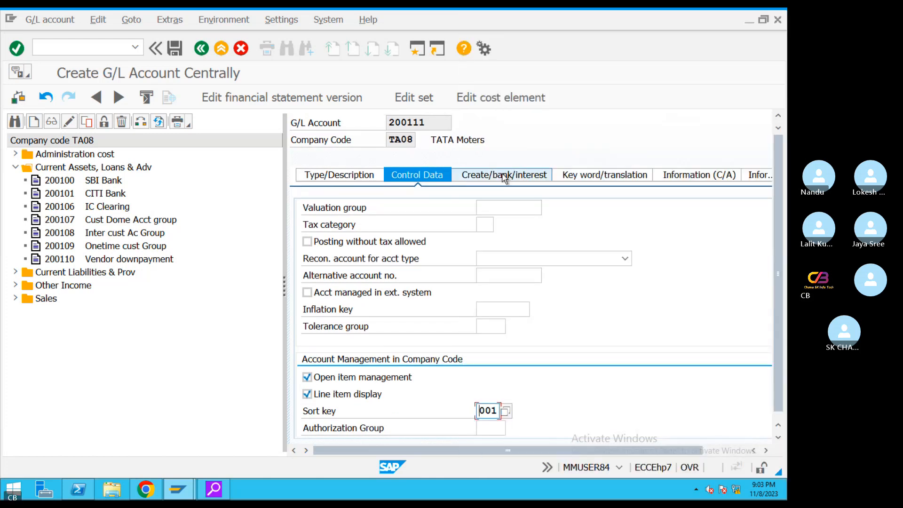
# Set the field status group to G041 (Tax office clearing accounts) and save account 200111.
pyautogui.click(522, 176)
pyautogui.click(511, 225)
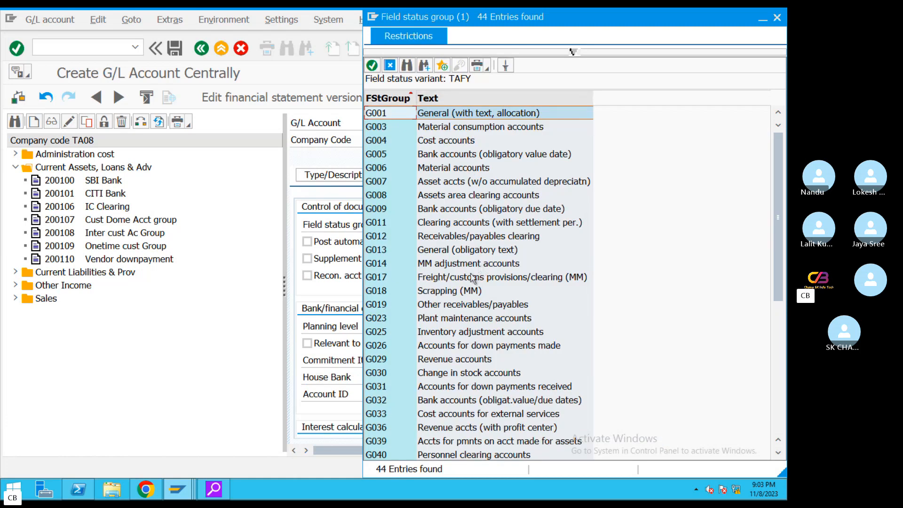
pyautogui.scroll(-1, 433, 278)
pyautogui.scroll(-5, 434, 278)
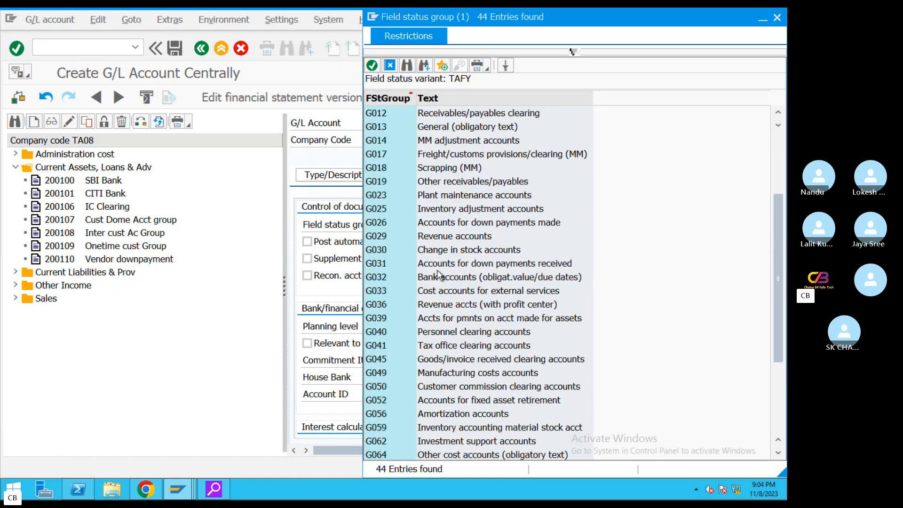
pyautogui.scroll(3, 440, 274)
pyautogui.scroll(4, 440, 274)
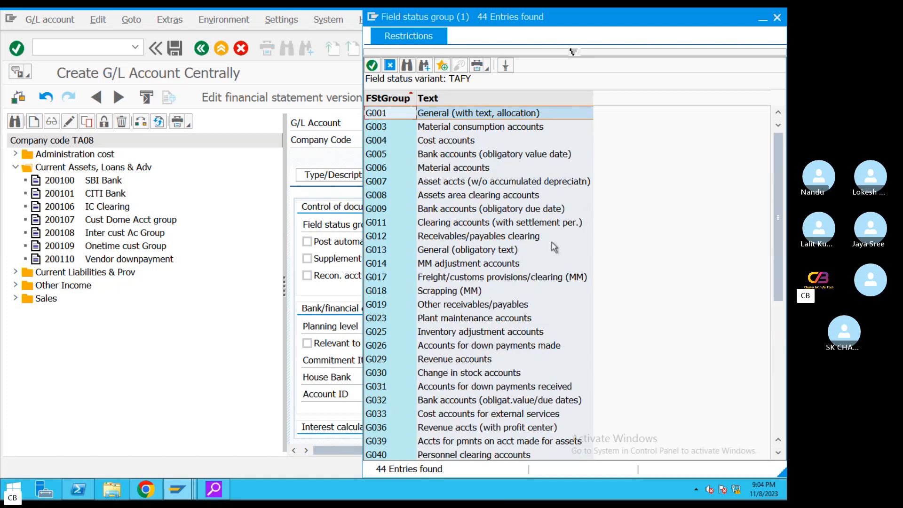
pyautogui.hotkey('ctrl', 'f')
pyautogui.write('Ta')
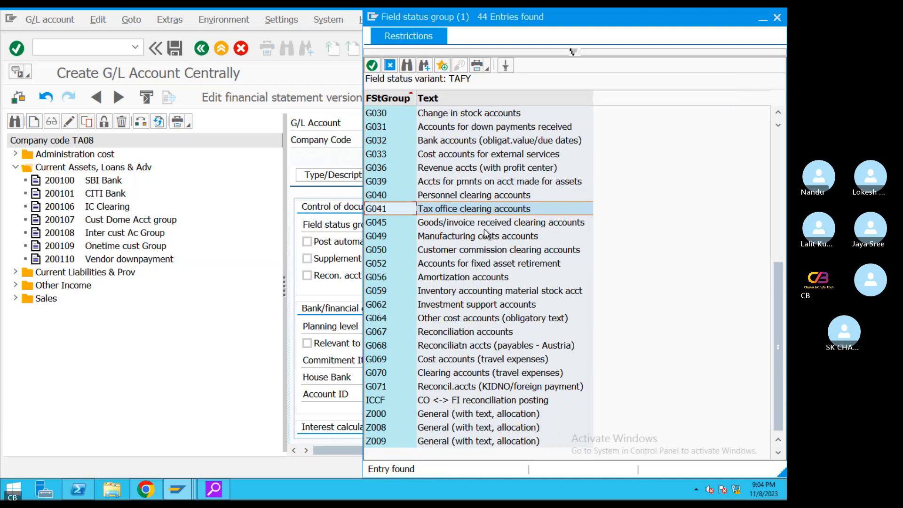
pyautogui.doubleClick(555, 207)
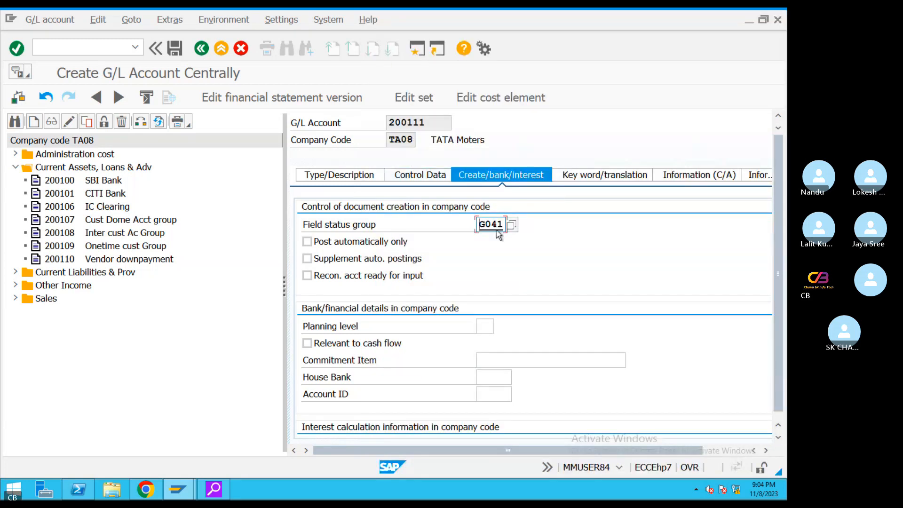
pyautogui.click(175, 49)
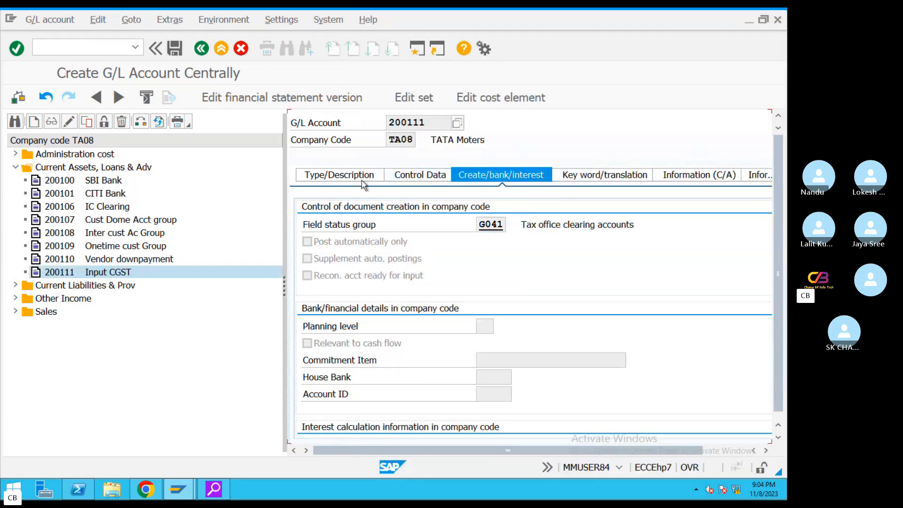
# Copy G/L account 200111 to a new account 200112 in company code TA08 and save it.
pyautogui.rightClick(117, 276)
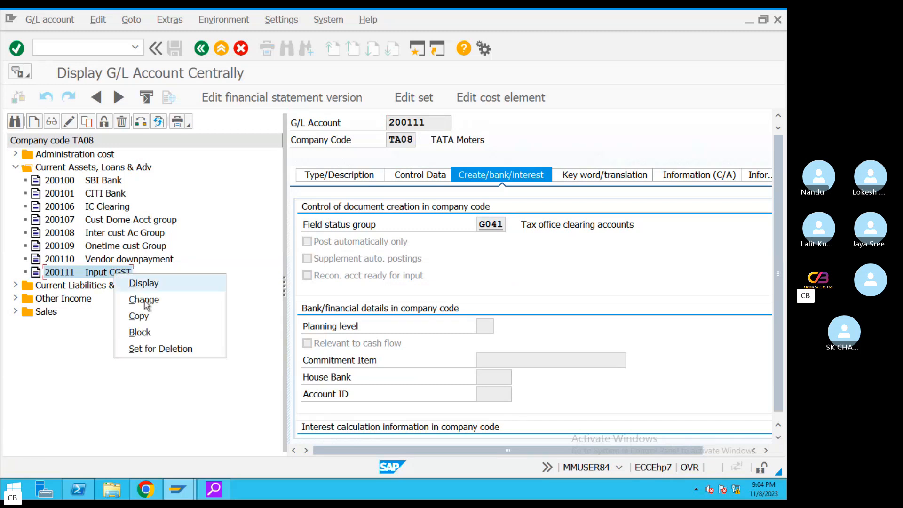
pyautogui.click(144, 317)
pyautogui.click(196, 248)
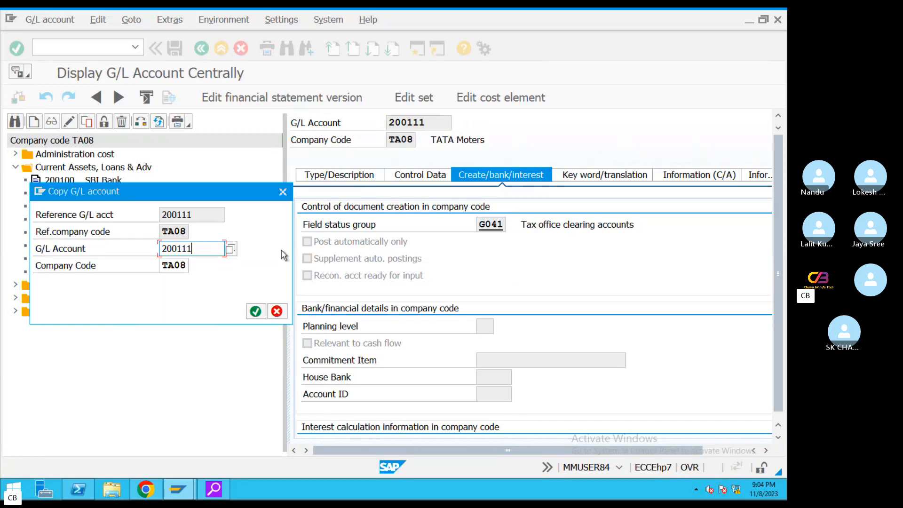
pyautogui.press('BackSpace')
pyautogui.write('2')
pyautogui.click(255, 310)
pyautogui.click(339, 176)
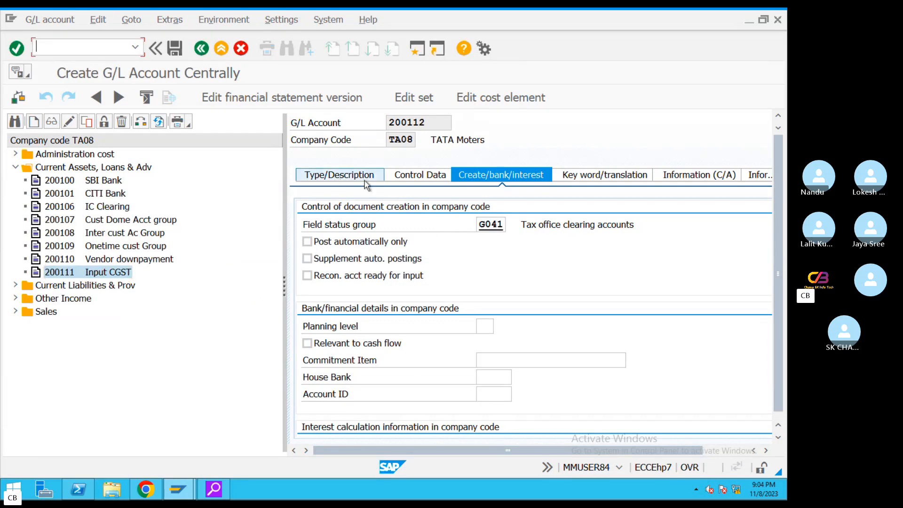
pyautogui.click(430, 184)
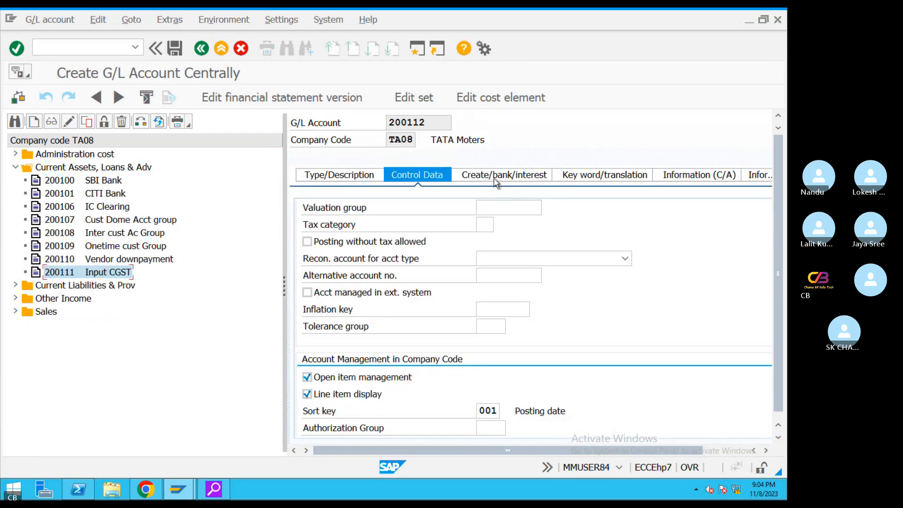
pyautogui.click(497, 181)
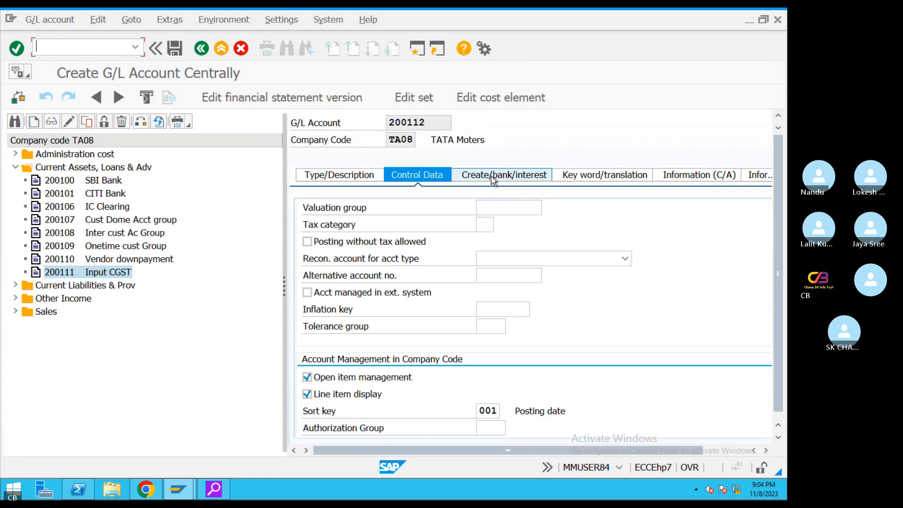
pyautogui.click(174, 48)
# Copy G/L account 200112 to a new account 200113 in company code TA08.
pyautogui.rightClick(113, 294)
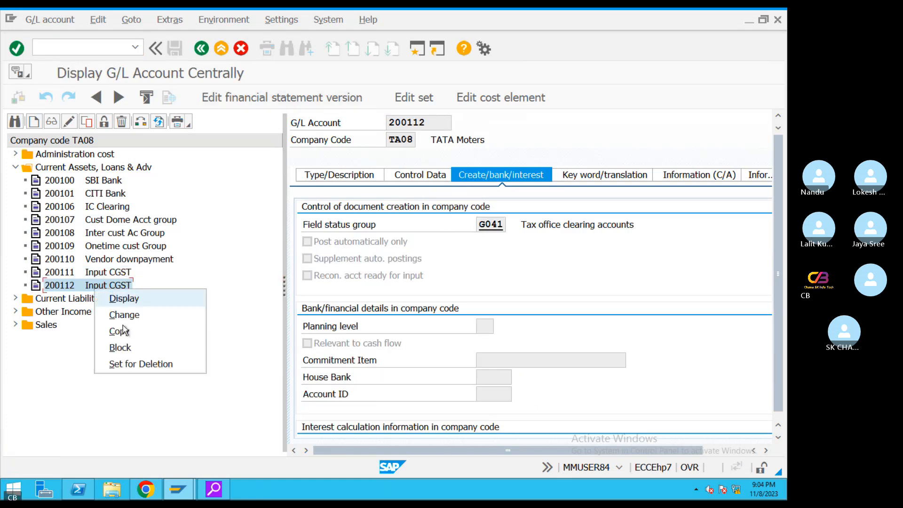
pyautogui.click(126, 334)
pyautogui.click(203, 255)
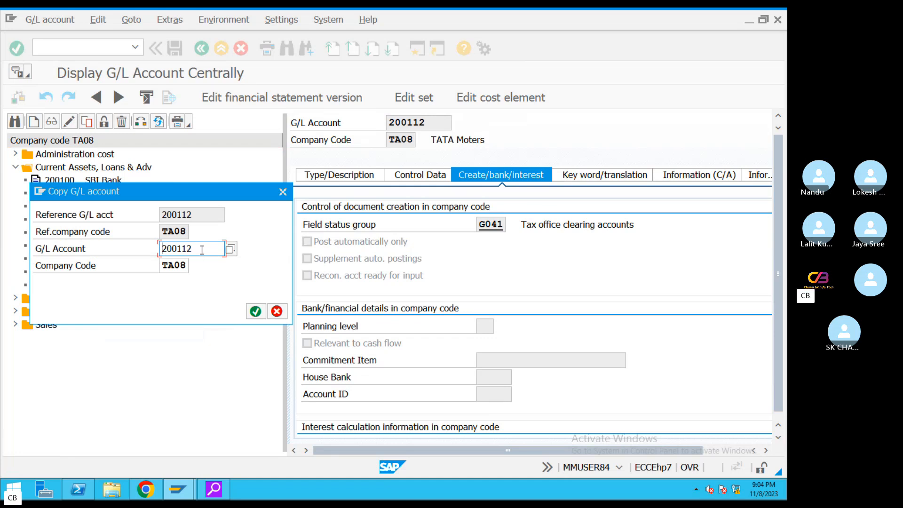
pyautogui.press('BackSpace')
pyautogui.write('3')
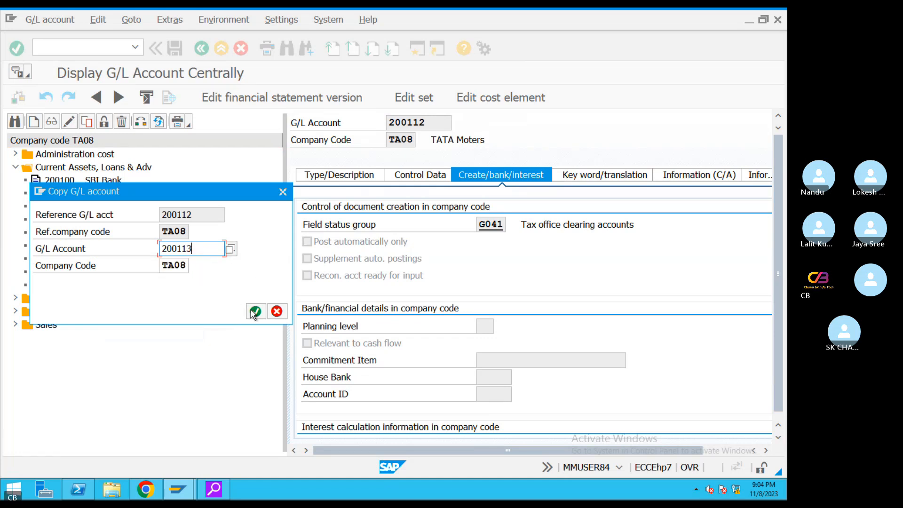
pyautogui.click(255, 311)
pyautogui.click(417, 174)
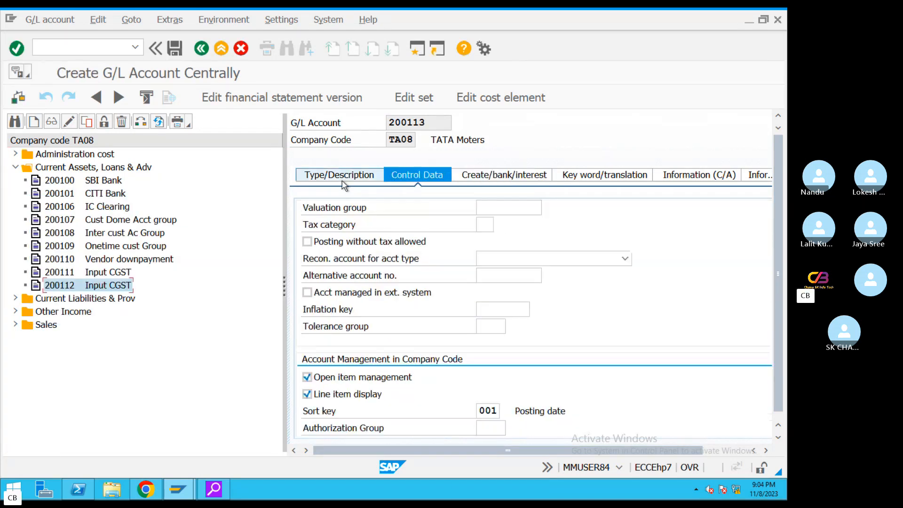
# Change the short text and long text of account 200113 to "Input SGST" and save the account.
pyautogui.click(342, 184)
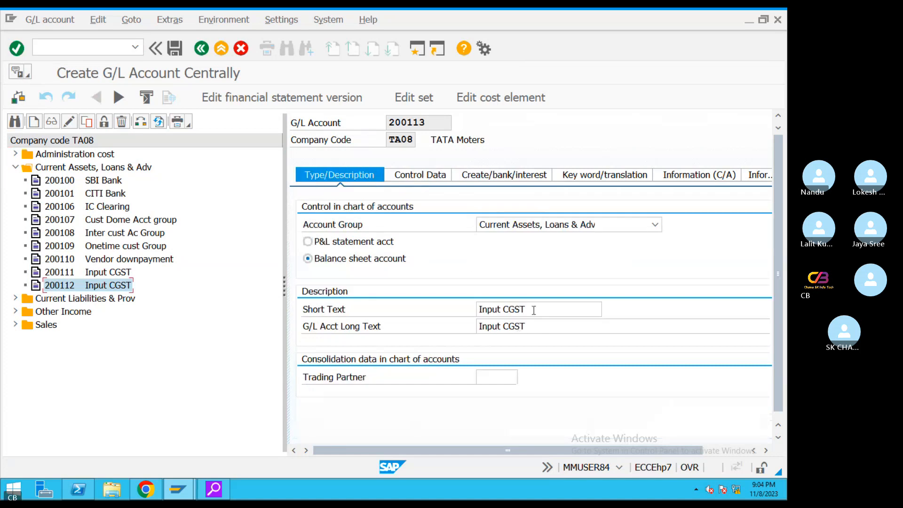
pyautogui.moveTo(539, 309); pyautogui.dragTo(503, 309)
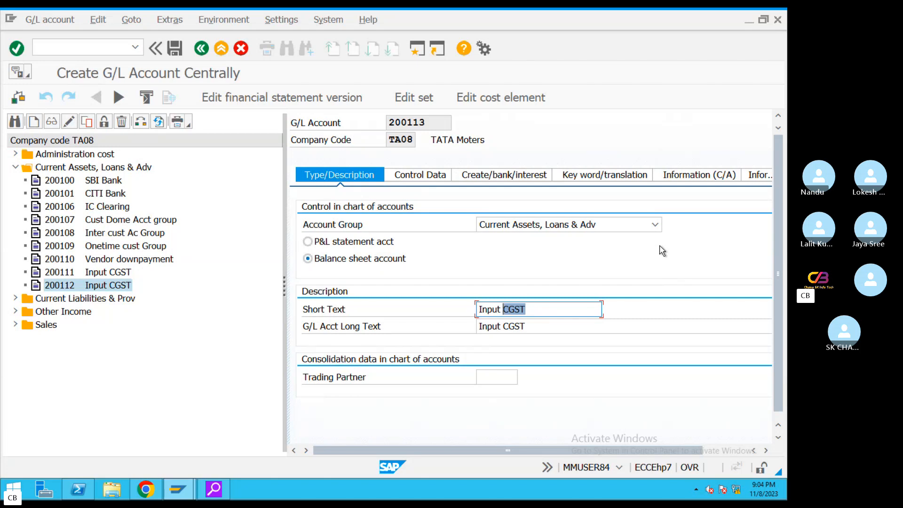
pyautogui.write('SGS')
pyautogui.moveTo(536, 326); pyautogui.dragTo(505, 325)
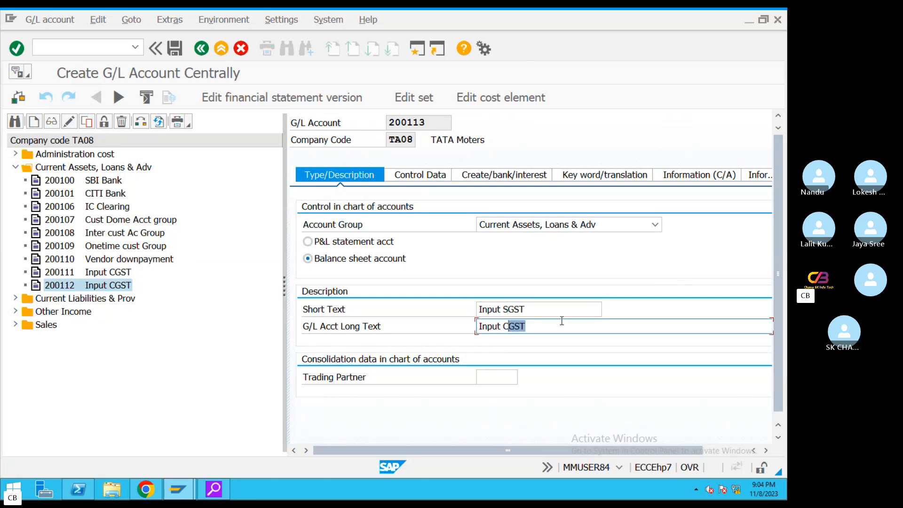
pyautogui.press('BackSpace')
pyautogui.press('BackSpace')
pyautogui.write('S')
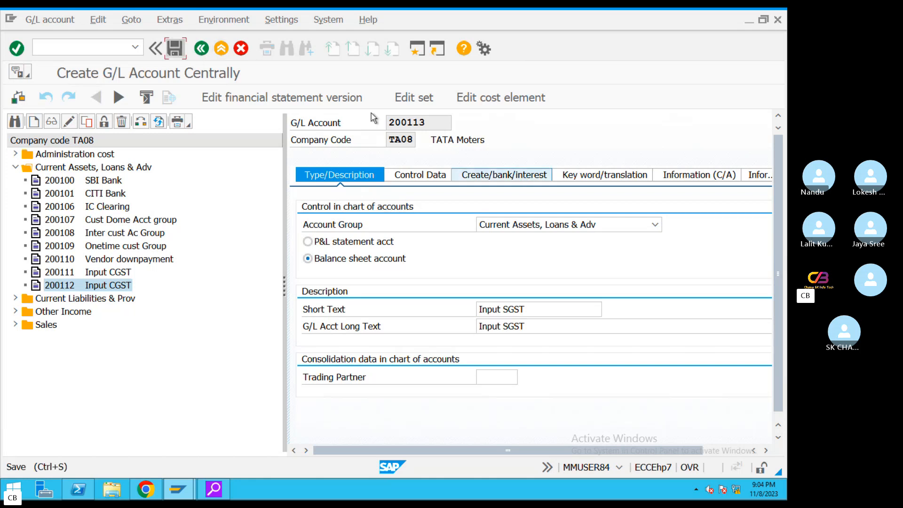
pyautogui.click(175, 48)
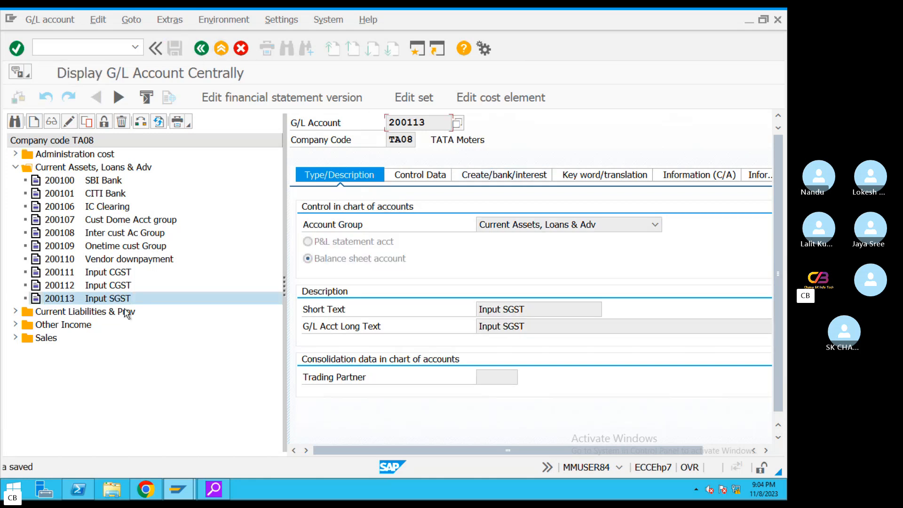
# Change account 200112's short text and long text to "Input Igst" and save the change.
pyautogui.doubleClick(114, 288)
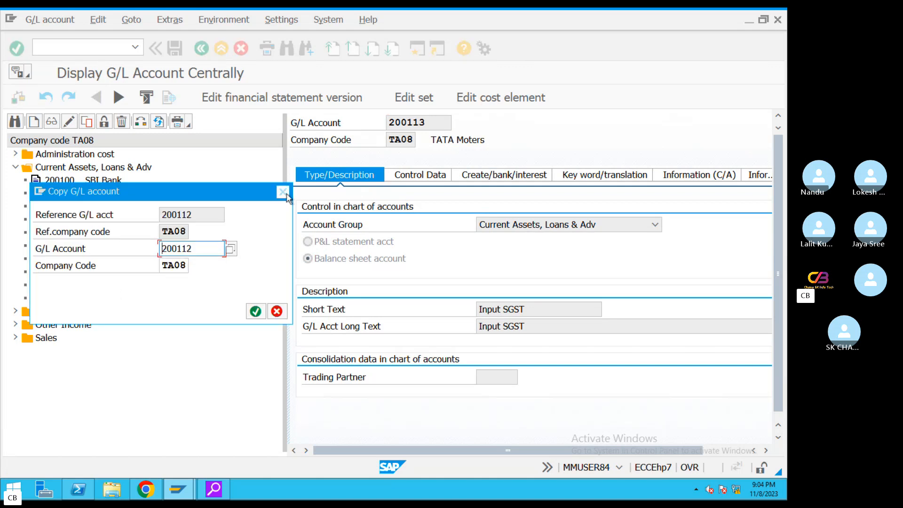
pyautogui.click(284, 193)
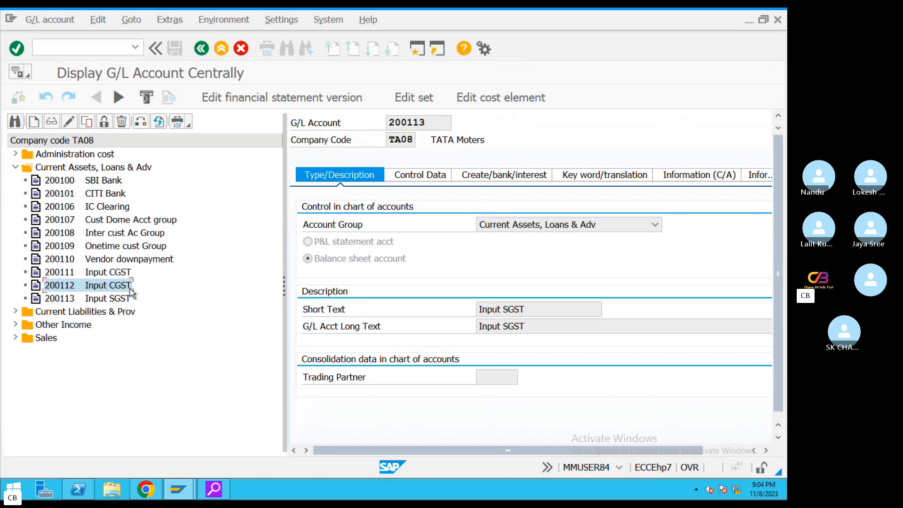
pyautogui.click(63, 122)
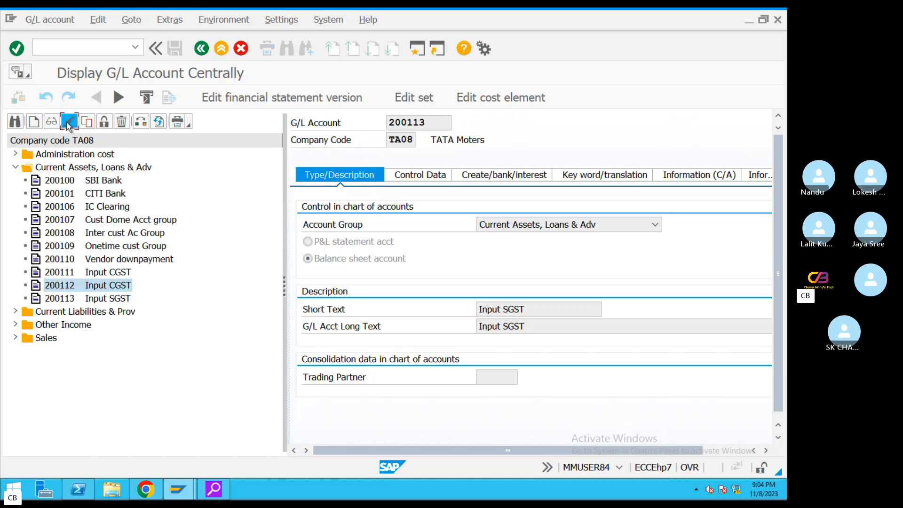
pyautogui.click(510, 309)
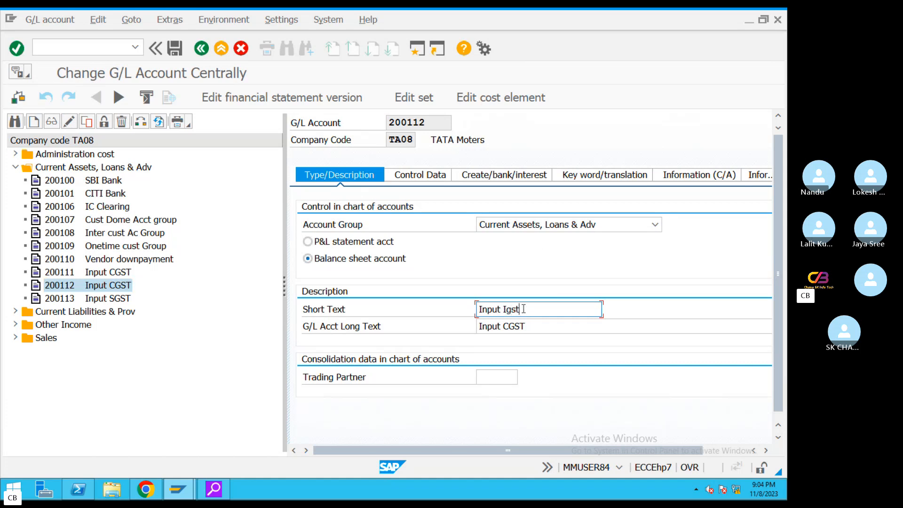
pyautogui.moveTo(523, 309); pyautogui.dragTo(403, 306)
pyautogui.hotkey('ctrl', 'c')
pyautogui.moveTo(540, 321); pyautogui.dragTo(437, 326)
pyautogui.hotkey('ctrl', 'v')
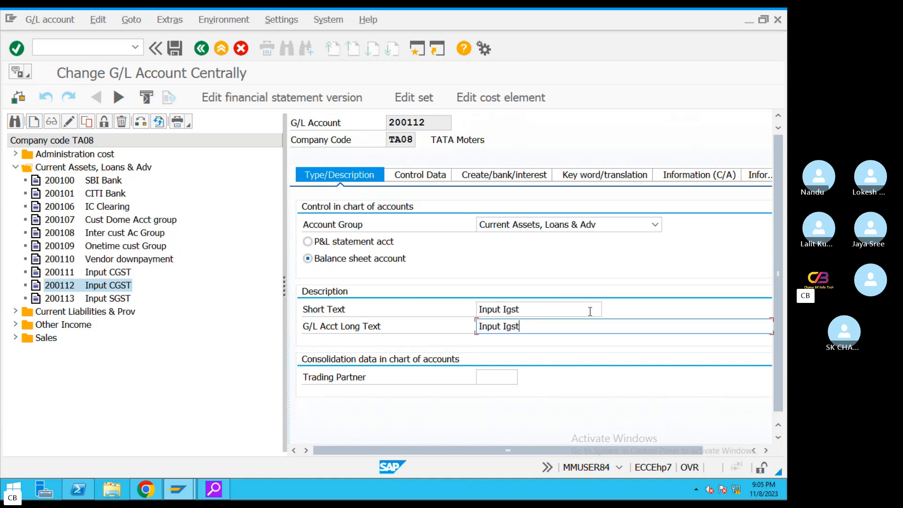
pyautogui.click(174, 48)
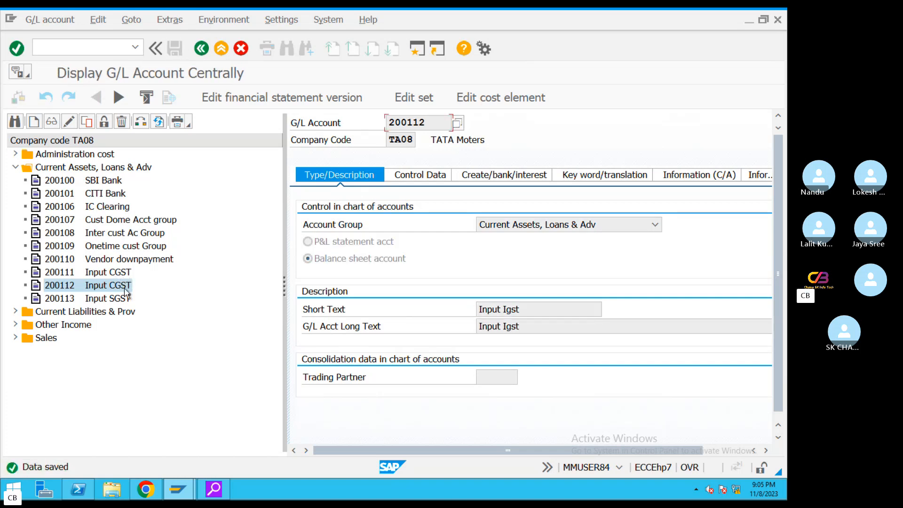
# Reopen transaction fs00 and check the input GST accounts 200111 to 200113 under Current Assets, Loans & Adv.
pyautogui.click(201, 53)
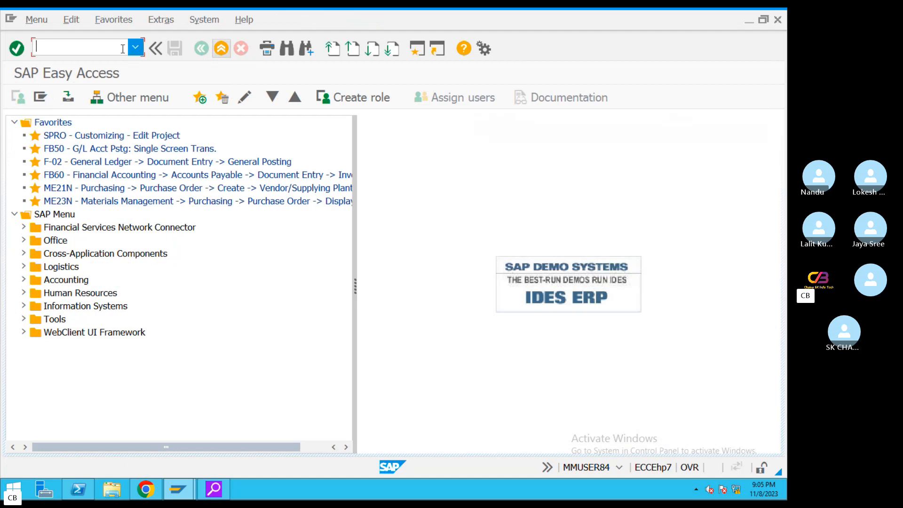
pyautogui.click(137, 47)
pyautogui.click(85, 61)
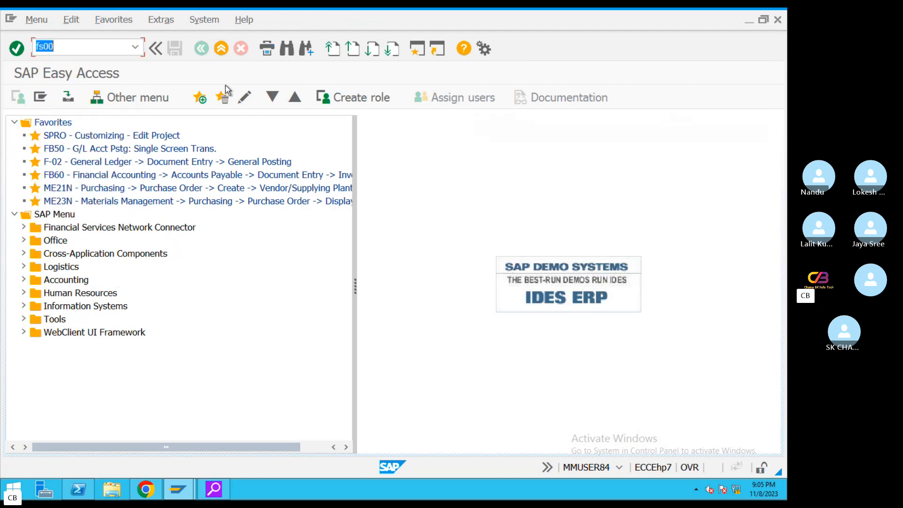
pyautogui.press('Return')
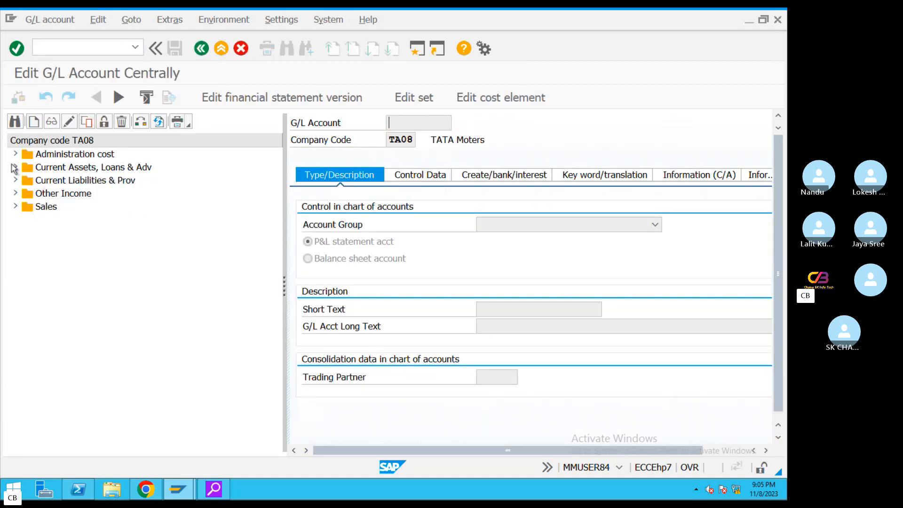
pyautogui.click(15, 169)
pyautogui.click(111, 274)
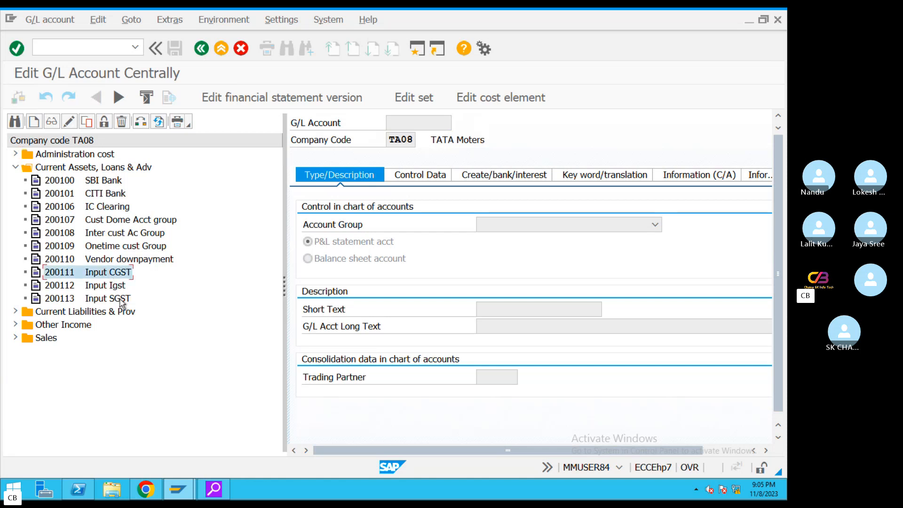
pyautogui.click(120, 300)
pyautogui.click(124, 287)
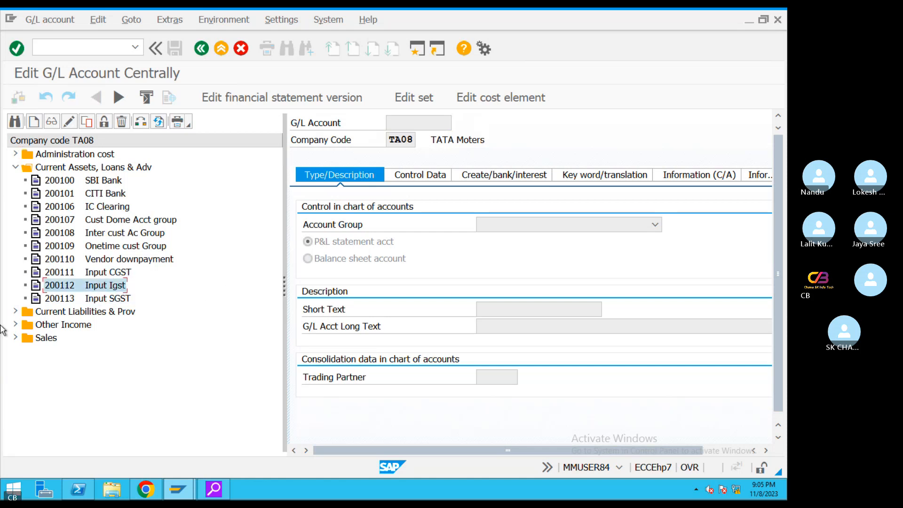
# List the Current Liabilities & Prov accounts and start creating G/L account 100505 in company code TA08.
pyautogui.click(15, 312)
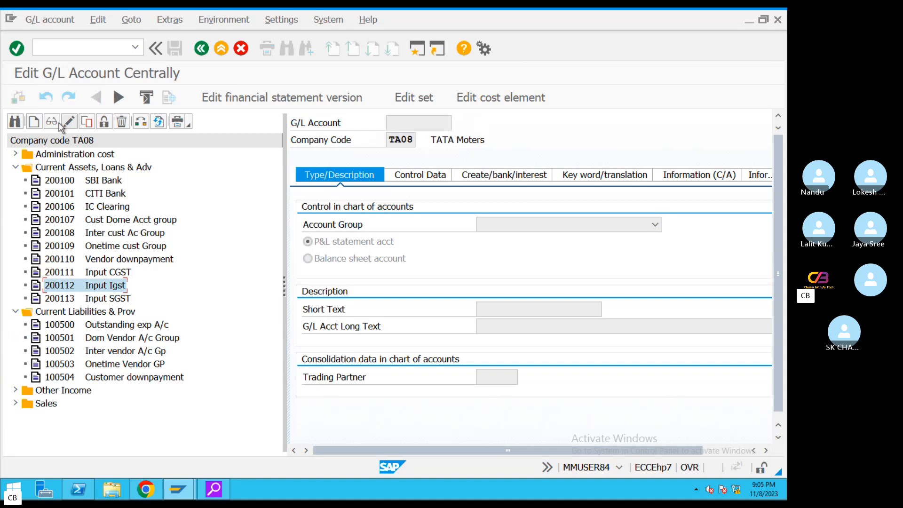
pyautogui.click(34, 121)
pyautogui.moveTo(132, 190); pyautogui.dragTo(297, 303)
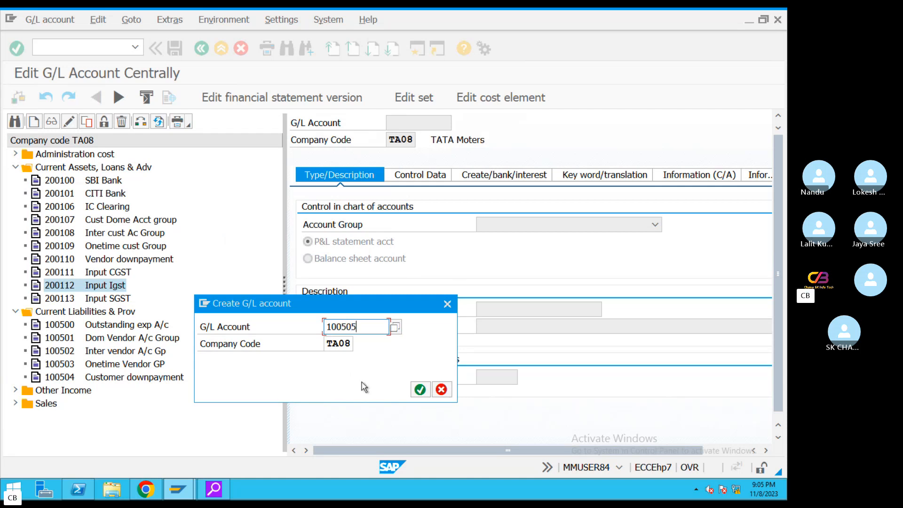
pyautogui.click(420, 390)
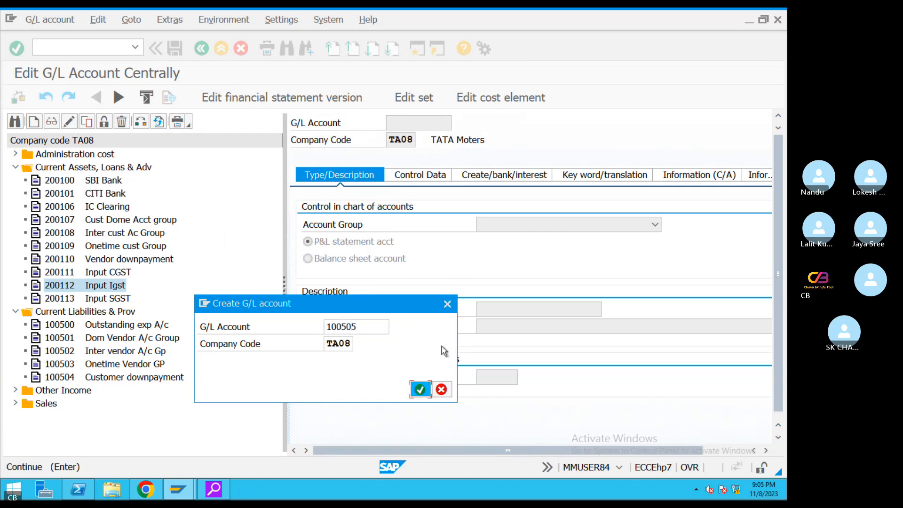
# Assign account 100505 to the Current Liabilities & Prov account group and make it a balance sheet account.
pyautogui.click(658, 228)
pyautogui.click(533, 262)
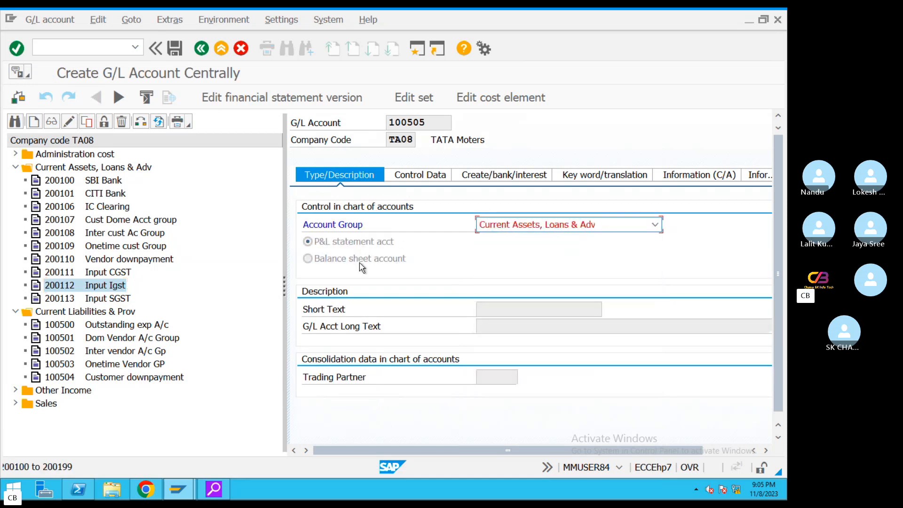
pyautogui.click(655, 225)
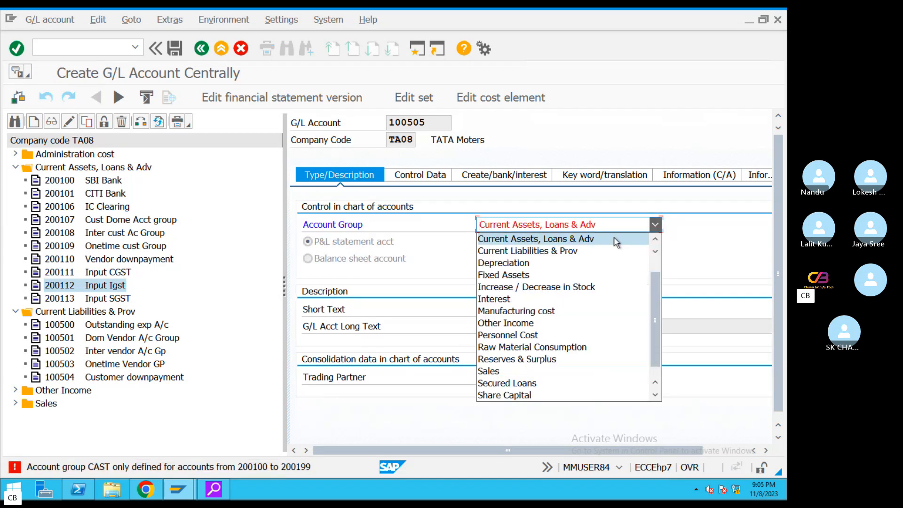
pyautogui.click(588, 251)
pyautogui.click(308, 258)
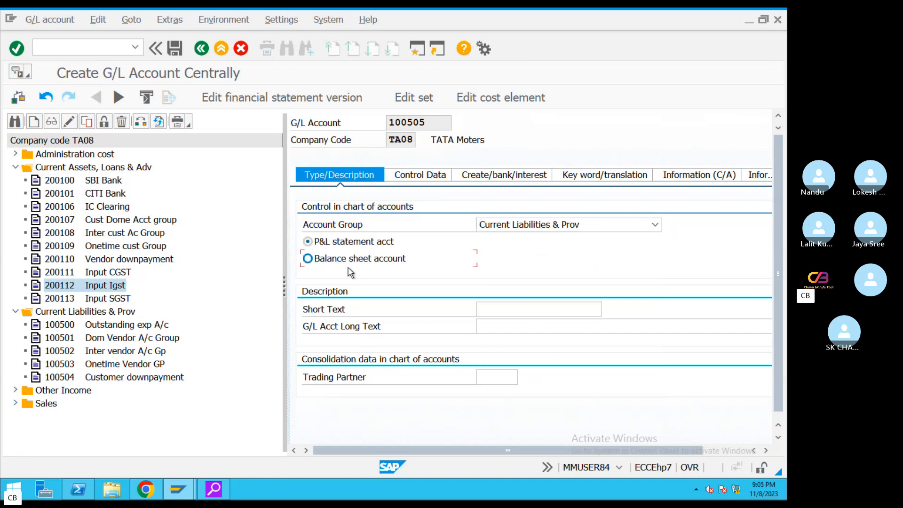
# Enter "Ouput CGST" as both the short text and the G/L account long text of account 100505.
pyautogui.click(518, 306)
pyautogui.write('Ouput CGST')
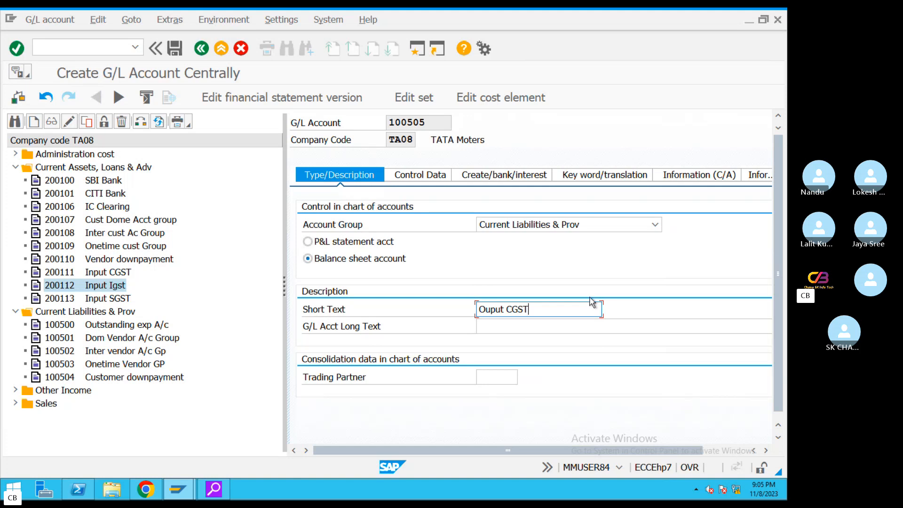
pyautogui.click(528, 327)
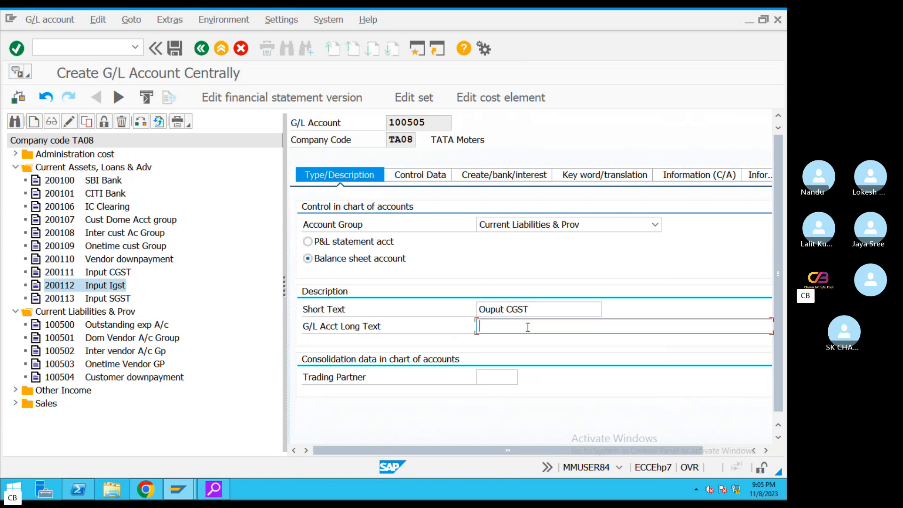
pyautogui.hotkey('ctrl', 'v')
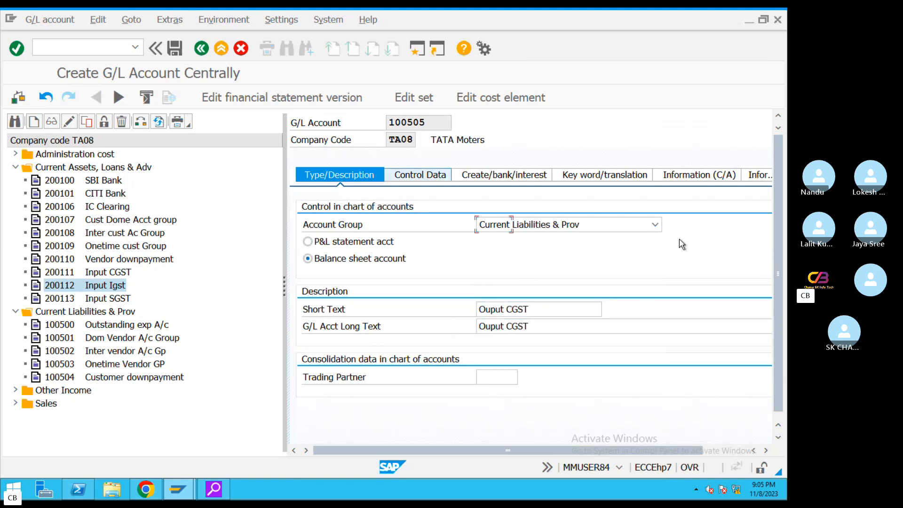
# Set account 100505 to only balances in local currency, open item management and line item display, with sort key 001.
pyautogui.click(423, 178)
pyautogui.click(306, 242)
pyautogui.press('Tab')
pyautogui.press('Tab')
pyautogui.press('Tab')
pyautogui.press('Tab')
pyautogui.press('Tab')
pyautogui.press('Tab')
pyautogui.press('Tab')
pyautogui.press('Tab')
pyautogui.press('Tab')
pyautogui.press('Tab')
pyautogui.press('Tab')
pyautogui.press('Tab')
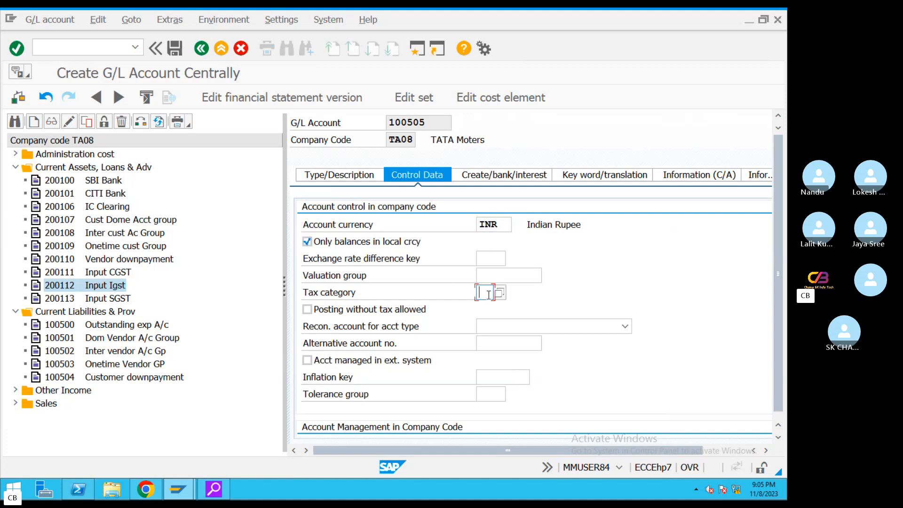
pyautogui.click(307, 387)
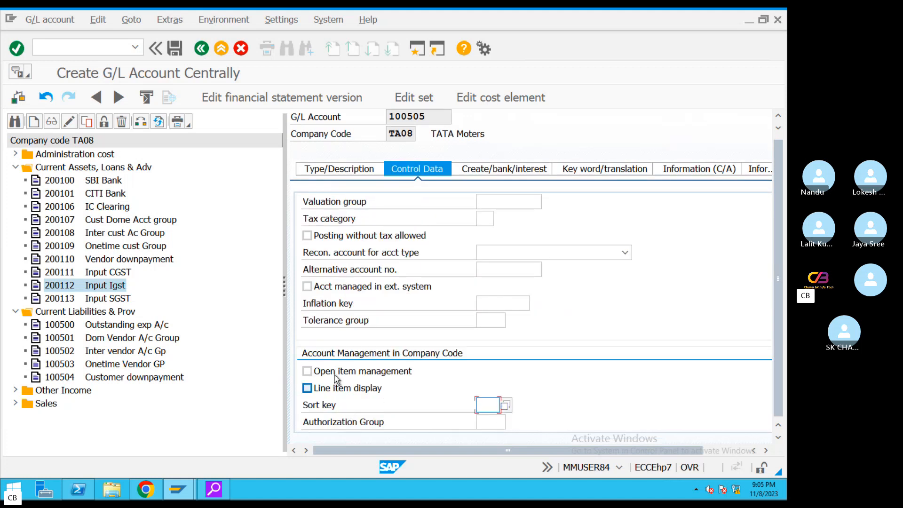
pyautogui.click(307, 371)
pyautogui.click(506, 405)
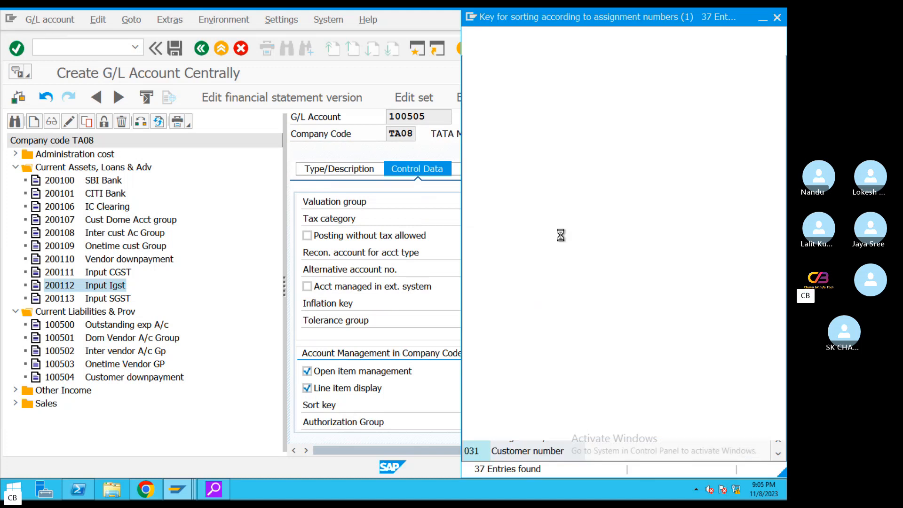
pyautogui.doubleClick(534, 111)
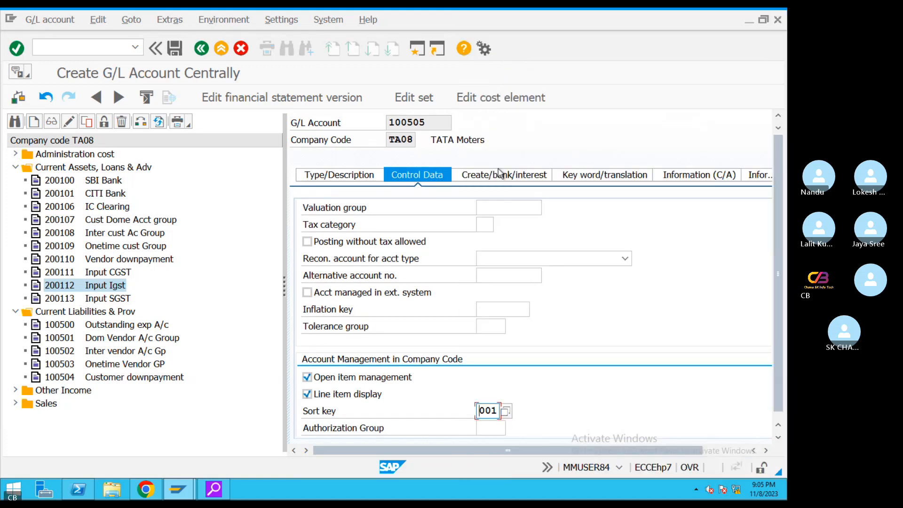
# Give account 100505 field status group G041, allow only automatic postings, and save the account.
pyautogui.click(500, 174)
pyautogui.click(492, 231)
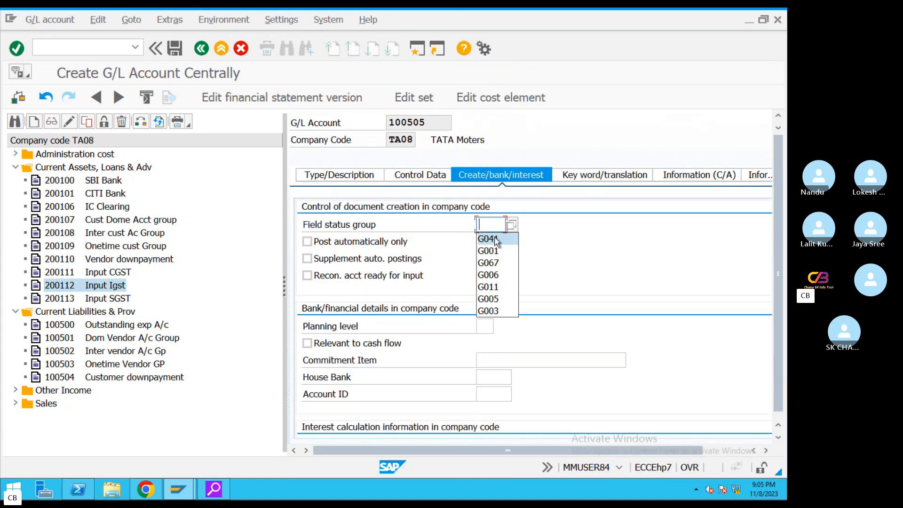
pyautogui.click(488, 297)
pyautogui.click(307, 241)
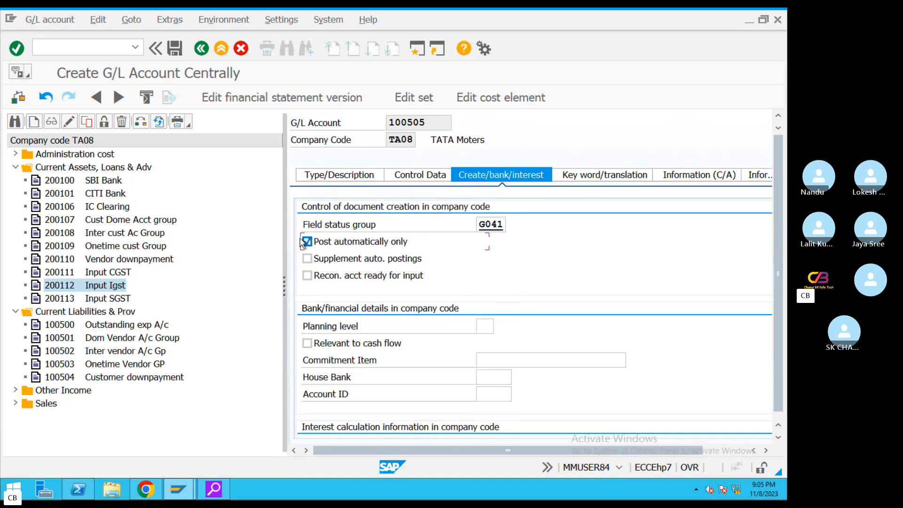
pyautogui.hotkey('ctrl', 's')
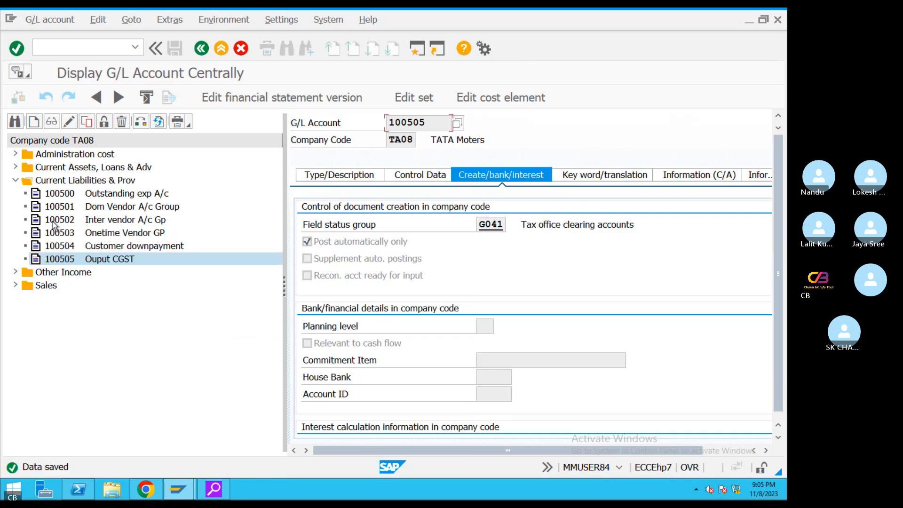
# Change input CGST account 200111 under Current Assets, Loans & Adv to post automatically only, and save it.
pyautogui.click(15, 167)
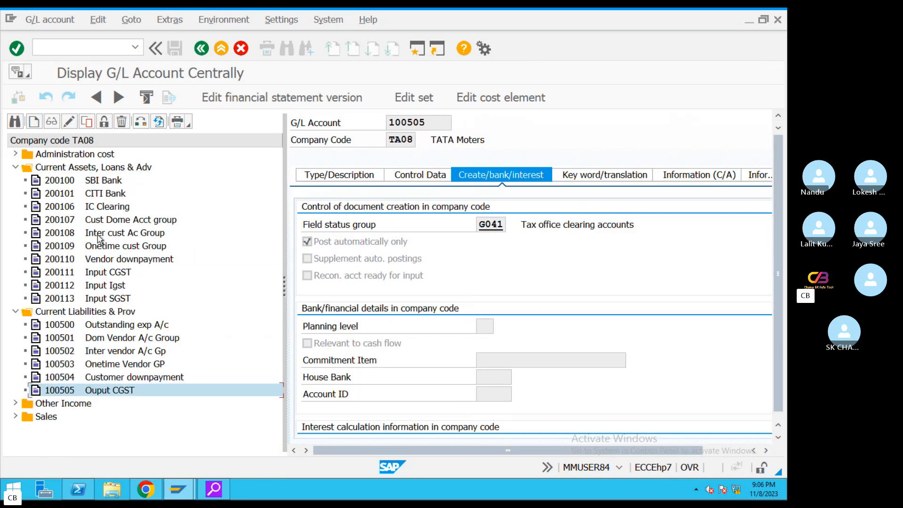
pyautogui.doubleClick(98, 273)
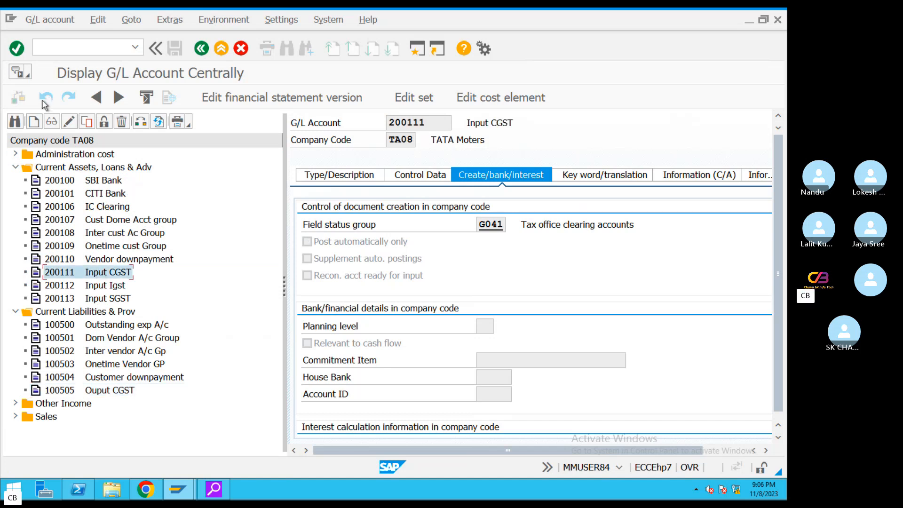
pyautogui.hotkey('ctrl', 'F1')
pyautogui.click(307, 242)
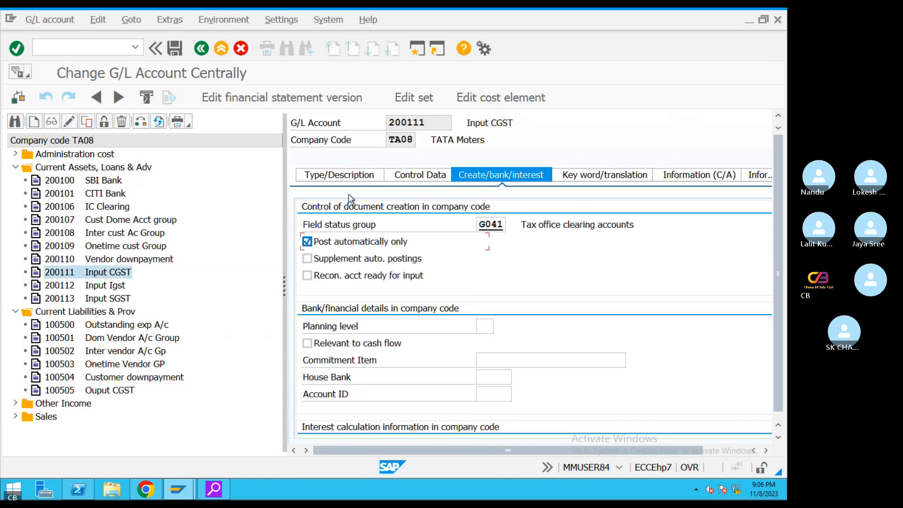
pyautogui.click(174, 48)
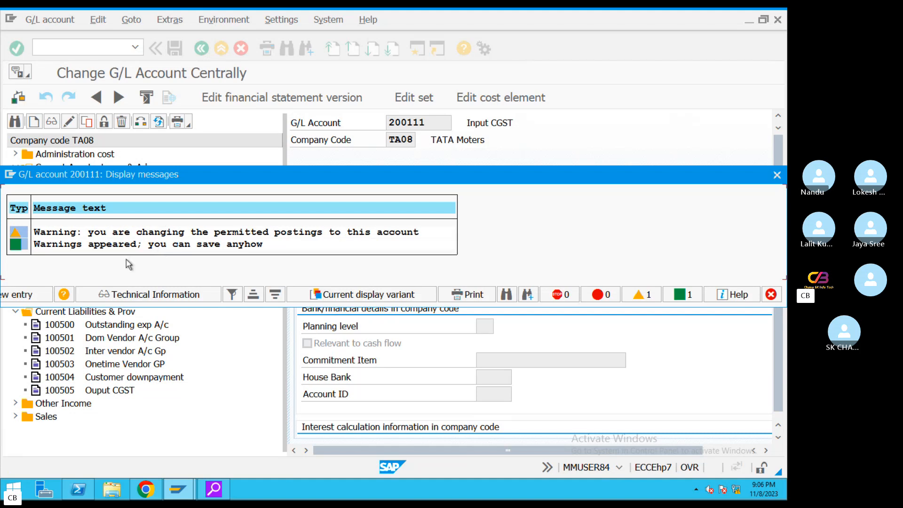
pyautogui.press('Return')
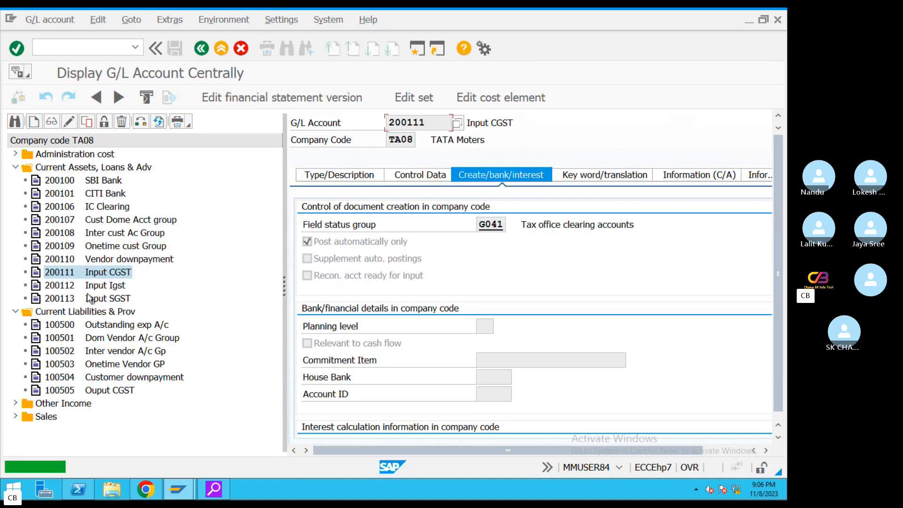
# Change input IGST account 200112 to post automatically only, and save it.
pyautogui.doubleClick(86, 285)
pyautogui.click(307, 241)
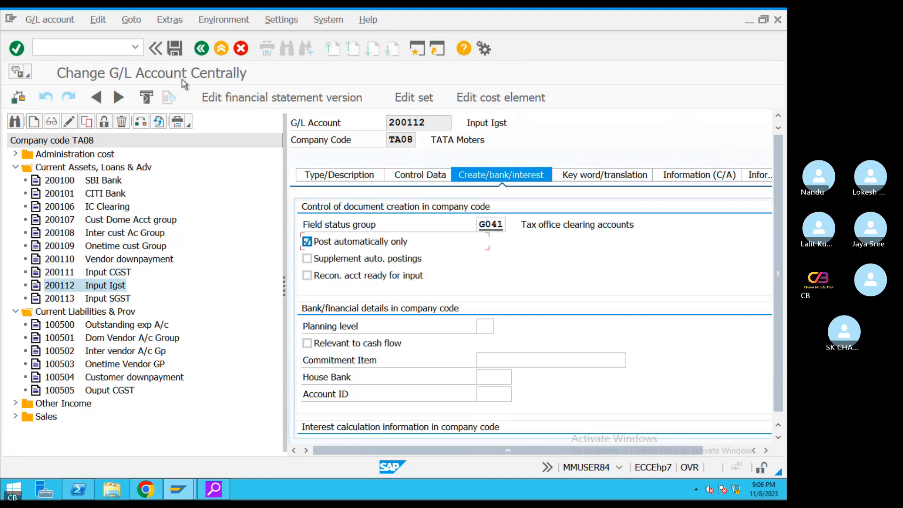
pyautogui.click(172, 50)
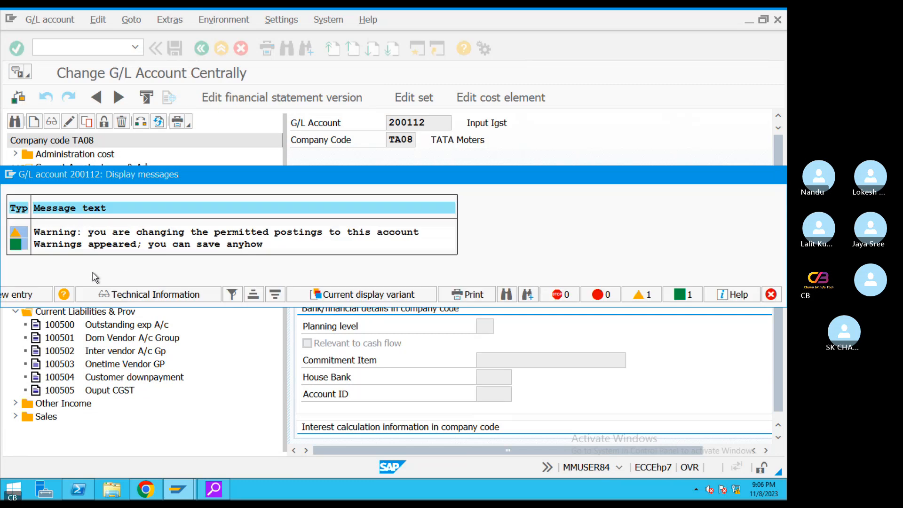
pyautogui.press('Return')
# Change input SGST account 200113 to post automatically only, and save it.
pyautogui.doubleClick(85, 299)
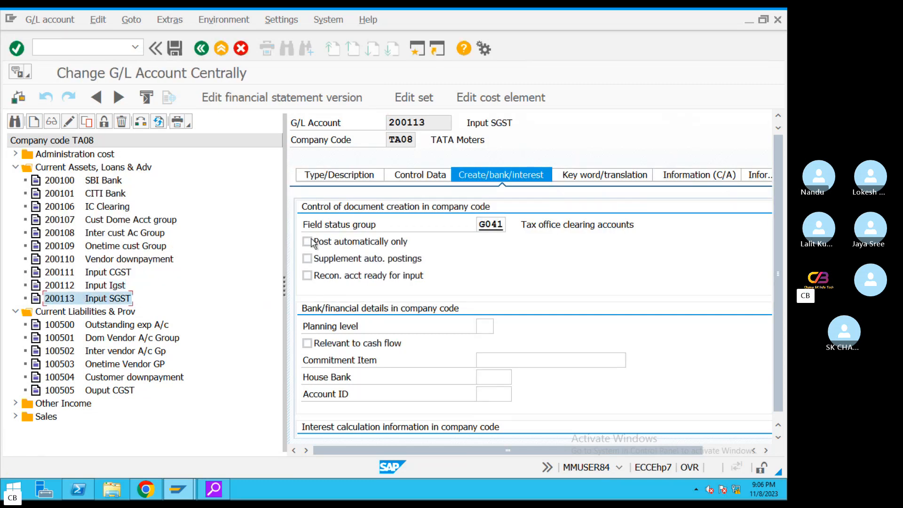
pyautogui.click(360, 248)
pyautogui.click(174, 48)
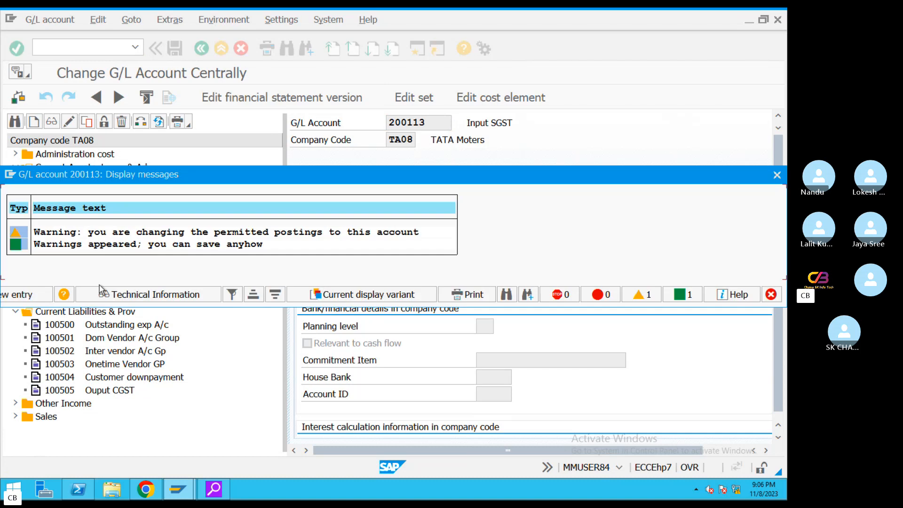
pyautogui.press('Return')
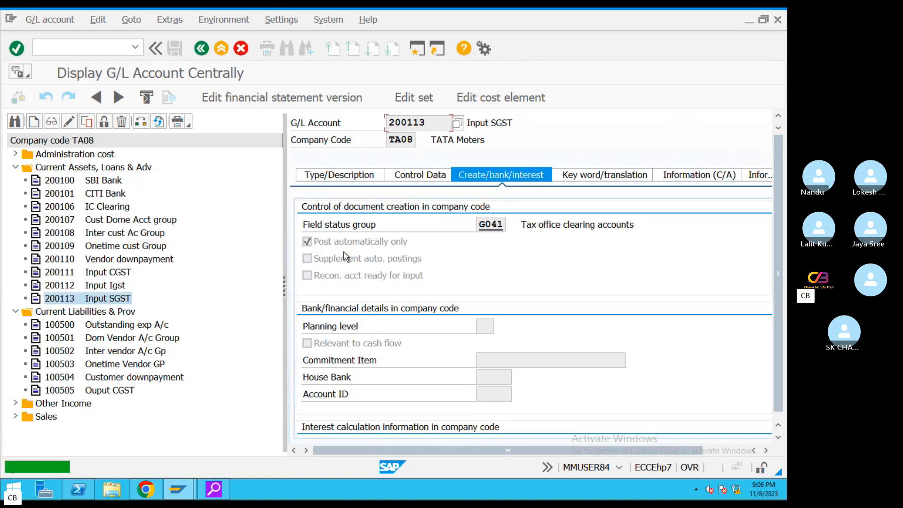
# Review the type/description, control data and create/bank/interest settings of account 200113, and leave the G/L account transaction.
pyautogui.click(329, 176)
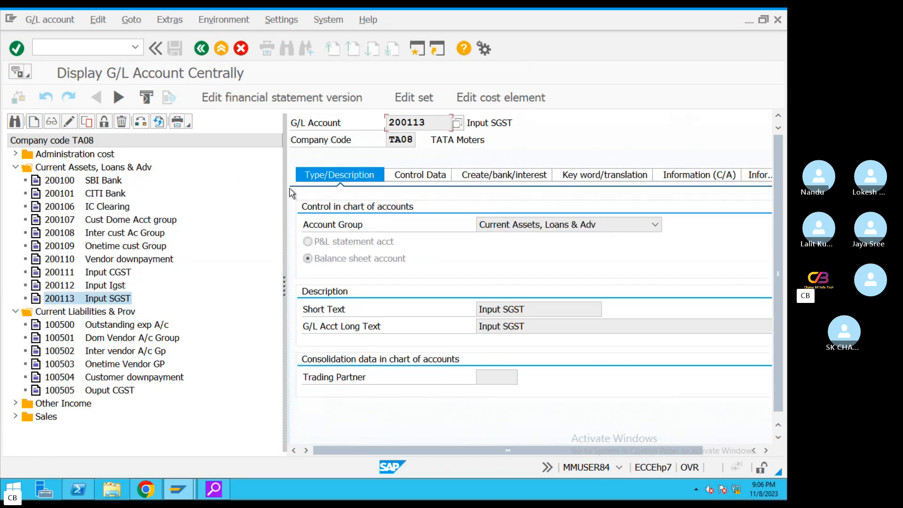
pyautogui.click(420, 175)
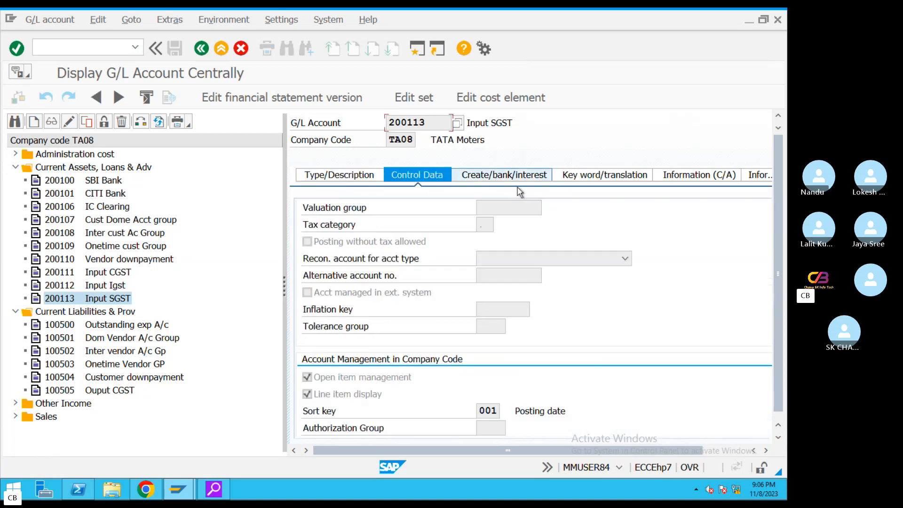
pyautogui.click(515, 177)
pyautogui.click(222, 50)
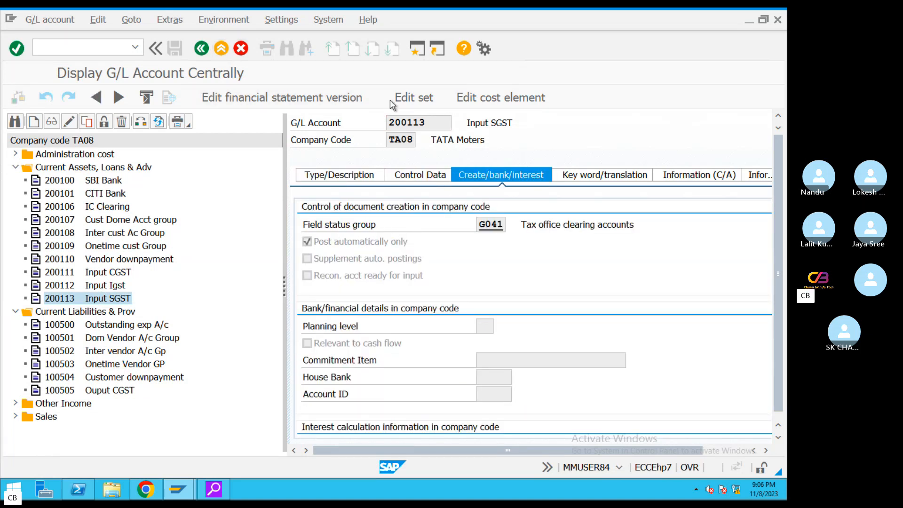
pyautogui.hotkey('ctrl', 'Left')
pyautogui.click(571, 487)
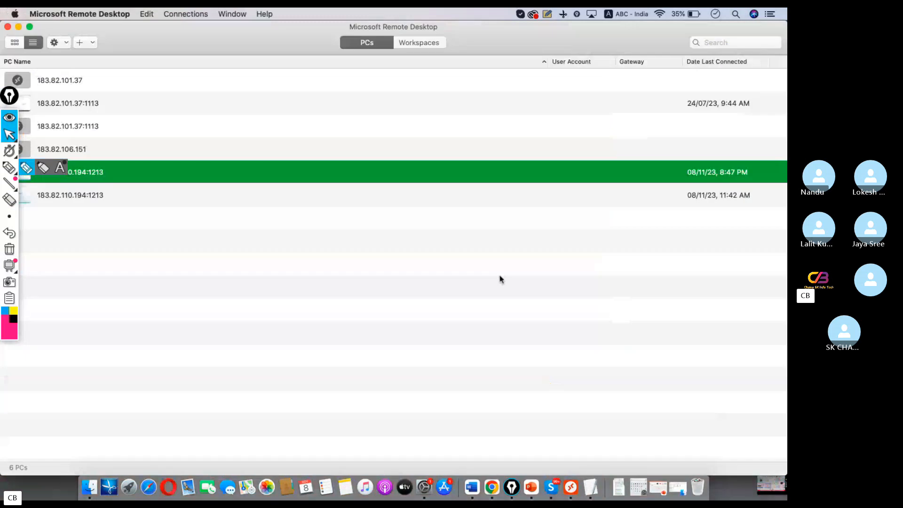
pyautogui.doubleClick(93, 178)
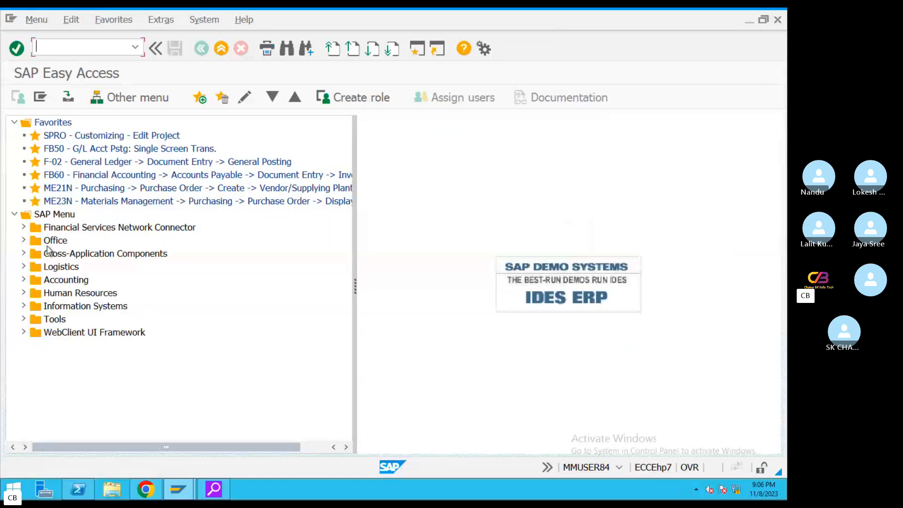
# Reopen transaction fs00 and list the accounts under Current Liabilities & Prov.
pyautogui.click(135, 47)
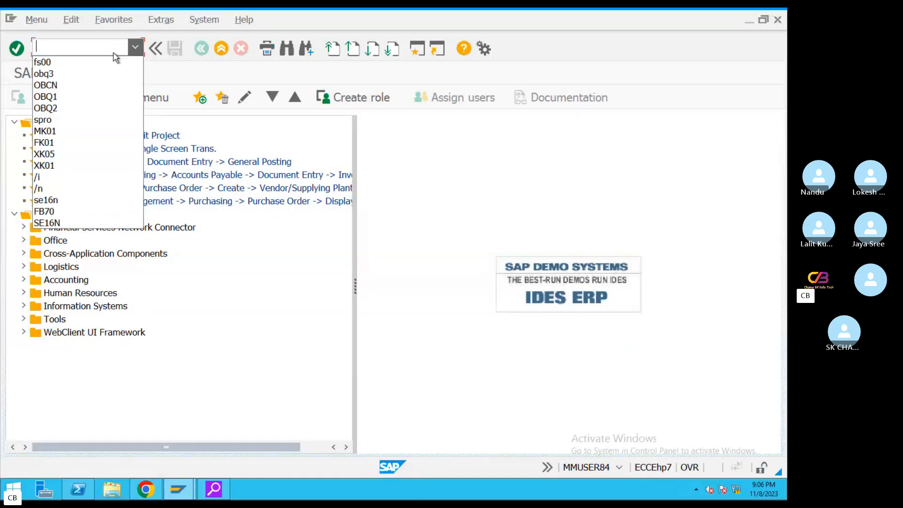
pyautogui.click(81, 61)
pyautogui.press('Return')
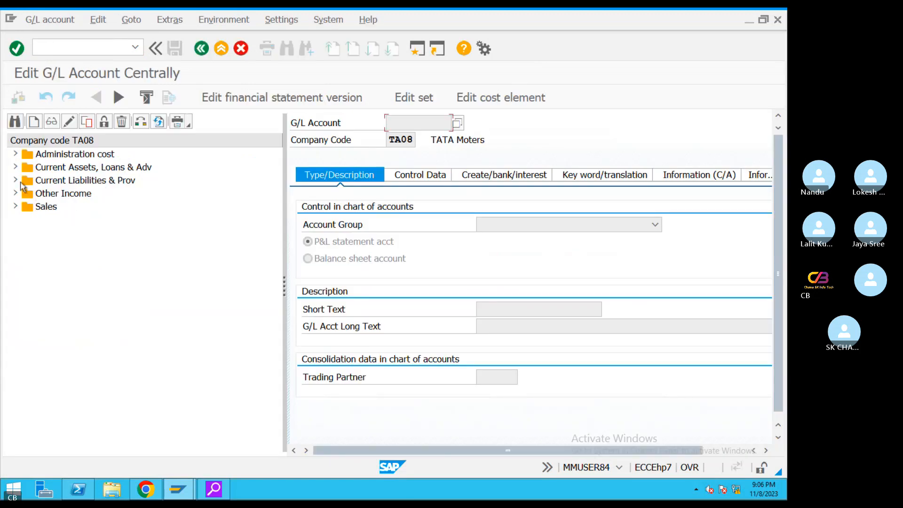
pyautogui.click(21, 183)
# Copy G/L account 100505 to a new account 100506 in company code TA08.
pyautogui.click(113, 260)
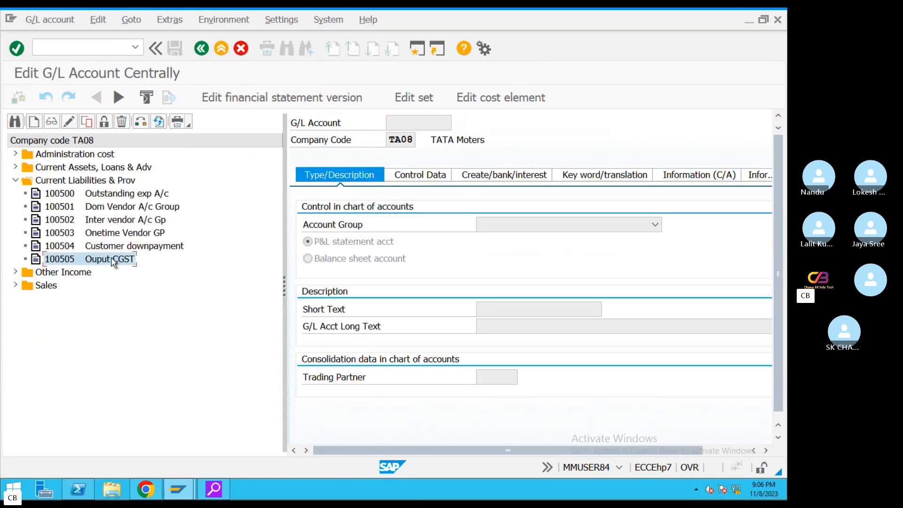
pyautogui.rightClick(114, 262)
pyautogui.click(151, 299)
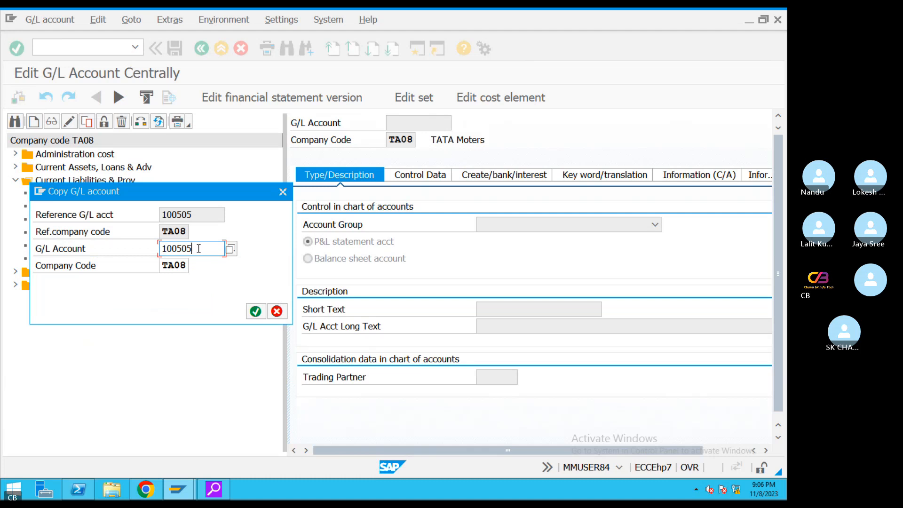
pyautogui.press('BackSpace')
pyautogui.write('6')
pyautogui.click(255, 311)
# Change the short text of account 100506 to "Ouput SGST".
pyautogui.click(535, 308)
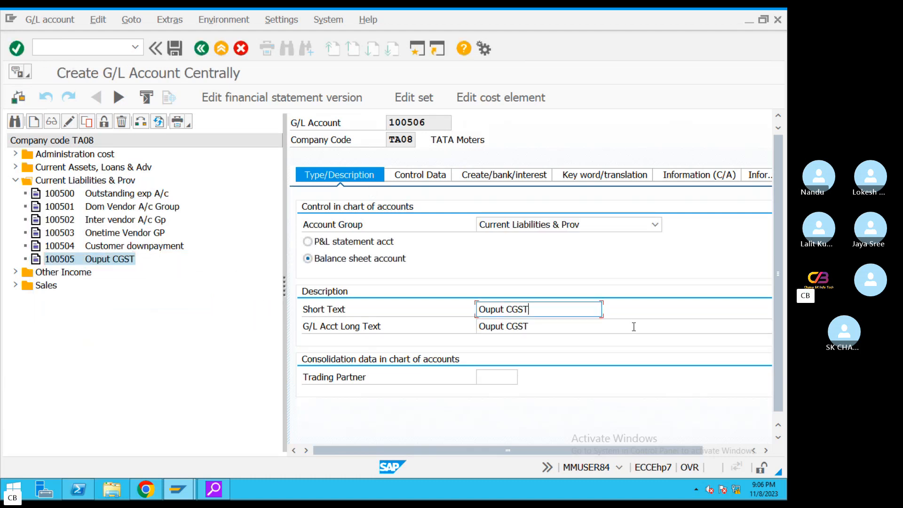
pyautogui.press('BackSpace')
pyautogui.press('BackSpace')
pyautogui.press('BackSpace')
pyautogui.press('BackSpace')
pyautogui.write('SS')
pyautogui.press('BackSpace')
pyautogui.write('GST')
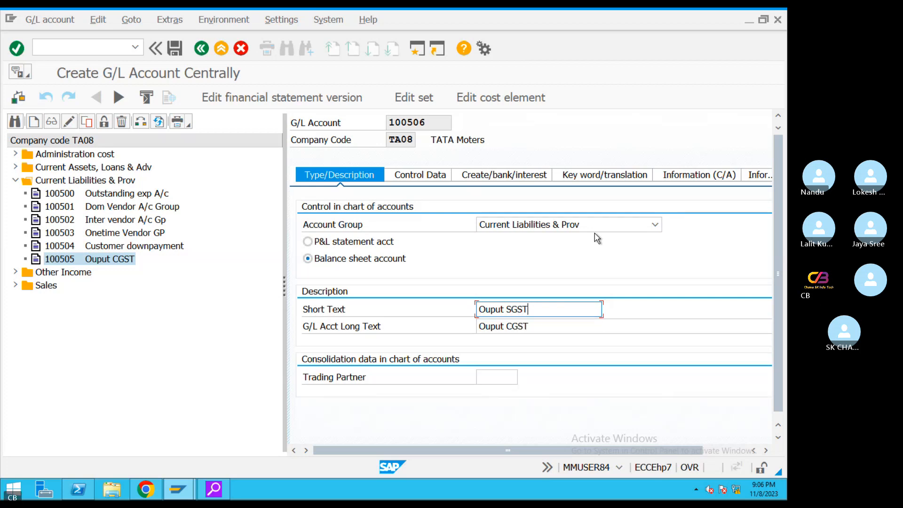
# Copy the short text "Ouput SGST" into the G/L account long text of 100506 and save the account.
pyautogui.moveTo(541, 314); pyautogui.dragTo(441, 302)
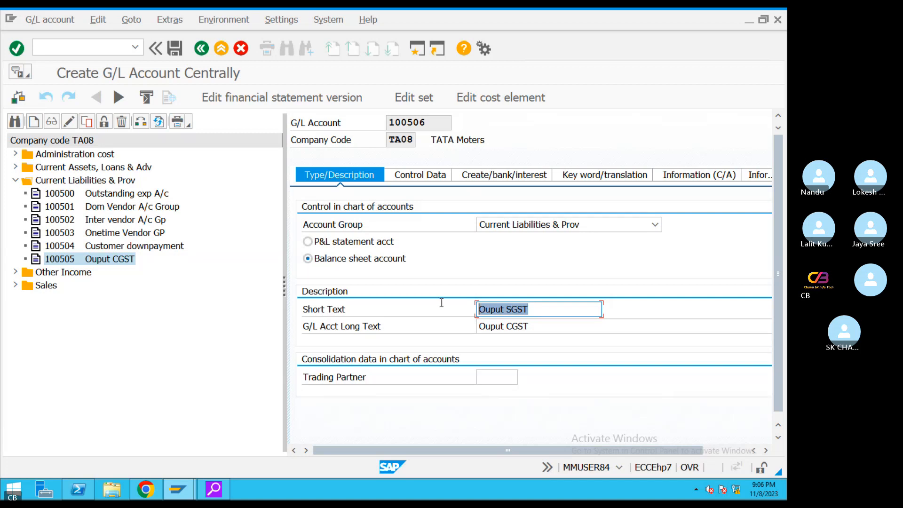
pyautogui.moveTo(531, 326); pyautogui.dragTo(412, 320)
pyautogui.hotkey('ctrl', 'v')
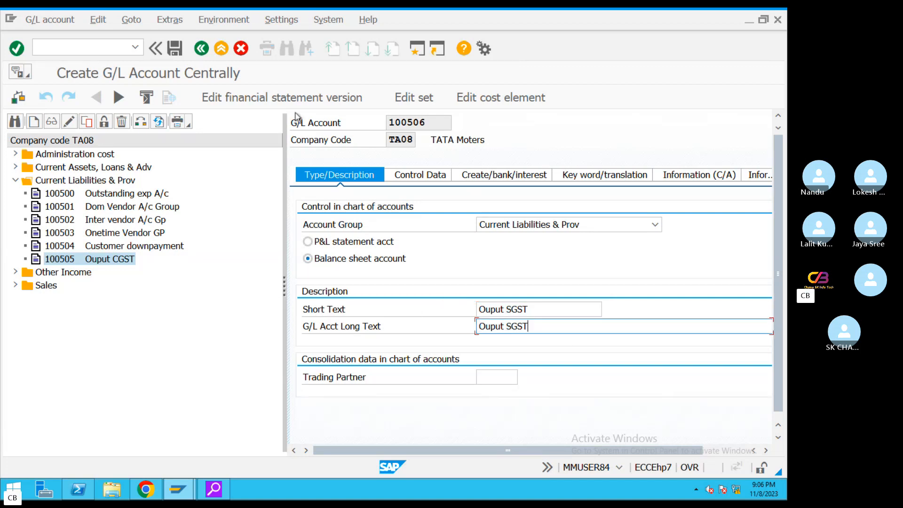
pyautogui.click(177, 50)
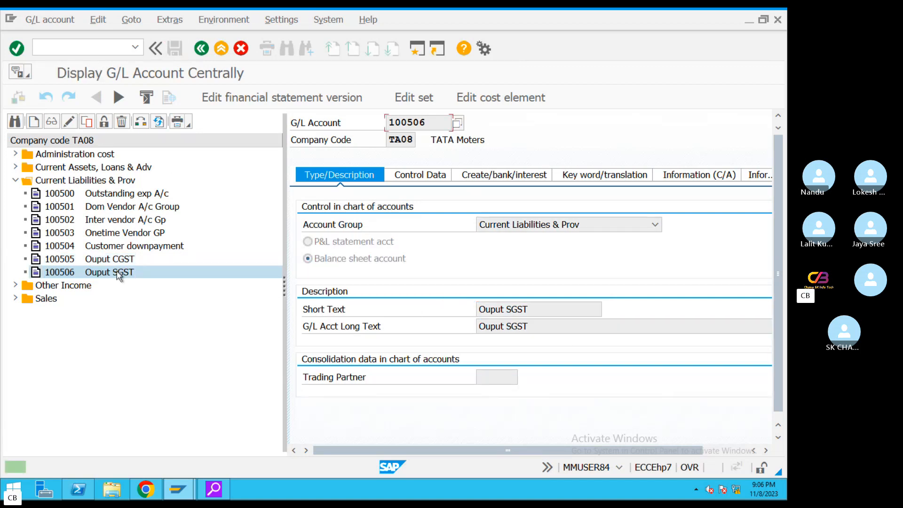
# Copy G/L account 100506 to a new account 100507 in company code TA08.
pyautogui.rightClick(121, 272)
pyautogui.click(144, 313)
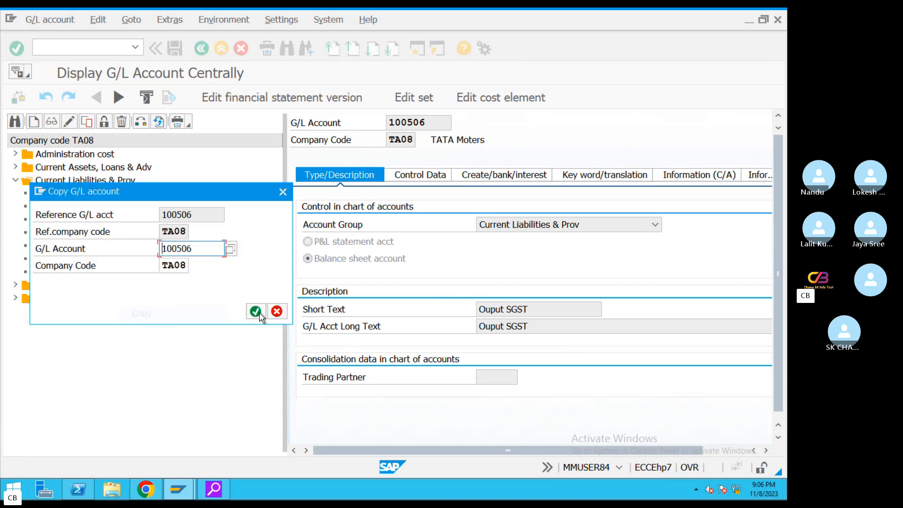
pyautogui.press('BackSpace')
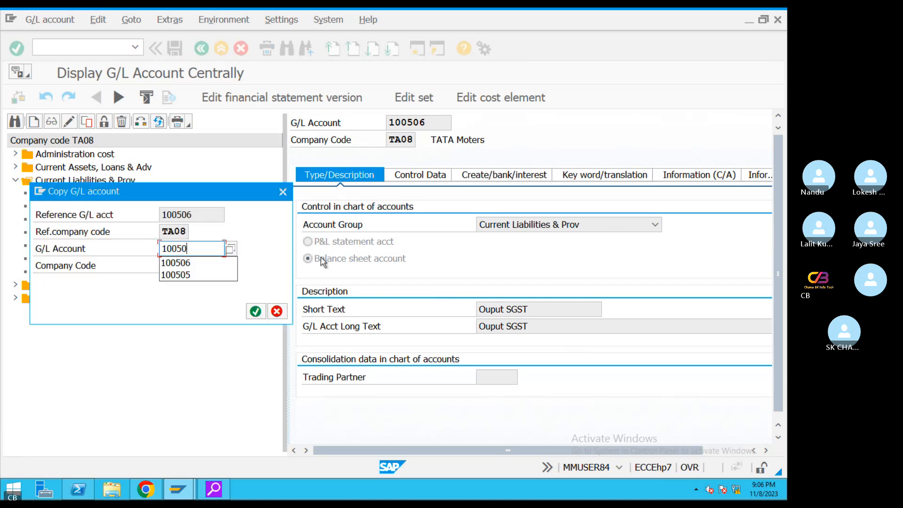
pyautogui.write('7')
pyautogui.click(255, 311)
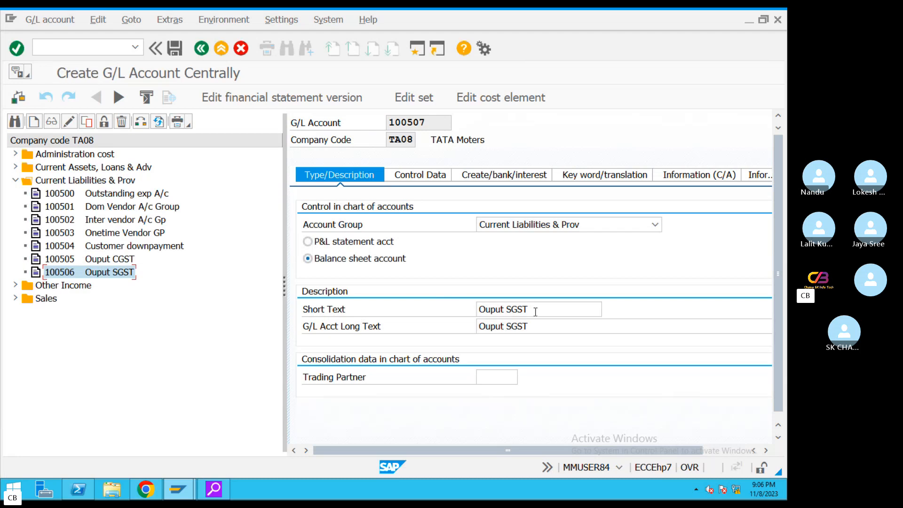
# Set the short text and G/L account long text of account 100507 to "Ouput IGST" and save the account.
pyautogui.doubleClick(517, 310)
pyautogui.press('BackSpace')
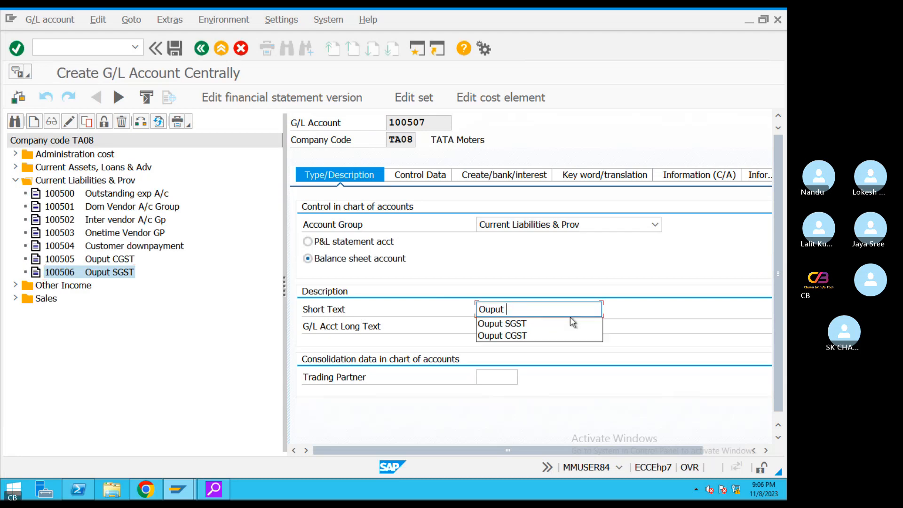
pyautogui.write('ISST')
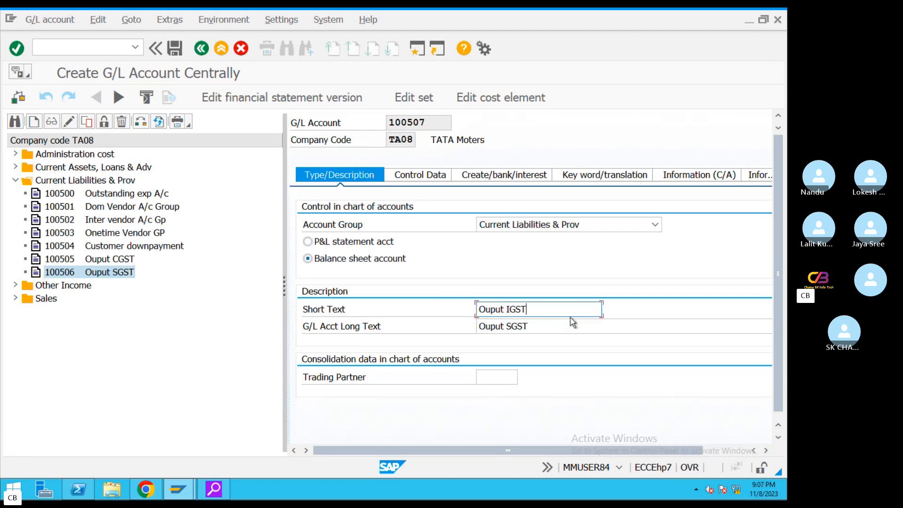
pyautogui.hotkey('ctrl', 'a')
pyautogui.hotkey('ctrl', 'c')
pyautogui.press('Tab')
pyautogui.hotkey('ctrl', 'v')
pyautogui.click(183, 44)
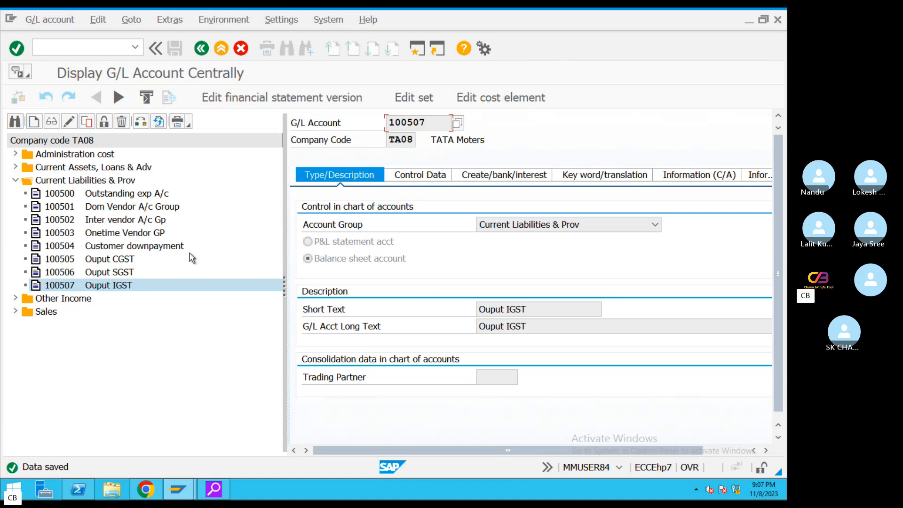
# Switch to the notes document and append "---FS00" to the end of the Create GL Accounts entry.
pyautogui.hotkey('ctrl', 'Left')
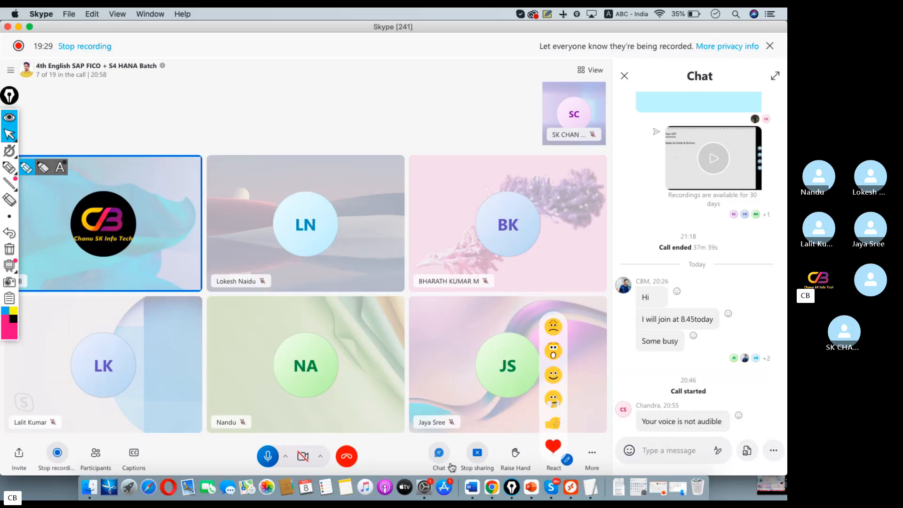
pyautogui.click(590, 472)
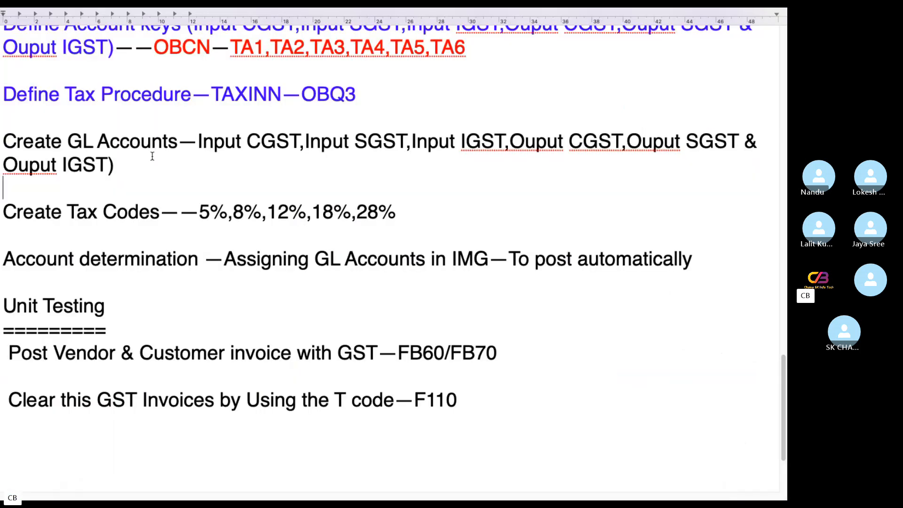
pyautogui.moveTo(146, 159); pyautogui.dragTo(7, 146)
pyautogui.click(133, 183)
pyautogui.click(178, 162)
pyautogui.write('---FS00')
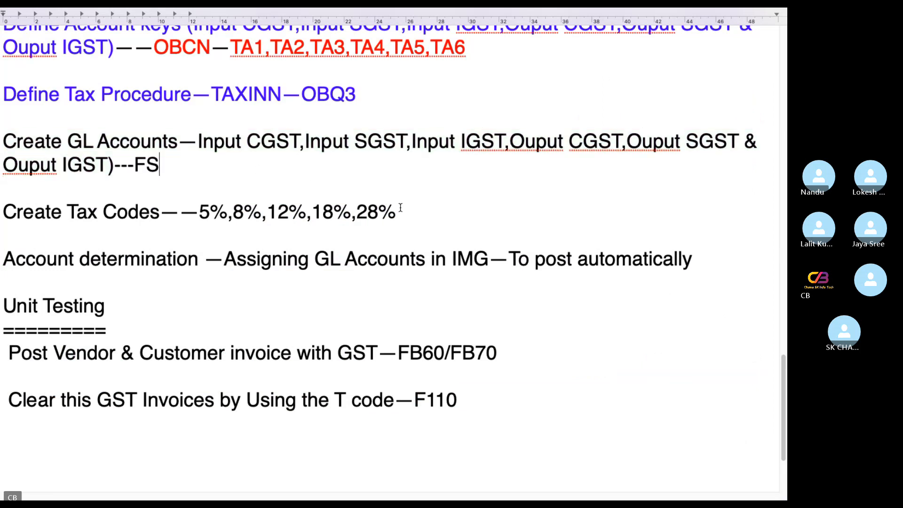
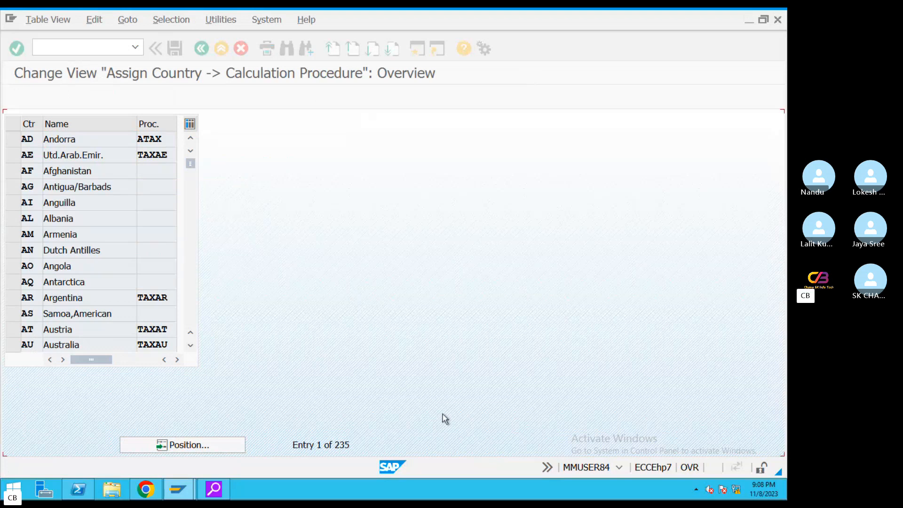
# Assign calculation procedure TATAX to country IN (India) and save the assignment.
pyautogui.doubleClick(174, 143)
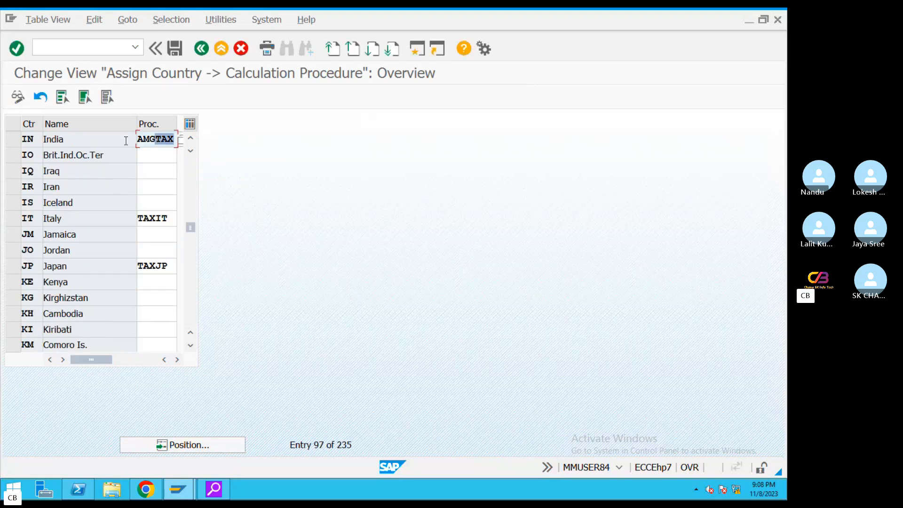
pyautogui.write('TA')
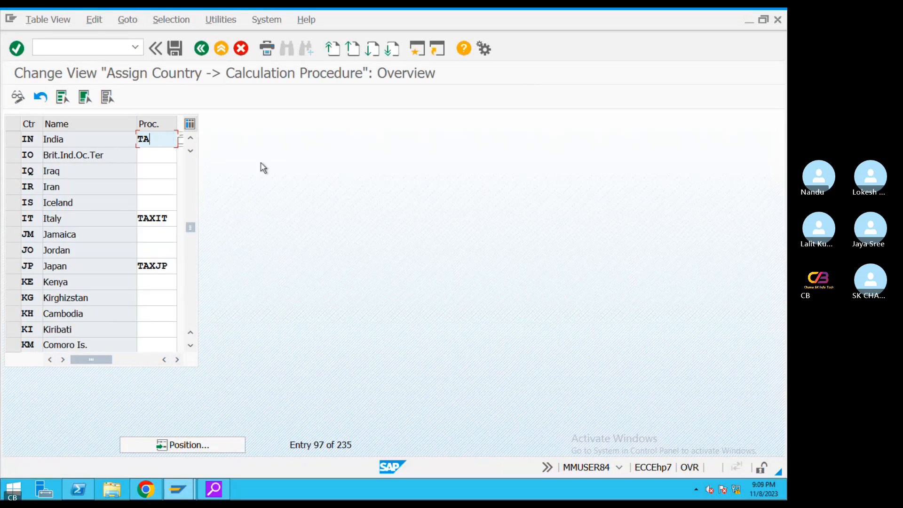
pyautogui.write('TAX')
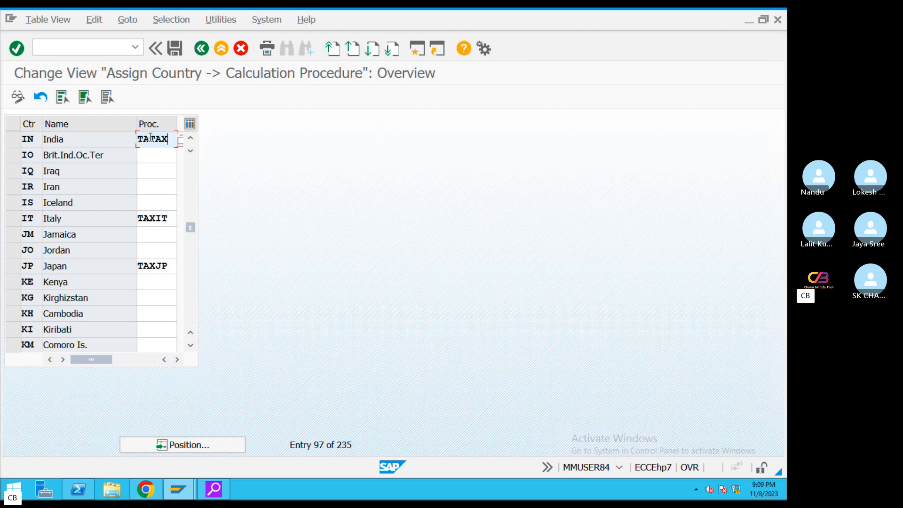
pyautogui.moveTo(170, 139); pyautogui.dragTo(122, 139)
pyautogui.moveTo(171, 139); pyautogui.dragTo(139, 139)
pyautogui.click(13, 139)
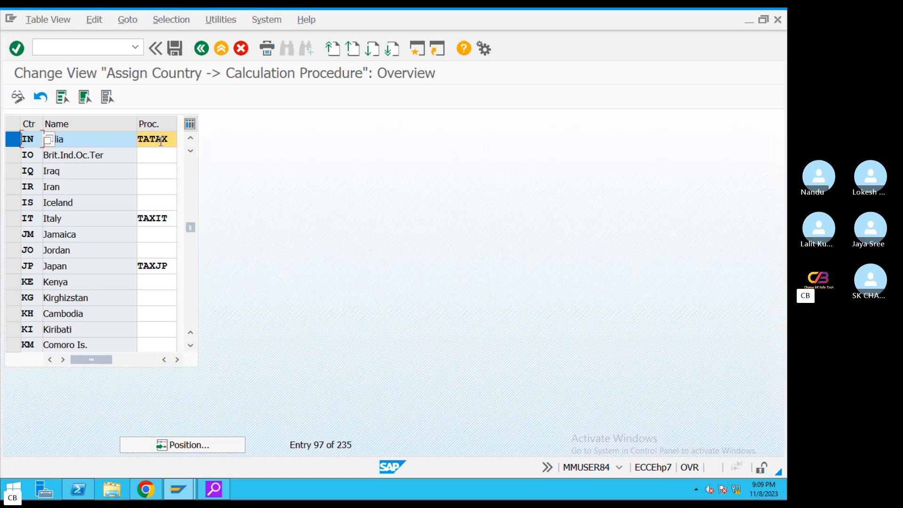
pyautogui.click(167, 139)
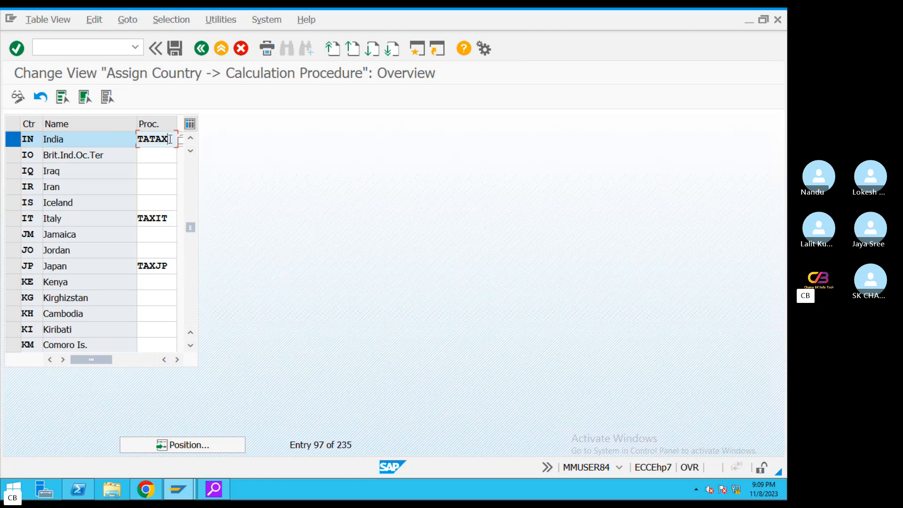
pyautogui.moveTo(165, 139); pyautogui.dragTo(139, 139)
pyautogui.click(174, 48)
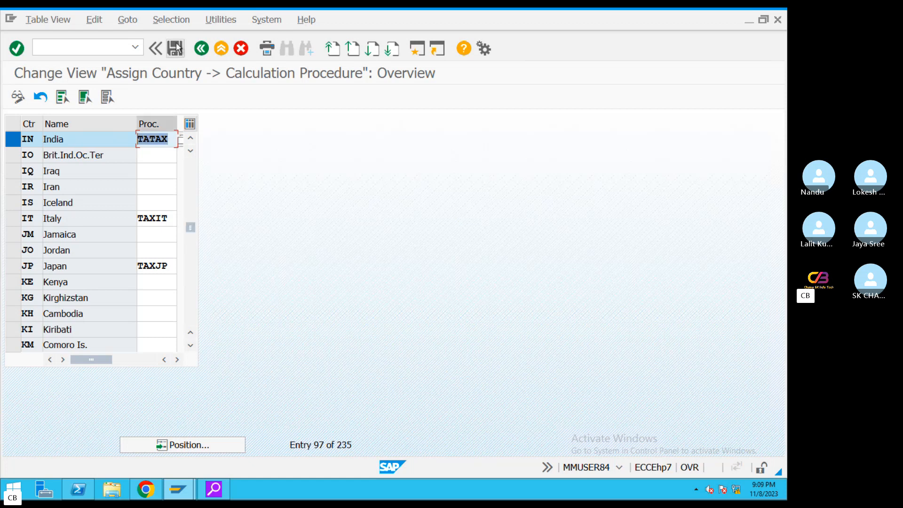
pyautogui.click(215, 260)
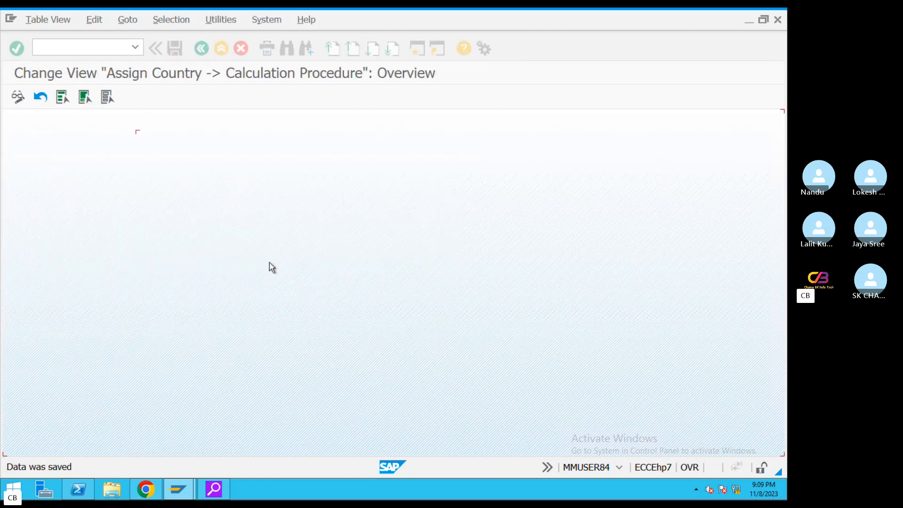
# Switch to the notes document and review the GST configuration steps from defining conditions through creating tax codes.
pyautogui.hotkey('ctrl', 'Left')
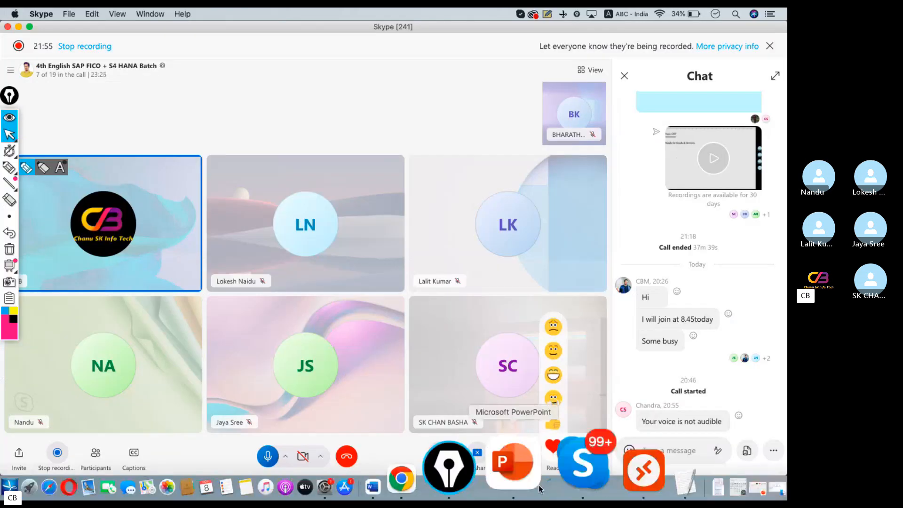
pyautogui.click(588, 468)
pyautogui.scroll(3, 262, 302)
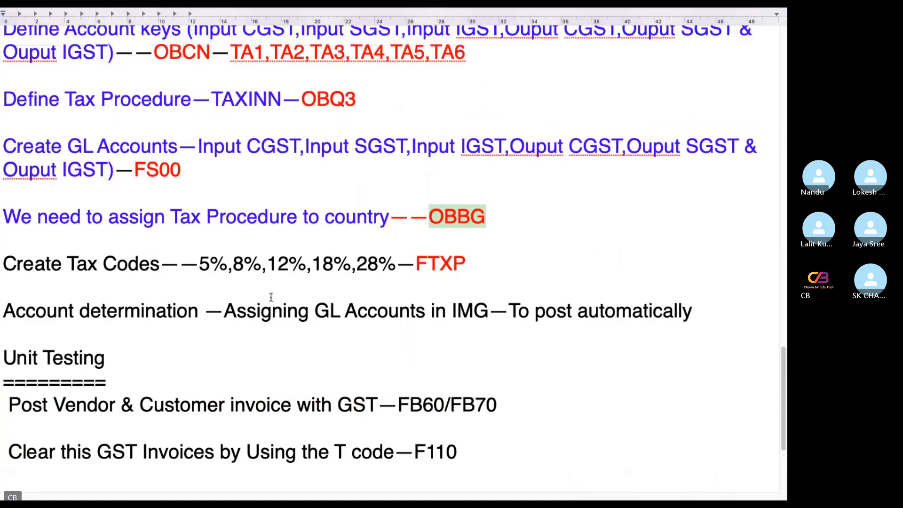
pyautogui.scroll(5, 262, 302)
pyautogui.scroll(-7, 264, 302)
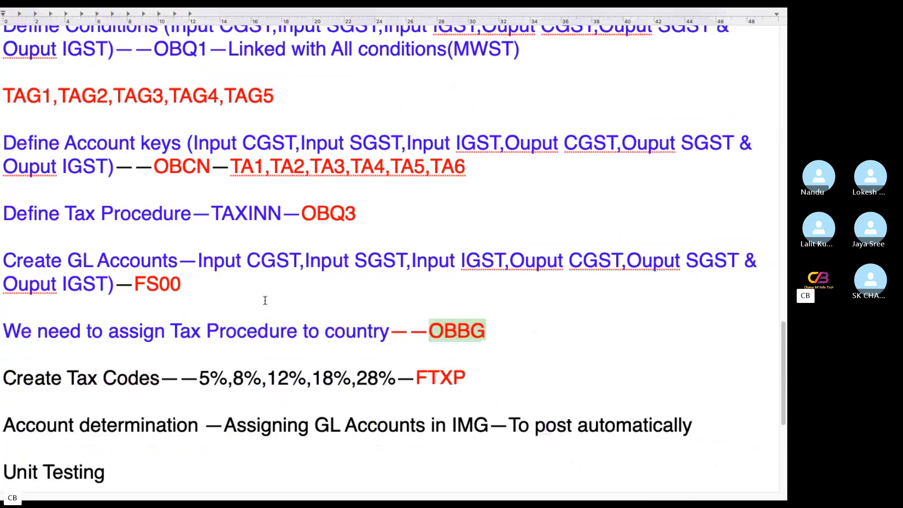
pyautogui.scroll(-1, 265, 301)
pyautogui.moveTo(482, 235); pyautogui.dragTo(502, 233)
pyautogui.click(504, 230)
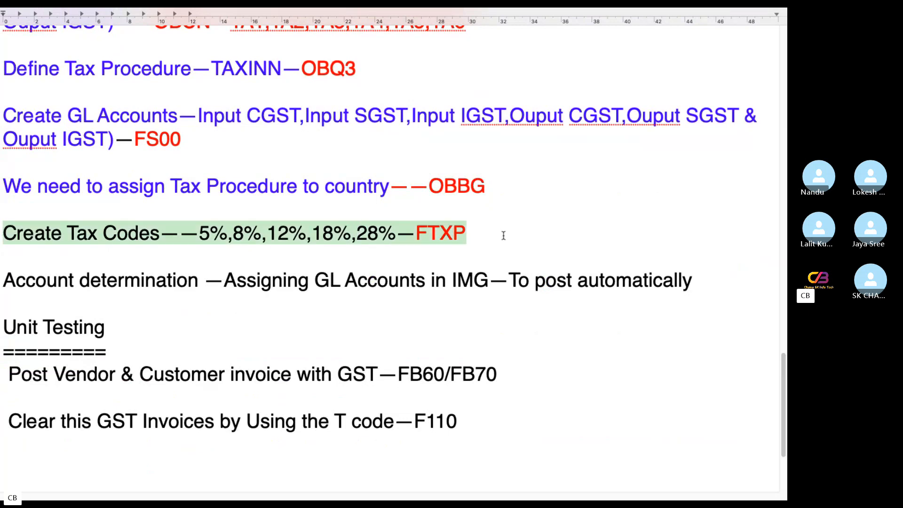
# Examine the Create Tax Codes entry in the notes, including its tax rates and transaction code.
pyautogui.click(419, 233)
pyautogui.moveTo(419, 233); pyautogui.dragTo(1, 235)
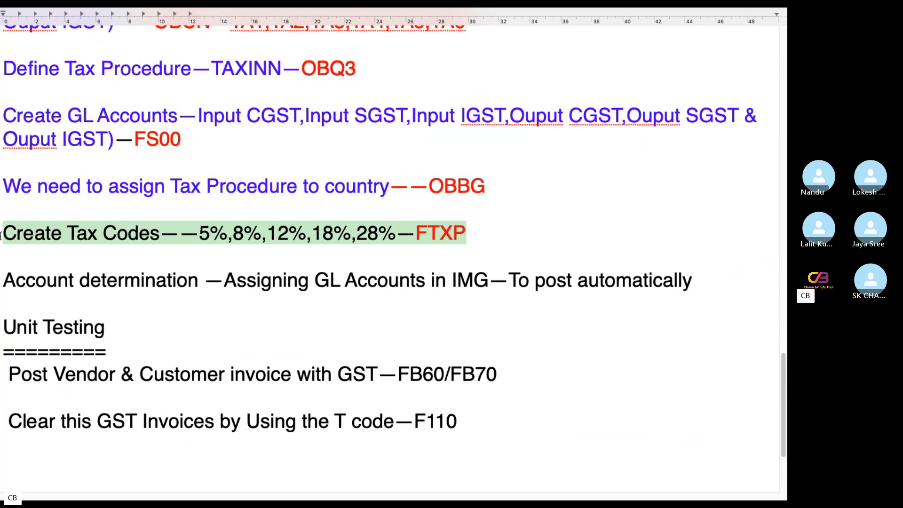
pyautogui.click(404, 244)
pyautogui.moveTo(487, 230); pyautogui.dragTo(1, 228)
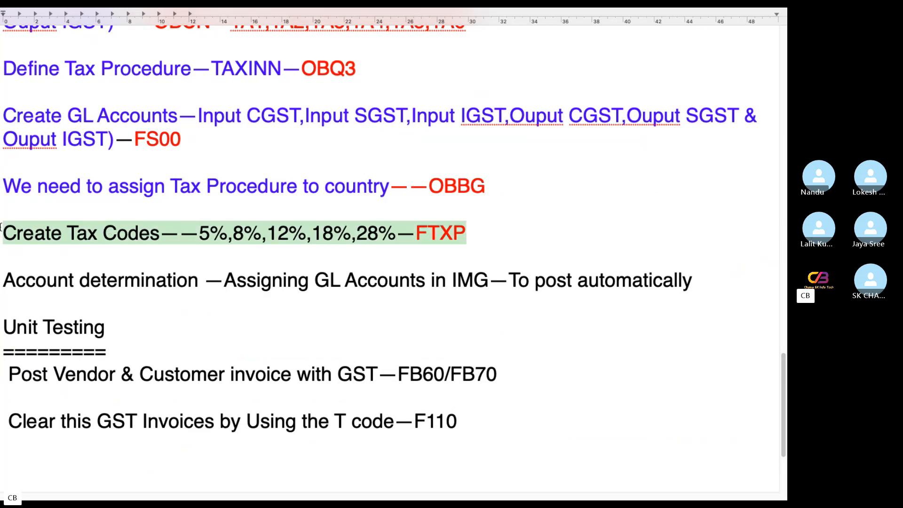
pyautogui.click(202, 238)
pyautogui.moveTo(472, 229); pyautogui.dragTo(210, 231)
pyautogui.moveTo(514, 188); pyautogui.dragTo(59, 162)
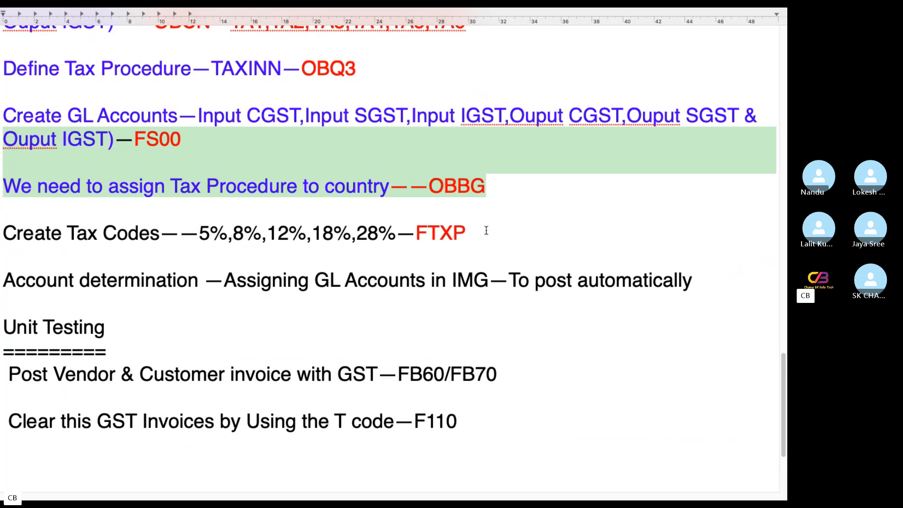
pyautogui.moveTo(477, 230); pyautogui.dragTo(2, 233)
pyautogui.moveTo(497, 242); pyautogui.dragTo(336, 239)
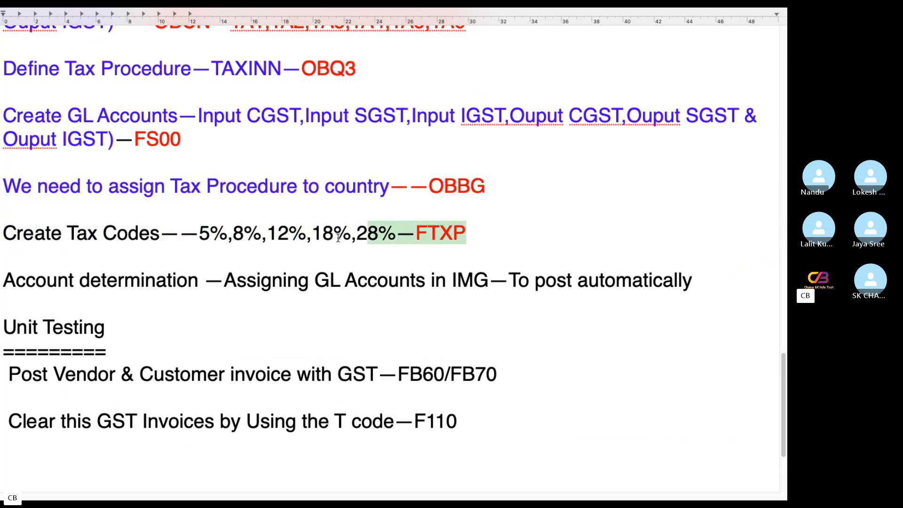
pyautogui.moveTo(482, 237); pyautogui.dragTo(188, 237)
pyautogui.click(441, 237)
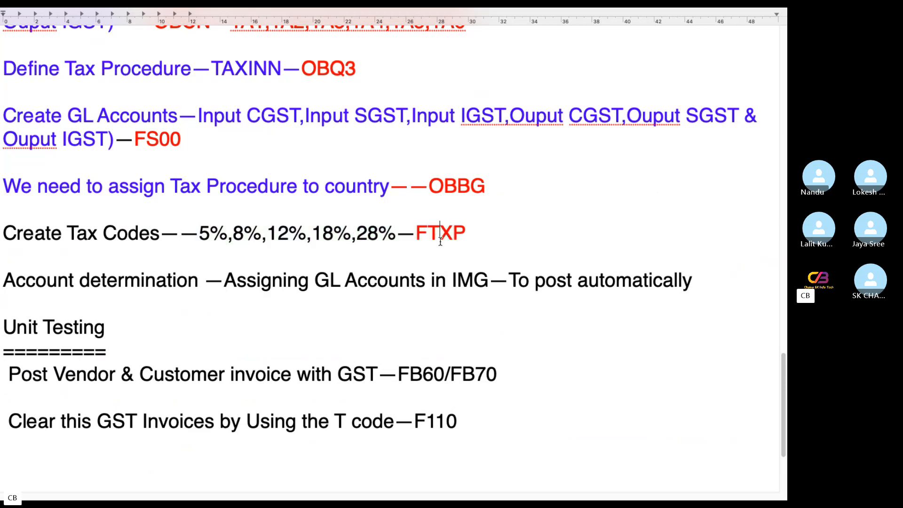
pyautogui.moveTo(416, 235); pyautogui.dragTo(527, 236)
# Switch to the SAP remote session and start transaction FTXP for country IN.
pyautogui.hotkey('ctrl', 'Left')
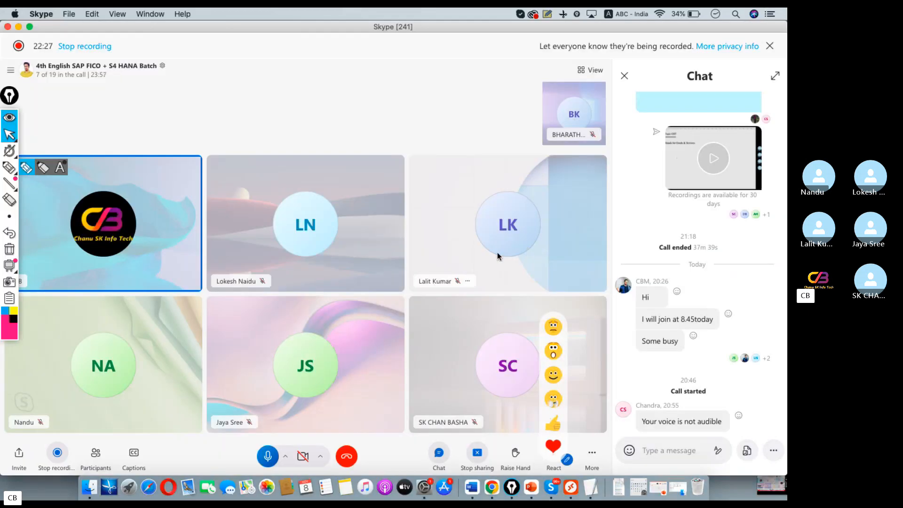
pyautogui.click(572, 482)
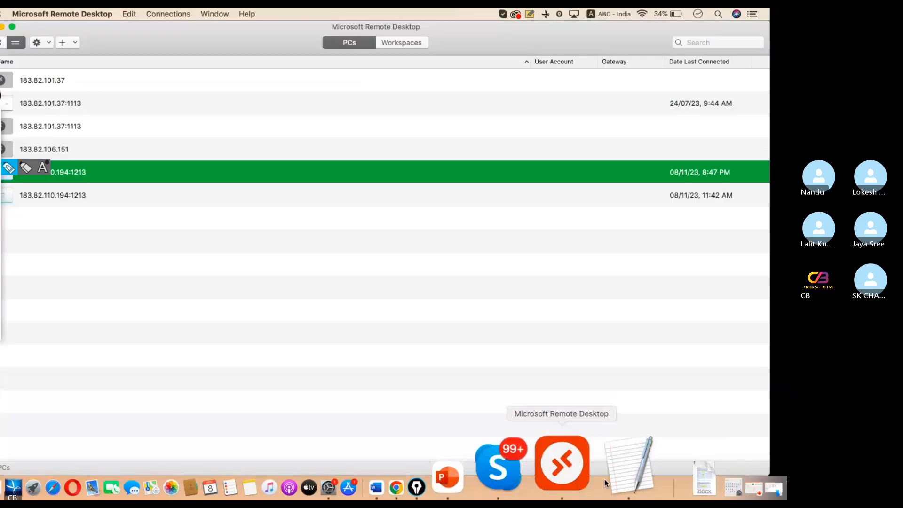
pyautogui.click(202, 48)
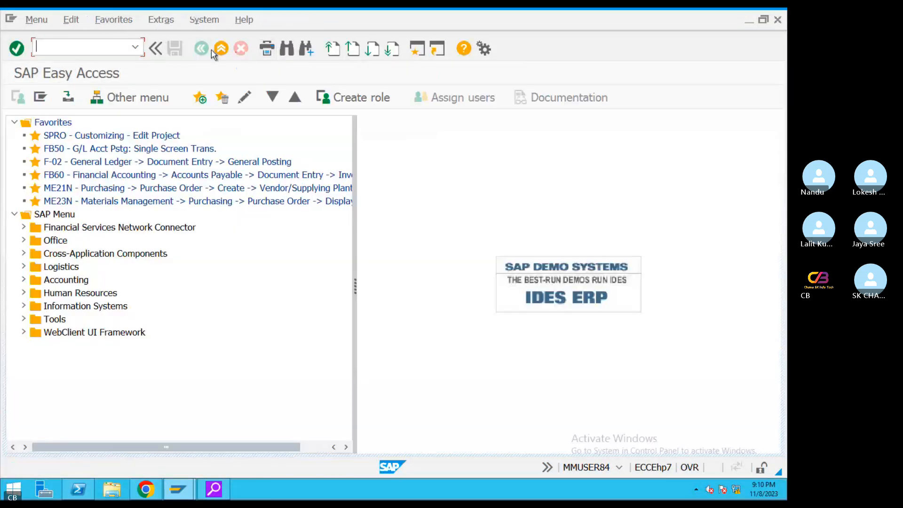
pyautogui.write('FTXP')
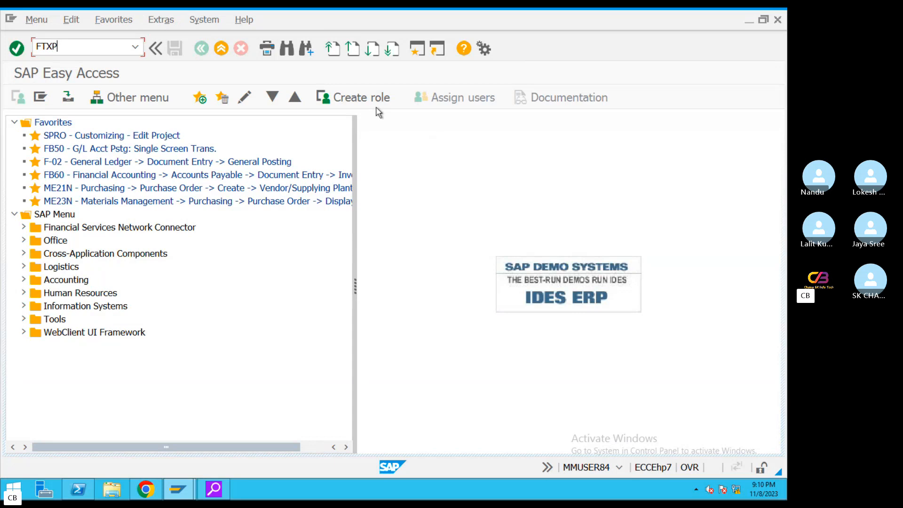
pyautogui.press('Return')
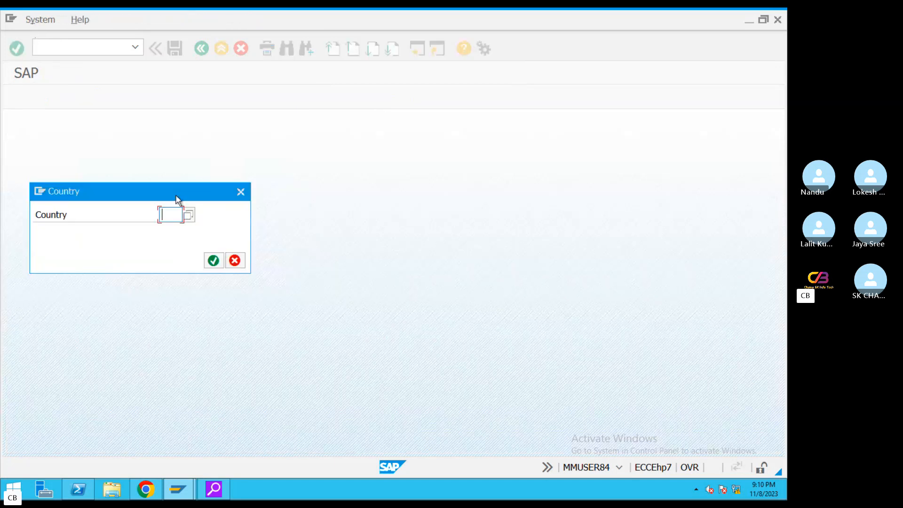
pyautogui.write('IN')
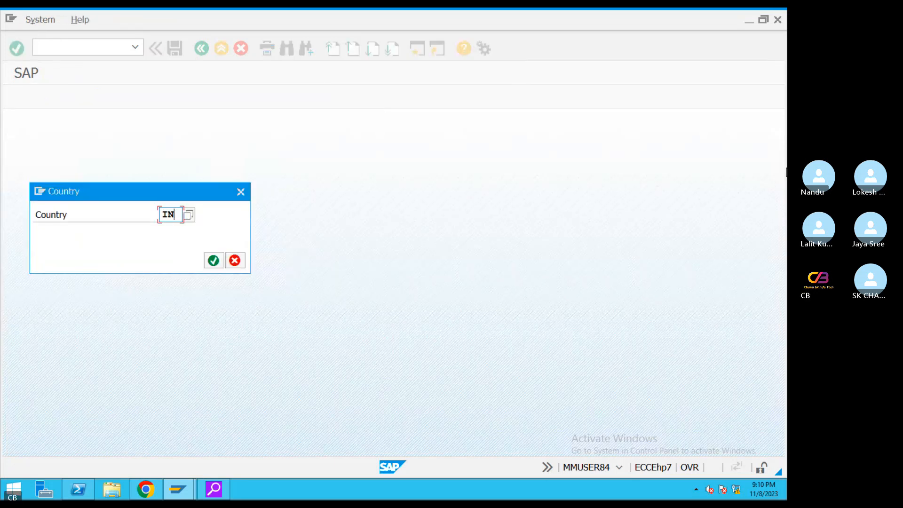
pyautogui.press('Return')
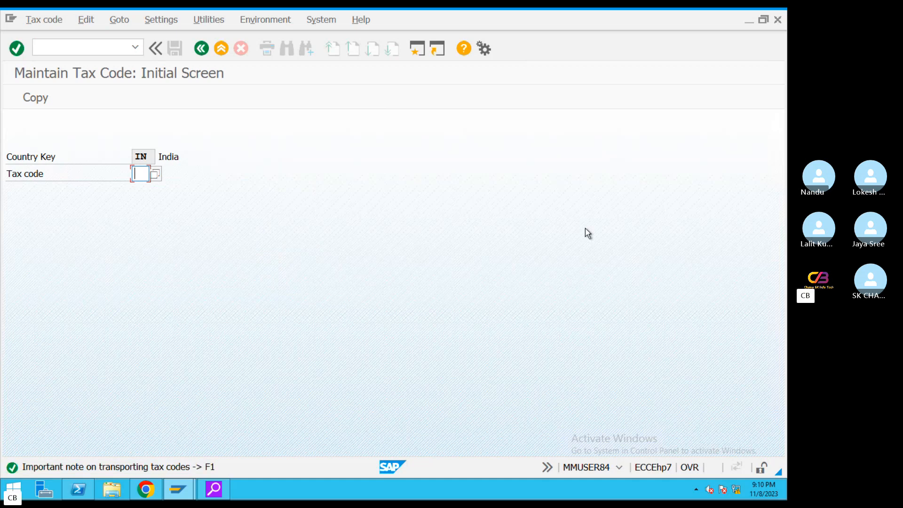
# Create tax code T1 for India with the description "Input Tax @5%".
pyautogui.write('T1')
pyautogui.press('Return')
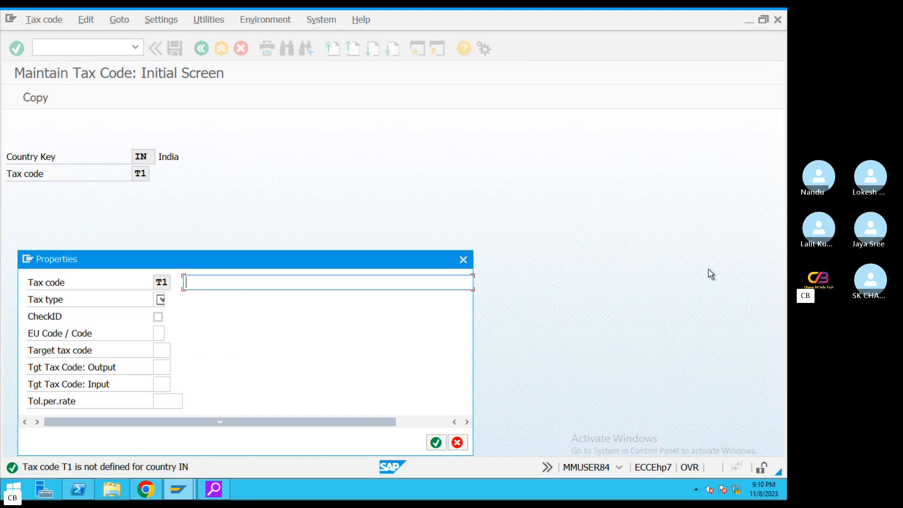
pyautogui.write('Input')
pyautogui.press('BackSpace')
pyautogui.press('BackSpace')
pyautogui.write('put TA')
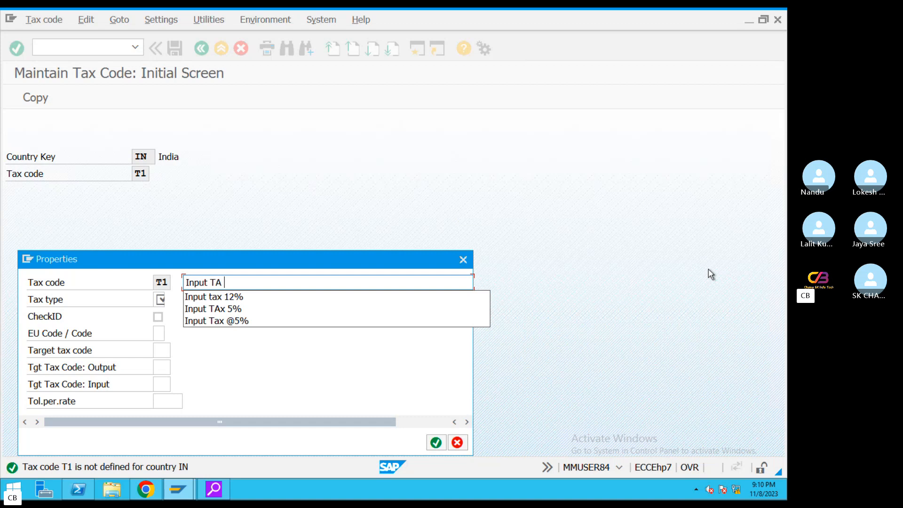
pyautogui.press('BackSpace')
pyautogui.write('ax @5%')
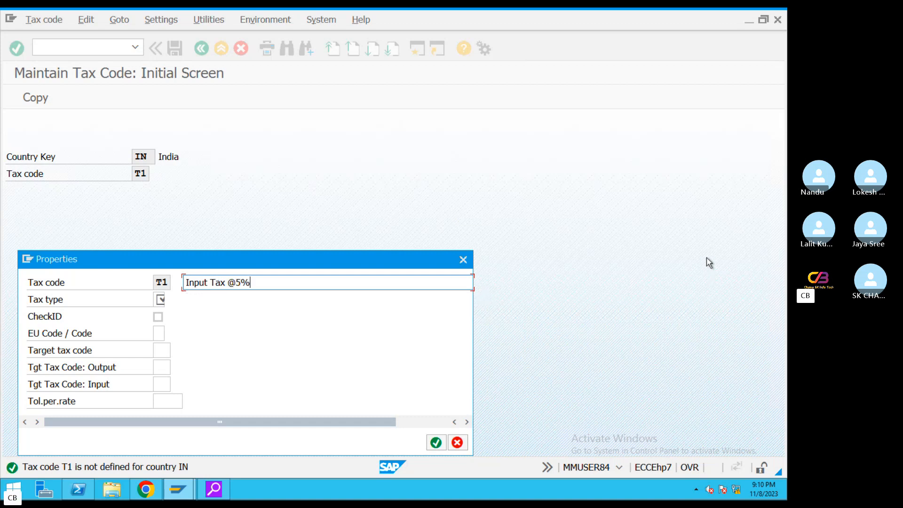
# Choose tax type V (Input tax) for tax code T1.
pyautogui.click(160, 299)
pyautogui.click(170, 300)
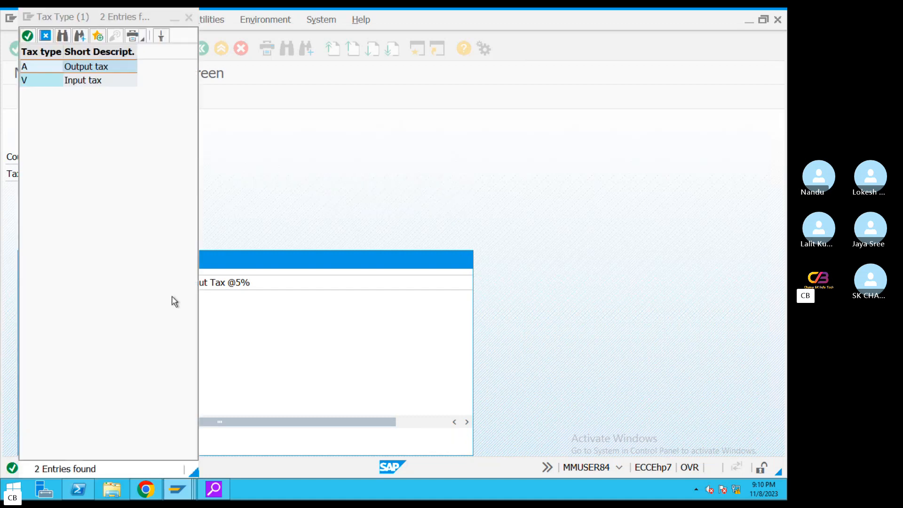
pyautogui.doubleClick(105, 84)
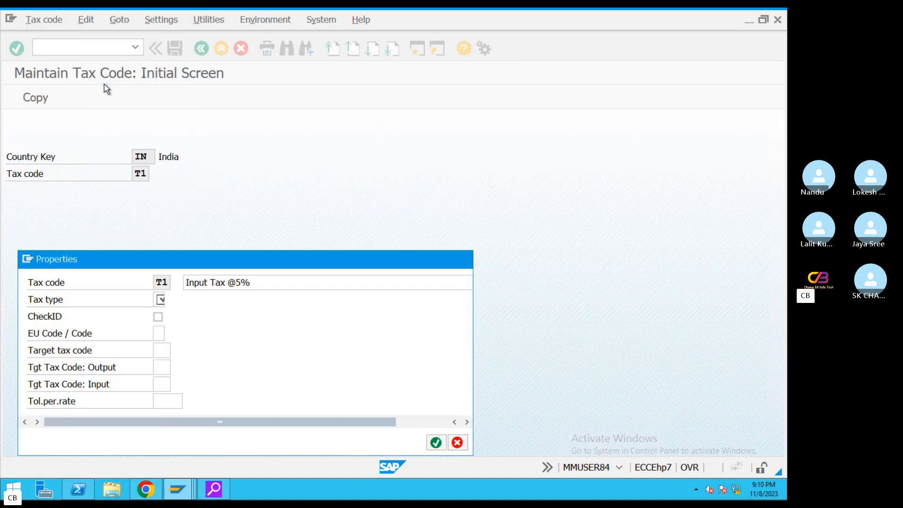
# Confirm the properties of tax code T1 and set its Input CGST and Input SGST rates to 2.5 percent each.
pyautogui.click(436, 442)
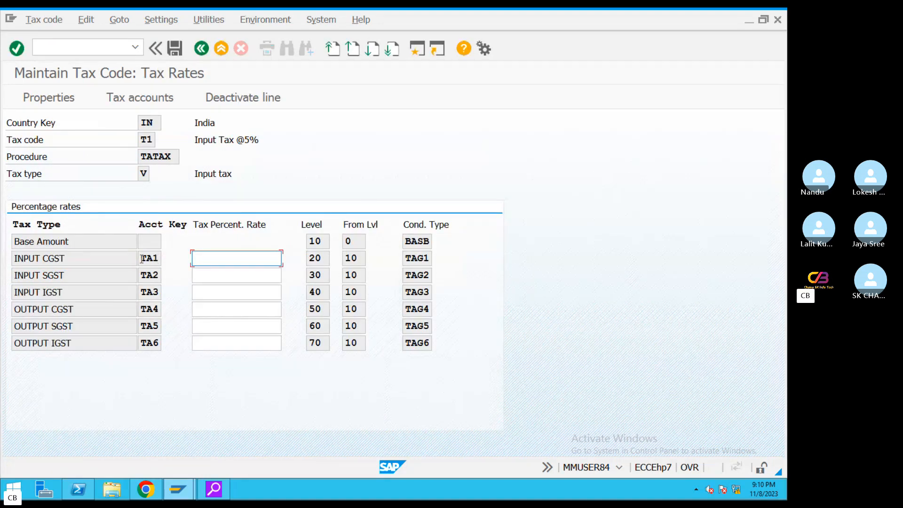
pyautogui.write('2.5')
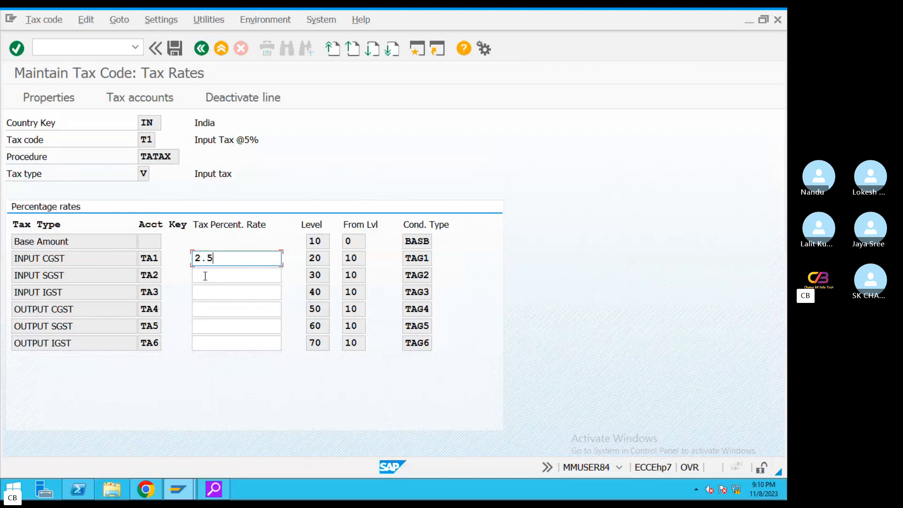
pyautogui.click(205, 276)
pyautogui.write('2')
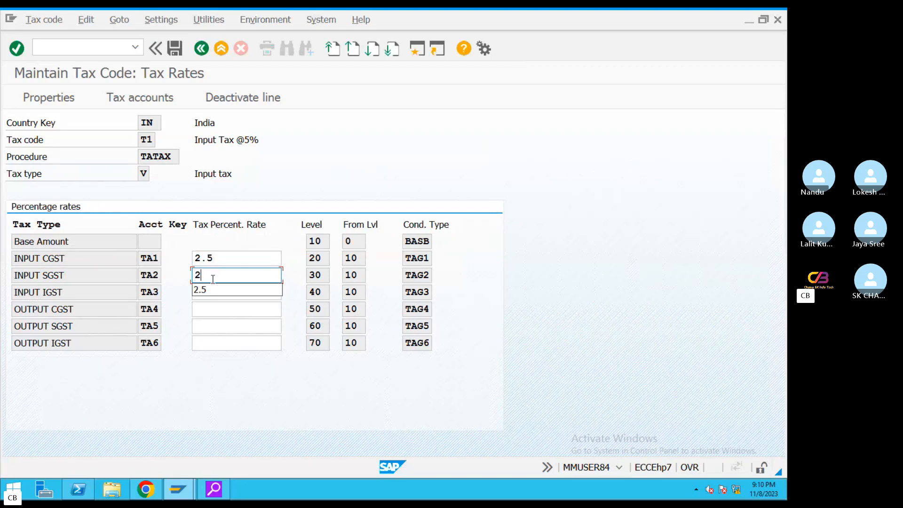
pyautogui.write('.5')
# Review the procedure and the Input CGST and Input SGST rates of tax code T1, and save the tax code.
pyautogui.moveTo(228, 262); pyautogui.dragTo(194, 258)
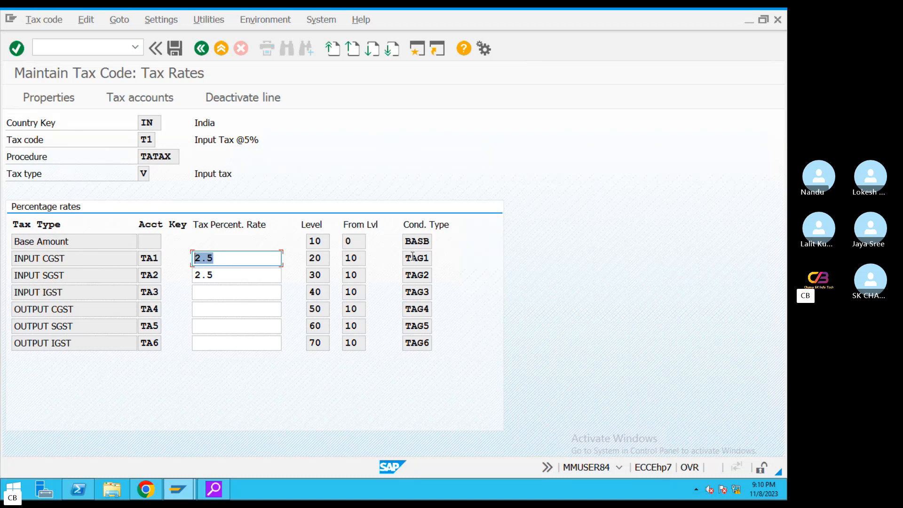
pyautogui.moveTo(176, 156); pyautogui.dragTo(88, 157)
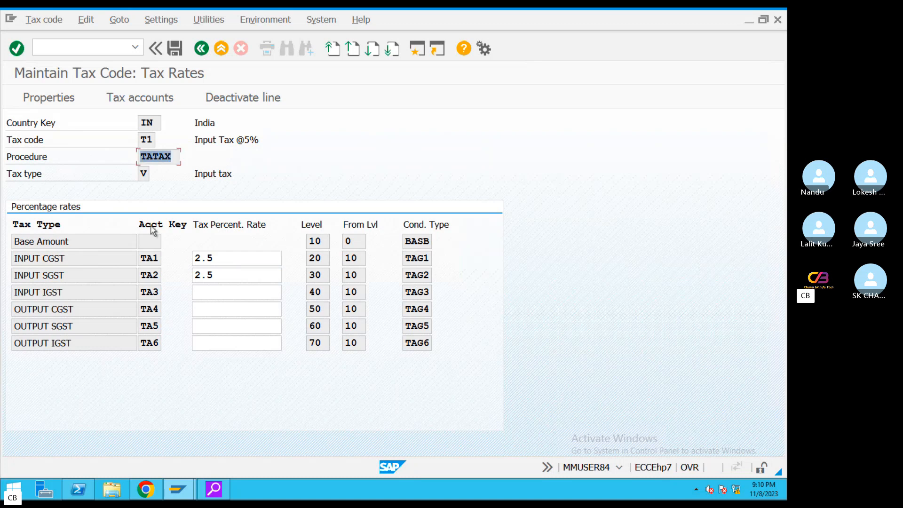
pyautogui.moveTo(226, 259); pyautogui.dragTo(161, 257)
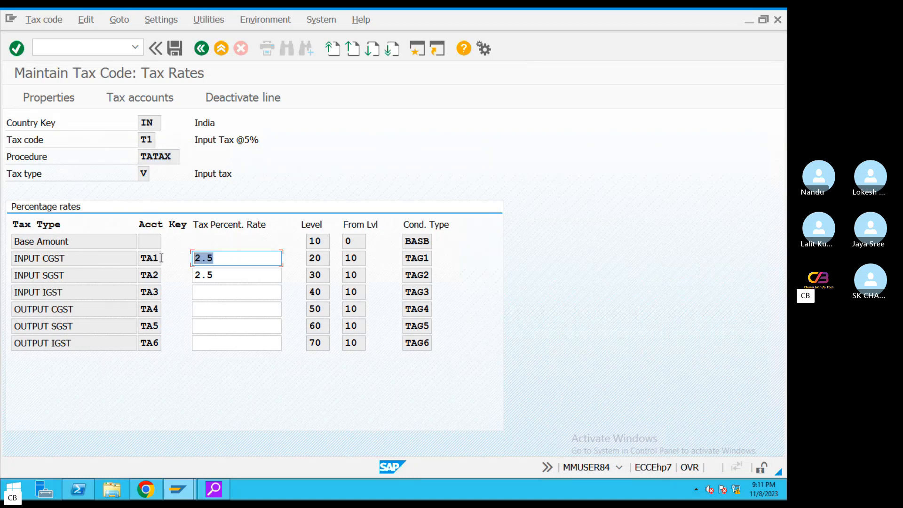
pyautogui.moveTo(224, 278); pyautogui.dragTo(157, 270)
pyautogui.moveTo(217, 261); pyautogui.dragTo(167, 267)
pyautogui.moveTo(226, 276); pyautogui.dragTo(148, 273)
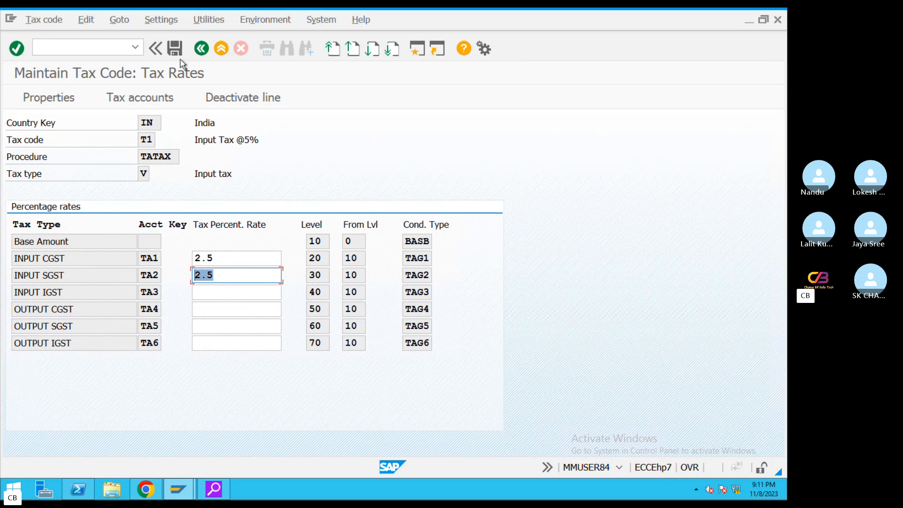
pyautogui.click(175, 48)
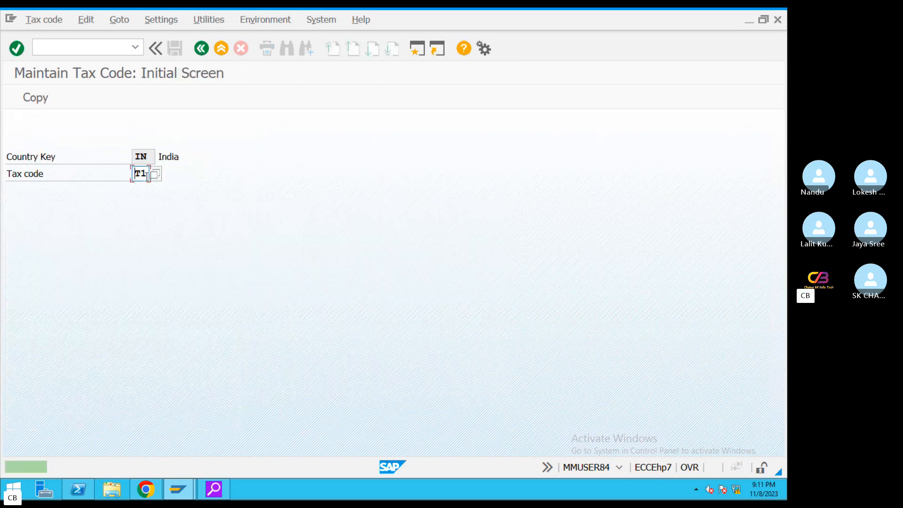
pyautogui.press('BackSpace')
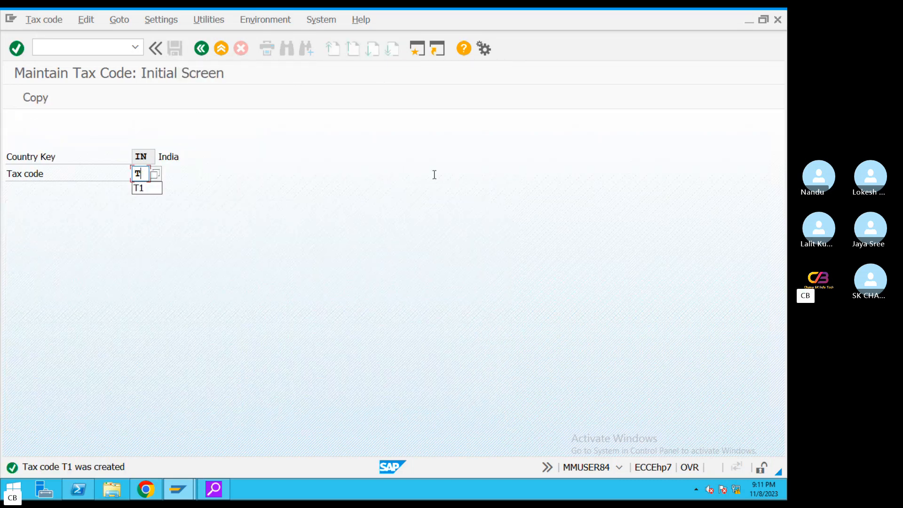
pyautogui.write('2')
pyautogui.press('Return')
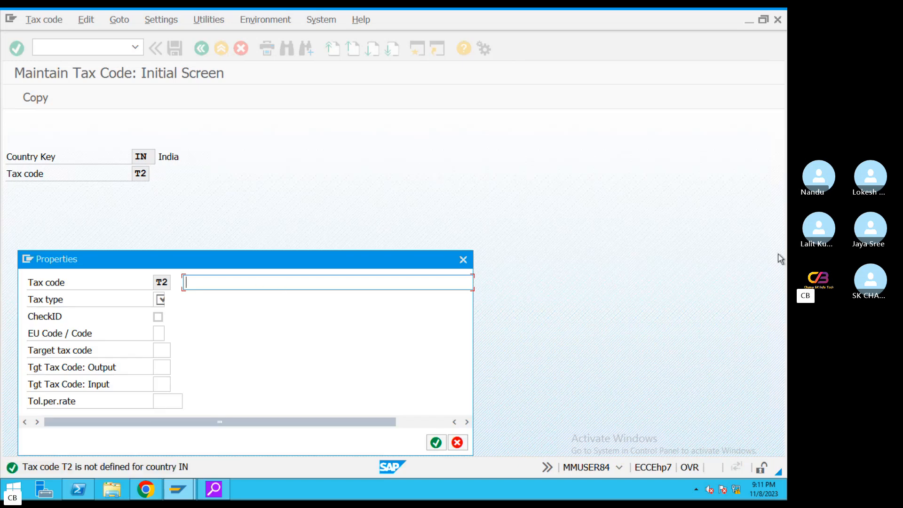
pyautogui.write('Inpu')
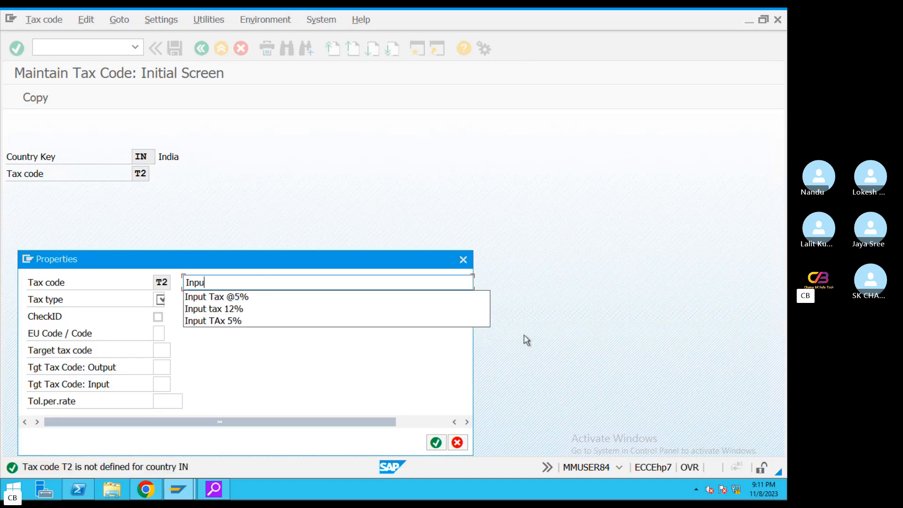
pyautogui.click(260, 301)
pyautogui.press('BackSpace')
pyautogui.press('BackSpace')
pyautogui.write('1')
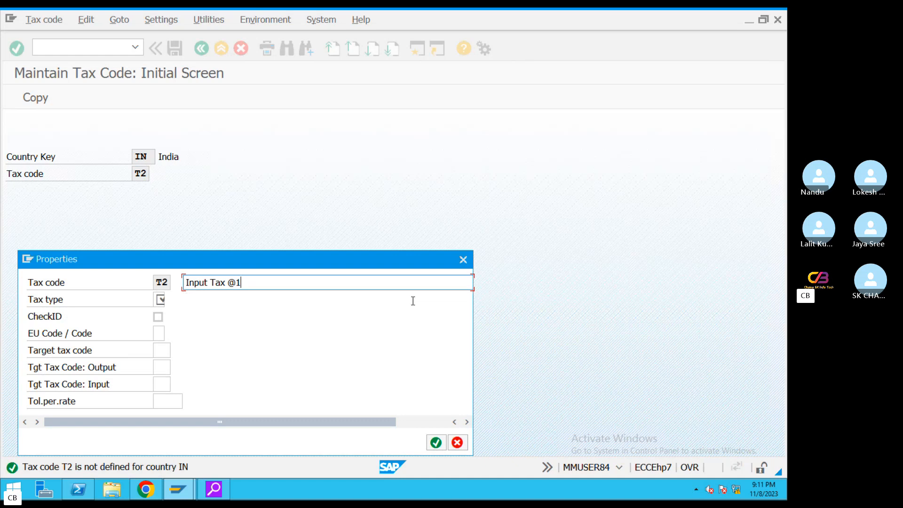
pyautogui.write('2%')
# Choose tax type V (Input tax) for tax code T2.
pyautogui.click(157, 301)
pyautogui.click(170, 300)
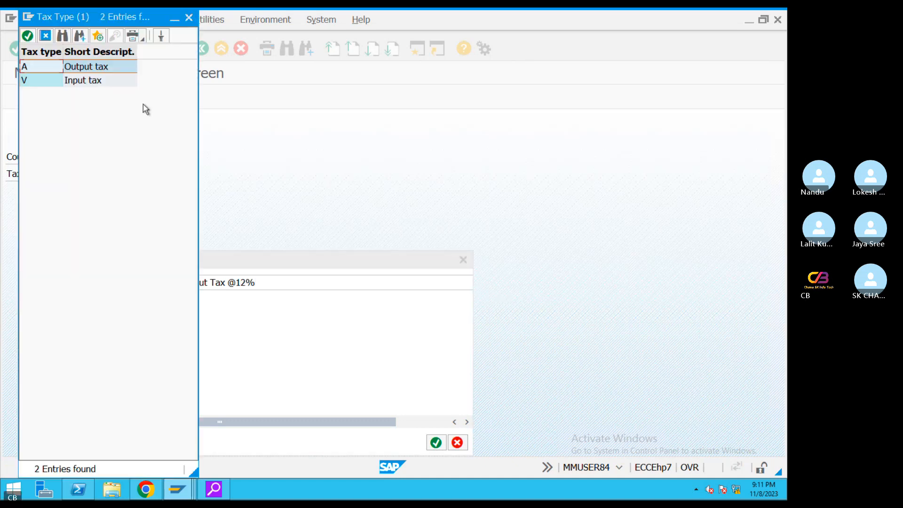
pyautogui.doubleClick(101, 81)
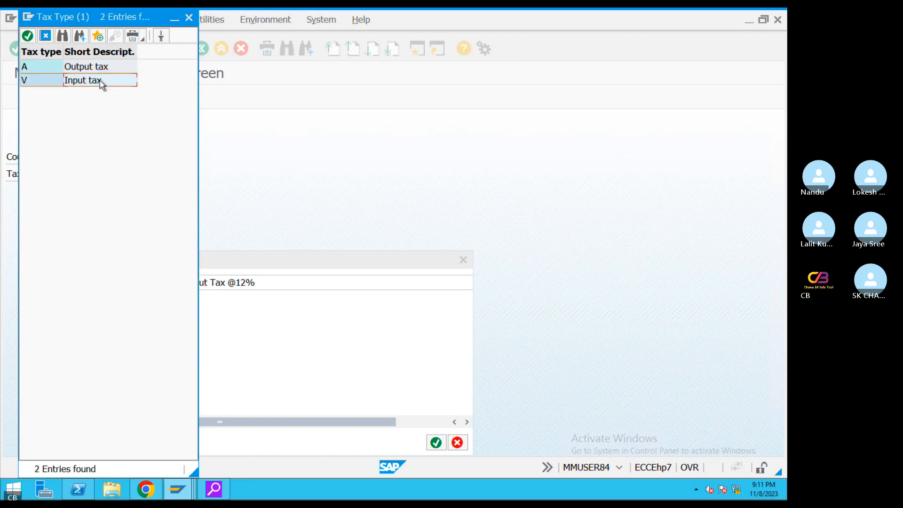
# Accept the T2 properties with the input tax type, set INPUT CGST and INPUT SGST to 6 percent, and save the tax code.
pyautogui.click(436, 442)
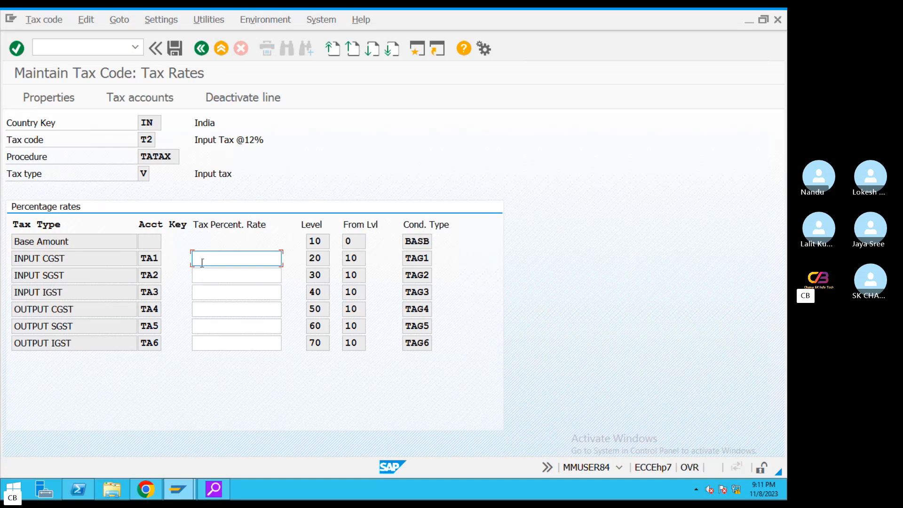
pyautogui.write('6')
pyautogui.click(216, 276)
pyautogui.write('6')
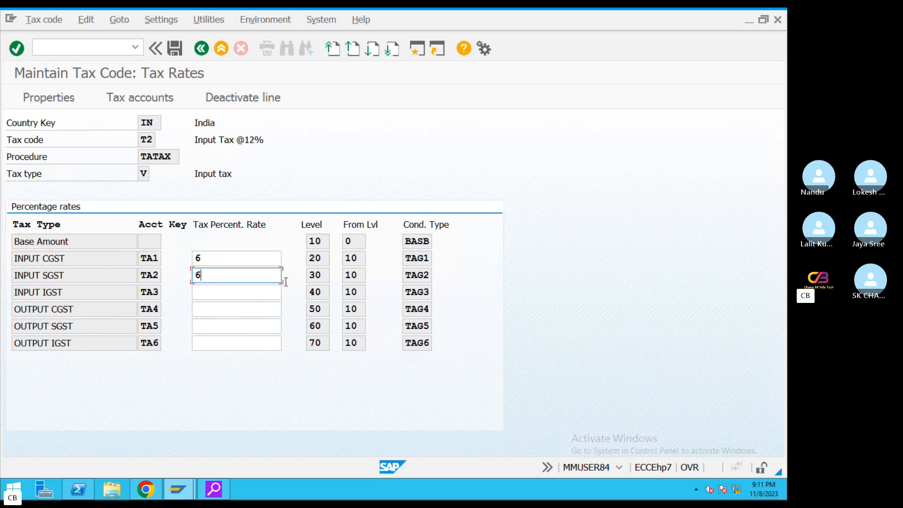
pyautogui.moveTo(221, 275); pyautogui.dragTo(161, 258)
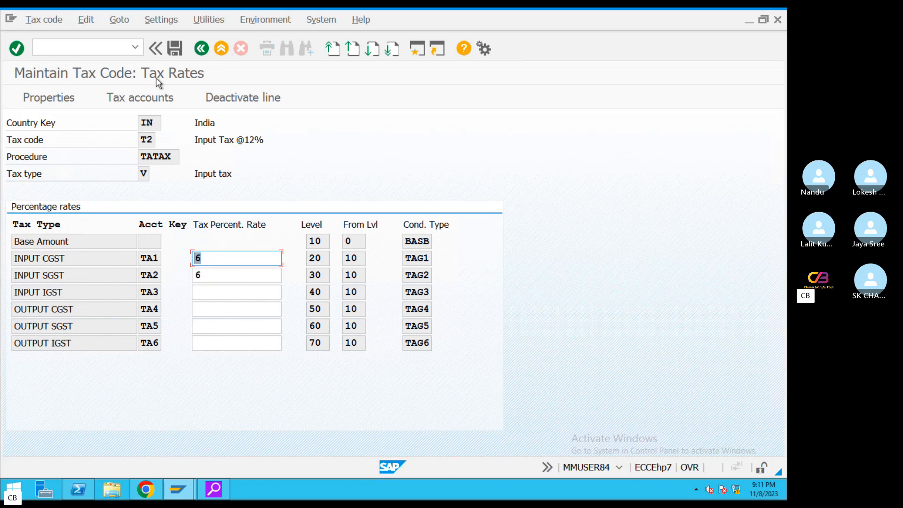
pyautogui.click(175, 48)
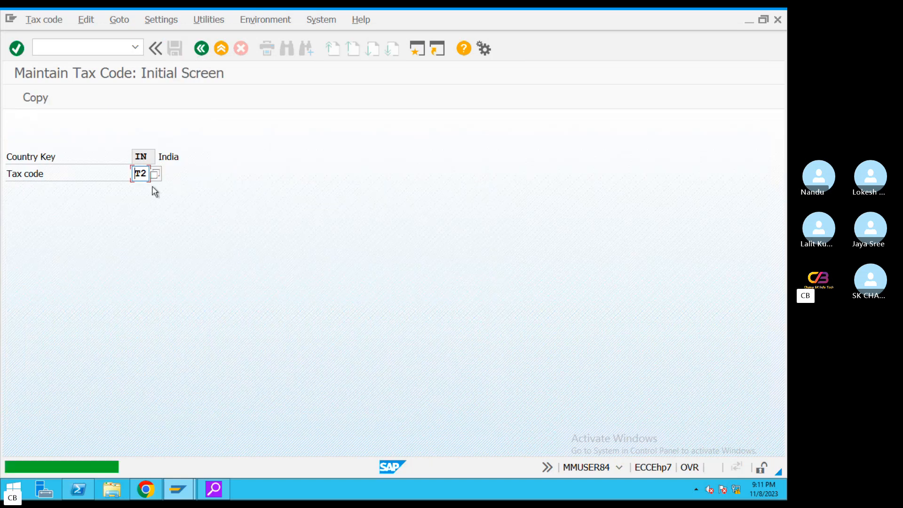
pyautogui.press('BackSpace')
pyautogui.write('3')
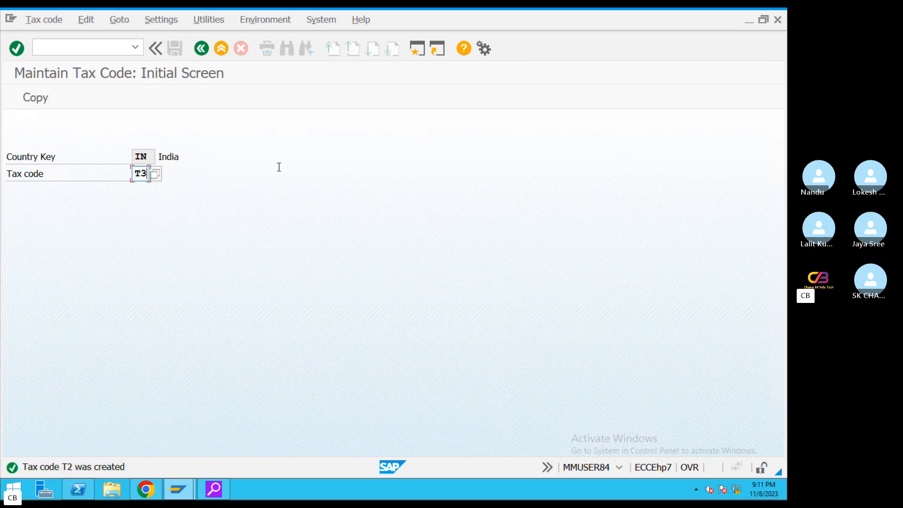
pyautogui.press('Return')
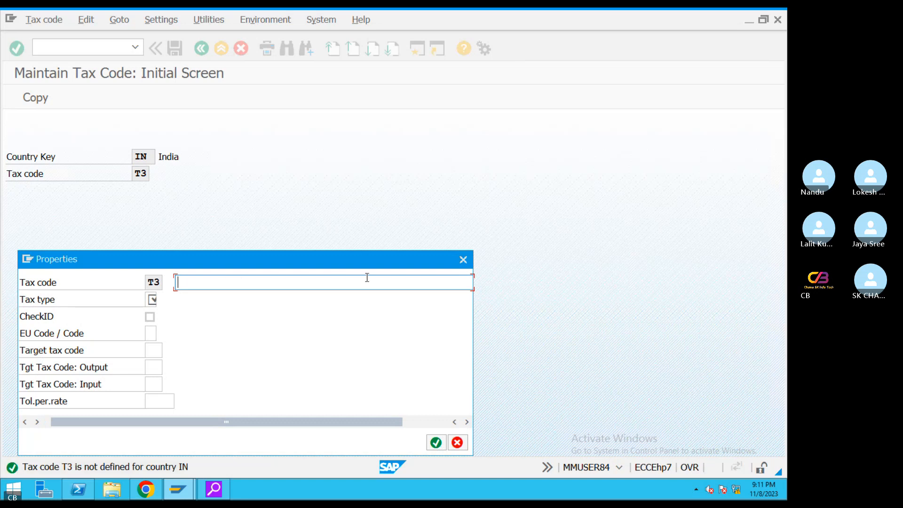
pyautogui.click(367, 277)
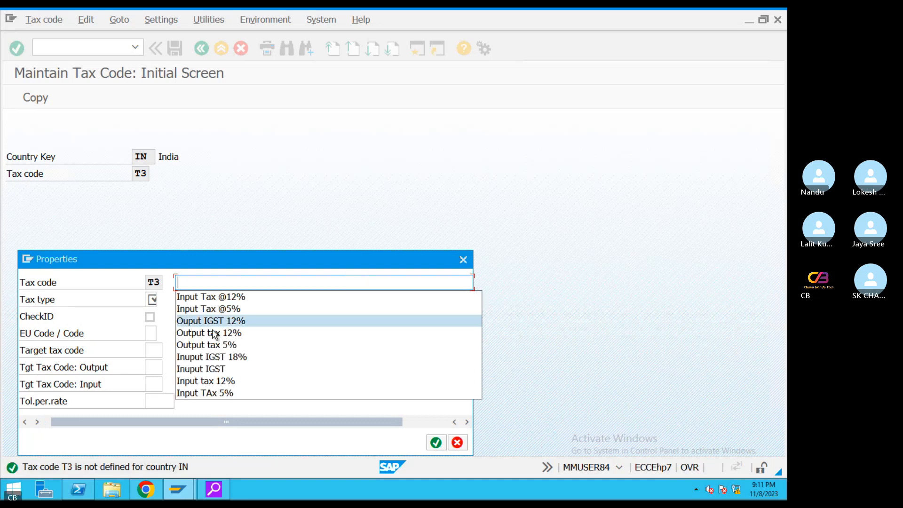
pyautogui.click(208, 297)
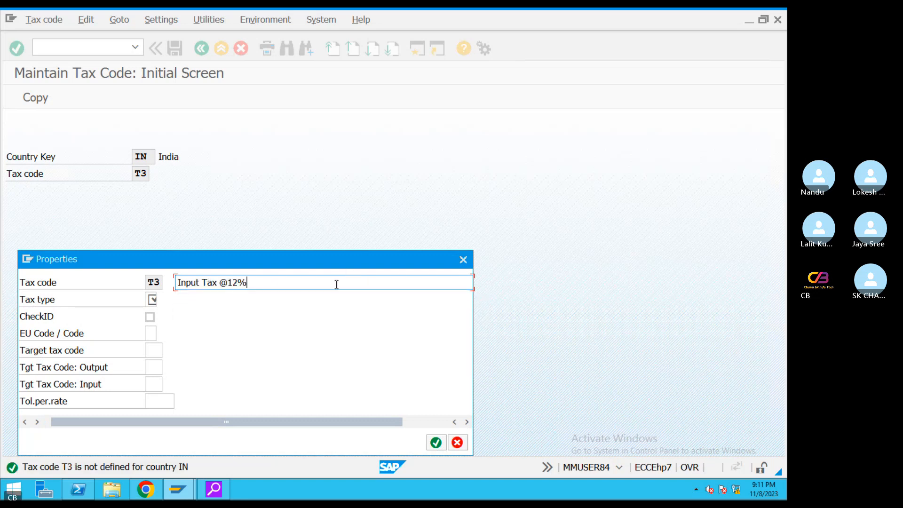
pyautogui.press('BackSpace')
pyautogui.press('BackSpace')
pyautogui.press('BackSpace')
pyautogui.write('18%')
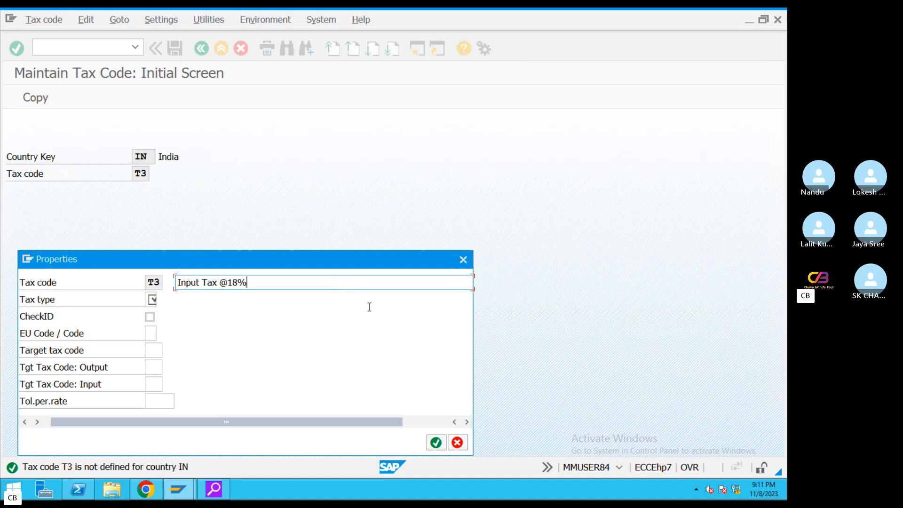
# Assign tax type V (Input tax) to tax code T3 and accept its properties.
pyautogui.click(152, 299)
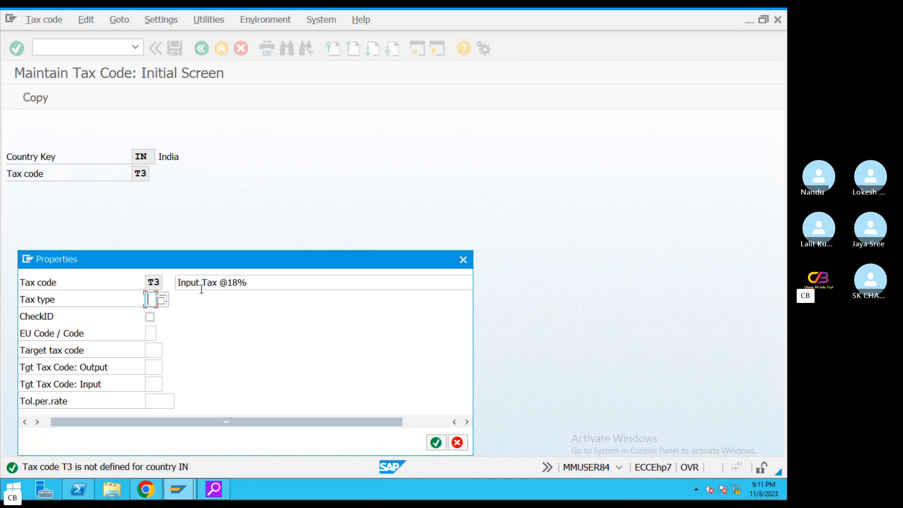
pyautogui.click(163, 301)
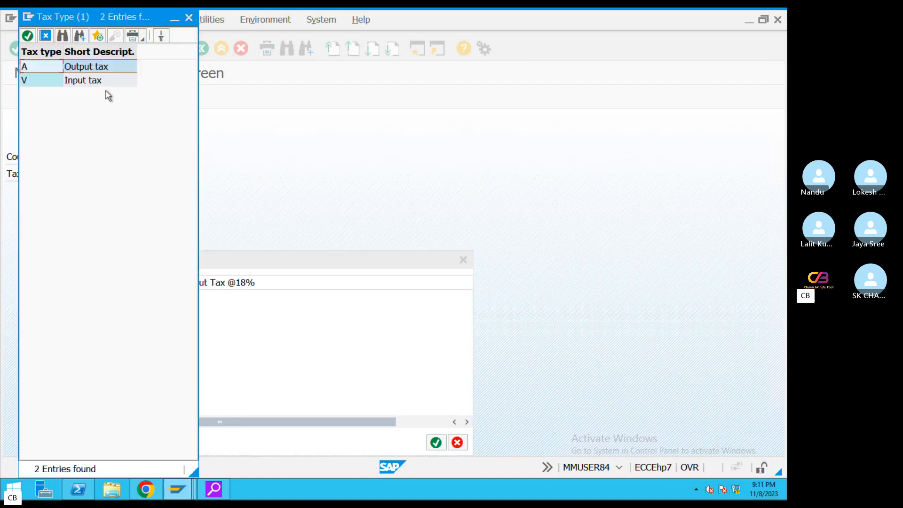
pyautogui.doubleClick(93, 82)
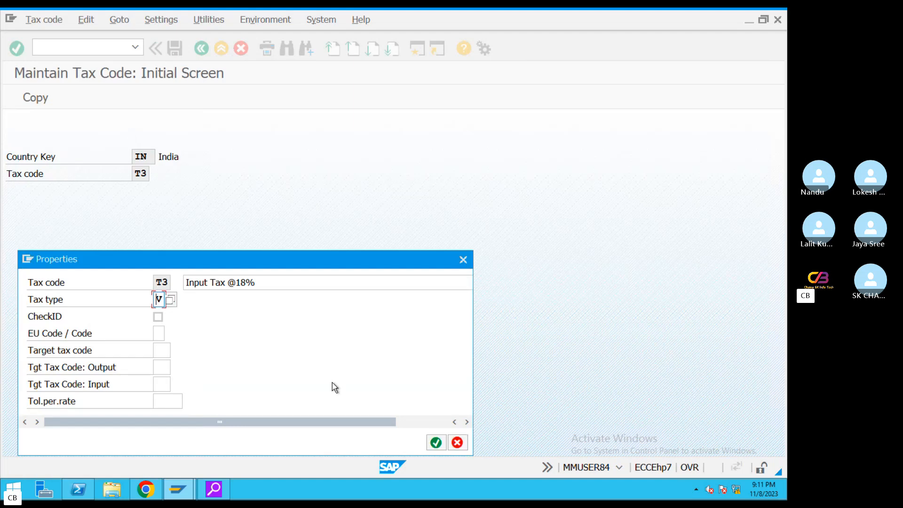
pyautogui.click(436, 442)
# Set the INPUT IGST rate of tax code T3 to 18 percent and save the tax code.
pyautogui.click(200, 293)
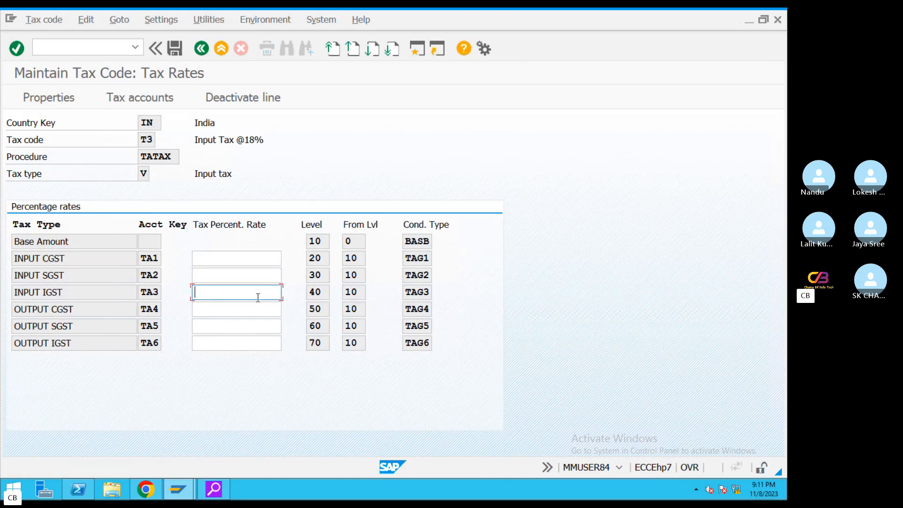
pyautogui.write('18')
pyautogui.doubleClick(234, 293)
pyautogui.click(212, 293)
pyautogui.doubleClick(212, 294)
pyautogui.click(198, 52)
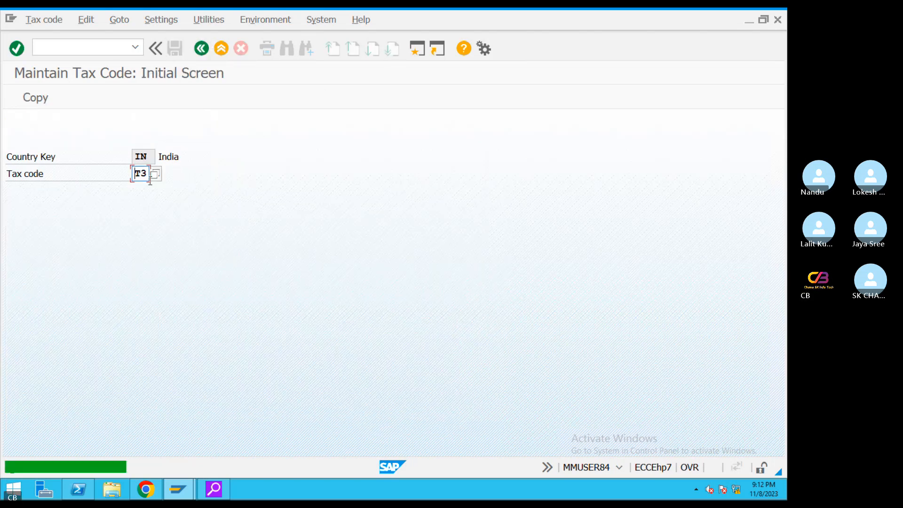
# Switch to the TextEdit notes and add the tax codes "(T1,T2,T3,T4,T5,T6" after FTXP on the Create Tax Codes line.
pyautogui.press('BackSpace')
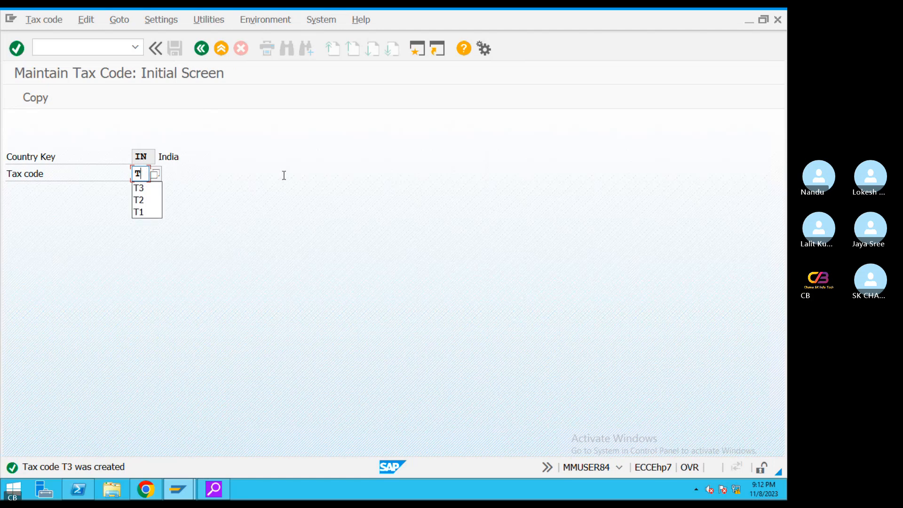
pyautogui.hotkey('ctrl', 'Left')
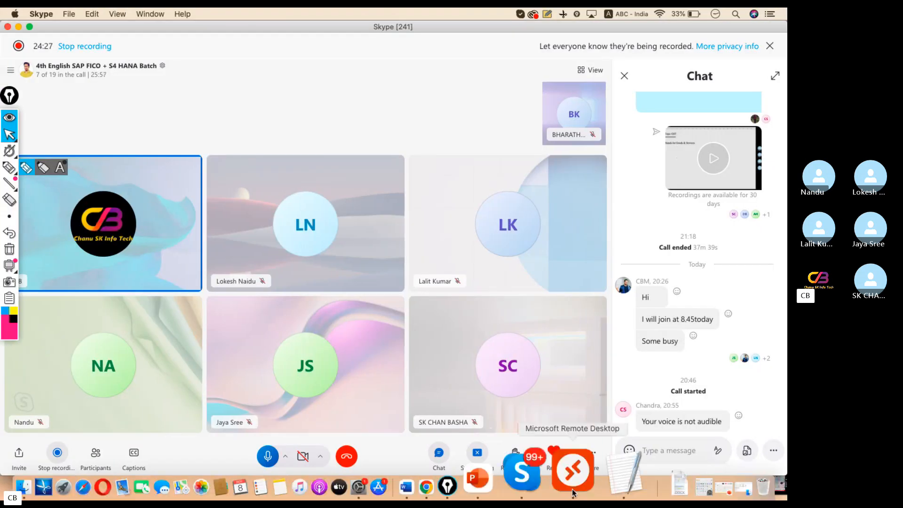
pyautogui.click(596, 468)
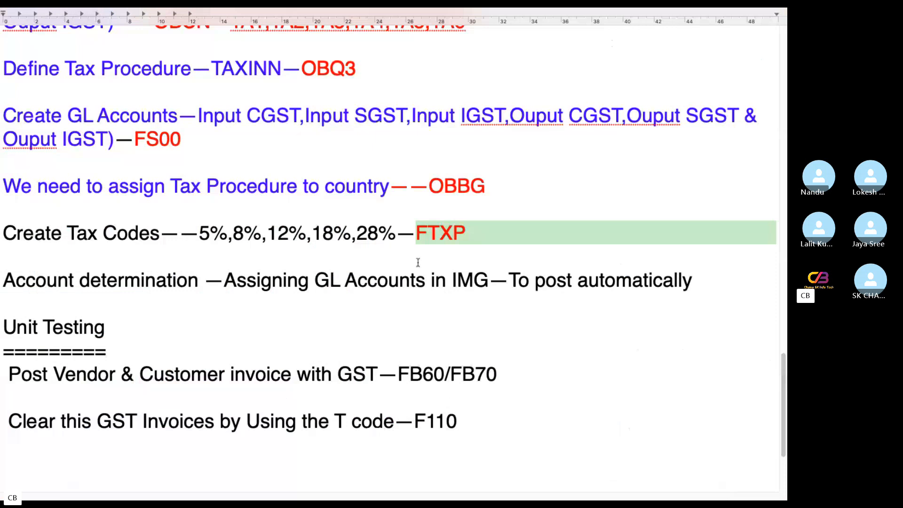
pyautogui.click(594, 230)
pyautogui.write('(T')
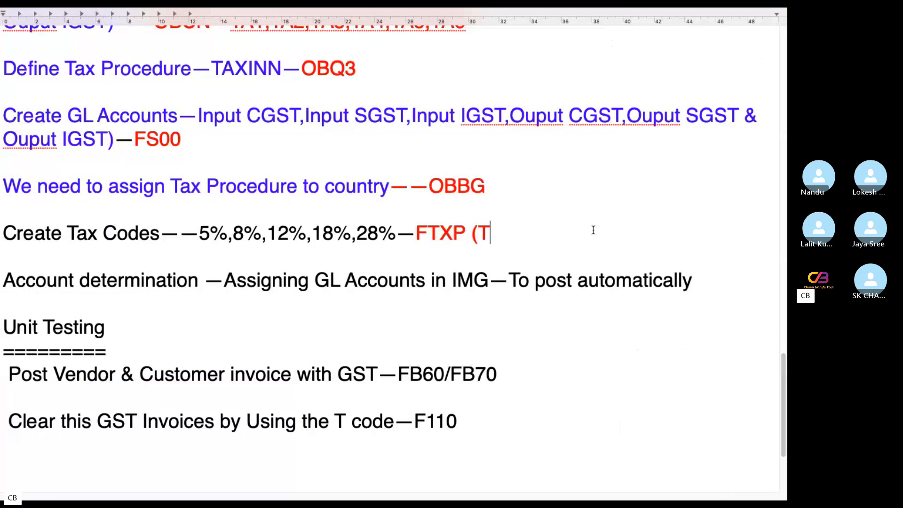
pyautogui.write('1,T2,T')
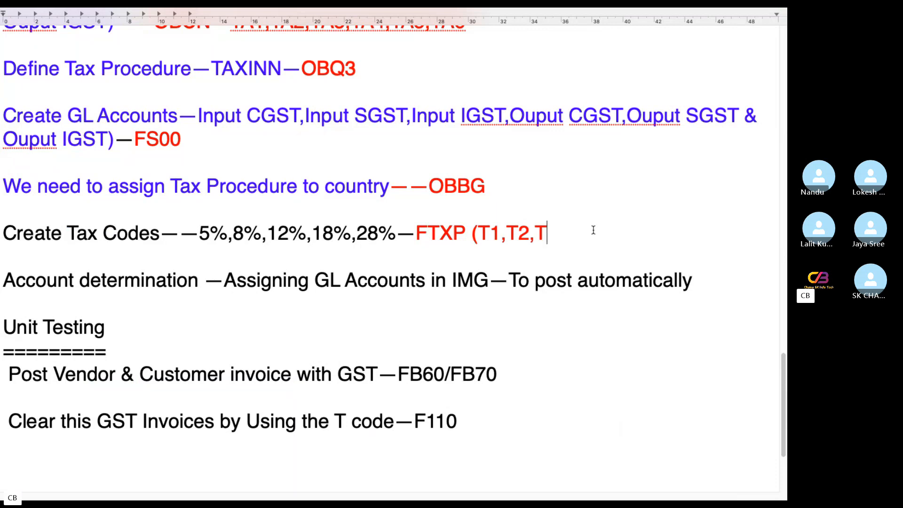
pyautogui.write('3,T4,T5,T')
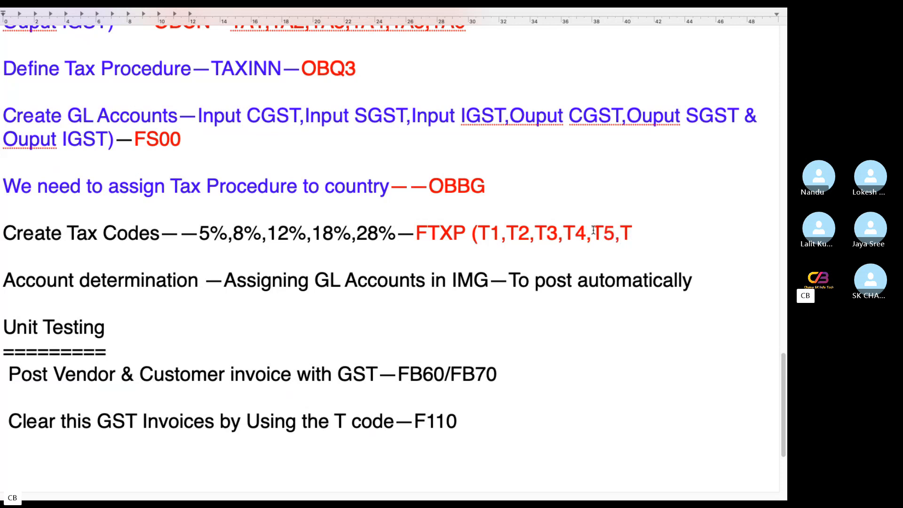
pyautogui.write('6')
# Switch back to SAP in Microsoft Remote Desktop, start tax code T4 and describe it as "Ouput Tax 5%".
pyautogui.hotkey('ctrl', 'Left')
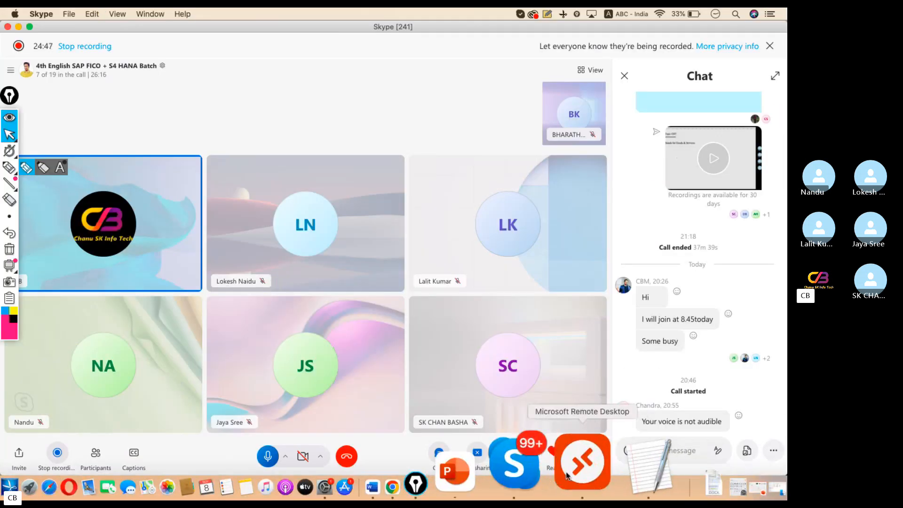
pyautogui.click(581, 473)
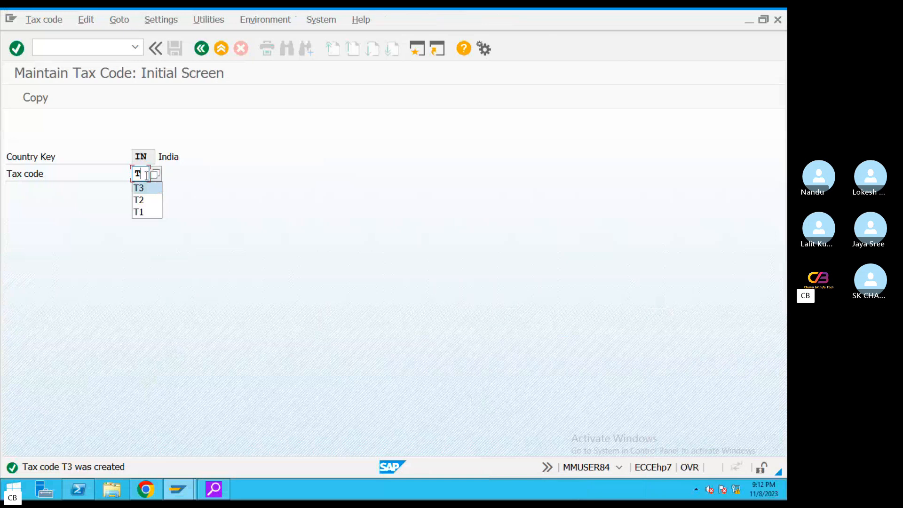
pyautogui.write('4')
pyautogui.press('Return')
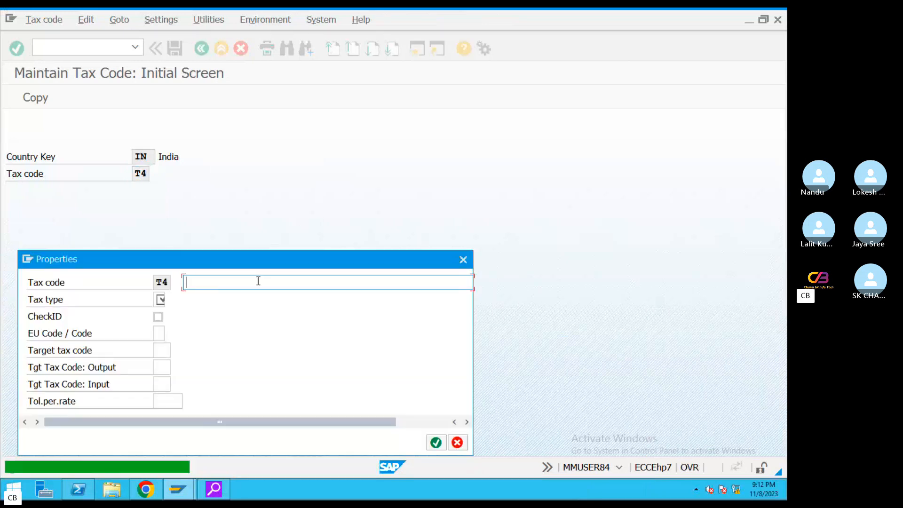
pyautogui.write('Ouput T')
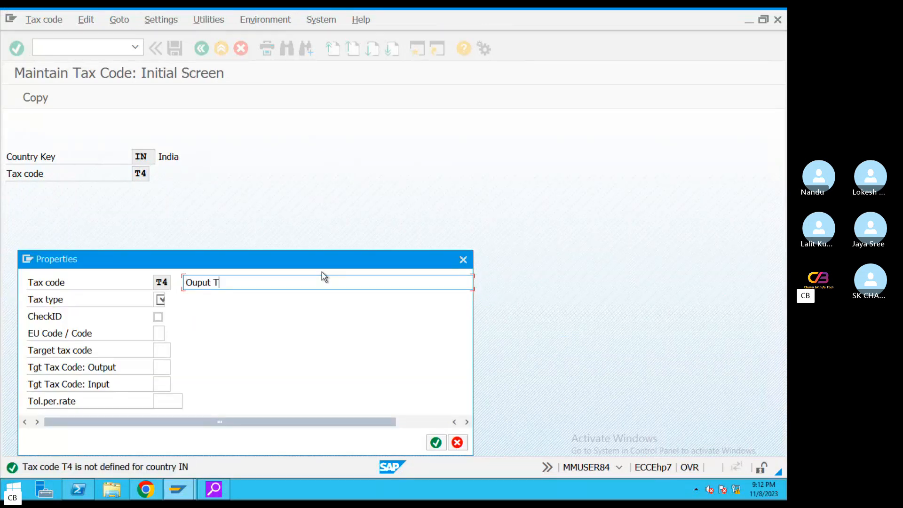
pyautogui.write('ax 5%')
# Assign tax type A (Output tax) to tax code T4 and accept its properties.
pyautogui.click(161, 299)
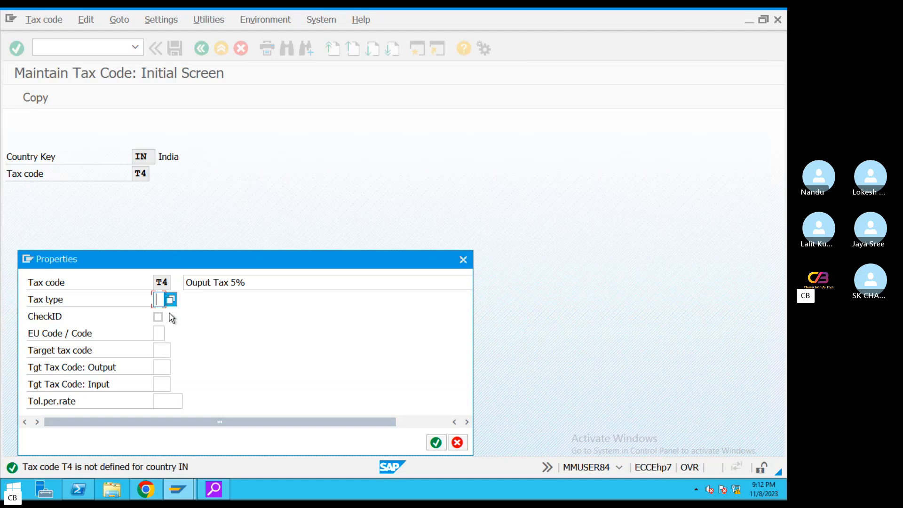
pyautogui.click(169, 299)
pyautogui.doubleClick(87, 66)
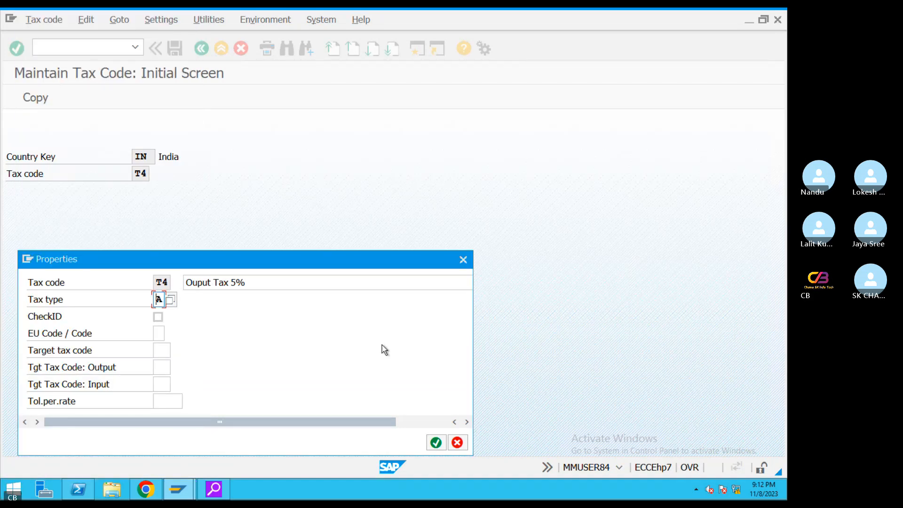
pyautogui.click(435, 442)
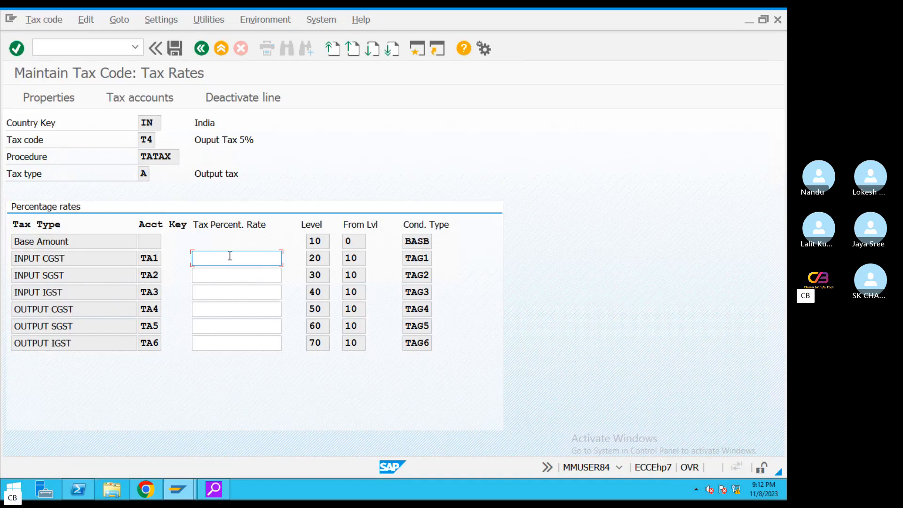
# Set the OUTPUT CGST and OUTPUT SGST rates of tax code T4 to 2.5 percent each and save the tax code.
pyautogui.moveTo(80, 308); pyautogui.dragTo(13, 309)
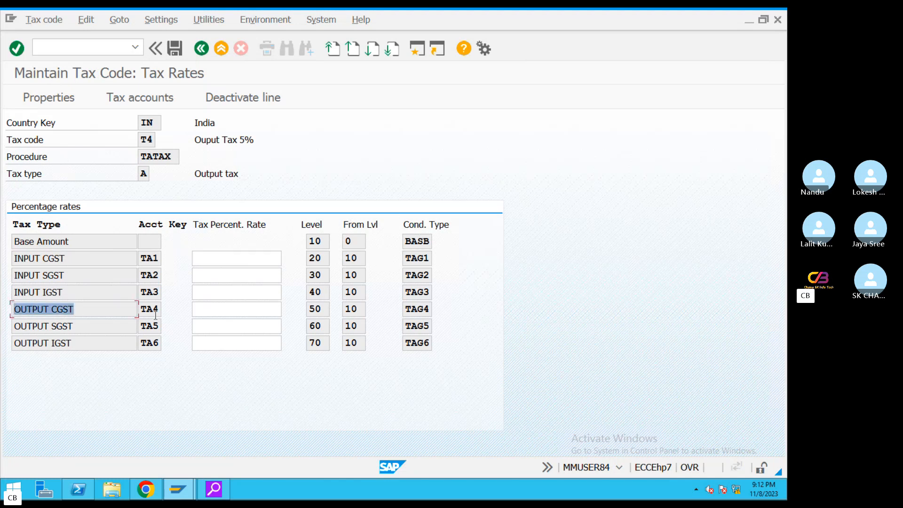
pyautogui.click(215, 311)
pyautogui.write('2.')
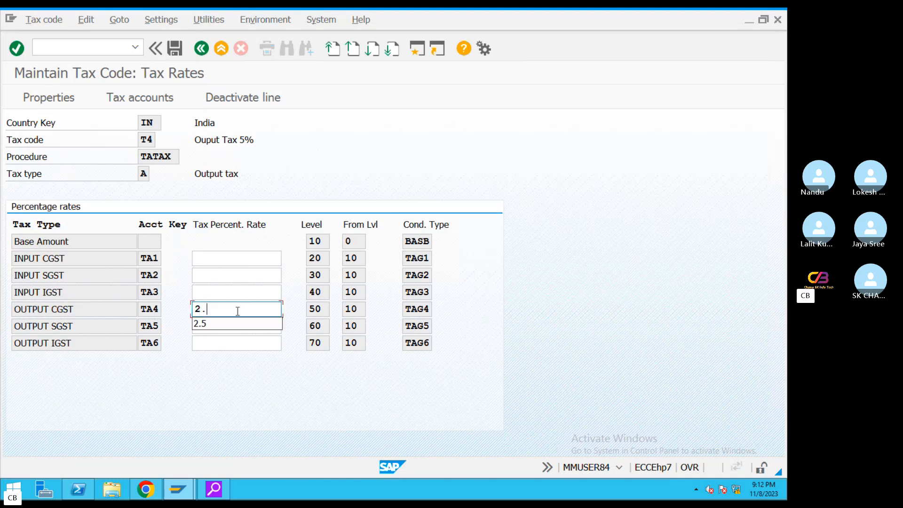
pyautogui.write('5')
pyautogui.click(221, 326)
pyautogui.write('2.')
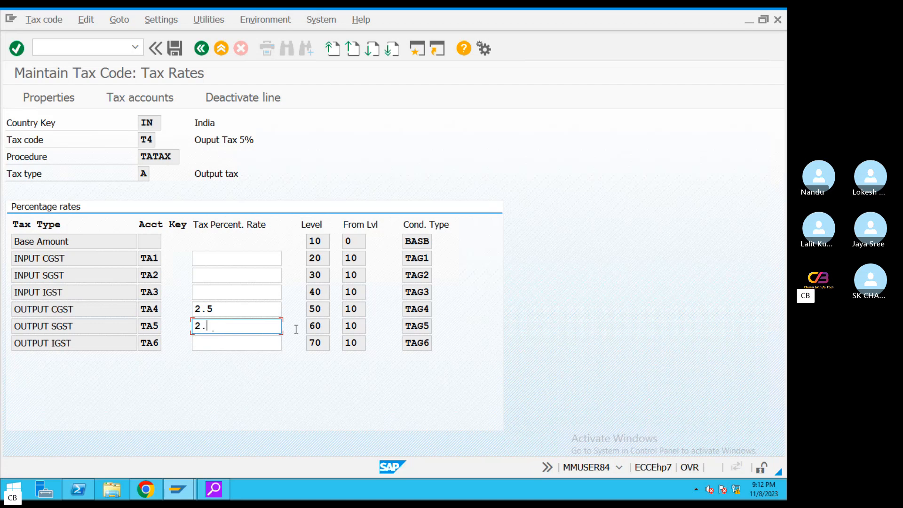
pyautogui.write('5')
pyautogui.click(174, 48)
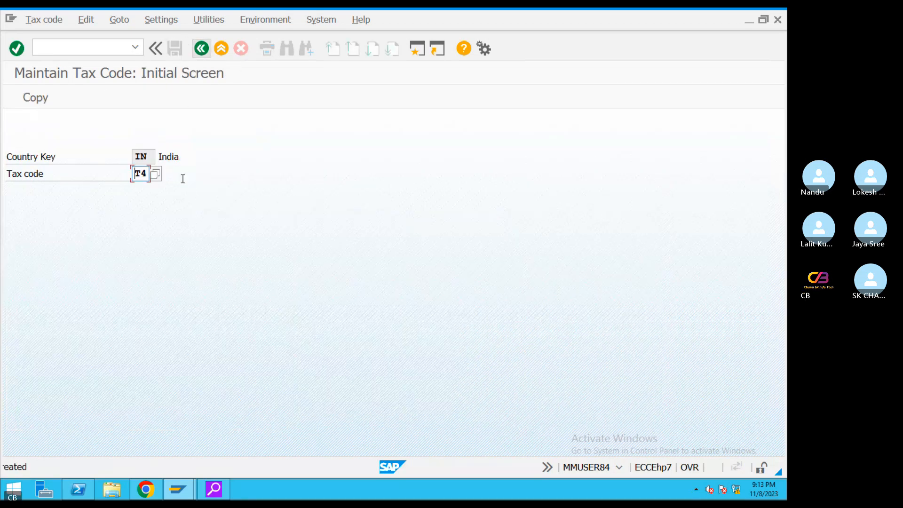
# Start tax code T5 for country IN and describe it as "Output tax 12%".
pyautogui.press('BackSpace')
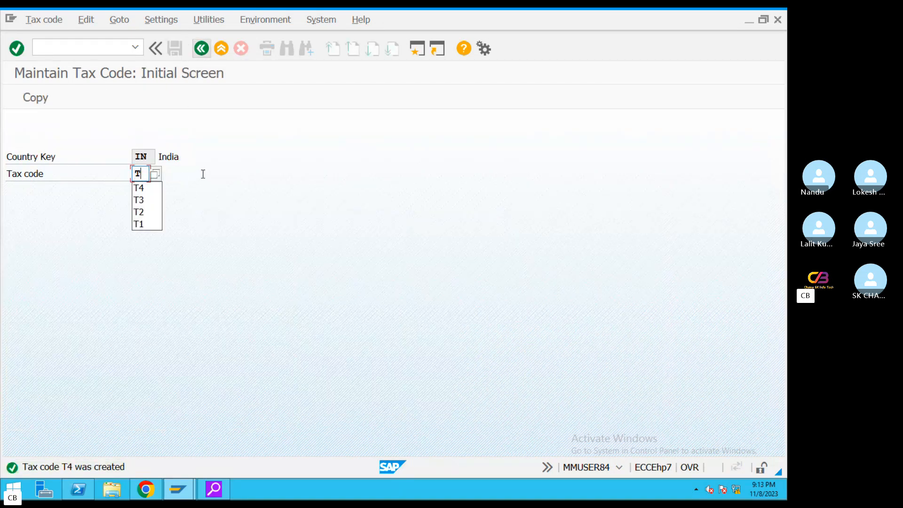
pyautogui.write('5')
pyautogui.press('Return')
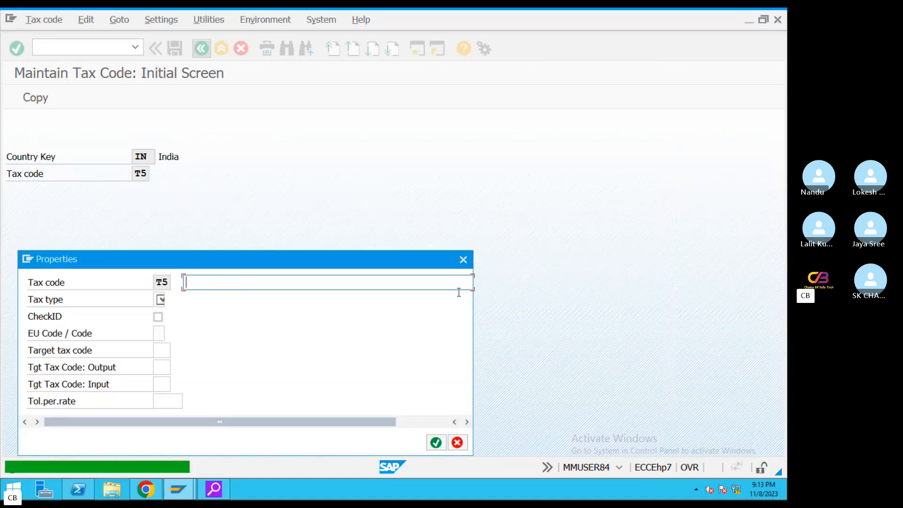
pyautogui.write('Out')
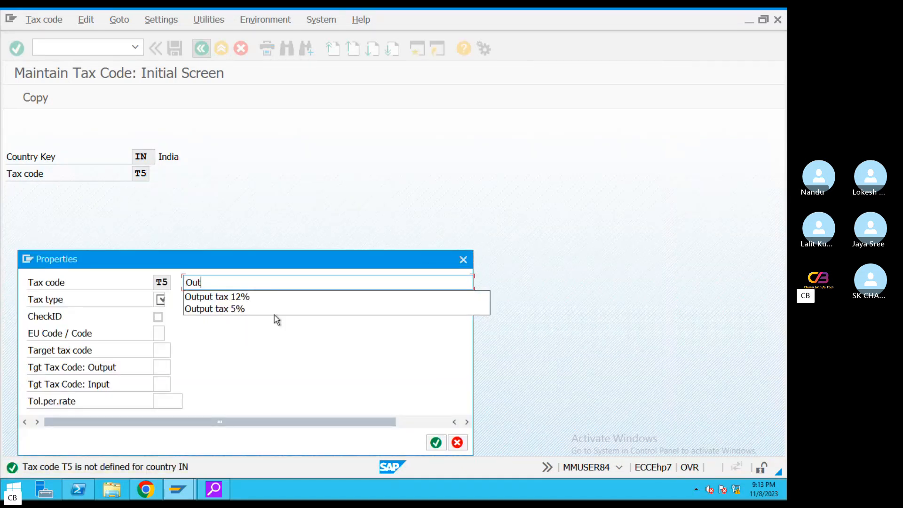
pyautogui.press('Return')
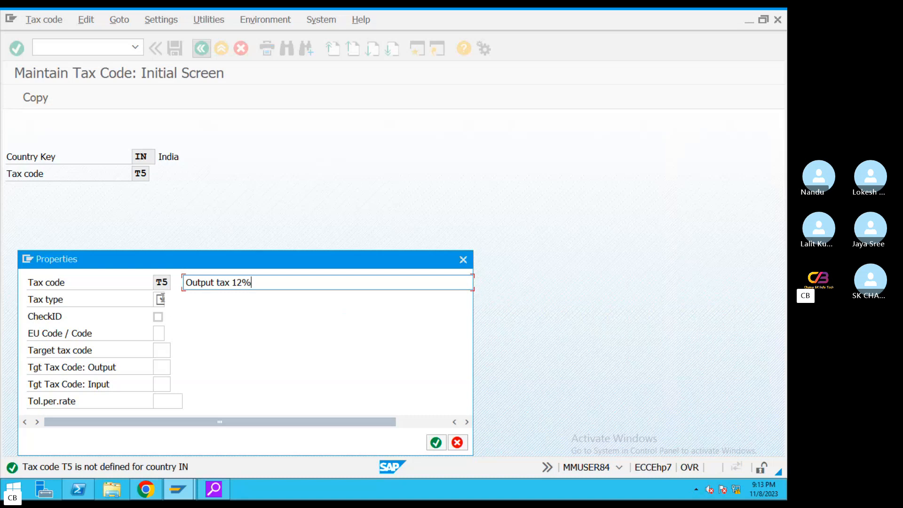
# Assign tax type A (Output tax) to tax code T5 and accept its properties.
pyautogui.click(160, 299)
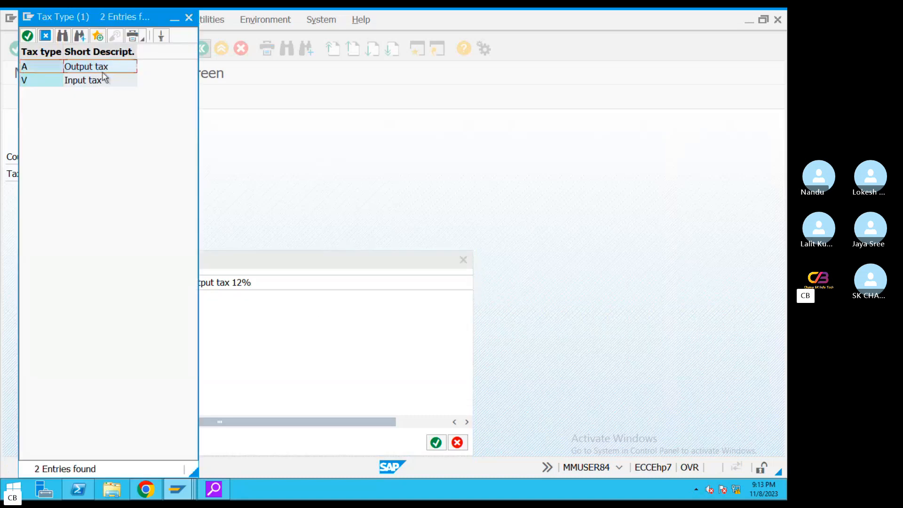
pyautogui.doubleClick(103, 73)
pyautogui.click(436, 442)
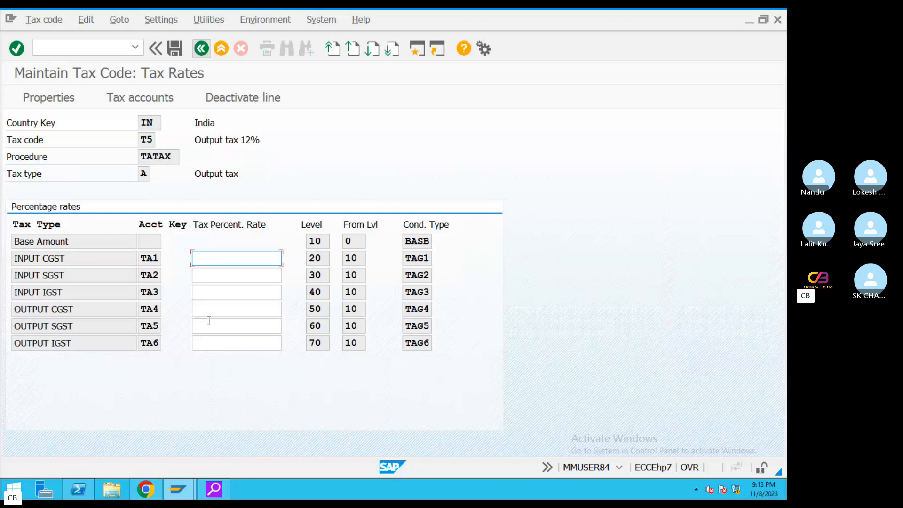
# Set the OUTPUT CGST and OUTPUT SGST rates of tax code T5 to 6 percent each and save the tax code.
pyautogui.click(209, 310)
pyautogui.write('6')
pyautogui.click(243, 327)
pyautogui.write('6')
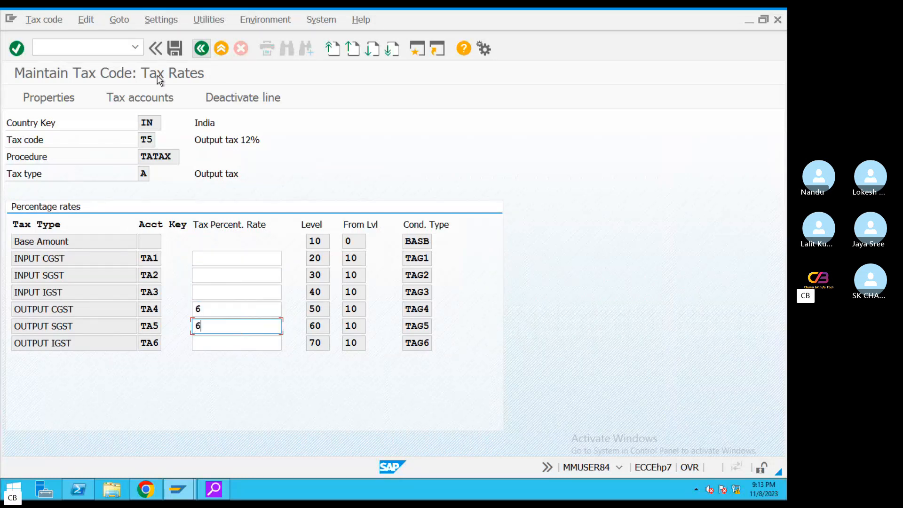
pyautogui.click(174, 47)
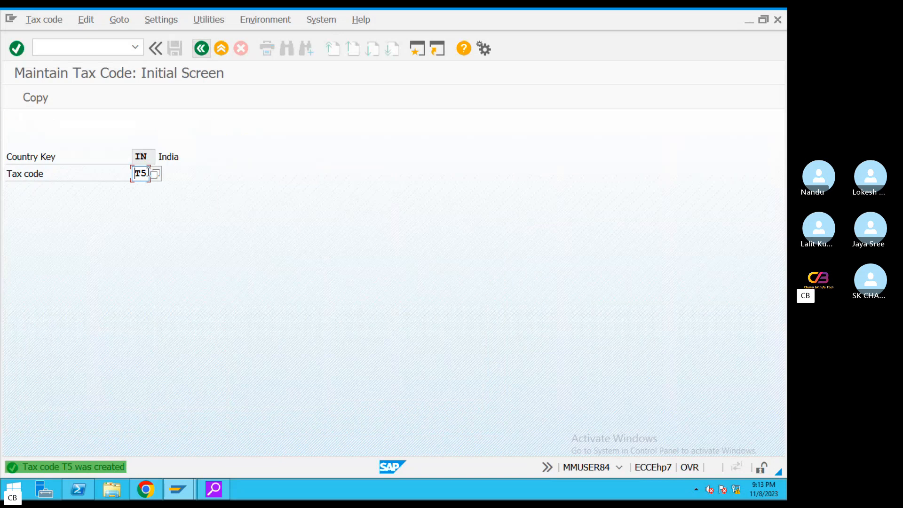
# Start tax code T6 for country IN and describe it as "Output IGST 18%".
pyautogui.press('BackSpace')
pyautogui.write('6')
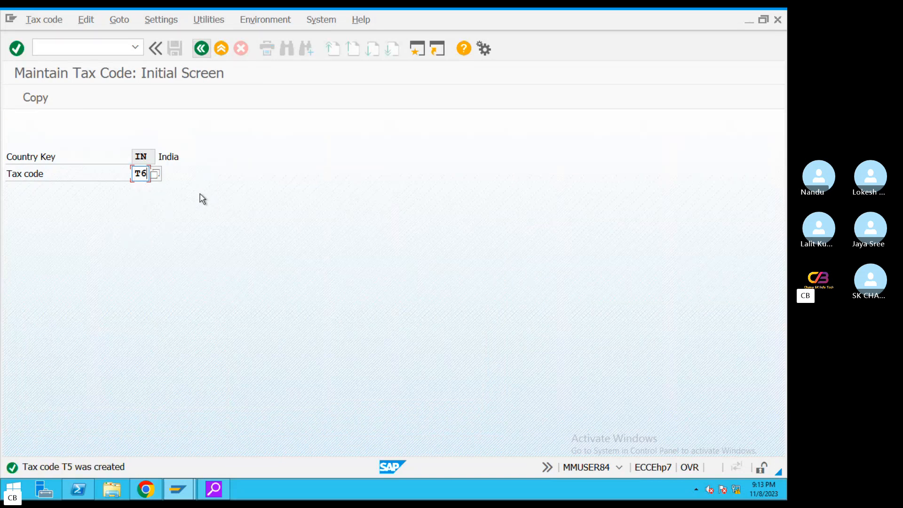
pyautogui.press('Return')
pyautogui.write('O')
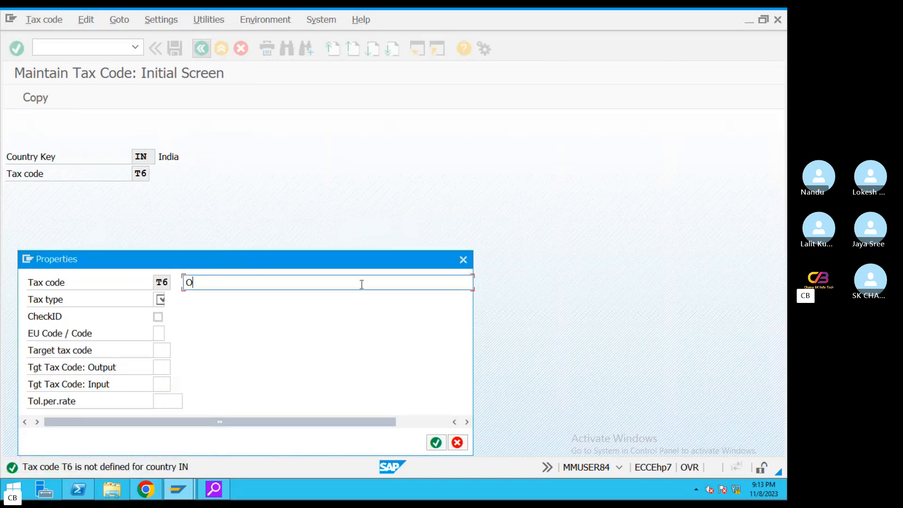
pyautogui.write('utput IGST 18%')
# Assign tax type A (Output tax) to tax code T6 and accept its properties.
pyautogui.click(161, 299)
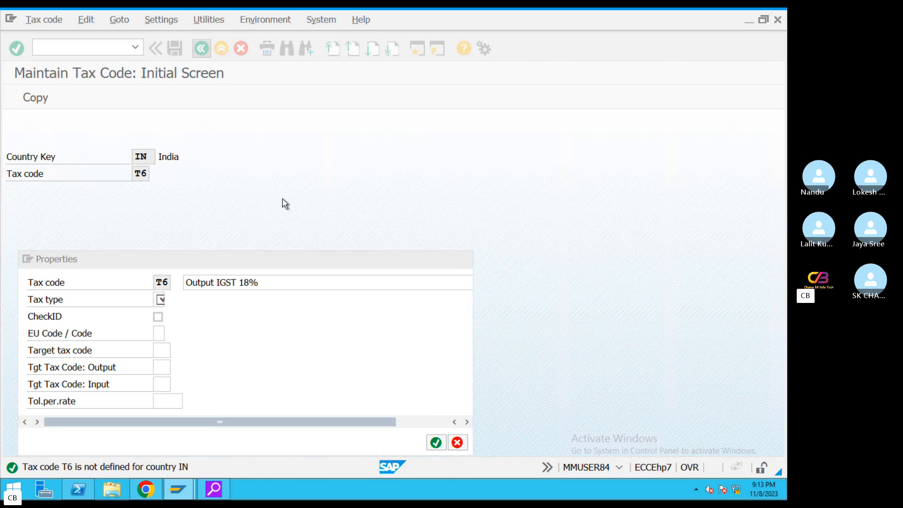
pyautogui.doubleClick(92, 69)
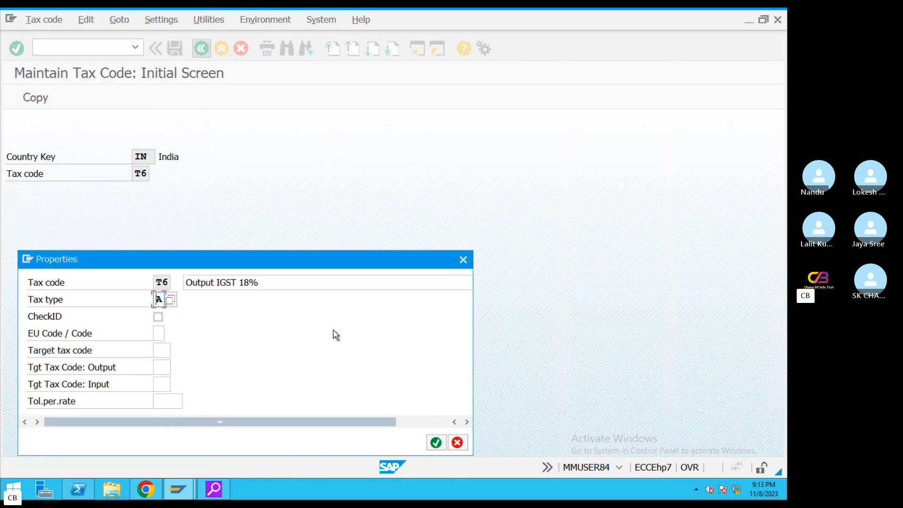
pyautogui.click(436, 443)
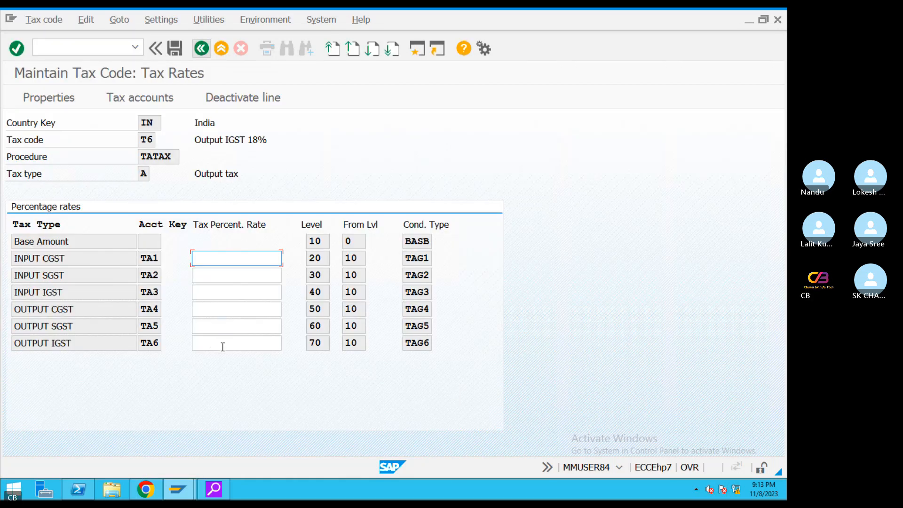
# Set the OUTPUT IGST rate of tax code T6 to 18 percent and save the tax code.
pyautogui.click(223, 347)
pyautogui.write('18')
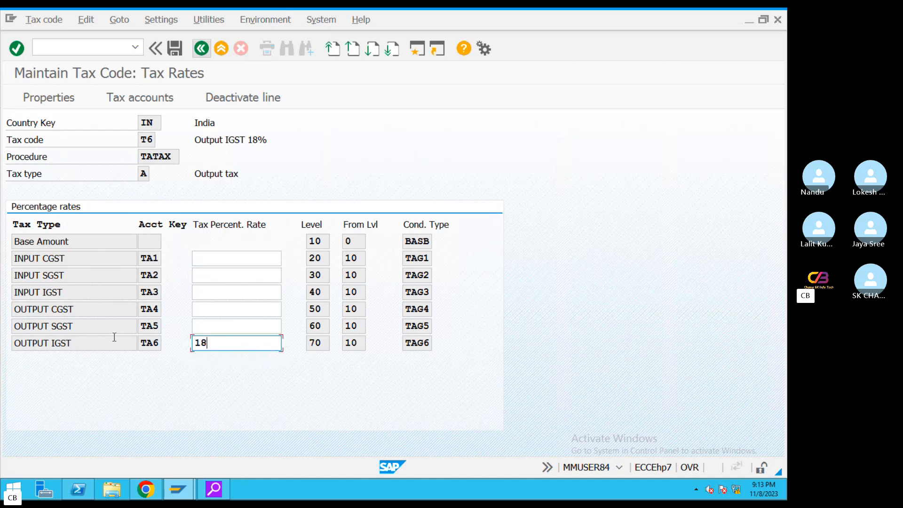
pyautogui.click(174, 48)
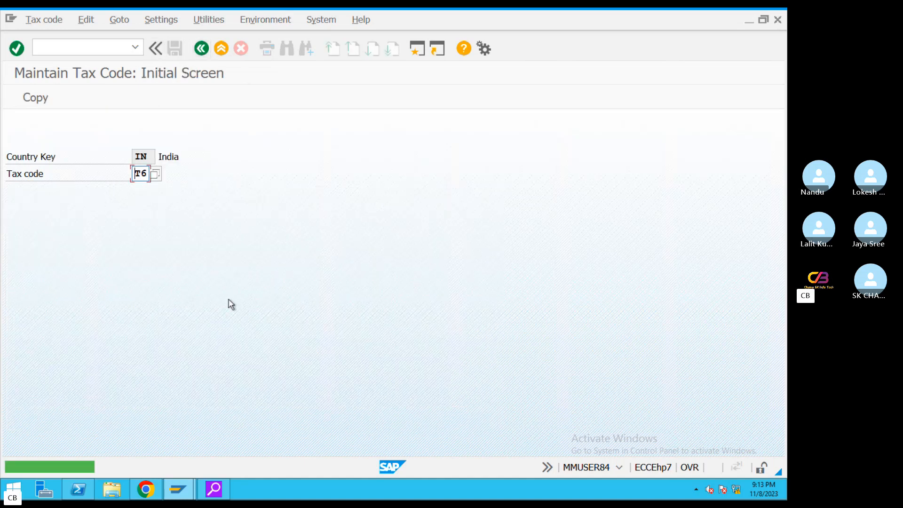
# Switch to the TextEdit notes and append "-OB40" to the account determination line.
pyautogui.hotkey('ctrl', 'Left')
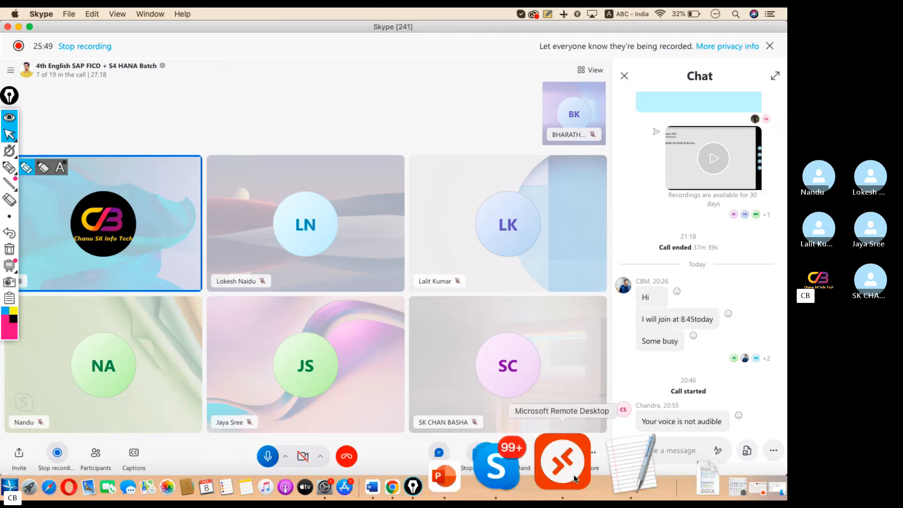
pyautogui.click(574, 479)
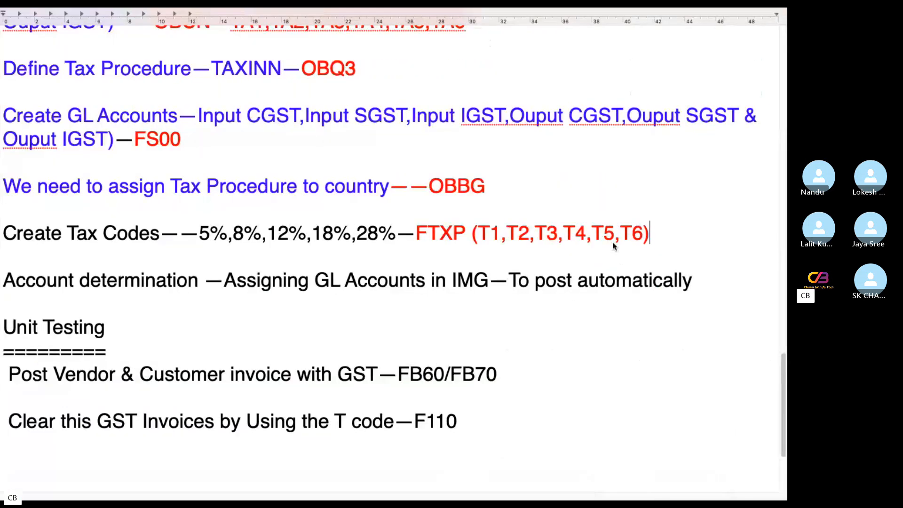
pyautogui.moveTo(462, 236); pyautogui.dragTo(418, 234)
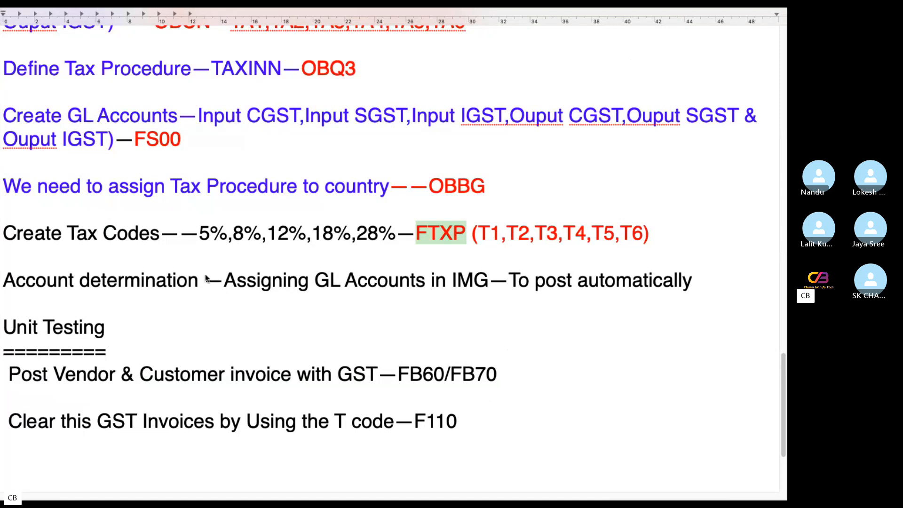
pyautogui.moveTo(206, 278); pyautogui.dragTo(2, 281)
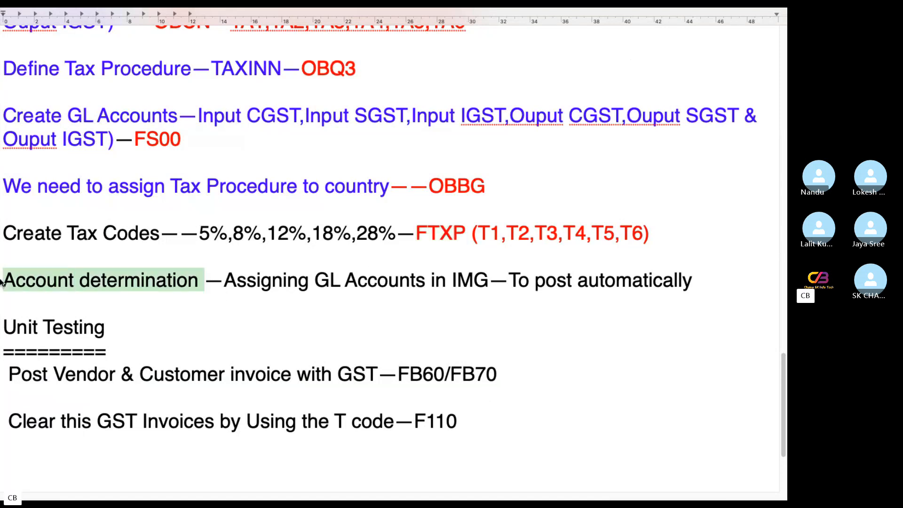
pyautogui.click(702, 281)
pyautogui.write('OB')
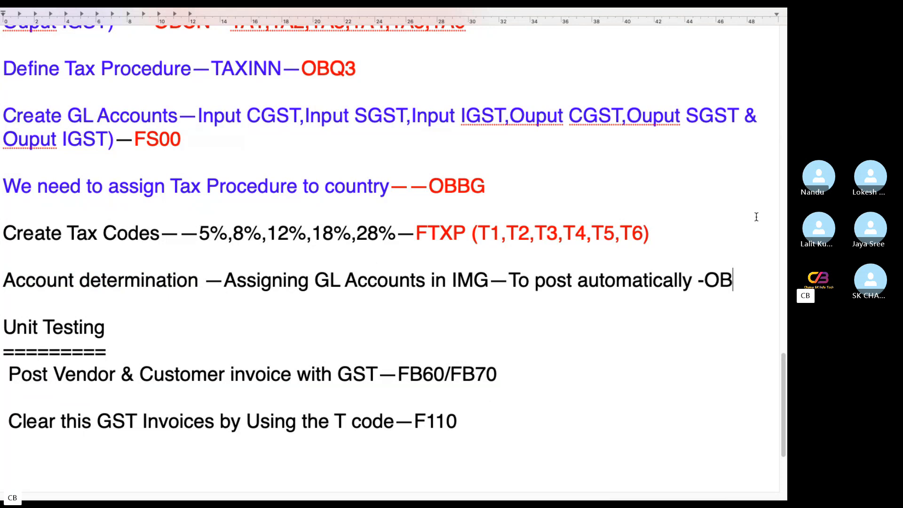
pyautogui.write('40')
# Colour the "Create Tax Codes" text with its percentages blue in the TextEdit notes.
pyautogui.hotkey('ctrl', 'Left')
pyautogui.hotkey('ctrl', 'Right')
pyautogui.moveTo(398, 233); pyautogui.dragTo(1, 224)
pyautogui.moveTo(185, 33)
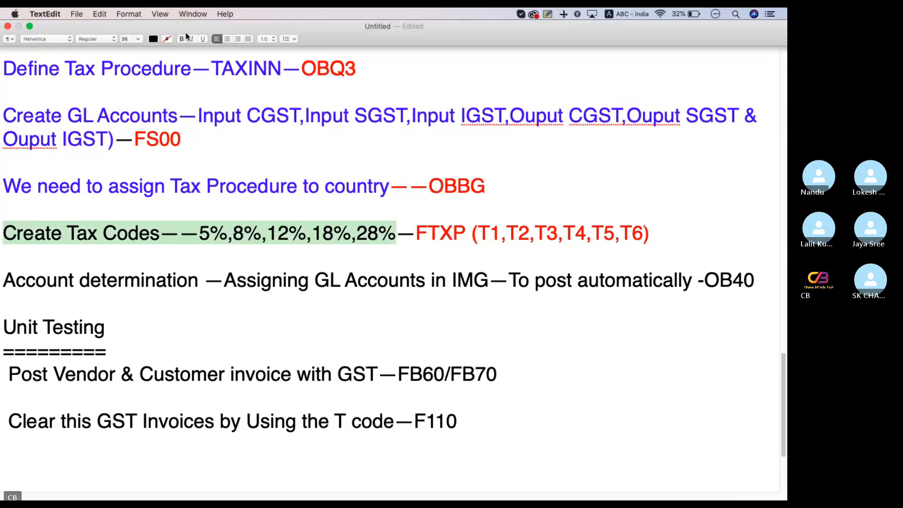
pyautogui.click(153, 39)
pyautogui.click(147, 58)
# Review the GST notes from the purchase and sales example down to the account determination line with OB40.
pyautogui.scroll(10, 289, 208)
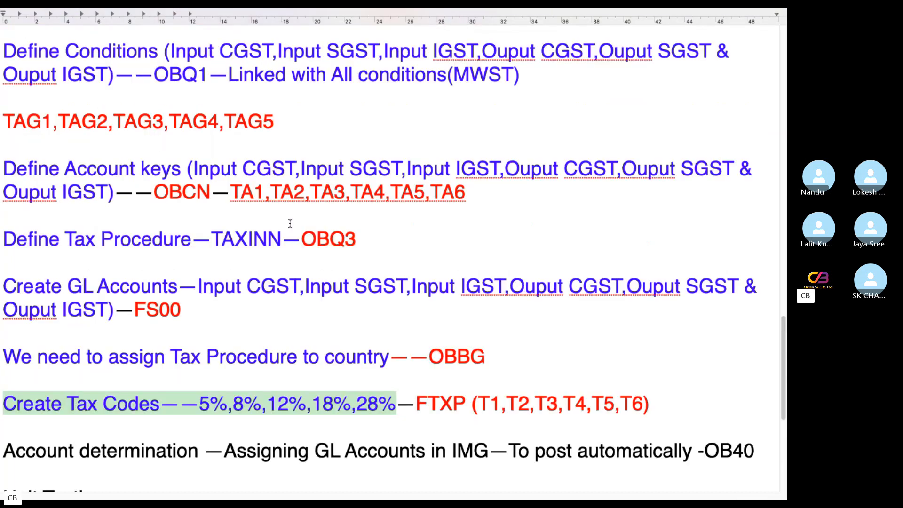
pyautogui.scroll(15, 288, 208)
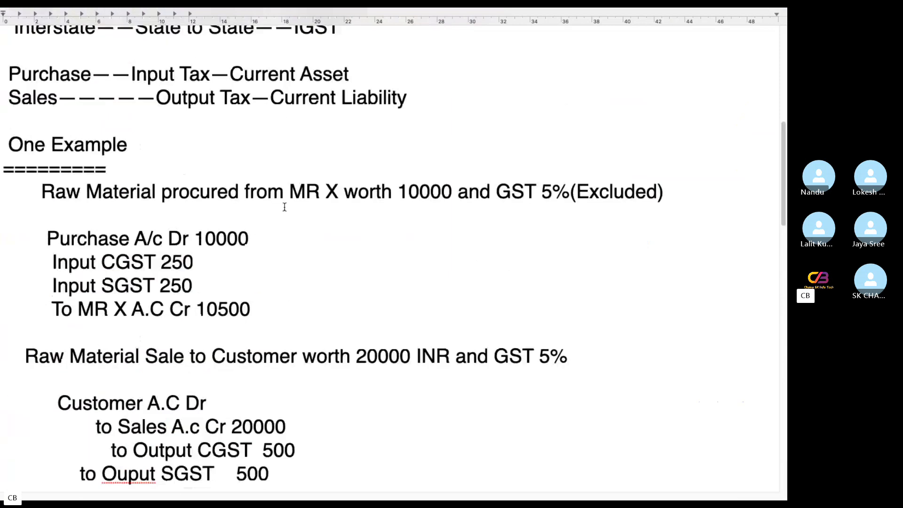
pyautogui.scroll(-9, 282, 202)
pyautogui.scroll(-15, 282, 198)
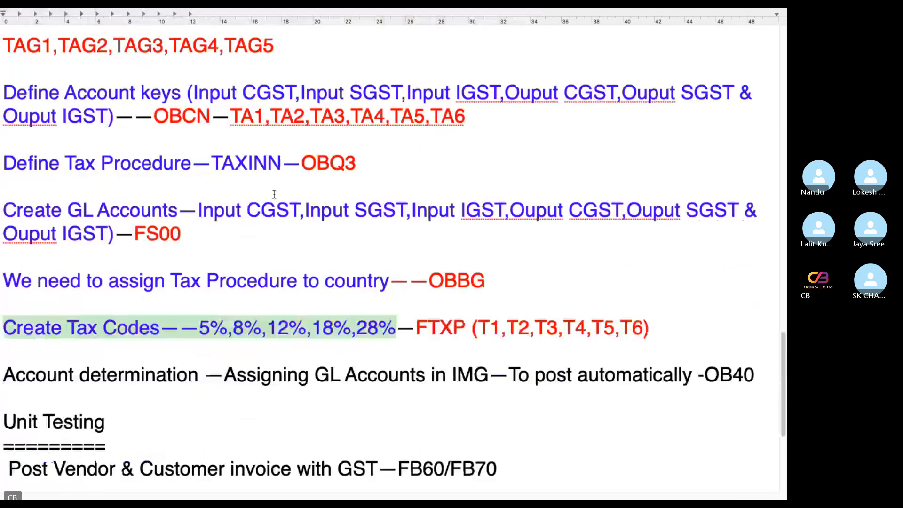
pyautogui.scroll(3, 312, 194)
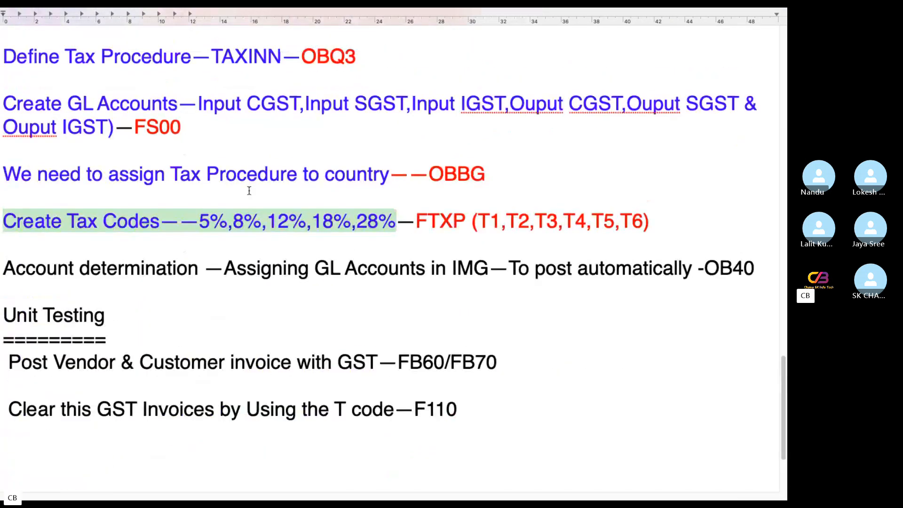
pyautogui.moveTo(198, 294); pyautogui.dragTo(56, 303)
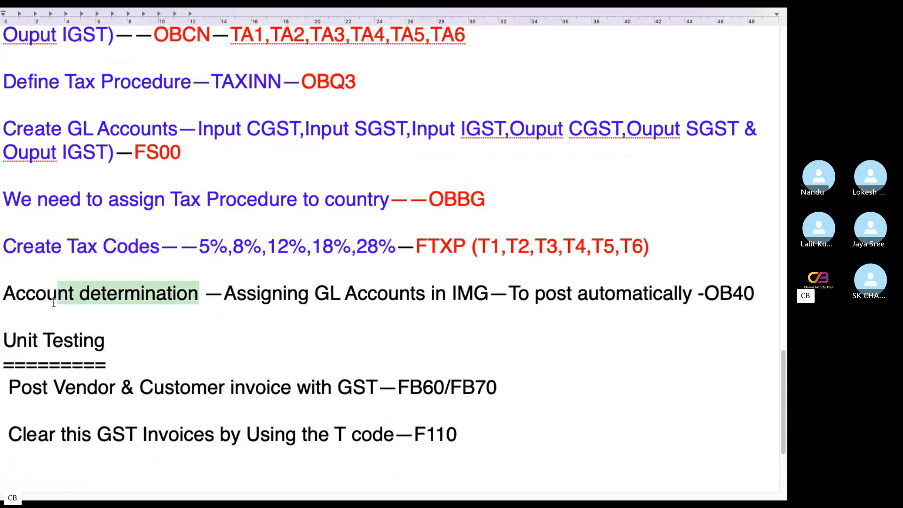
pyautogui.moveTo(755, 294); pyautogui.dragTo(698, 296)
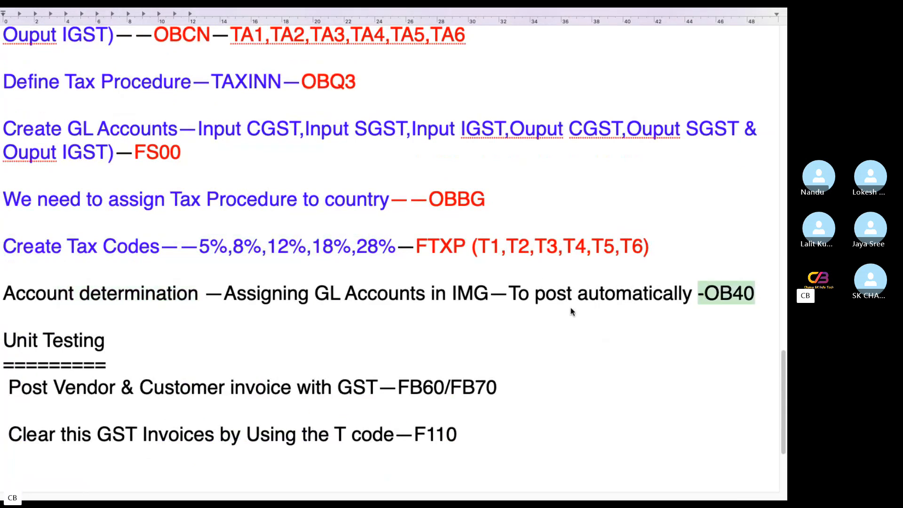
# Switch back to SAP in Microsoft Remote Desktop, leave tax code maintenance and run transaction OB40.
pyautogui.hotkey('ctrl', 'Left')
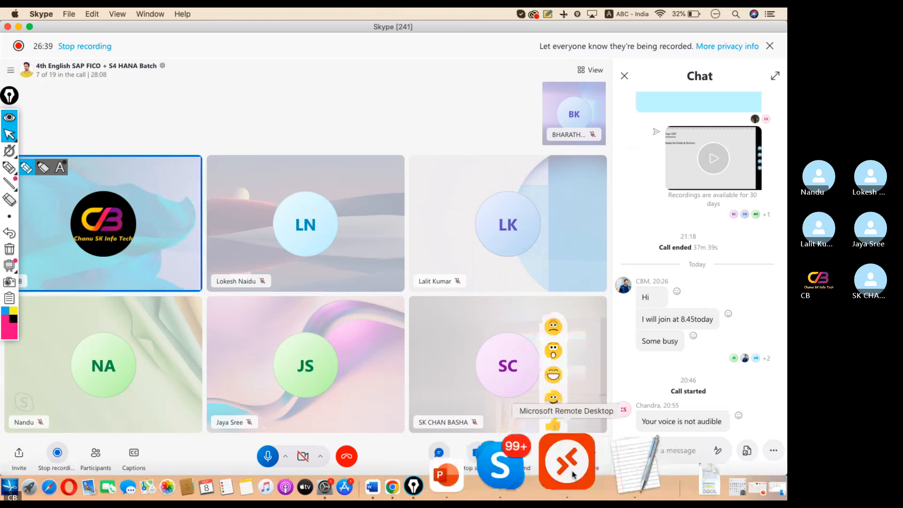
pyautogui.click(573, 474)
pyautogui.click(202, 49)
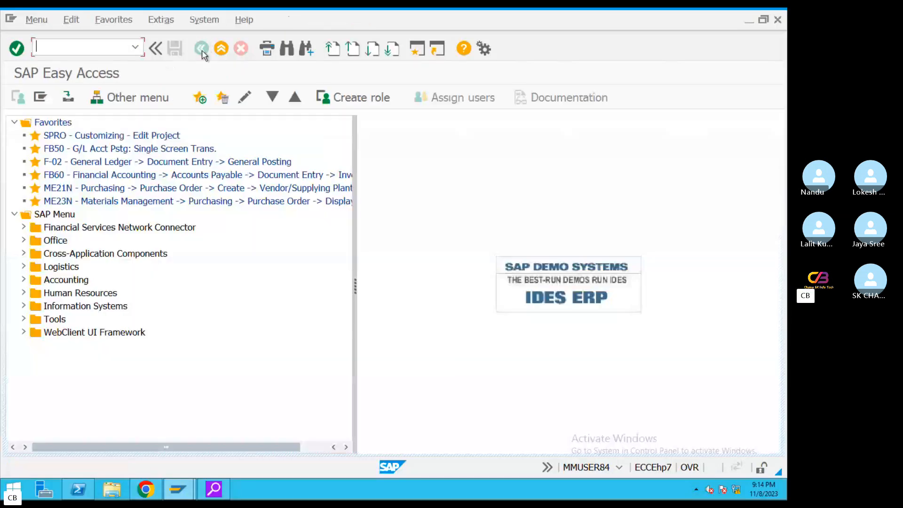
pyautogui.write('OB40')
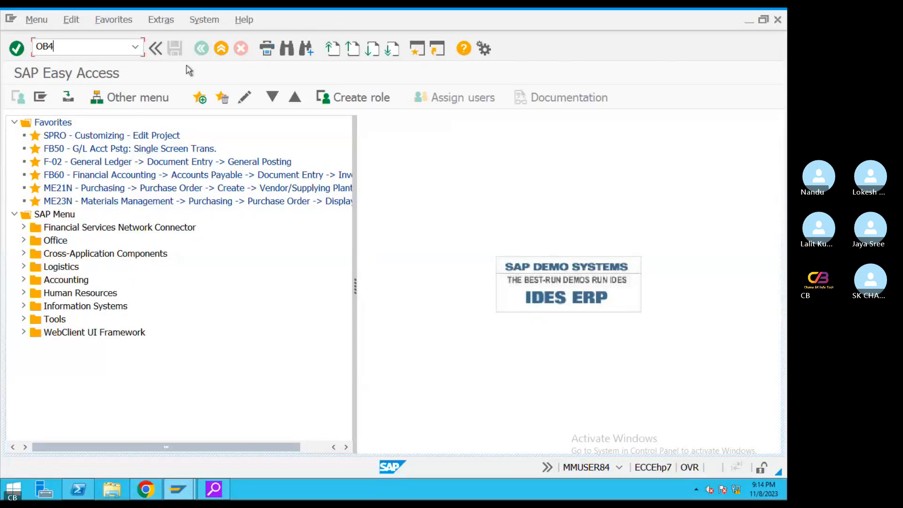
pyautogui.press('Return')
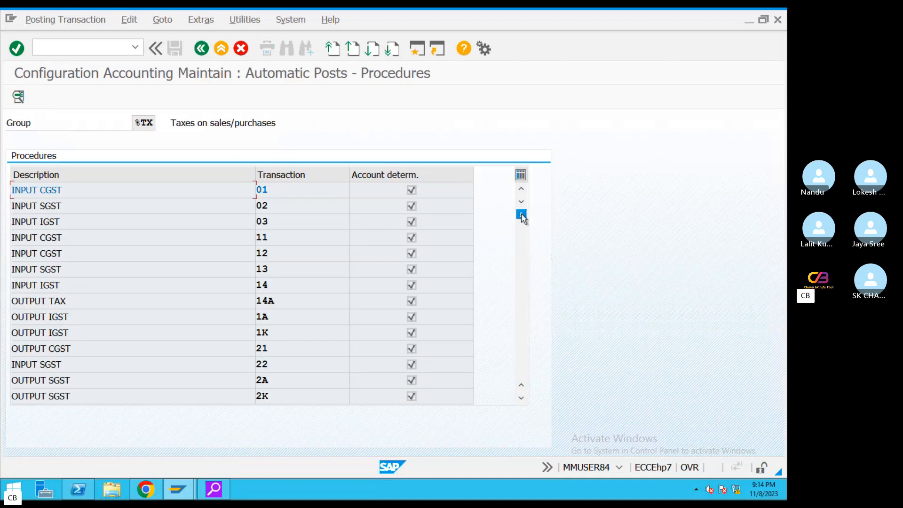
# Open the INPUT CGST procedure with transaction key TA1 for chart of accounts TA08.
pyautogui.moveTo(521, 214); pyautogui.dragTo(523, 338)
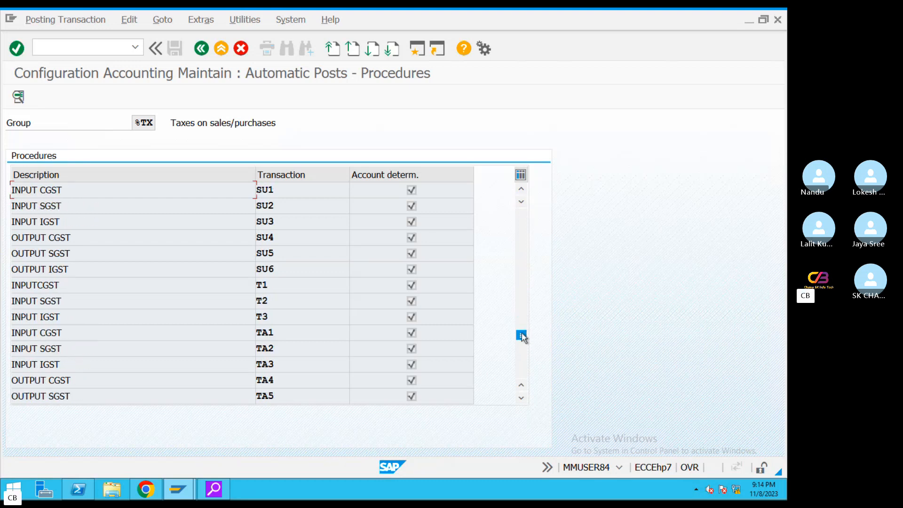
pyautogui.moveTo(288, 329); pyautogui.dragTo(235, 328)
pyautogui.moveTo(90, 330); pyautogui.dragTo(8, 330)
pyautogui.moveTo(276, 349); pyautogui.dragTo(268, 383)
pyautogui.moveTo(281, 333); pyautogui.dragTo(217, 332)
pyautogui.doubleClick(275, 334)
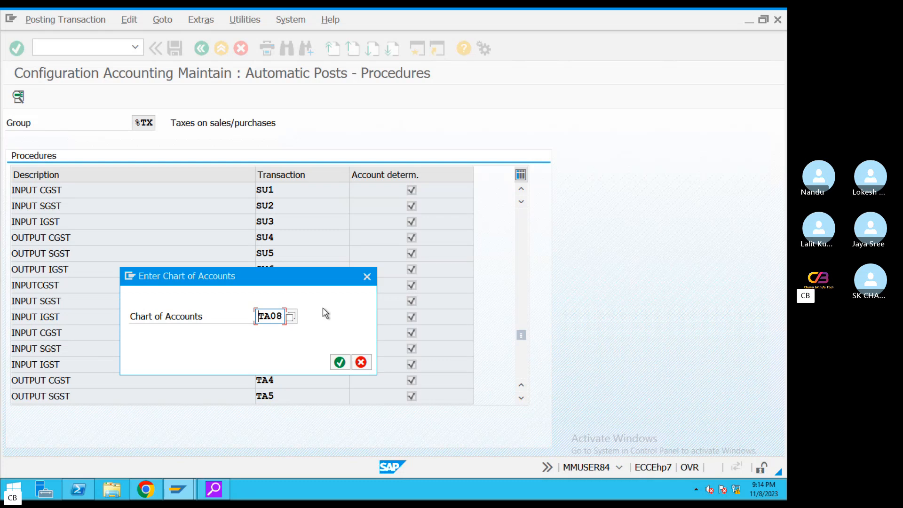
pyautogui.moveTo(290, 318); pyautogui.dragTo(203, 332)
pyautogui.click(341, 363)
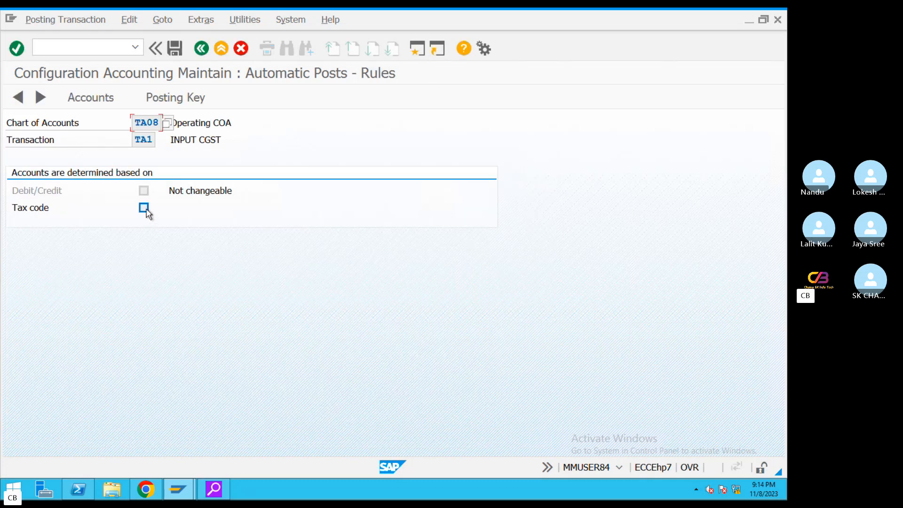
# Make account determination for TA1 depend on the tax code and save the rule change.
pyautogui.click(144, 207)
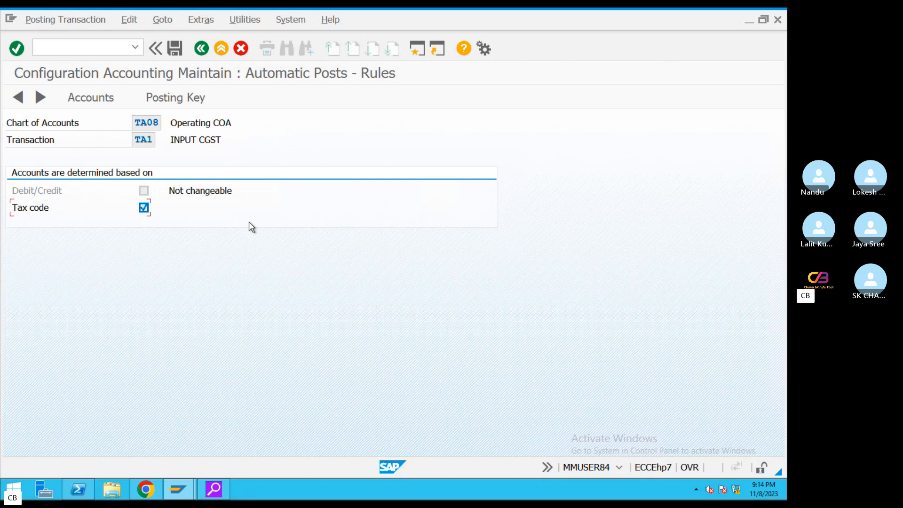
pyautogui.click(174, 97)
pyautogui.click(232, 283)
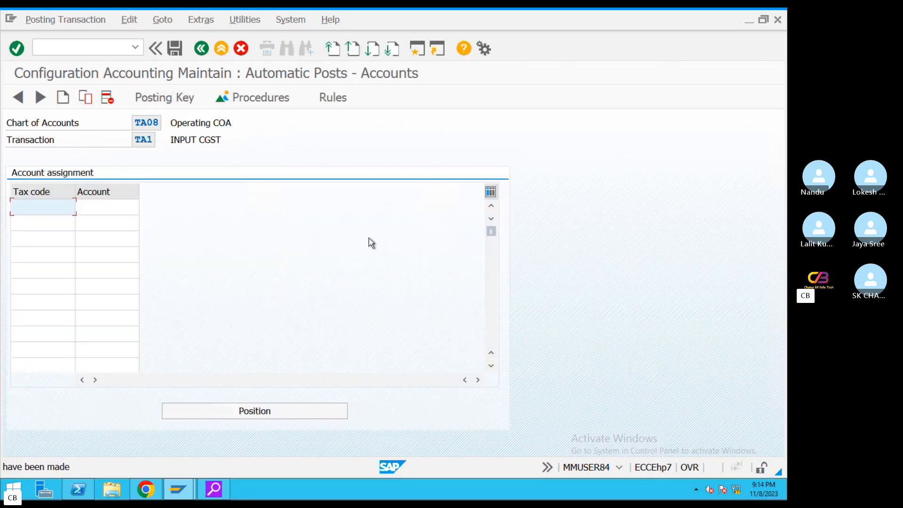
# Set the TA1 posting keys to debit 40 and credit 50, saving them in the GST Configurations customizing request.
pyautogui.click(159, 98)
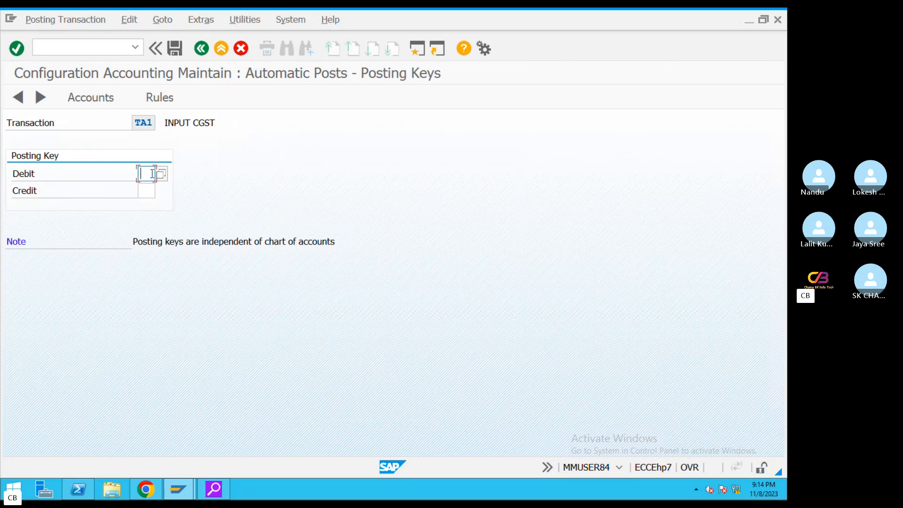
pyautogui.write('40')
pyautogui.click(146, 191)
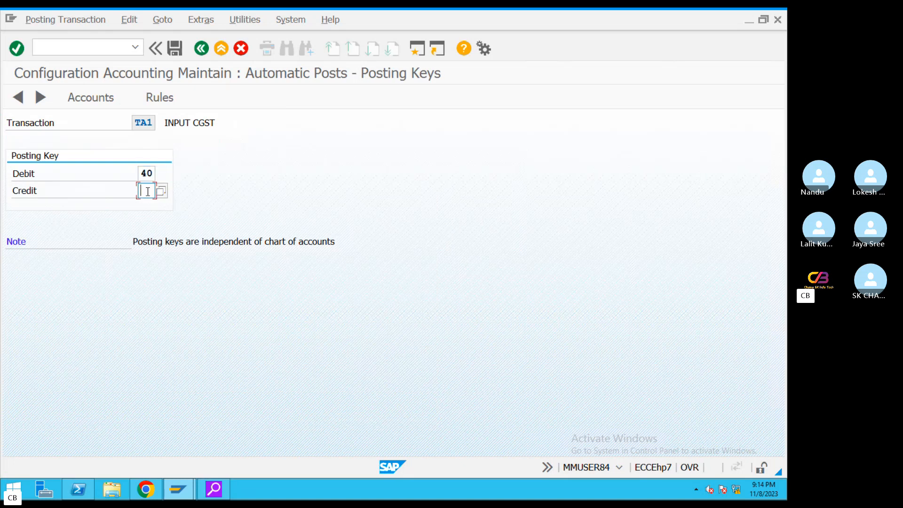
pyautogui.write('50')
pyautogui.click(98, 100)
pyautogui.click(232, 288)
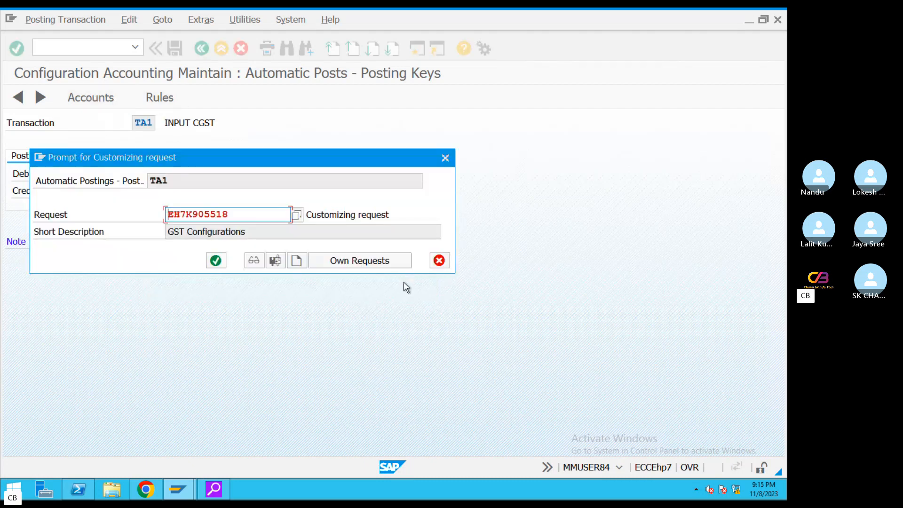
pyautogui.click(220, 264)
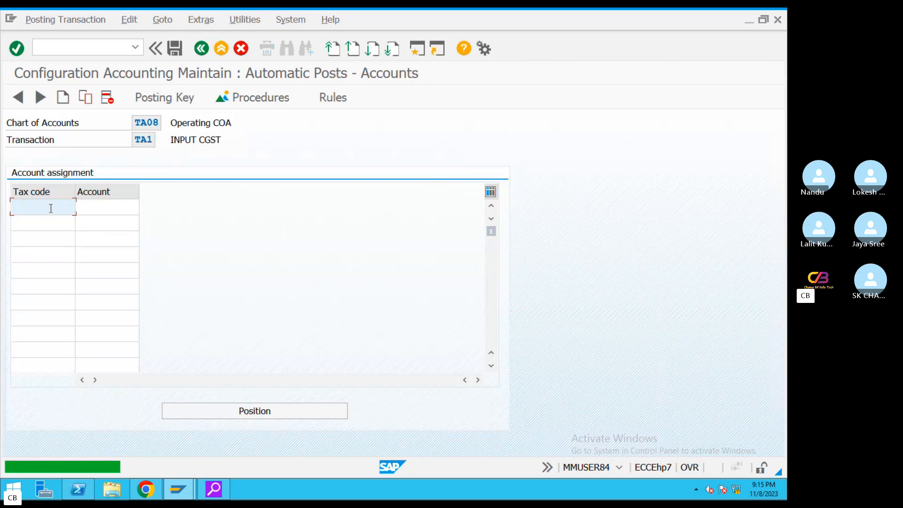
# Enter tax codes T1 and T2 in the account assignment for INPUT CGST (TA1).
pyautogui.write('T1')
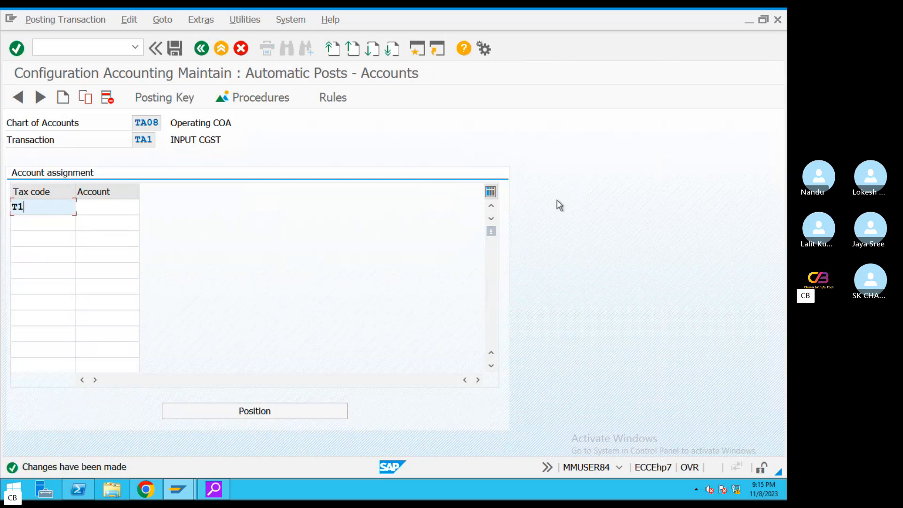
pyautogui.click(37, 237)
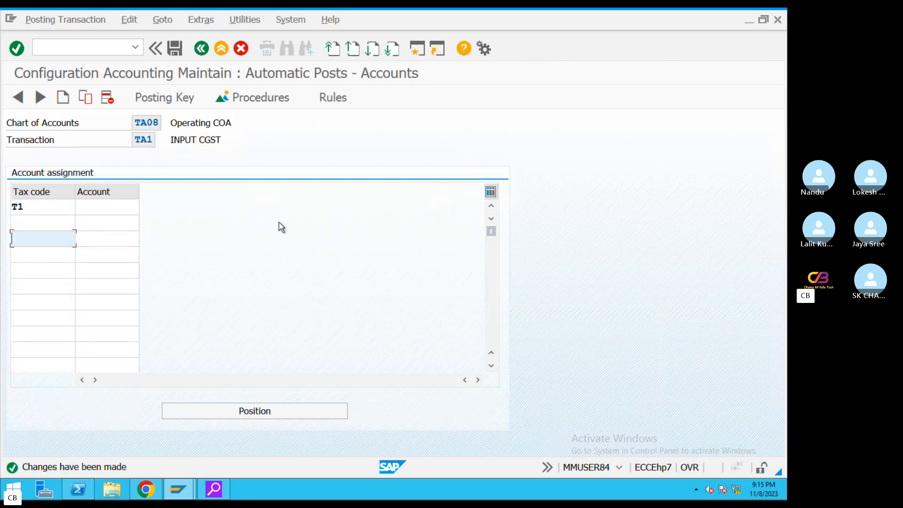
pyautogui.click(56, 222)
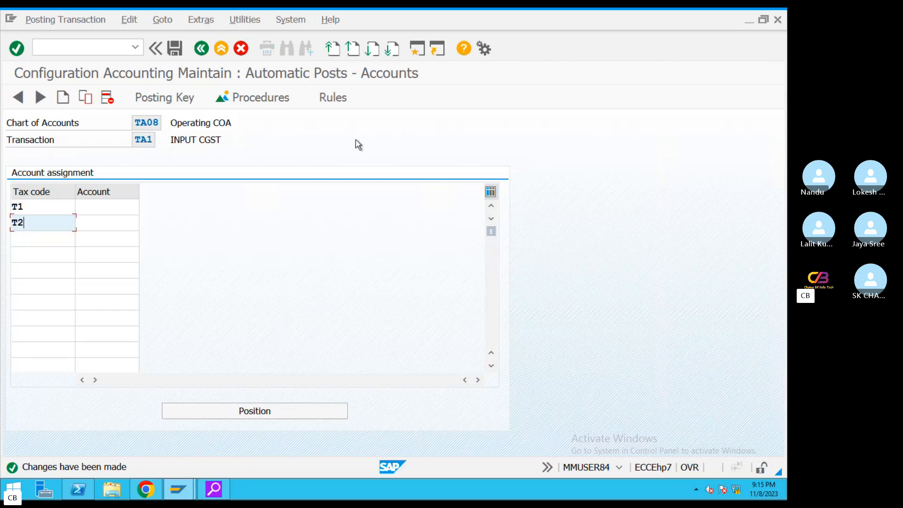
pyautogui.moveTo(233, 138); pyautogui.dragTo(165, 141)
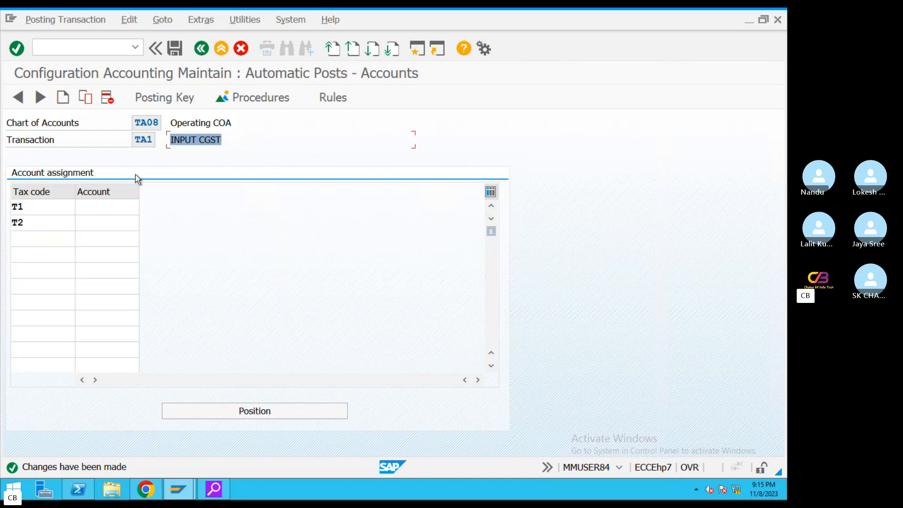
# Assign G/L account 200111 Input CGST to T1 and T2, save in the GST Configurations request and return to the procedures list.
pyautogui.click(94, 208)
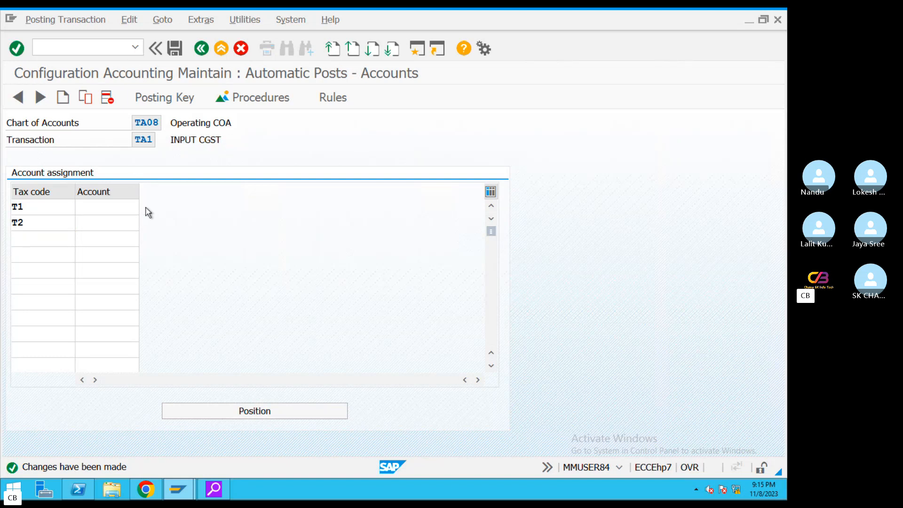
pyautogui.click(145, 210)
pyautogui.click(480, 401)
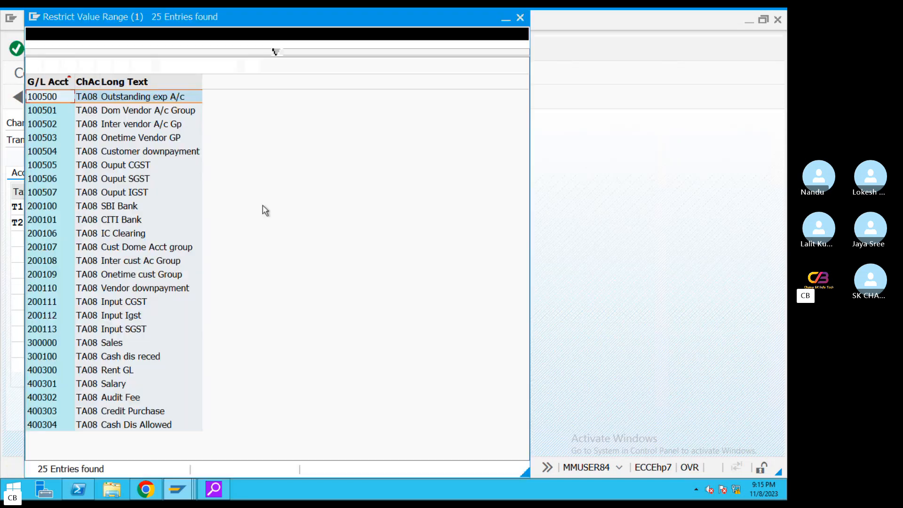
pyautogui.doubleClick(129, 306)
pyautogui.hotkey('shift', 'Home')
pyautogui.hotkey('ctrl', 'c')
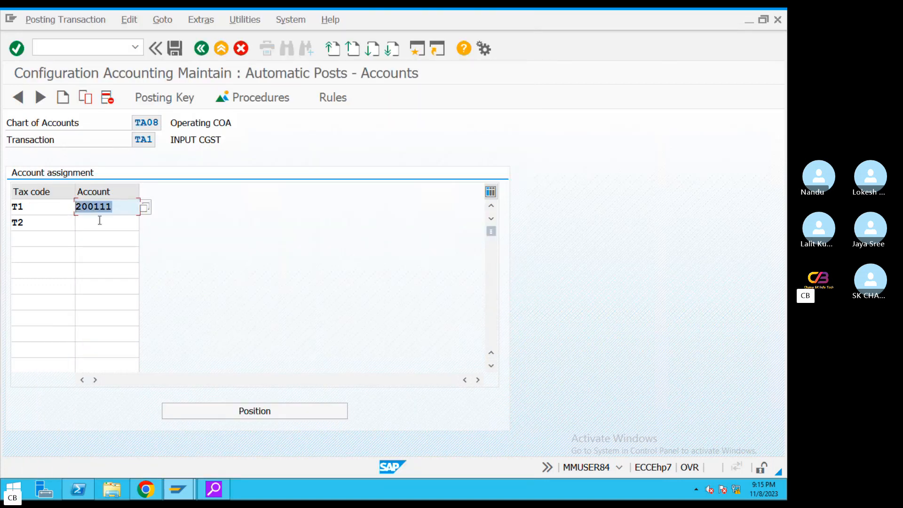
pyautogui.click(109, 223)
pyautogui.hotkey('ctrl', 'v')
pyautogui.click(174, 48)
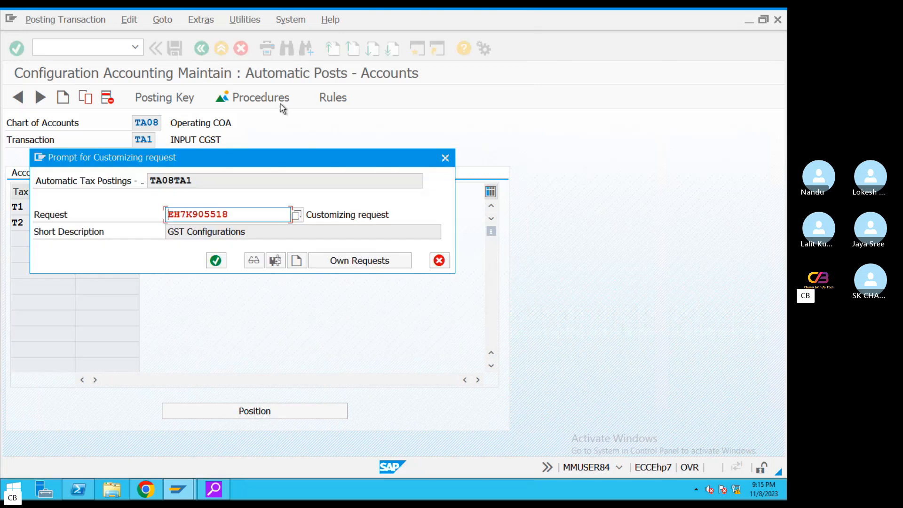
pyautogui.click(217, 259)
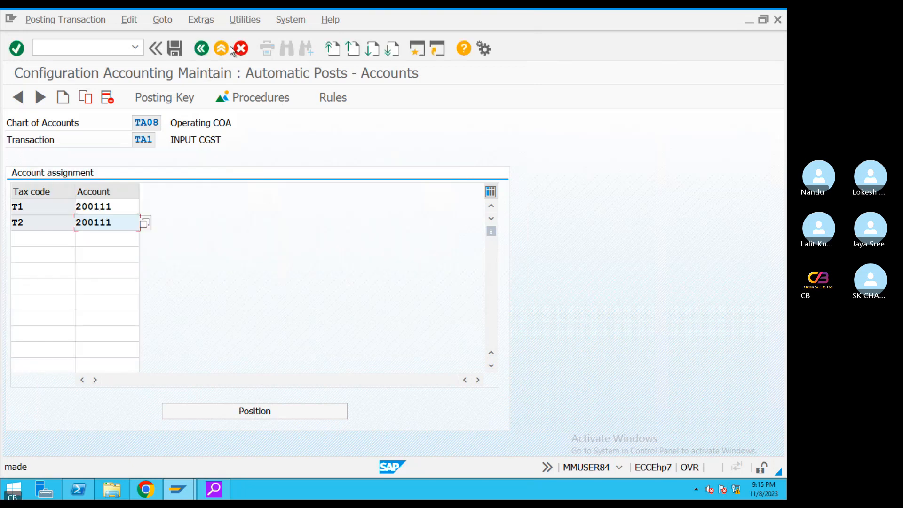
pyautogui.click(202, 48)
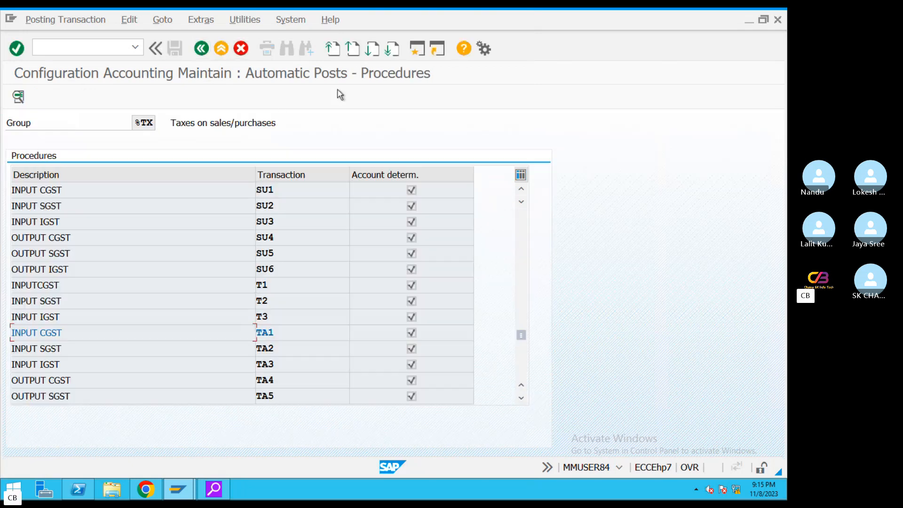
# Open the INPUT SGST procedure TA2, make account determination depend on the tax code and save the rule.
pyautogui.doubleClick(272, 350)
pyautogui.click(144, 208)
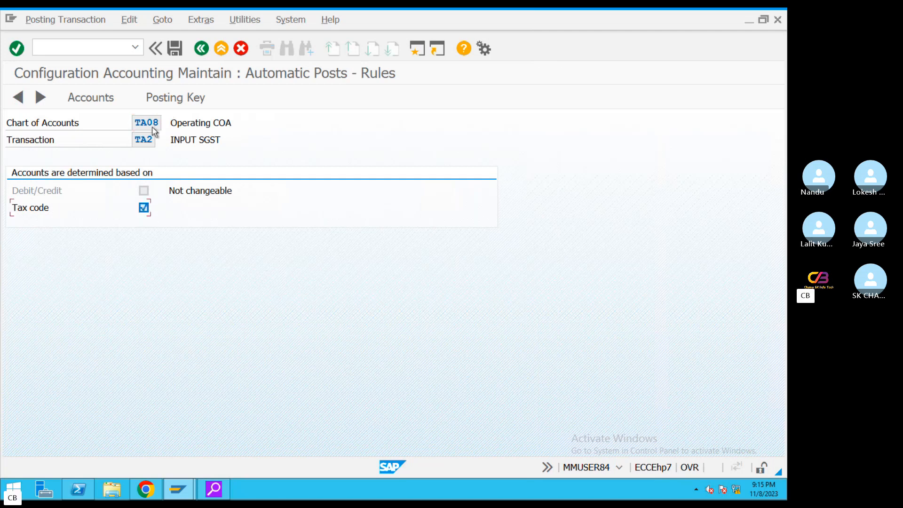
pyautogui.click(198, 98)
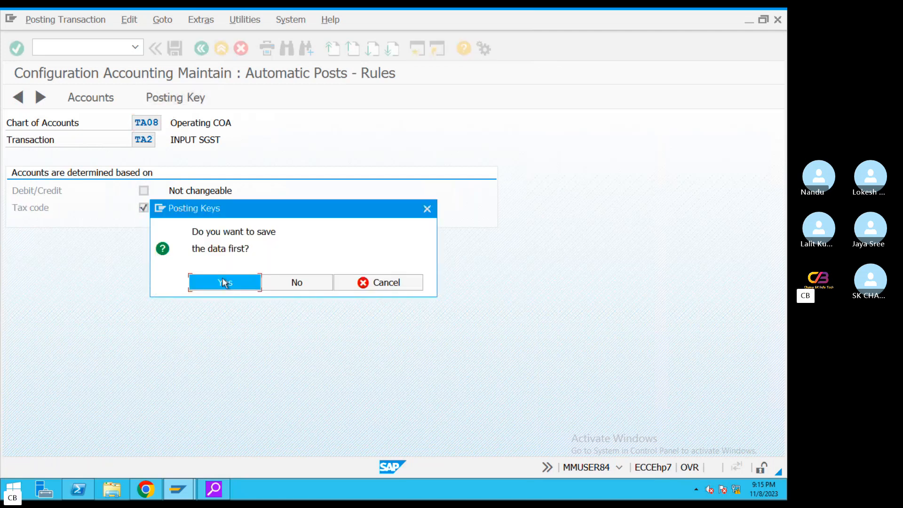
pyautogui.click(224, 282)
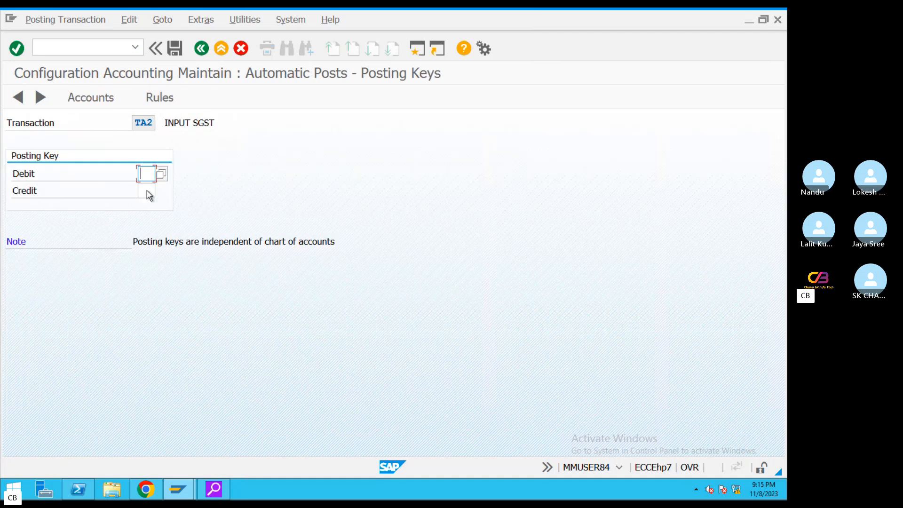
# Set the TA2 posting keys to debit 40 and credit 50, saving them in the GST Configurations customizing request.
pyautogui.write('40')
pyautogui.click(146, 192)
pyautogui.write('50')
pyautogui.click(94, 98)
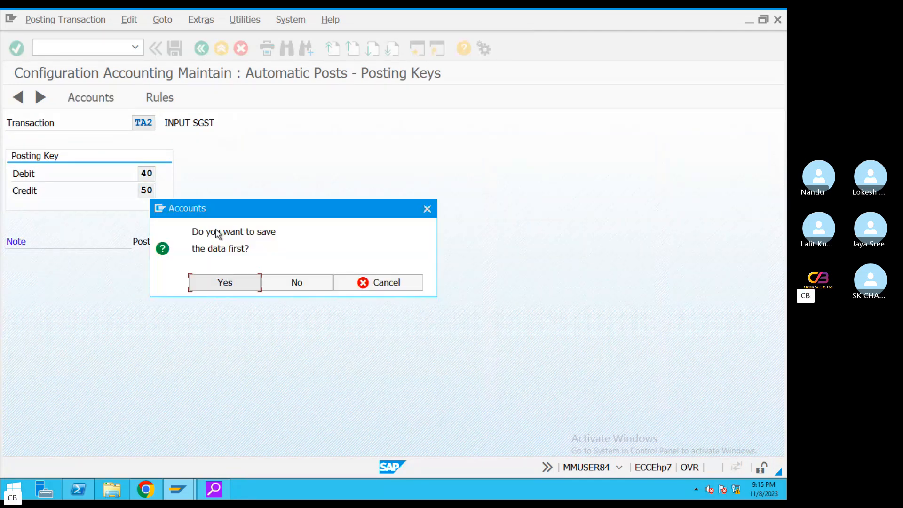
pyautogui.click(224, 284)
pyautogui.click(216, 261)
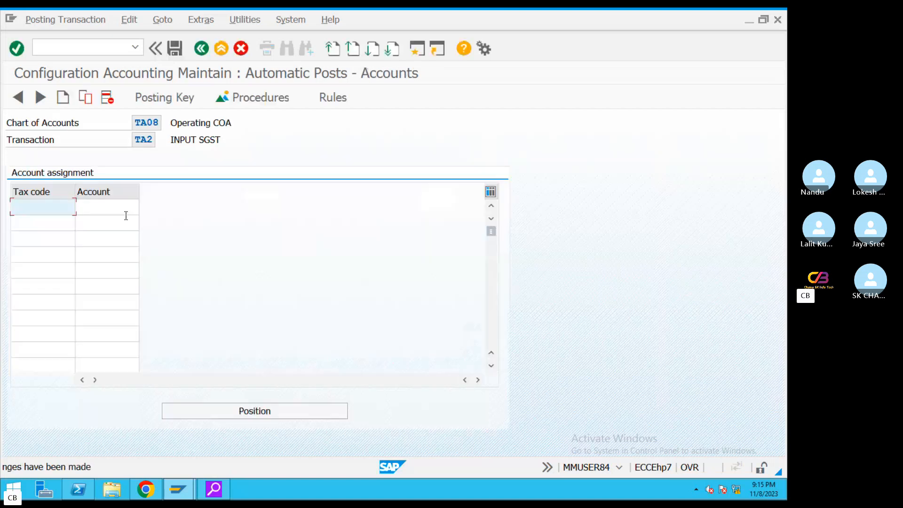
# Enter tax codes T1 and T2 in the account assignment for INPUT SGST (TA2).
pyautogui.click(49, 210)
pyautogui.click(37, 233)
pyautogui.click(52, 229)
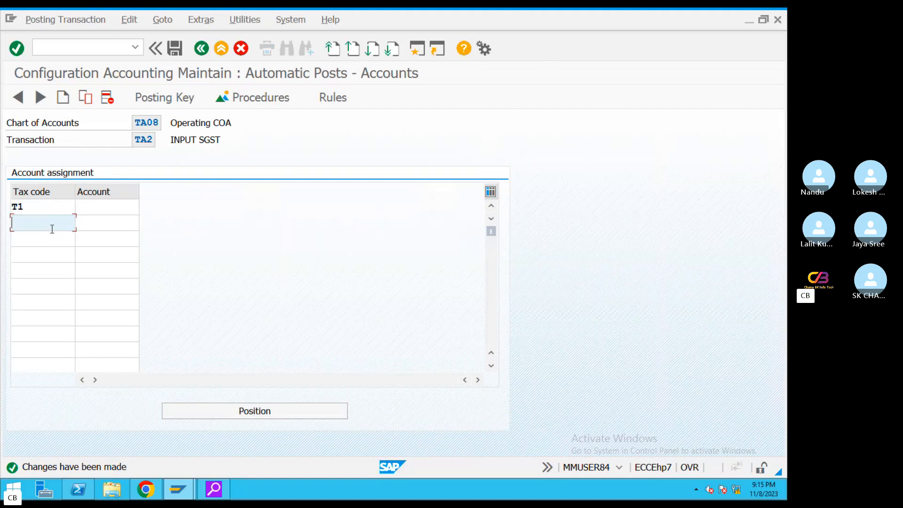
pyautogui.click(34, 260)
pyautogui.moveTo(228, 140); pyautogui.dragTo(170, 140)
# Assign G/L account 200113 Input SGST to both tax codes T1 and T2 of TA2.
pyautogui.click(108, 210)
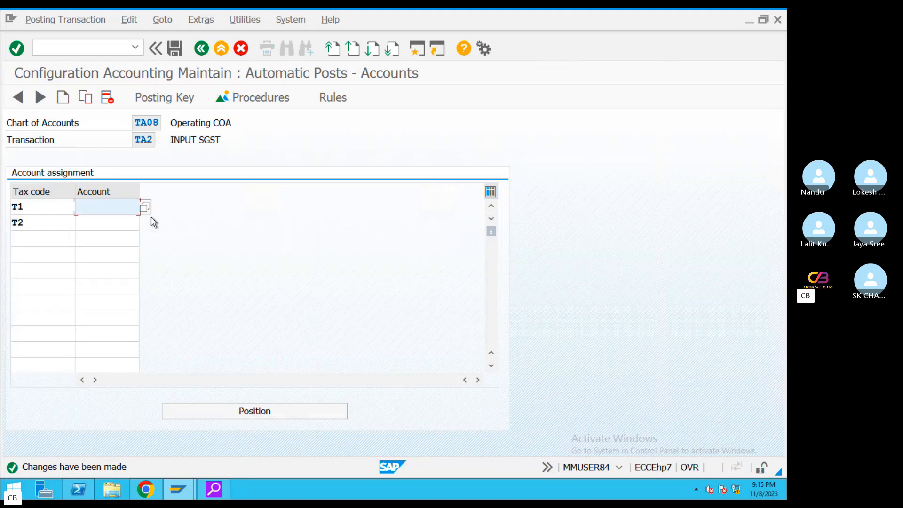
pyautogui.click(144, 208)
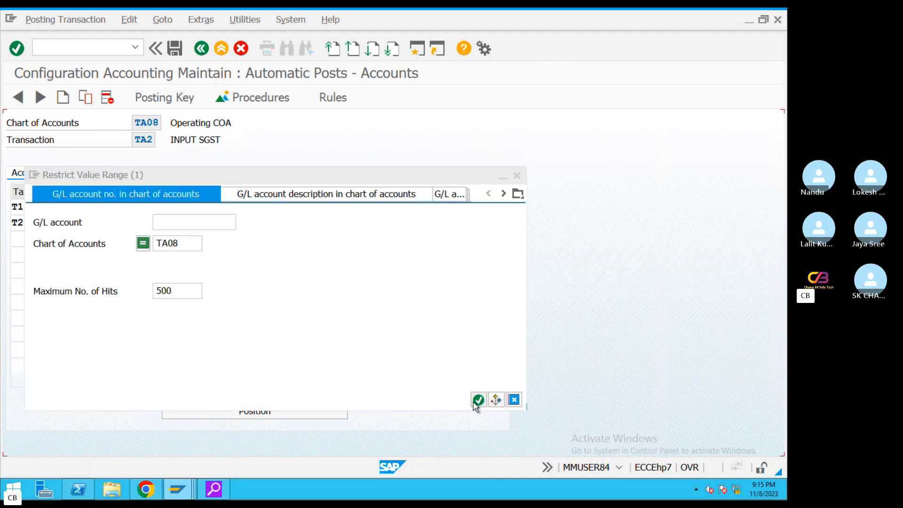
pyautogui.click(477, 401)
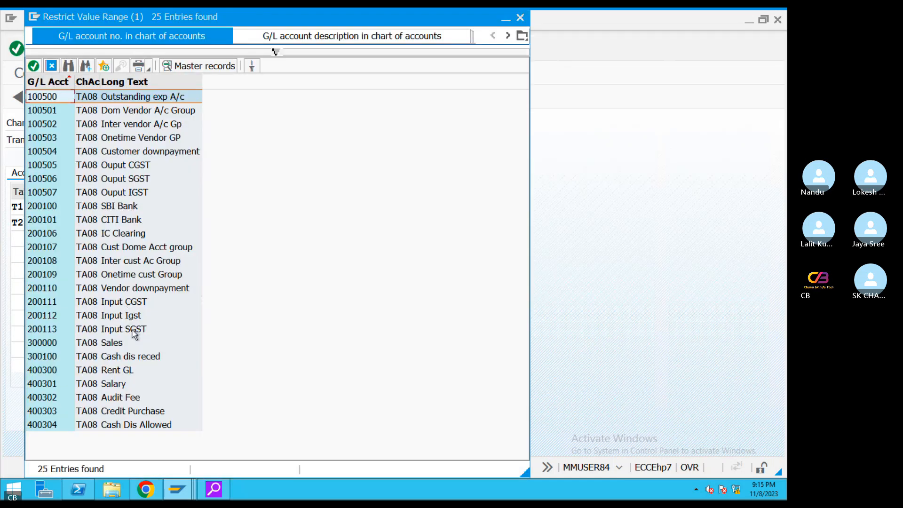
pyautogui.doubleClick(134, 331)
pyautogui.click(95, 226)
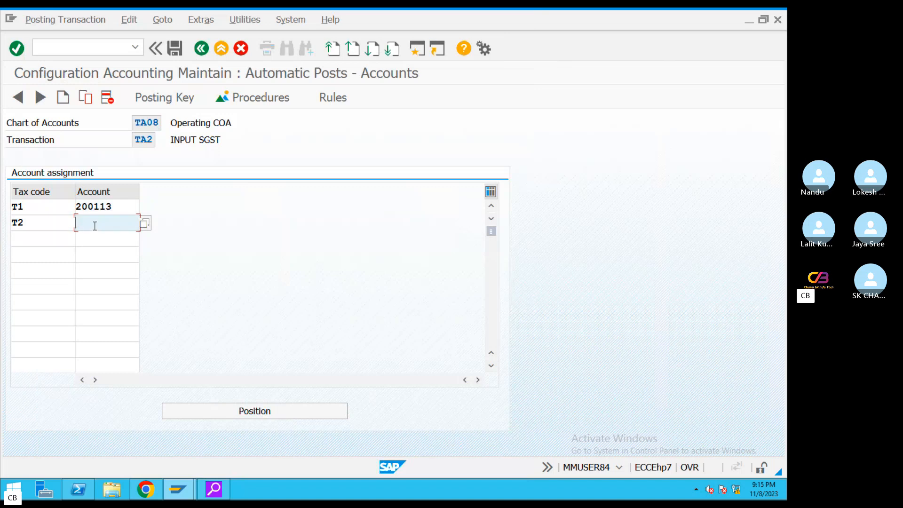
pyautogui.hotkey('ctrl', 'v')
# Check the TA2 account assignment, save it in the GST Configurations request and return to the procedures list.
pyautogui.moveTo(49, 212); pyautogui.dragTo(4, 229)
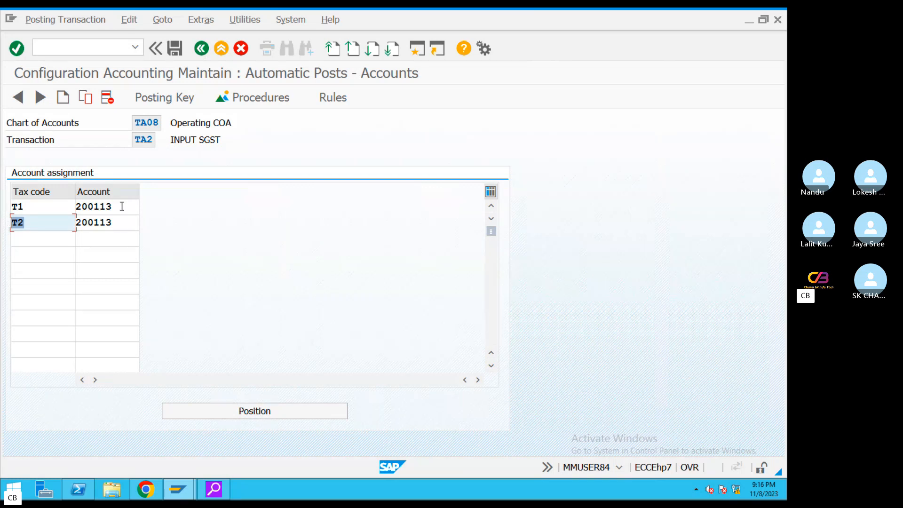
pyautogui.moveTo(122, 206); pyautogui.dragTo(2, 220)
pyautogui.moveTo(229, 142); pyautogui.dragTo(156, 142)
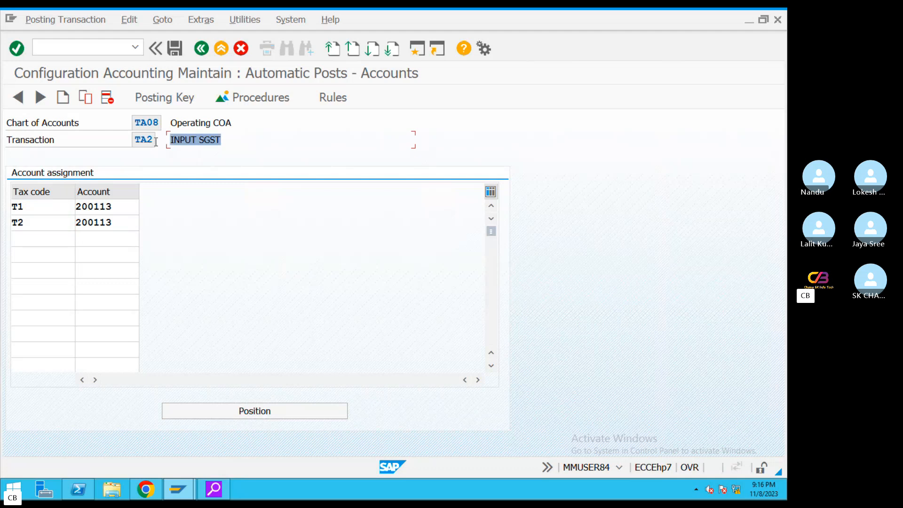
pyautogui.doubleClick(93, 208)
pyautogui.click(175, 48)
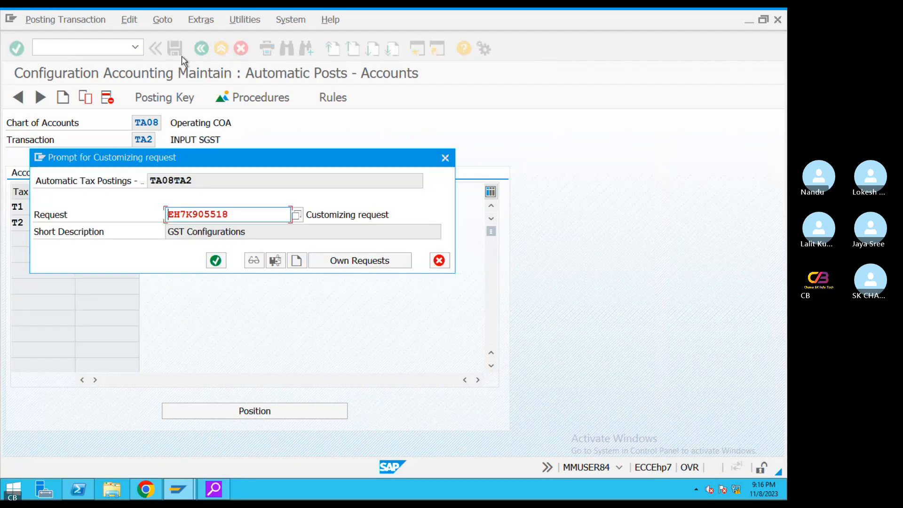
pyautogui.click(216, 260)
pyautogui.click(253, 97)
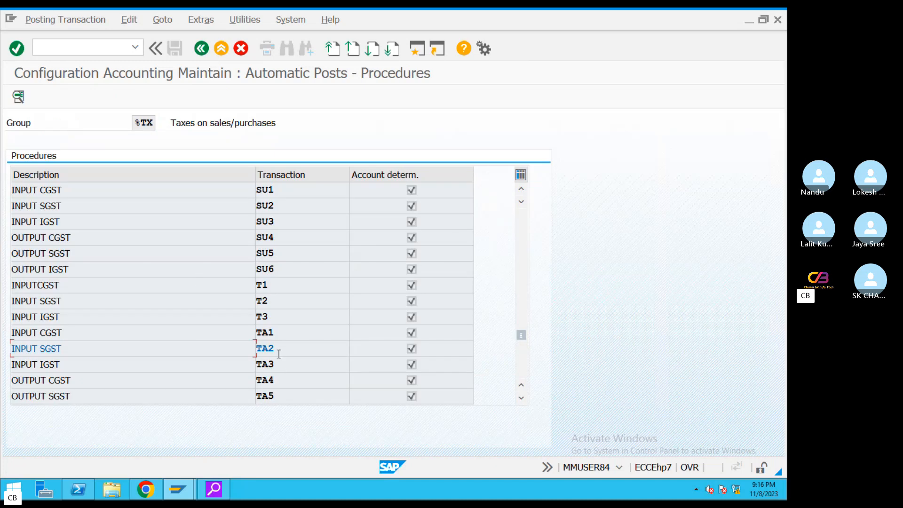
# Open the INPUT IGST procedure TA3, make account determination depend on the tax code and save the rule.
pyautogui.moveTo(295, 361); pyautogui.dragTo(163, 367)
pyautogui.doubleClick(264, 366)
pyautogui.click(143, 208)
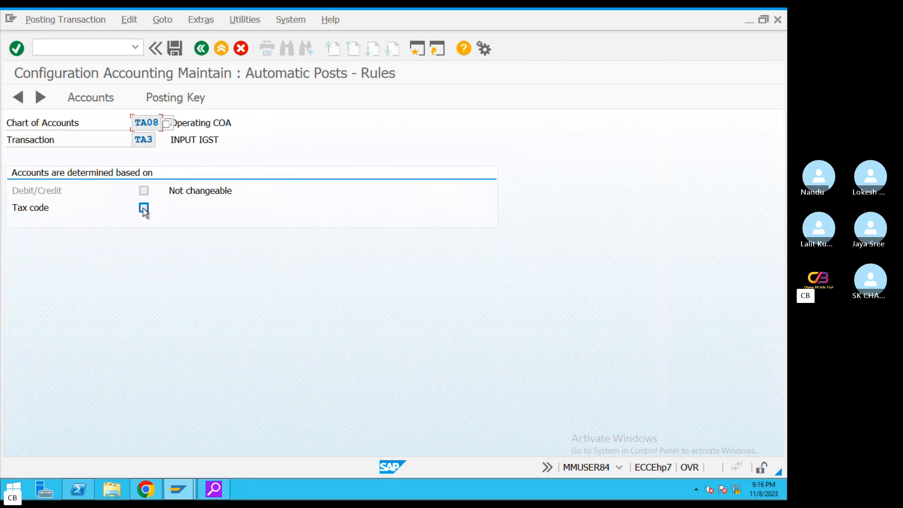
pyautogui.click(188, 98)
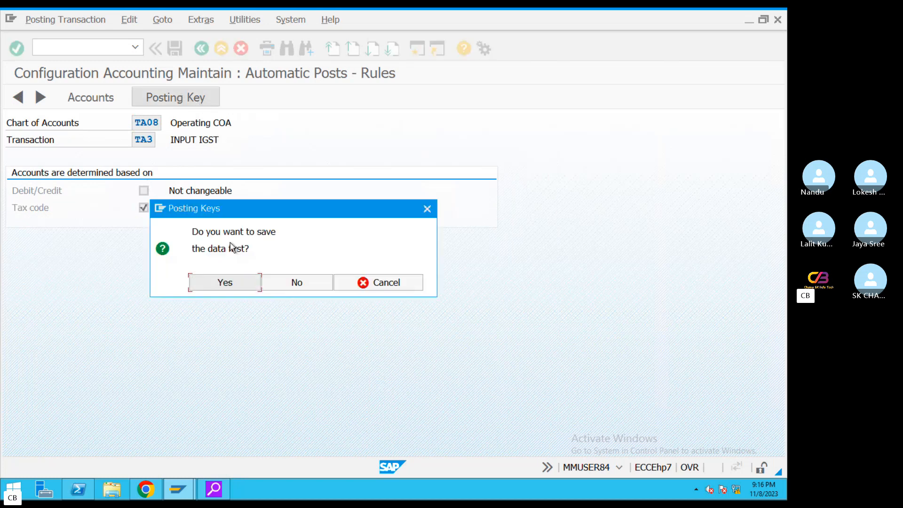
pyautogui.click(228, 283)
pyautogui.click(167, 97)
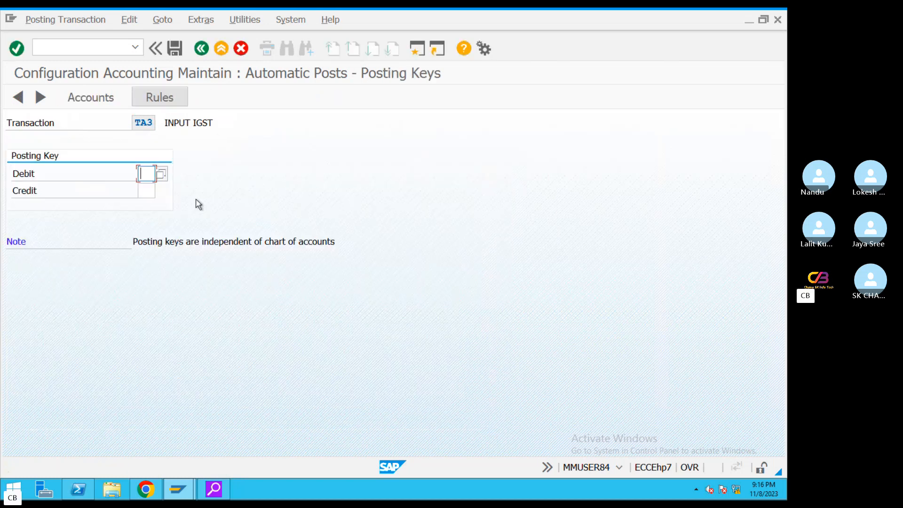
# Set the TA3 posting keys to debit 40 and credit 50, saving them in the GST Configurations customizing request.
pyautogui.write('40')
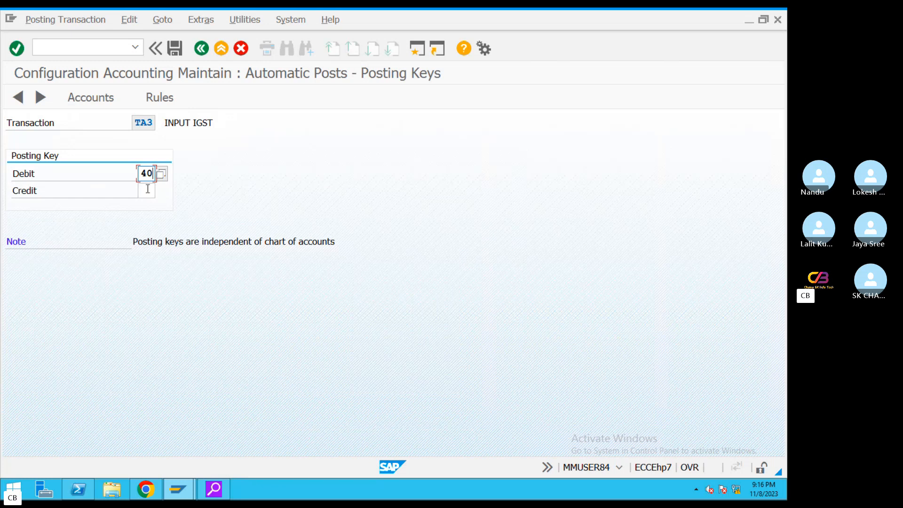
pyautogui.click(145, 189)
pyautogui.write('50')
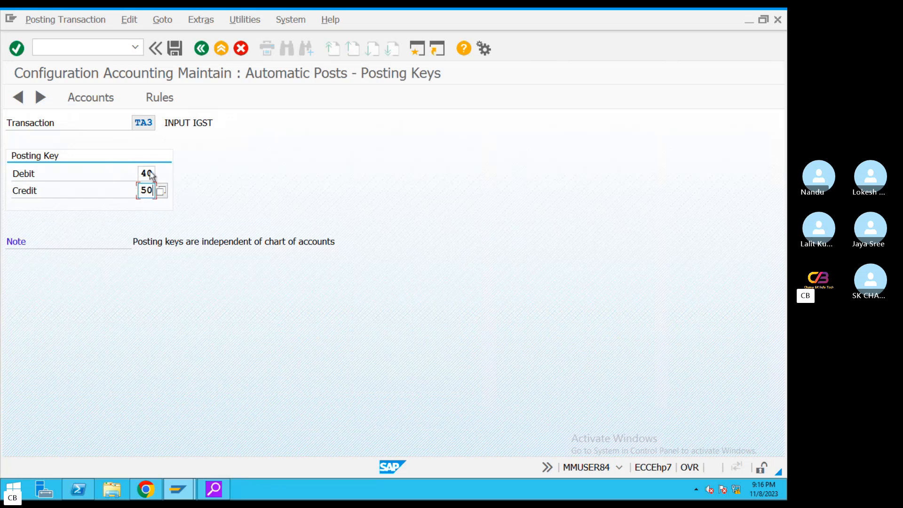
pyautogui.click(96, 97)
pyautogui.click(207, 284)
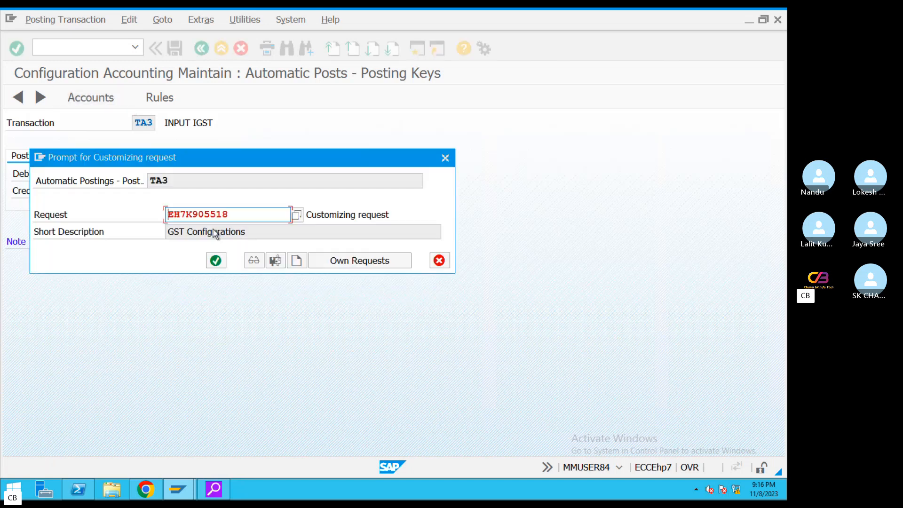
pyautogui.click(221, 267)
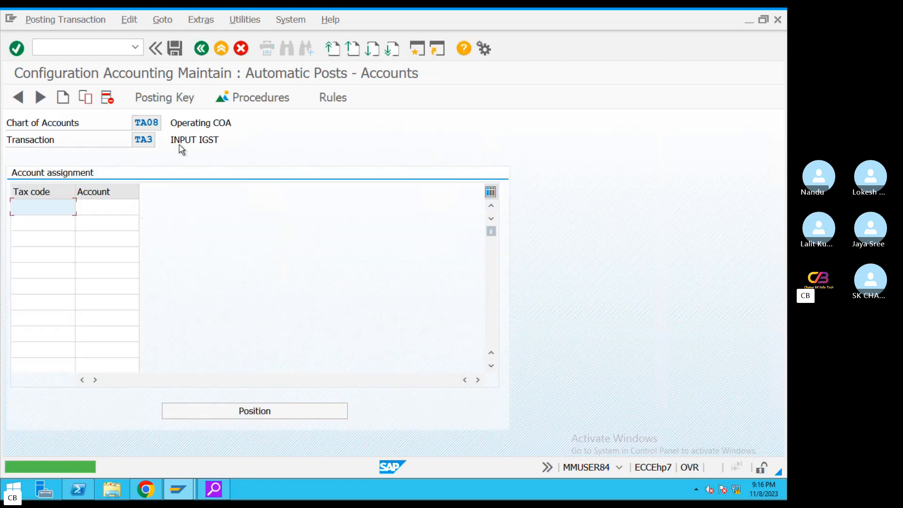
# Recheck the TA3 posting keys and assign G/L account 200112 Input Igst to tax code T3.
pyautogui.click(170, 99)
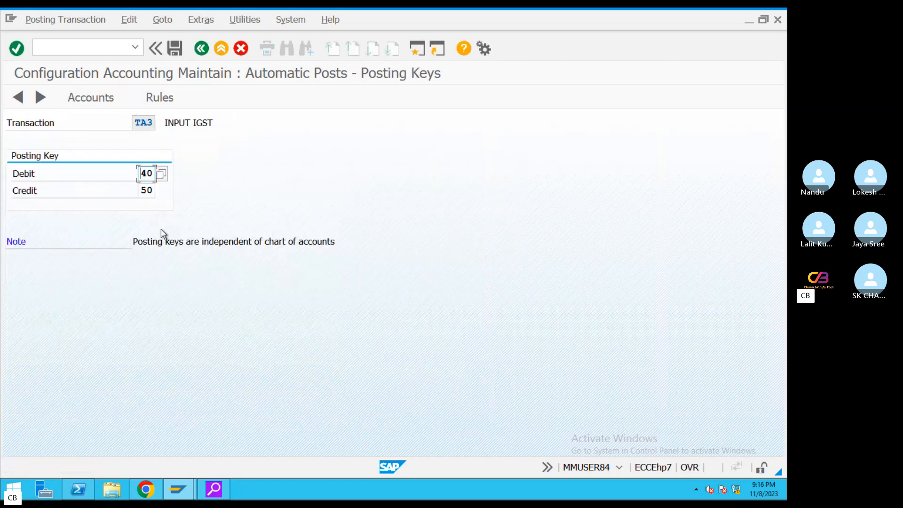
pyautogui.click(116, 101)
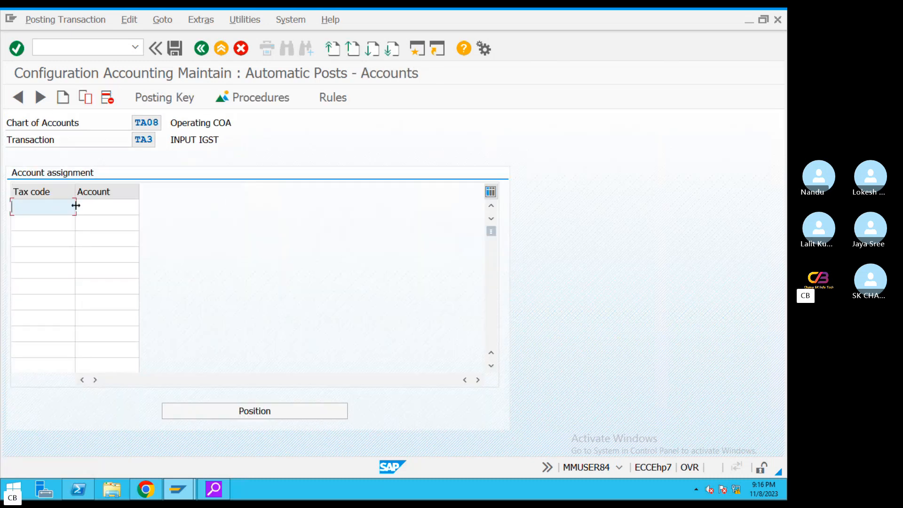
pyautogui.write('t3')
pyautogui.moveTo(220, 141); pyautogui.dragTo(160, 140)
pyautogui.click(105, 211)
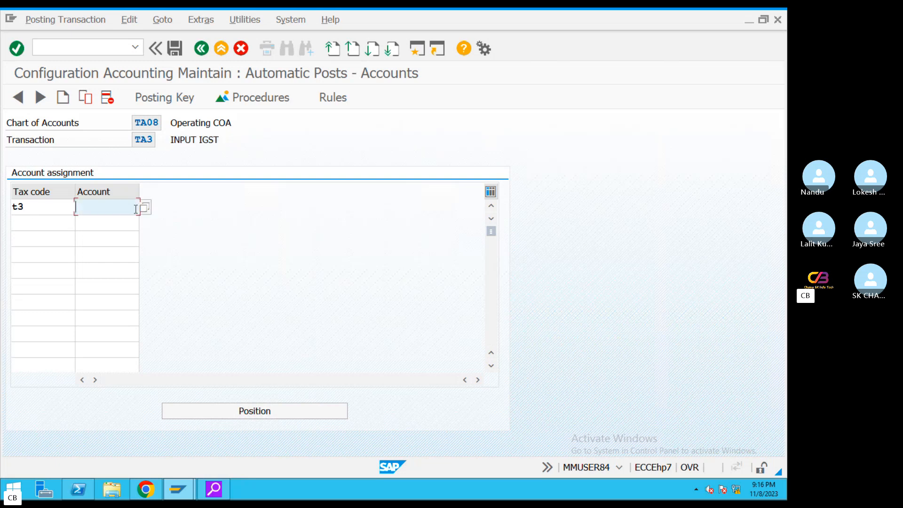
pyautogui.click(146, 208)
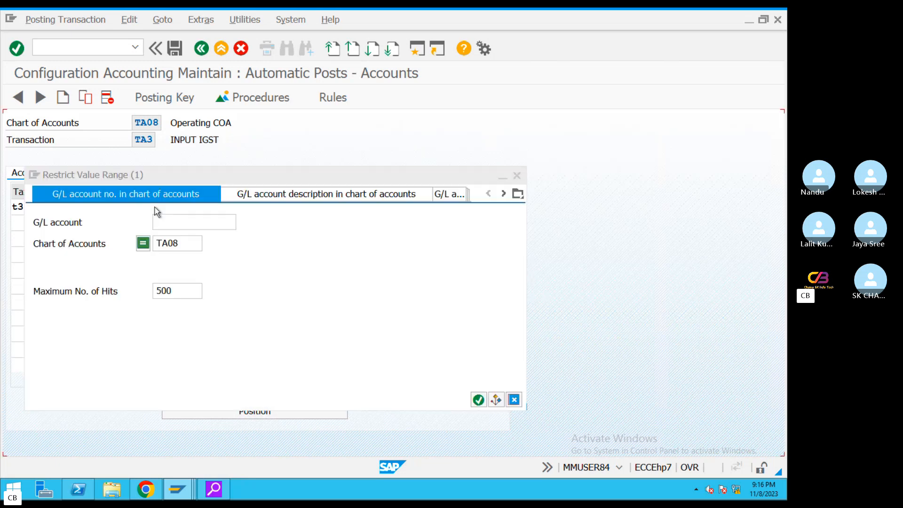
pyautogui.click(478, 399)
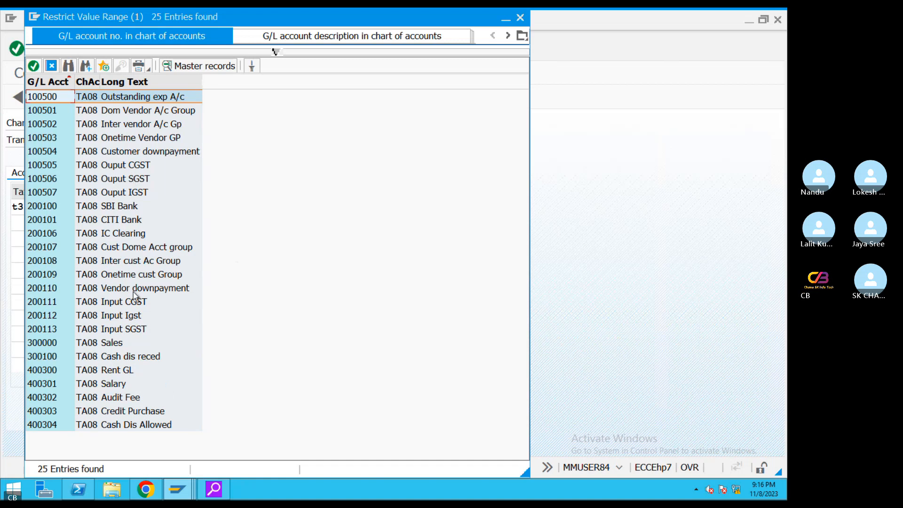
pyautogui.doubleClick(133, 318)
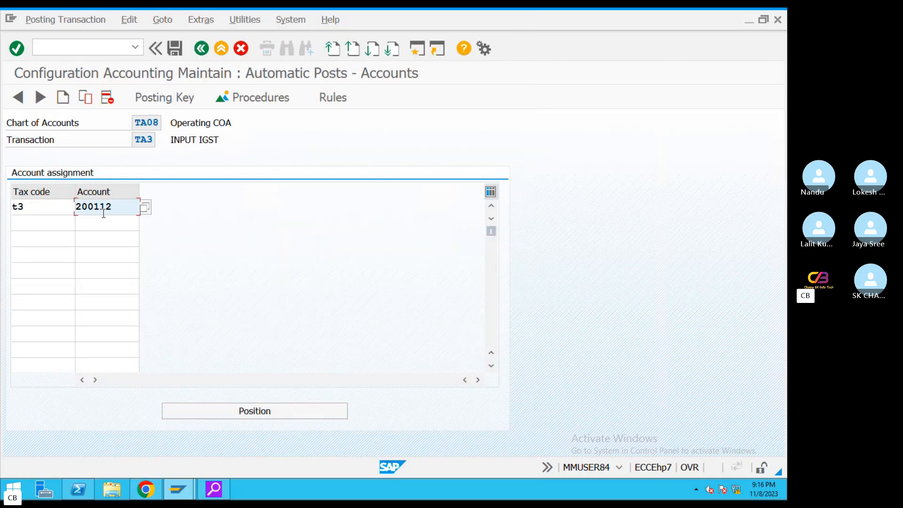
# Check the T3 account assignment of TA3, save it in the customizing request and return to the procedures list.
pyautogui.moveTo(31, 208); pyautogui.dragTo(6, 209)
pyautogui.moveTo(115, 208); pyautogui.dragTo(76, 207)
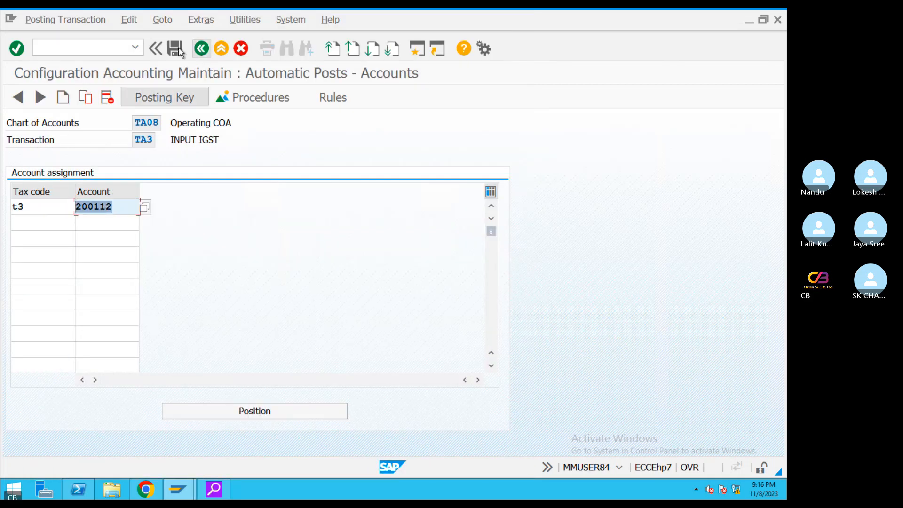
pyautogui.click(175, 48)
pyautogui.click(216, 260)
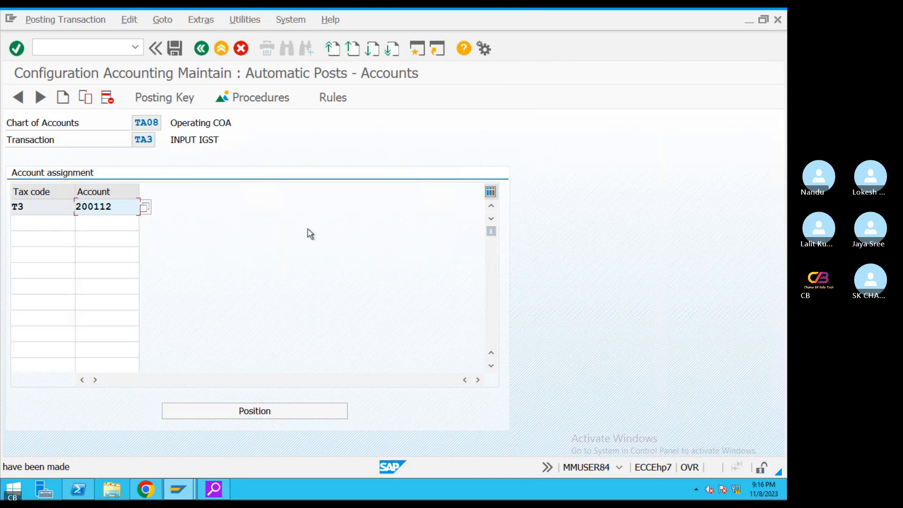
pyautogui.click(283, 97)
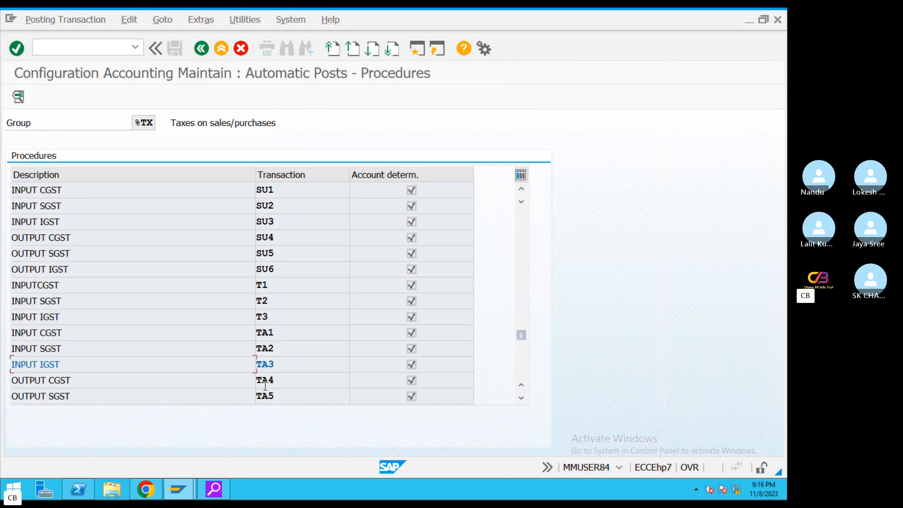
# Open the OUTPUT CGST procedure TA4, make account determination depend on the tax code and save the rule.
pyautogui.doubleClick(267, 381)
pyautogui.click(144, 207)
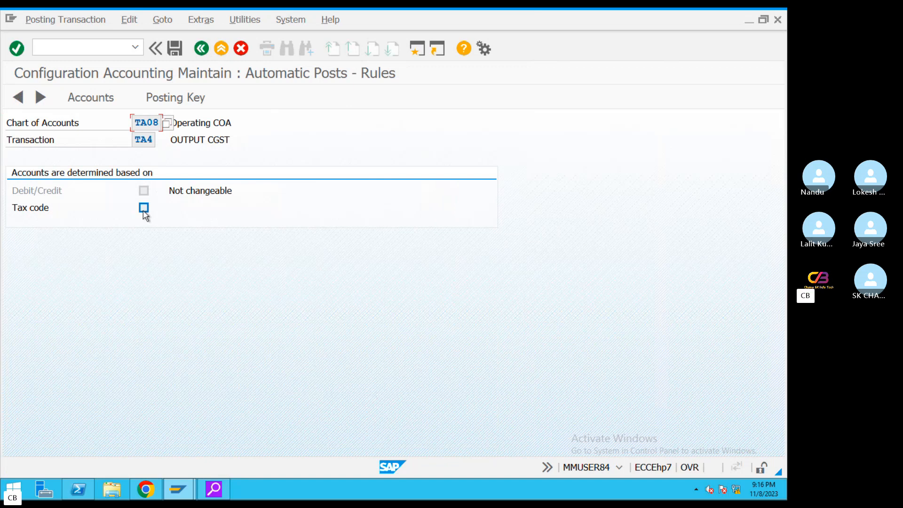
pyautogui.click(176, 99)
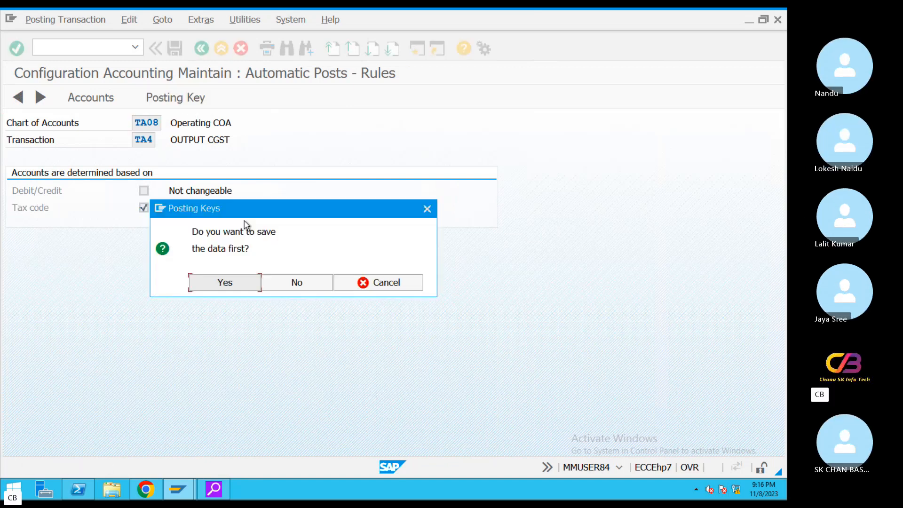
pyautogui.click(225, 282)
# Set the TA4 posting keys to debit 40 and credit 50 and save them in the customizing request.
pyautogui.click(151, 101)
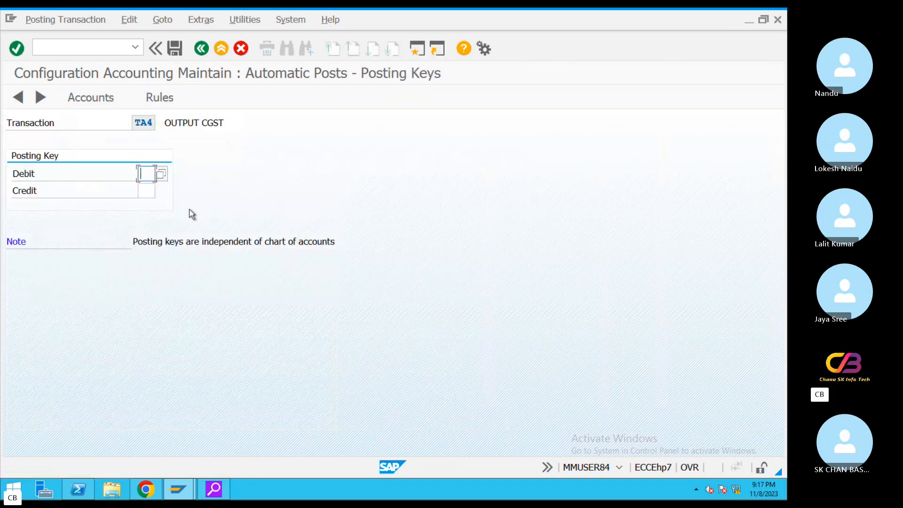
pyautogui.write('4')
pyautogui.click(147, 191)
pyautogui.click(148, 192)
pyautogui.write('50')
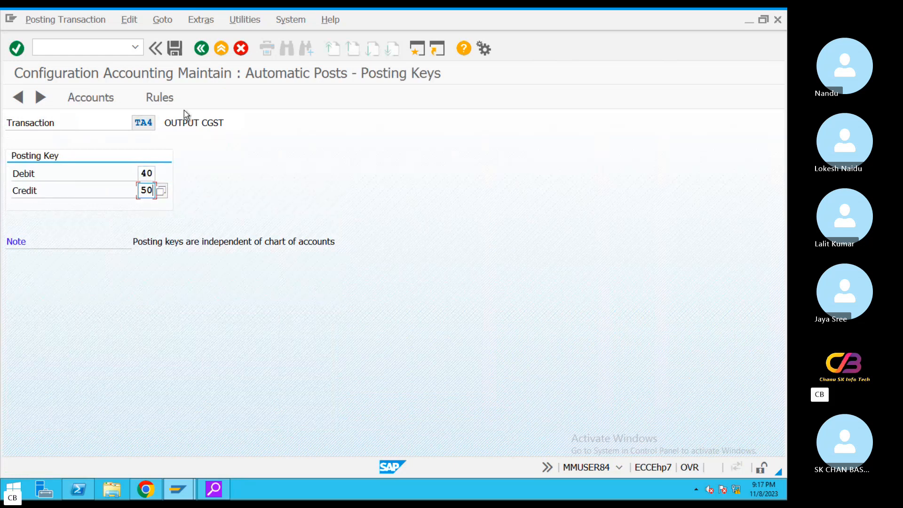
pyautogui.click(113, 97)
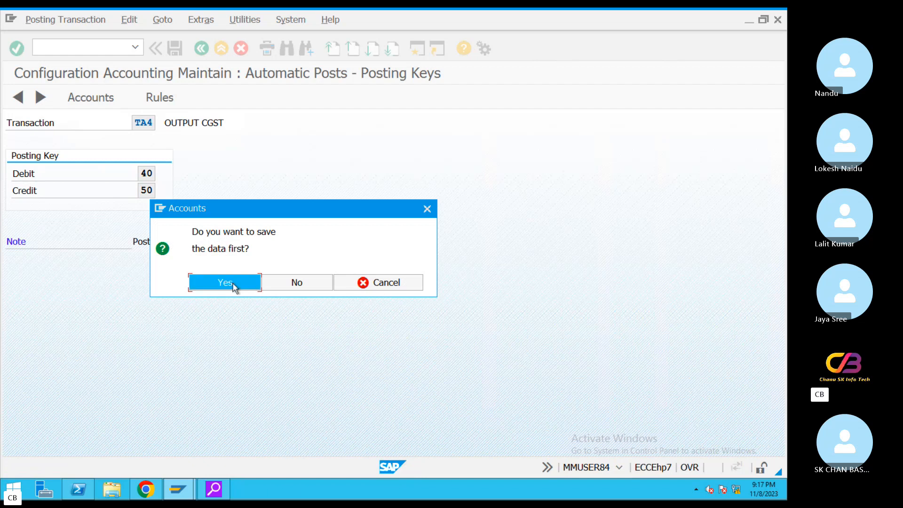
pyautogui.click(232, 284)
pyautogui.click(216, 261)
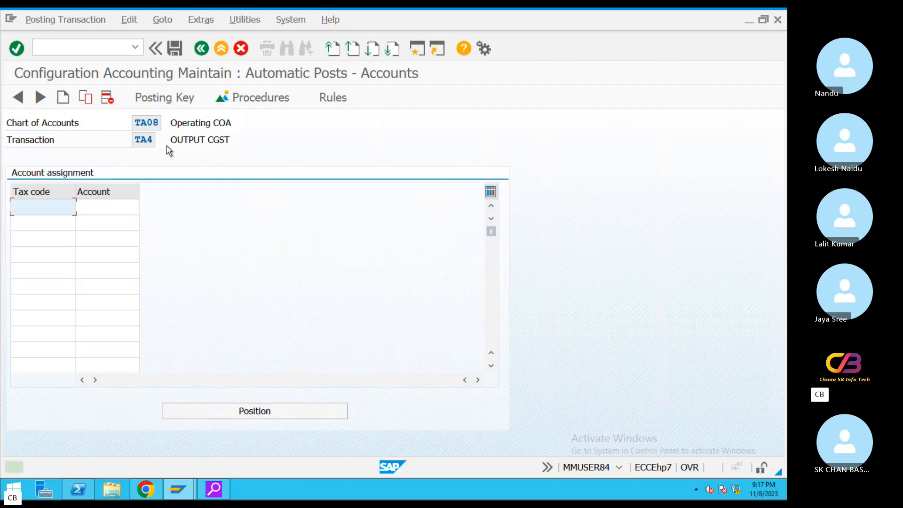
# Recheck the TA4 posting keys and enter tax codes T4 and T5 in its account assignment.
pyautogui.click(168, 97)
pyautogui.click(103, 100)
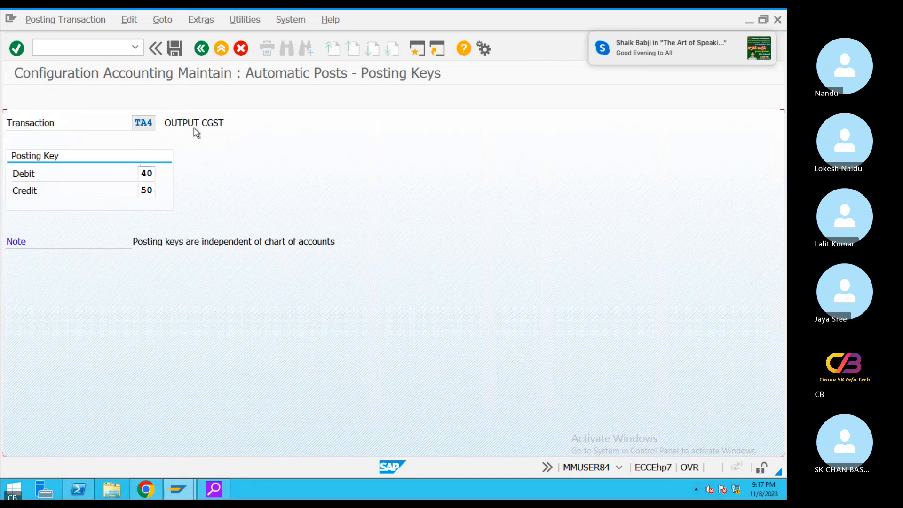
pyautogui.write('t')
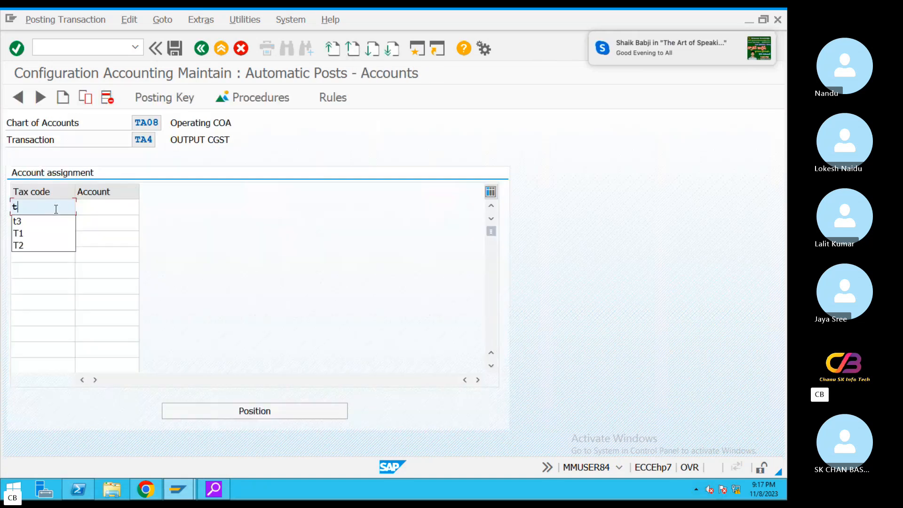
pyautogui.write('4')
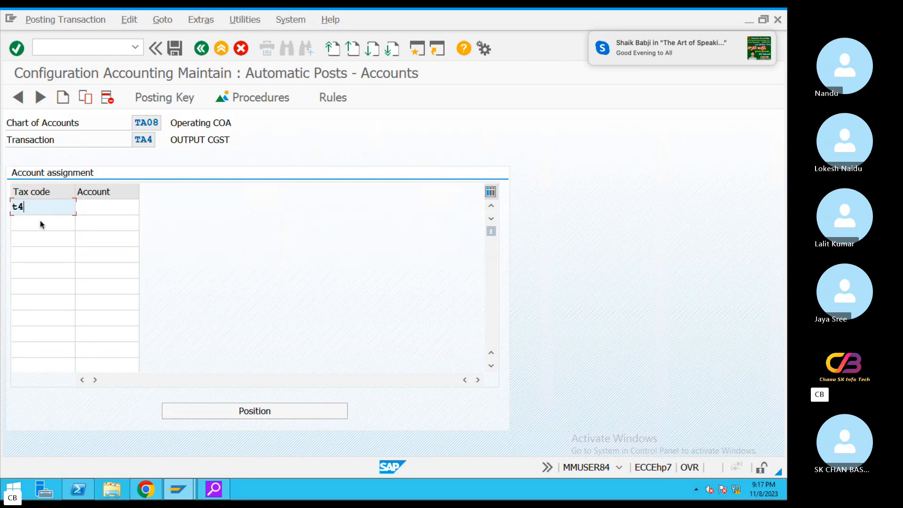
pyautogui.click(40, 221)
pyautogui.write('t5')
# Assign G/L account 100505 Ouput CGST to both tax codes T4 and T5 of TA4.
pyautogui.click(99, 205)
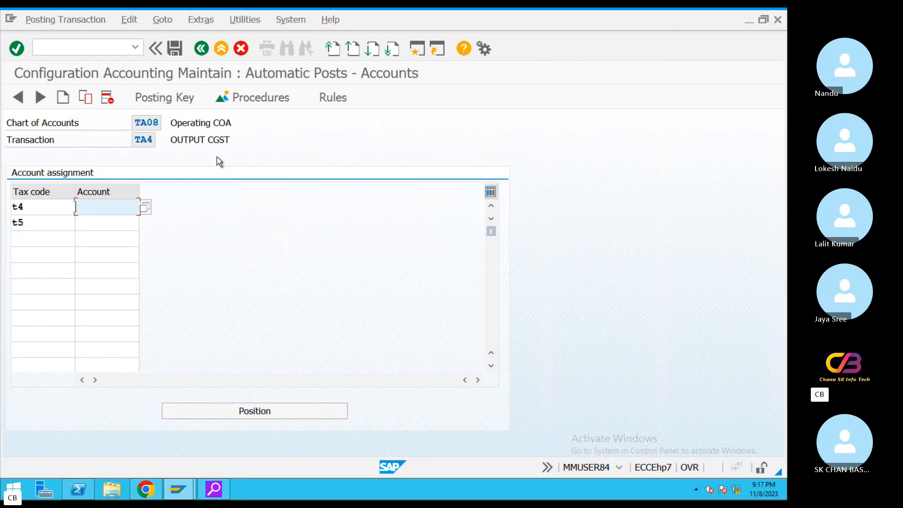
pyautogui.moveTo(217, 139); pyautogui.dragTo(172, 138)
pyautogui.click(101, 207)
pyautogui.click(143, 207)
pyautogui.click(476, 399)
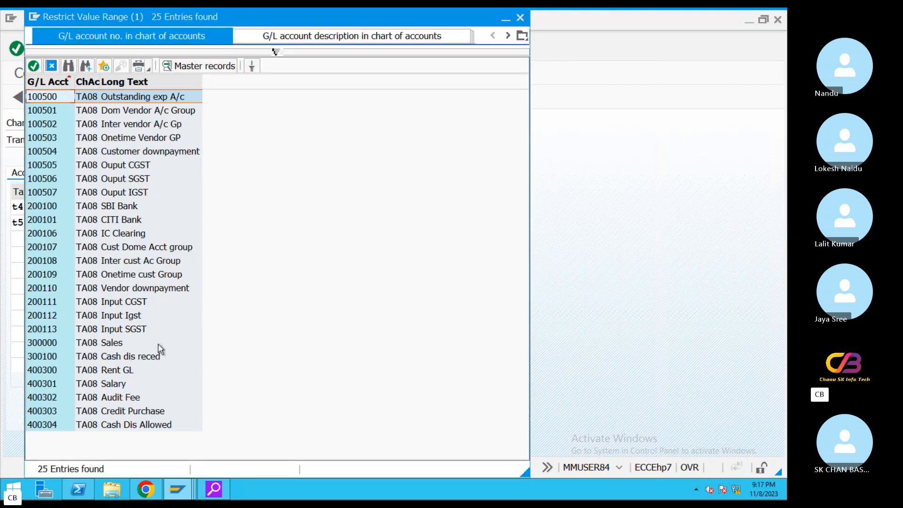
pyautogui.doubleClick(137, 165)
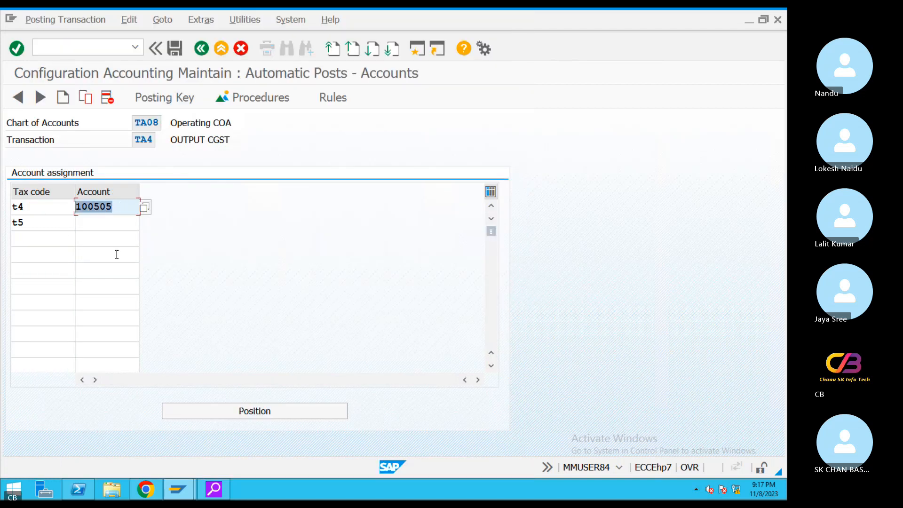
pyautogui.click(103, 226)
pyautogui.write('100505')
# Save the TA4 account assignment in the GST Configurations customizing request and return to the procedures list.
pyautogui.click(175, 48)
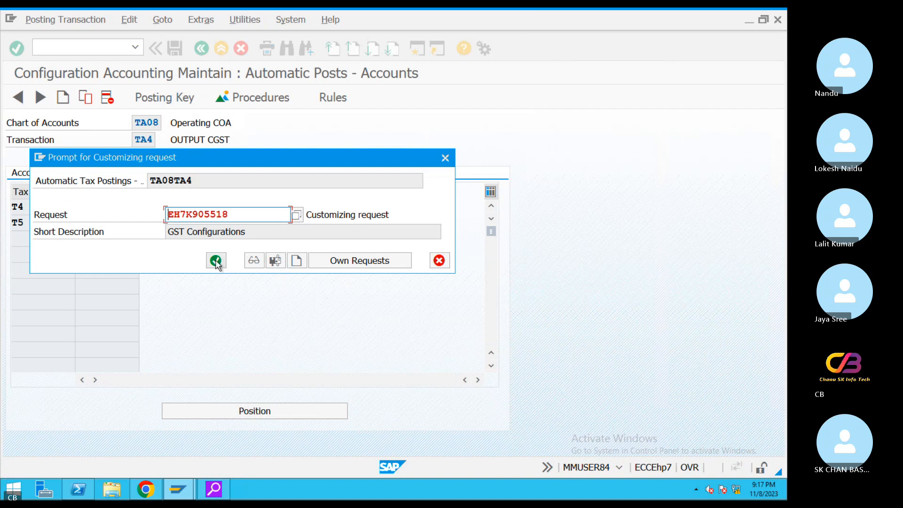
pyautogui.click(216, 262)
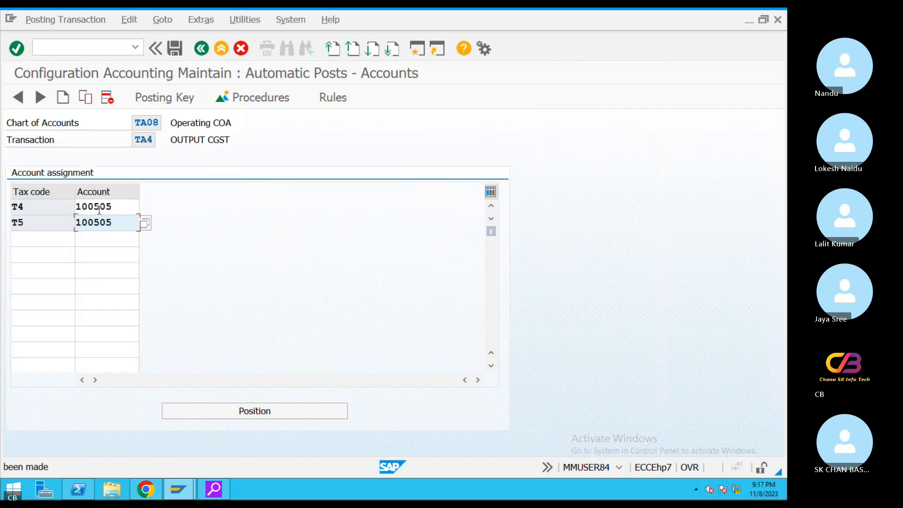
pyautogui.click(204, 47)
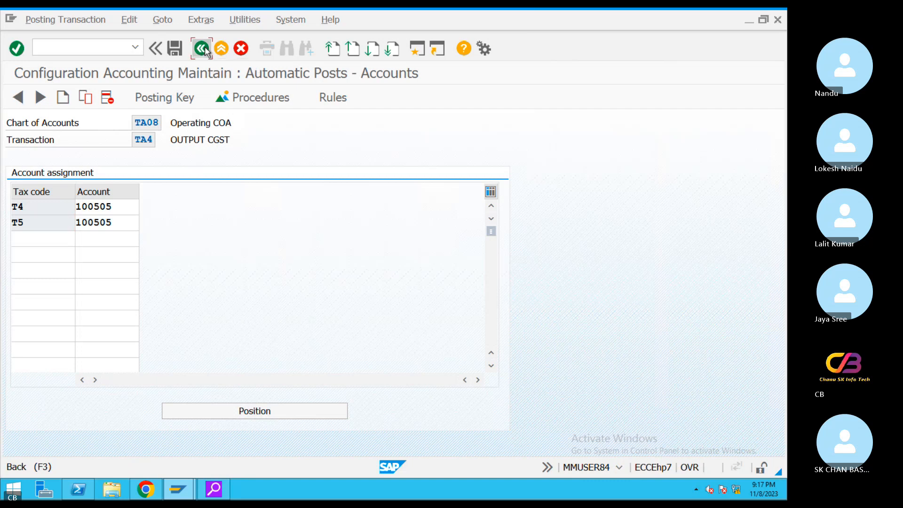
# Open the OUTPUT SGST procedure TA5, make account determination depend on the tax code and save the rule.
pyautogui.doubleClick(275, 395)
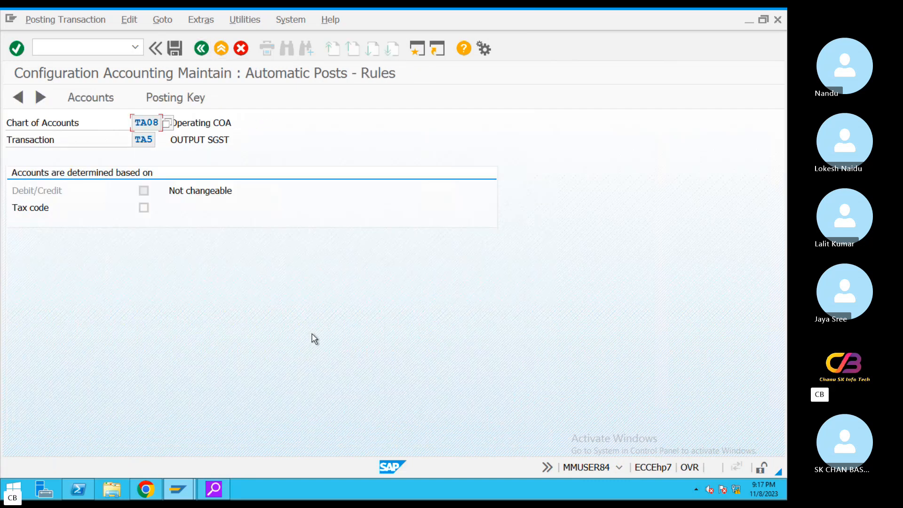
pyautogui.click(143, 207)
pyautogui.click(176, 97)
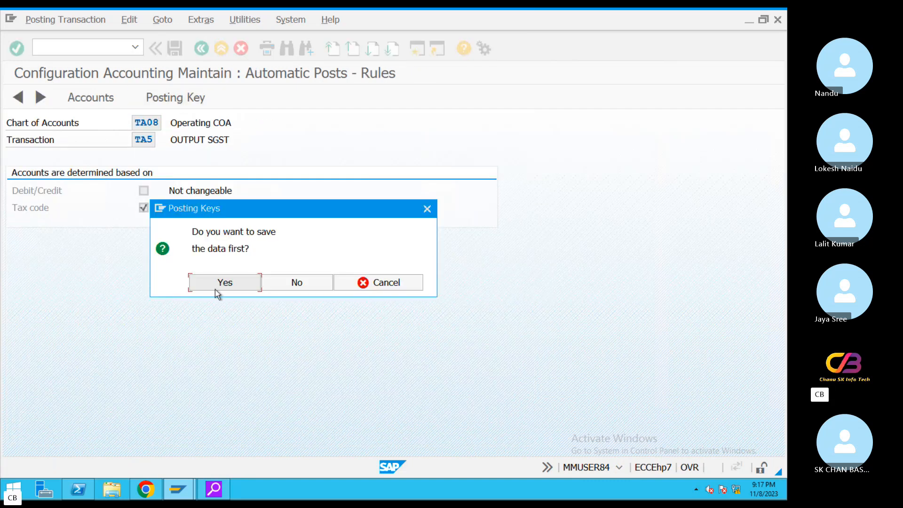
pyautogui.click(218, 284)
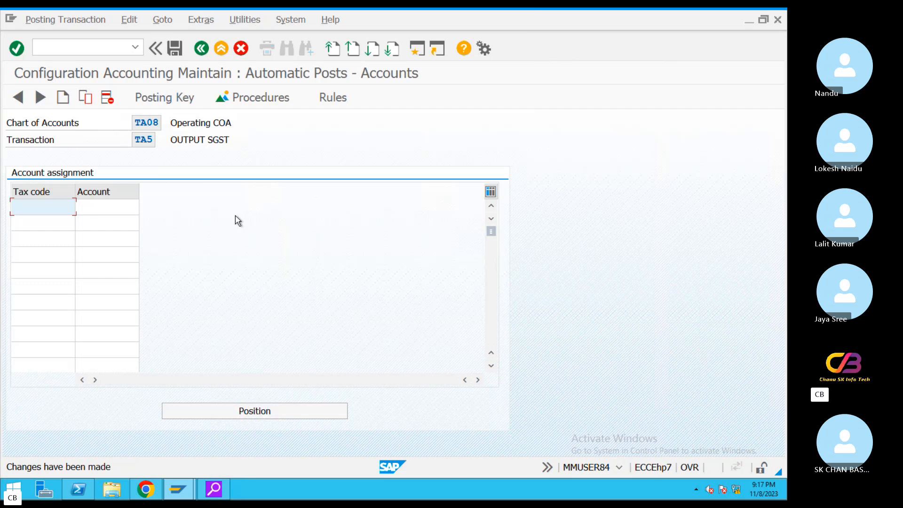
# Set the TA5 posting keys to debit 40 and credit 50, saving them in the GST Configurations customizing request.
pyautogui.click(178, 97)
pyautogui.write('40')
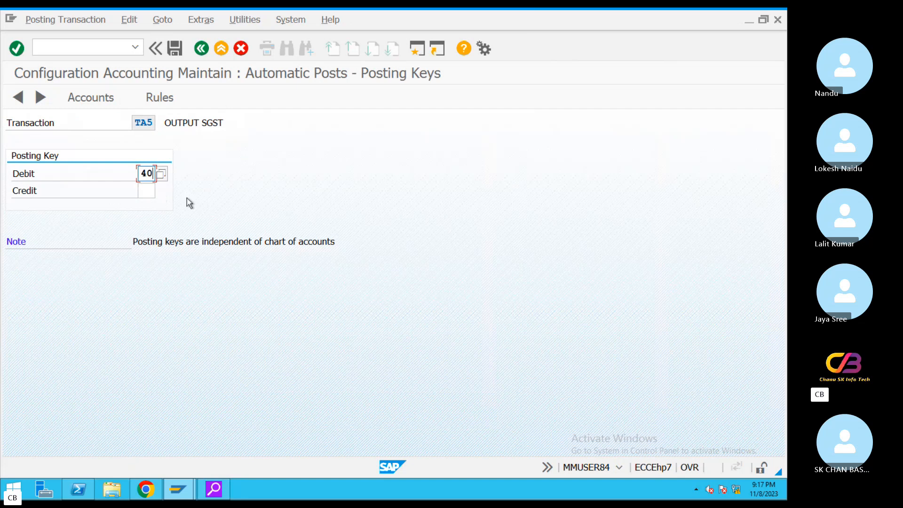
pyautogui.click(150, 188)
pyautogui.write('50')
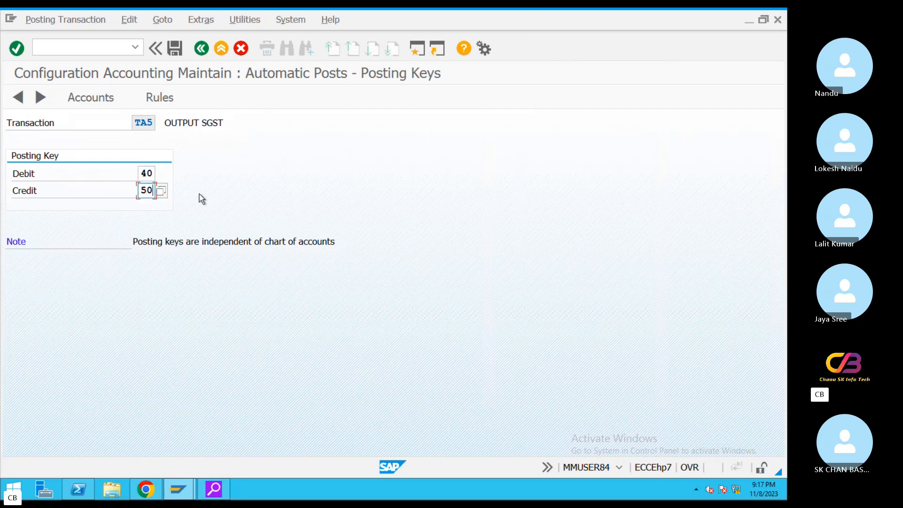
pyautogui.click(91, 98)
pyautogui.click(225, 282)
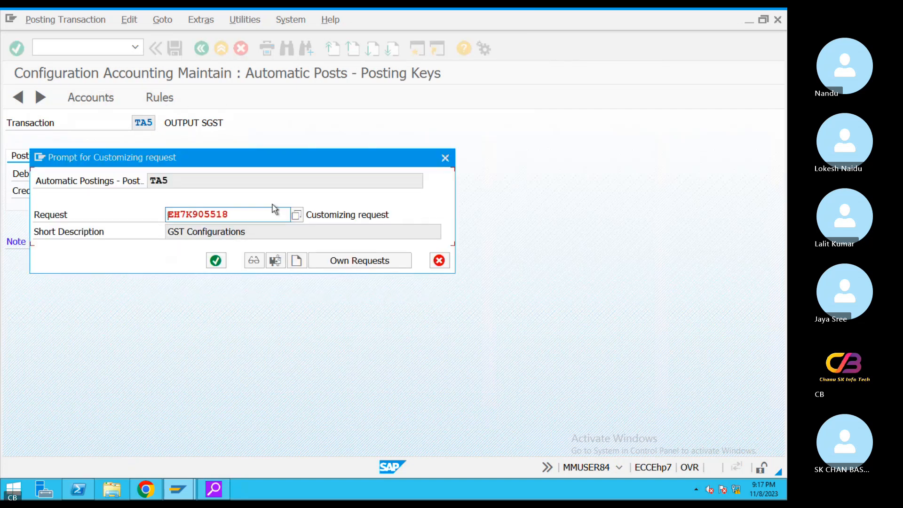
pyautogui.click(216, 261)
# Enter tax codes T4 and T5 in the account assignment of TA5.
pyautogui.click(57, 208)
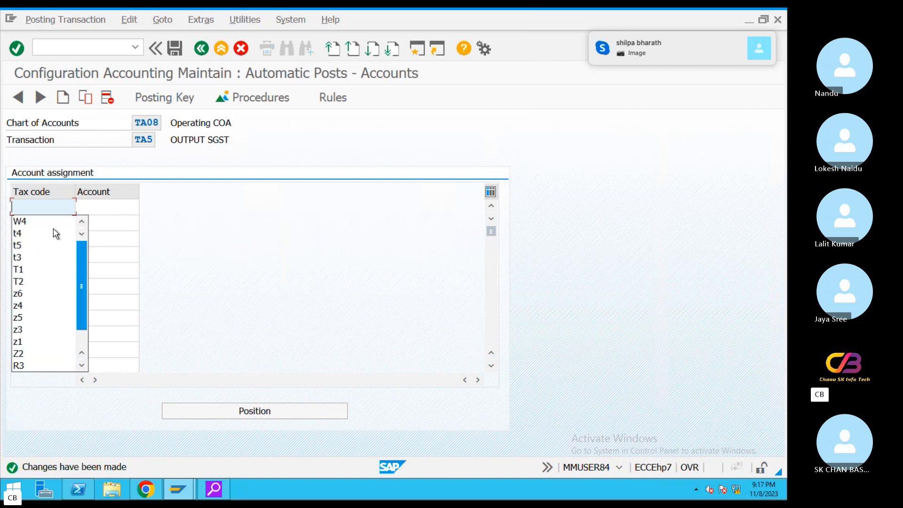
pyautogui.click(55, 234)
pyautogui.click(51, 223)
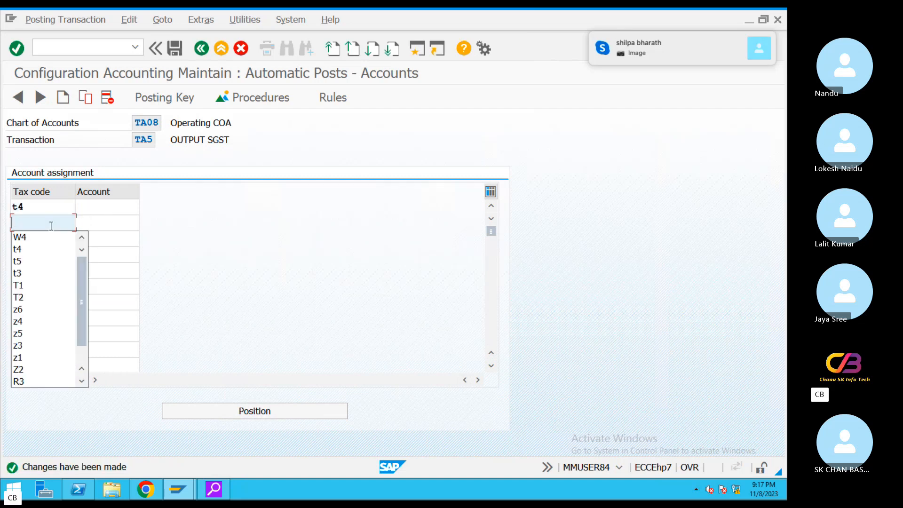
pyautogui.click(28, 261)
# Assign the Ouput SGST G/L account to tax codes T4 and T5 of TA5 and save it in the GST Configurations customizing request.
pyautogui.click(98, 207)
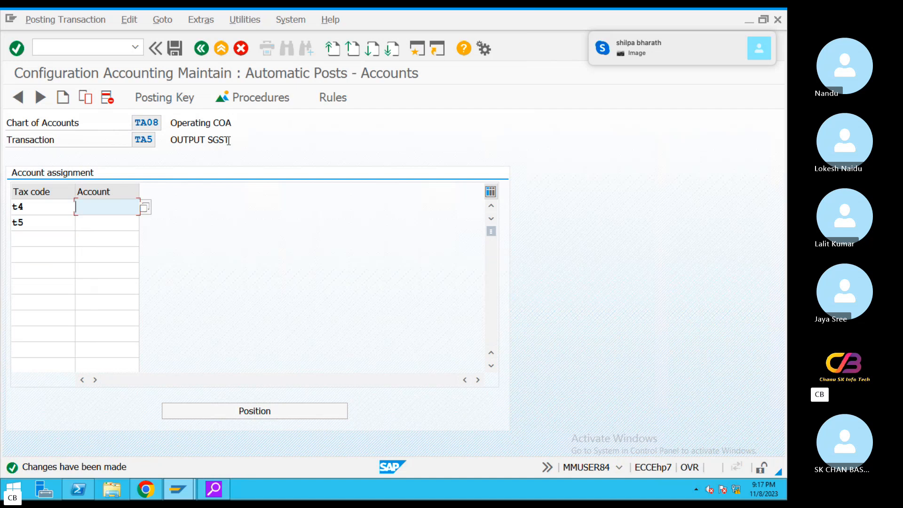
pyautogui.doubleClick(229, 141)
pyautogui.click(135, 207)
pyautogui.click(147, 206)
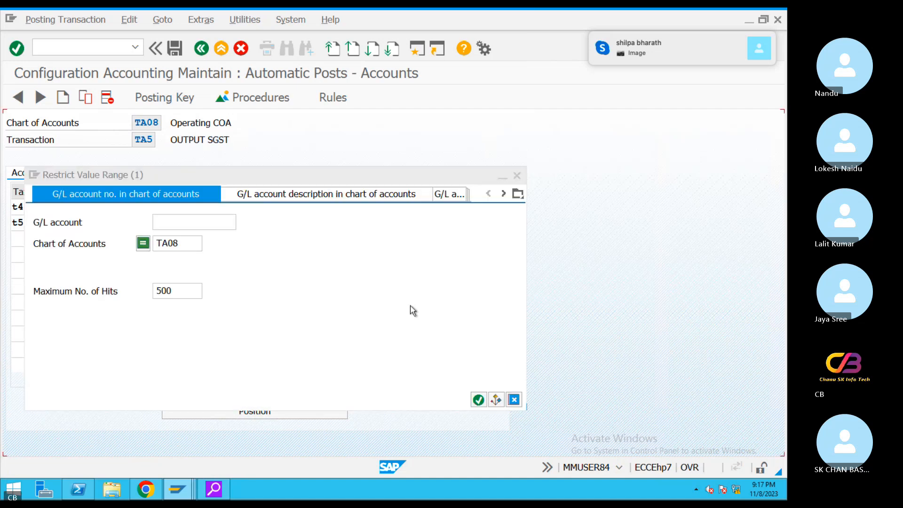
pyautogui.click(478, 400)
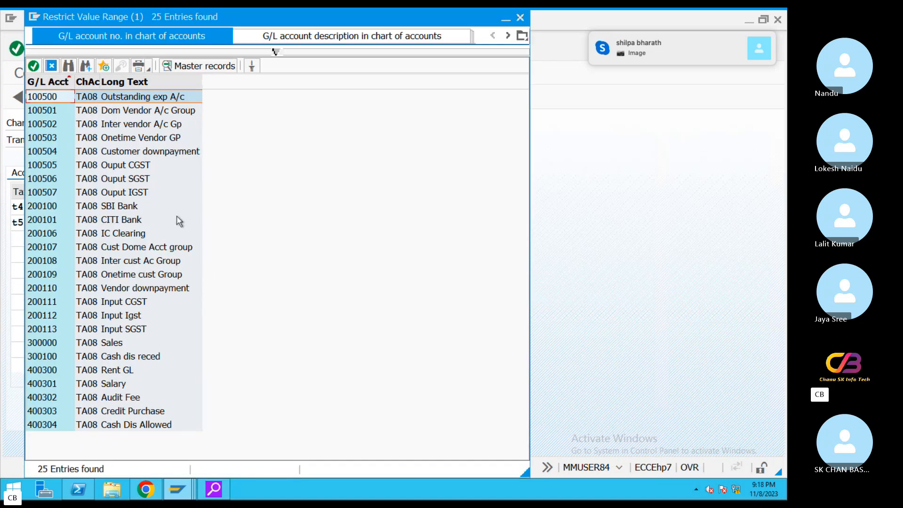
pyautogui.doubleClick(140, 177)
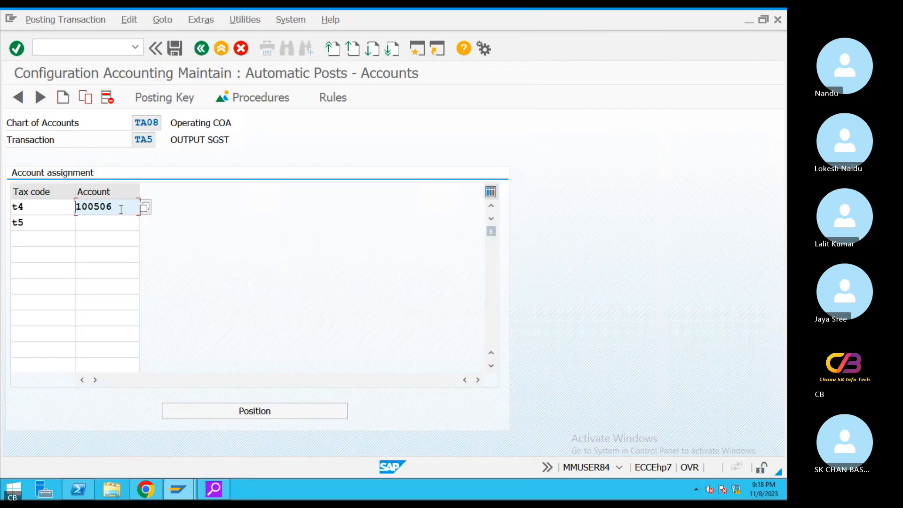
pyautogui.hotkey('ctrl', 'c')
pyautogui.click(93, 222)
pyautogui.hotkey('ctrl', 'v')
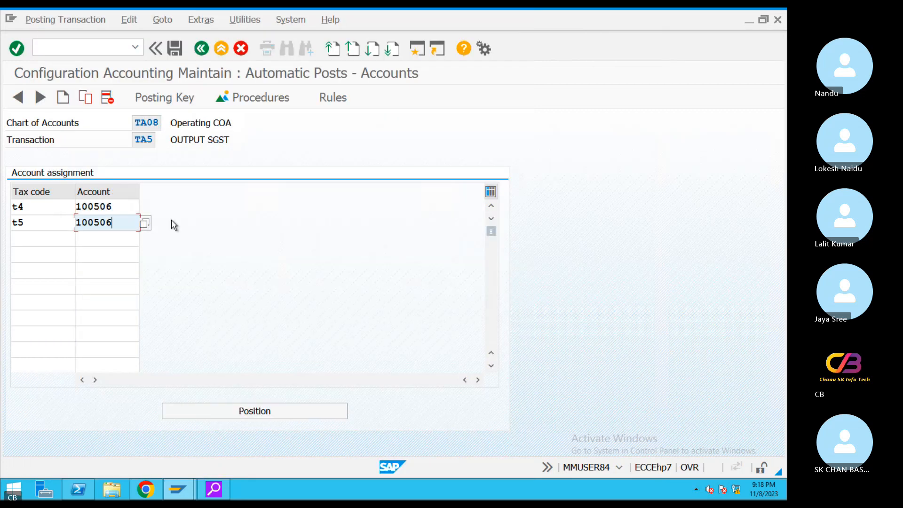
pyautogui.click(174, 48)
pyautogui.click(217, 261)
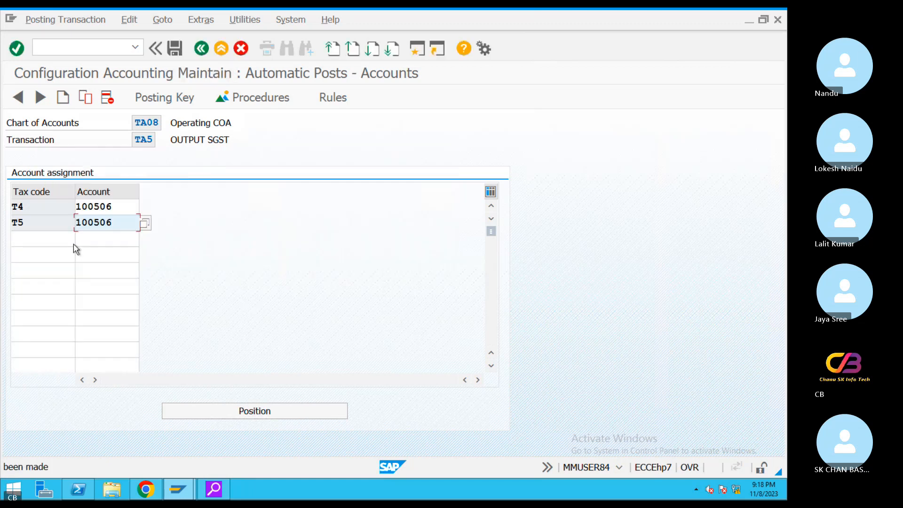
# Check the account assigned to tax code T5 against the TA08 G/L account list, selecting Ouput SGST again.
pyautogui.click(144, 223)
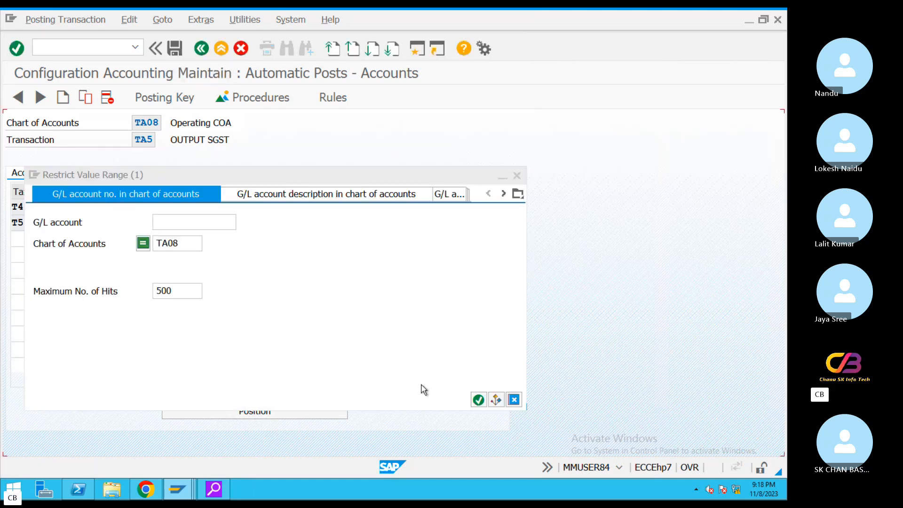
pyautogui.click(478, 400)
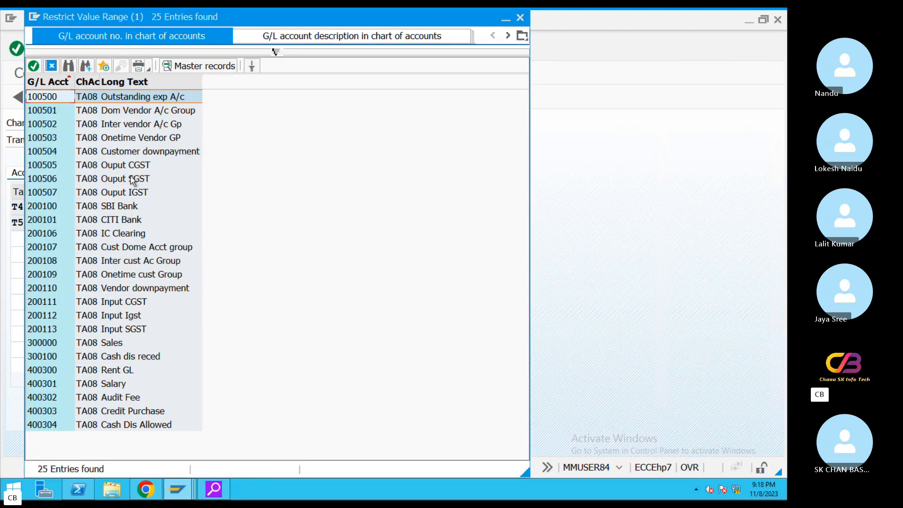
pyautogui.doubleClick(133, 180)
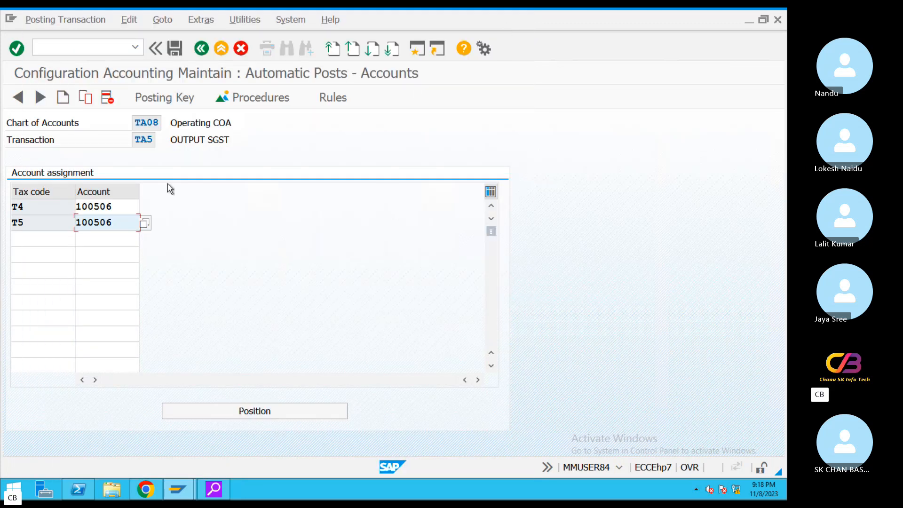
# Open the OUTPUT IGST procedure TA6, make account determination depend on the tax code and save the rule.
pyautogui.click(201, 48)
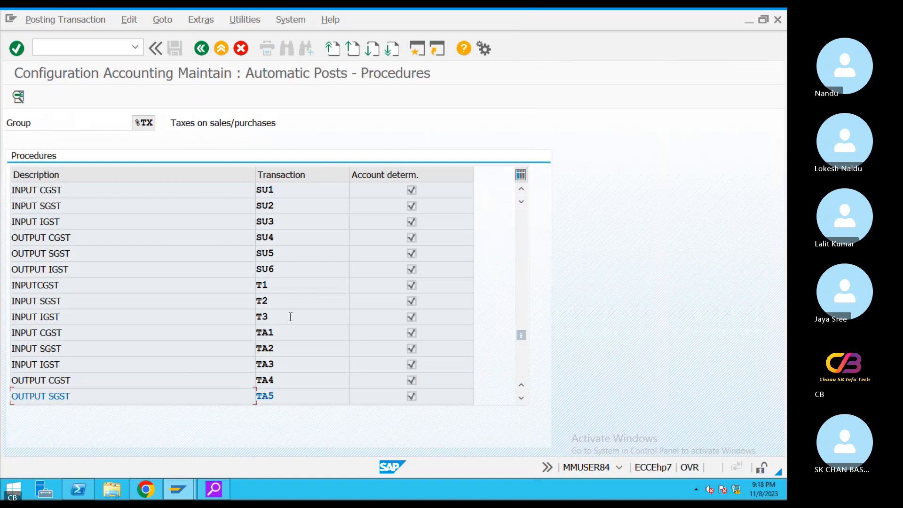
pyautogui.click(519, 362)
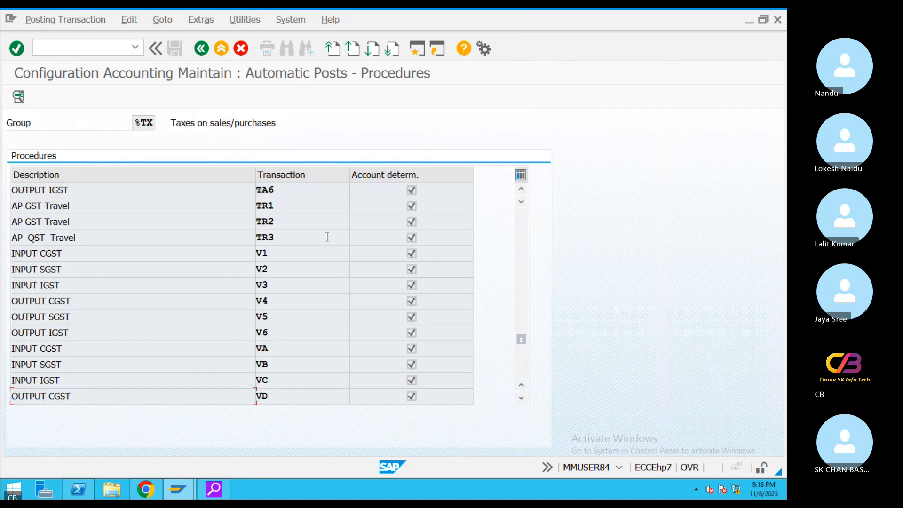
pyautogui.doubleClick(283, 192)
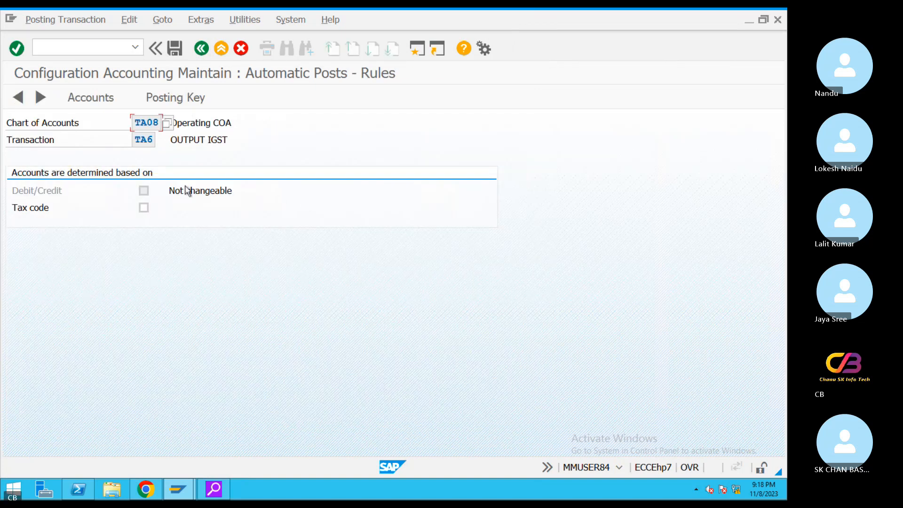
pyautogui.click(143, 208)
pyautogui.click(176, 99)
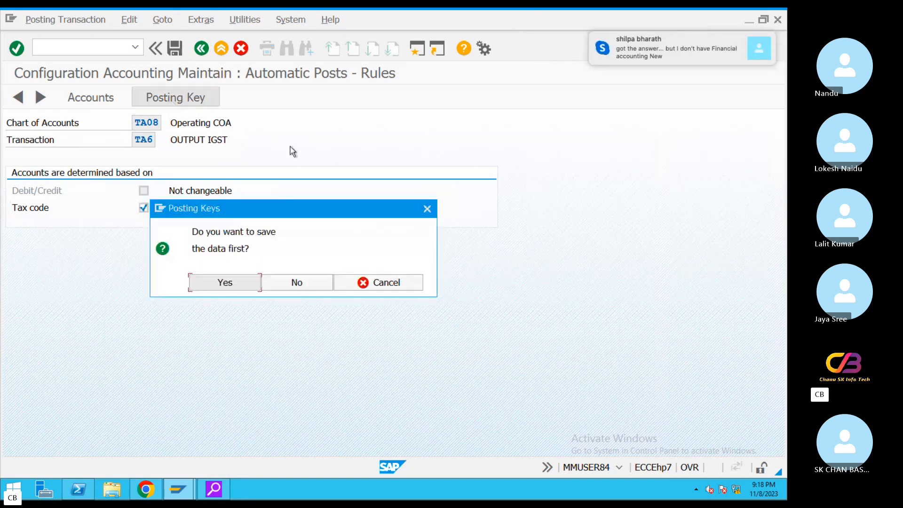
pyautogui.click(297, 285)
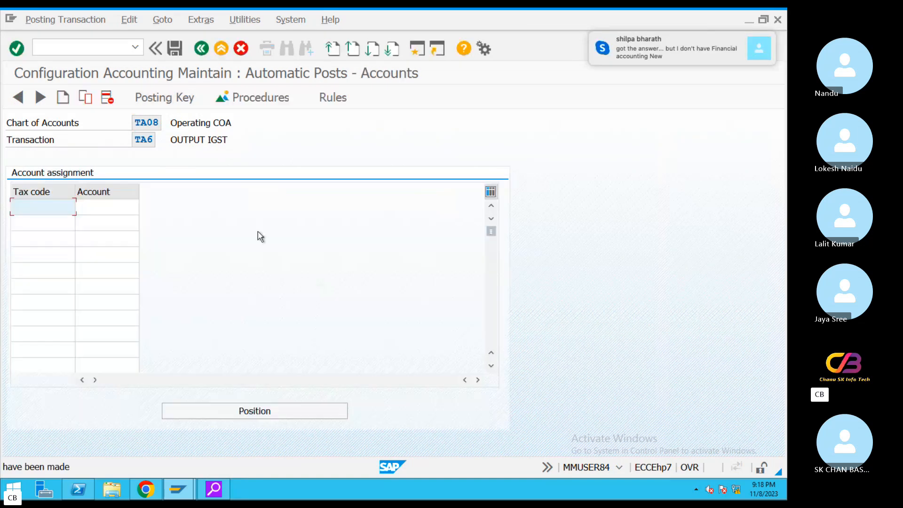
# Set the TA6 posting keys to debit 40 and credit 50, saving them in the GST Configurations customizing request.
pyautogui.click(151, 101)
pyautogui.write('40')
pyautogui.click(148, 188)
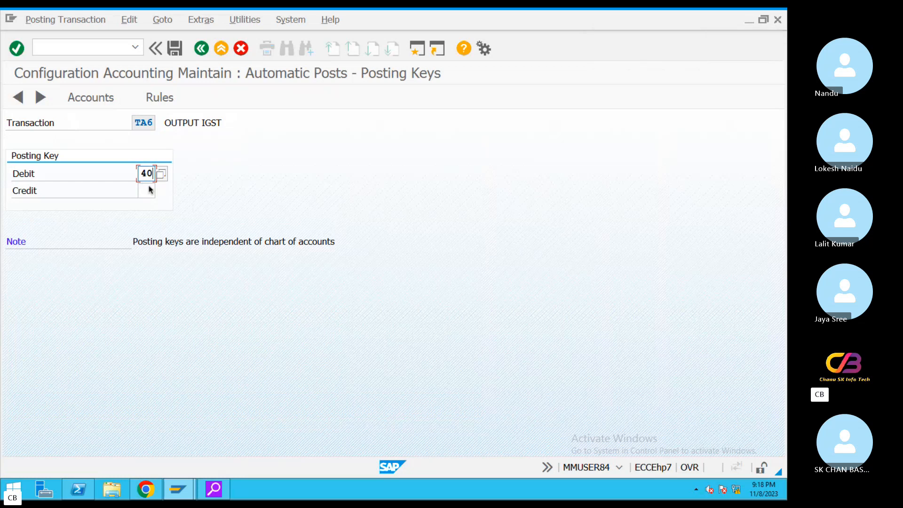
pyautogui.click(147, 188)
pyautogui.write('50')
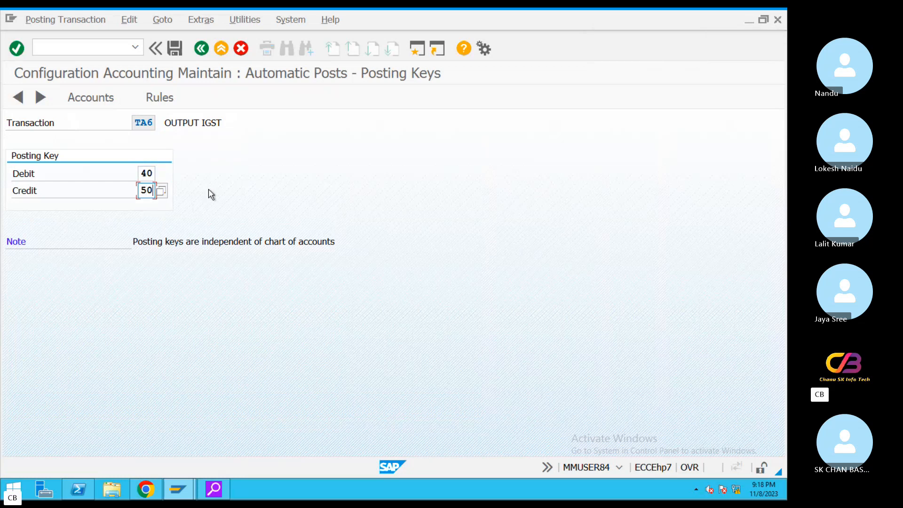
pyautogui.click(90, 98)
pyautogui.click(215, 284)
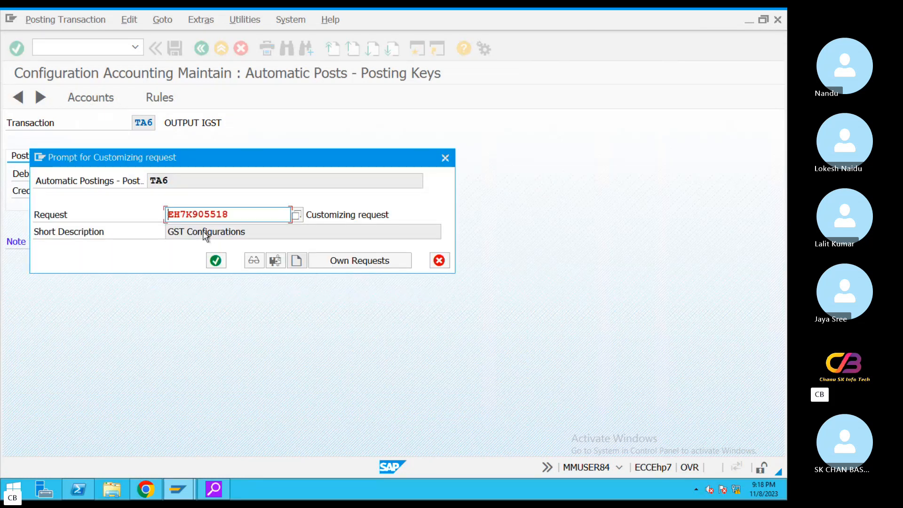
pyautogui.click(215, 262)
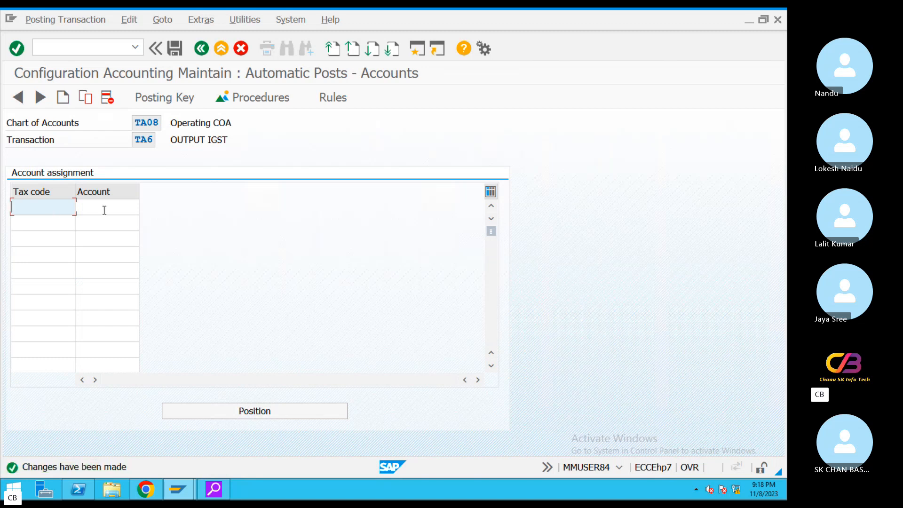
# Assign the Ouput IGST G/L account to tax code T6 of TA6 and save it in the GST Configurations customizing request.
pyautogui.write('t6')
pyautogui.click(112, 206)
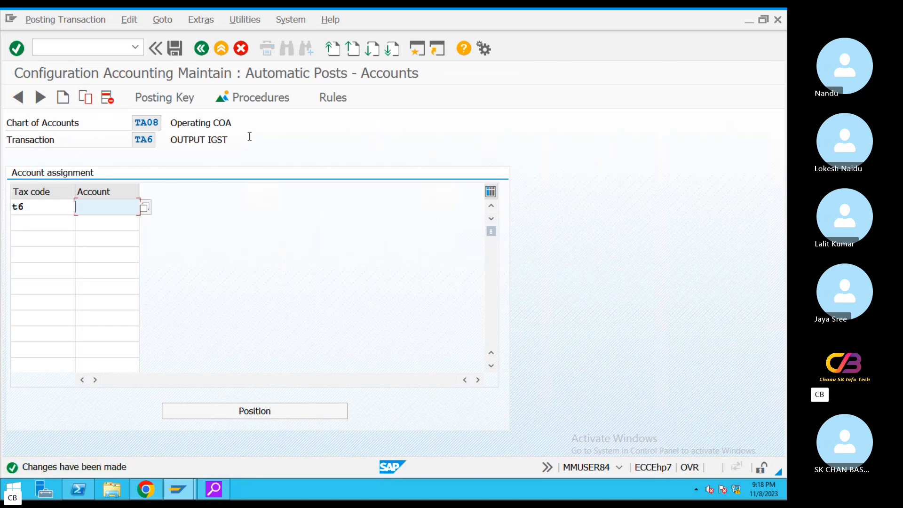
pyautogui.moveTo(249, 138); pyautogui.dragTo(150, 137)
pyautogui.click(102, 211)
pyautogui.press('F4')
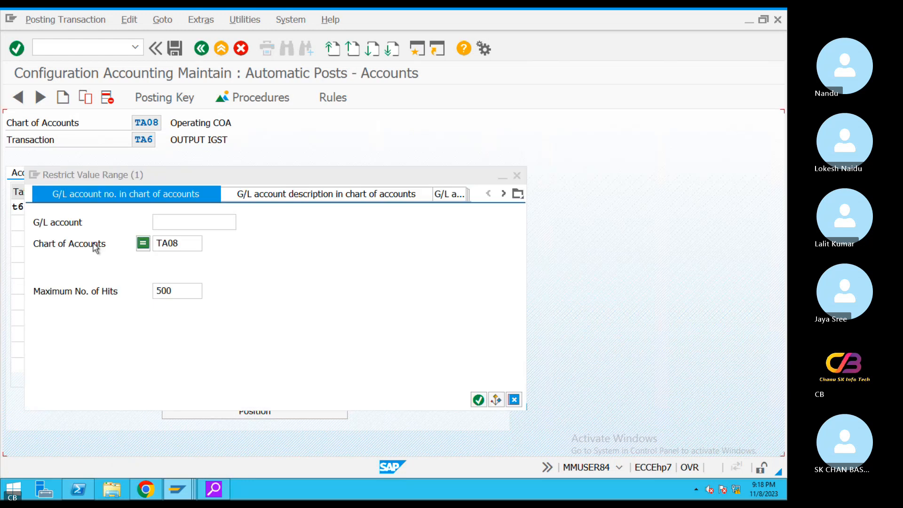
pyautogui.click(497, 399)
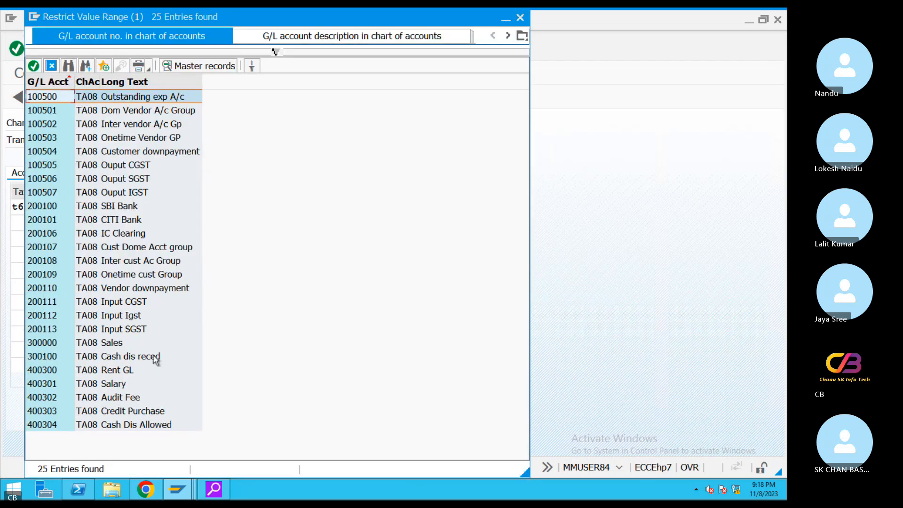
pyautogui.doubleClick(125, 193)
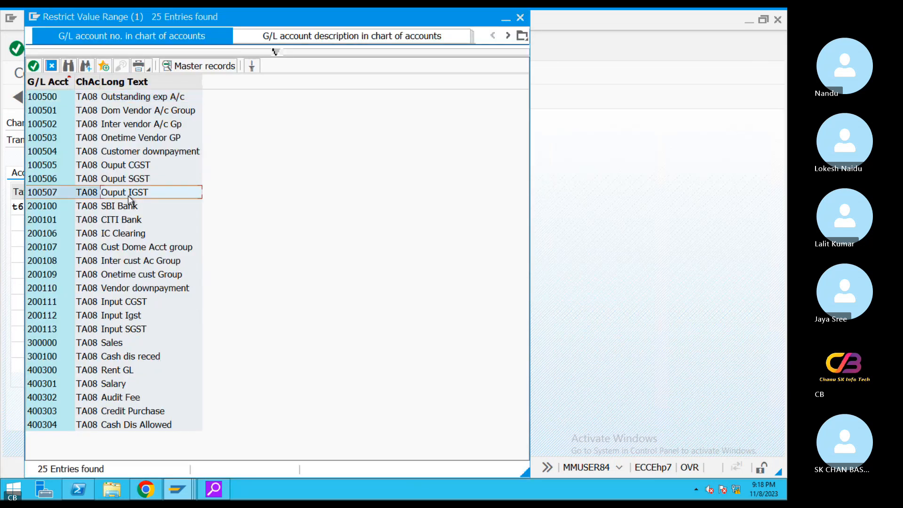
pyautogui.click(175, 47)
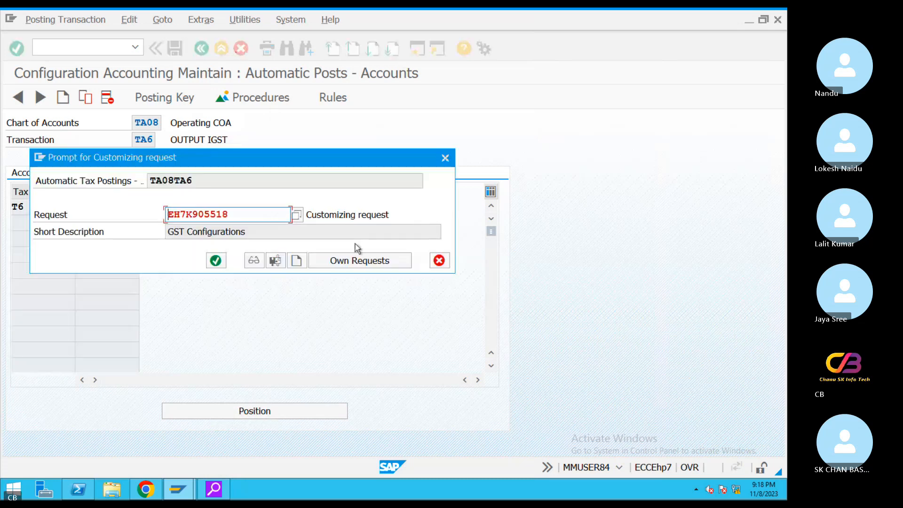
pyautogui.click(216, 261)
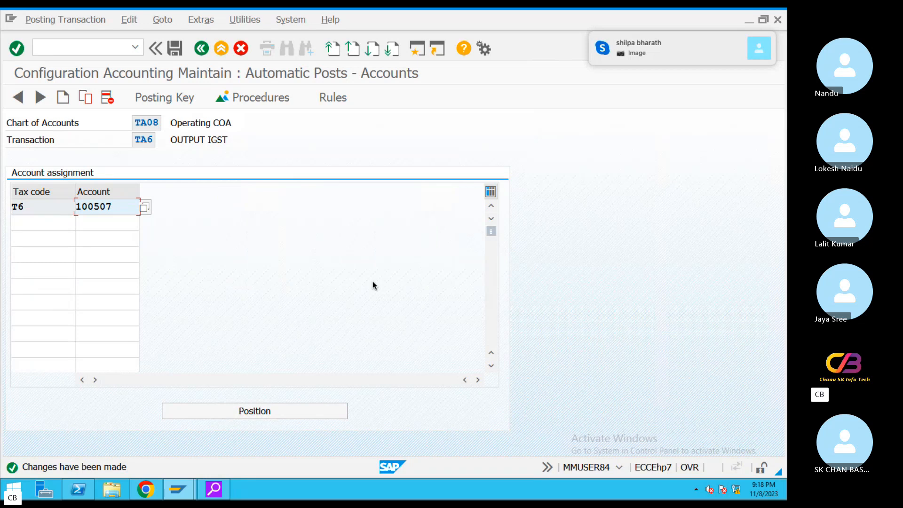
pyautogui.hotkey('ctrl', 'Left')
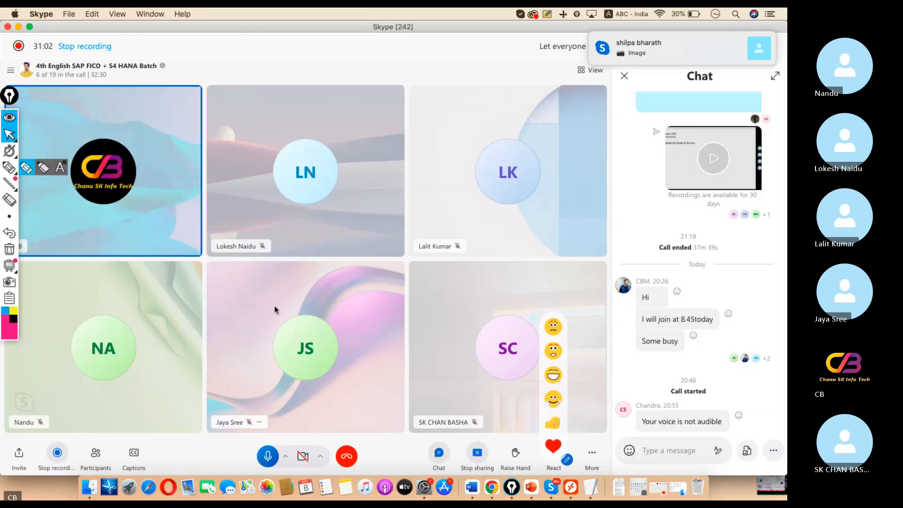
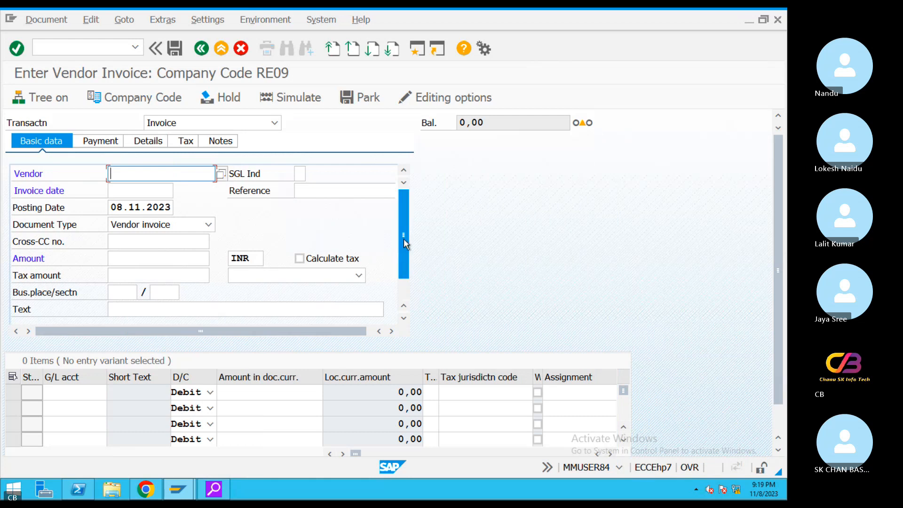
pyautogui.scroll(-1, 403, 235)
pyautogui.scroll(1, 410, 206)
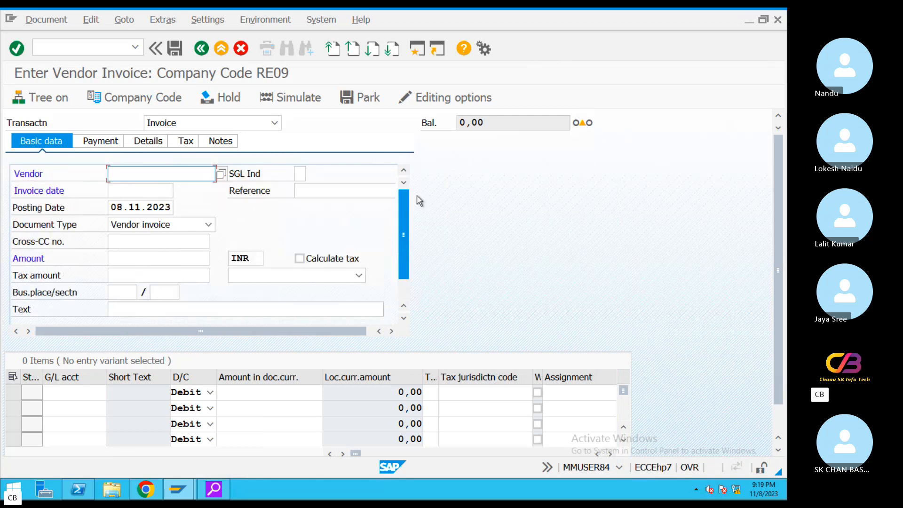
# Change the company code of the vendor invoice to TA08.
pyautogui.click(152, 103)
pyautogui.moveTo(201, 300); pyautogui.dragTo(109, 292)
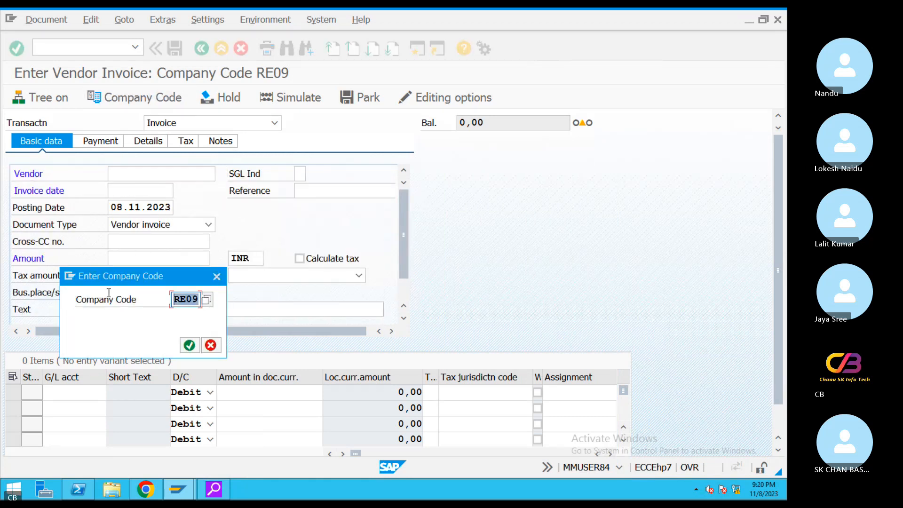
pyautogui.write('TA08')
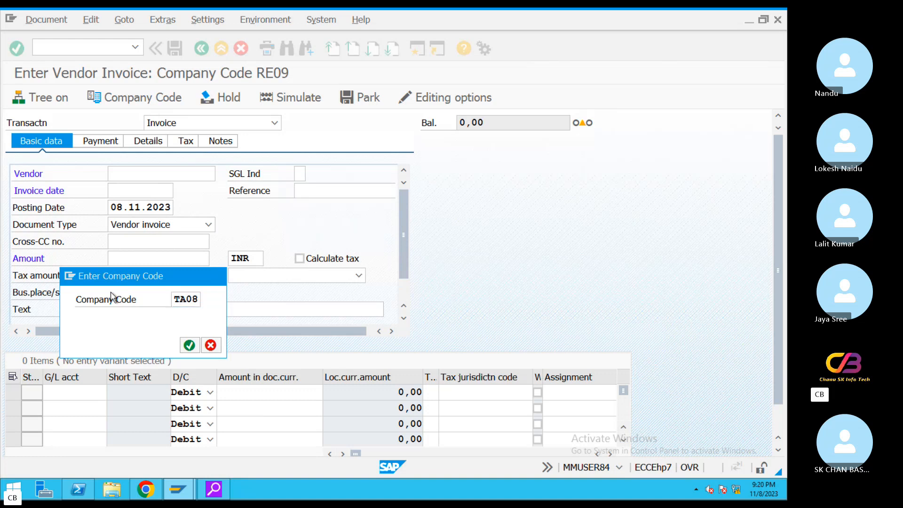
pyautogui.press('Return')
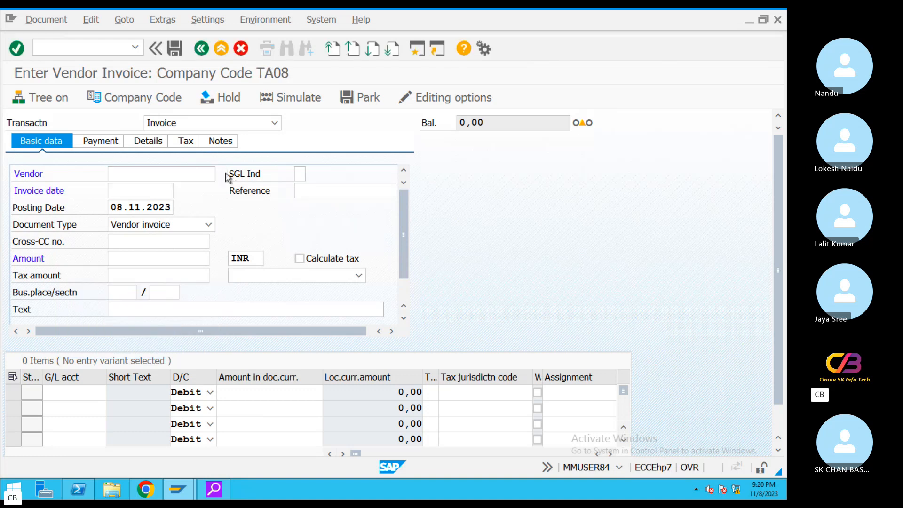
# Select the second vendor found for company code TA08 and set the invoice date to 08.11.2023, matching the posting date.
pyautogui.click(220, 173)
pyautogui.click(569, 468)
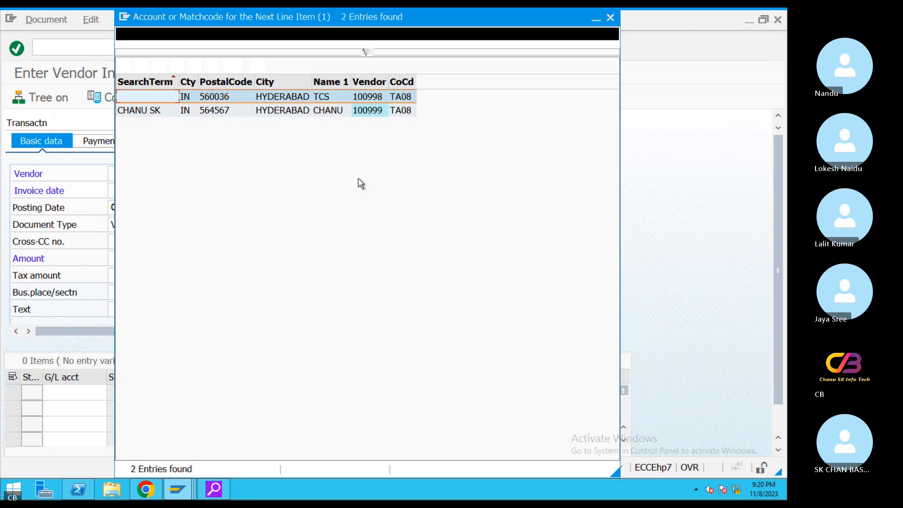
pyautogui.doubleClick(195, 111)
pyautogui.moveTo(112, 209); pyautogui.dragTo(203, 210)
pyautogui.hotkey('ctrl', 'c')
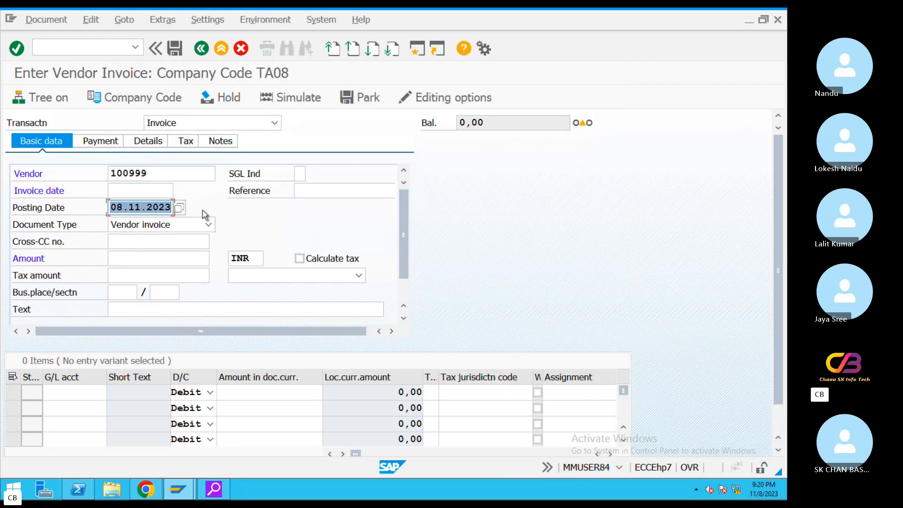
pyautogui.click(139, 191)
pyautogui.hotkey('ctrl', 'v')
# Enter the reference REF34343 and an invoice amount of 10000 INR.
pyautogui.click(382, 191)
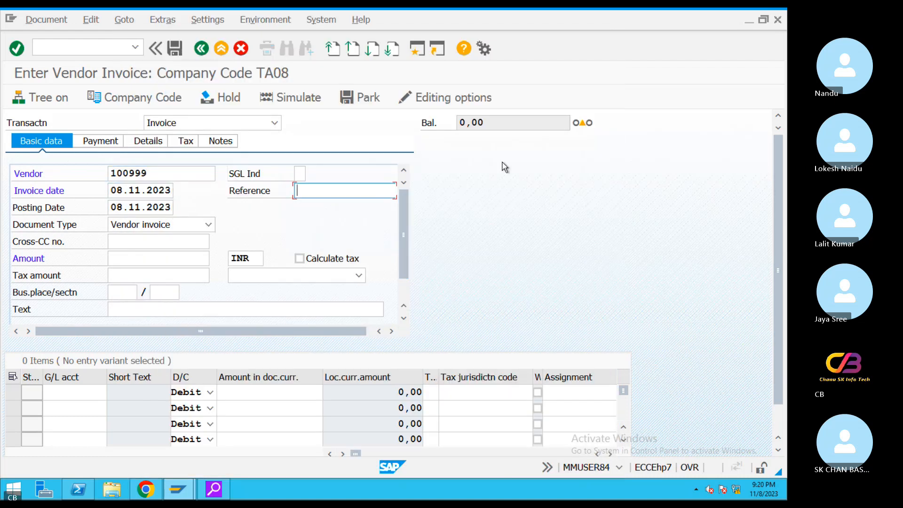
pyautogui.write('REF3')
pyautogui.press('Down')
pyautogui.press('Return')
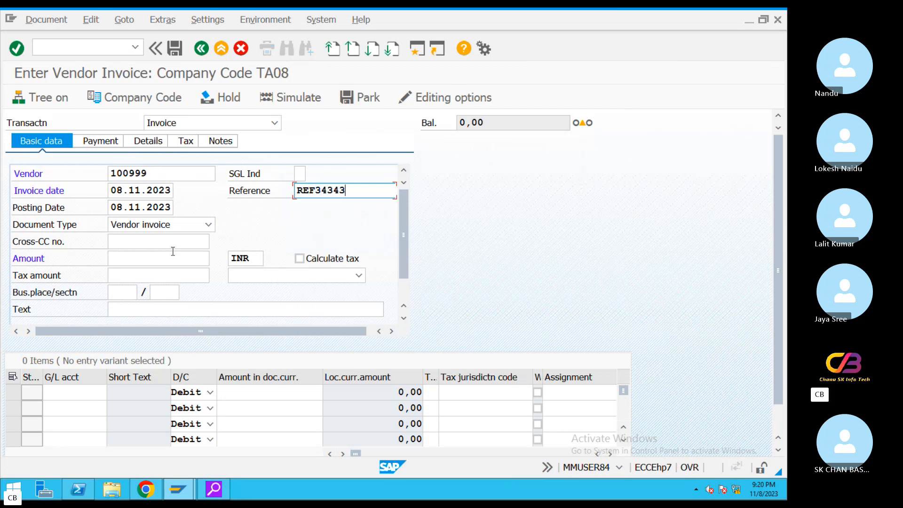
pyautogui.click(199, 262)
pyautogui.write('10000')
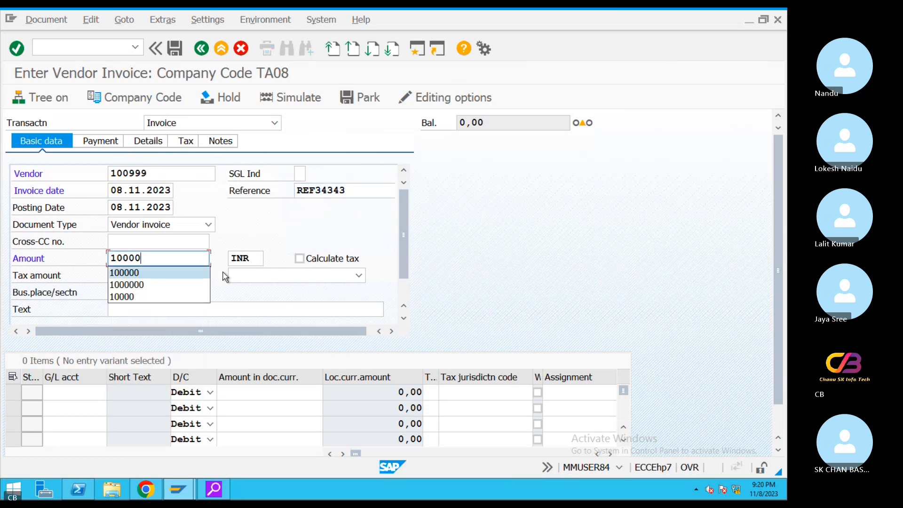
# Enter the text GST for the vendor invoice, enable tax calculation and choose tax code T1 (Input Tax @5%).
pyautogui.press('Escape')
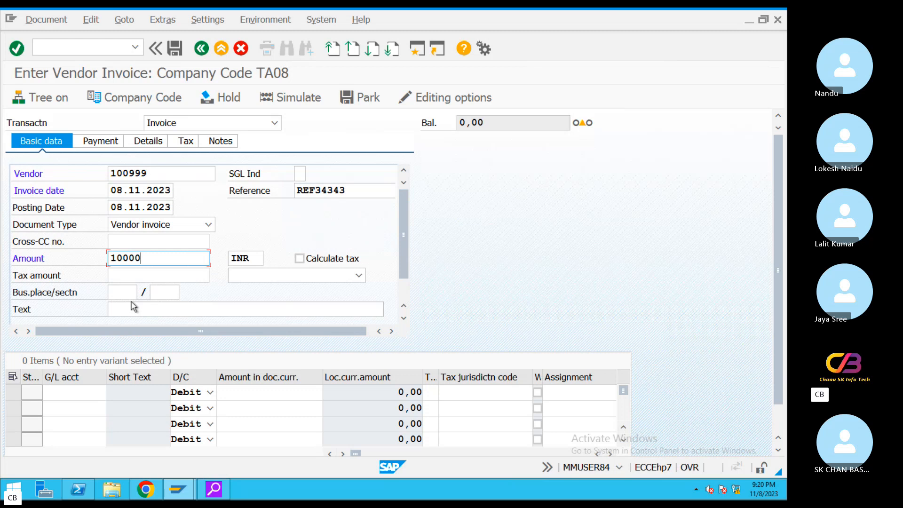
pyautogui.click(263, 311)
pyautogui.write('GST')
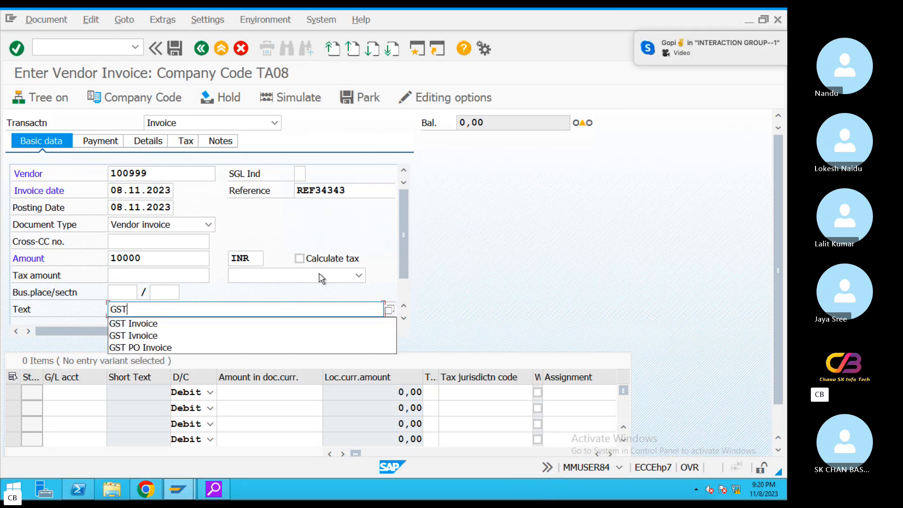
pyautogui.click(299, 258)
pyautogui.press('Return')
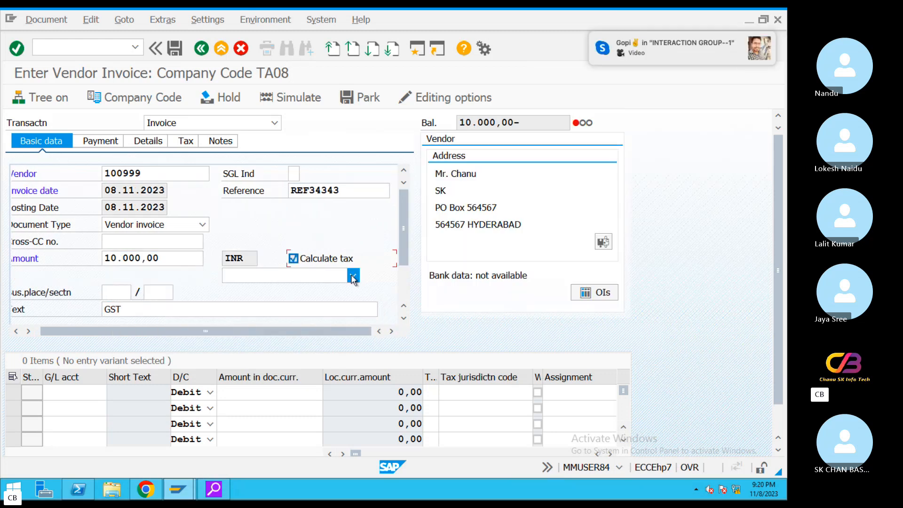
pyautogui.click(353, 276)
pyautogui.click(262, 290)
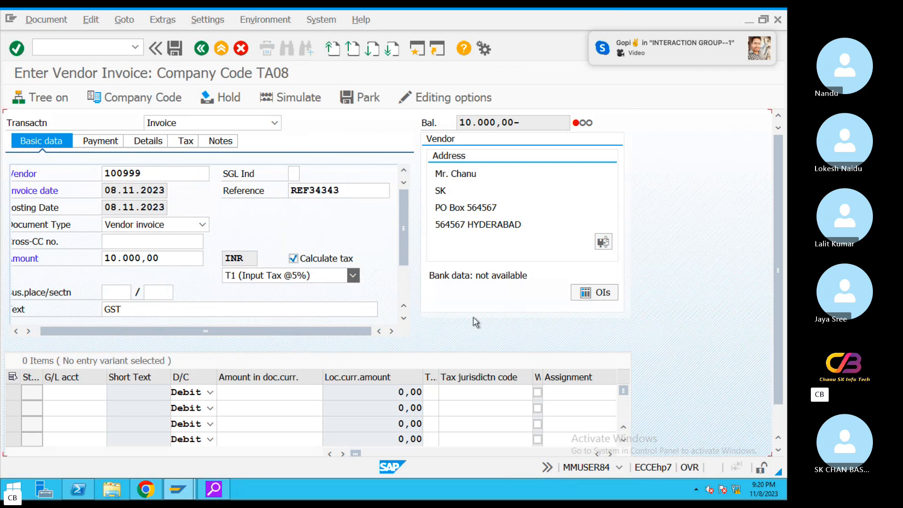
# Add a debit line for the Credit Purchase G/L account with amount * and text TEST, and accept the entry.
pyautogui.click(126, 394)
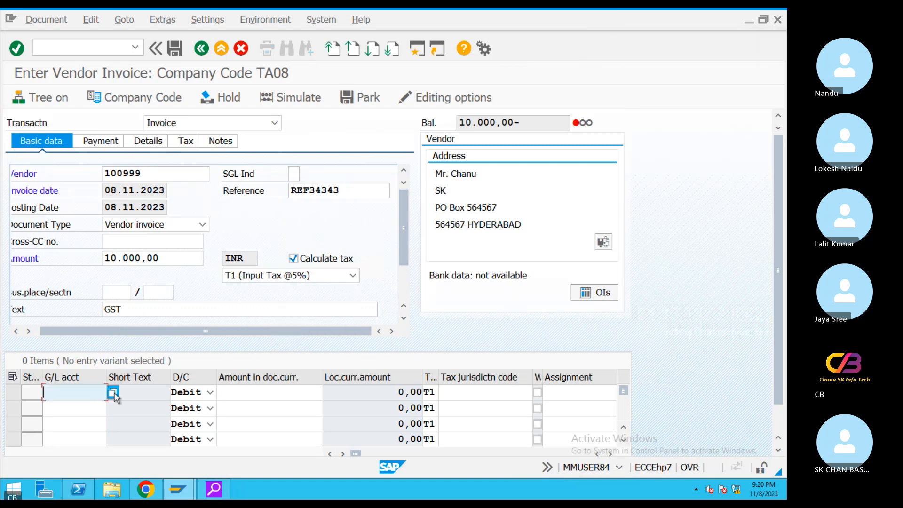
pyautogui.click(113, 393)
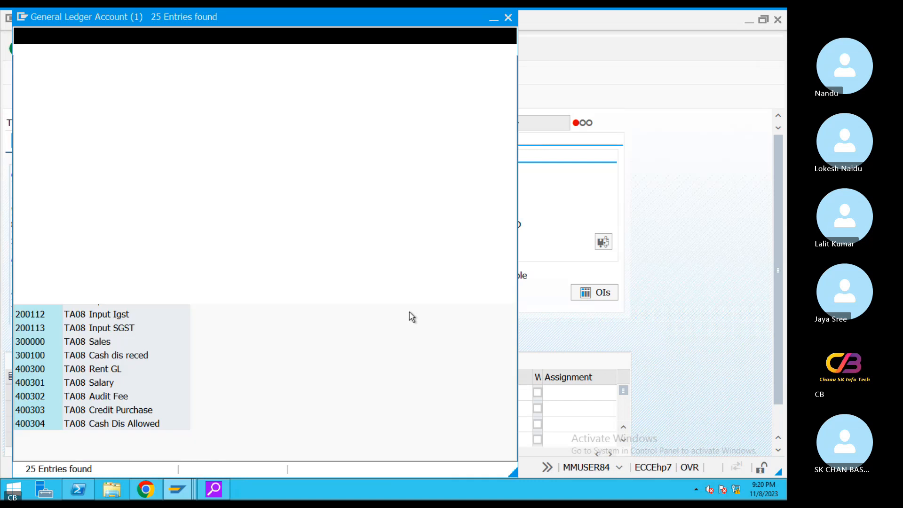
pyautogui.doubleClick(120, 414)
pyautogui.click(269, 392)
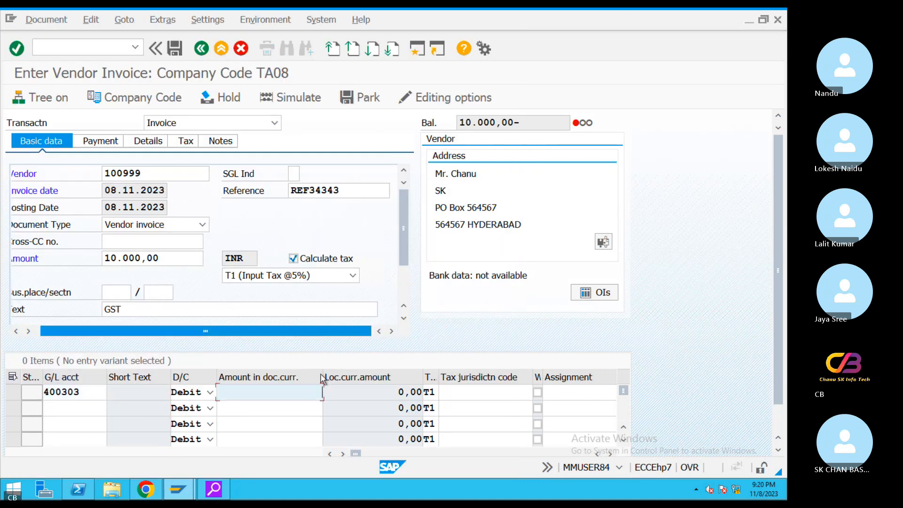
pyautogui.write('*')
pyautogui.press('Tab')
pyautogui.press('Tab')
pyautogui.press('Tab')
pyautogui.press('Tab')
pyautogui.press('Tab')
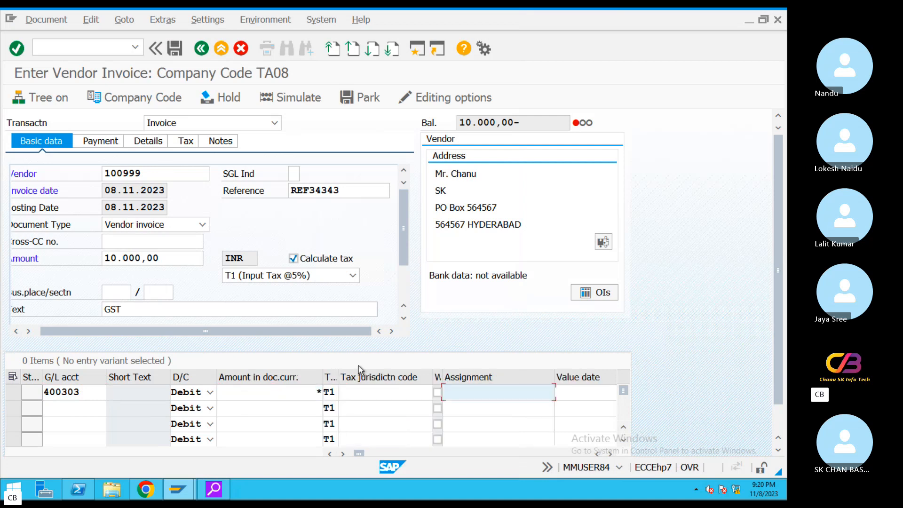
pyautogui.press('Tab')
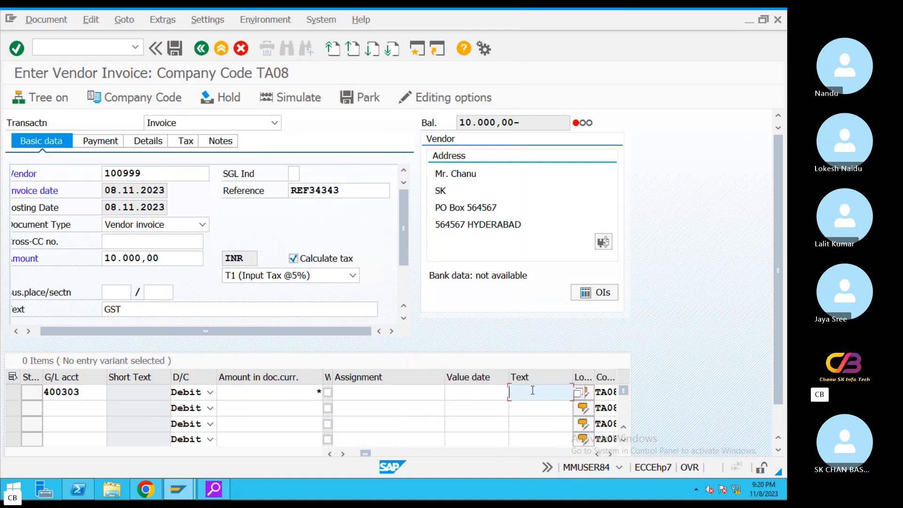
pyautogui.write('TEST')
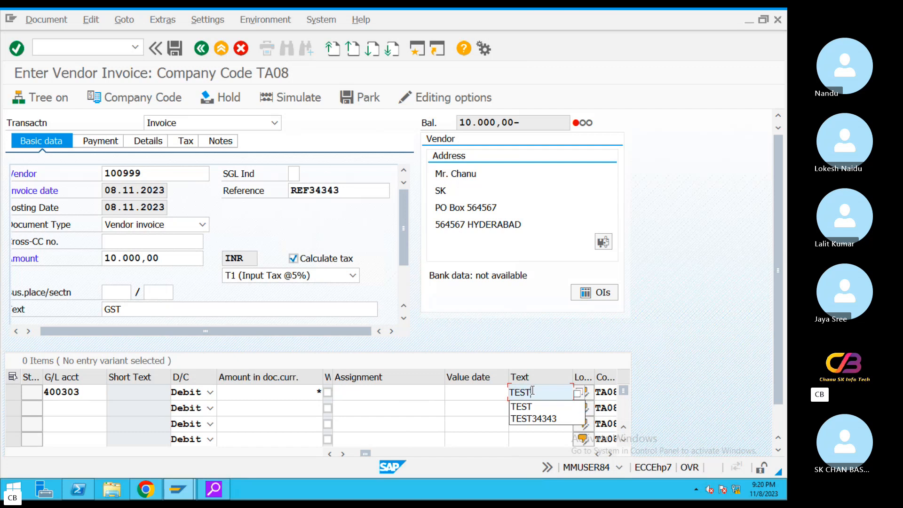
pyautogui.press('Return')
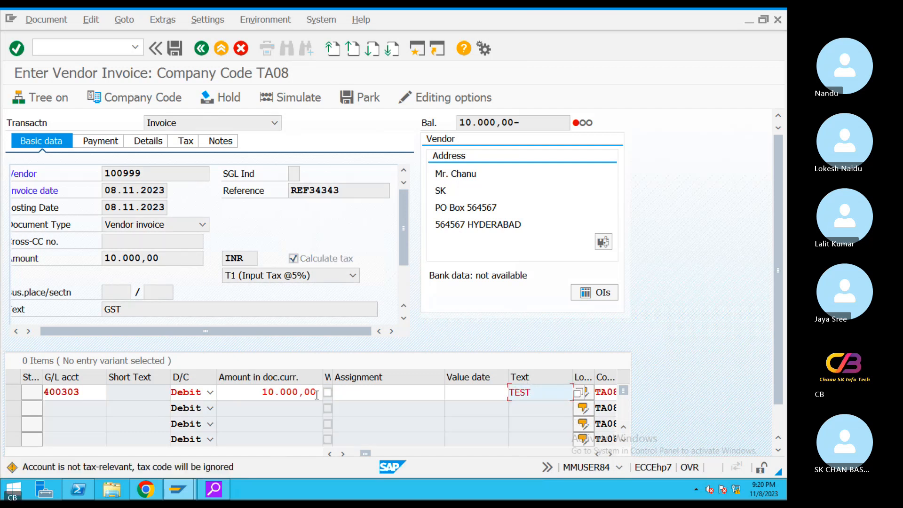
pyautogui.press('Return')
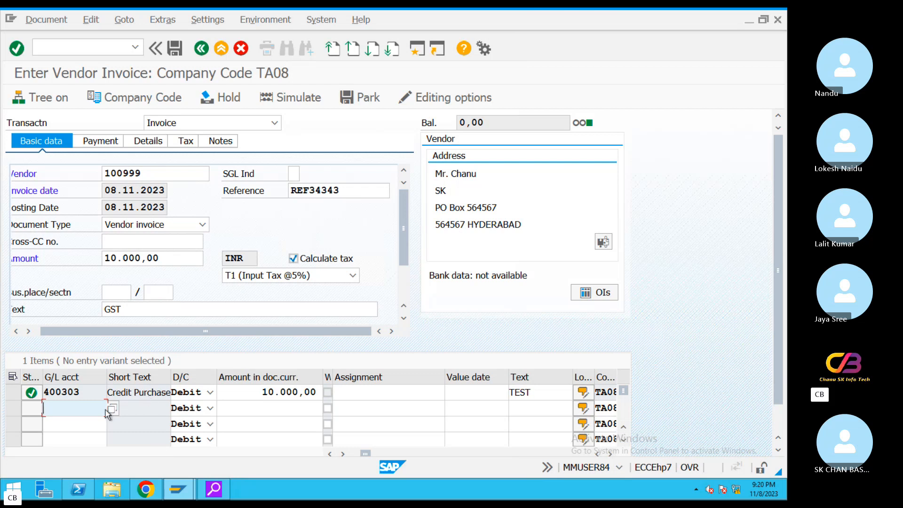
pyautogui.doubleClick(87, 393)
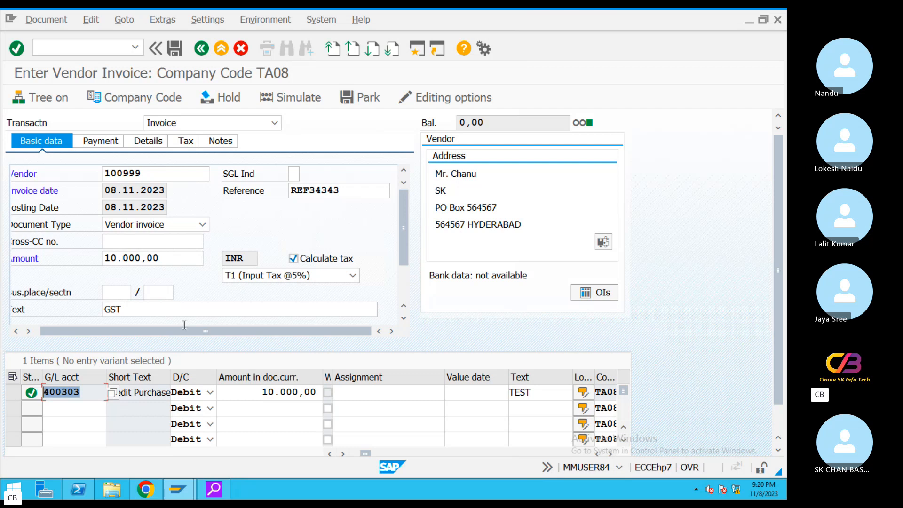
pyautogui.moveTo(56, 330); pyautogui.dragTo(51, 331)
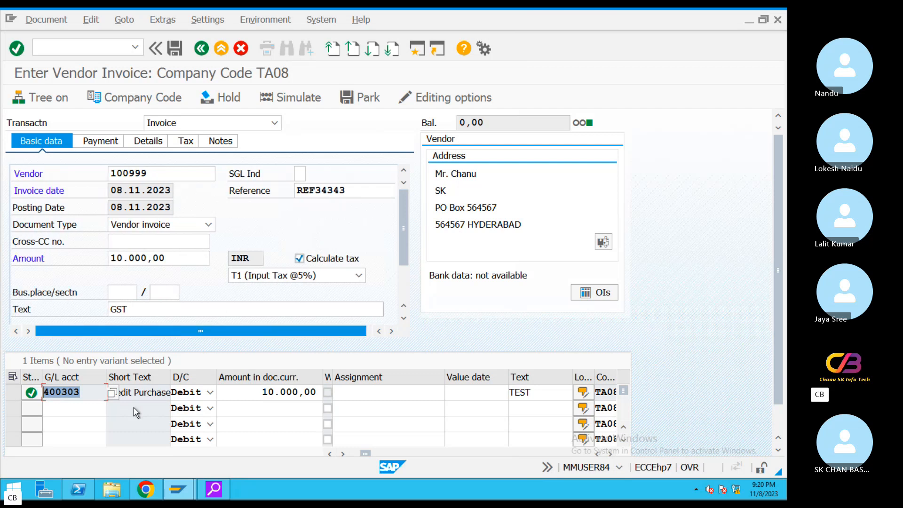
pyautogui.click(89, 393)
pyautogui.doubleClick(90, 392)
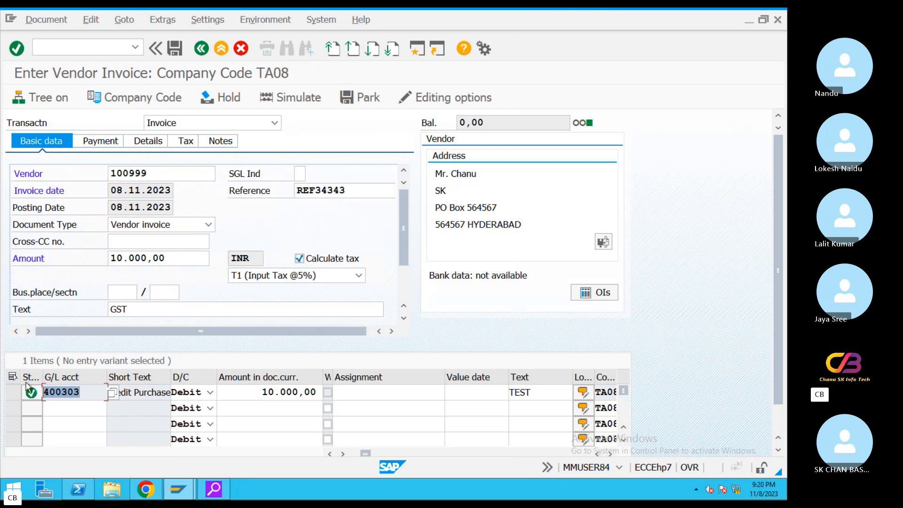
# Start transaction FS00 in a new session and open the Credit Purchase account's control data for changing.
pyautogui.click(418, 49)
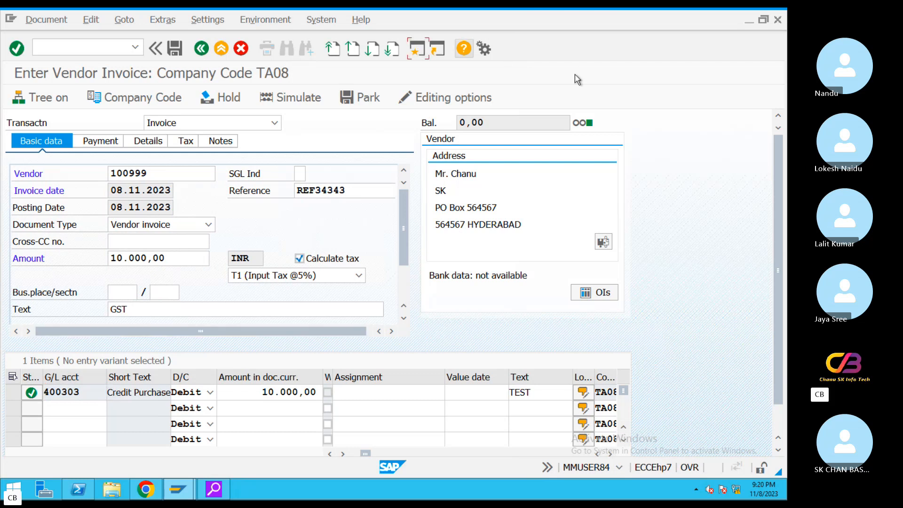
pyautogui.write('FS00')
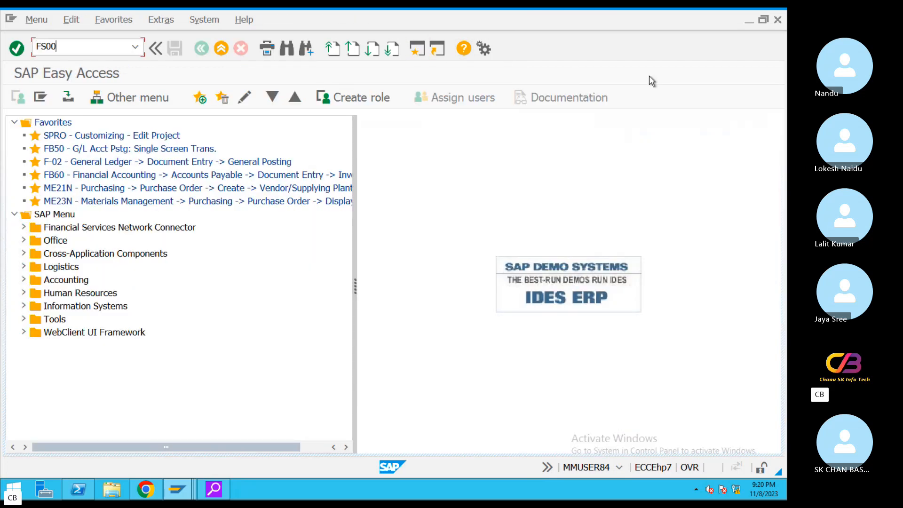
pyautogui.press('Return')
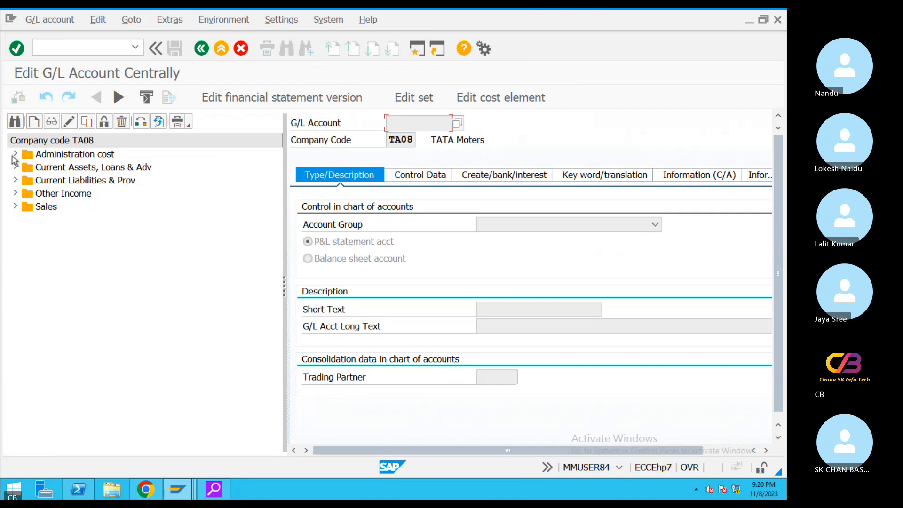
pyautogui.click(16, 154)
pyautogui.doubleClick(96, 210)
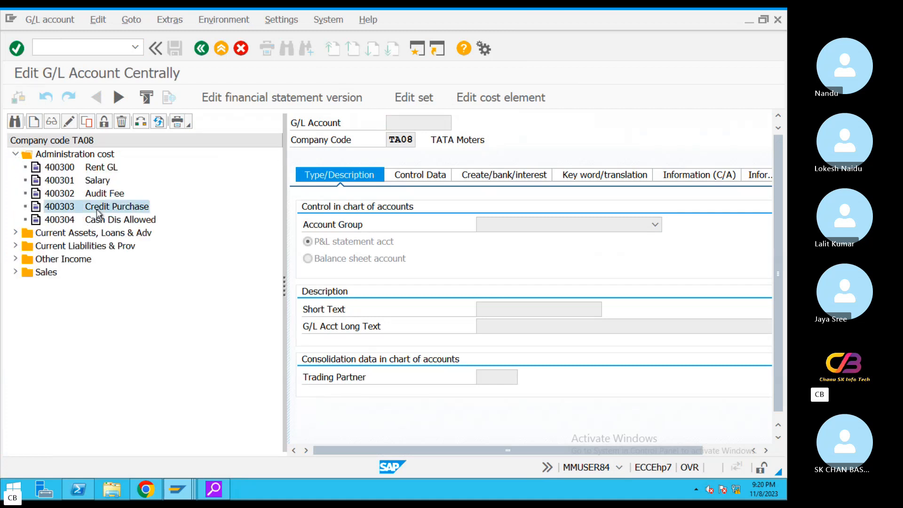
pyautogui.click(69, 121)
pyautogui.click(429, 179)
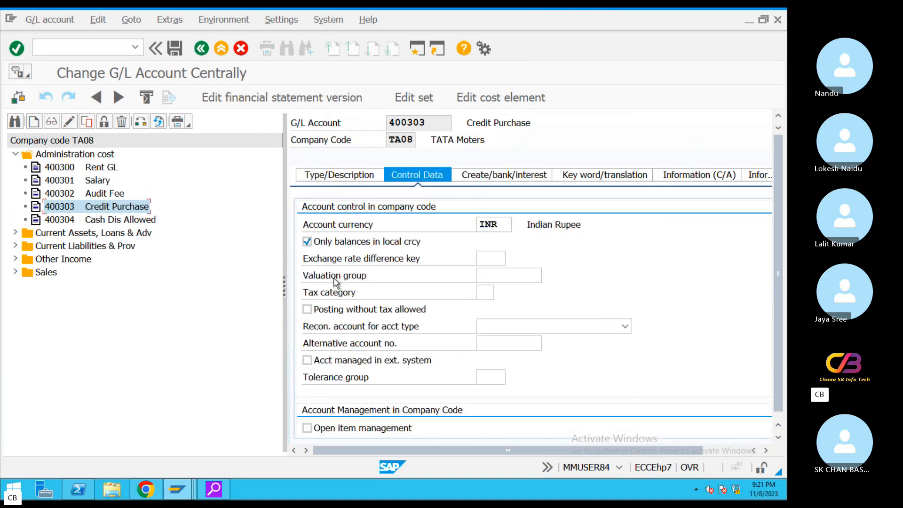
# Set the Credit Purchase account's tax category to * (All tax types allowed) and save the account.
pyautogui.click(485, 292)
pyautogui.press('F4')
pyautogui.doubleClick(100, 222)
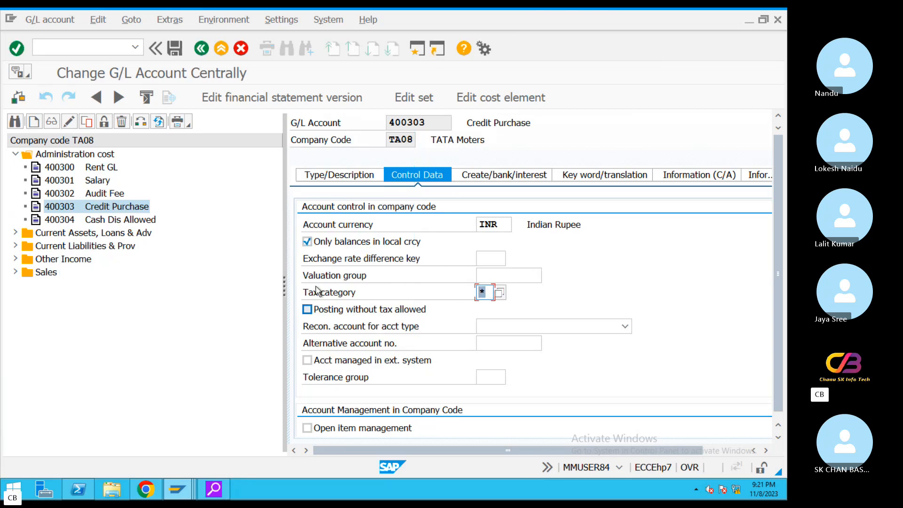
pyautogui.click(175, 47)
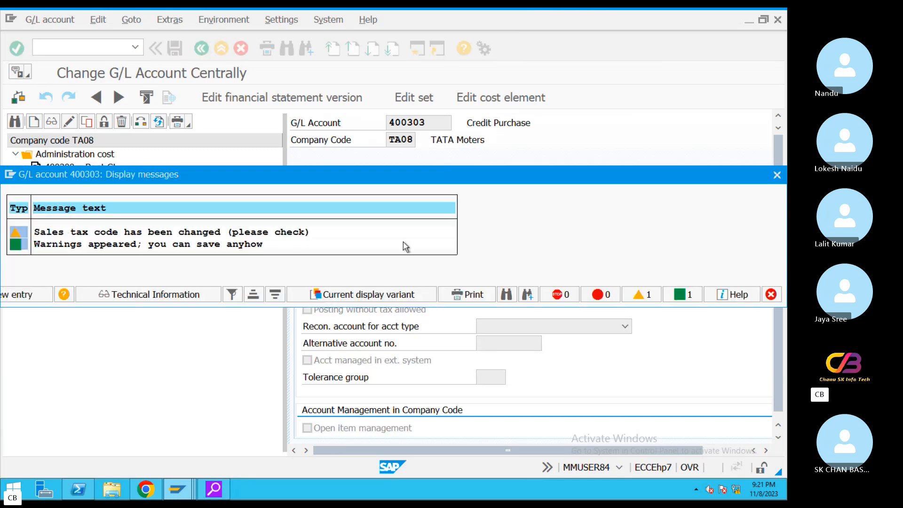
pyautogui.press('Return')
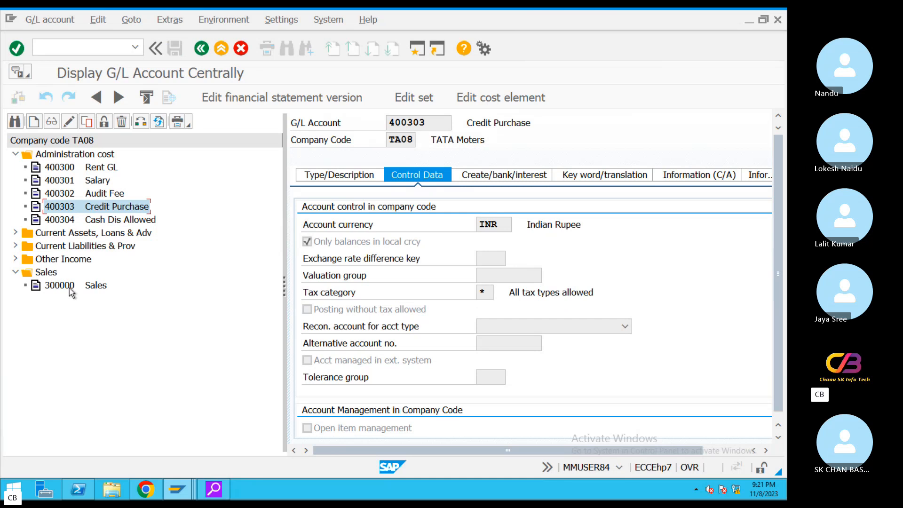
# Open the Sales G/L account for changing, set its tax category to * (All tax types allowed) and save it.
pyautogui.doubleClick(70, 287)
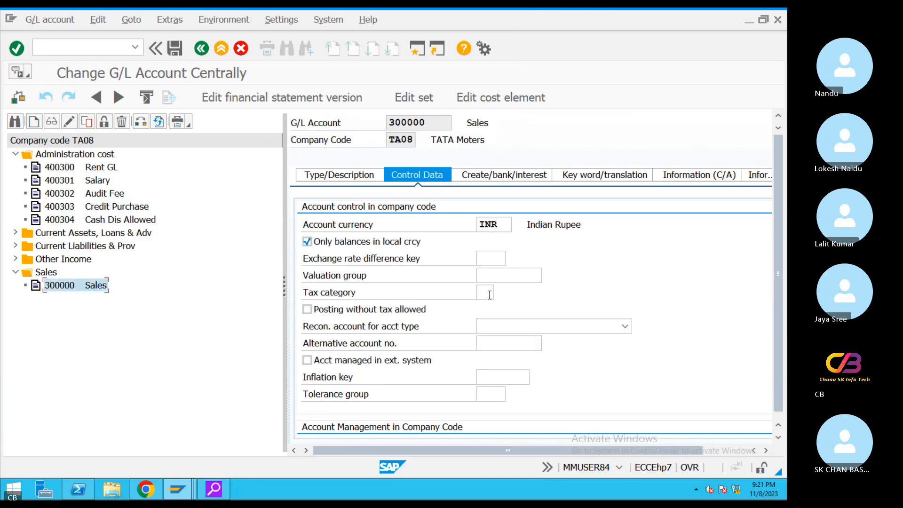
pyautogui.click(489, 294)
pyautogui.press('F4')
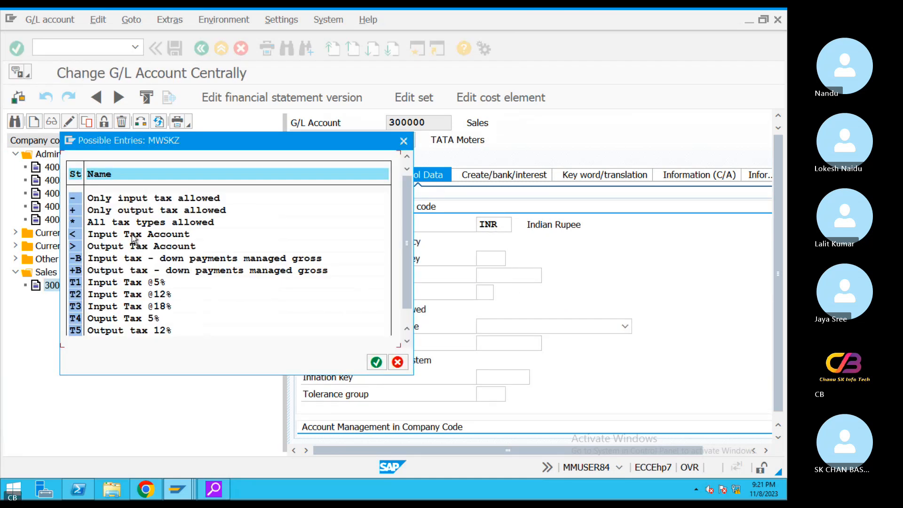
pyautogui.doubleClick(121, 223)
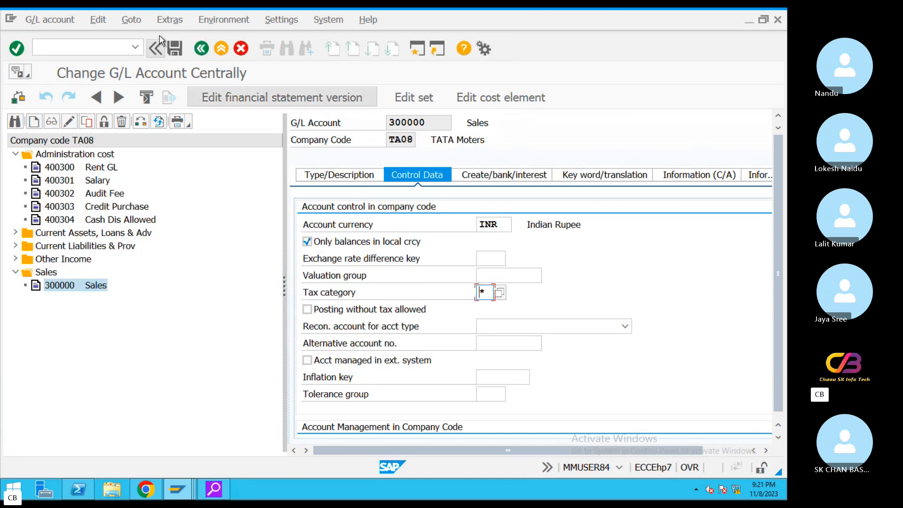
pyautogui.click(174, 48)
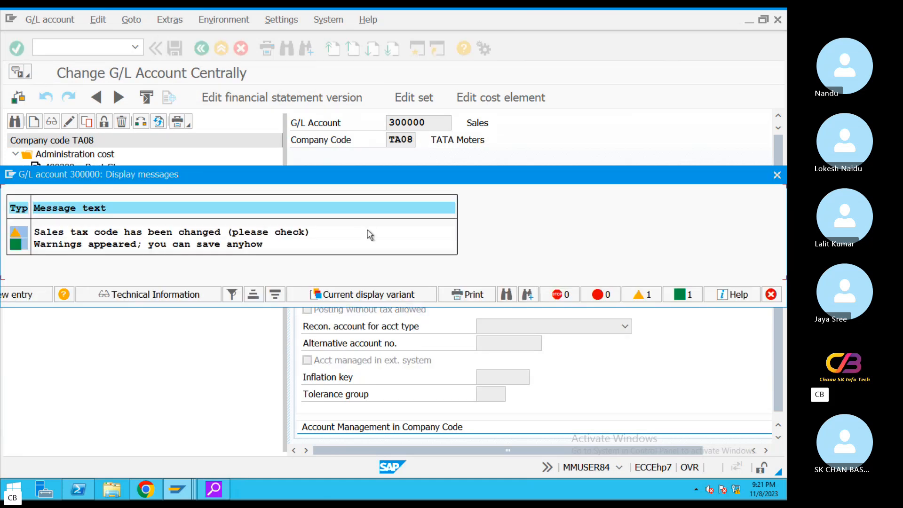
pyautogui.press('Return')
# Return to the vendor invoice session and apply tax code T1 to the Credit Purchase line item.
pyautogui.moveTo(177, 489)
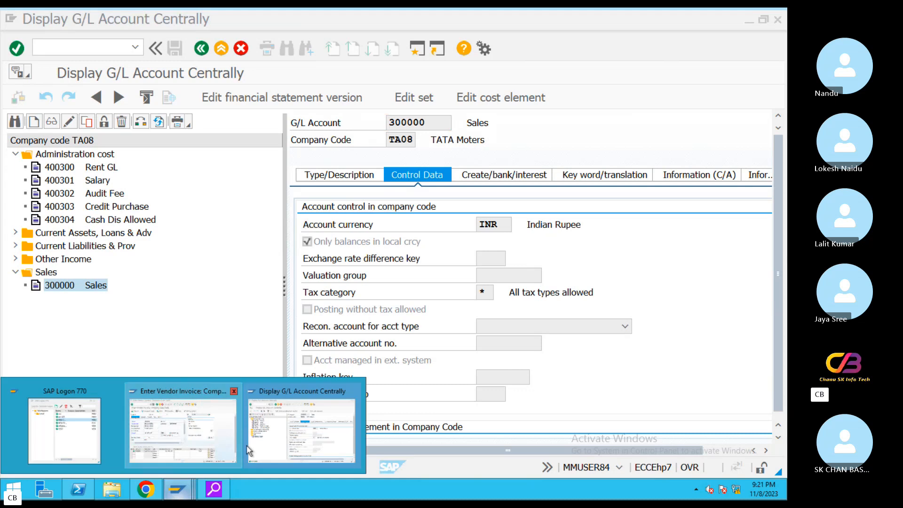
pyautogui.click(214, 437)
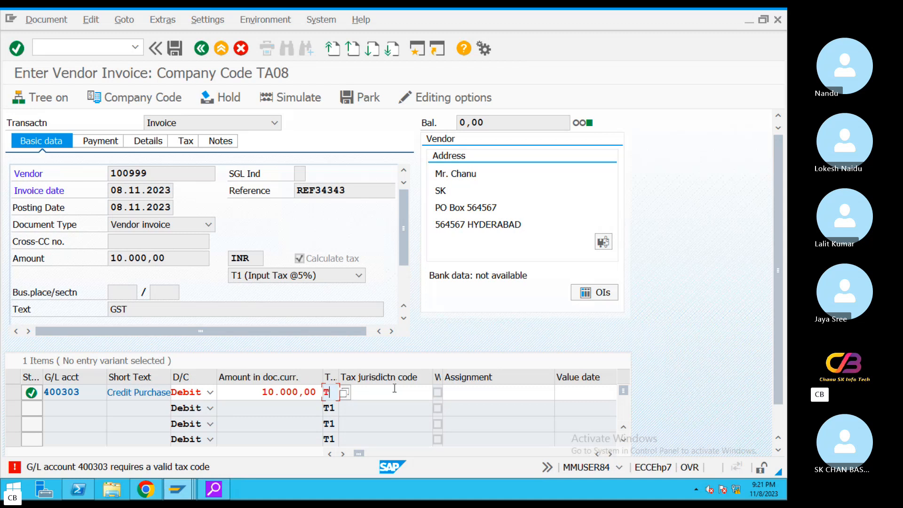
pyautogui.press('Return')
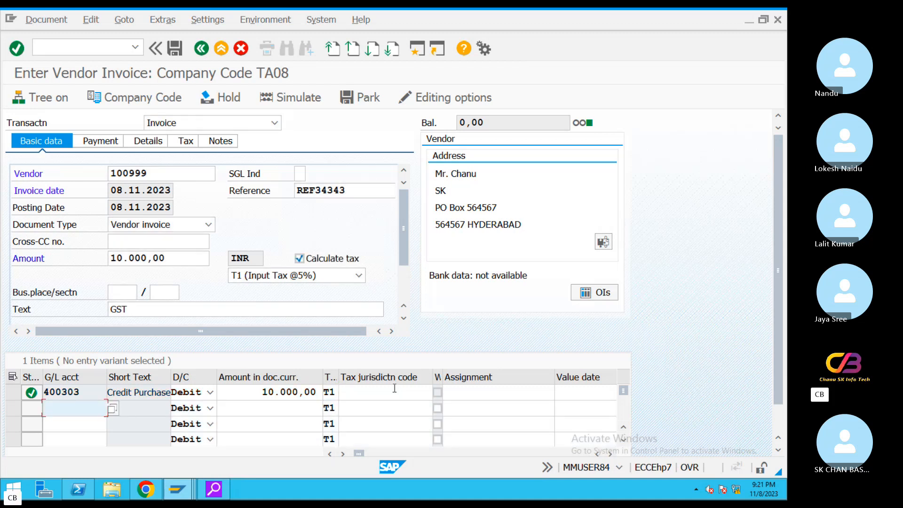
# Review the invoice's calculated tax data, and simulate and post the vendor invoice.
pyautogui.click(183, 143)
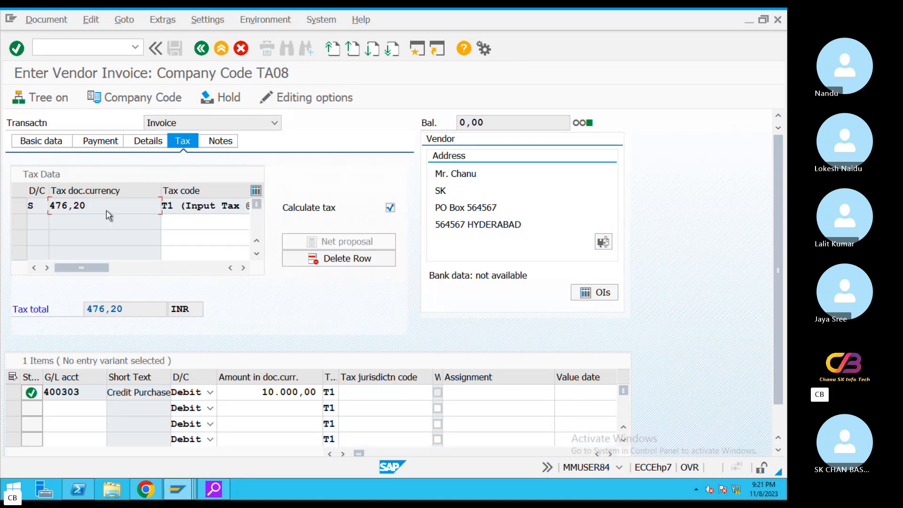
pyautogui.moveTo(97, 205); pyautogui.dragTo(61, 209)
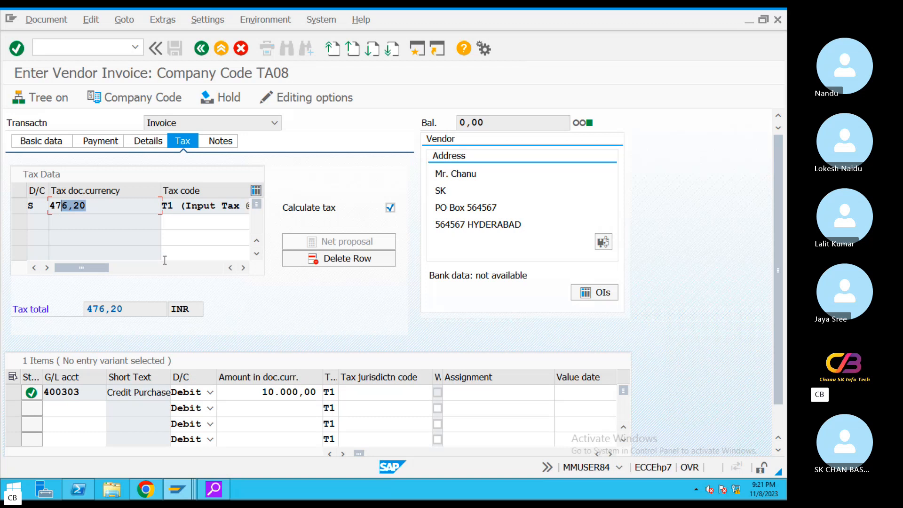
pyautogui.click(48, 143)
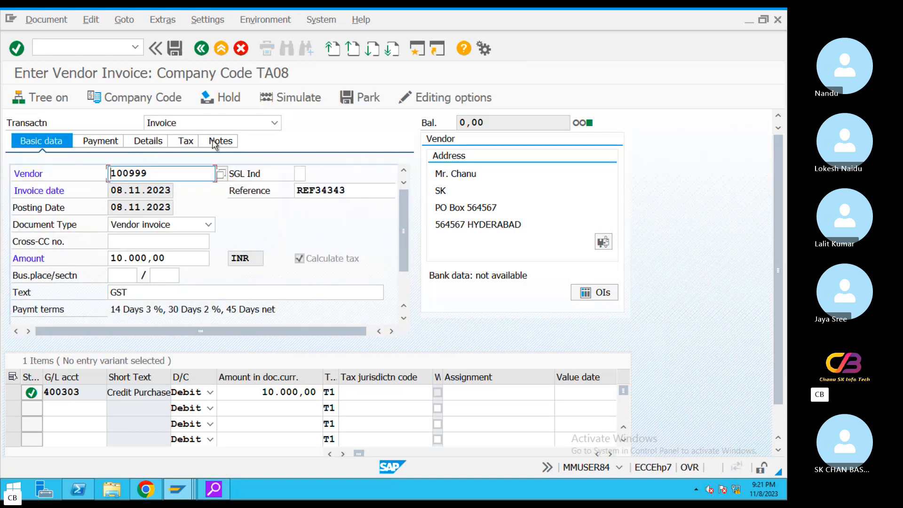
pyautogui.click(298, 98)
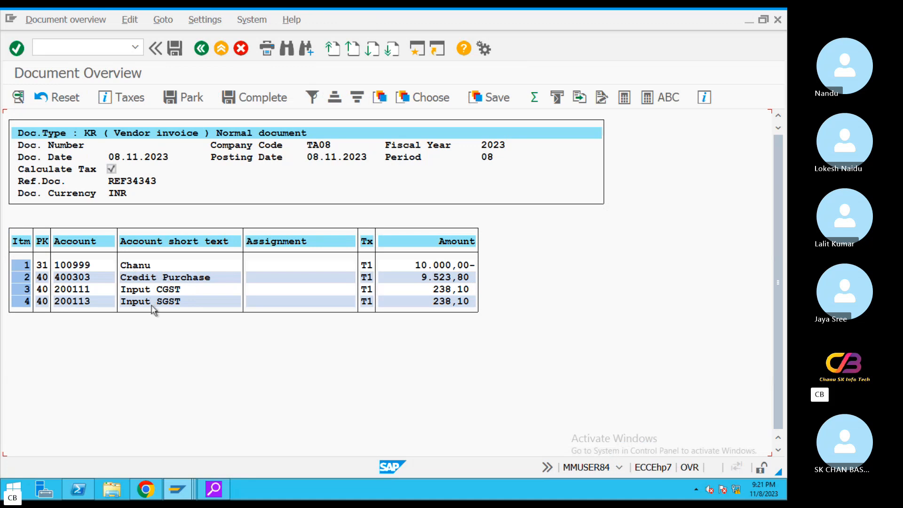
pyautogui.click(185, 97)
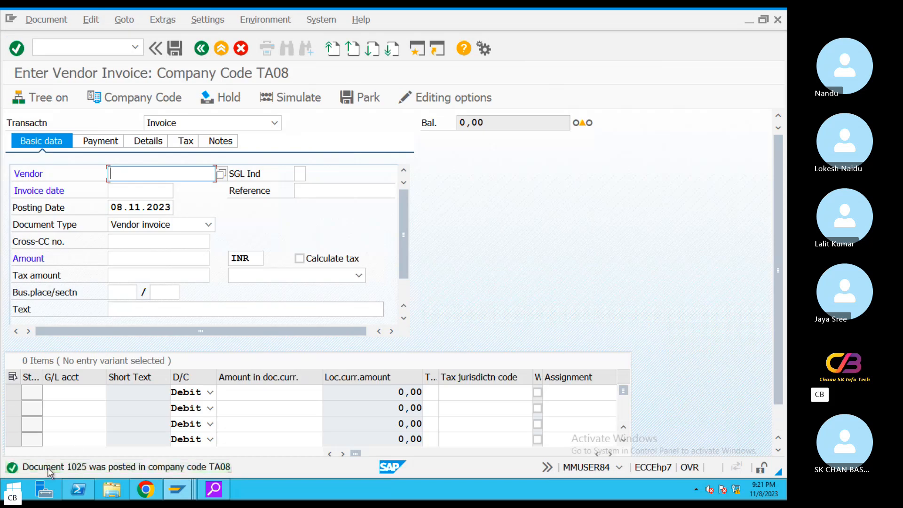
# Display the posted vendor invoice, open its vendor line item for changing and check the available payment methods.
pyautogui.click(47, 20)
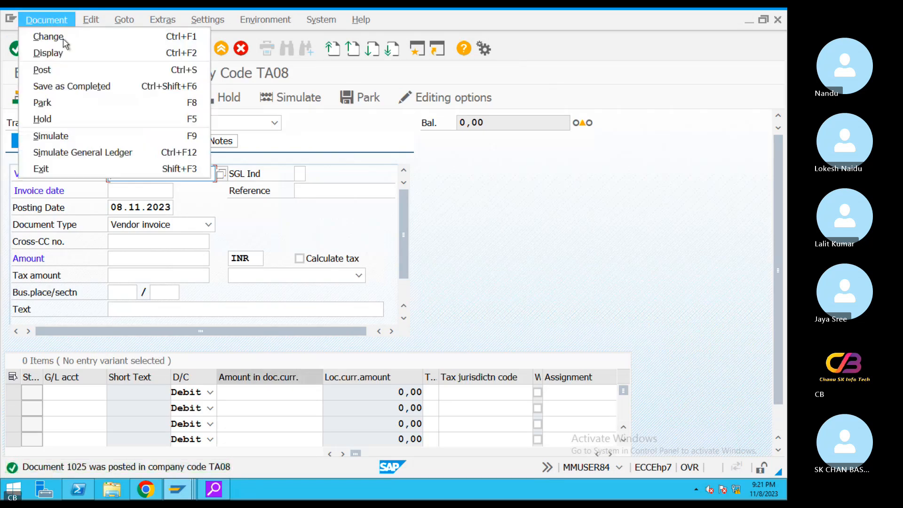
pyautogui.click(47, 52)
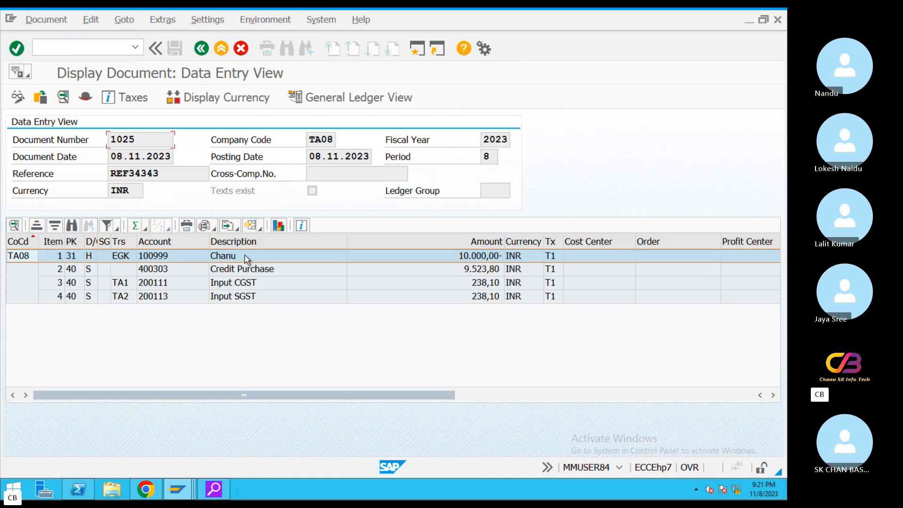
pyautogui.doubleClick(246, 259)
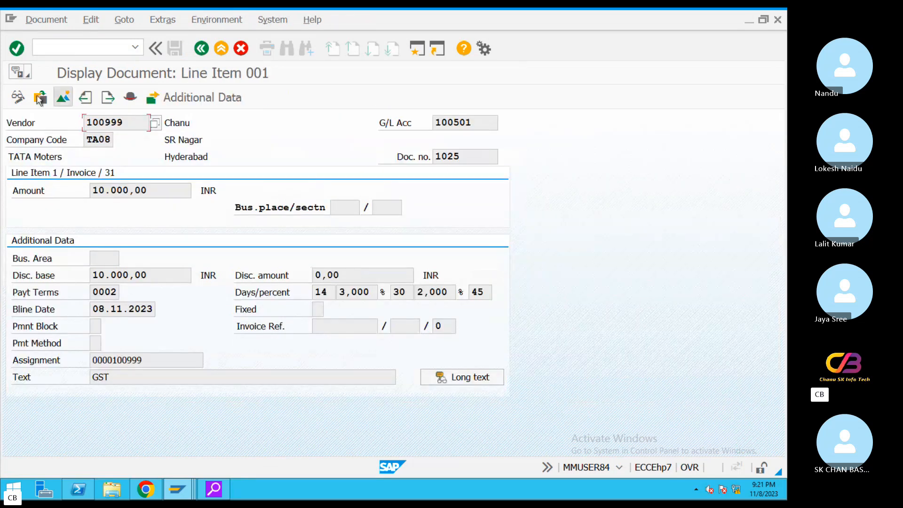
pyautogui.click(20, 98)
pyautogui.click(95, 340)
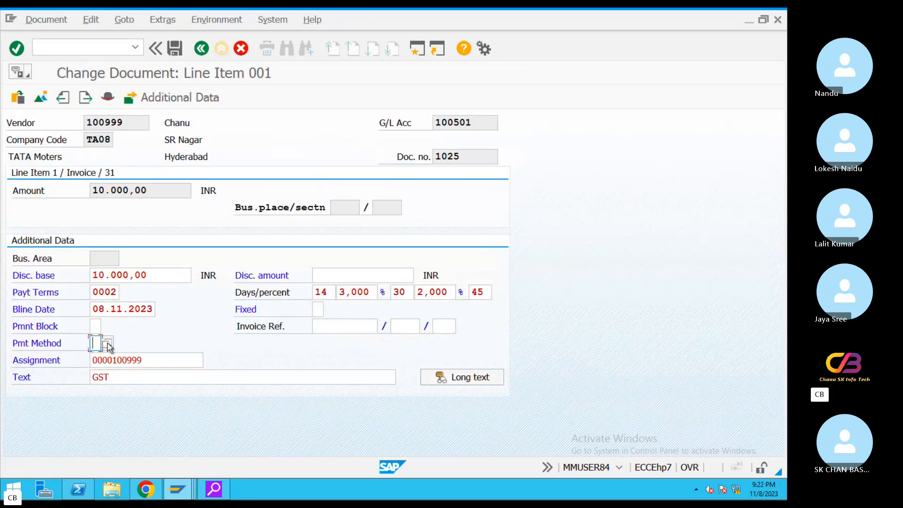
pyautogui.press('F4')
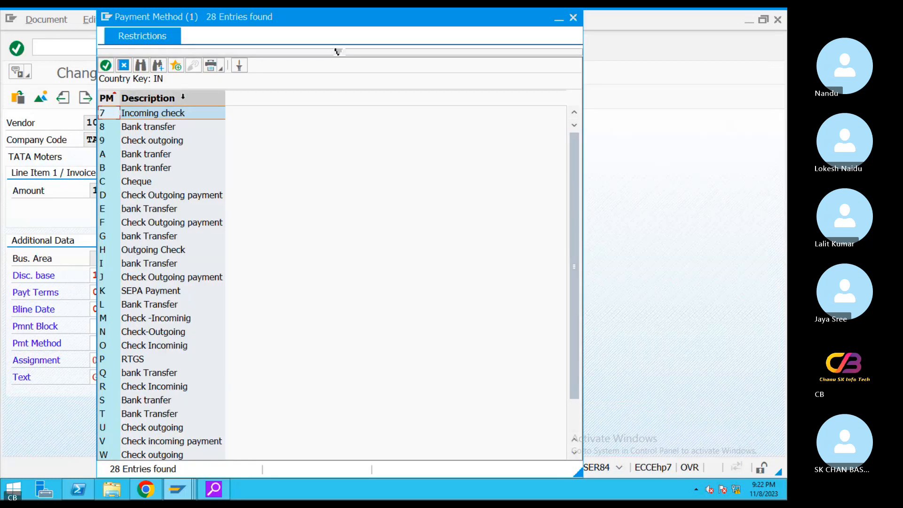
pyautogui.click(124, 66)
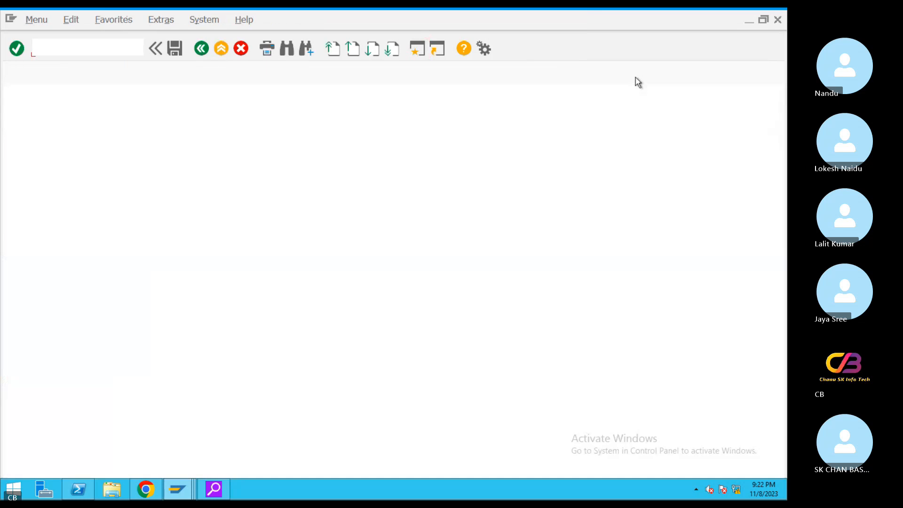
# Open bank determination in the payment program configuration (FBZP) and locate paying company code TA08.
pyautogui.write('FBZP')
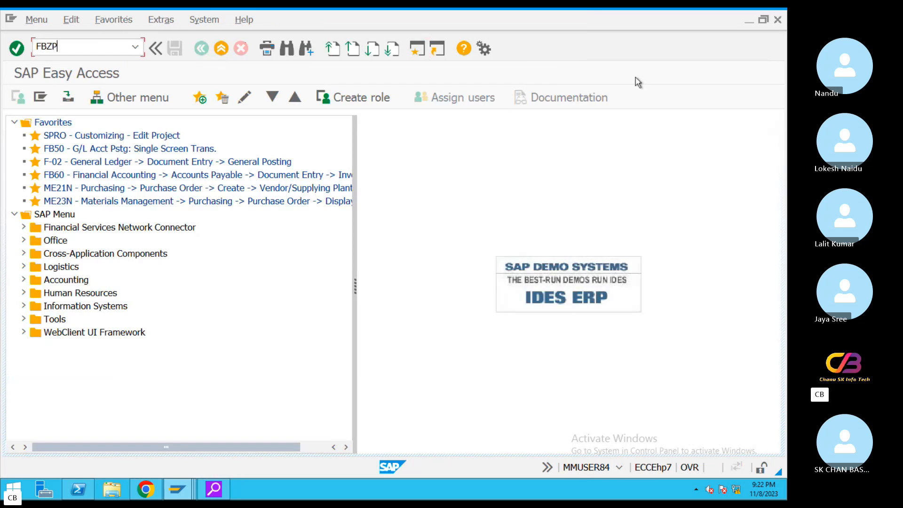
pyautogui.press('Return')
pyautogui.click(112, 297)
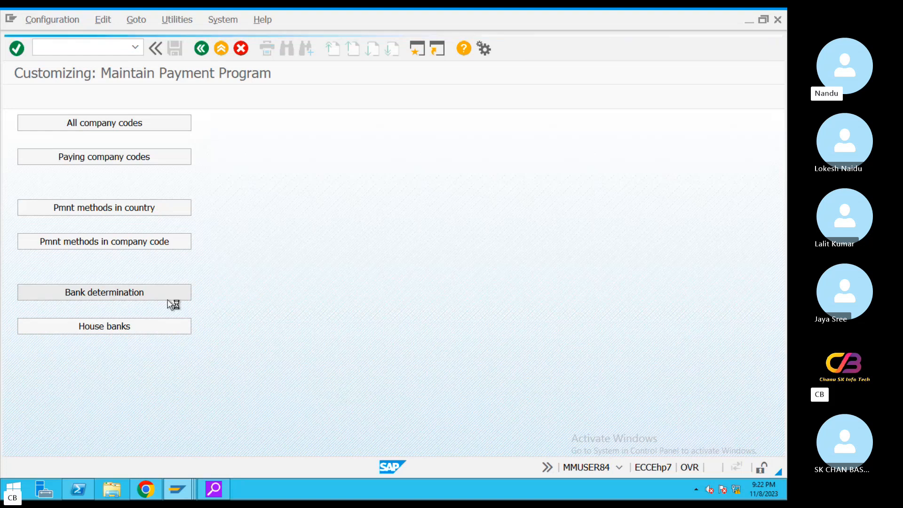
pyautogui.click(302, 442)
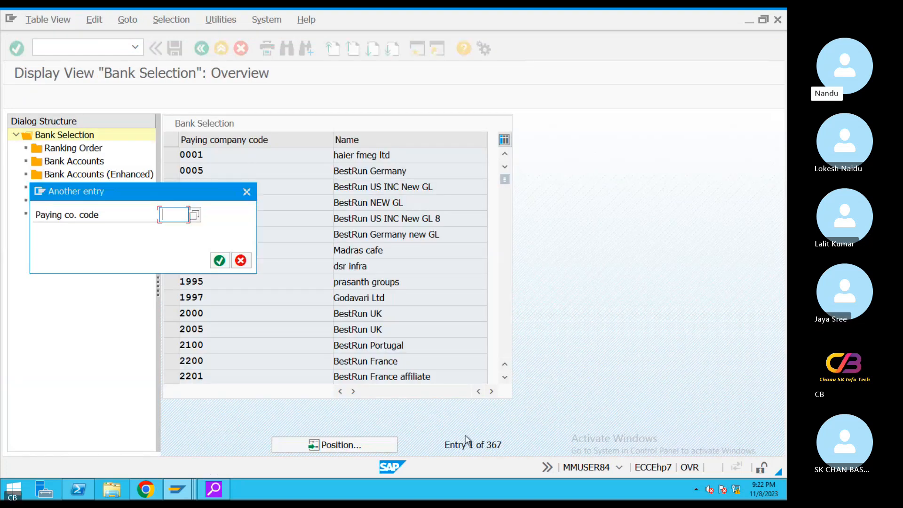
pyautogui.write('TASL')
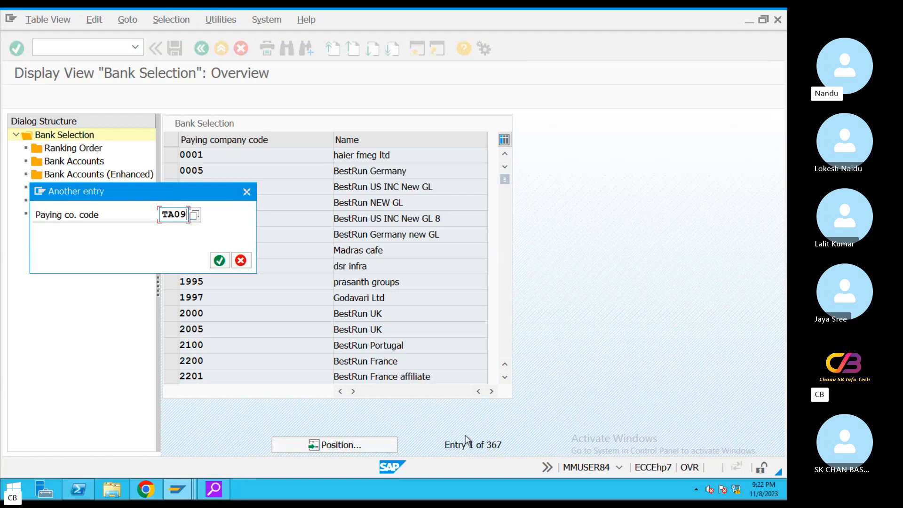
pyautogui.press('Return')
pyautogui.click(338, 445)
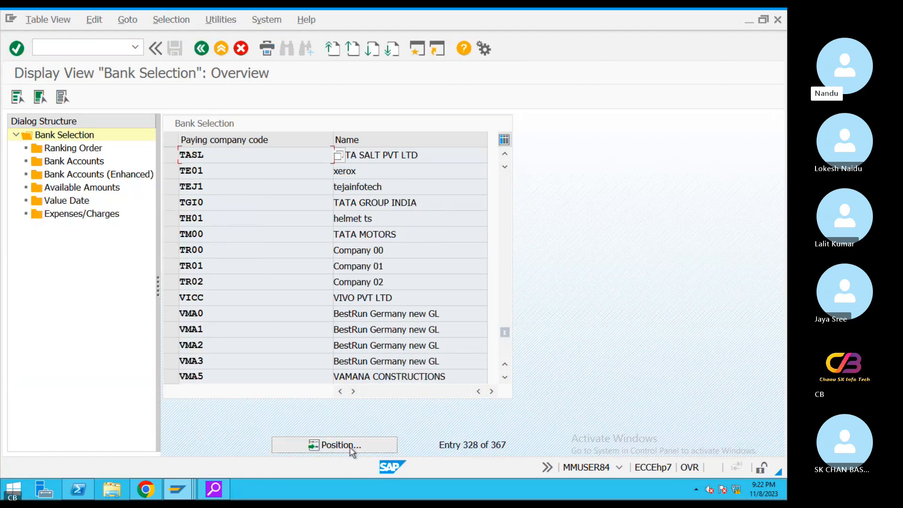
pyautogui.write('TA08')
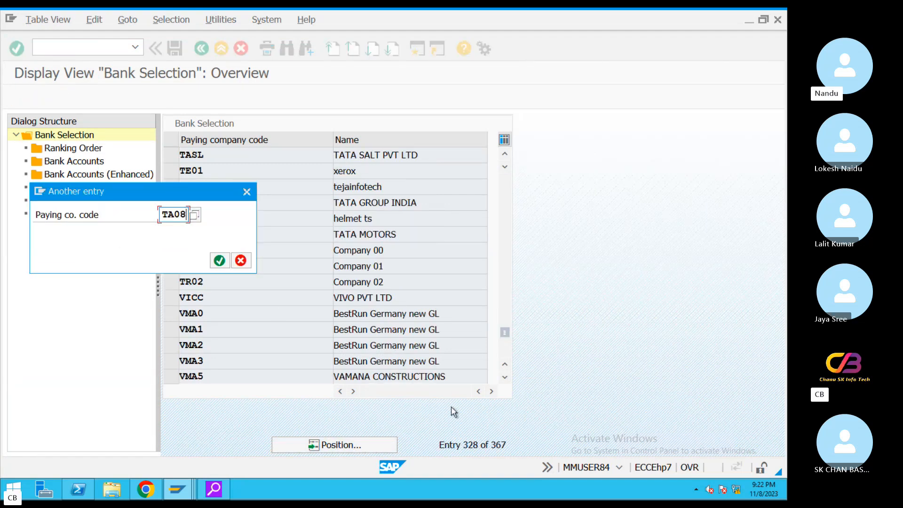
pyautogui.press('Return')
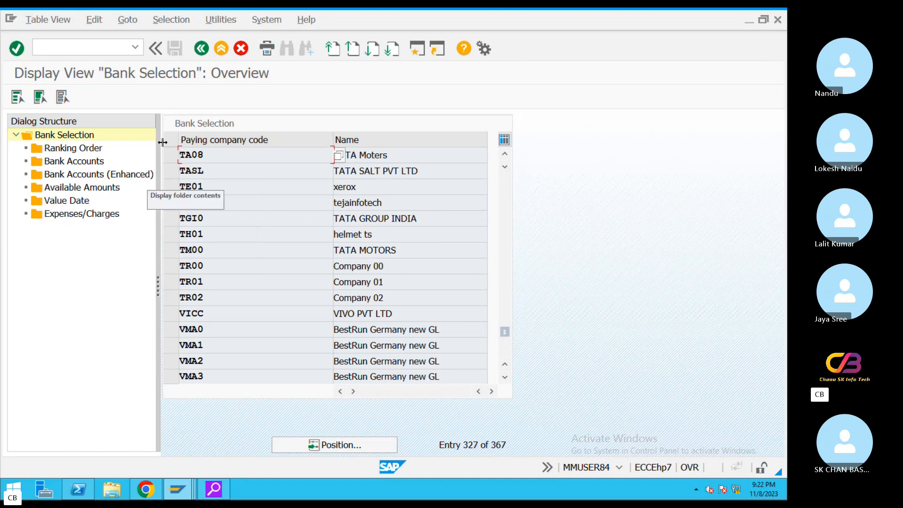
# Open the ranking order for TA08 and examine the house banks assigned to payment methods 7, 8 and 9.
pyautogui.click(171, 155)
pyautogui.doubleClick(97, 150)
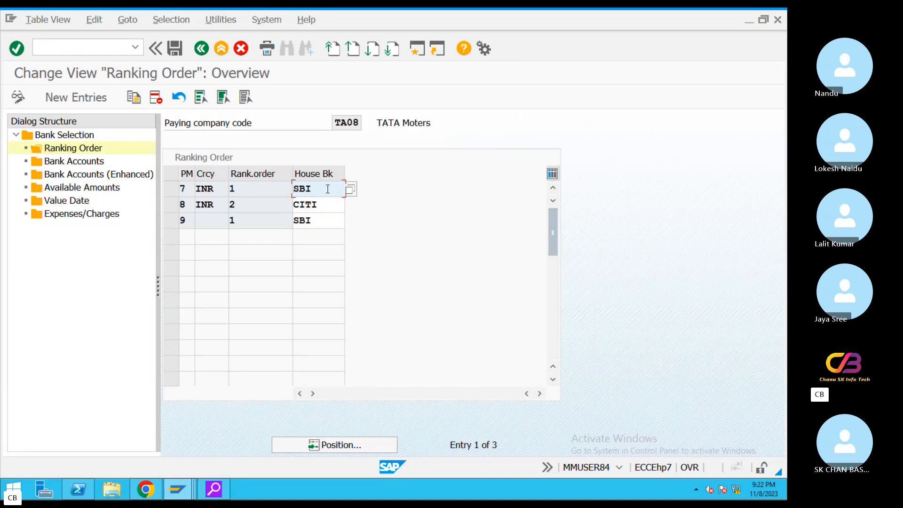
pyautogui.moveTo(328, 189); pyautogui.dragTo(298, 190)
pyautogui.click(188, 190)
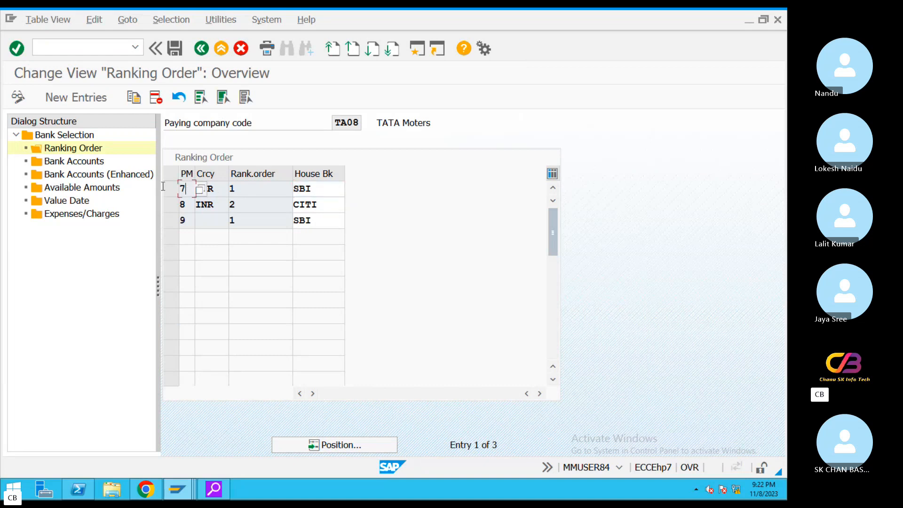
pyautogui.click(189, 205)
pyautogui.click(189, 220)
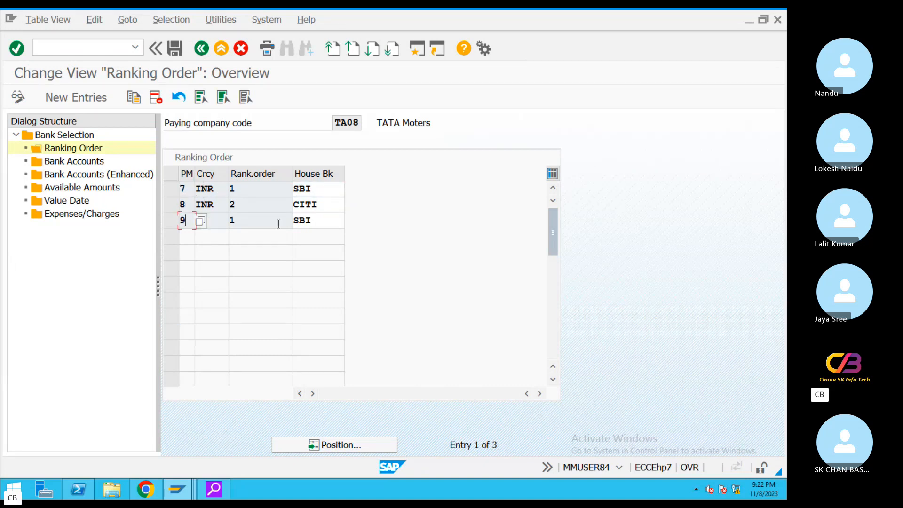
pyautogui.doubleClick(313, 222)
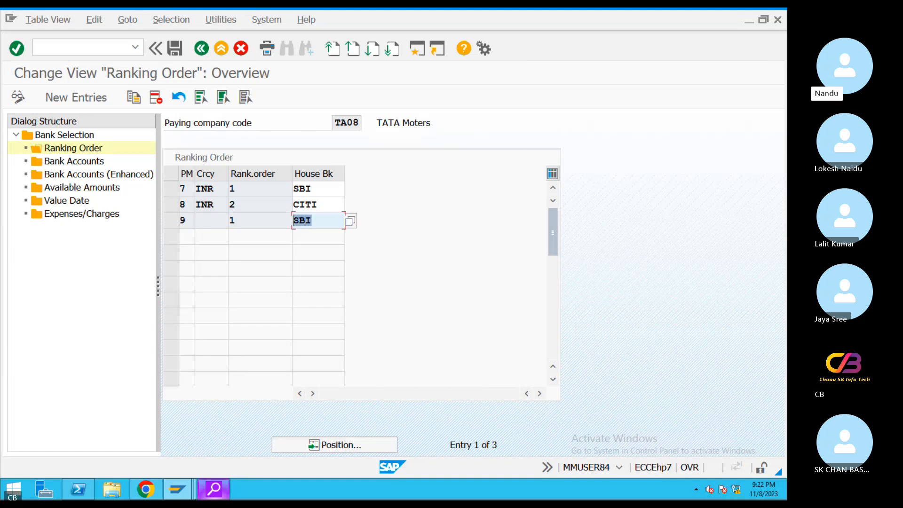
# Return to the invoice's vendor line item, set its payment method to 8 (Bank transfer) and save the document.
pyautogui.click(176, 489)
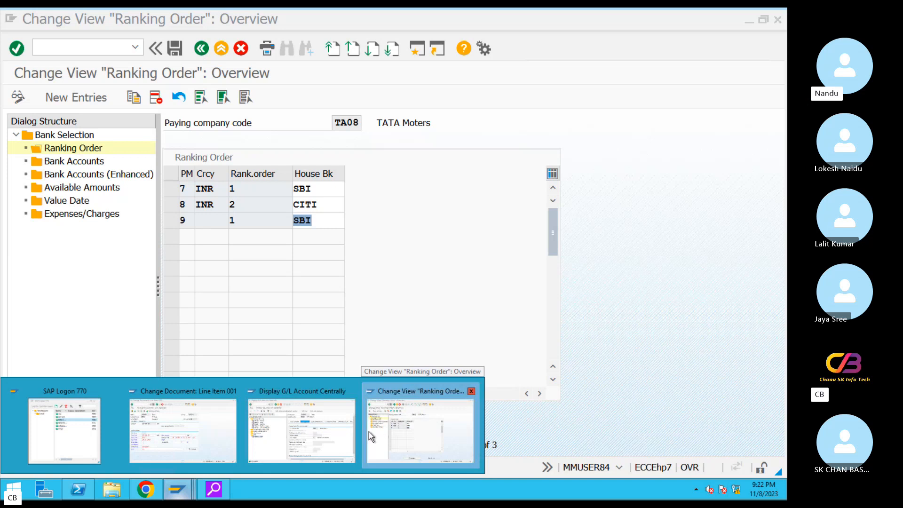
pyautogui.click(182, 430)
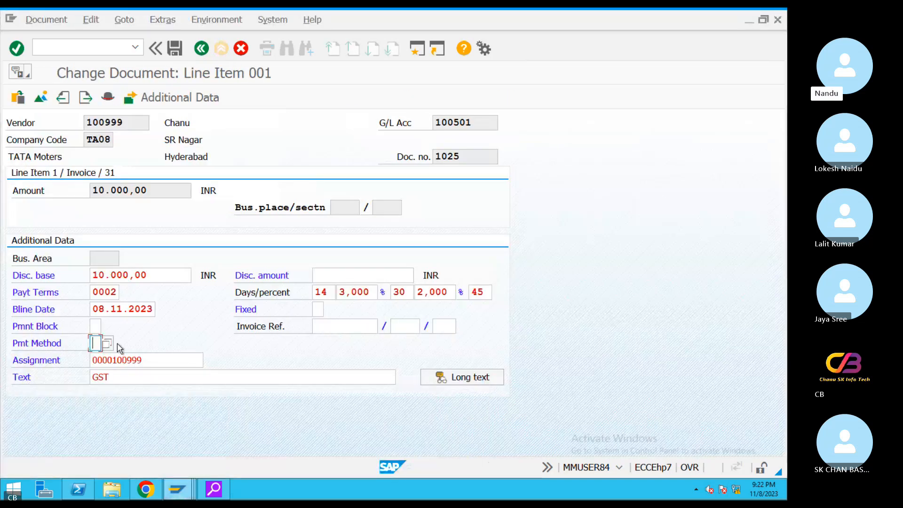
pyautogui.write('8')
pyautogui.press('F4')
pyautogui.doubleClick(146, 128)
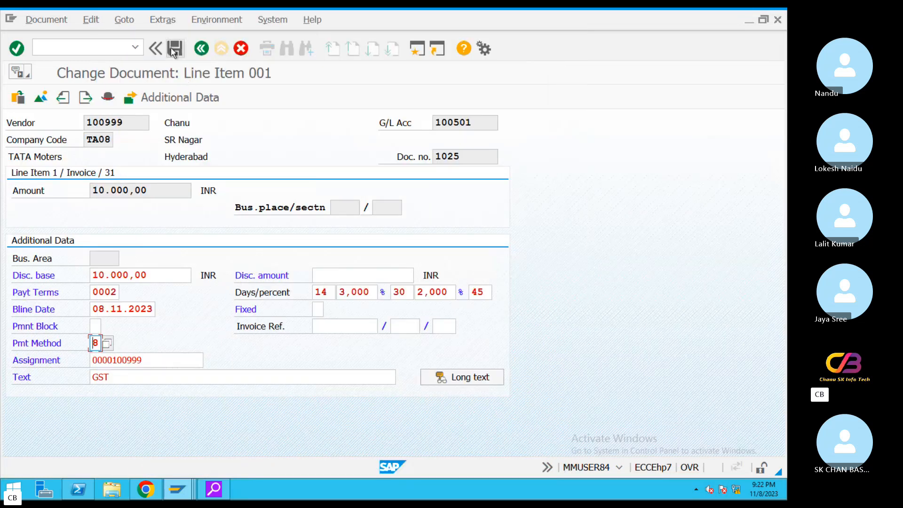
pyautogui.click(172, 47)
# Exit the vendor invoice entry and start a customer invoice in company code RE09 with a customer picked from its list.
pyautogui.click(221, 49)
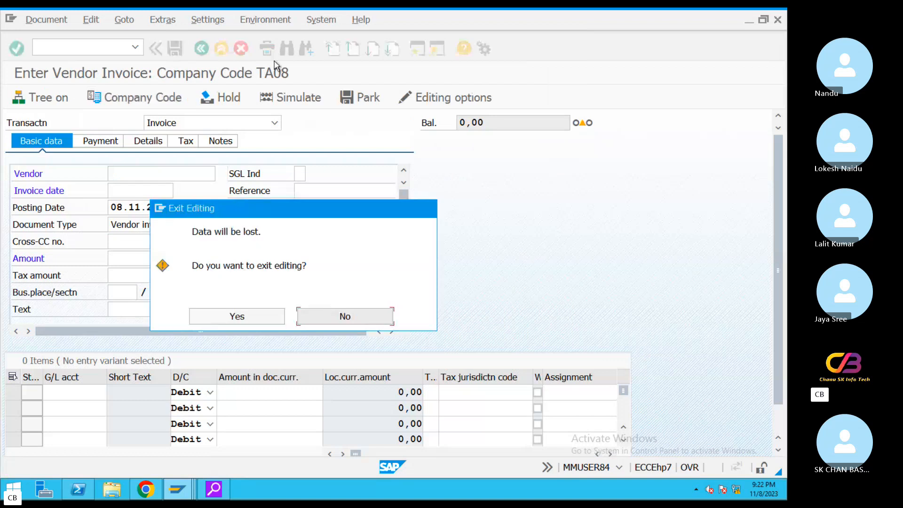
pyautogui.click(237, 315)
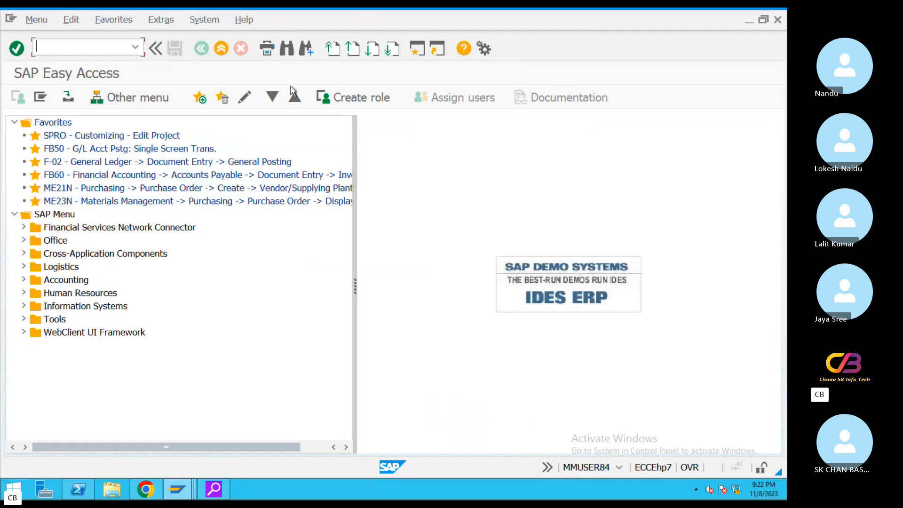
pyautogui.press('Return')
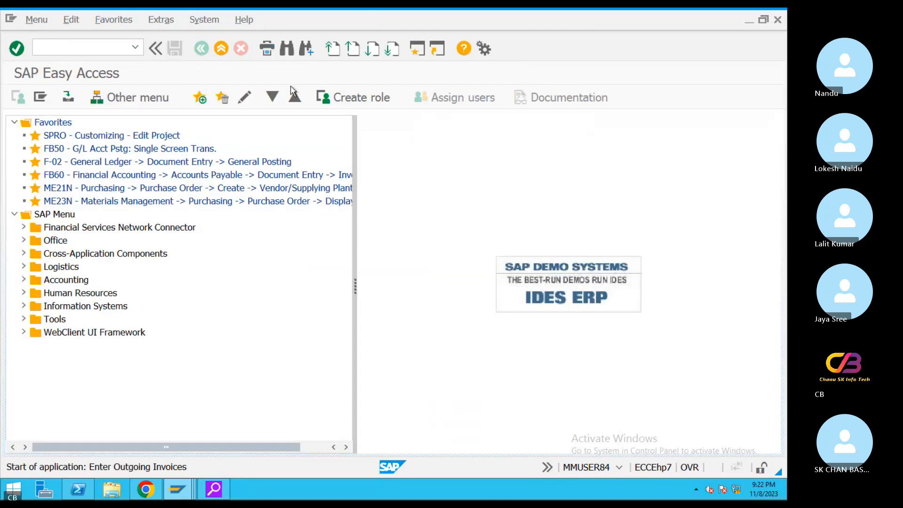
pyautogui.click(220, 192)
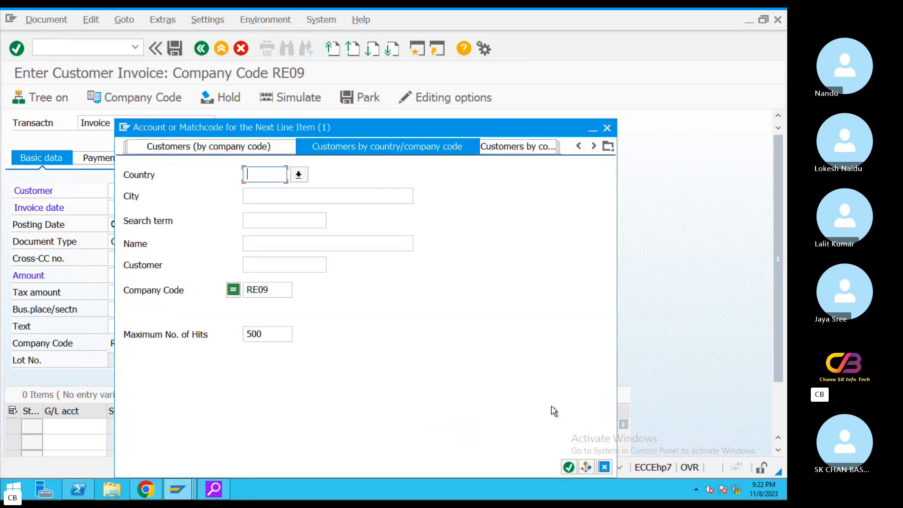
pyautogui.click(569, 467)
pyautogui.doubleClick(204, 96)
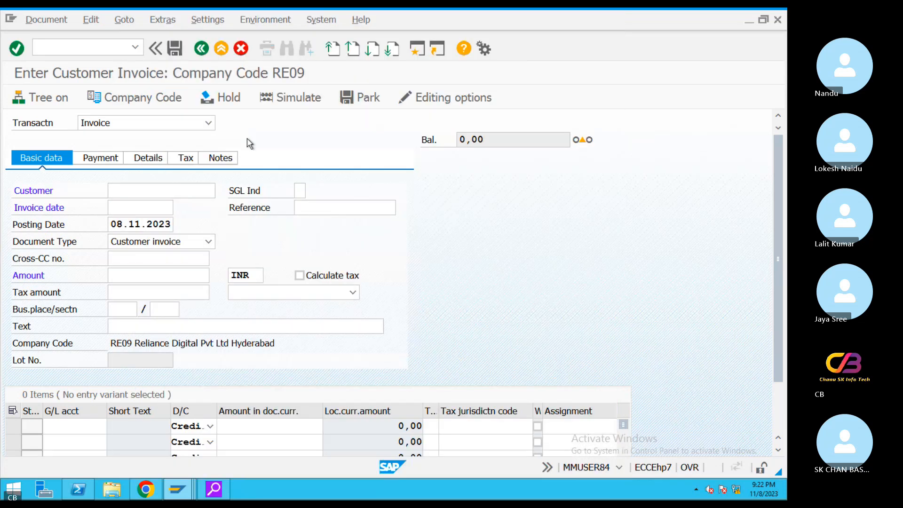
# Copy the posting date 08.11.2023 into the customer invoice's invoice date and set the reference to TEST324.
pyautogui.doubleClick(112, 225)
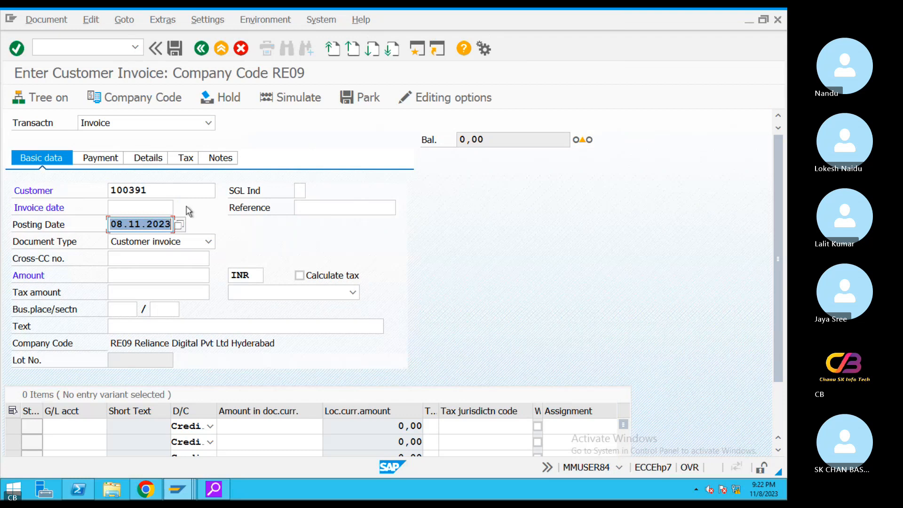
pyautogui.hotkey('ctrl', 'c')
pyautogui.click(142, 207)
pyautogui.hotkey('ctrl', 'v')
pyautogui.click(312, 207)
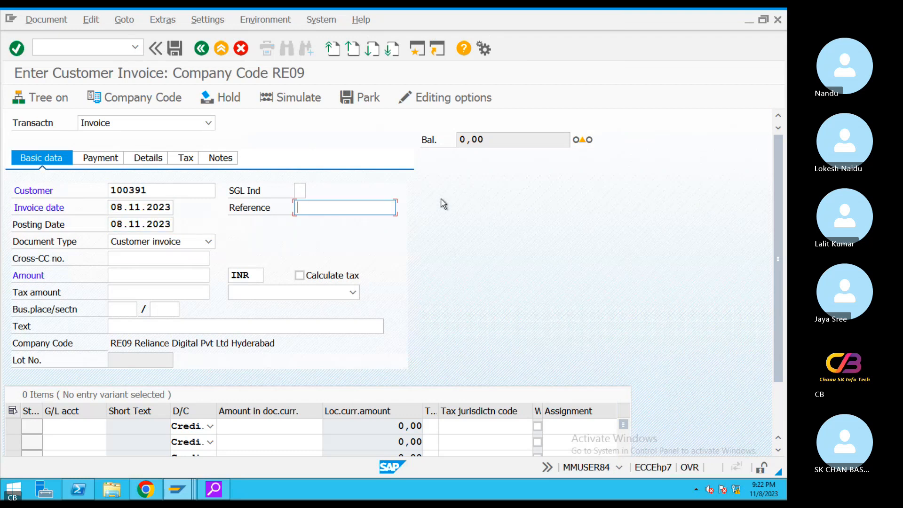
pyautogui.write('TEST')
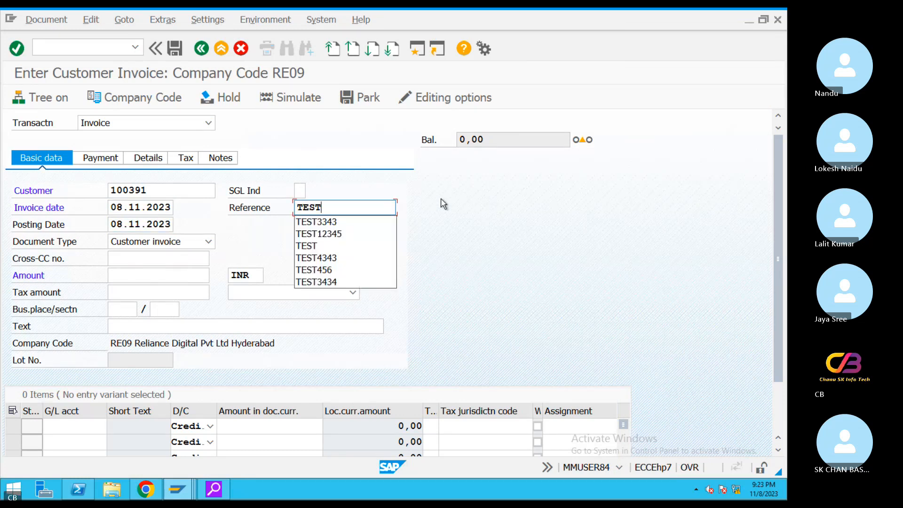
pyautogui.write('324')
# Set the customer invoice's amount to 100000 INR and its text to TEST.
pyautogui.click(133, 280)
pyautogui.write('1')
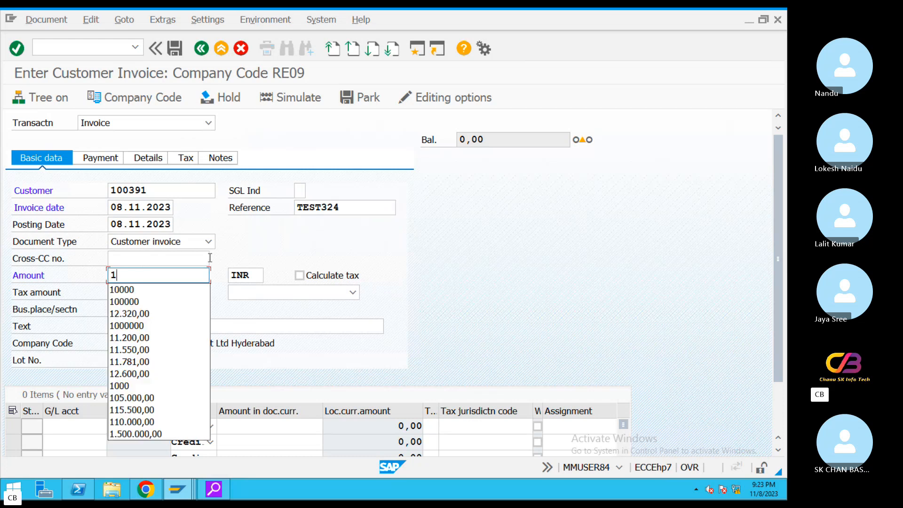
pyautogui.write('00000')
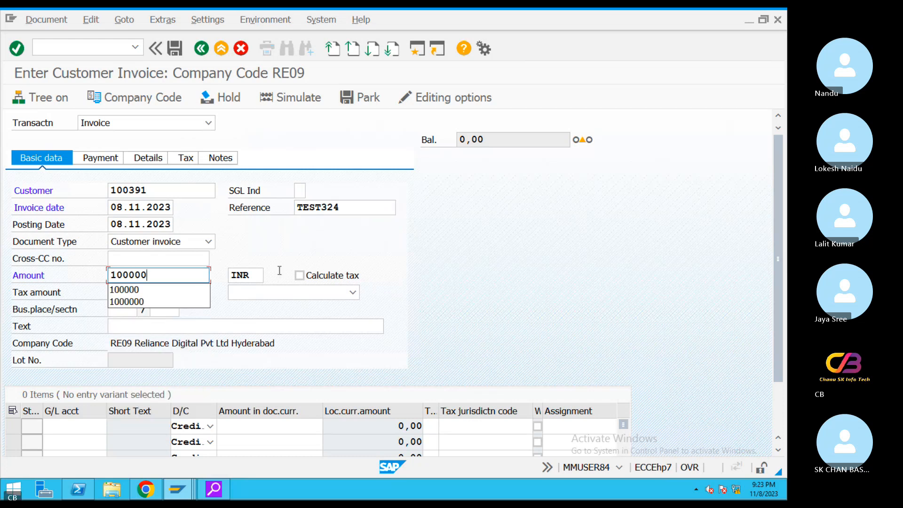
pyautogui.click(330, 325)
pyautogui.write('TEST')
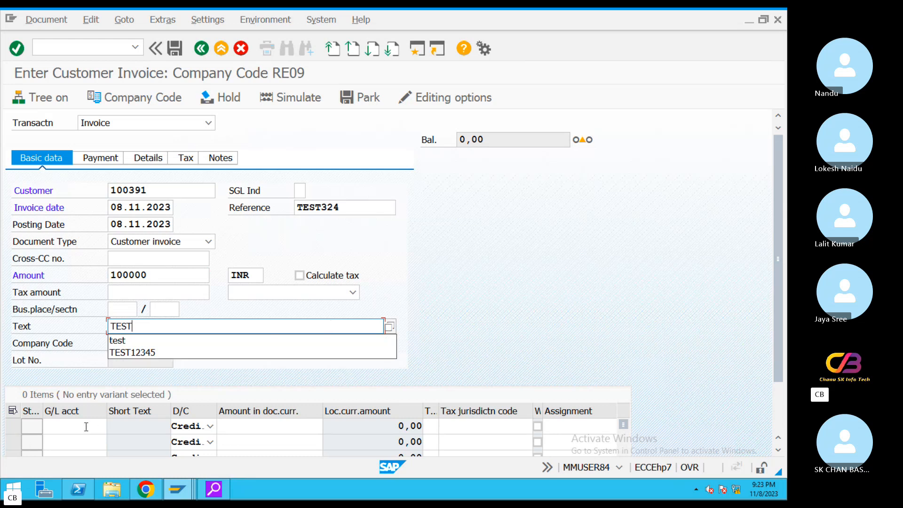
# Try to enter the invoice's line item with Sales account 300000, amount * and text TST in company code RE09.
pyautogui.press('Return')
pyautogui.press('F4')
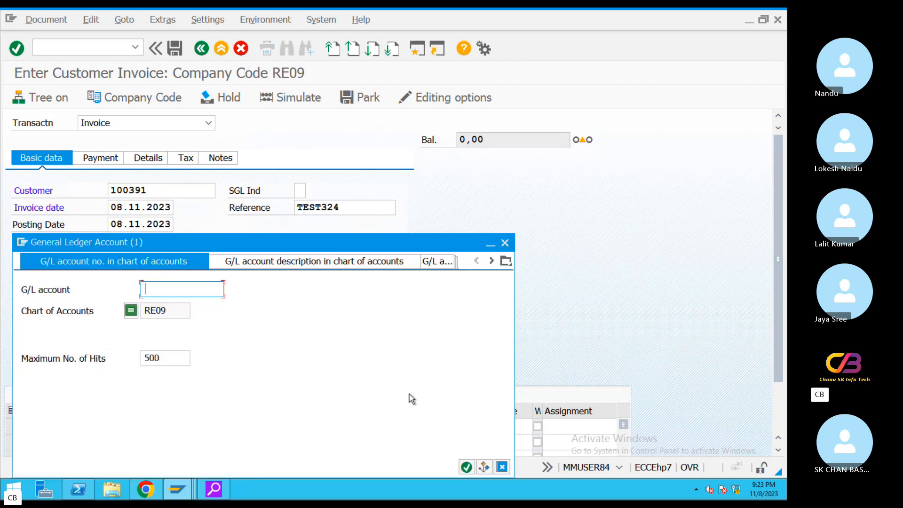
pyautogui.click(466, 468)
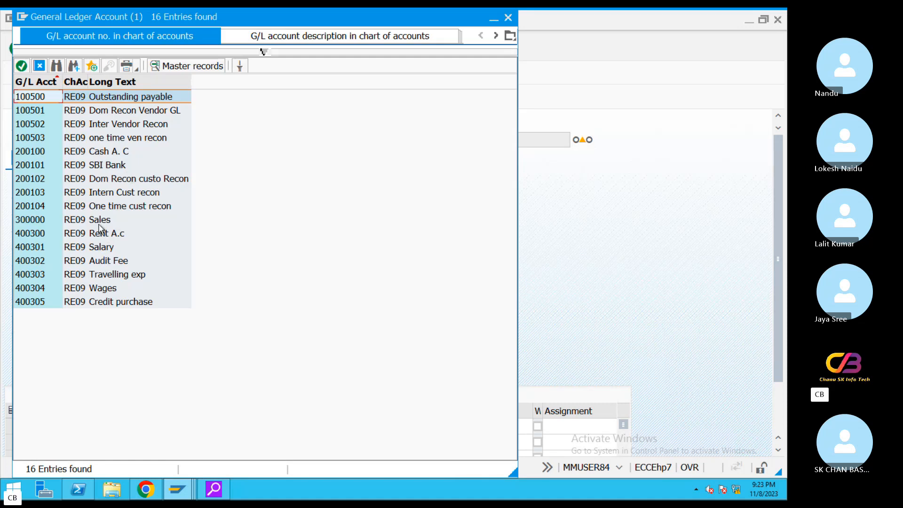
pyautogui.doubleClick(100, 224)
pyautogui.click(274, 426)
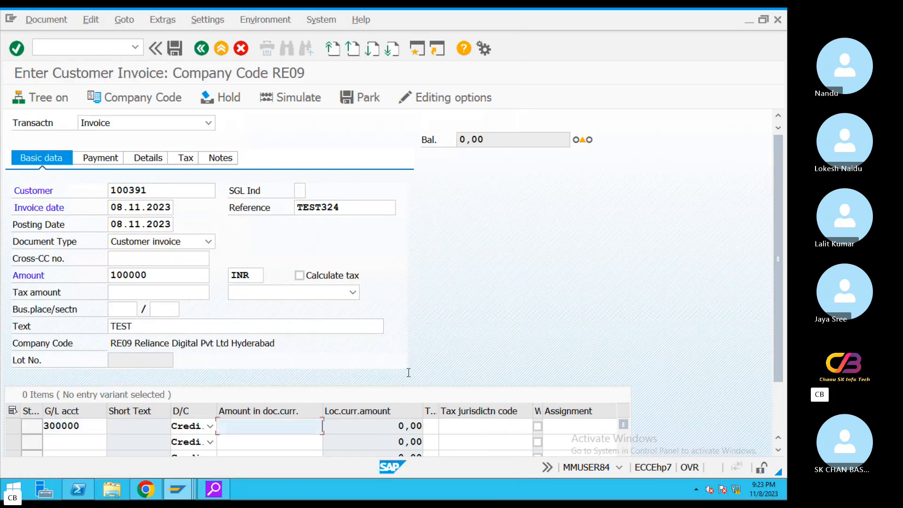
pyautogui.write('*')
pyautogui.press('Tab')
pyautogui.press('Tab')
pyautogui.press('Tab')
pyautogui.press('Tab')
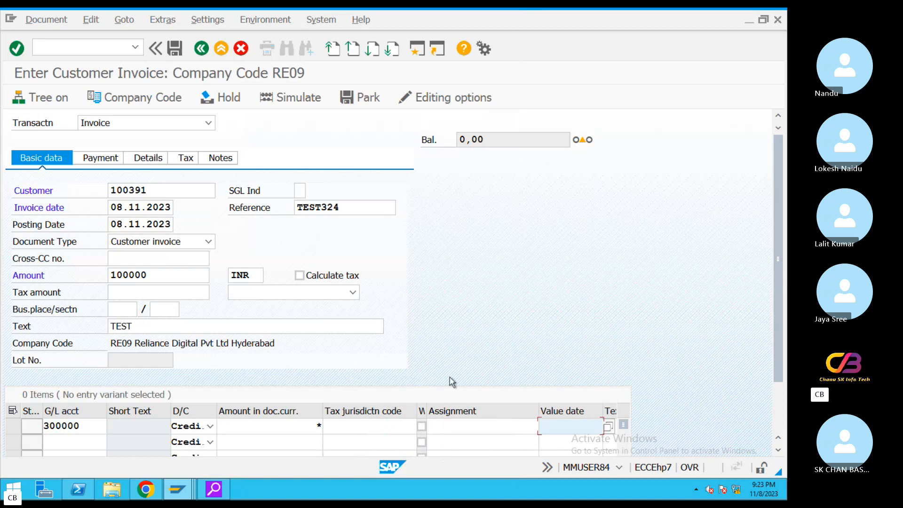
pyautogui.write('TST')
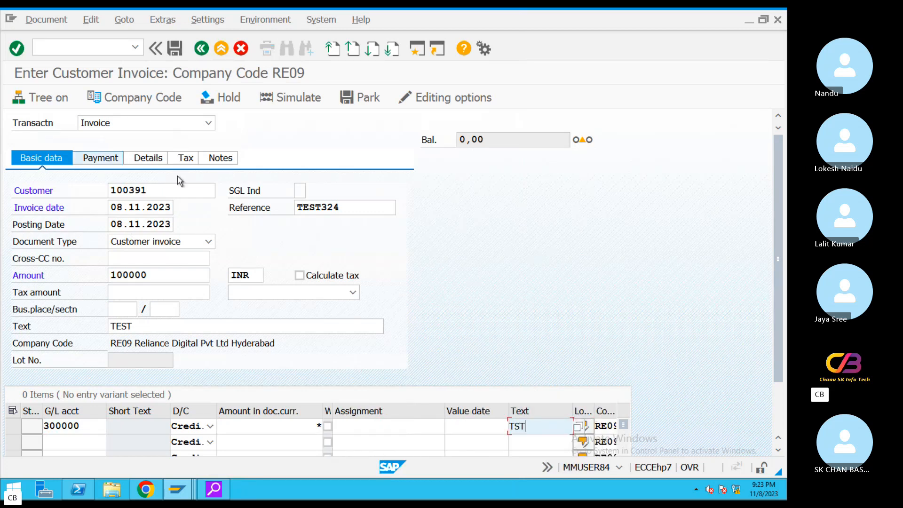
pyautogui.press('Return')
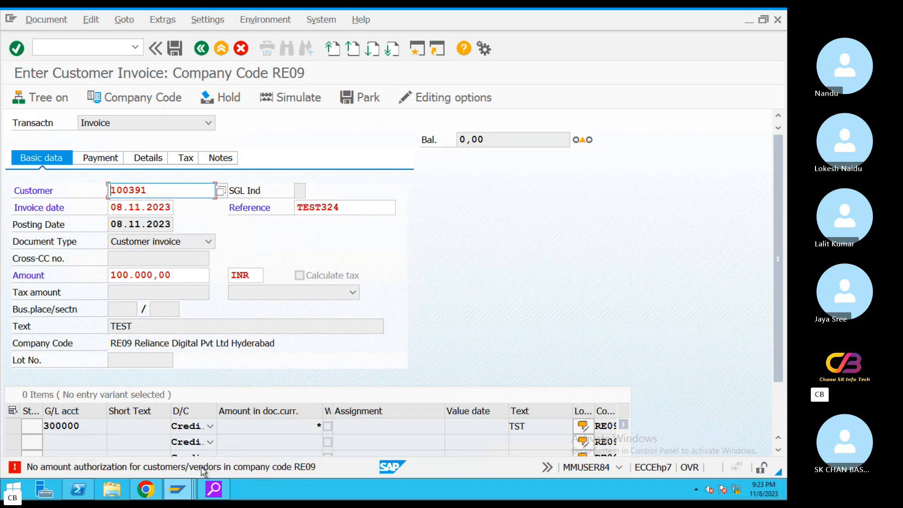
# Switch the customer invoice entry to company code TA08 and pick the Bangalore customer from the customer list.
pyautogui.click(136, 97)
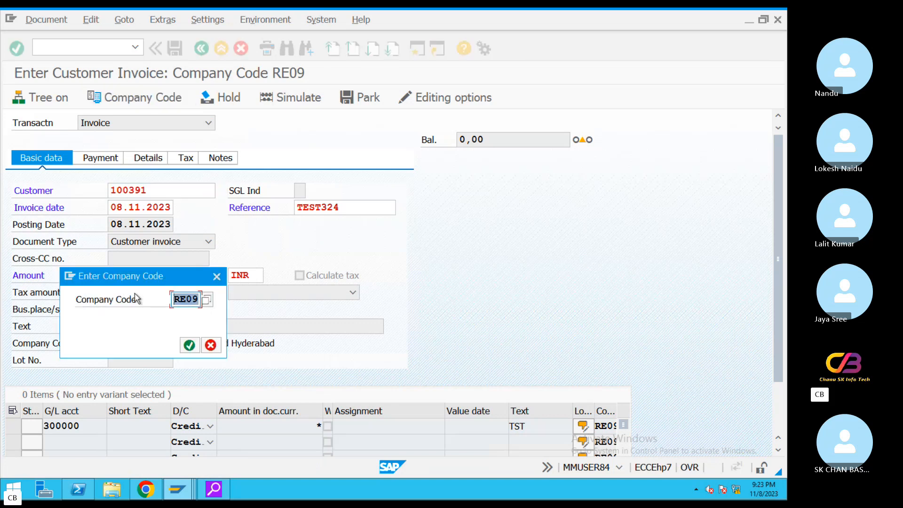
pyautogui.write('TA08')
pyautogui.press('Return')
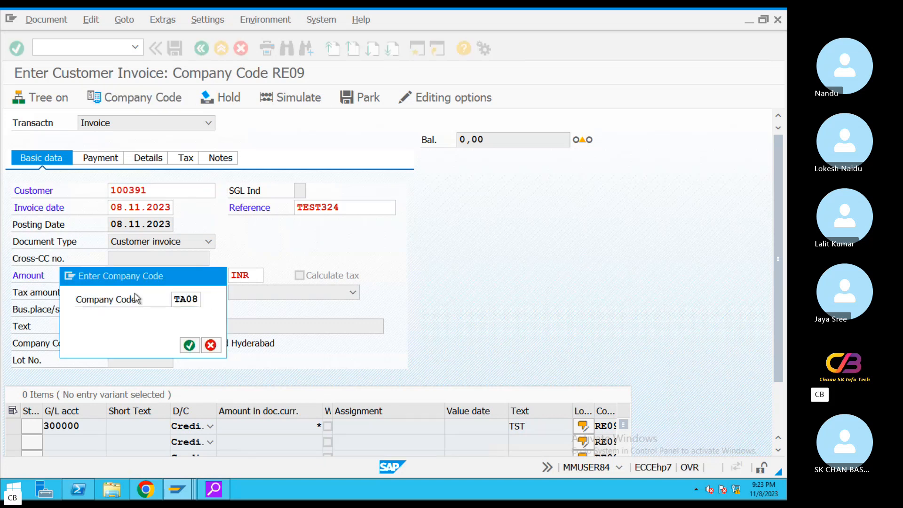
pyautogui.click(220, 190)
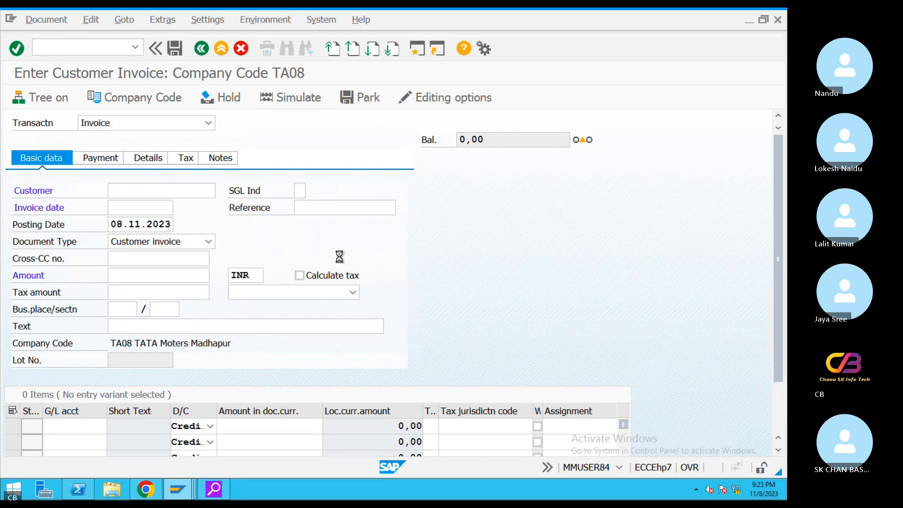
pyautogui.click(569, 468)
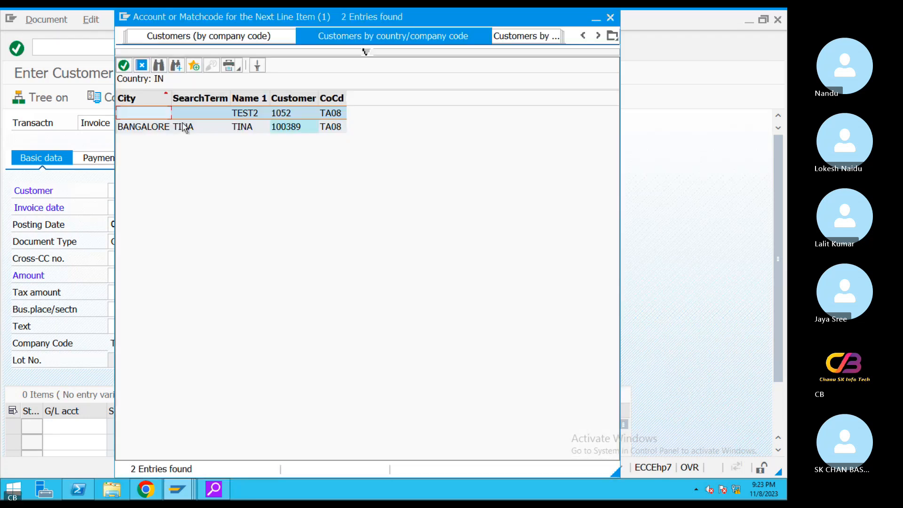
pyautogui.doubleClick(182, 128)
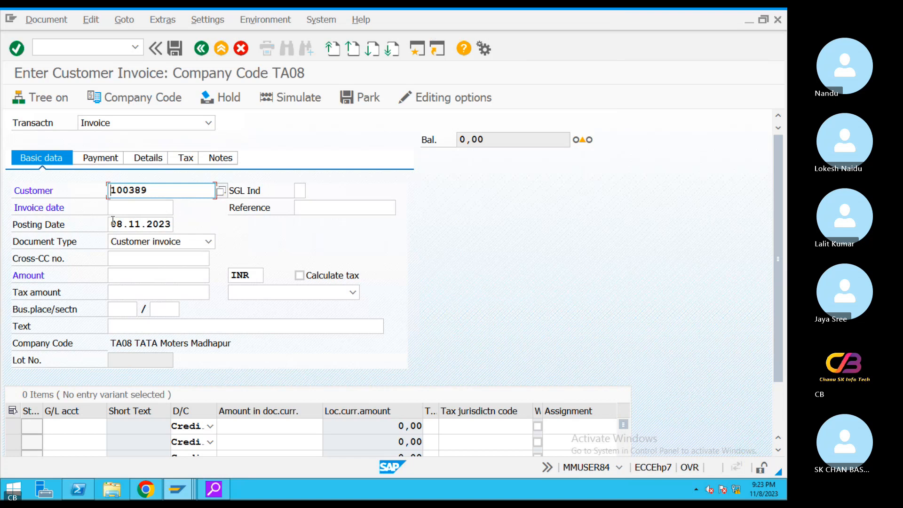
# Copy the posting date 08.11.2023 into the invoice date and set the reference to TEST4333.
pyautogui.moveTo(112, 229); pyautogui.dragTo(207, 227)
pyautogui.click(157, 208)
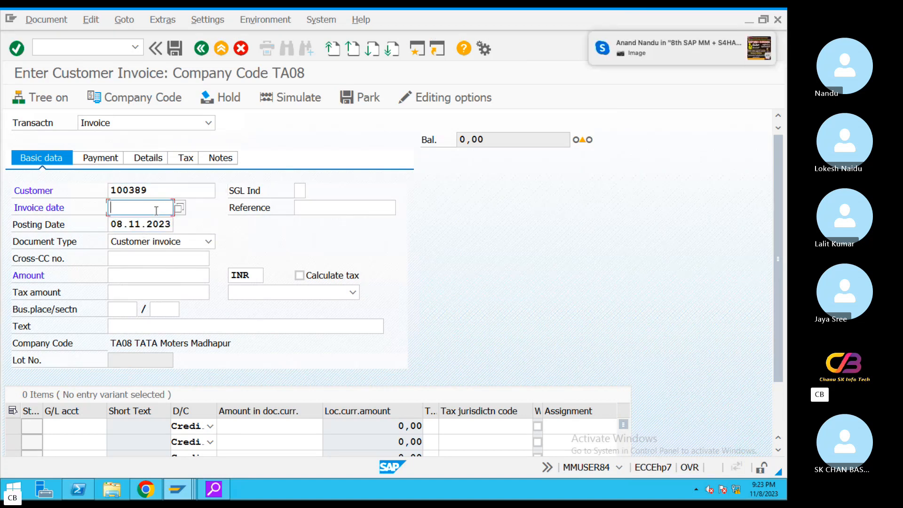
pyautogui.hotkey('ctrl', 'v')
pyautogui.click(348, 209)
pyautogui.write('TET')
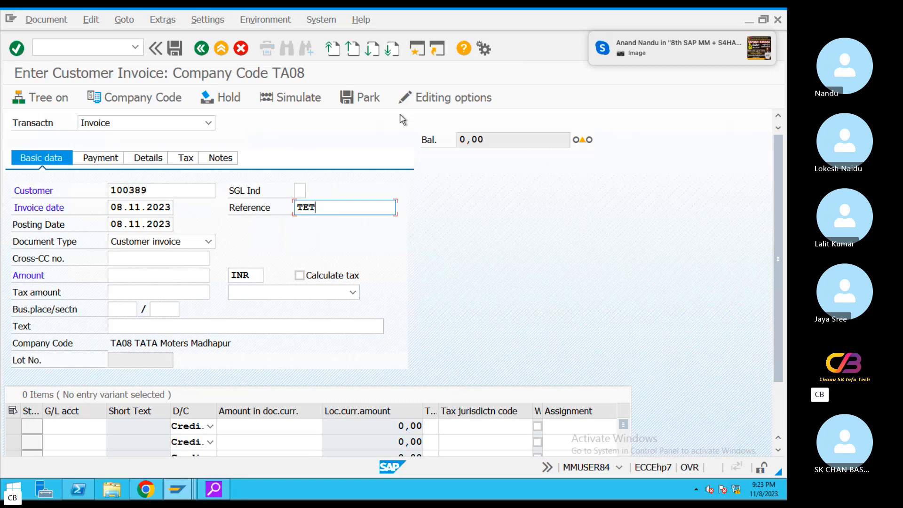
pyautogui.press('BackSpace')
pyautogui.write('ST4333')
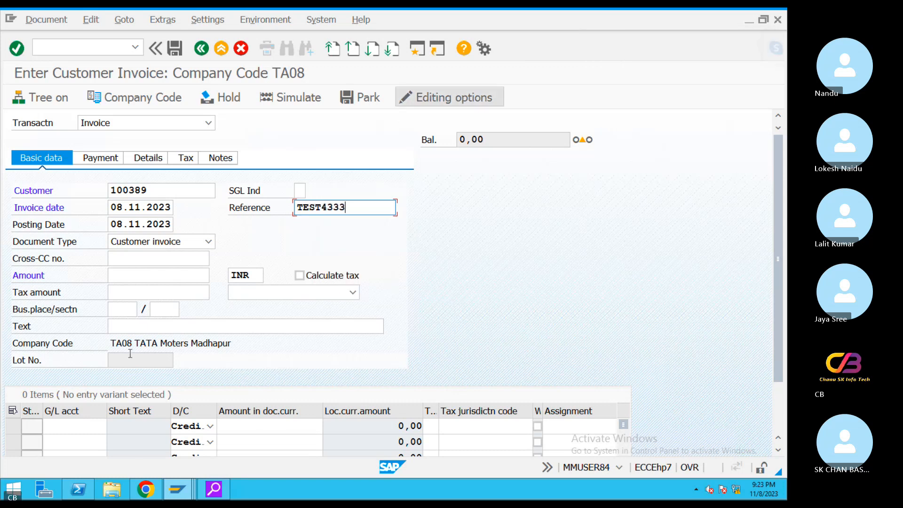
# Set the TA08 customer invoice's amount to 100000 INR and its header text to T$EST.
pyautogui.click(137, 276)
pyautogui.write('1')
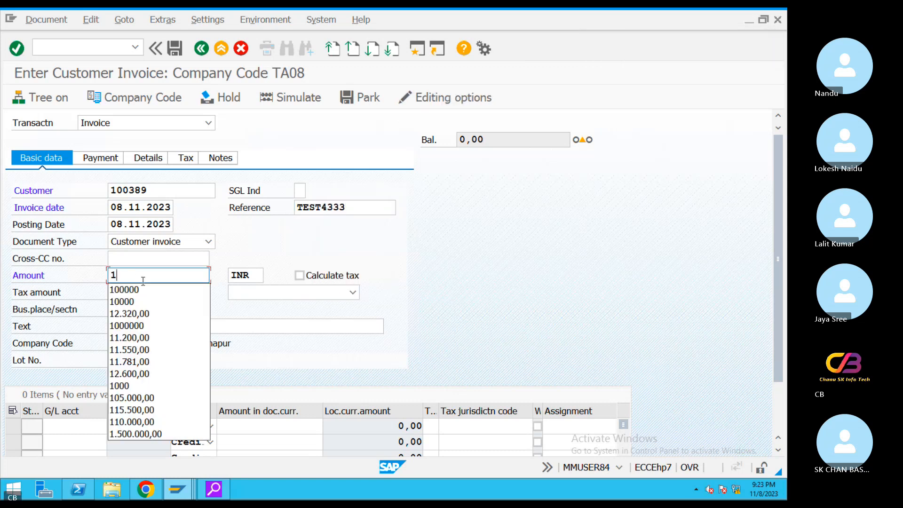
pyautogui.write('00000')
pyautogui.click(148, 331)
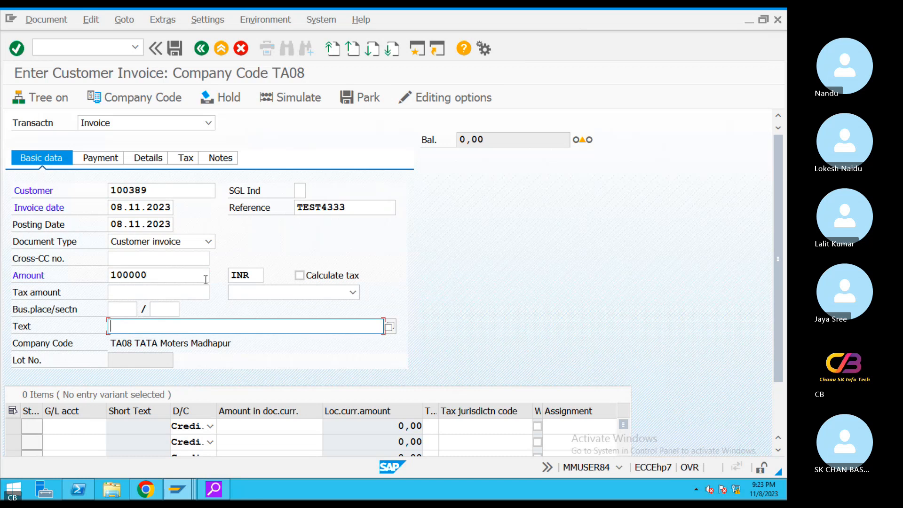
# Look up the G/L accounts of chart TA08 and assign Sales account 300000 to the first line item.
pyautogui.click(94, 426)
pyautogui.press('F4')
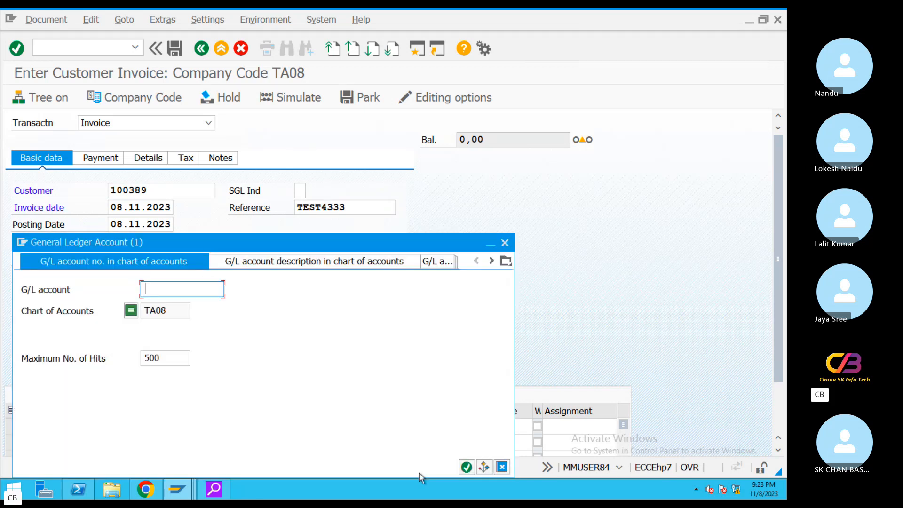
pyautogui.click(467, 467)
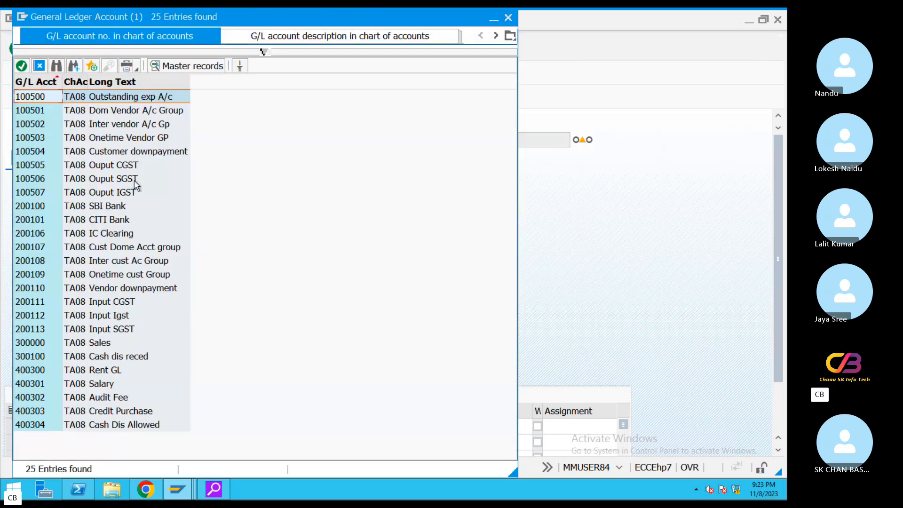
pyautogui.doubleClick(99, 345)
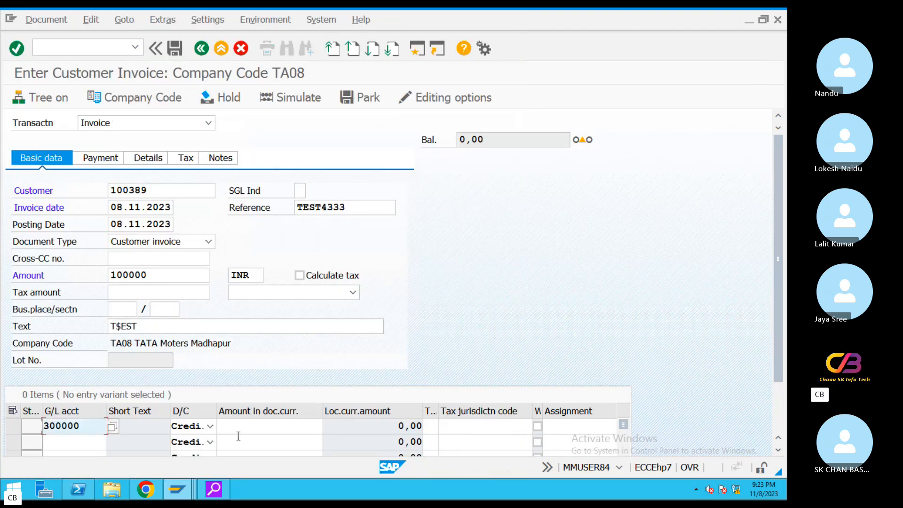
# Enter * as the Sales line item's amount in document currency and TST as its text.
pyautogui.click(312, 426)
pyautogui.write('*')
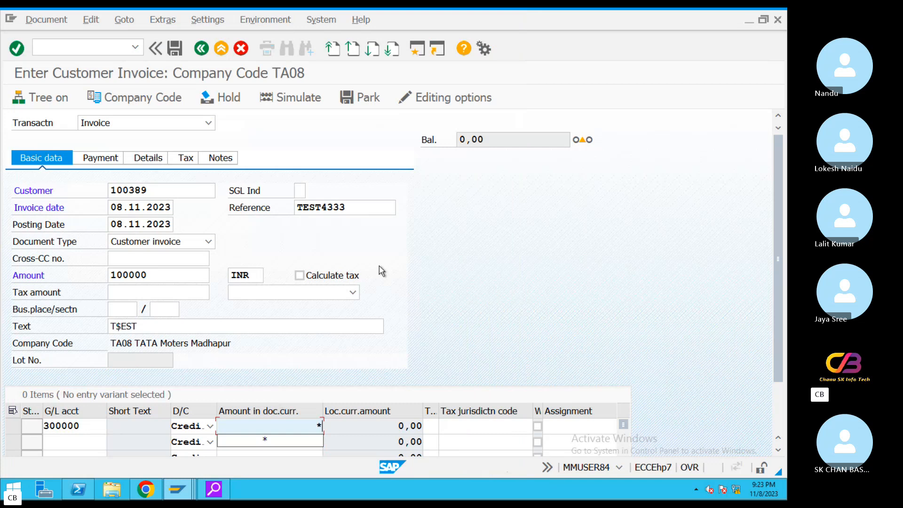
pyautogui.press('Tab')
pyautogui.press('Tab')
pyautogui.press('Tab')
pyautogui.press('Tab')
pyautogui.press('Tab')
pyautogui.press('Tab')
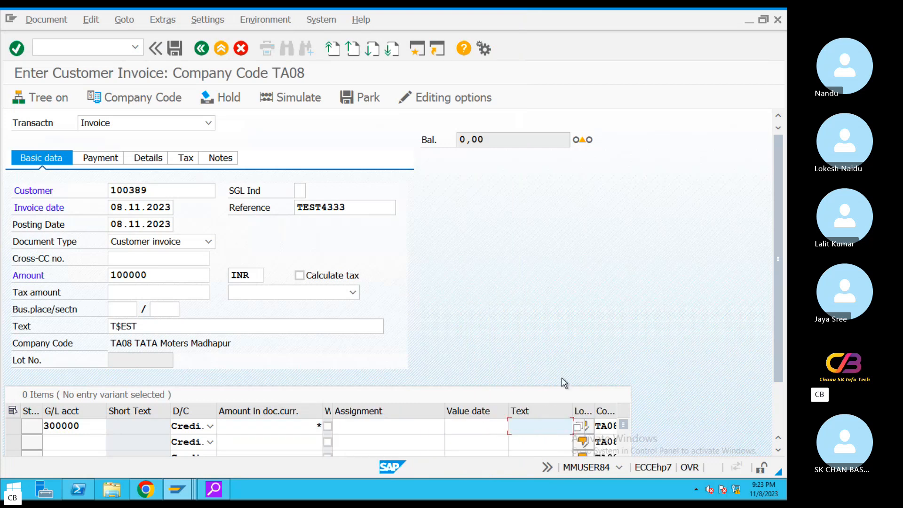
pyautogui.click(561, 423)
pyautogui.click(545, 296)
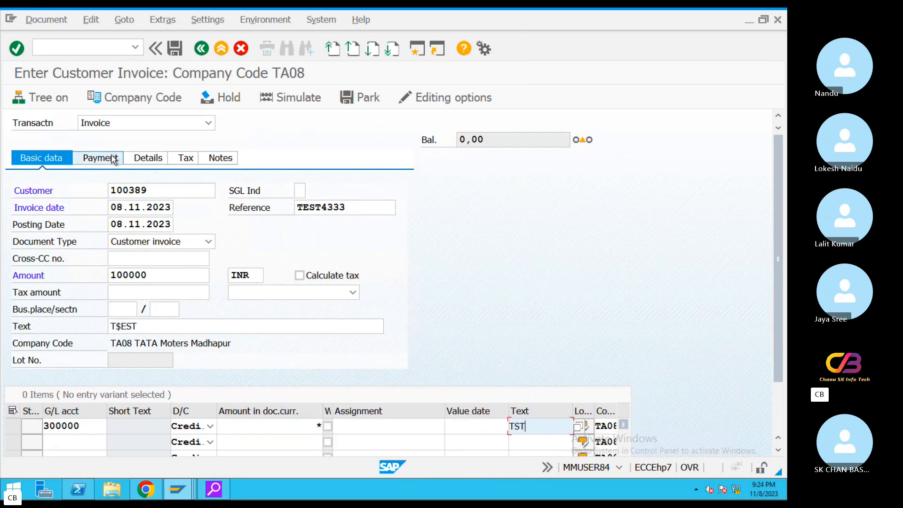
pyautogui.click(299, 275)
pyautogui.click(399, 430)
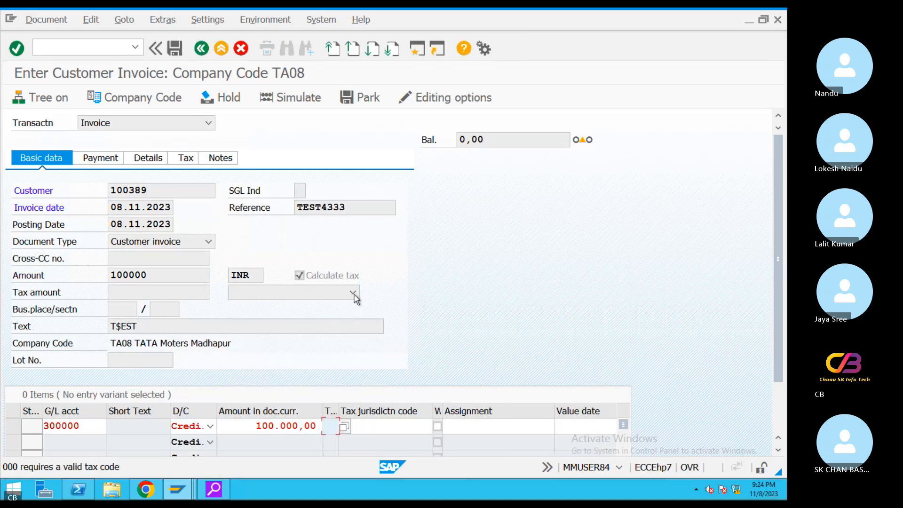
pyautogui.click(345, 427)
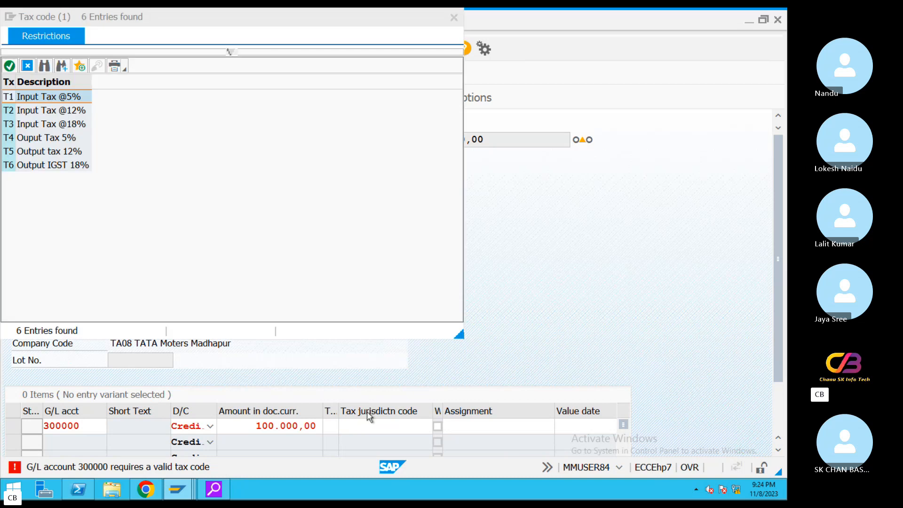
pyautogui.doubleClick(80, 114)
pyautogui.press('Return')
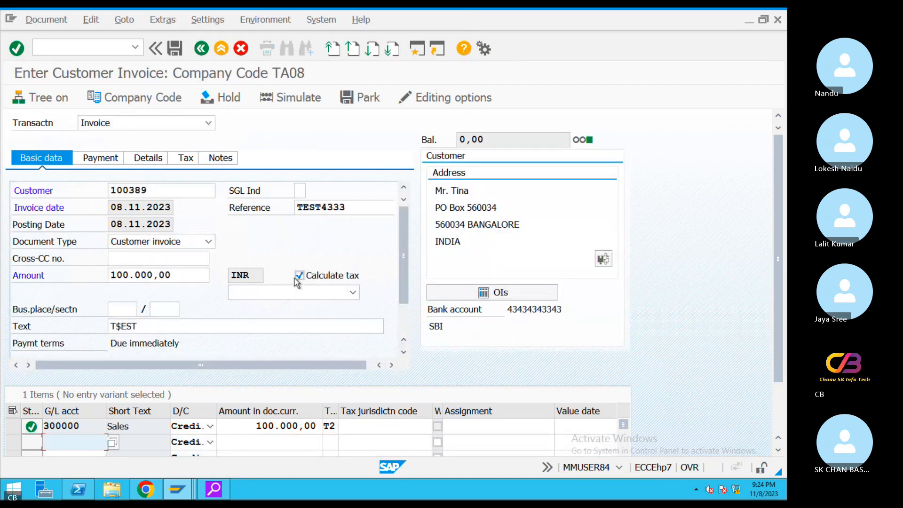
# Simulate and post the customer invoice, and display the posted document.
pyautogui.click(287, 100)
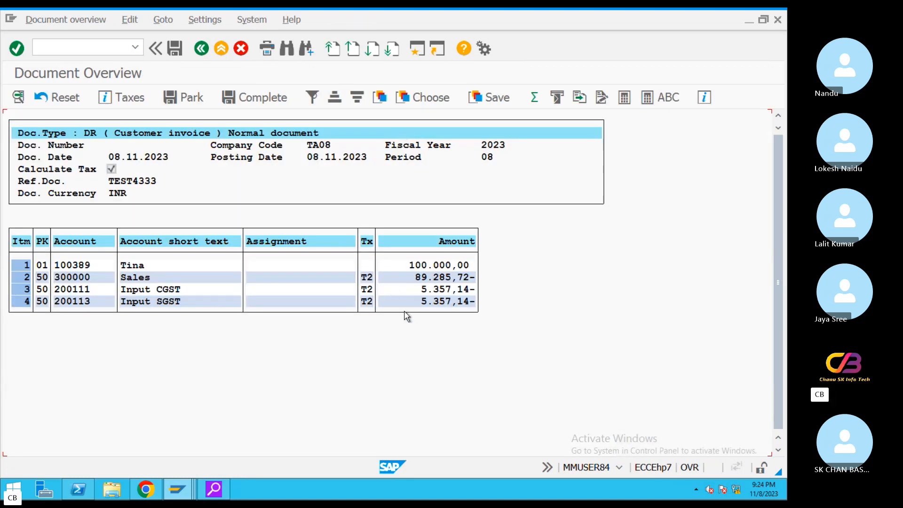
pyautogui.click(175, 48)
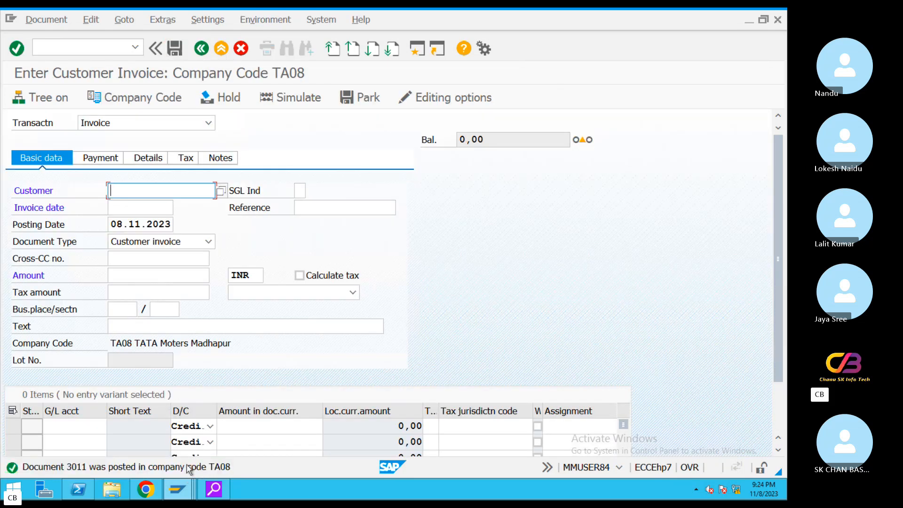
pyautogui.click(50, 22)
pyautogui.click(47, 49)
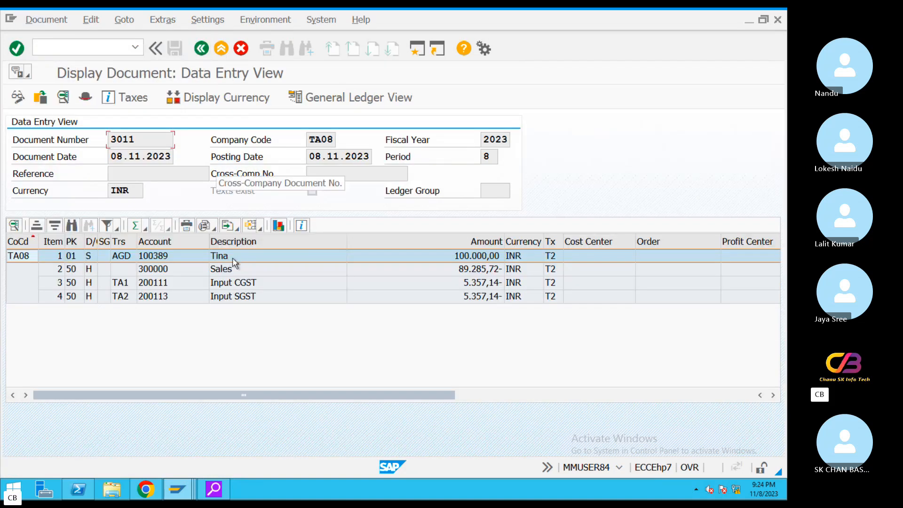
# Change the customer line item's additional data to payment method 7 and house bank SBI, and save the document.
pyautogui.doubleClick(268, 258)
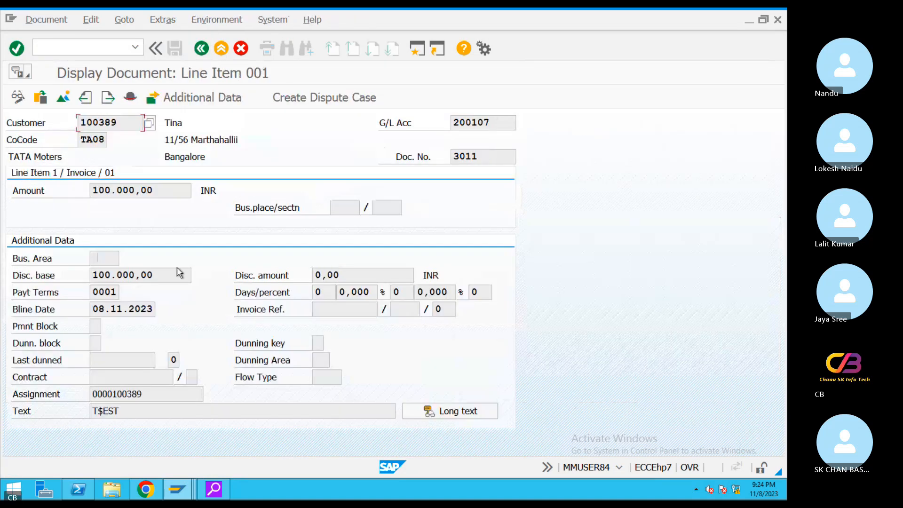
pyautogui.click(19, 98)
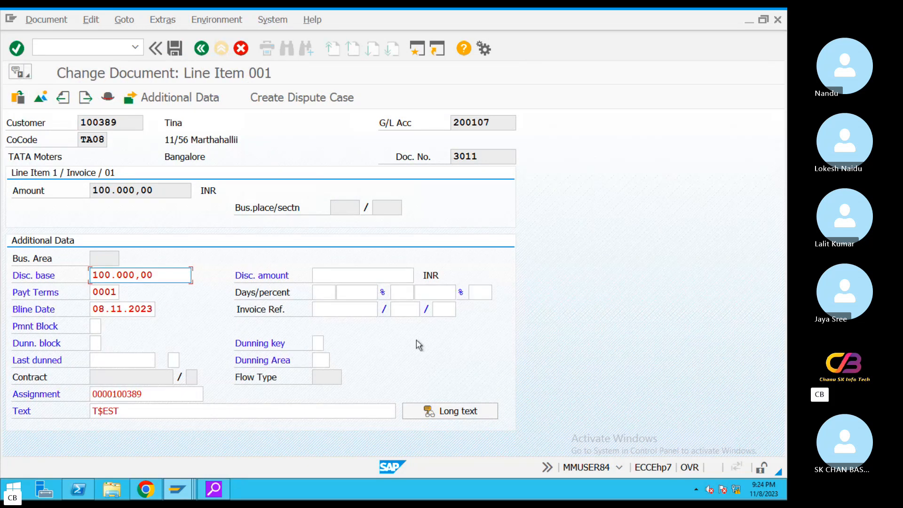
pyautogui.click(202, 97)
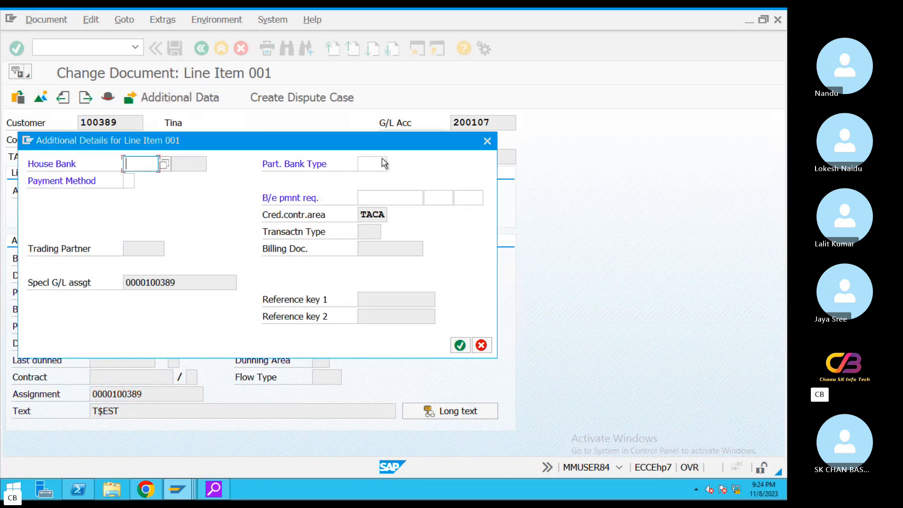
pyautogui.click(127, 179)
pyautogui.click(140, 182)
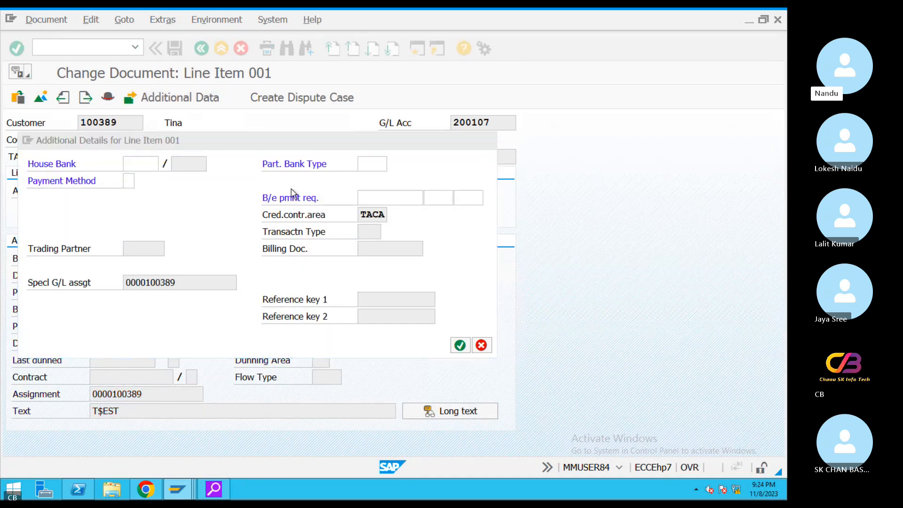
pyautogui.doubleClick(196, 121)
pyautogui.hotkey('shift', 'Tab')
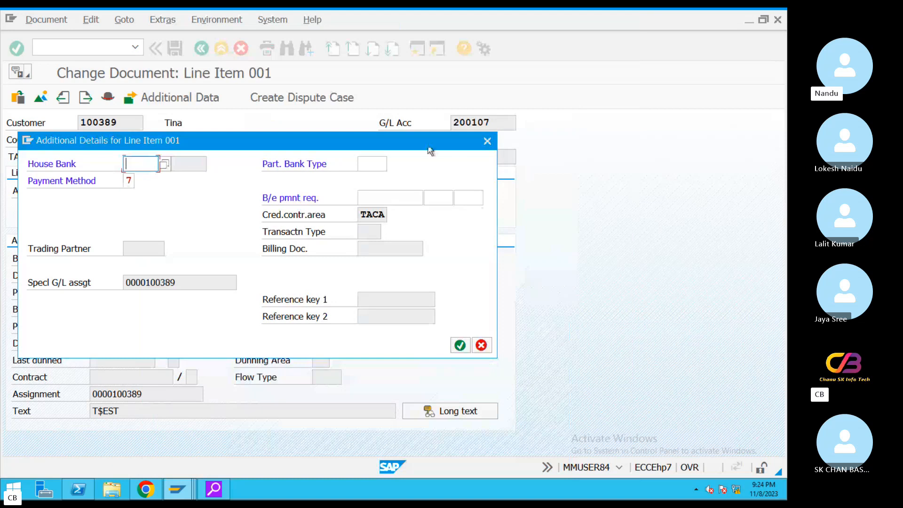
pyautogui.write('SBI')
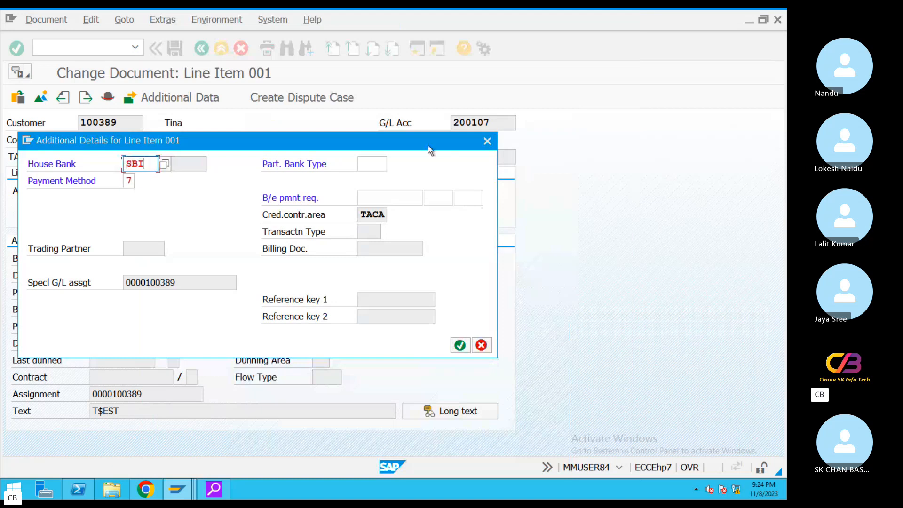
pyautogui.click(460, 345)
pyautogui.click(175, 48)
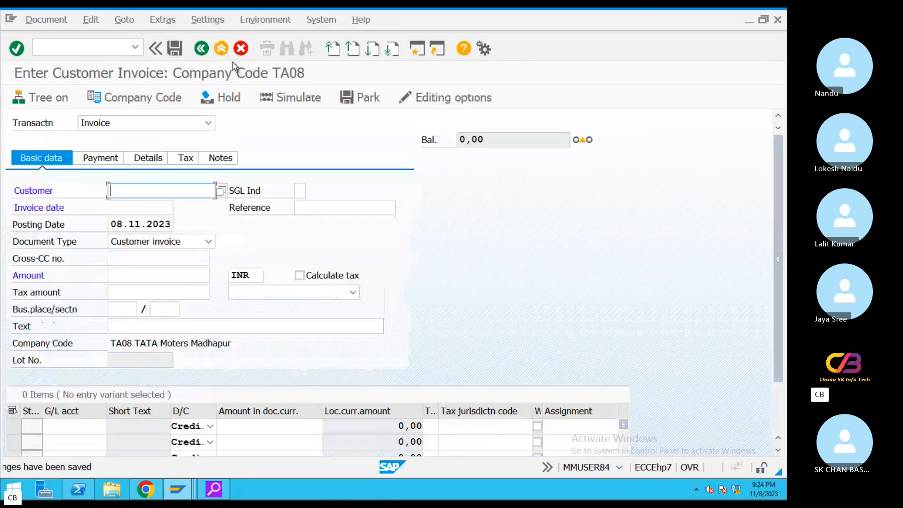
# Exit customer invoice entry without keeping data and start transaction F110 for automatic payments.
pyautogui.click(221, 48)
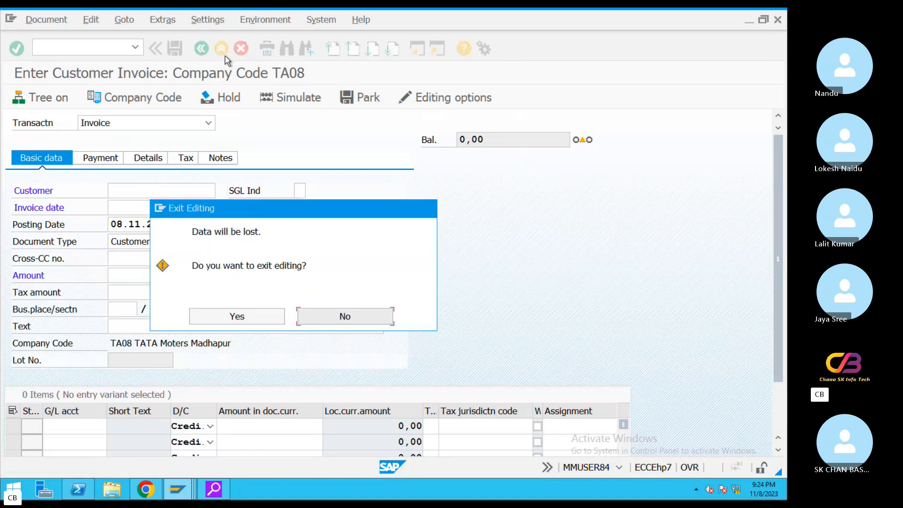
pyautogui.click(252, 316)
pyautogui.write('F1')
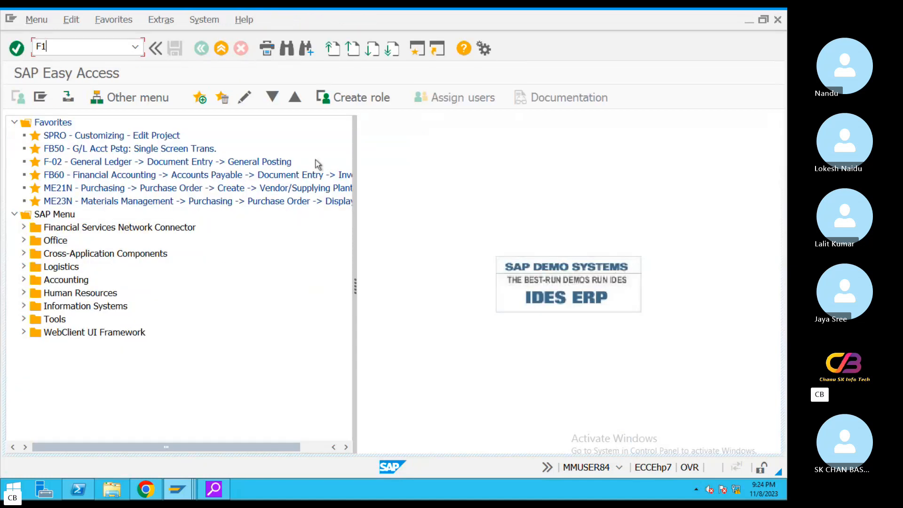
pyautogui.write('10')
pyautogui.press('Return')
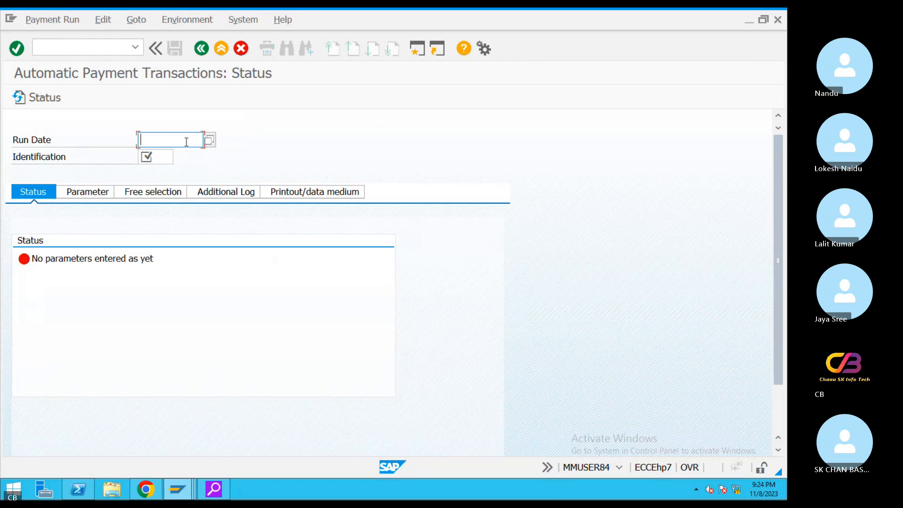
# Identify the automatic payment run with run date 08.11.2023 and identification TEST3.
pyautogui.write('08.')
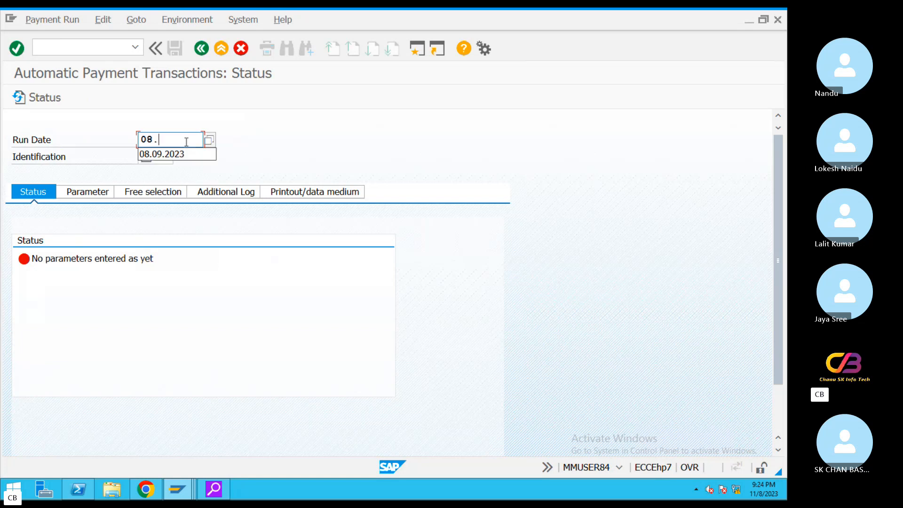
pyautogui.write('11.2023')
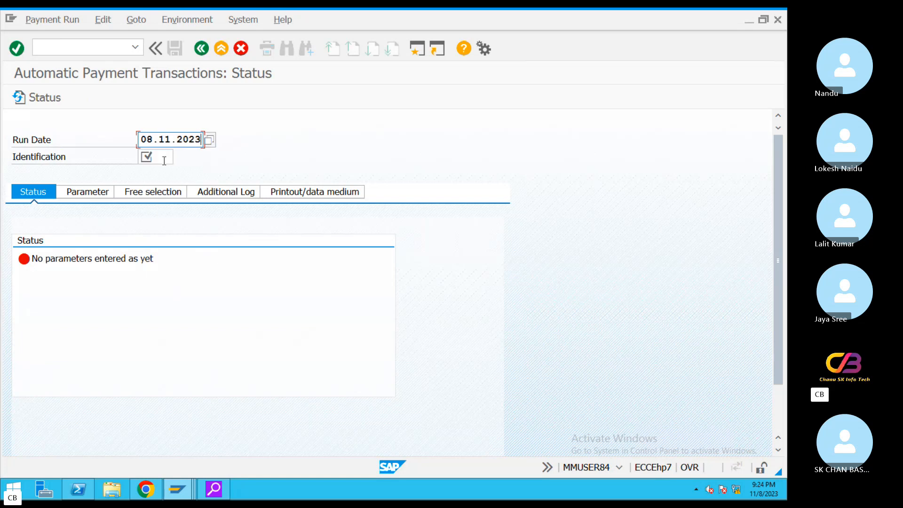
pyautogui.click(164, 160)
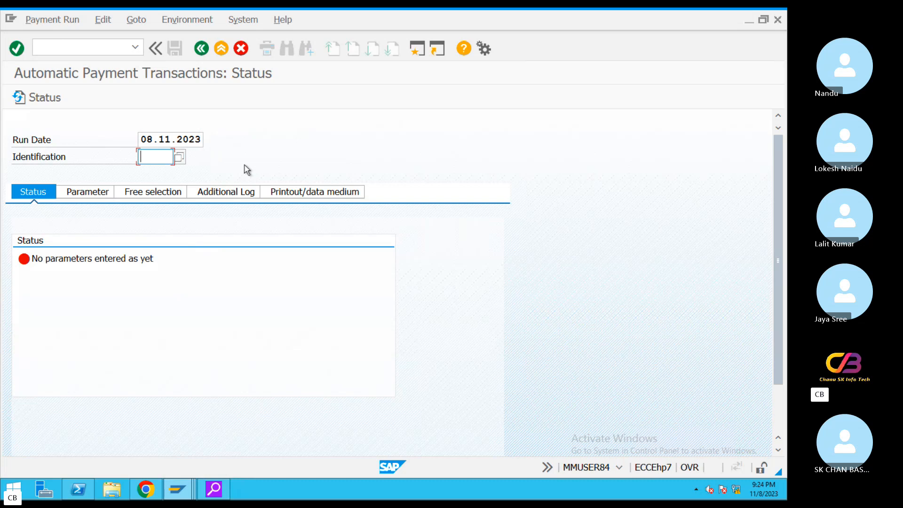
pyautogui.write('TEST3')
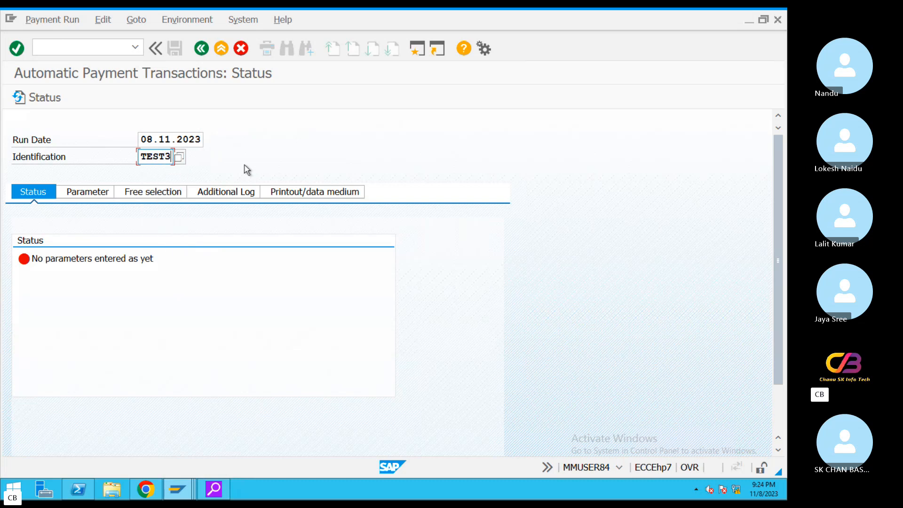
# Set the run's payments control parameters to company code TA08, payment methods 789 and next payment date 10.11.2023.
pyautogui.click(94, 193)
pyautogui.click(63, 291)
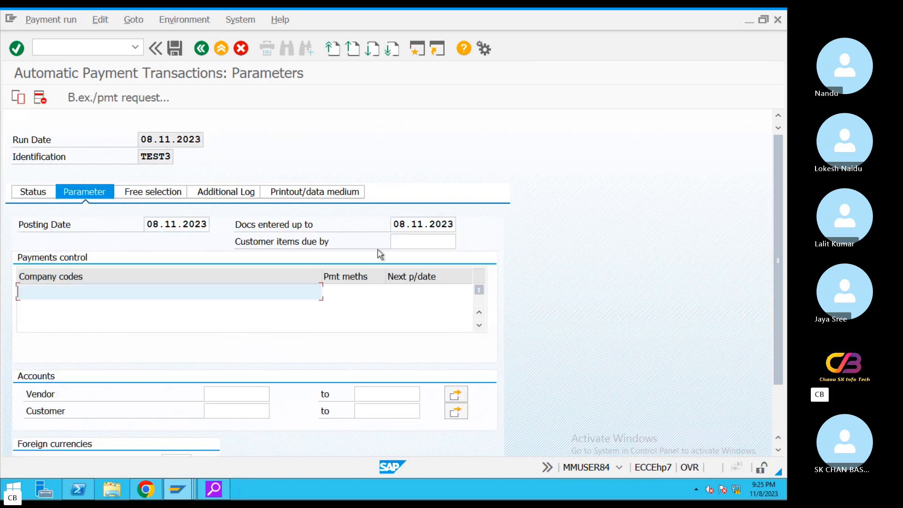
pyautogui.write('TA08')
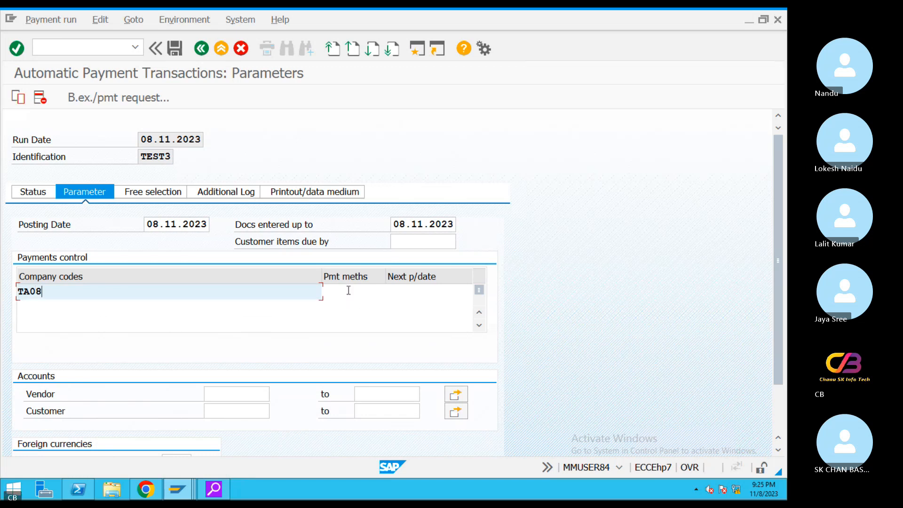
pyautogui.click(349, 290)
pyautogui.write('789')
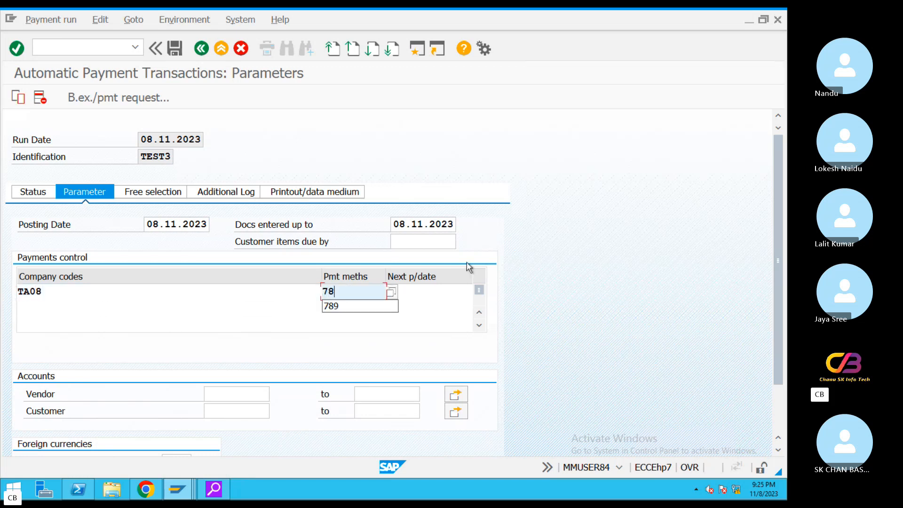
pyautogui.click(434, 298)
pyautogui.write('10')
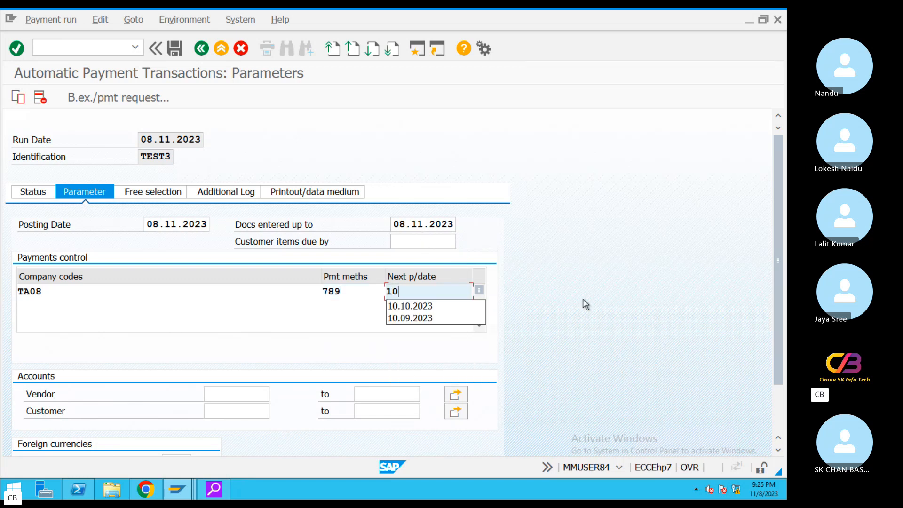
pyautogui.write('.11.2023')
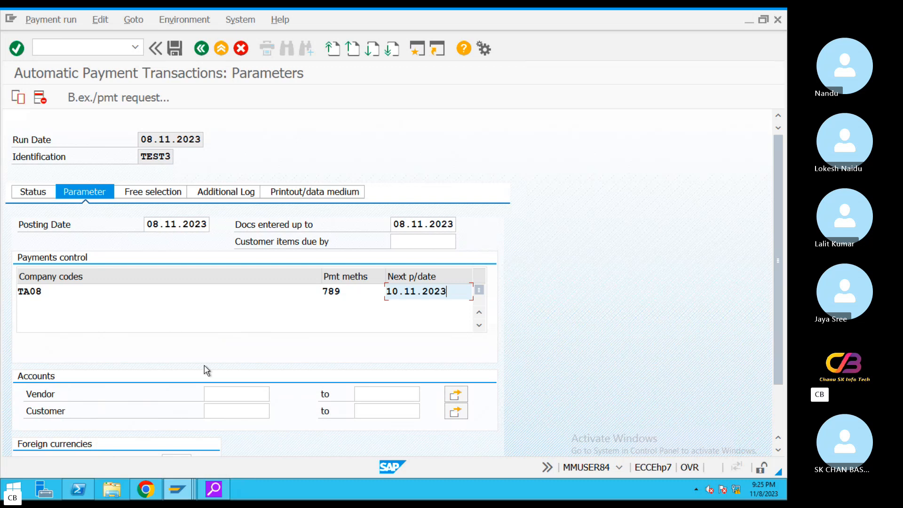
# Look up the vendors of company code TA08 and assign the second listed one as the run's vendor account.
pyautogui.click(233, 397)
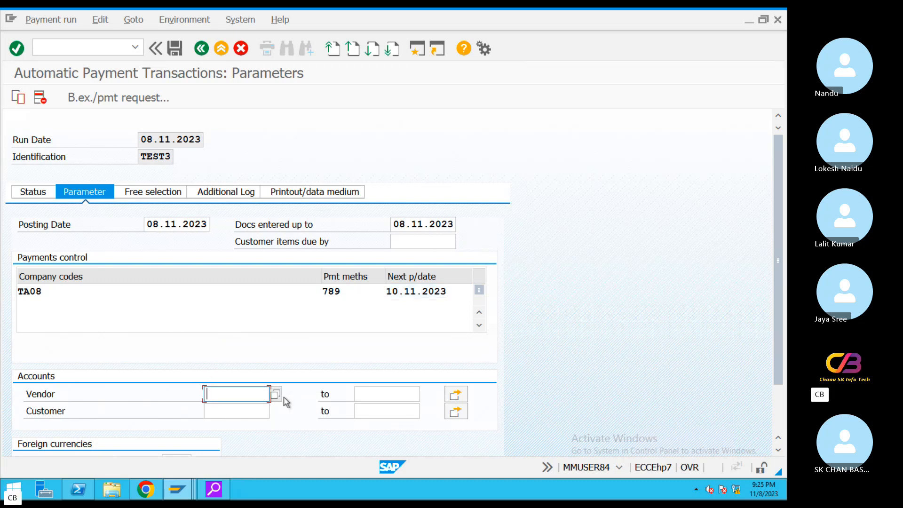
pyautogui.click(274, 395)
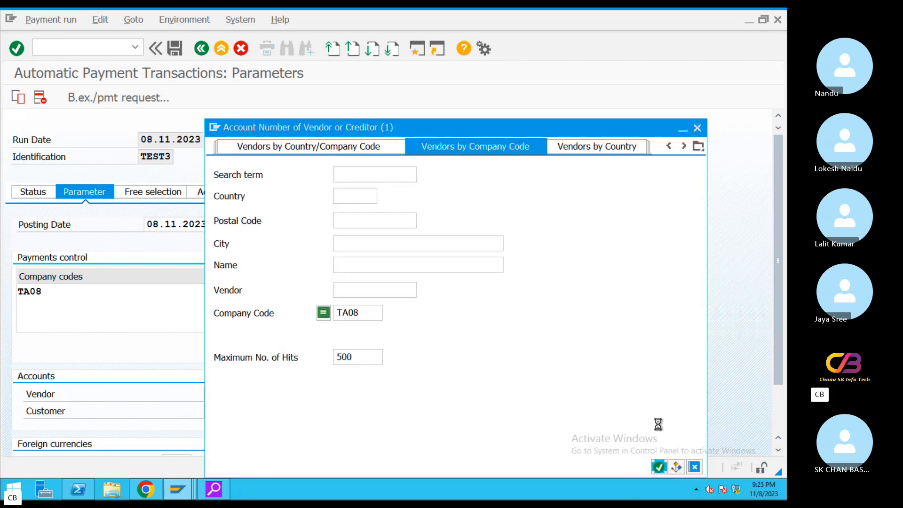
pyautogui.click(661, 467)
pyautogui.click(281, 113)
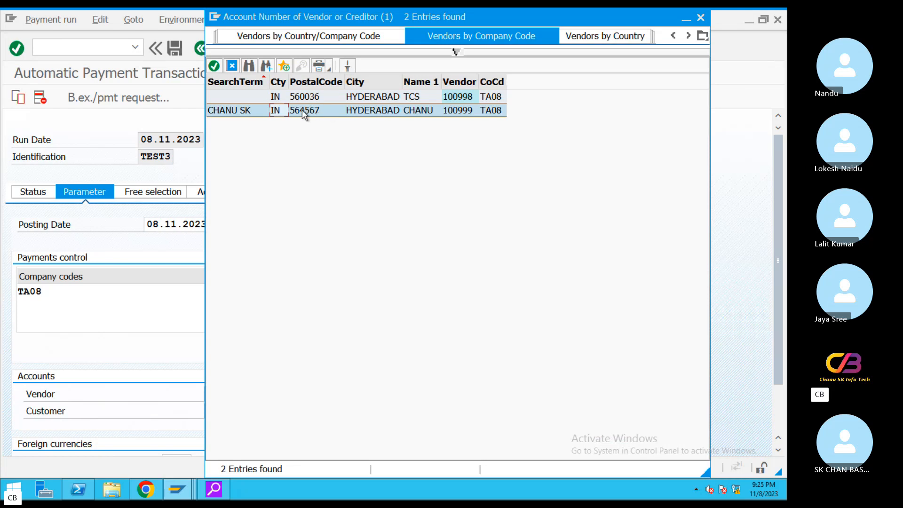
pyautogui.click(310, 113)
pyautogui.doubleClick(311, 113)
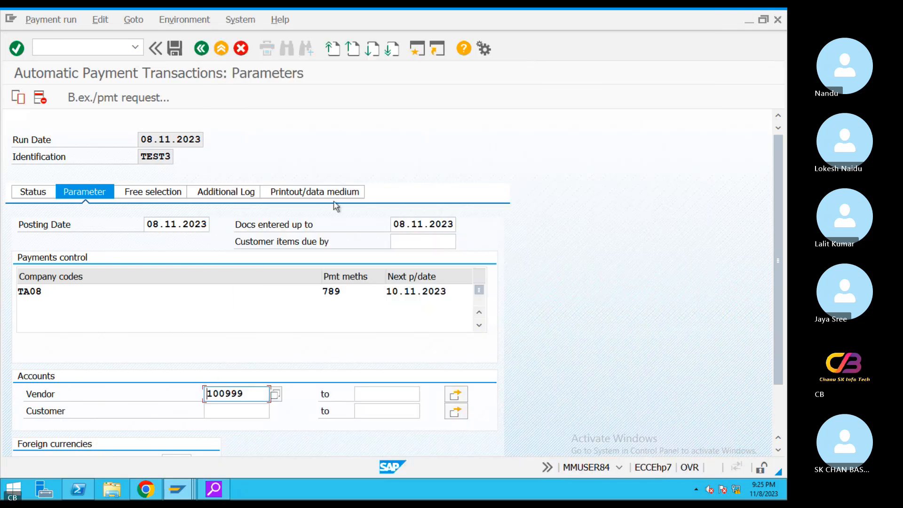
# Look up the customers of company code TA08 and assign the matching one as the run's customer account.
pyautogui.click(241, 194)
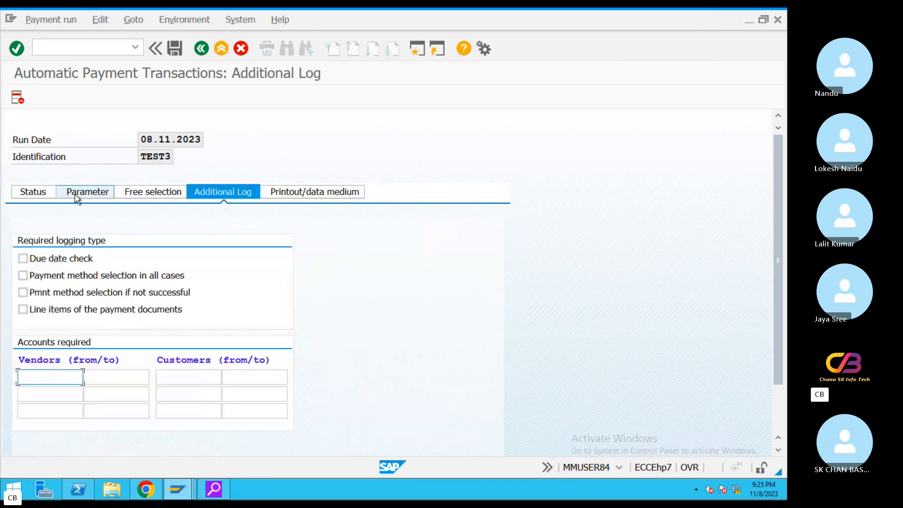
pyautogui.click(62, 194)
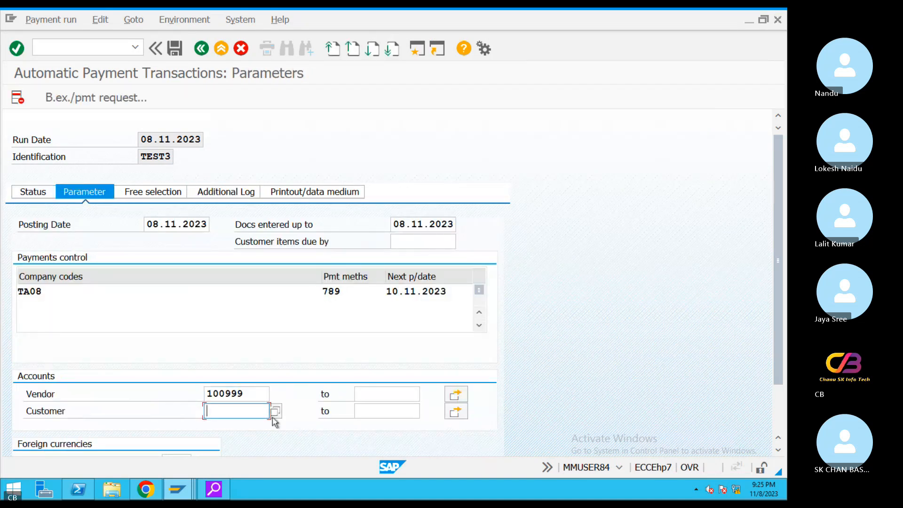
pyautogui.click(277, 412)
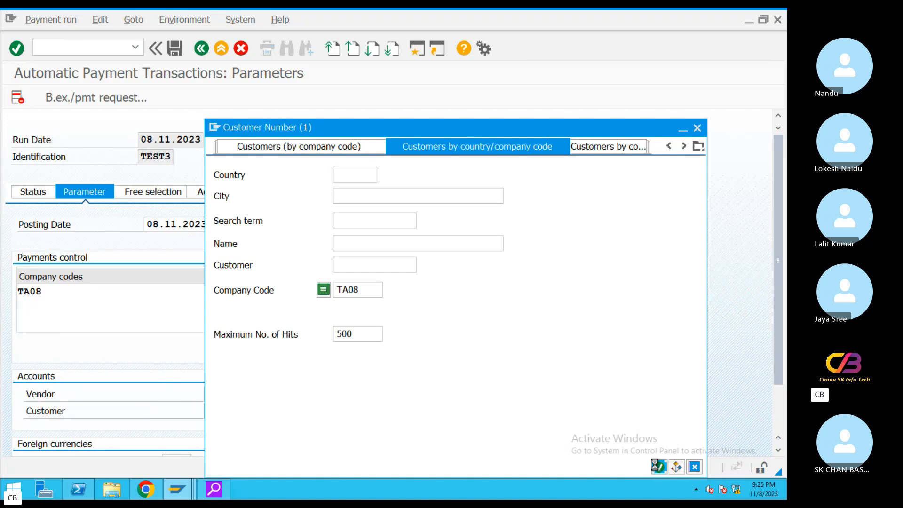
pyautogui.click(655, 466)
pyautogui.doubleClick(302, 127)
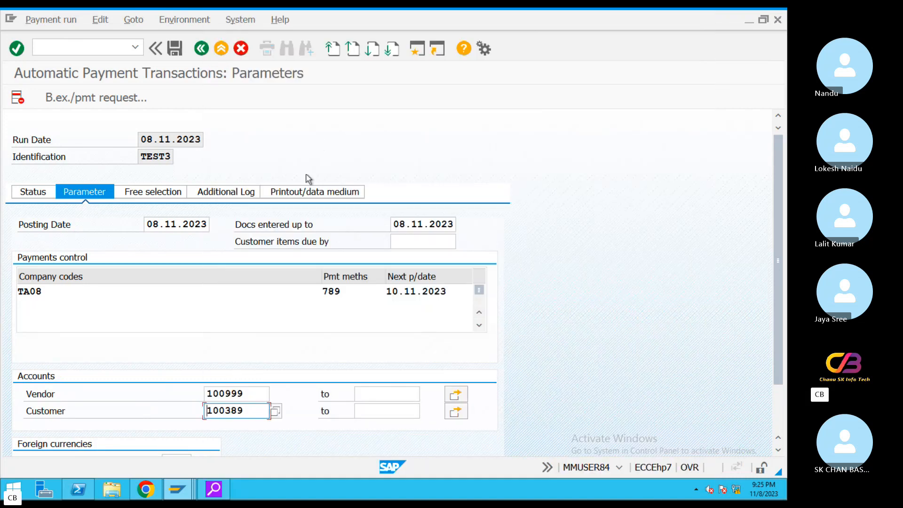
pyautogui.moveTo(252, 411); pyautogui.dragTo(178, 404)
pyautogui.moveTo(253, 393); pyautogui.dragTo(97, 383)
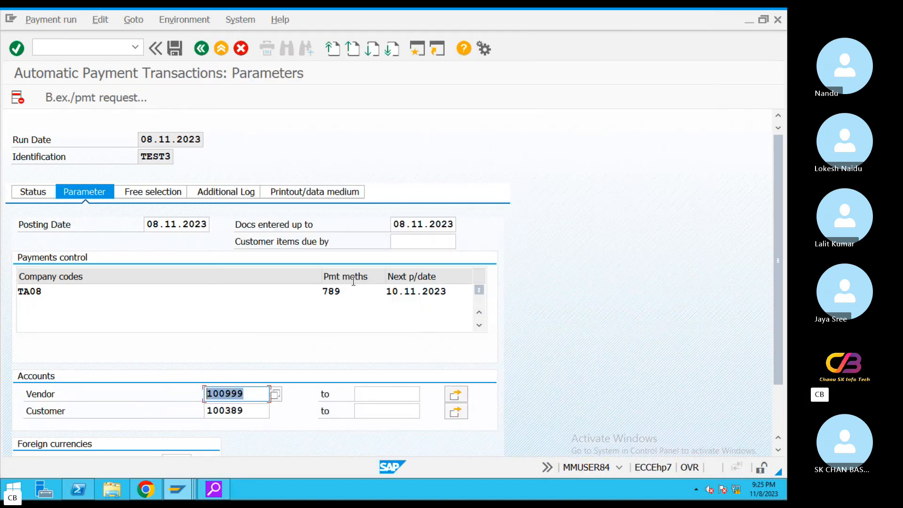
# Enable logging of Due date check and Payment method selection in all cases, and save the run parameters.
pyautogui.click(250, 196)
pyautogui.click(76, 260)
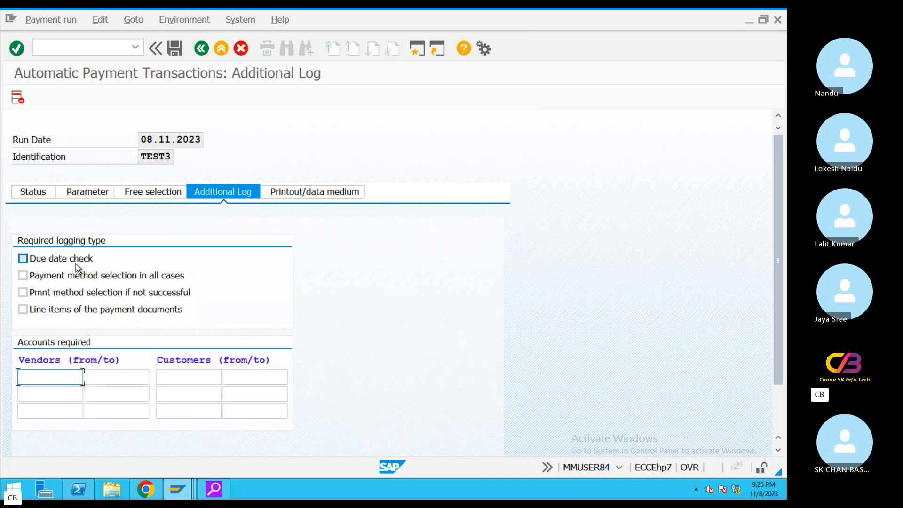
pyautogui.click(80, 276)
pyautogui.click(35, 191)
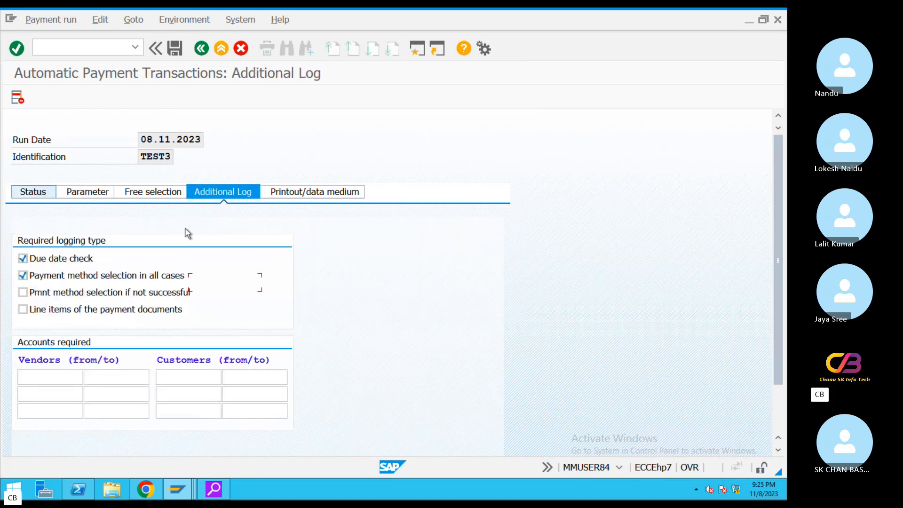
pyautogui.click(235, 290)
# Schedule the payment proposal for run TEST3 to start immediately.
pyautogui.click(101, 99)
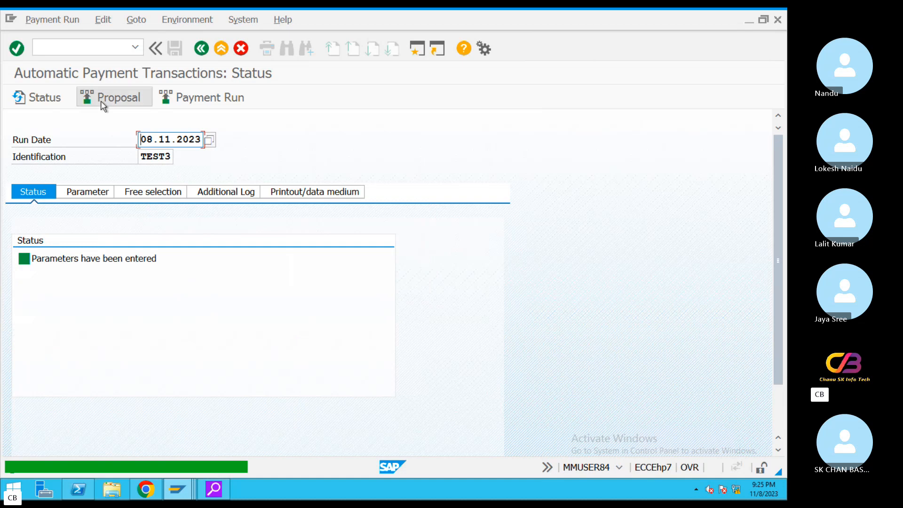
pyautogui.click(260, 283)
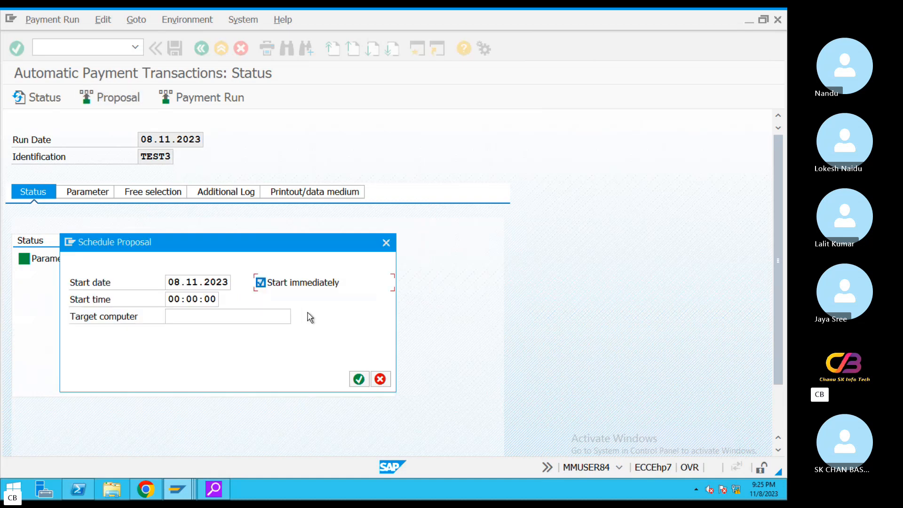
pyautogui.click(365, 381)
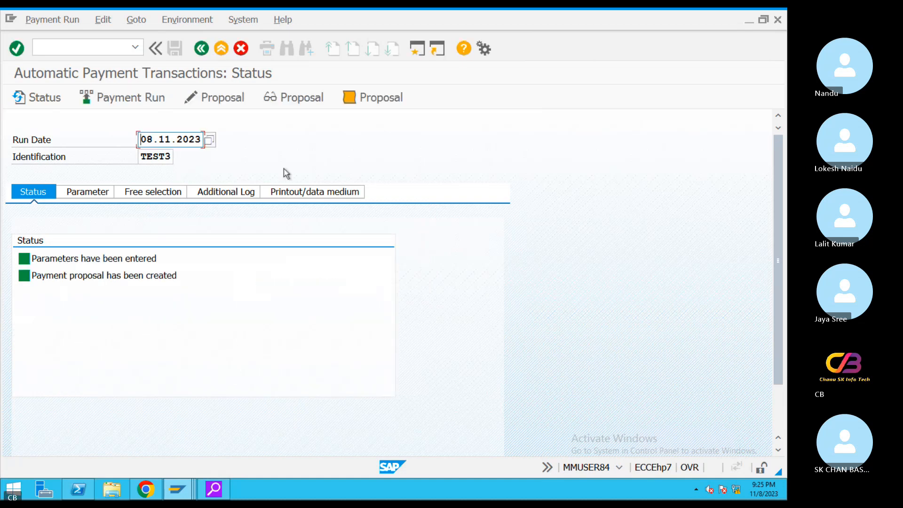
# Open the payment proposal in edit mode for all accounting clerks and examine its payments and exceptions.
pyautogui.click(214, 97)
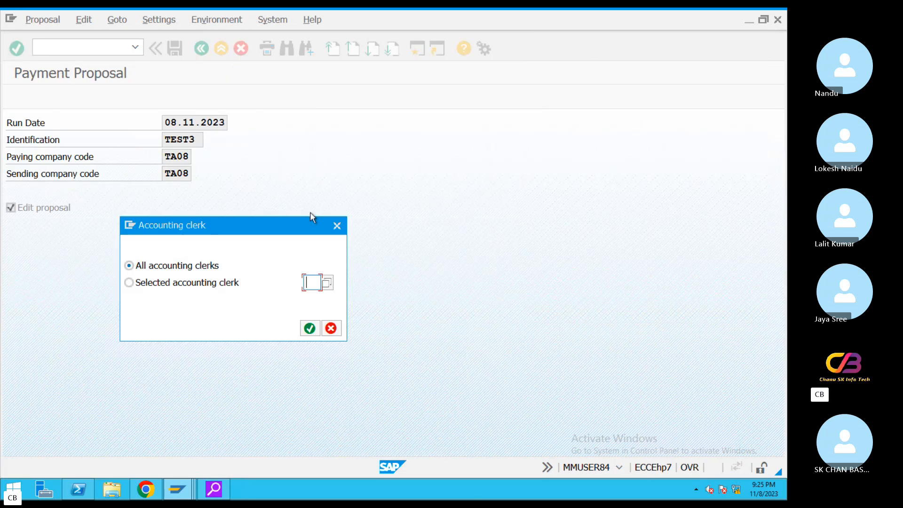
pyautogui.click(309, 328)
pyautogui.click(207, 206)
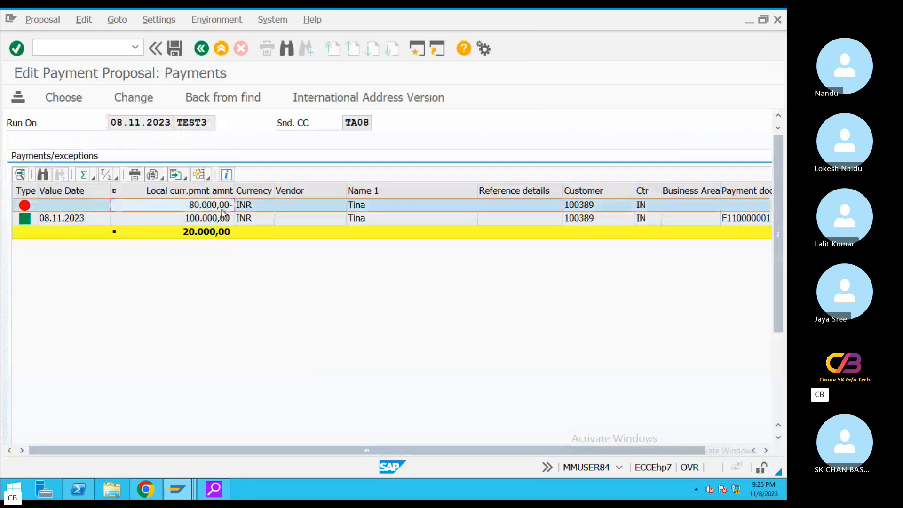
# In a new session, run transaction FBL1N and display the open items of the second listed TA08 vendor.
pyautogui.click(415, 49)
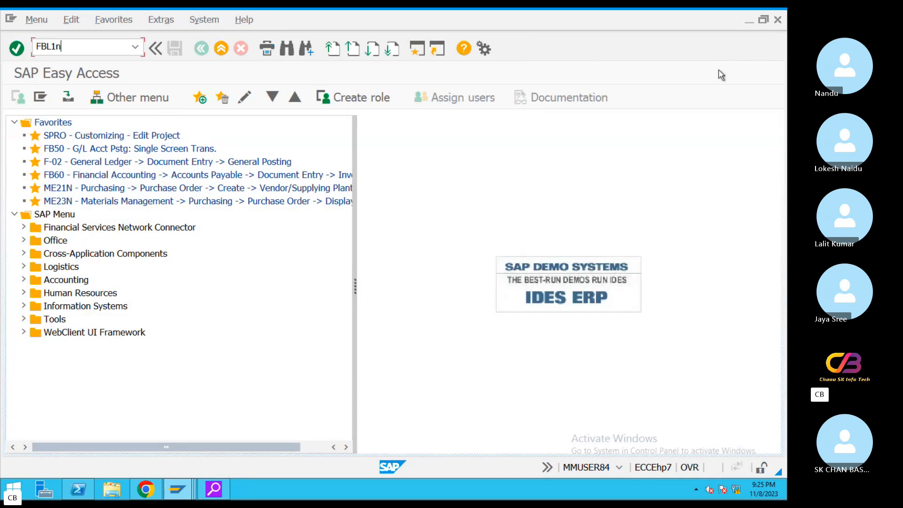
pyautogui.write('FBL1n')
pyautogui.press('Return')
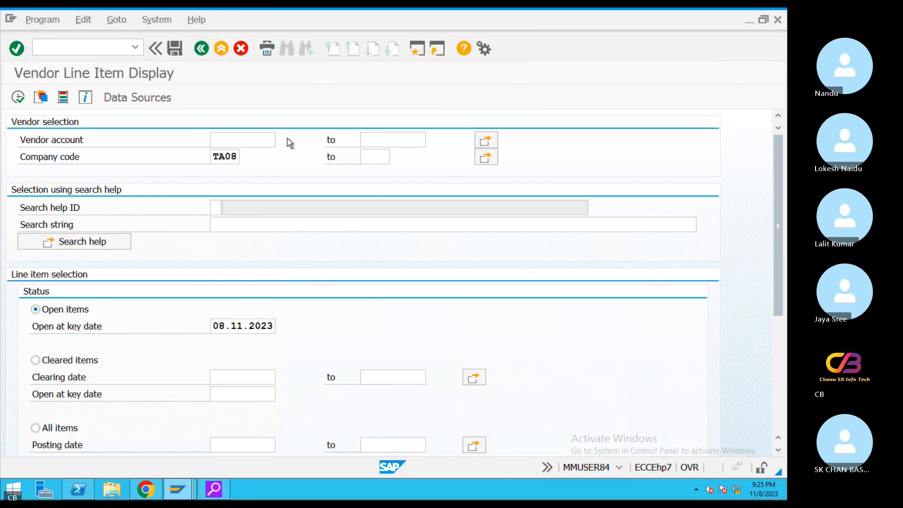
pyautogui.press('F4')
pyautogui.click(671, 467)
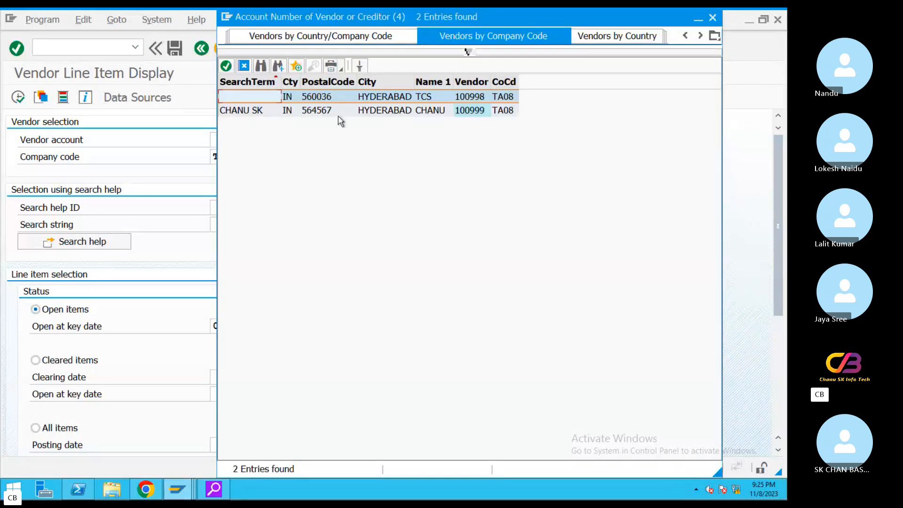
pyautogui.doubleClick(337, 112)
pyautogui.click(18, 98)
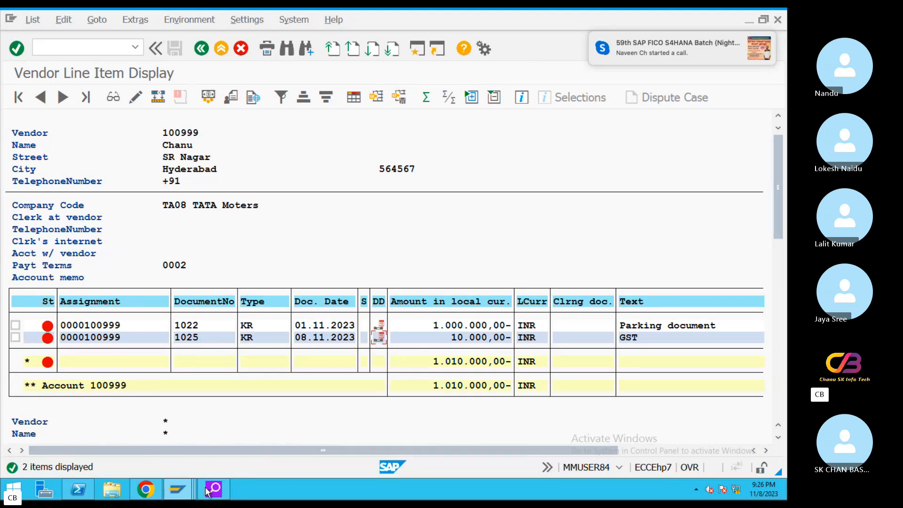
# Return to the Edit Payment Proposal session and display the open items behind the customer's exception line.
pyautogui.moveTo(178, 489)
pyautogui.click(521, 446)
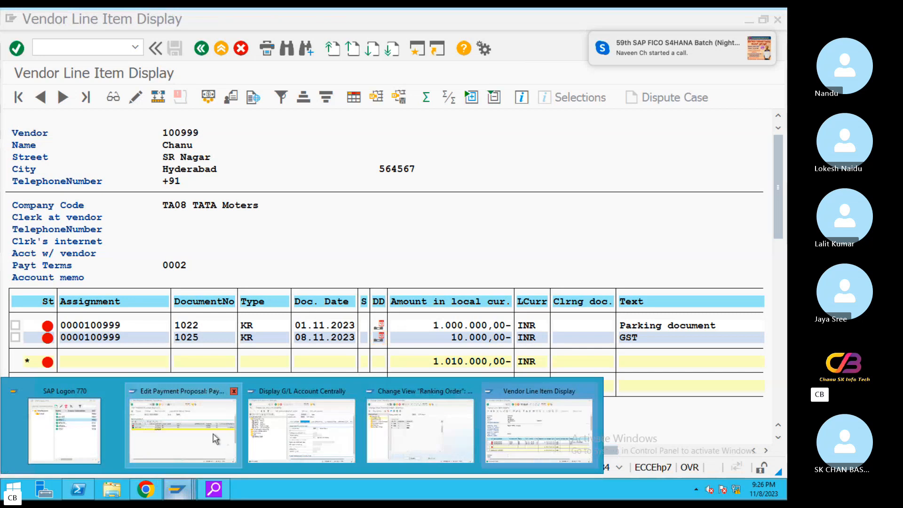
pyautogui.click(215, 438)
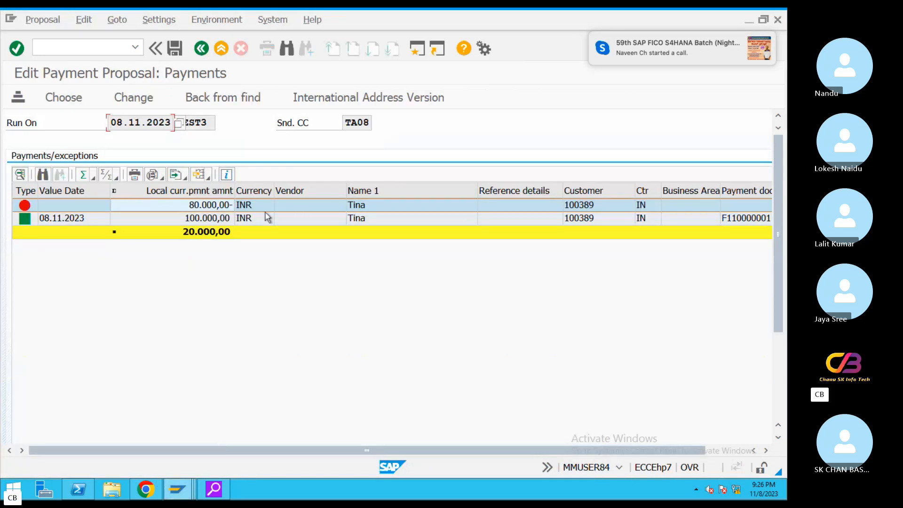
pyautogui.doubleClick(248, 205)
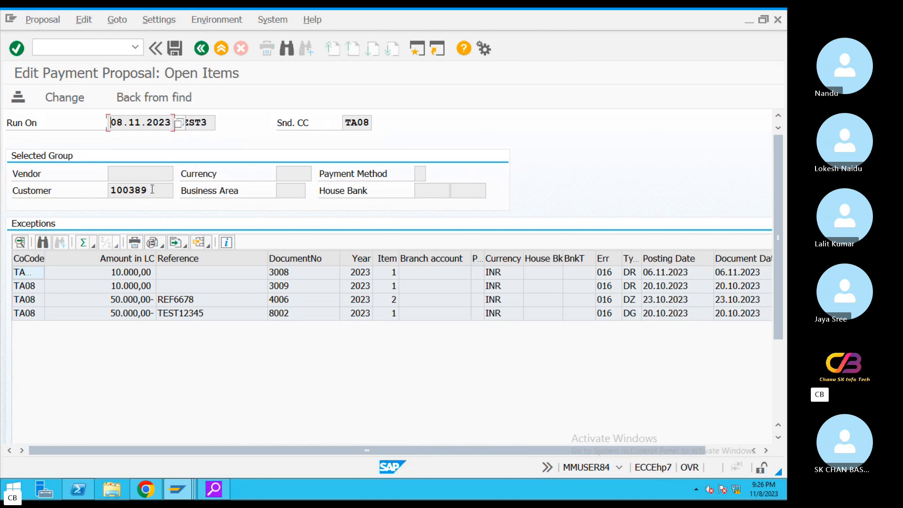
# Go back to the proposal's payment list and display the open items behind the customer's 100.000,00 INR payment line.
pyautogui.moveTo(151, 190); pyautogui.dragTo(118, 188)
pyautogui.click(203, 49)
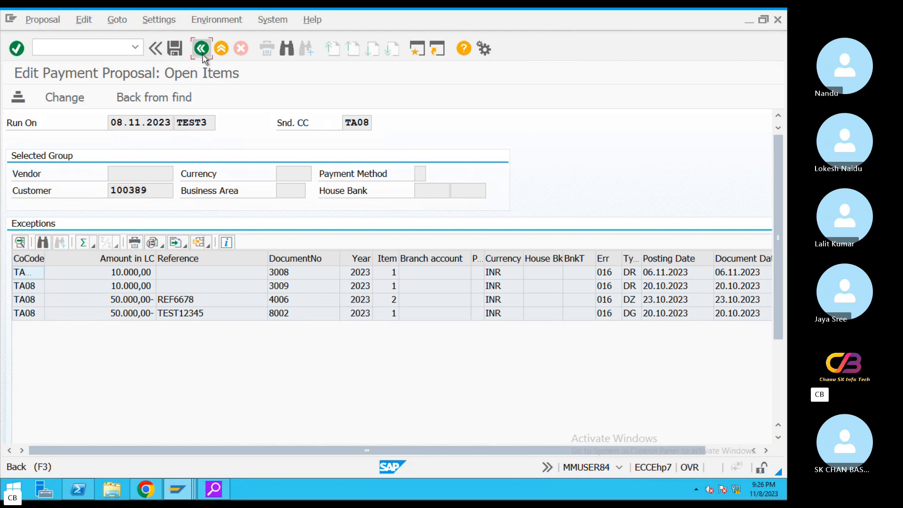
pyautogui.doubleClick(222, 219)
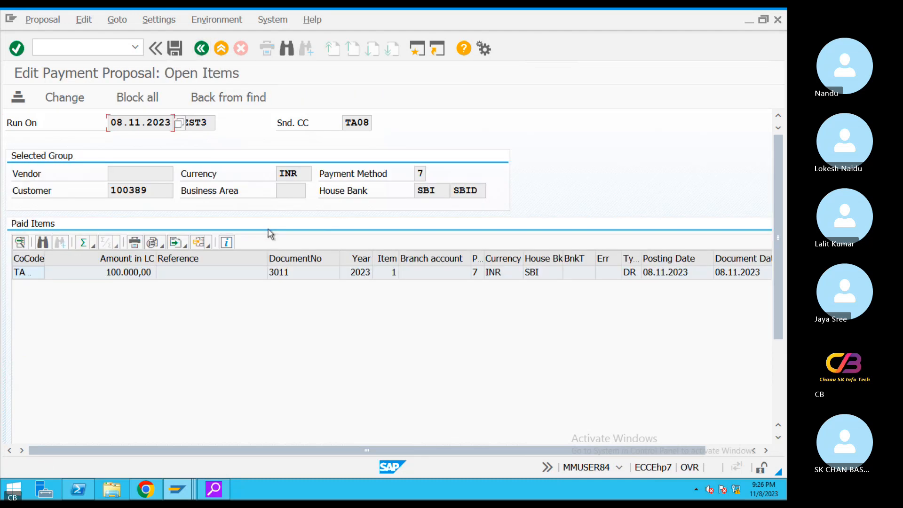
pyautogui.click(673, 276)
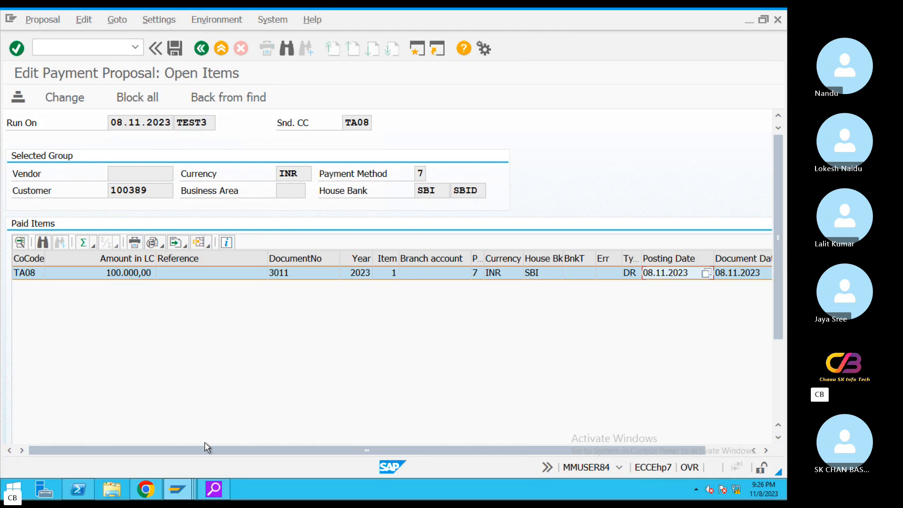
# Switch to the Vendor Line Item Display session and view the details of the GST invoice dated 08.11.2023.
pyautogui.moveTo(182, 492)
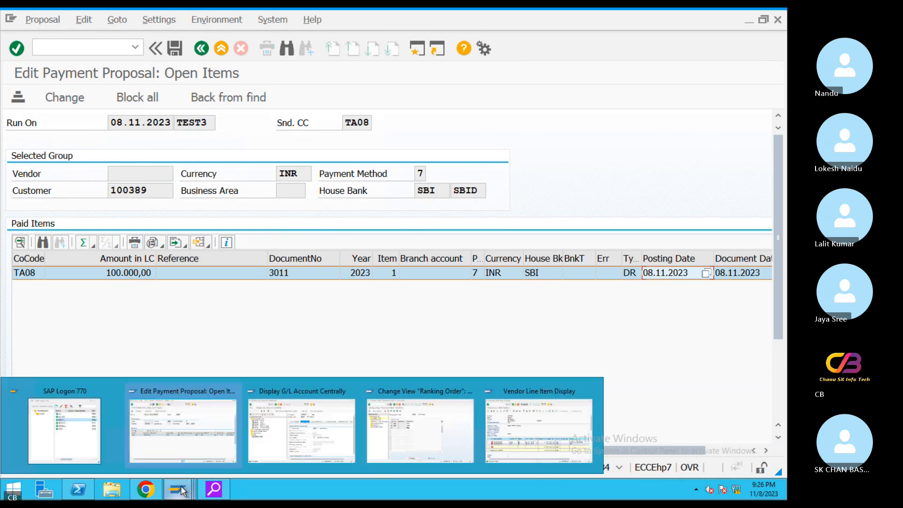
pyautogui.click(539, 430)
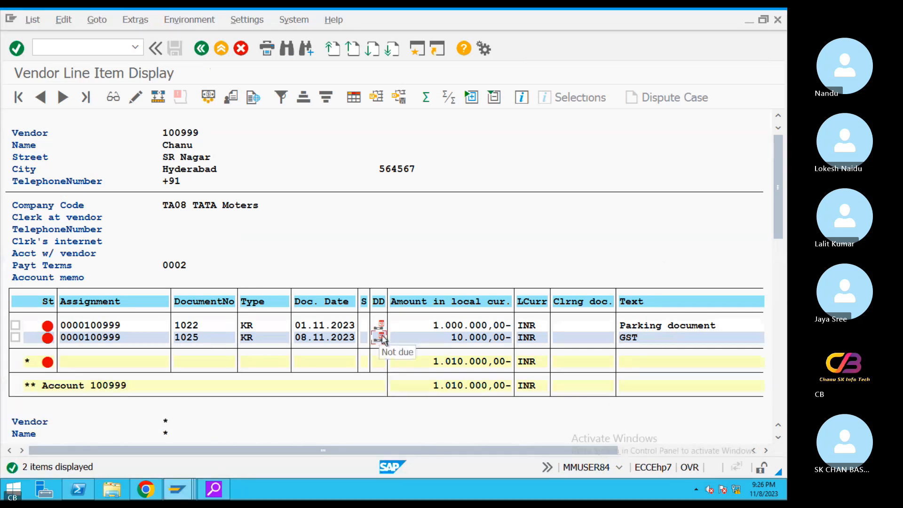
pyautogui.doubleClick(383, 339)
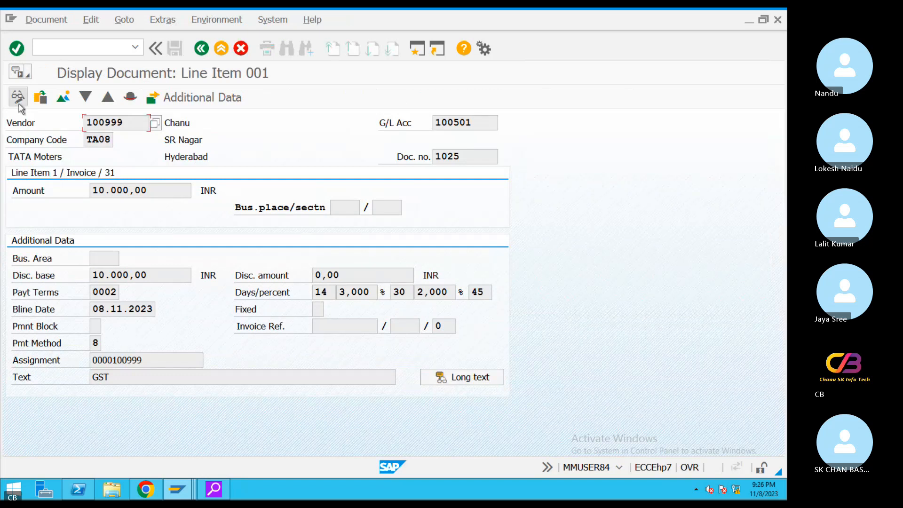
pyautogui.click(202, 49)
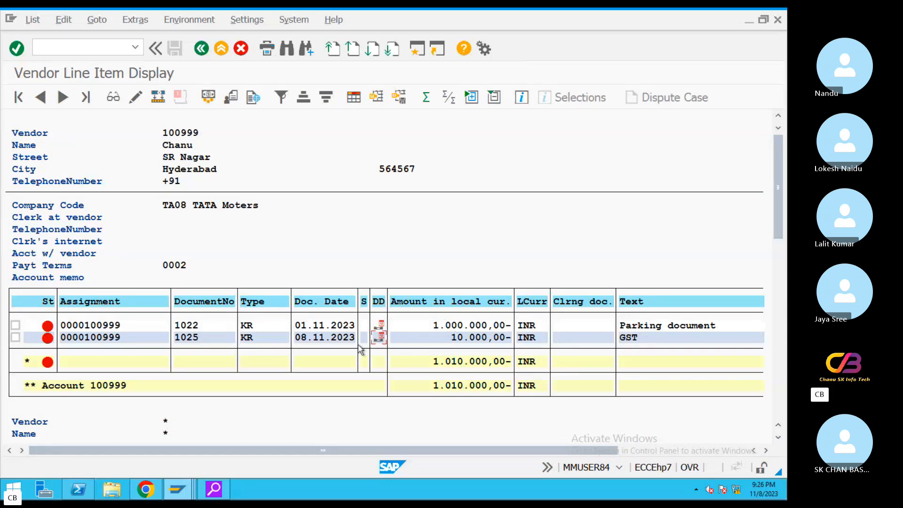
# Change the payment terms of the vendor's GST invoice dated 08.11.2023 to 0001 and save the document.
pyautogui.doubleClick(384, 338)
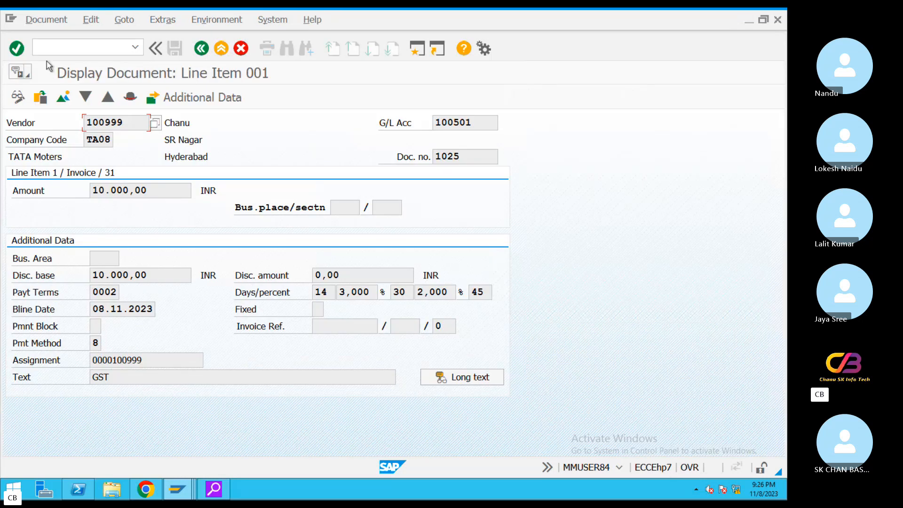
pyautogui.click(18, 98)
pyautogui.click(117, 293)
pyautogui.click(123, 293)
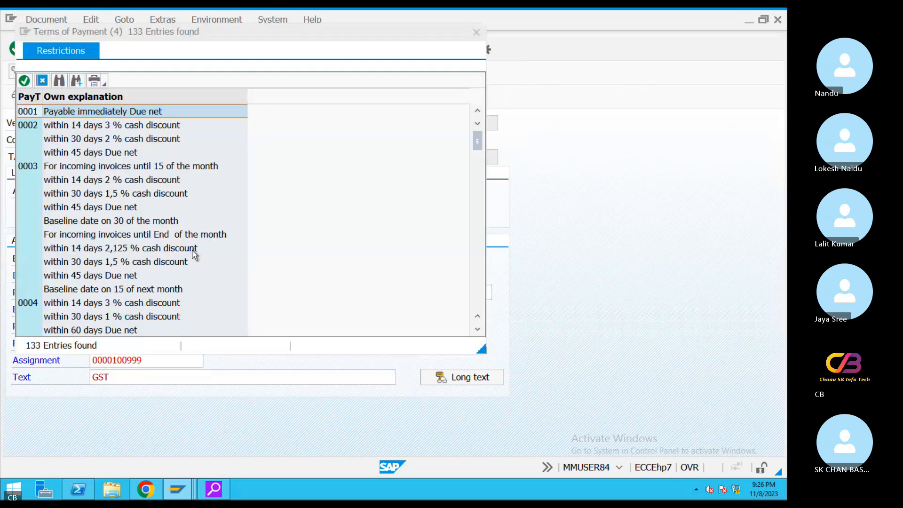
pyautogui.doubleClick(131, 111)
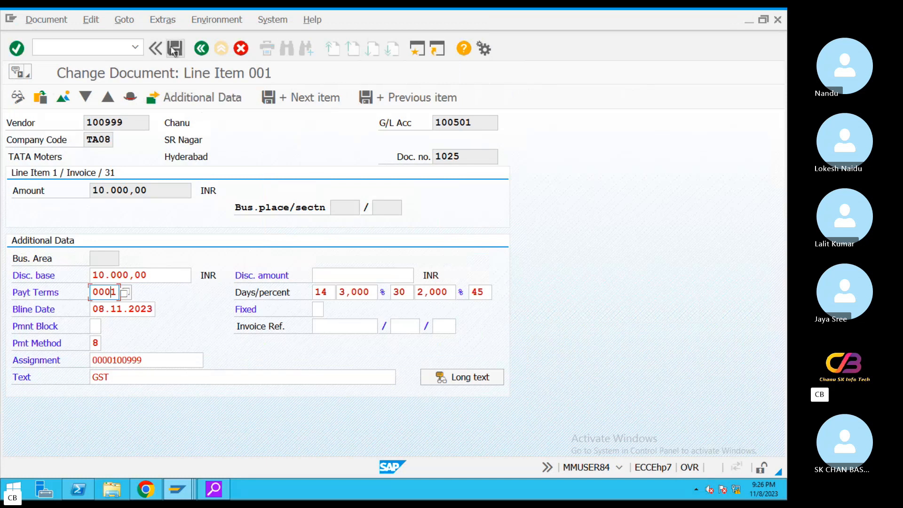
pyautogui.click(175, 49)
pyautogui.click(175, 50)
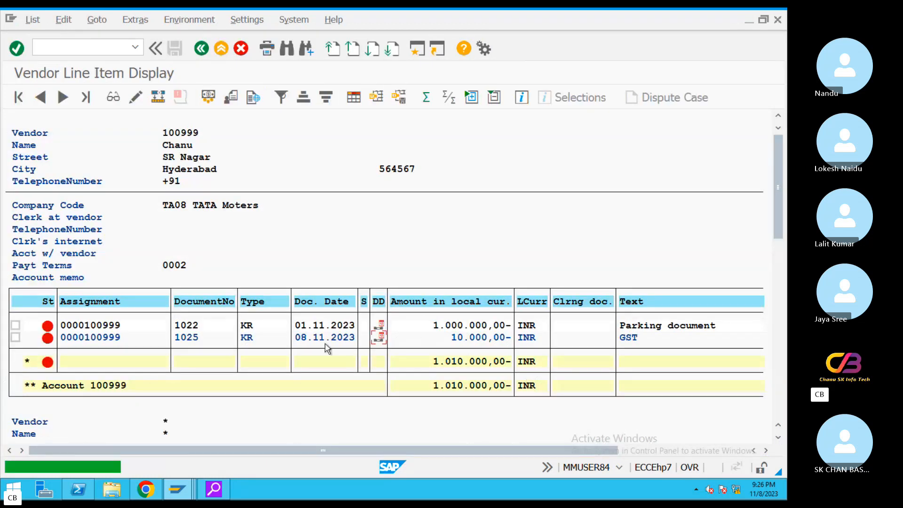
# Set the payment terms of the vendor's "Parking document" invoice dated 01.11.2023 to 0001 and save it.
pyautogui.doubleClick(319, 327)
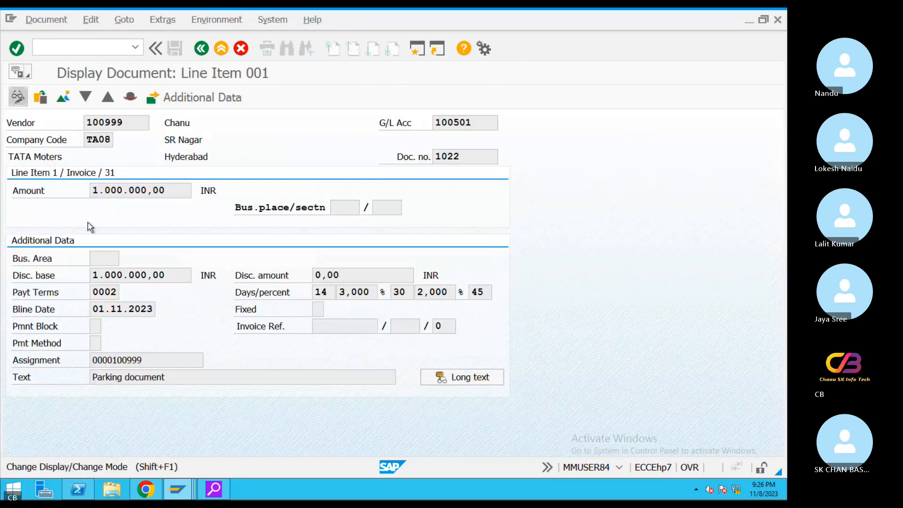
pyautogui.click(18, 97)
pyautogui.press('F4')
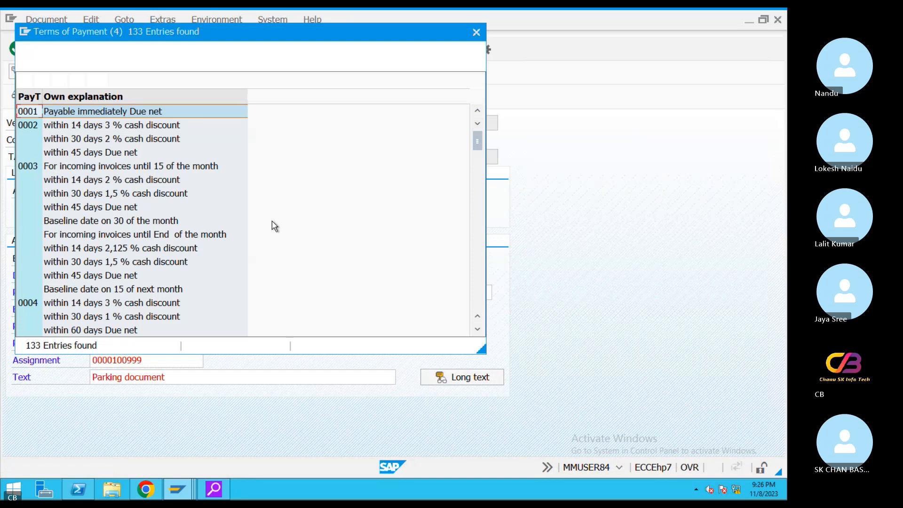
pyautogui.press('Return')
pyautogui.click(179, 54)
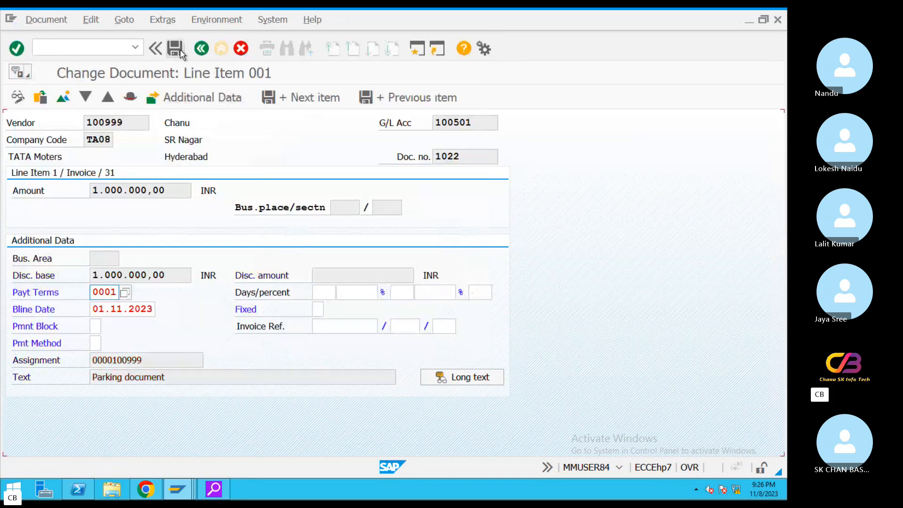
pyautogui.press('Return')
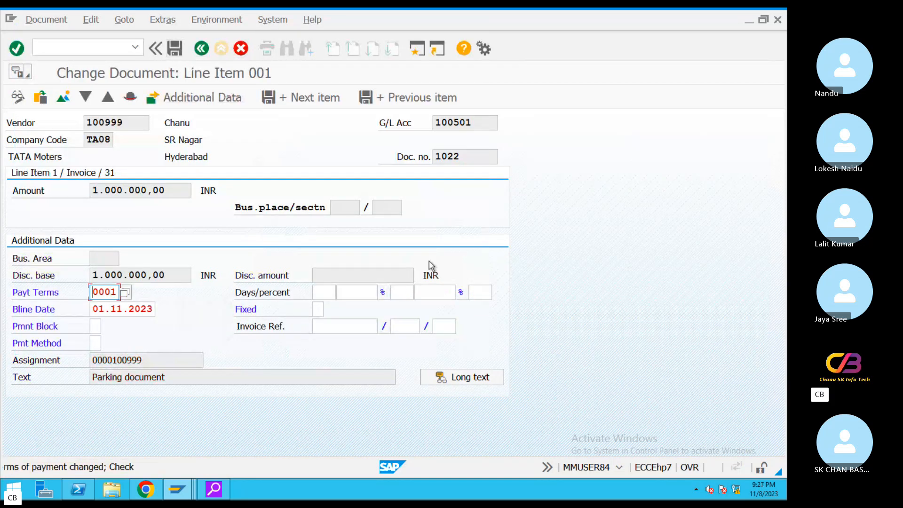
pyautogui.hotkey('ctrl', 's')
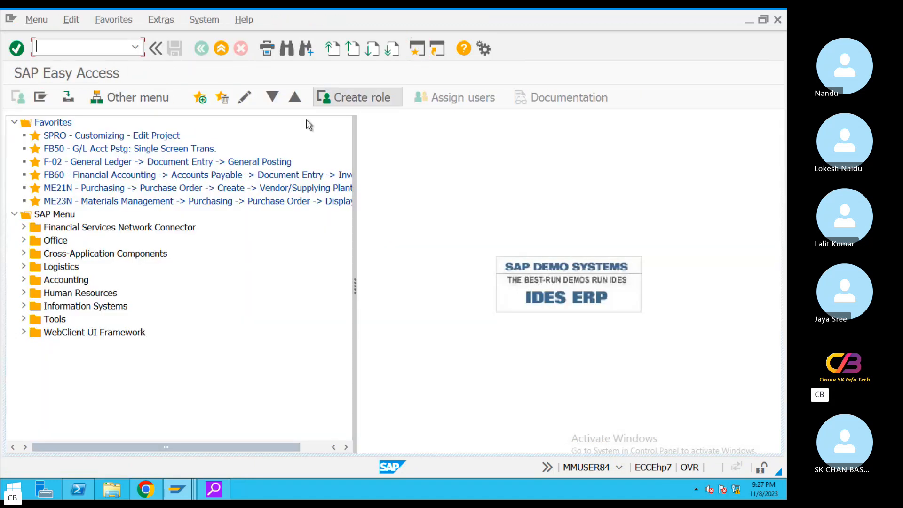
# In a new session, run transaction FBL5N and display the open items of the TA08 customer located in Bangalore.
pyautogui.write('FB')
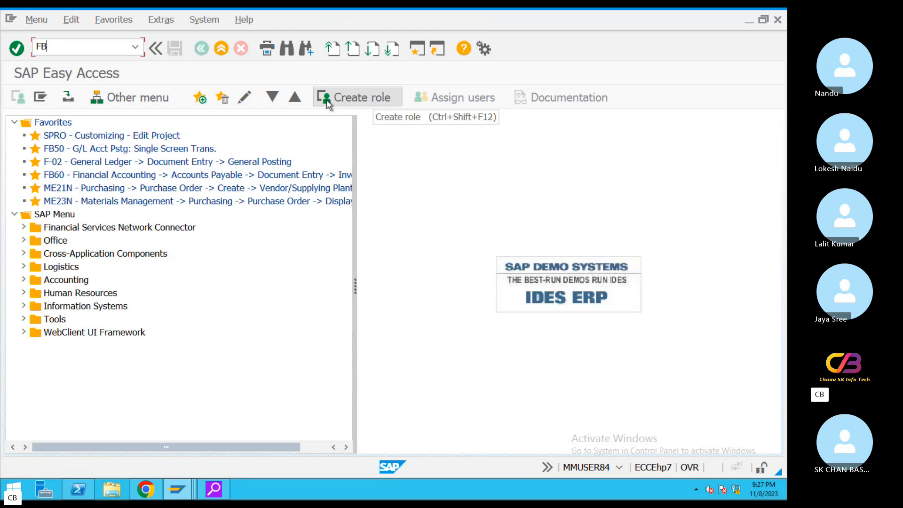
pyautogui.write('L5N')
pyautogui.press('Return')
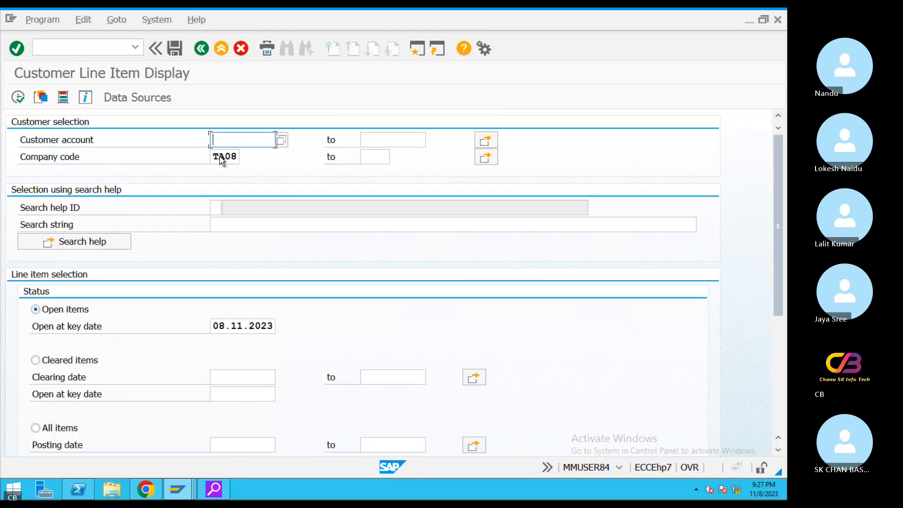
pyautogui.click(282, 140)
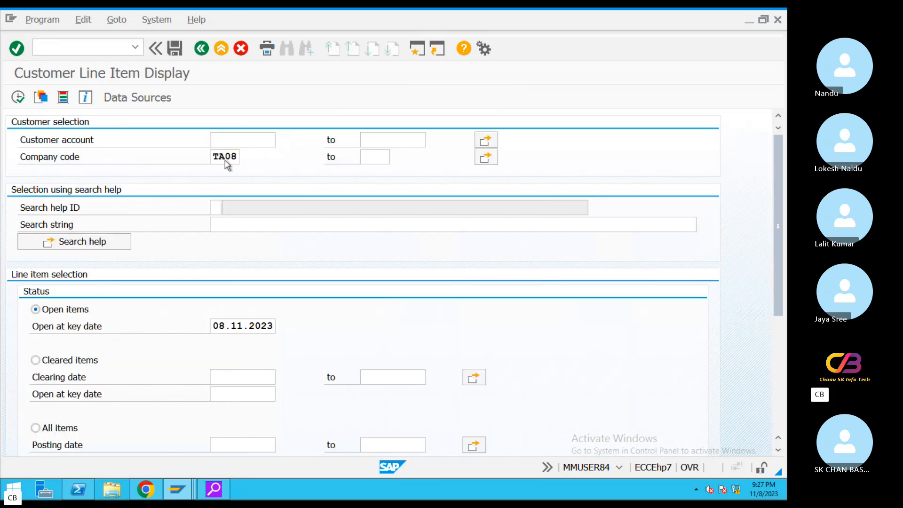
pyautogui.click(676, 471)
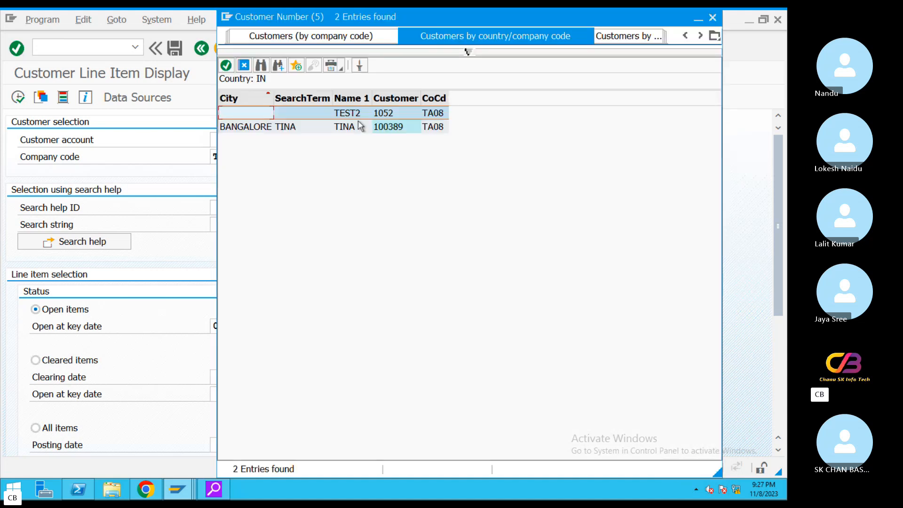
pyautogui.doubleClick(327, 127)
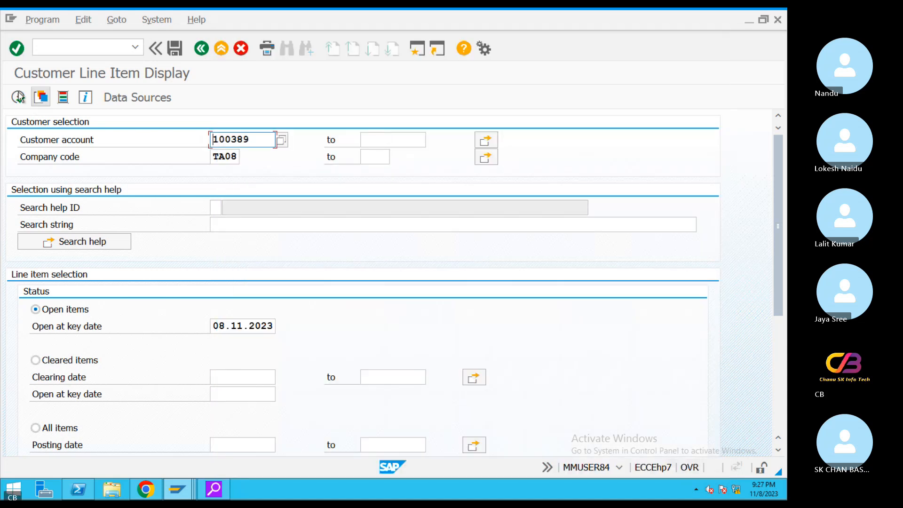
pyautogui.click(18, 97)
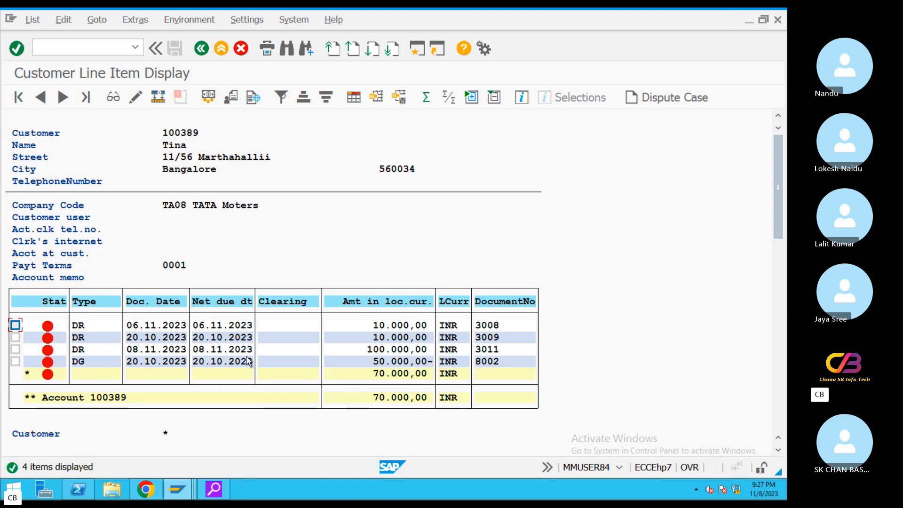
# Examine the line item details of the customer's 100.000,00 INR invoice dated 08.11.2023, and return to the list.
pyautogui.click(219, 350)
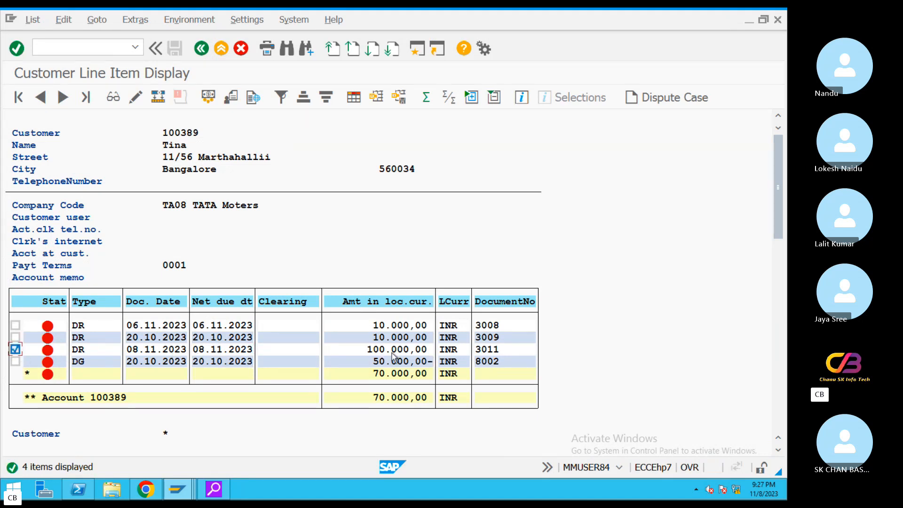
pyautogui.doubleClick(393, 354)
pyautogui.click(63, 97)
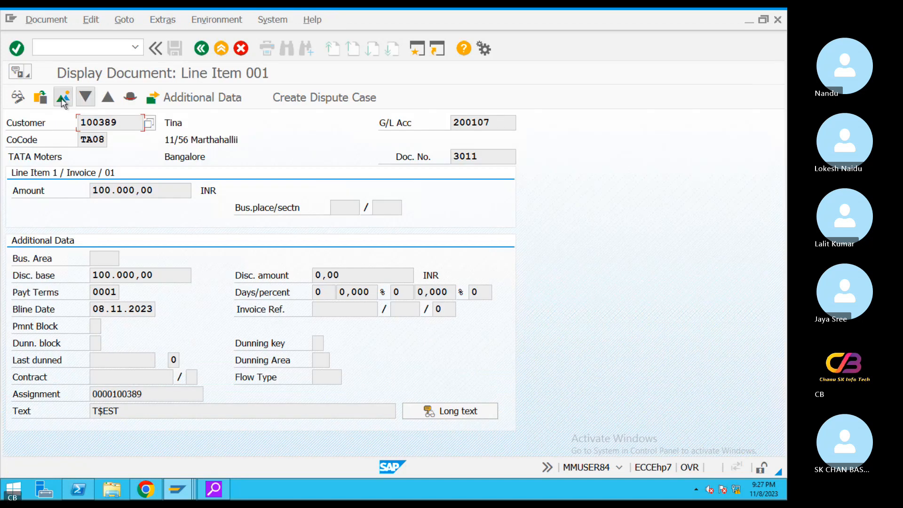
pyautogui.click(201, 48)
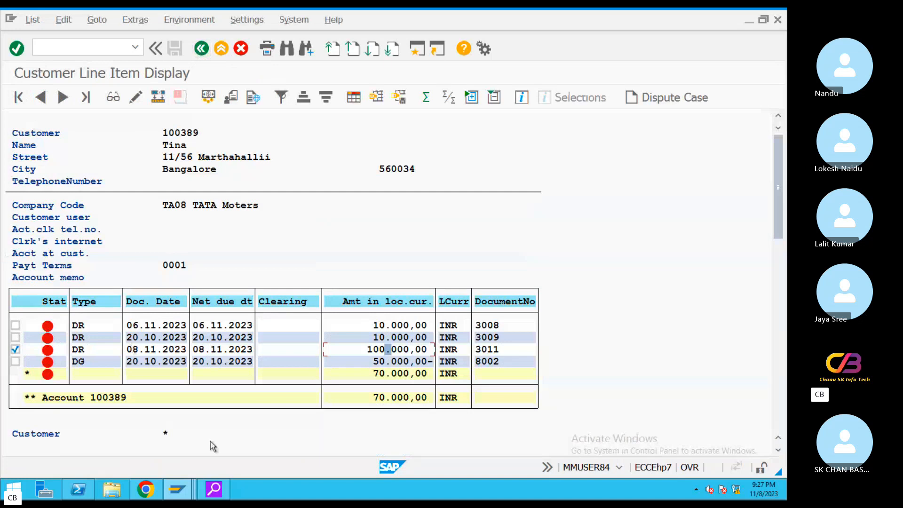
pyautogui.click(81, 364)
# Return to the Edit Payment Proposal session and exit to the status overview of run TEST3.
pyautogui.moveTo(185, 484)
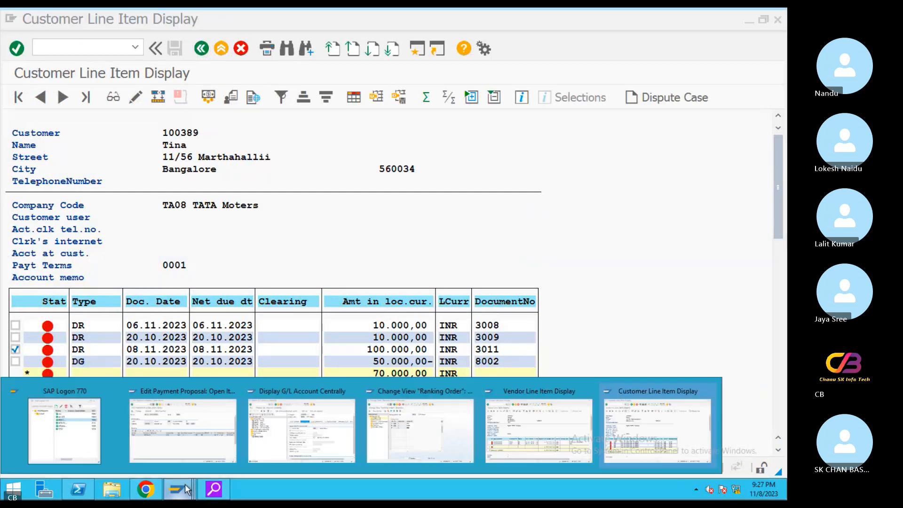
pyautogui.click(193, 430)
pyautogui.click(201, 48)
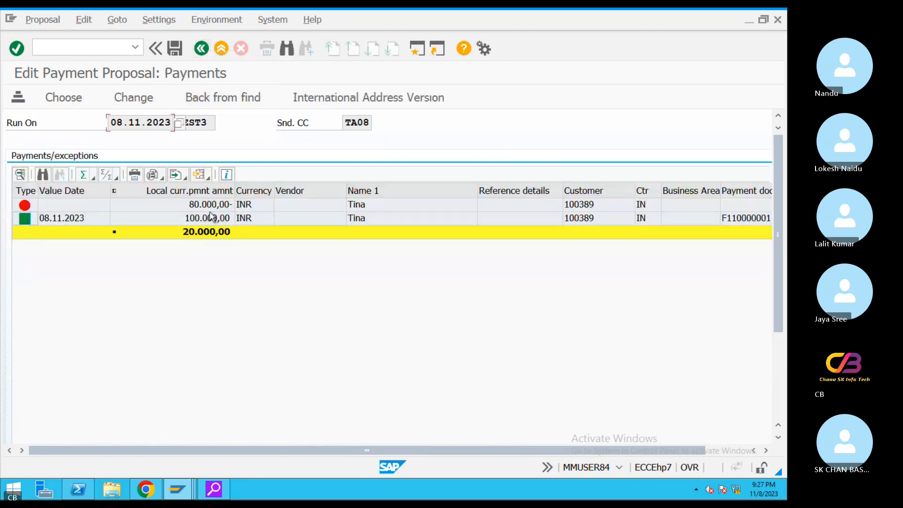
pyautogui.click(202, 48)
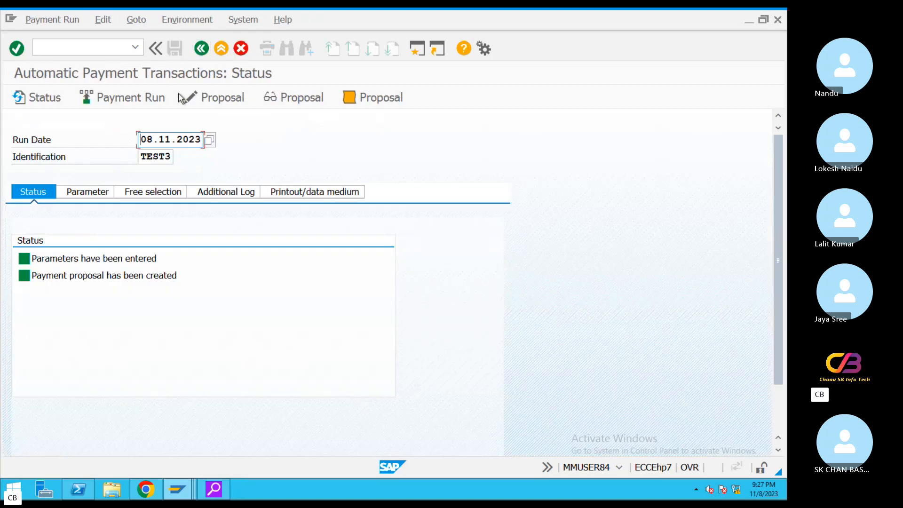
# Delete the payment proposal of run TEST3 and schedule a new proposal to start immediately.
pyautogui.click(107, 20)
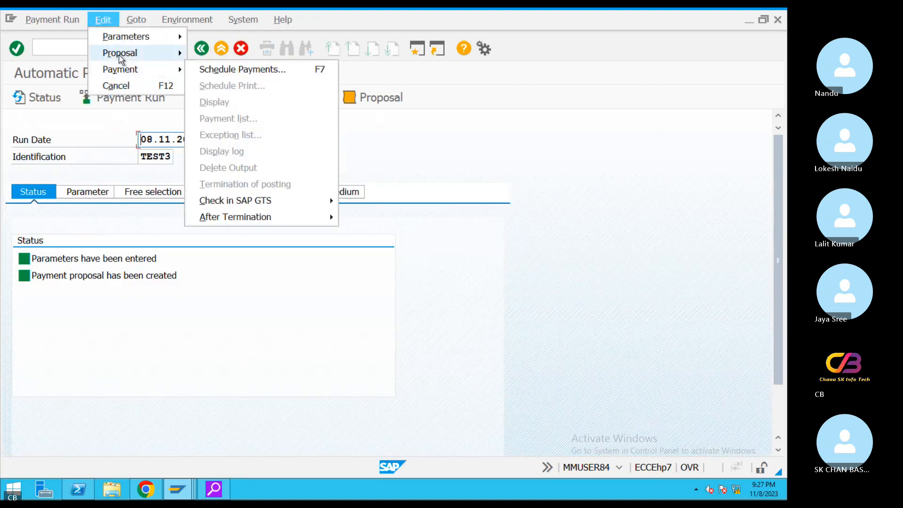
pyautogui.moveTo(121, 60)
pyautogui.click(271, 102)
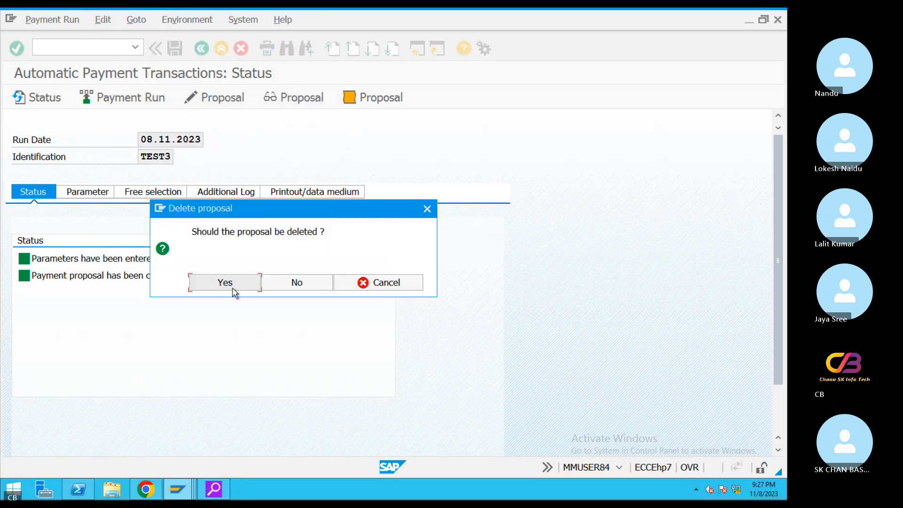
pyautogui.press('Return')
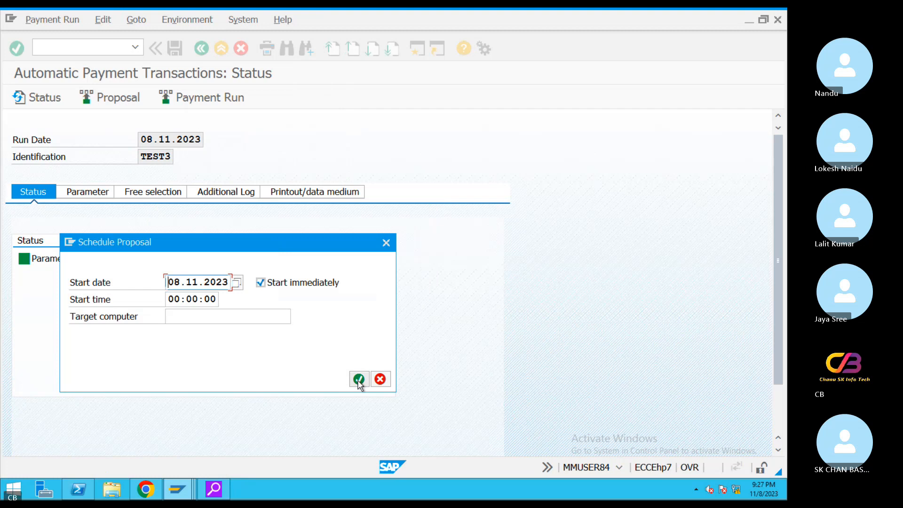
pyautogui.click(359, 379)
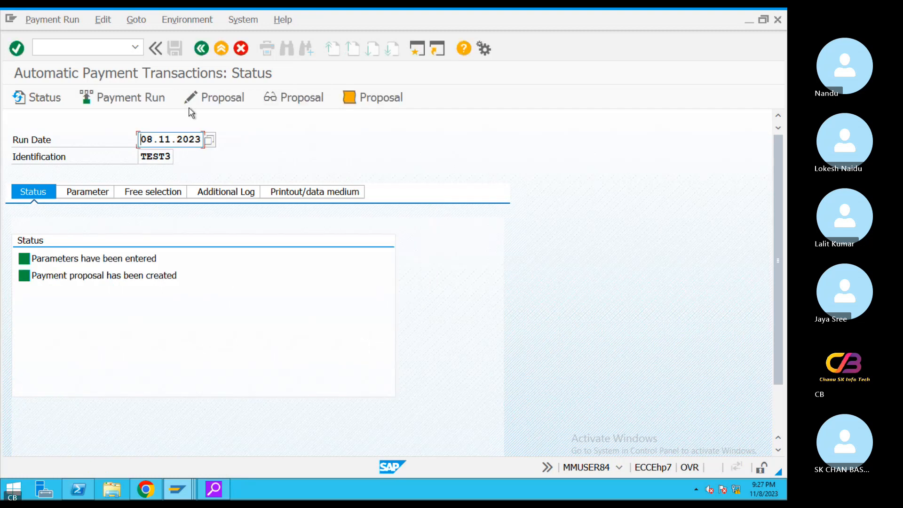
# Open the recreated TEST3 proposal in edit mode and display the open items behind the customer's exception line.
pyautogui.click(215, 99)
pyautogui.click(314, 331)
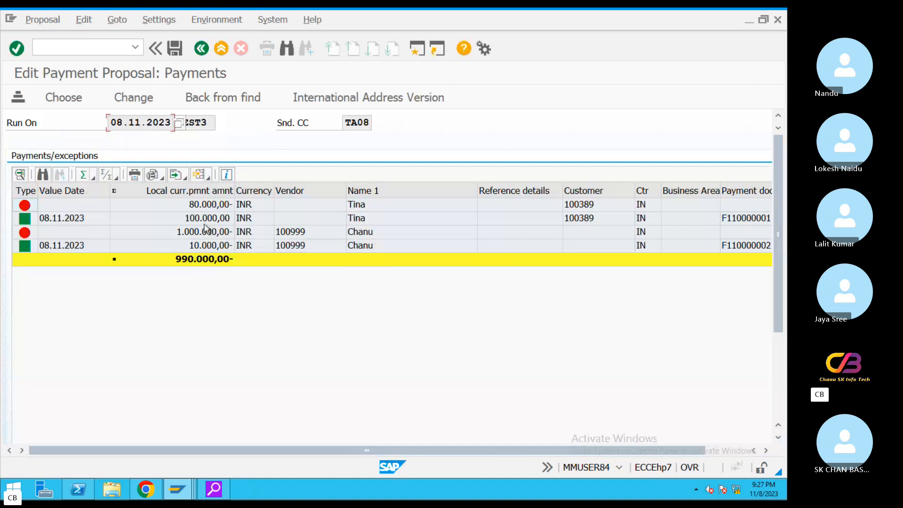
pyautogui.click(199, 249)
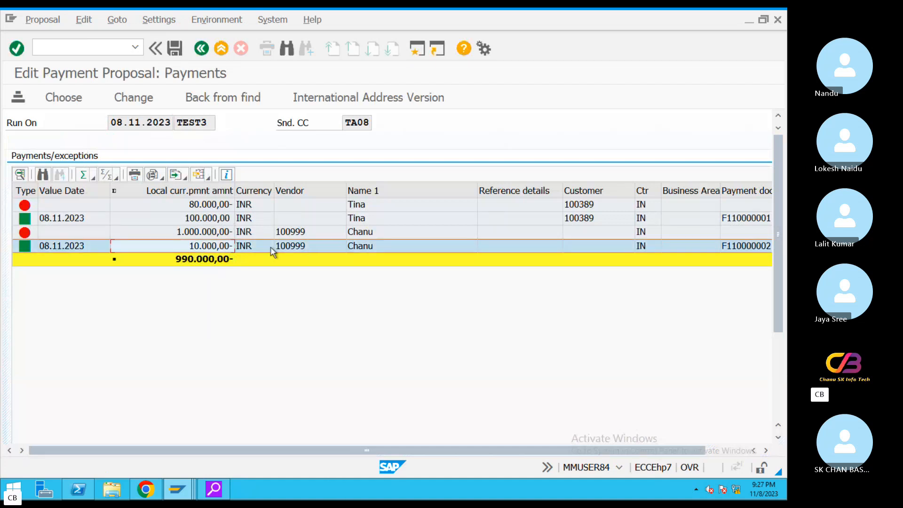
pyautogui.doubleClick(214, 205)
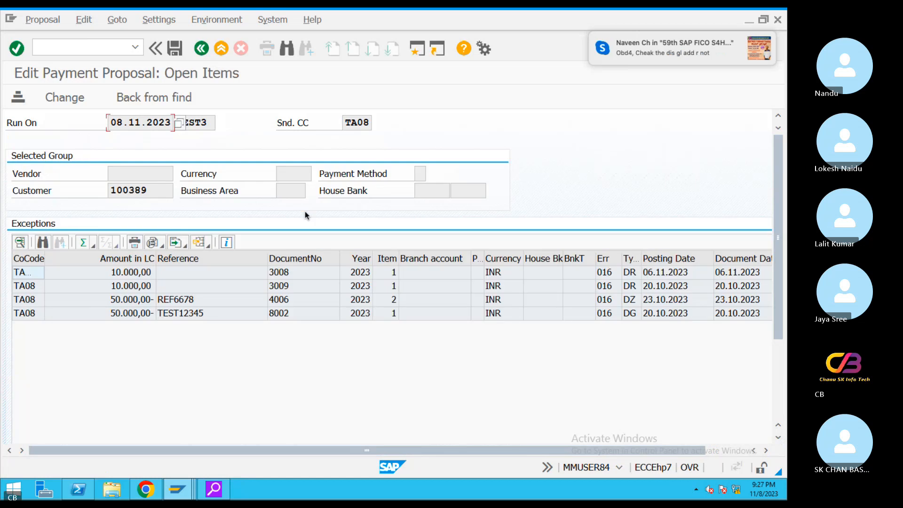
# Reallocate the customer's excepted invoices 3008 and 3009 to the proposed payment with method 7 and house bank SBI, SBID.
pyautogui.doubleClick(286, 277)
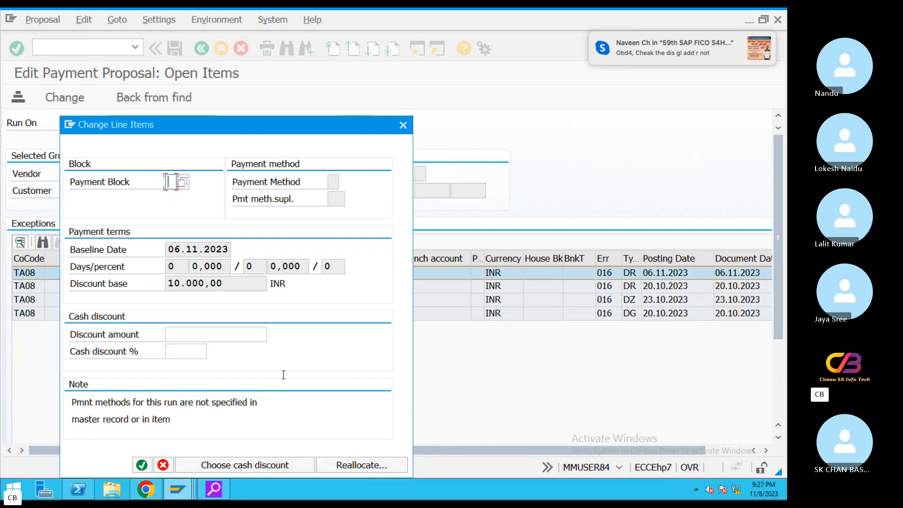
pyautogui.click(363, 465)
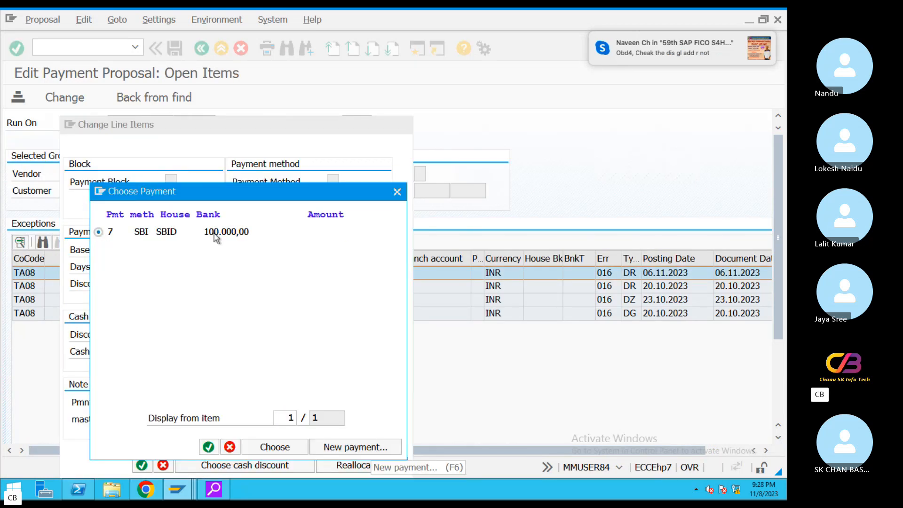
pyautogui.doubleClick(232, 232)
pyautogui.doubleClick(171, 286)
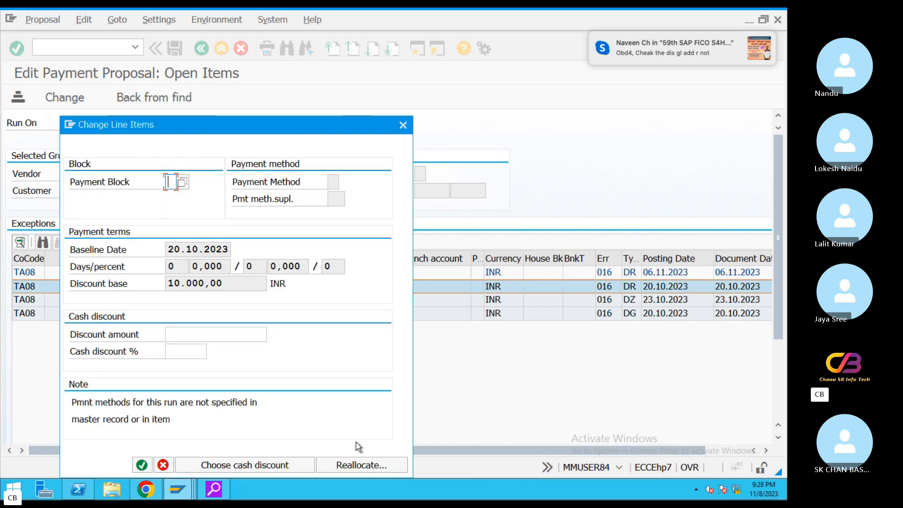
pyautogui.click(361, 466)
pyautogui.doubleClick(271, 251)
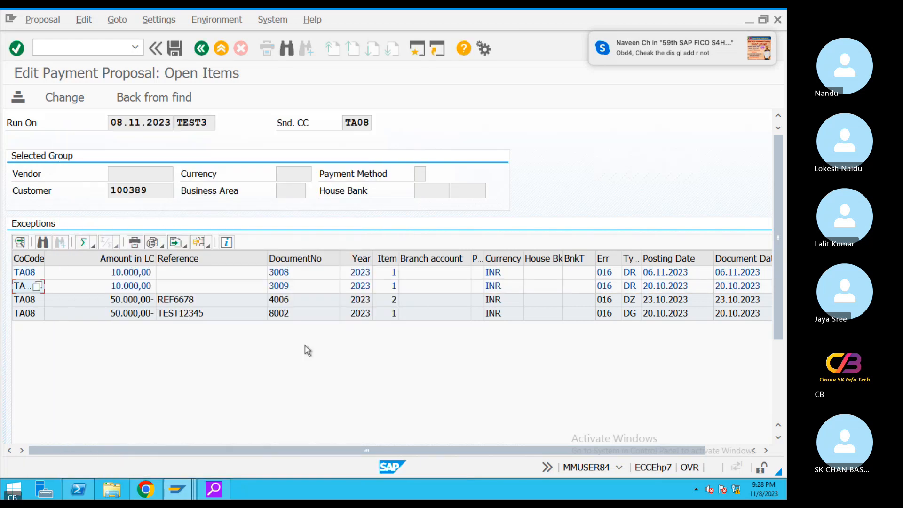
# Reallocate the customer's excepted items 4006 and 8002 to the same proposed payment and return to the payments list.
pyautogui.doubleClick(193, 301)
pyautogui.click(348, 464)
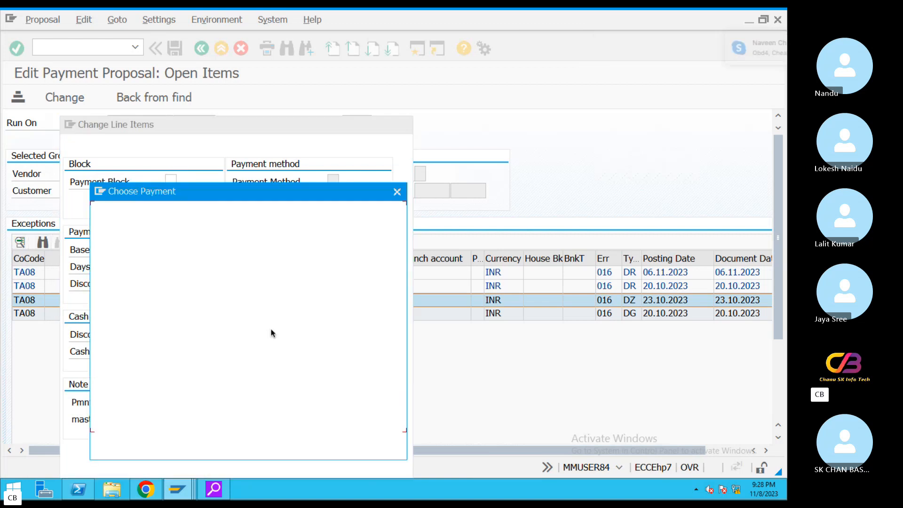
pyautogui.doubleClick(201, 233)
pyautogui.doubleClick(181, 315)
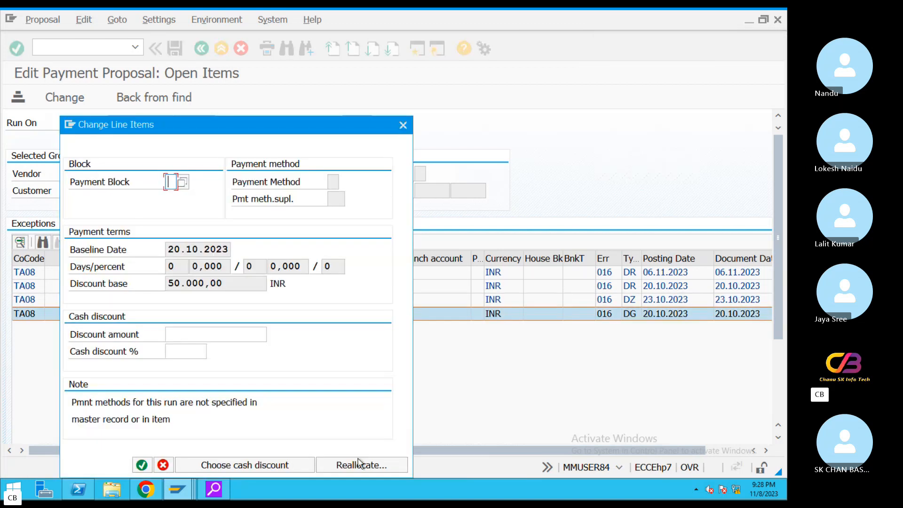
pyautogui.click(359, 465)
pyautogui.doubleClick(229, 236)
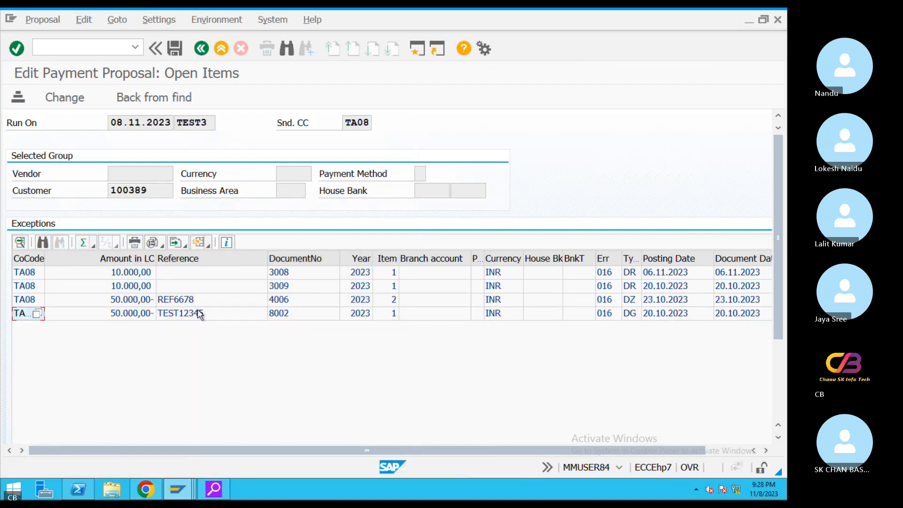
pyautogui.click(208, 49)
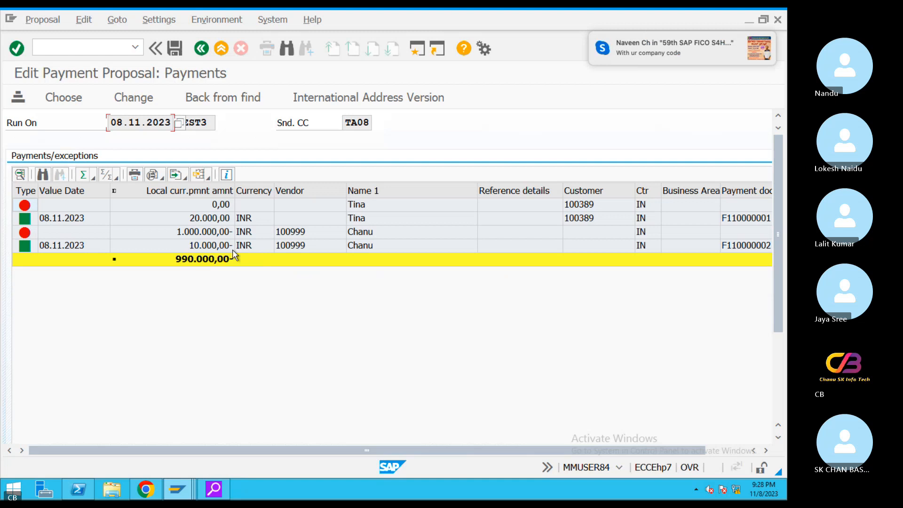
# Review the paid items in the customer's proposed payment, cancel the payment change, and return to the payments list.
pyautogui.doubleClick(210, 218)
pyautogui.doubleClick(260, 279)
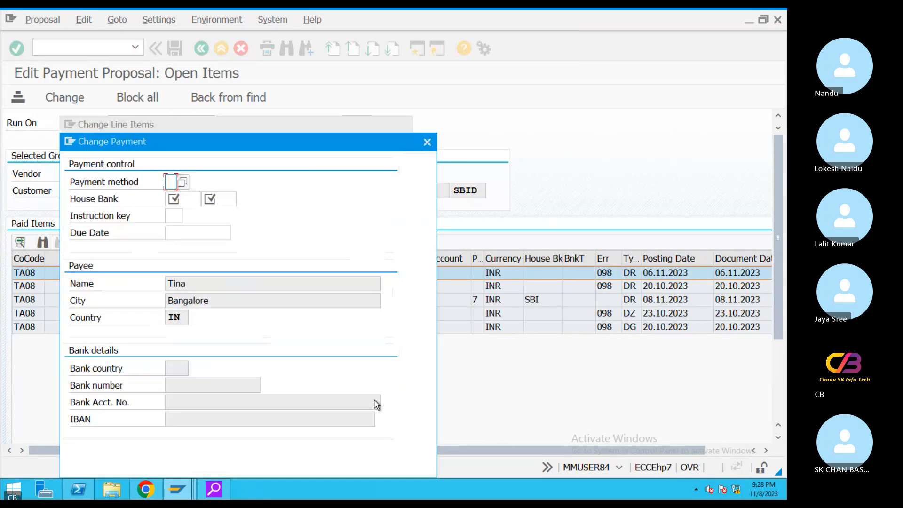
pyautogui.click(427, 142)
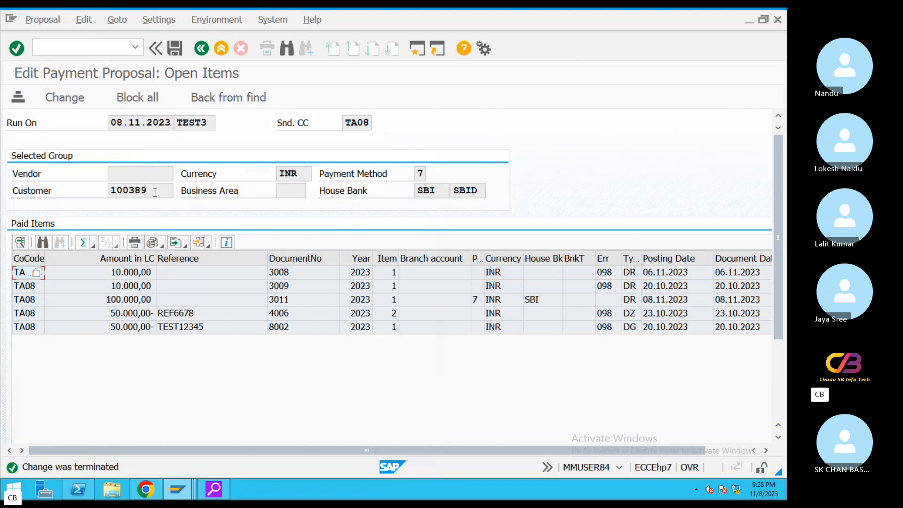
pyautogui.moveTo(155, 192); pyautogui.dragTo(109, 190)
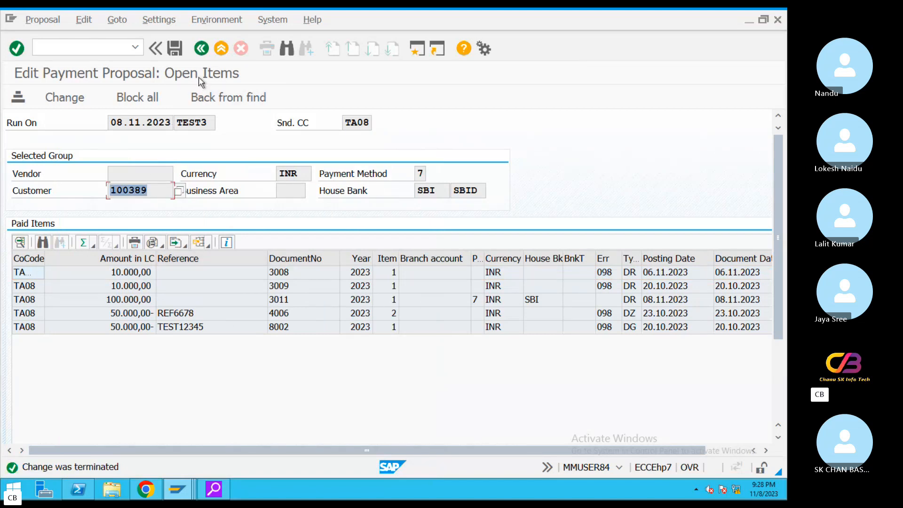
pyautogui.click(201, 48)
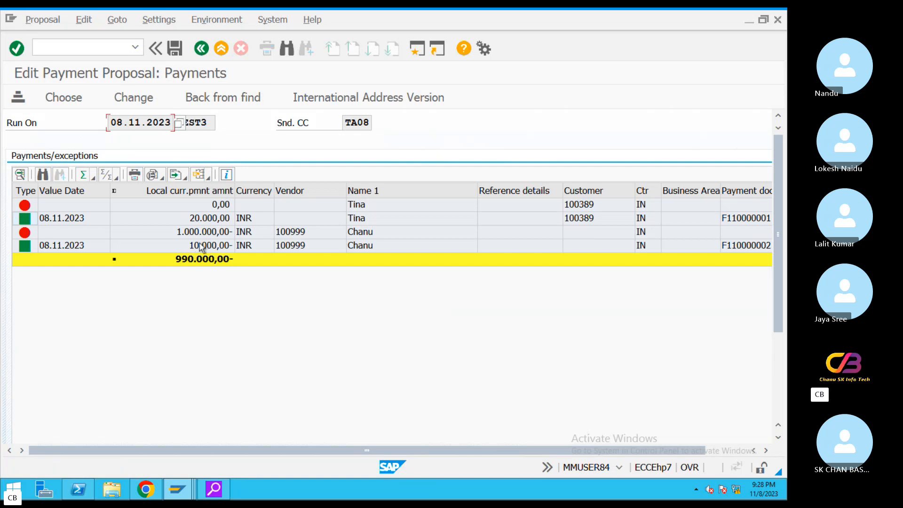
# Reallocate the vendor's excepted invoice 1022 to the proposed payment, save the proposal, and return to the status overview of run TEST3.
pyautogui.doubleClick(204, 231)
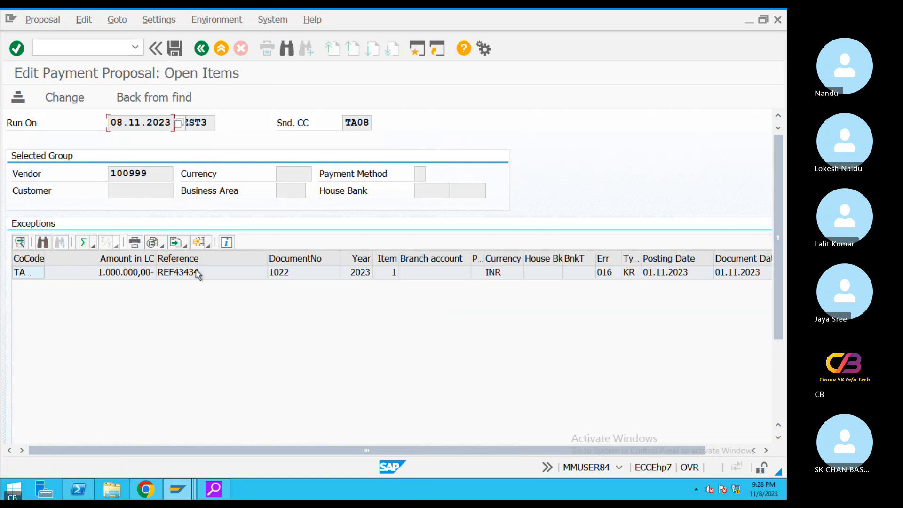
pyautogui.doubleClick(197, 276)
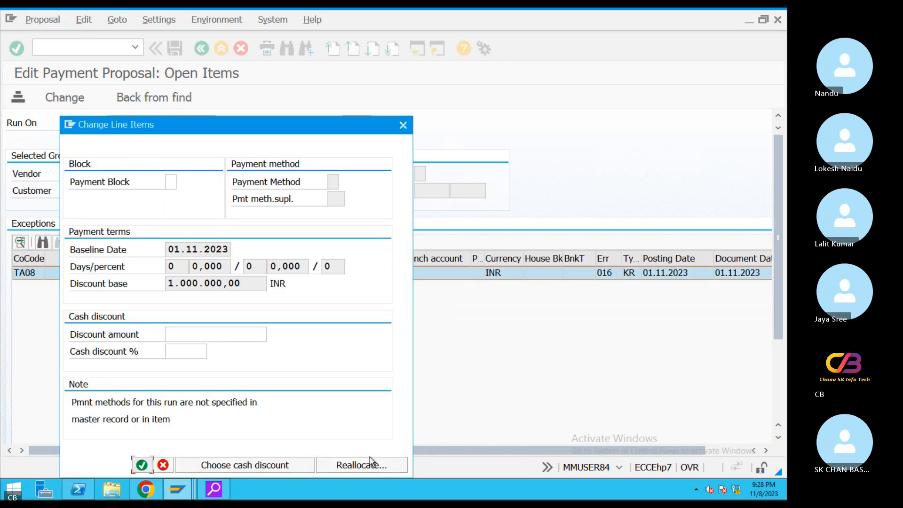
pyautogui.doubleClick(220, 235)
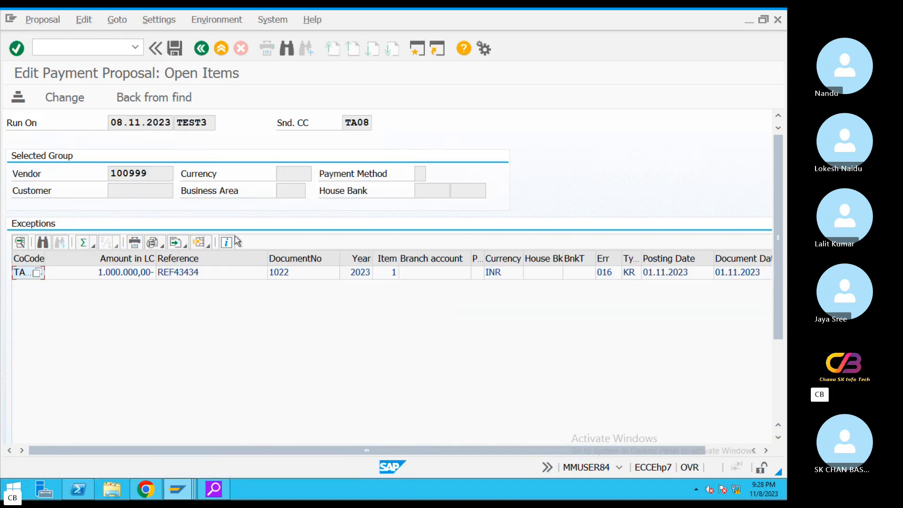
pyautogui.click(175, 48)
pyautogui.click(202, 48)
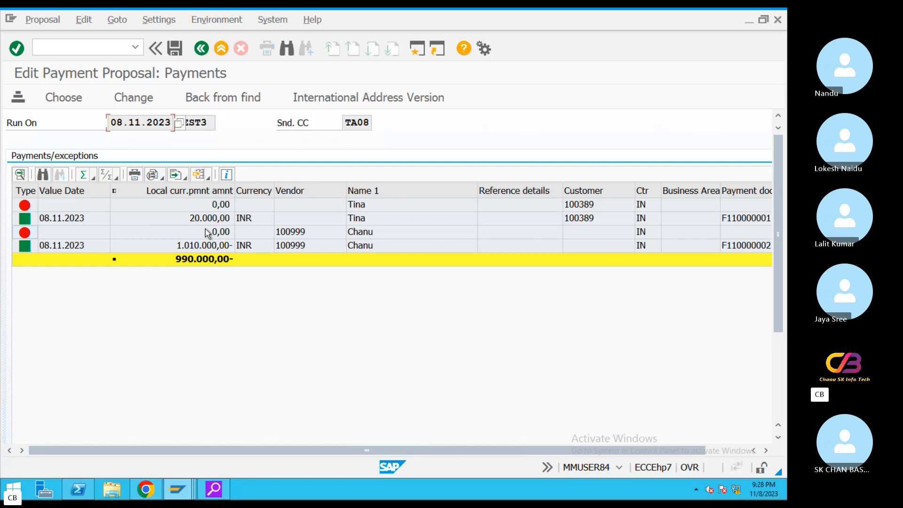
pyautogui.click(207, 233)
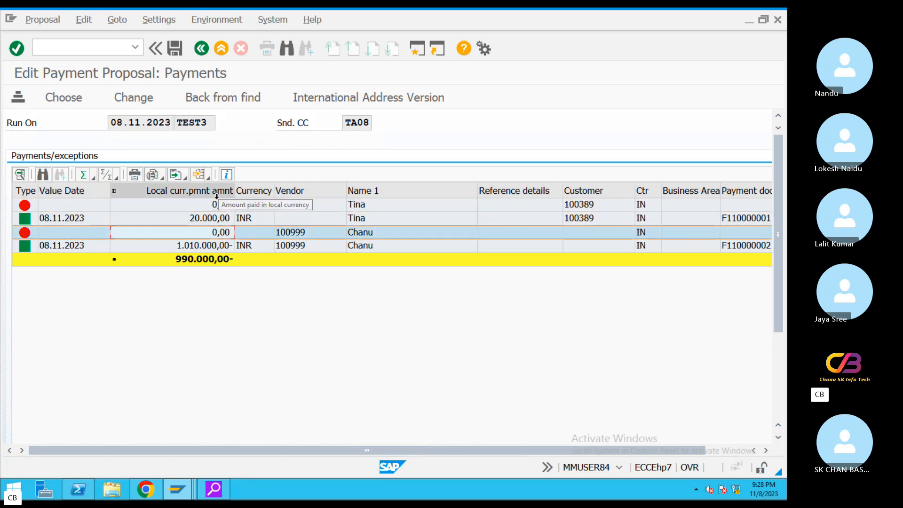
pyautogui.click(201, 48)
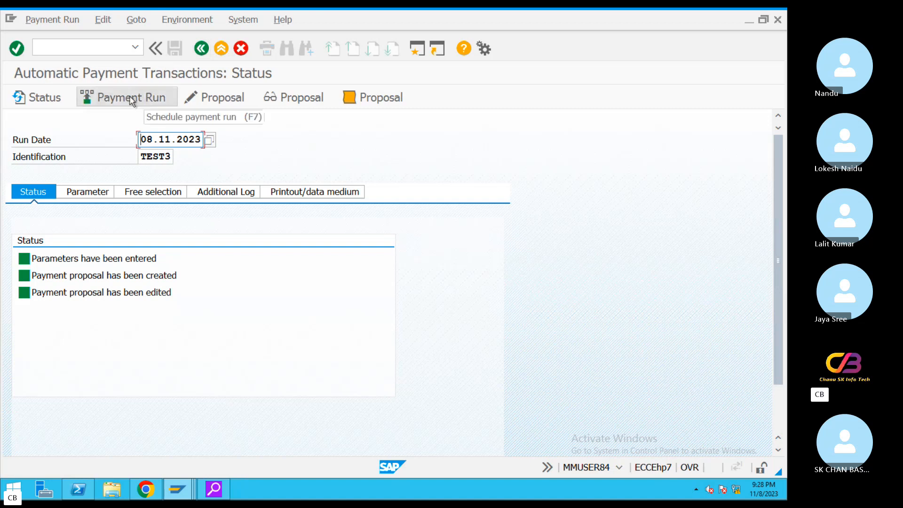
# Switch to the customer line item list and mark the DG document 8002 to check it.
pyautogui.click(189, 495)
pyautogui.click(655, 427)
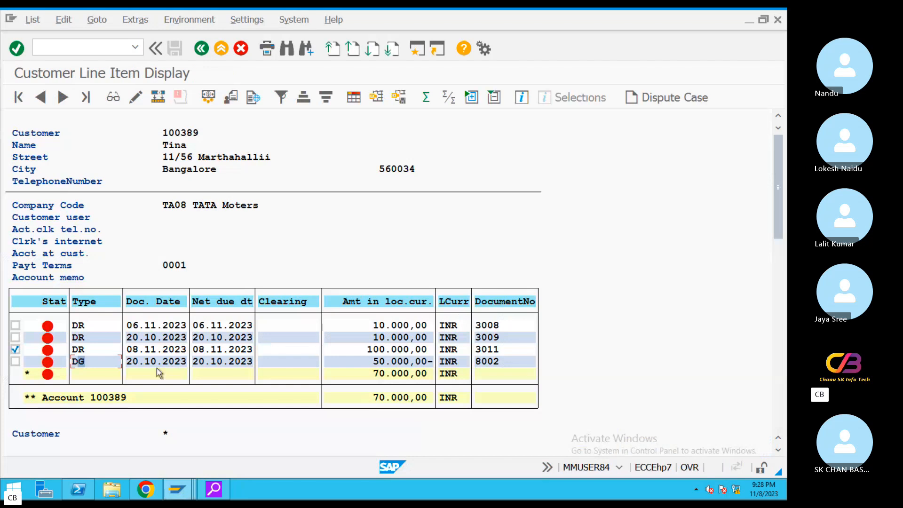
pyautogui.click(17, 361)
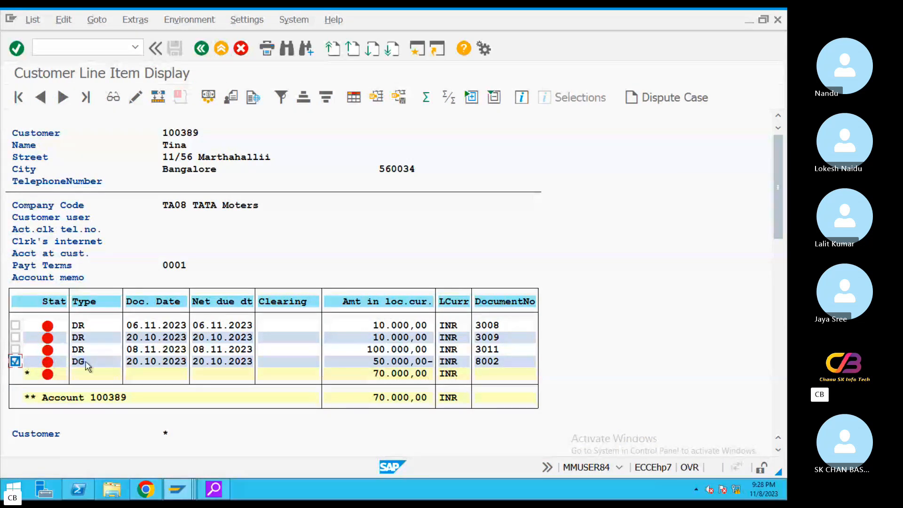
pyautogui.click(180, 361)
# Return to payment run TEST3 and check its payment methods and additional log settings.
pyautogui.click(187, 493)
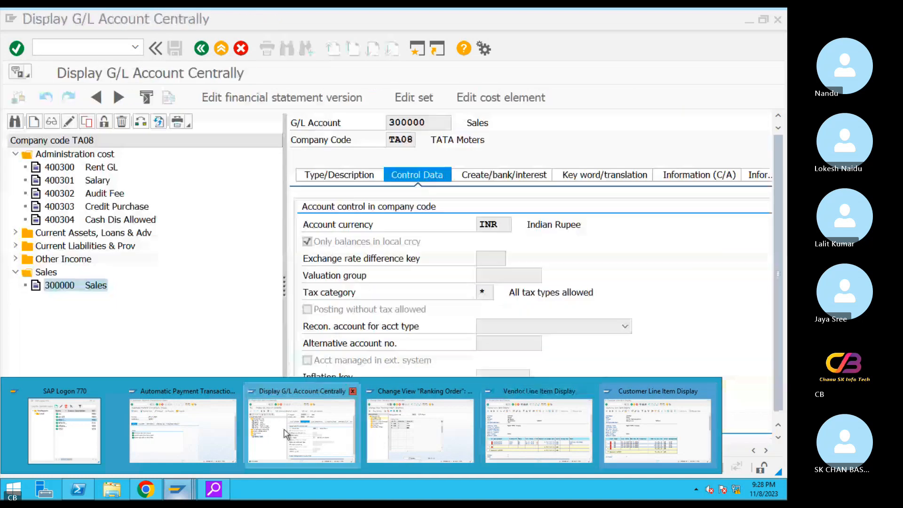
pyautogui.click(196, 428)
pyautogui.click(70, 192)
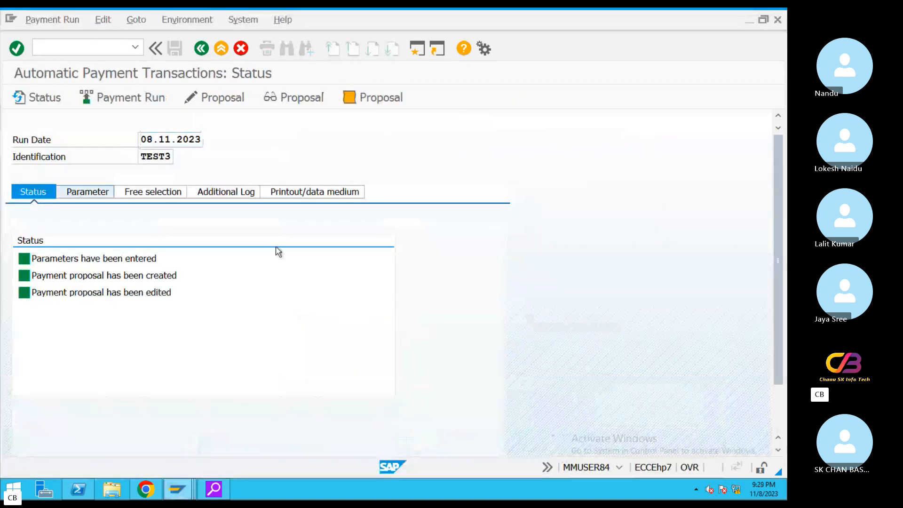
pyautogui.moveTo(343, 295); pyautogui.dragTo(304, 286)
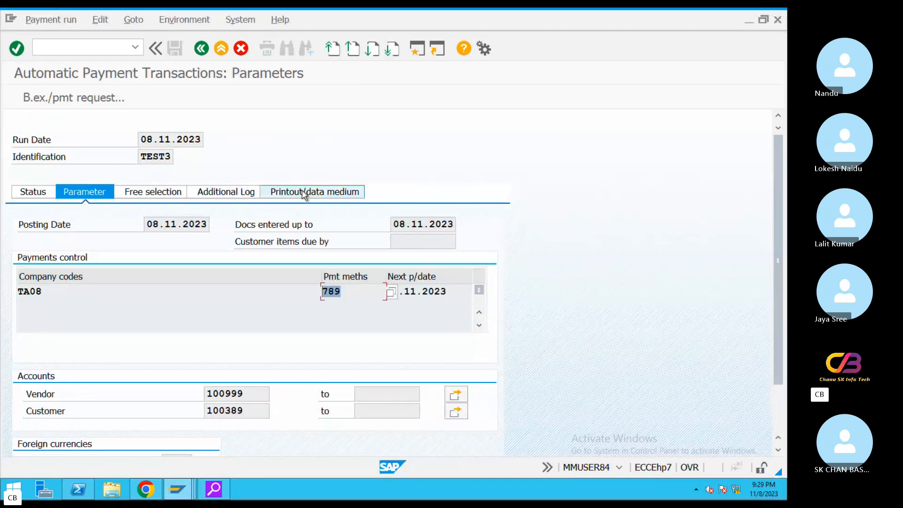
pyautogui.click(227, 194)
pyautogui.click(37, 192)
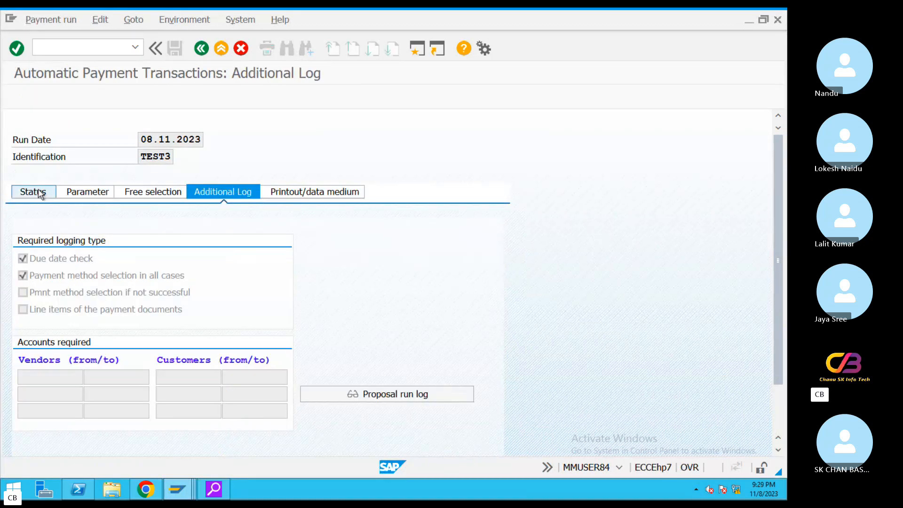
# Reopen the edited TEST3 proposal to check the exception lines, and return to the status overview.
pyautogui.click(224, 100)
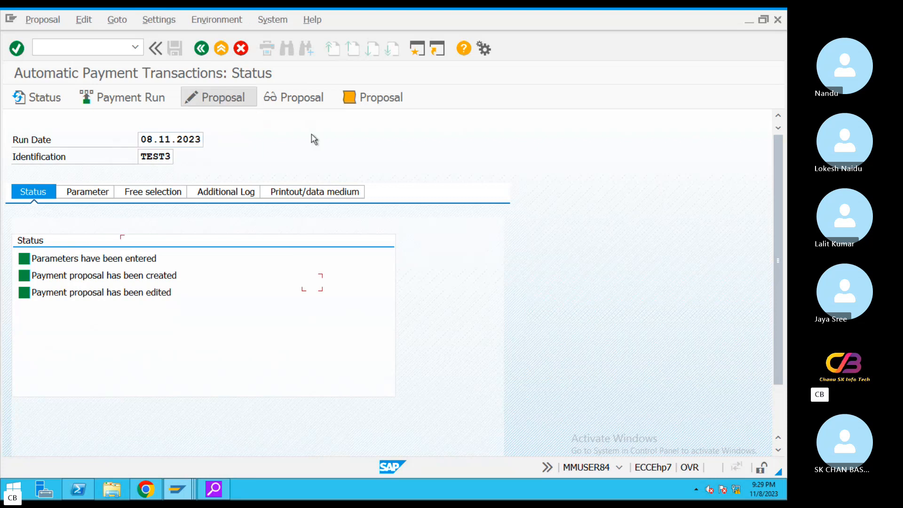
pyautogui.press('Return')
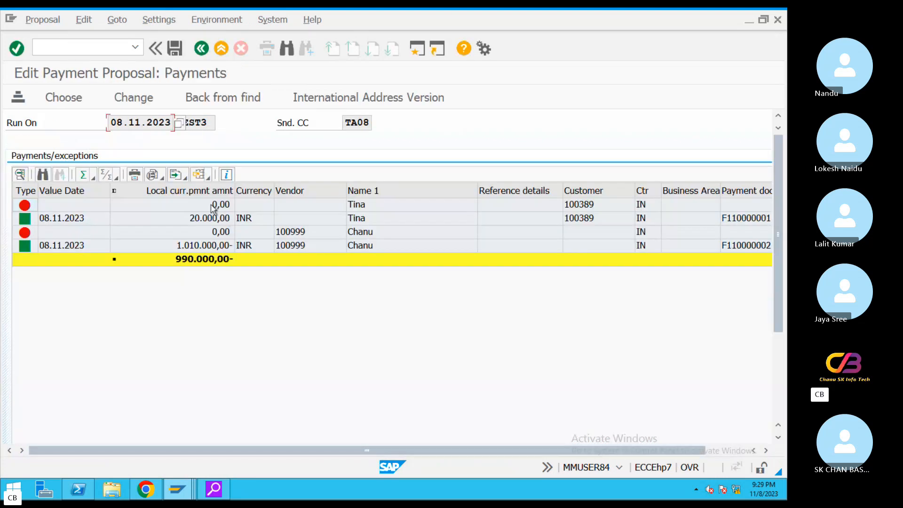
pyautogui.click(219, 232)
pyautogui.click(206, 50)
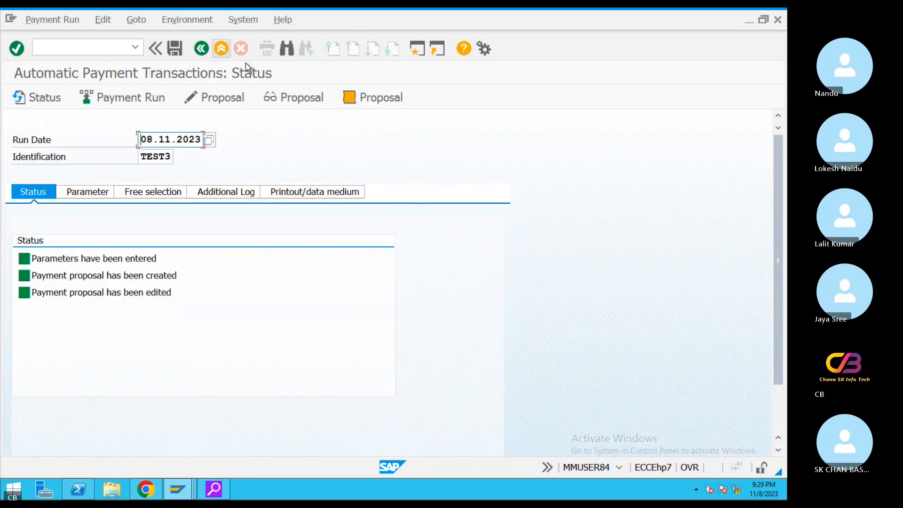
# Schedule the payment run for TEST3 to start immediately and update its status.
pyautogui.click(108, 100)
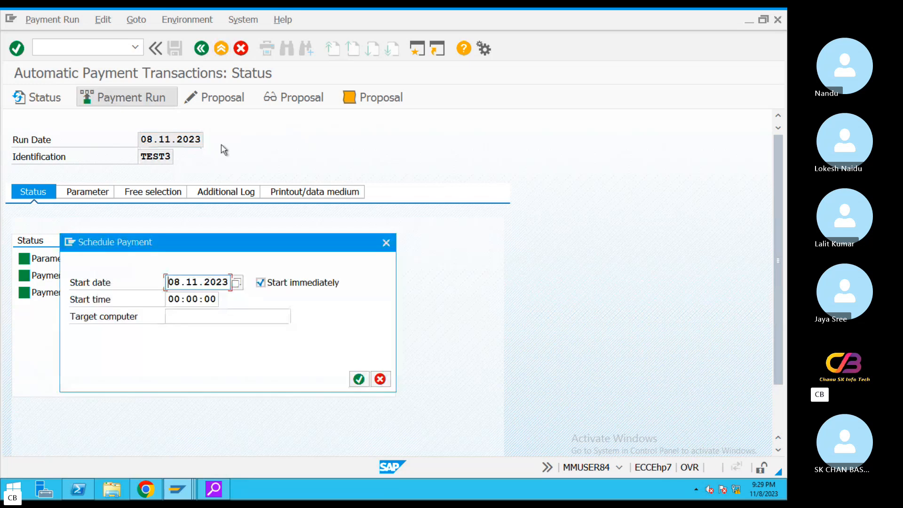
pyautogui.click(359, 379)
pyautogui.press('Return')
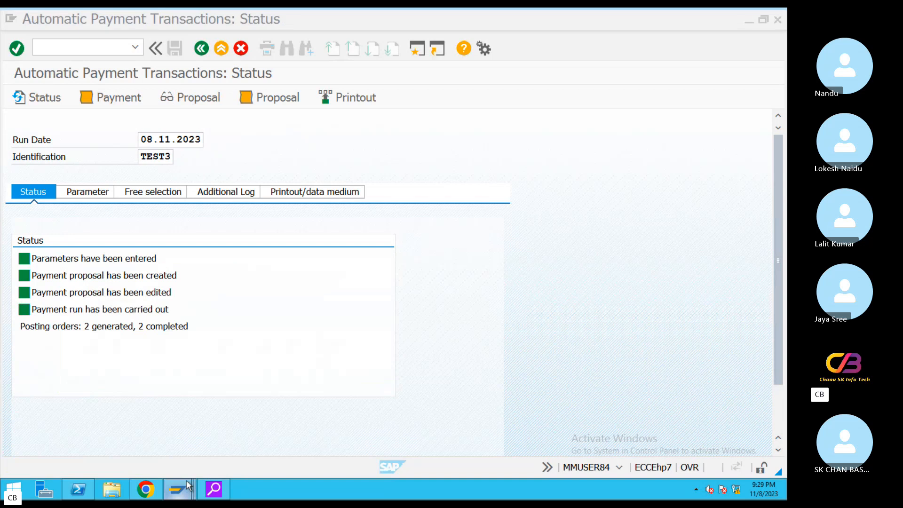
# Refresh the vendor's open line items in the Vendor Line Item Display session to check their clearing.
pyautogui.moveTo(186, 487)
pyautogui.click(536, 431)
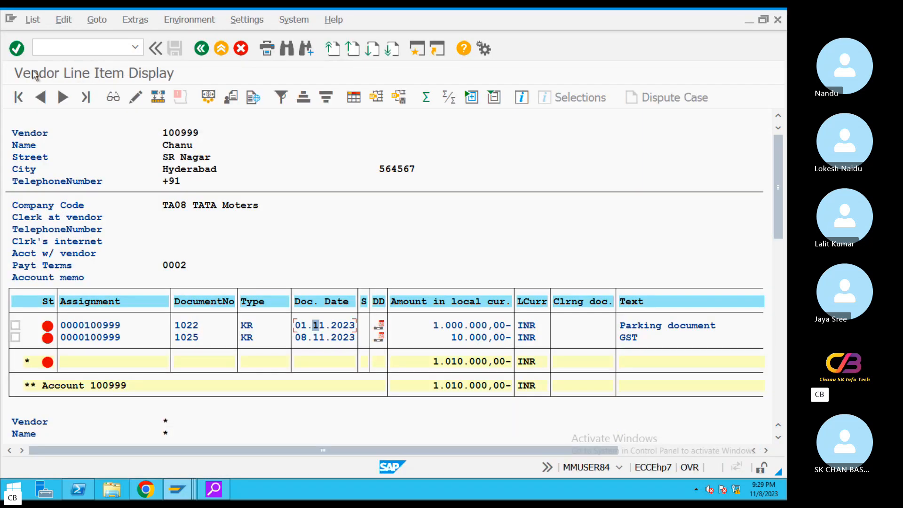
pyautogui.click(32, 20)
pyautogui.click(47, 53)
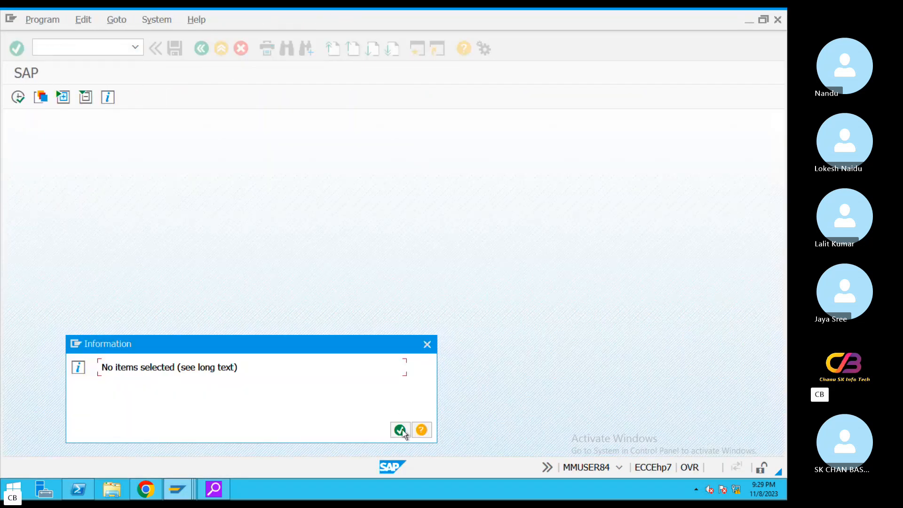
pyautogui.click(401, 430)
# Refresh the customer's open line items in the Customer Line Item Display session, and switch to the Skype call.
pyautogui.moveTo(177, 490)
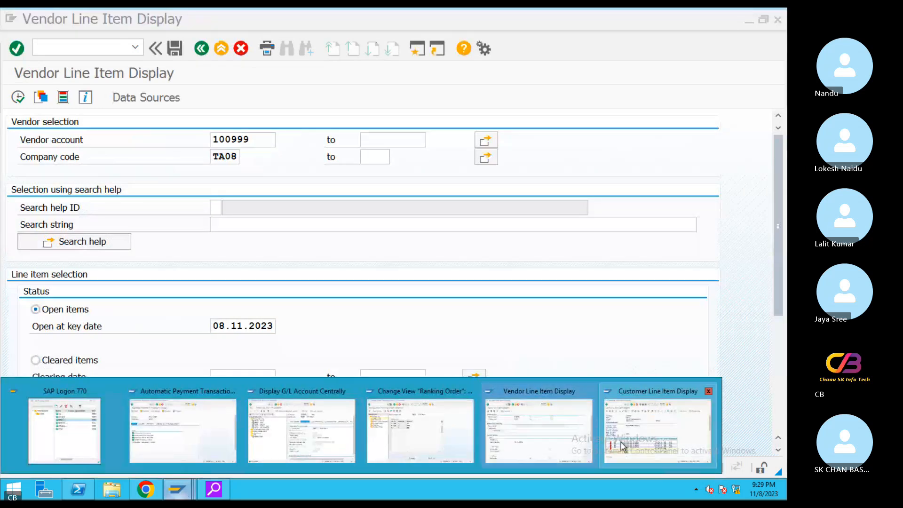
pyautogui.click(623, 447)
pyautogui.click(33, 20)
pyautogui.click(49, 52)
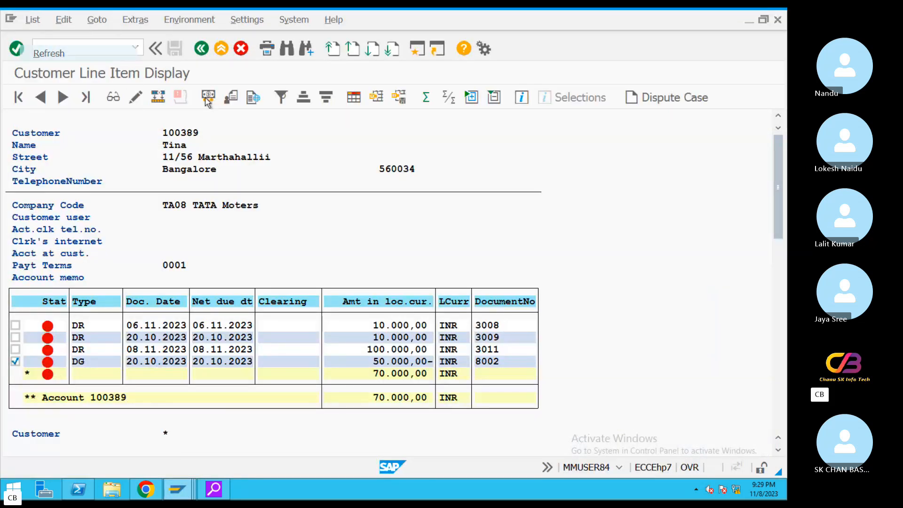
pyautogui.click(400, 429)
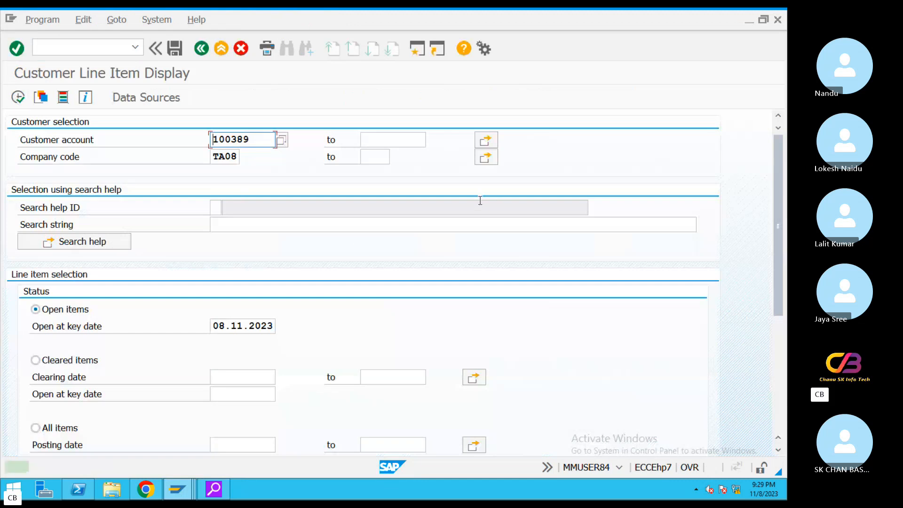
pyautogui.hotkey('ctrl', 'Left')
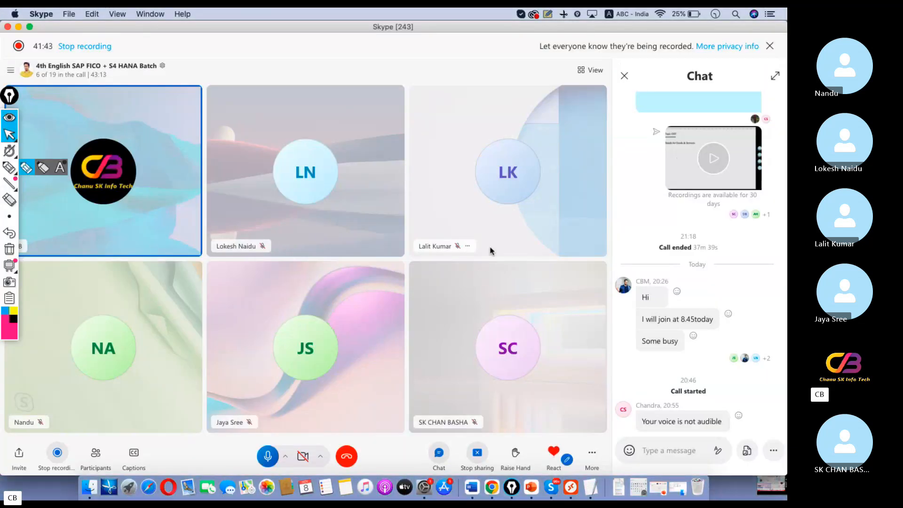
# Switch to the remote SAP session, exit the Customer Line Item Display, and return to the Skype call with its chat closed.
pyautogui.scroll(-2, 682, 360)
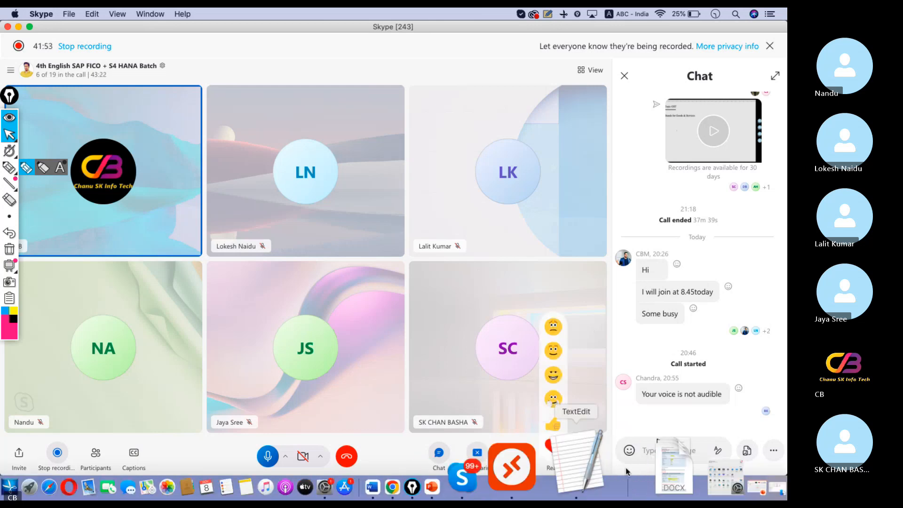
pyautogui.click(515, 467)
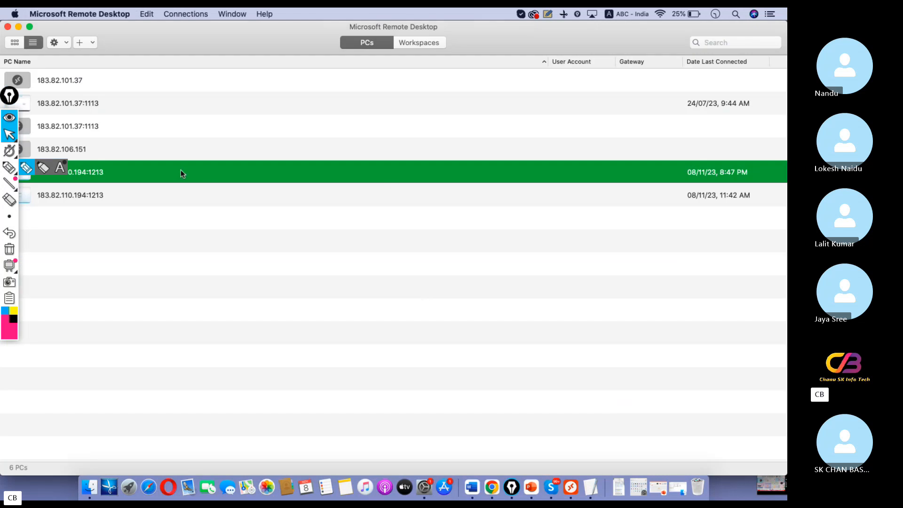
pyautogui.doubleClick(181, 172)
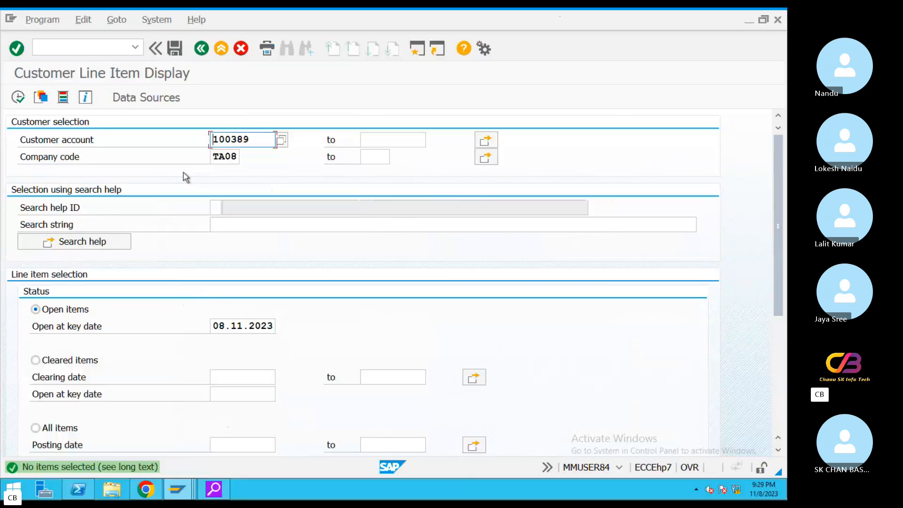
pyautogui.click(221, 49)
pyautogui.hotkey('ctrl', 'Left')
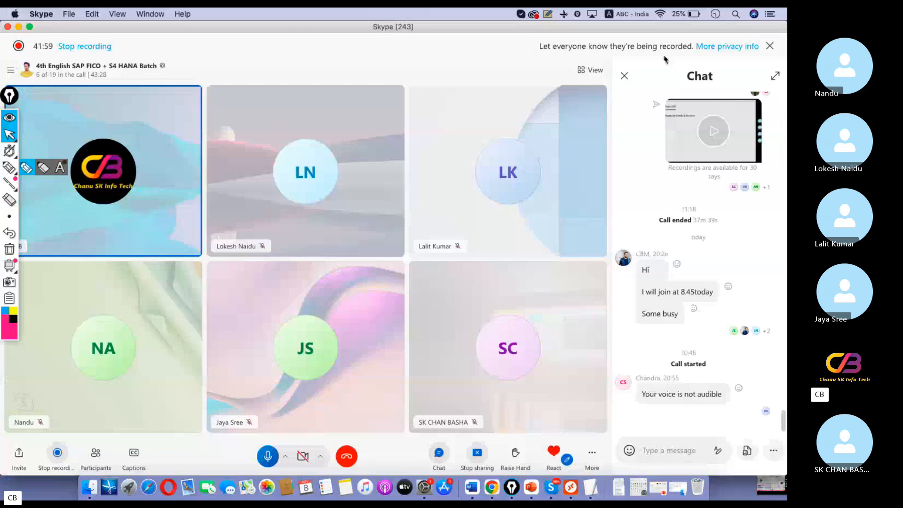
pyautogui.click(624, 75)
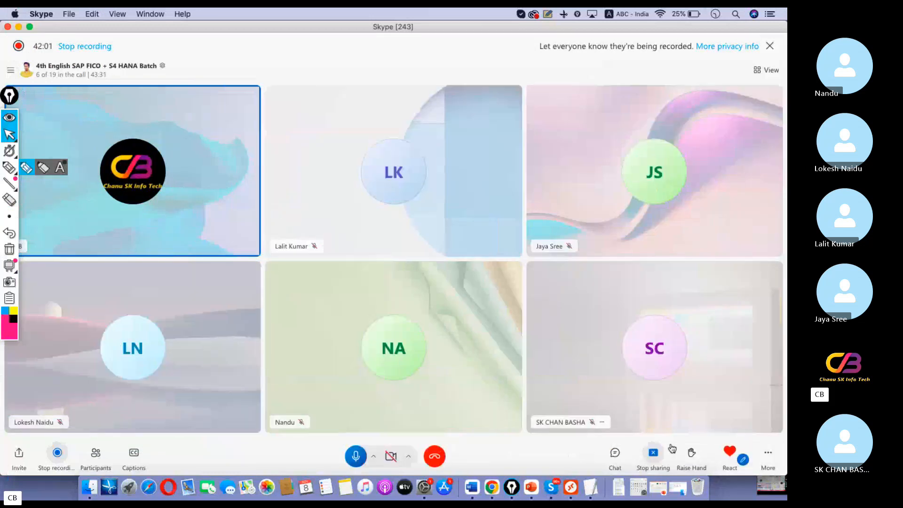
# Copy all the GST configuration notes from TextEdit and send them as a message in the Skype group chat.
pyautogui.click(589, 467)
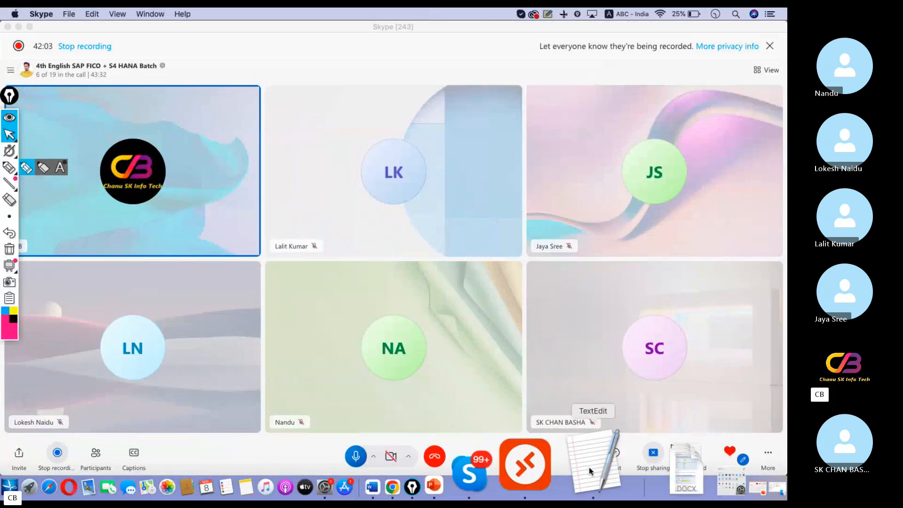
pyautogui.press('super+a')
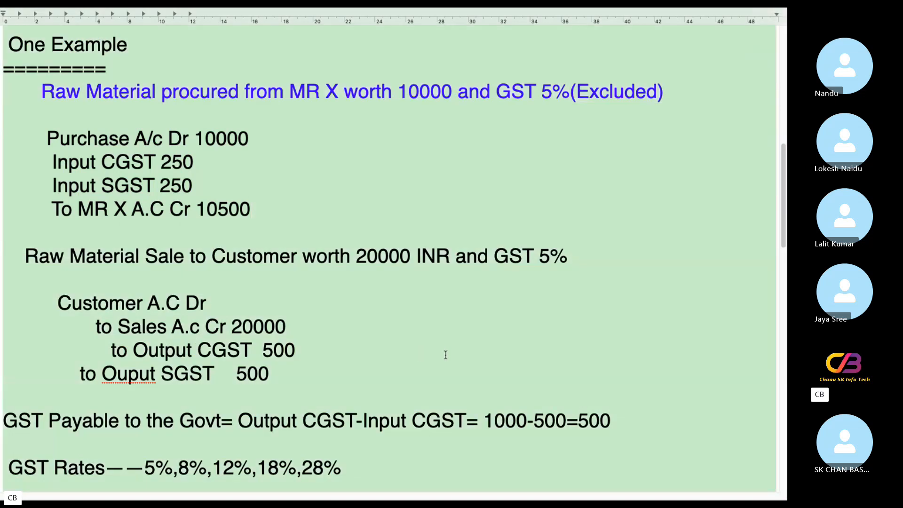
pyautogui.hotkey('ctrl', 'Left')
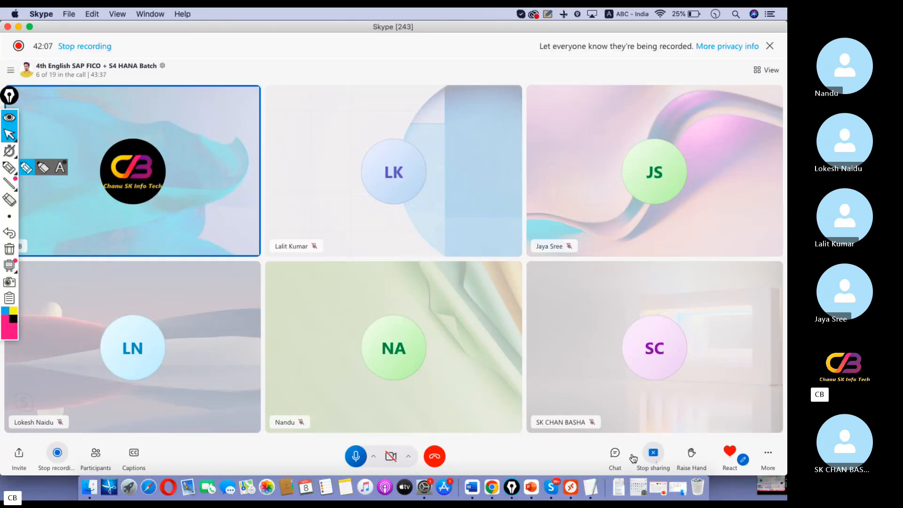
pyautogui.click(621, 455)
pyautogui.write('We need to assign Tax Procedure to country——OBBG  Create Tax Codes——5%,8%,12%,18%,28%—FTXP (T1,T2,T3,T4,T5,T6)  Account determination —Assigning GL Accounts in IMG—To post automatically -OB40  Unit Testing =========  Post Vendor & Customer invoice with GST—FB60/FB70   Clear this GST Invoices by Using the T code—F110')
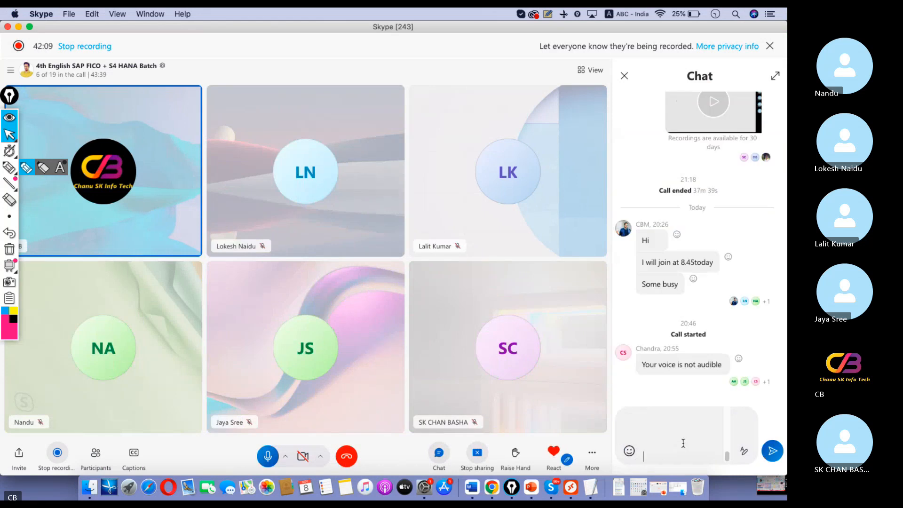
pyautogui.press('Return')
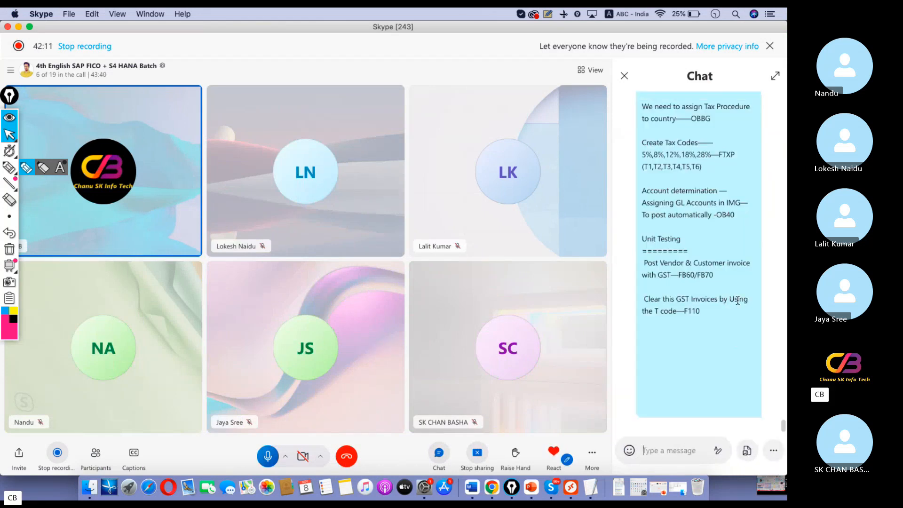
# Copy the sent GST notes message, switch to Word, and paste it at the end of the Enterprise strucure-MM document.
pyautogui.scroll(10, 737, 301)
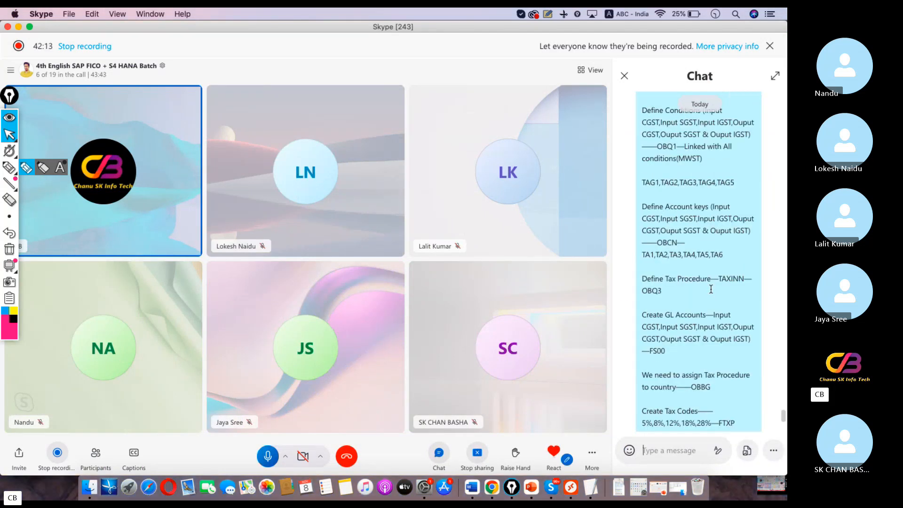
pyautogui.scroll(10, 709, 290)
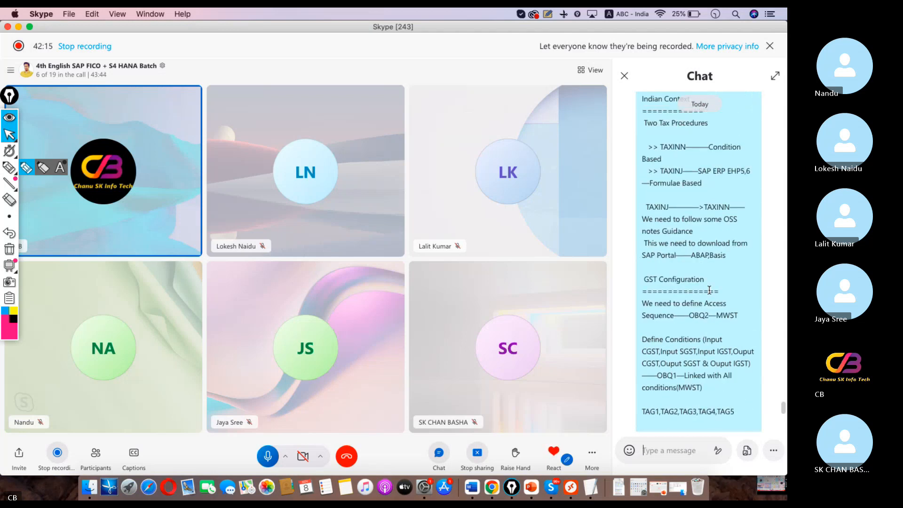
pyautogui.rightClick(708, 286)
pyautogui.click(732, 269)
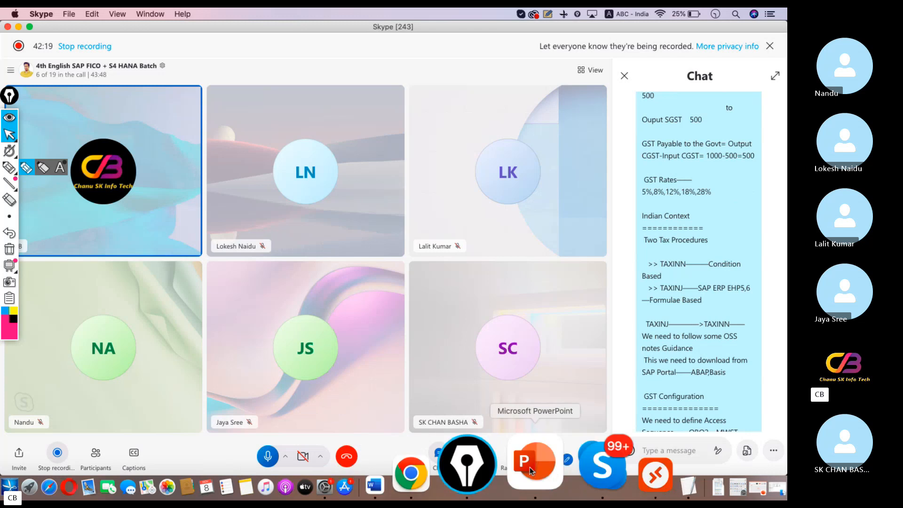
pyautogui.click(478, 468)
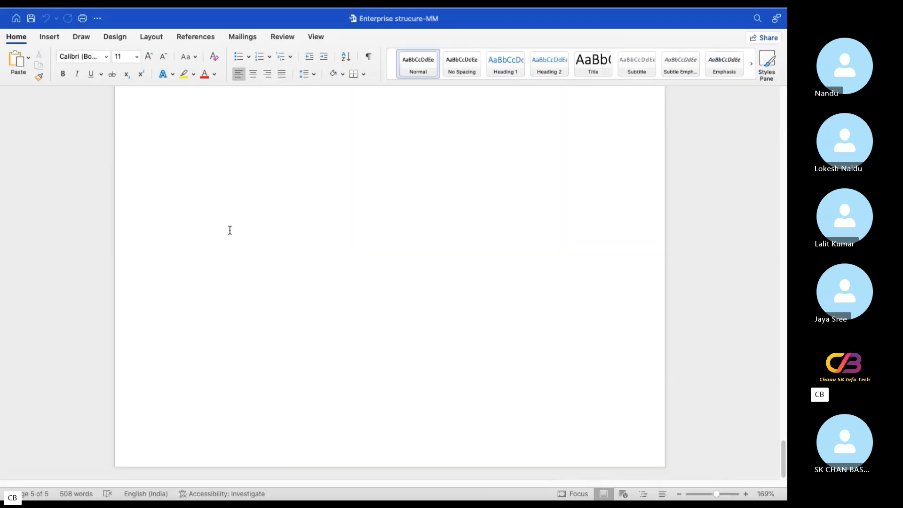
pyautogui.scroll(15, 282, 235)
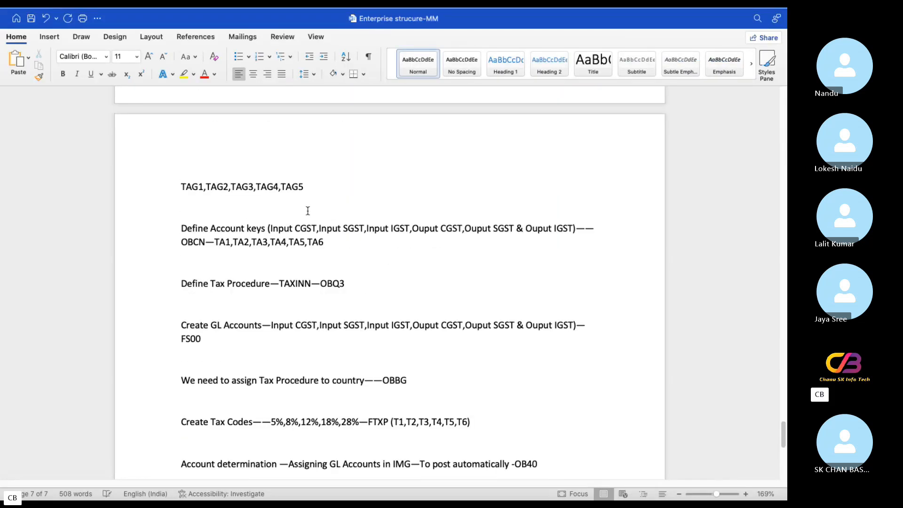
pyautogui.scroll(10, 306, 210)
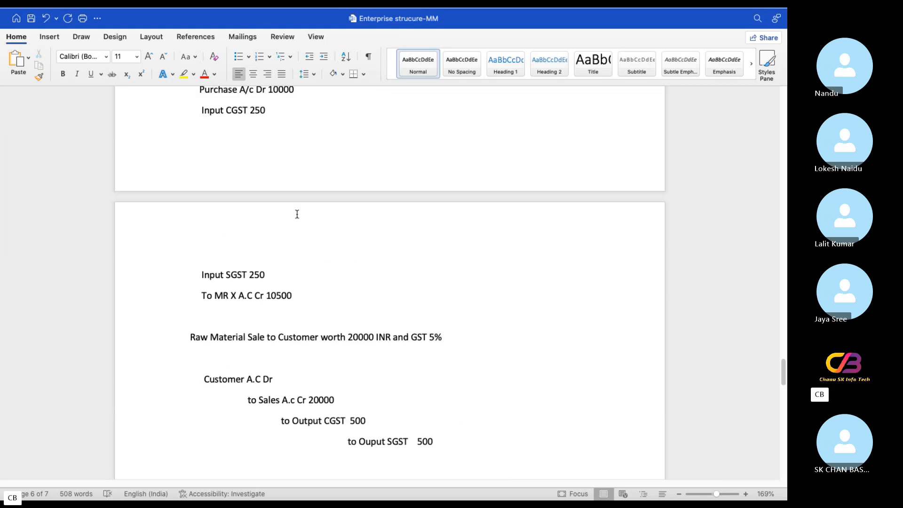
# Switch back to Skype and end the group call.
pyautogui.press('super+Tab')
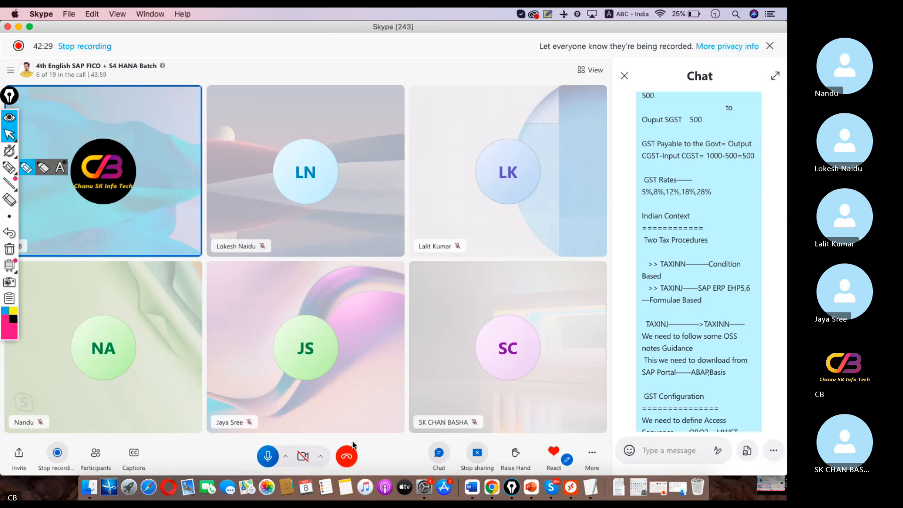
pyautogui.click(348, 455)
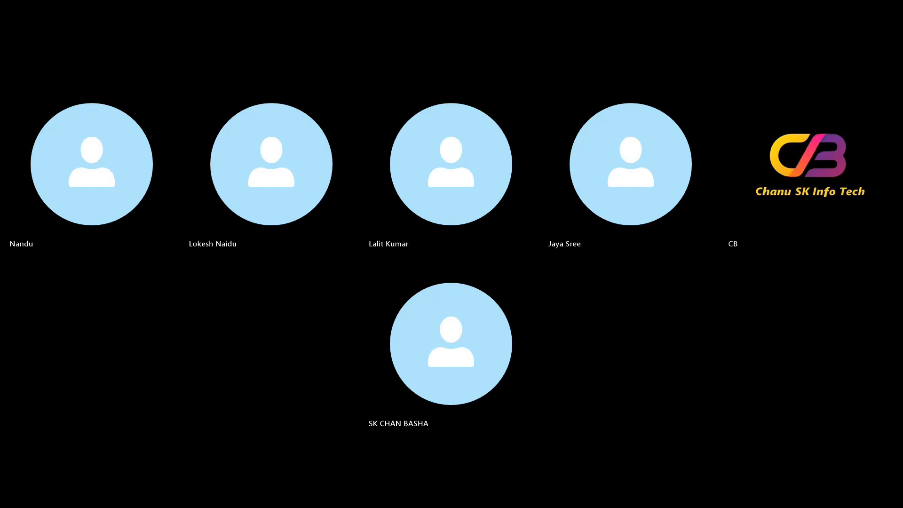